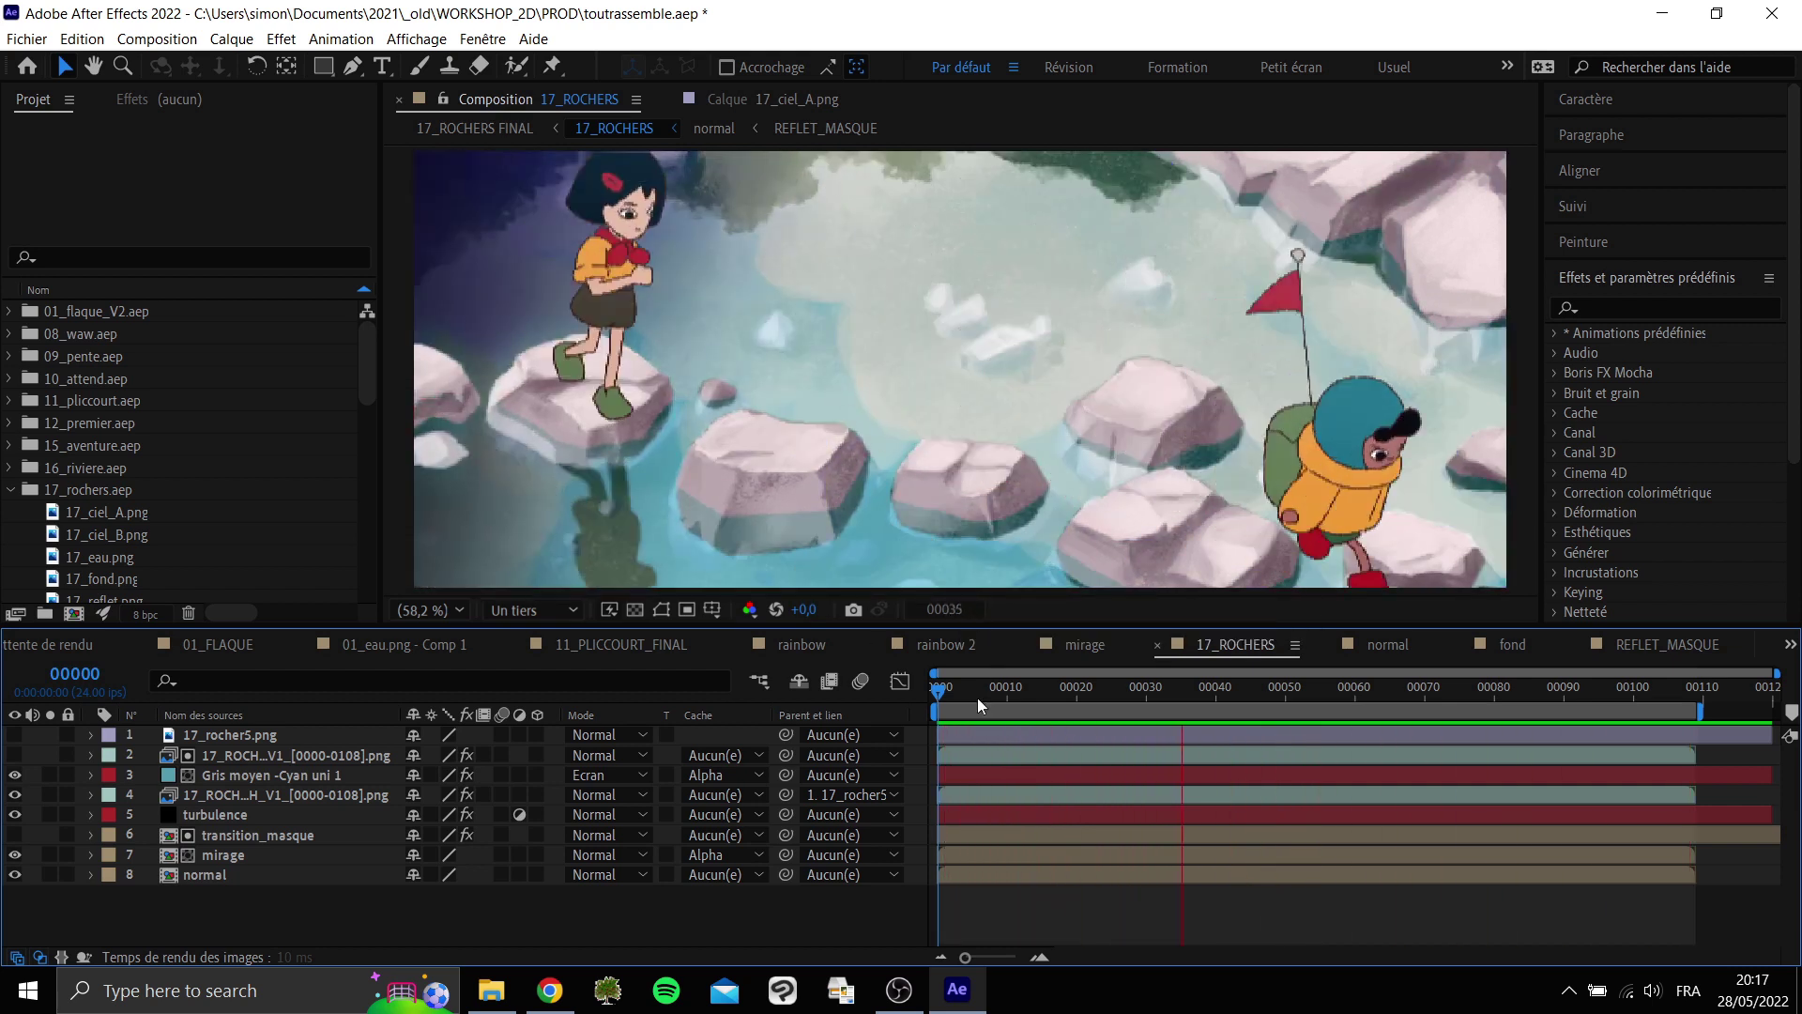
# Play the 17_ROCHERS composition from its first frame and scrub through it to frame 46.
pyautogui.click(1014, 694)
pyautogui.moveTo(1044, 703); pyautogui.dragTo(926, 698)
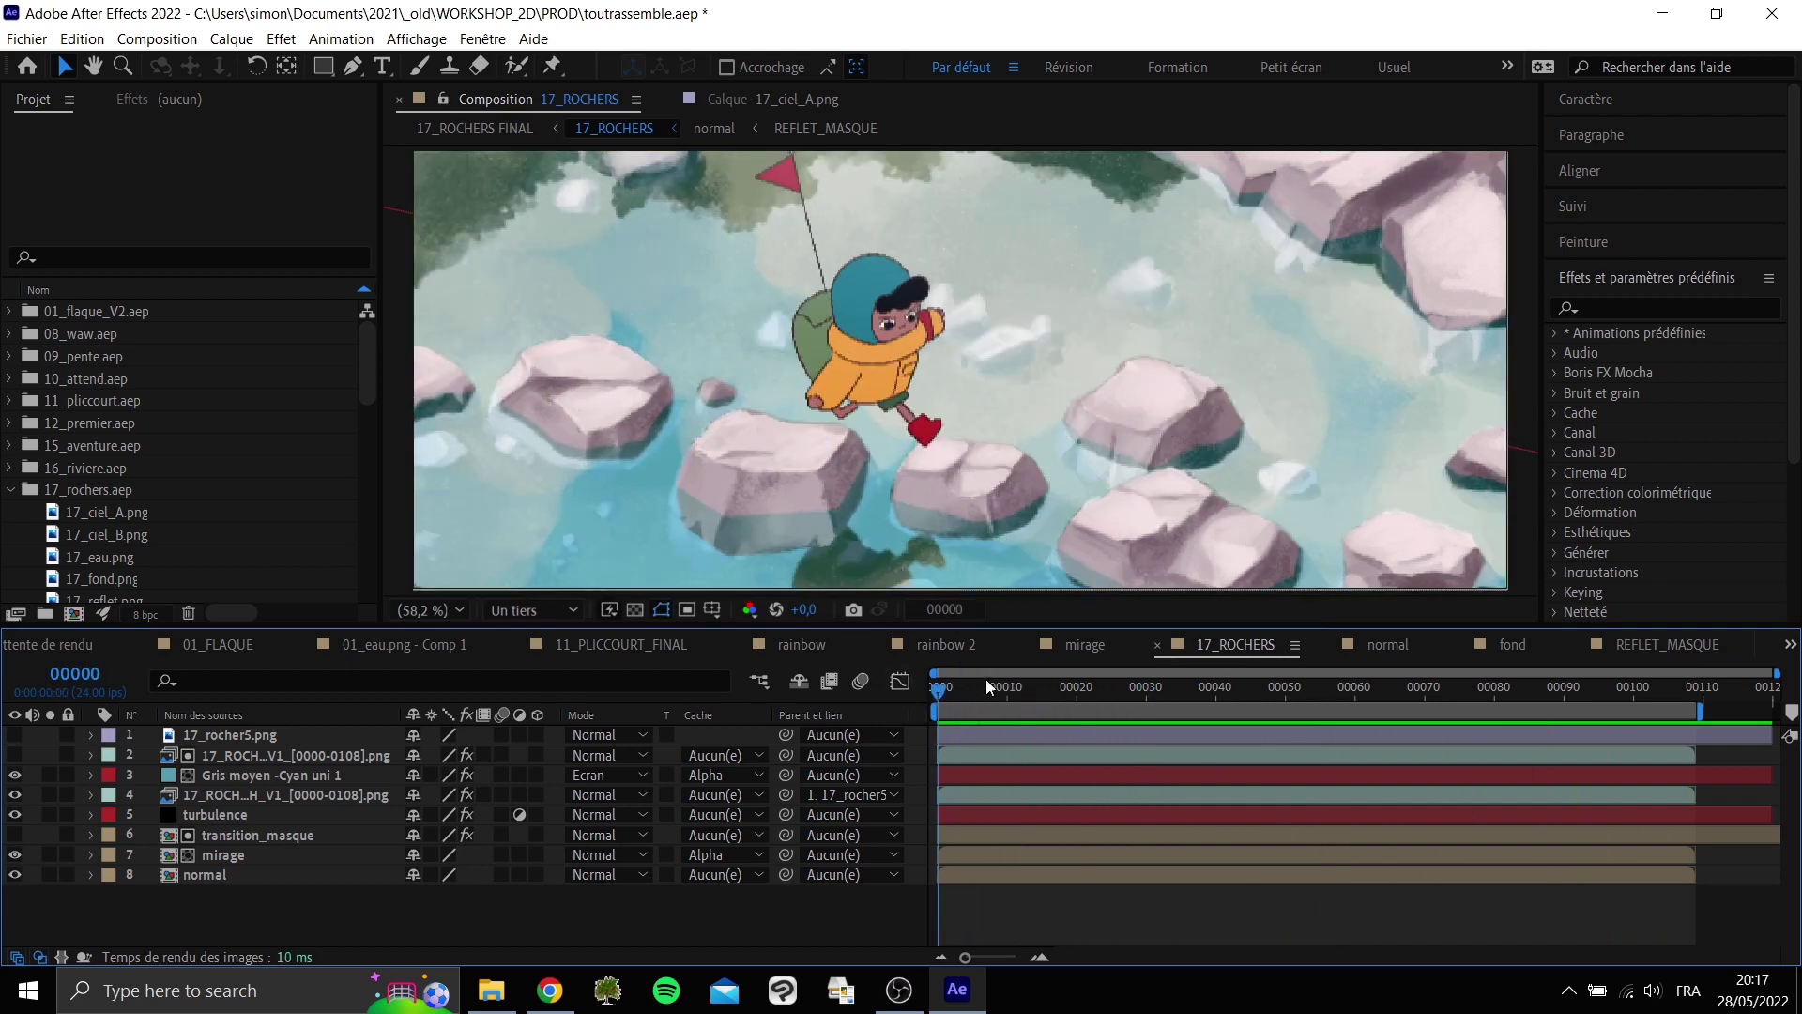
pyautogui.press('space')
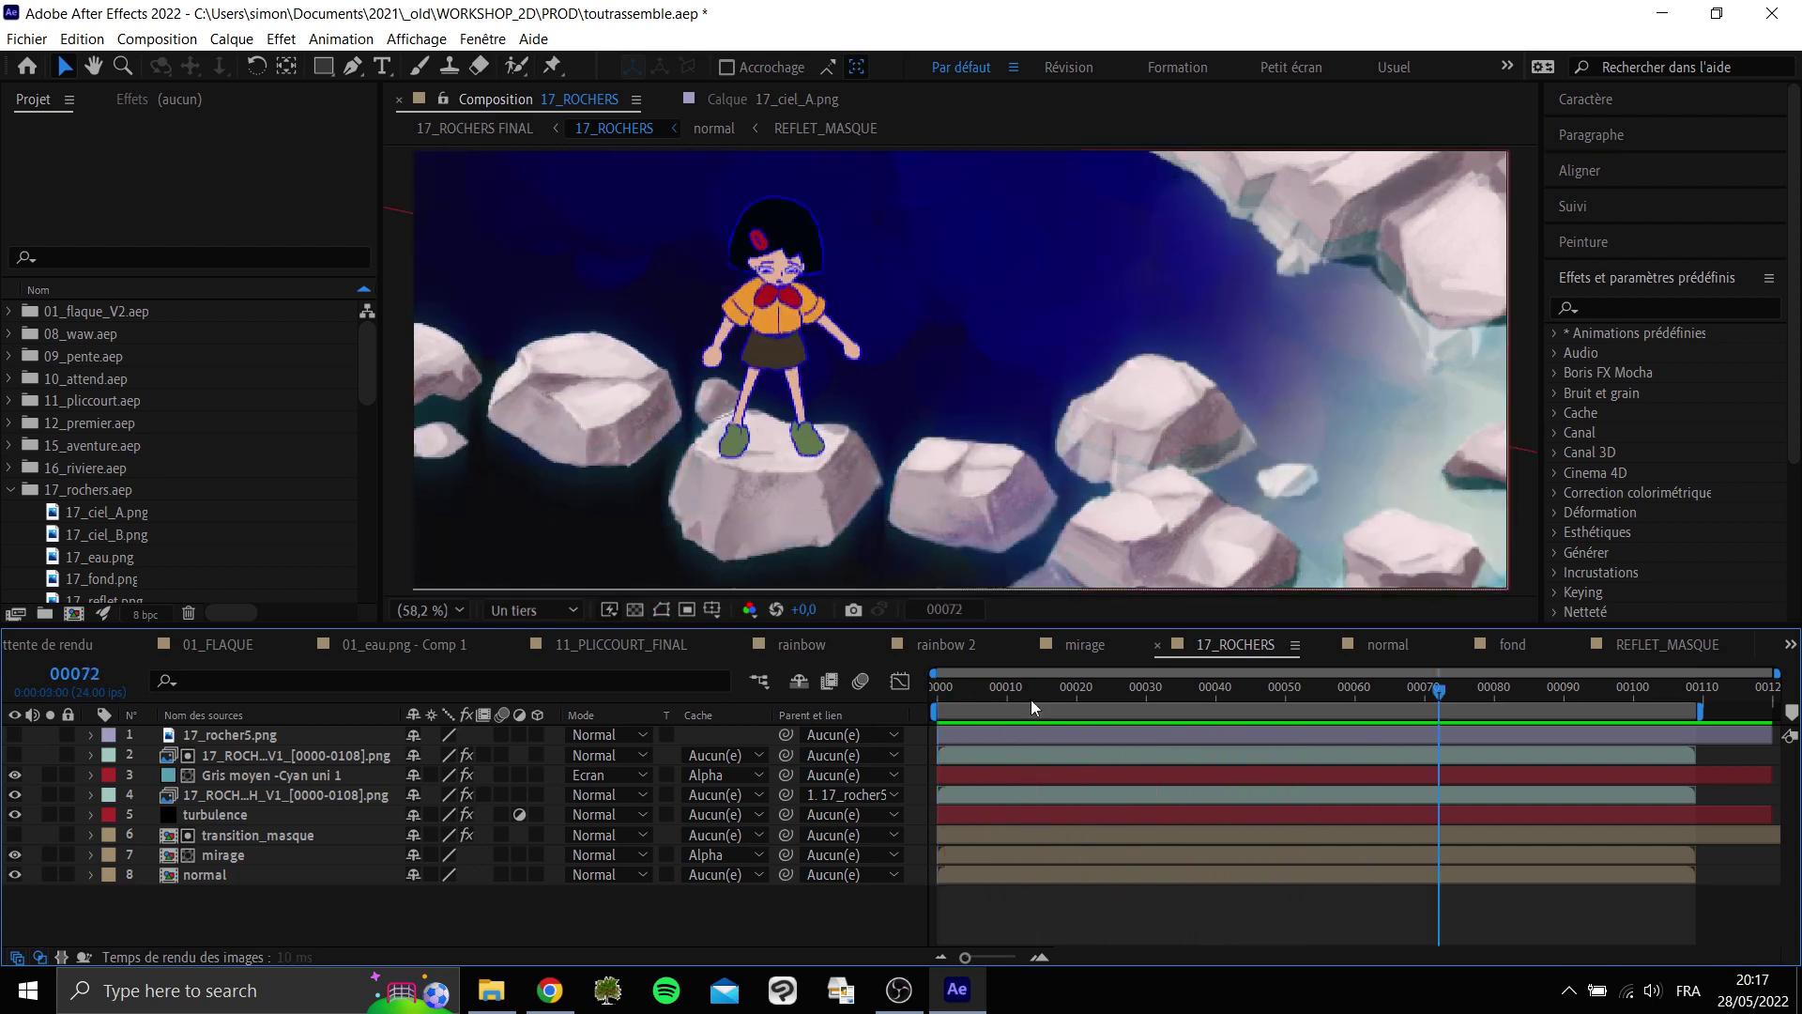
pyautogui.click(1077, 690)
pyautogui.moveTo(1111, 695); pyautogui.dragTo(1257, 741)
# Open the normal precomposition used in 17_ROCHERS and play it from its first frame.
pyautogui.press('Tab')
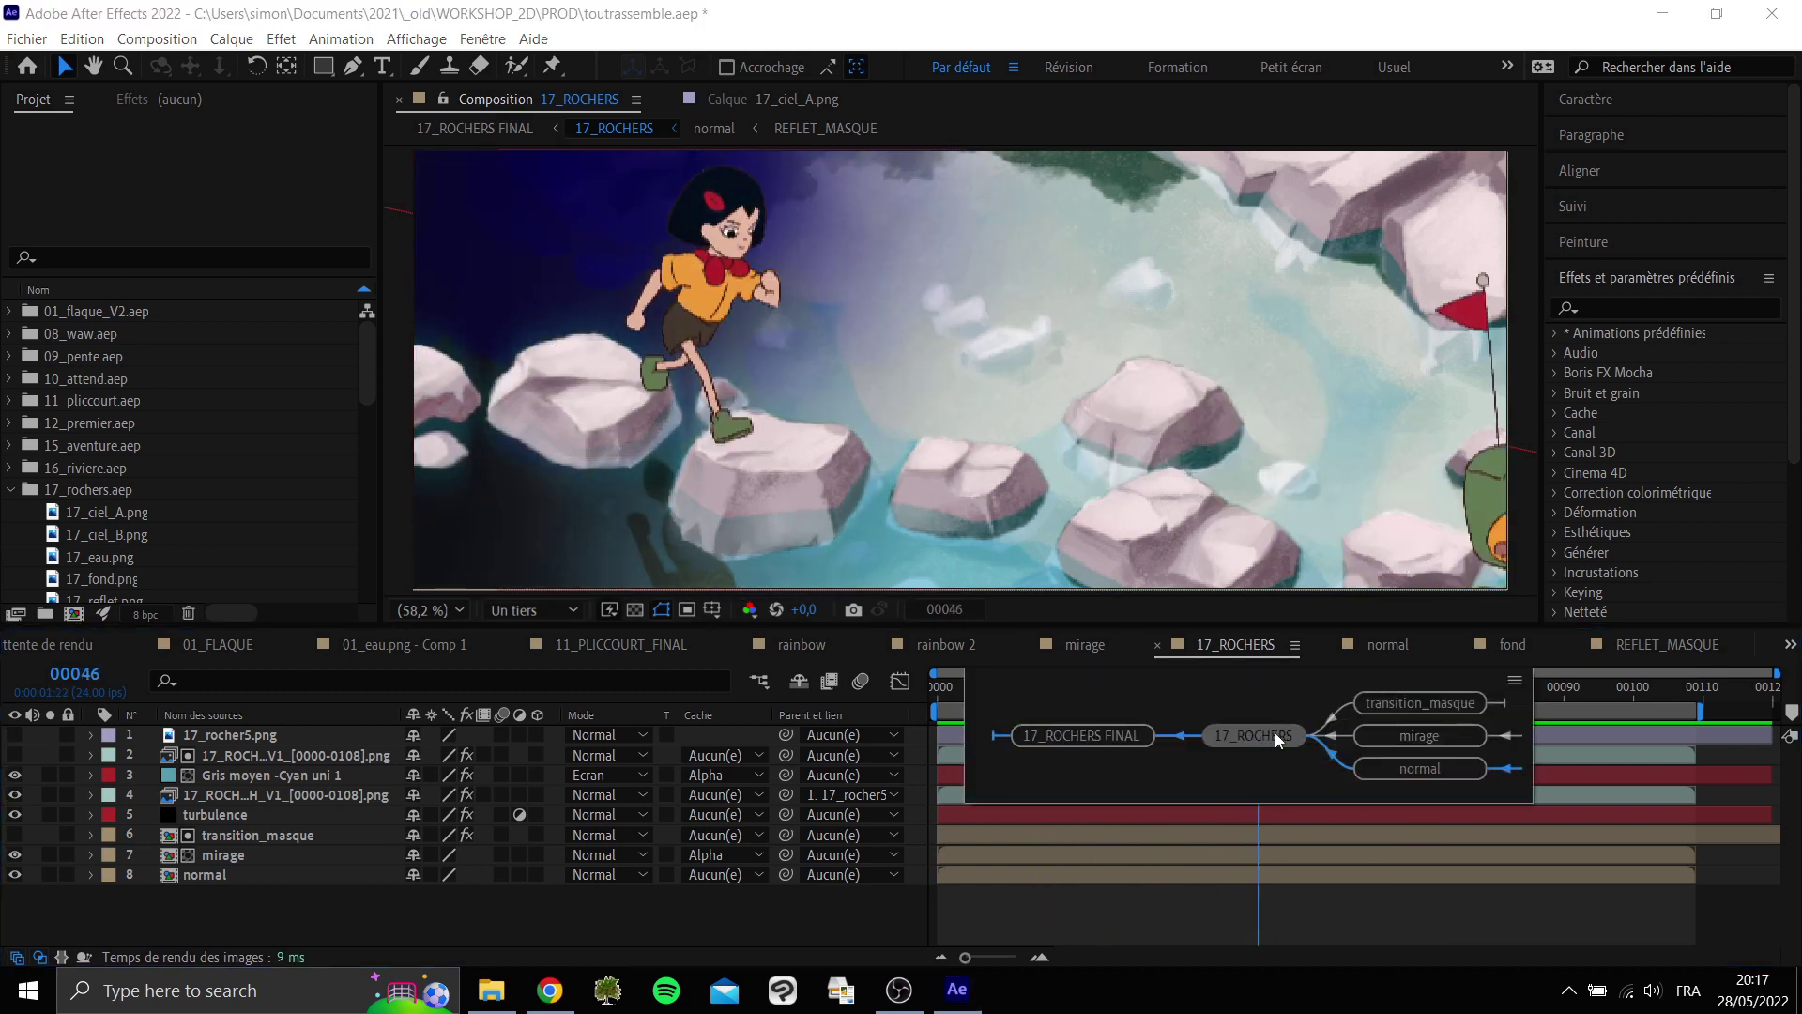
pyautogui.click(1392, 770)
pyautogui.press('Home')
pyautogui.press('space')
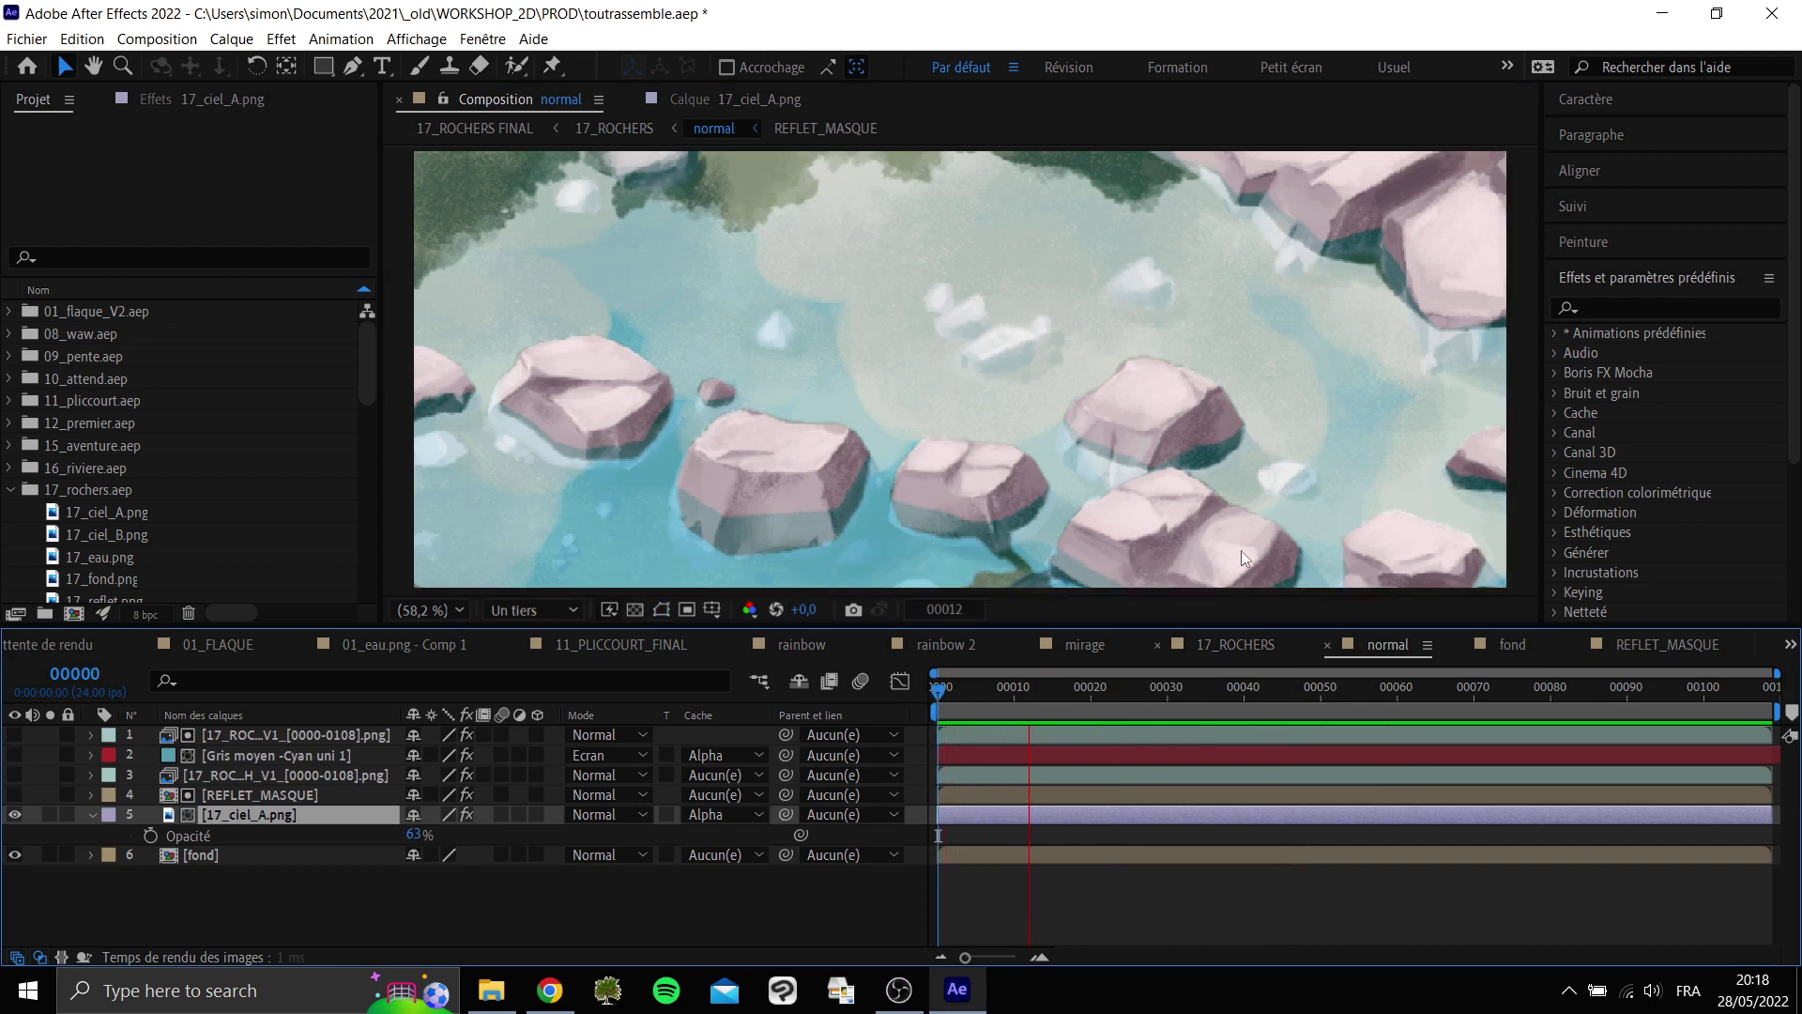
# Jump to frame 88, return to 17_ROCHERS, and open its mirage precomposition.
pyautogui.click(1583, 694)
pyautogui.press('Tab')
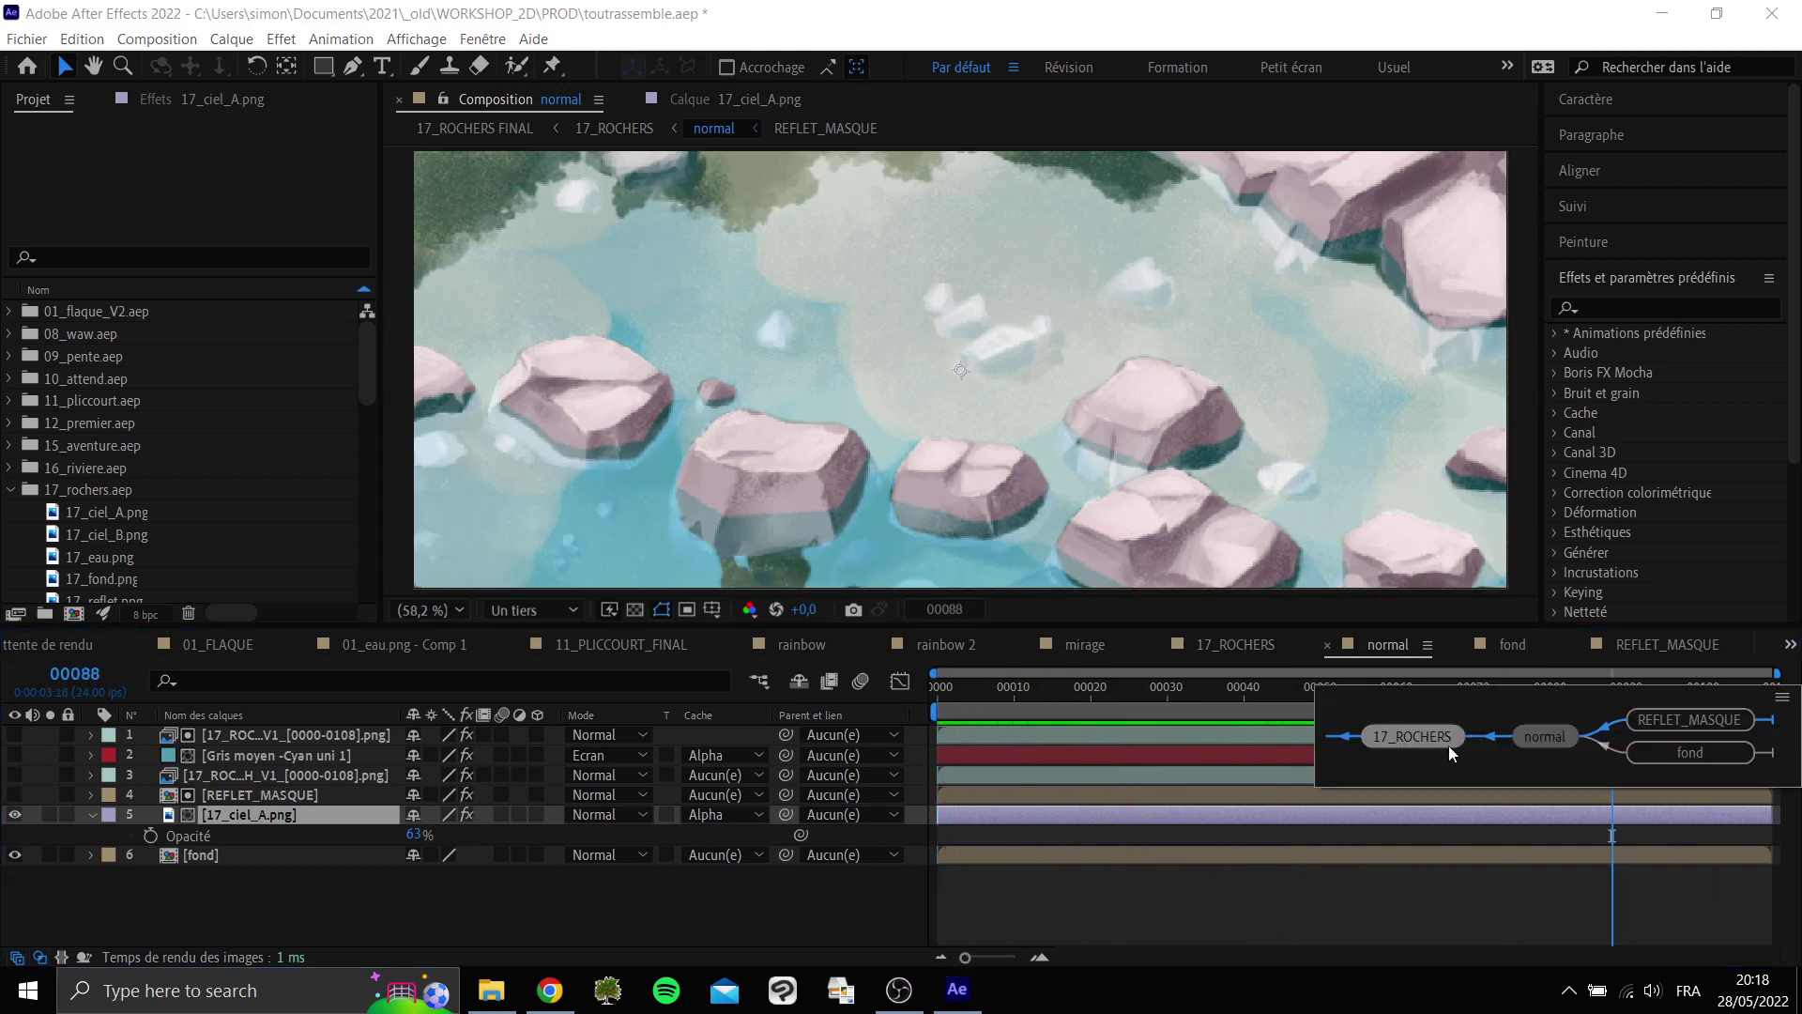
pyautogui.click(1428, 741)
pyautogui.press('Tab')
pyautogui.click(1551, 737)
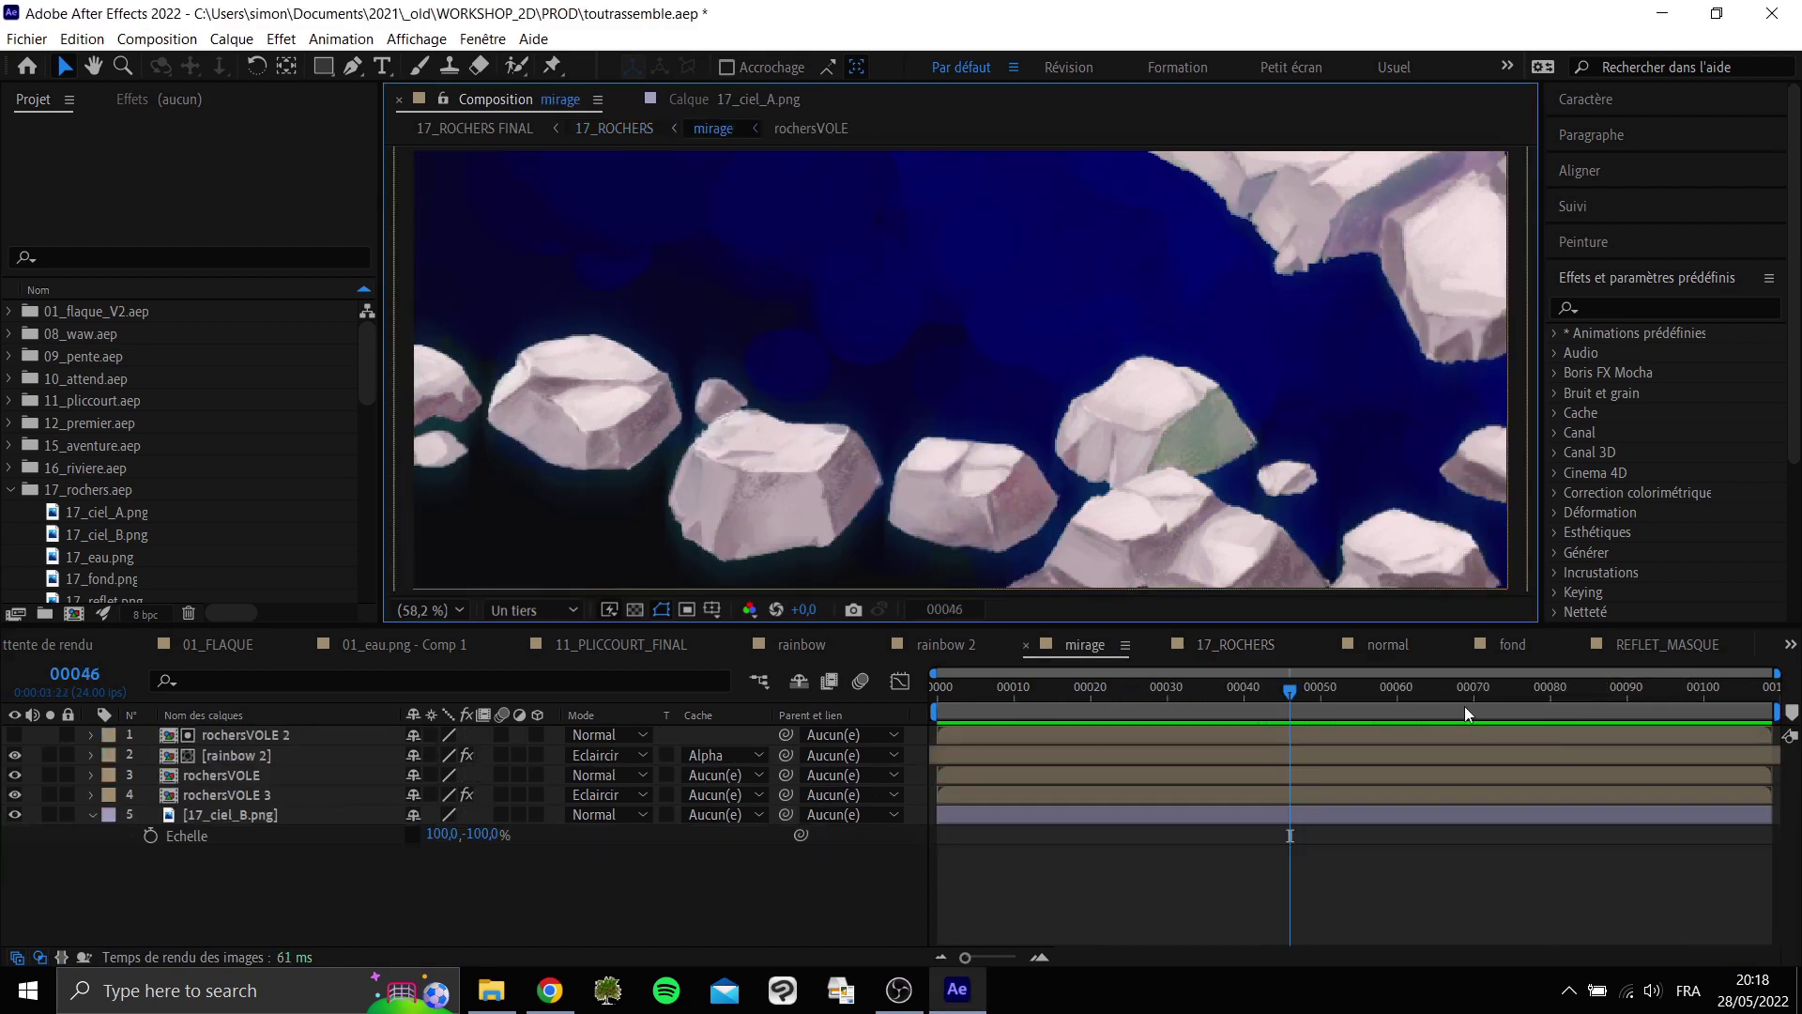
# Go back from mirage to the 17_ROCHERS composition and scrub to frame 13.
pyautogui.click(1199, 688)
pyautogui.press('Tab')
pyautogui.click(1132, 694)
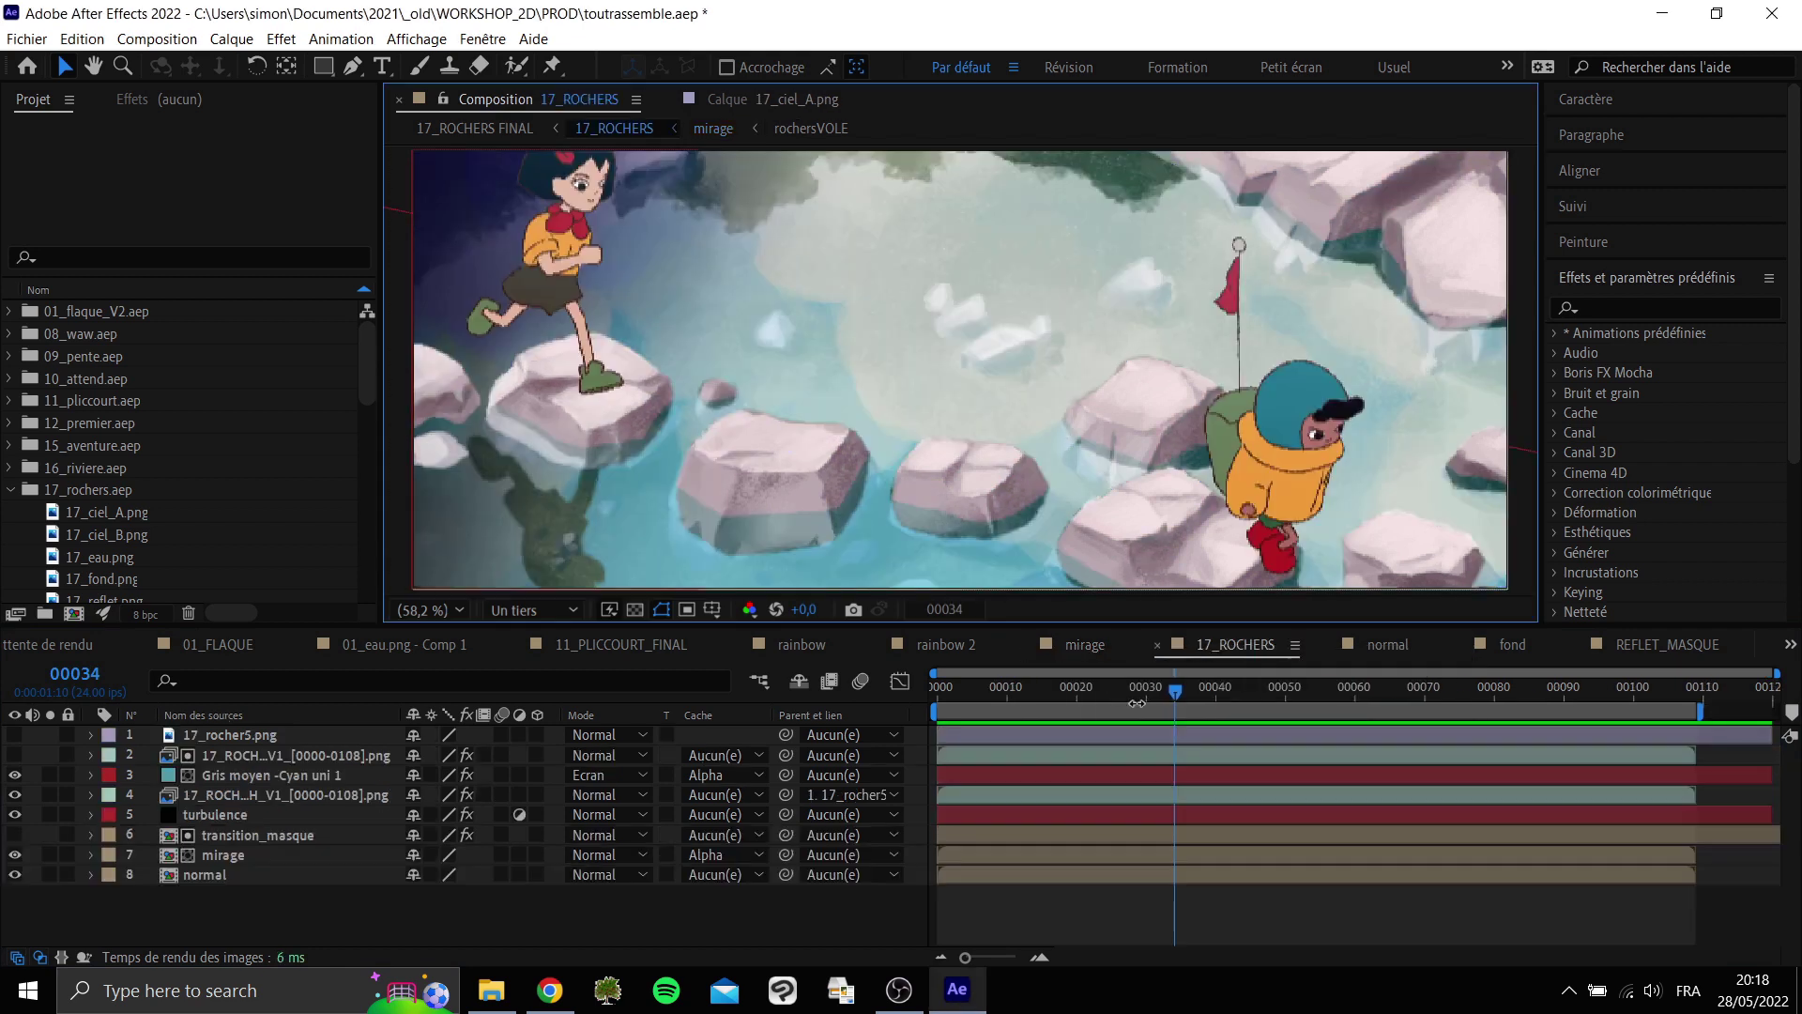
pyautogui.moveTo(1173, 687); pyautogui.dragTo(1028, 691)
# Reopen the normal precomposition, scrub towards its beginning, and play it from frame 0.
pyautogui.press('Tab')
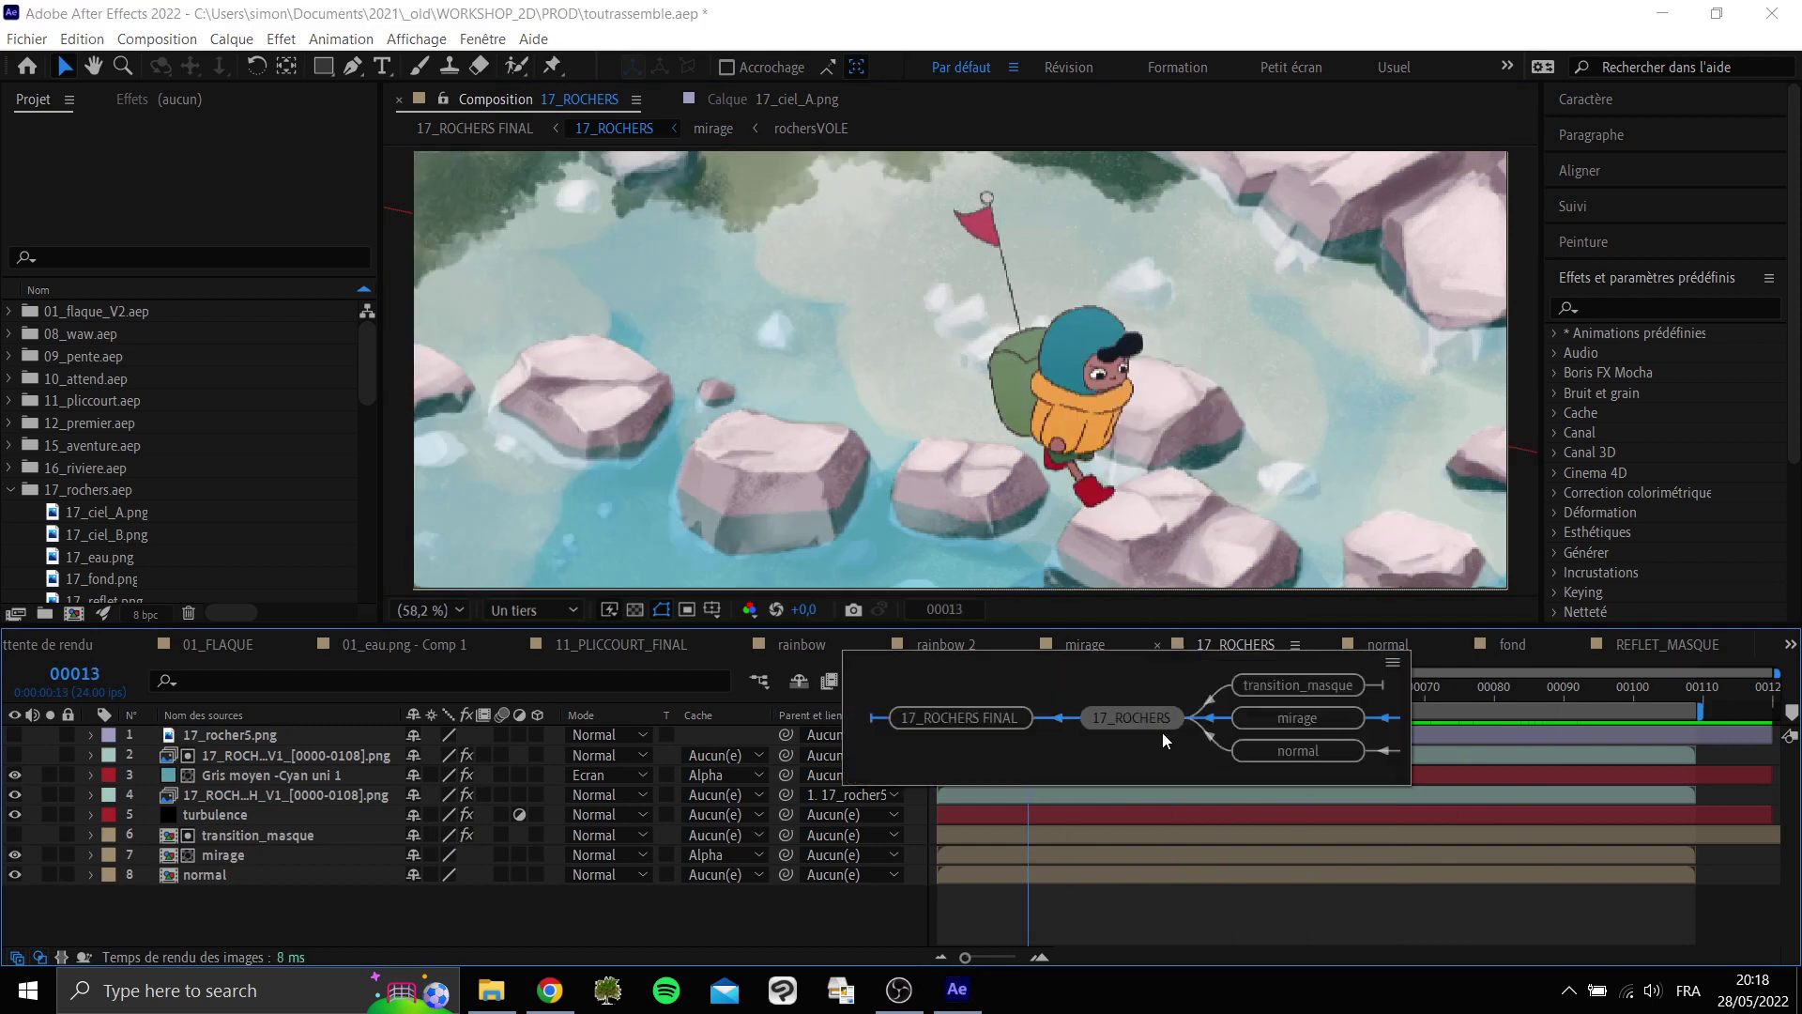
pyautogui.click(1290, 752)
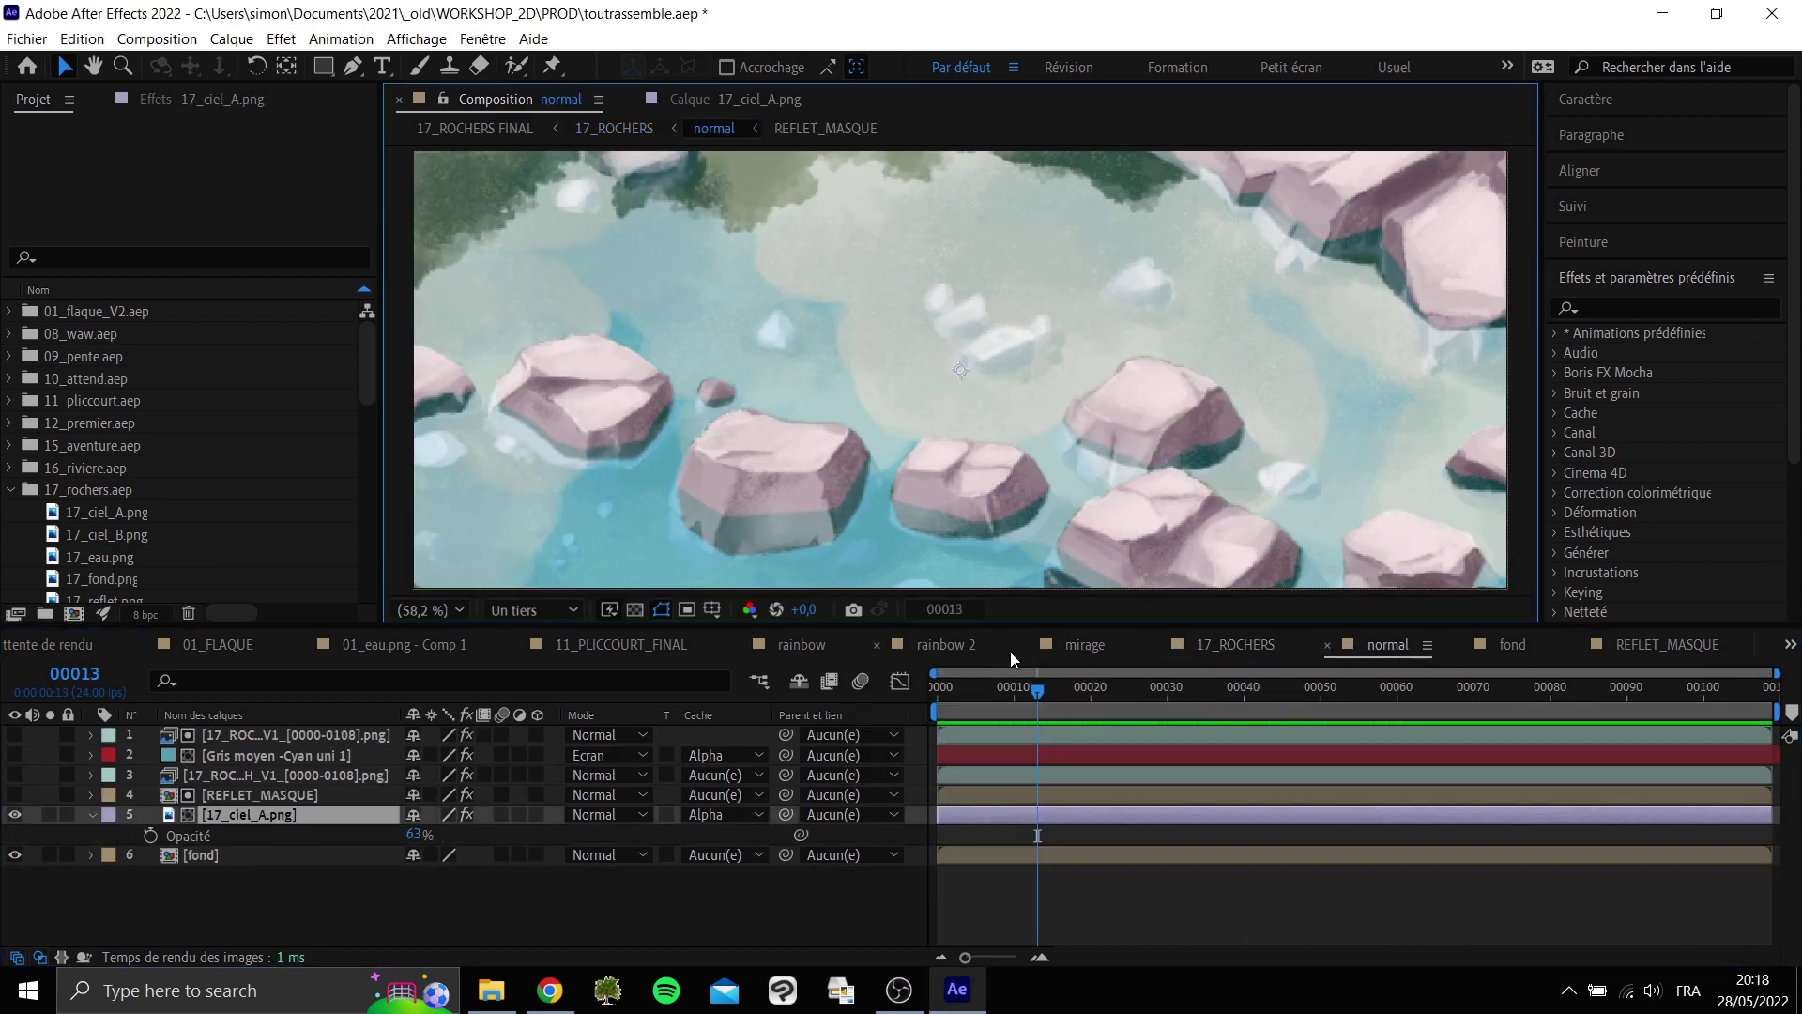
pyautogui.moveTo(1023, 691); pyautogui.dragTo(965, 694)
pyautogui.press('space')
pyautogui.press('Home')
pyautogui.press('space')
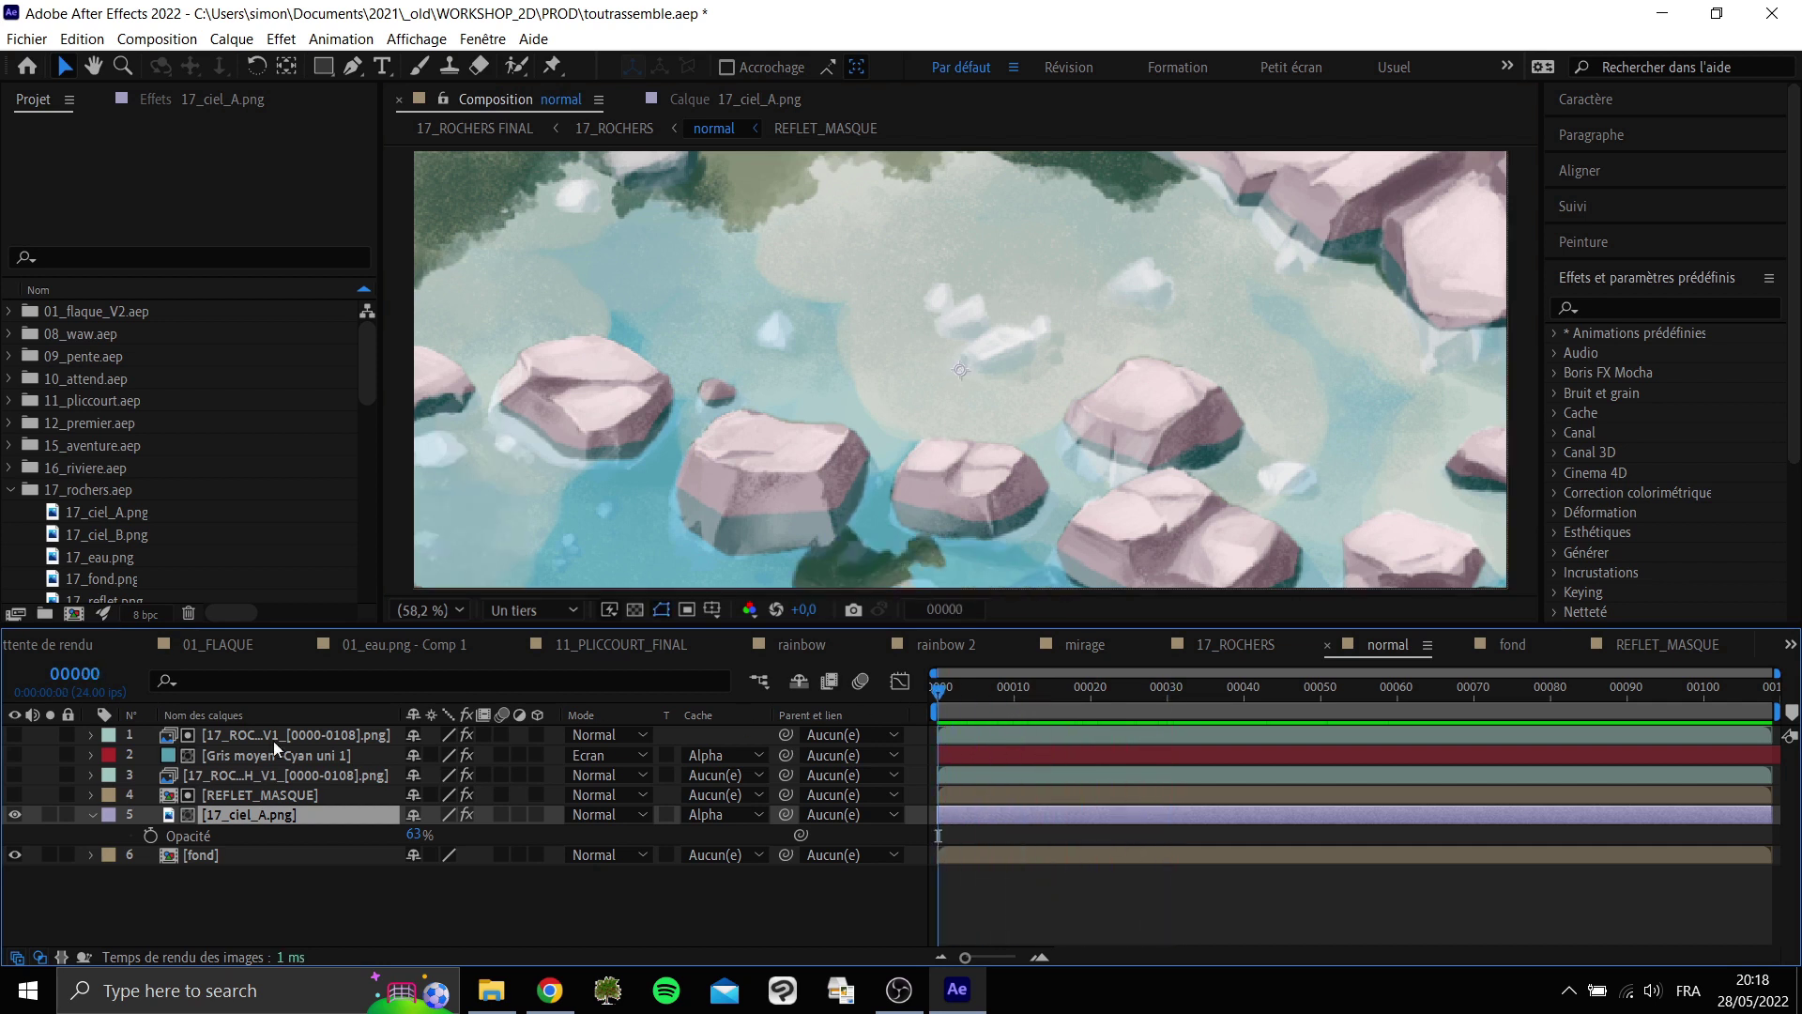
# Show the character animation on layer 1 of the normal composition and play it over the background.
pyautogui.click(14, 734)
pyautogui.press('space')
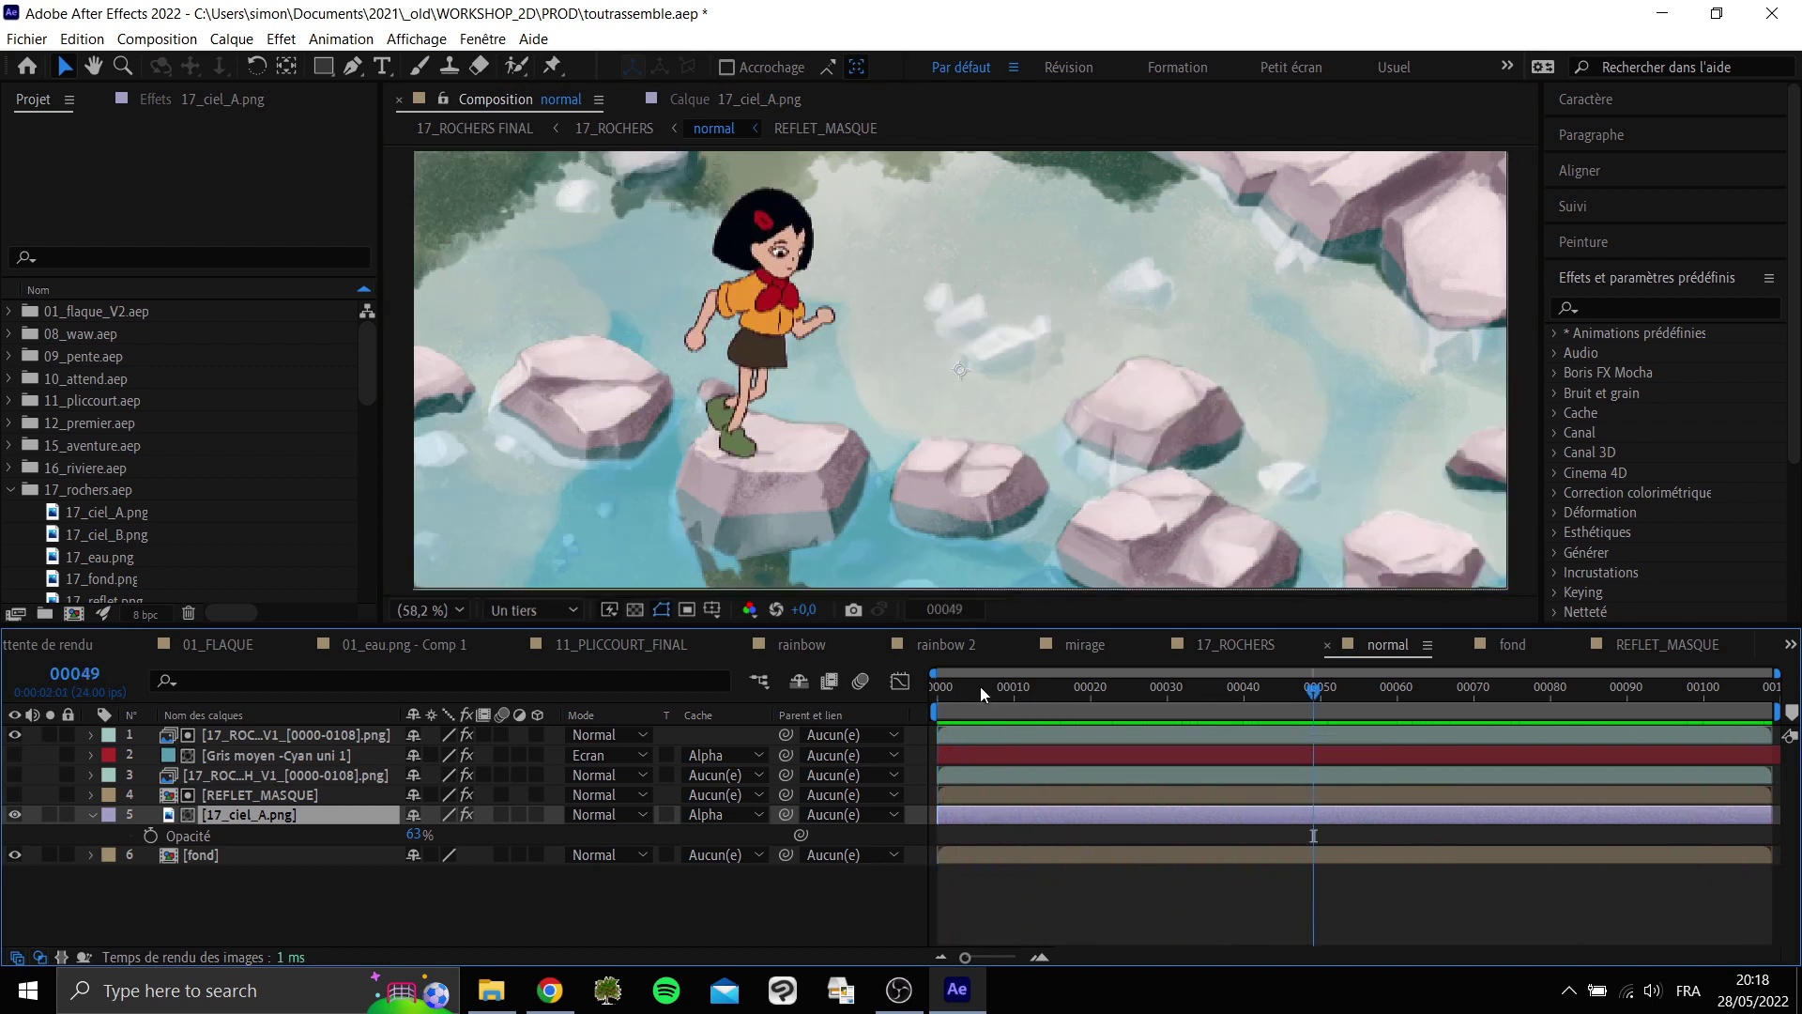
pyautogui.click(953, 688)
# Isolate the characters over the fond layer at frame 31 by hiding 17_ciel_A.png, and show that sky layer again.
pyautogui.moveTo(16, 816); pyautogui.dragTo(24, 876)
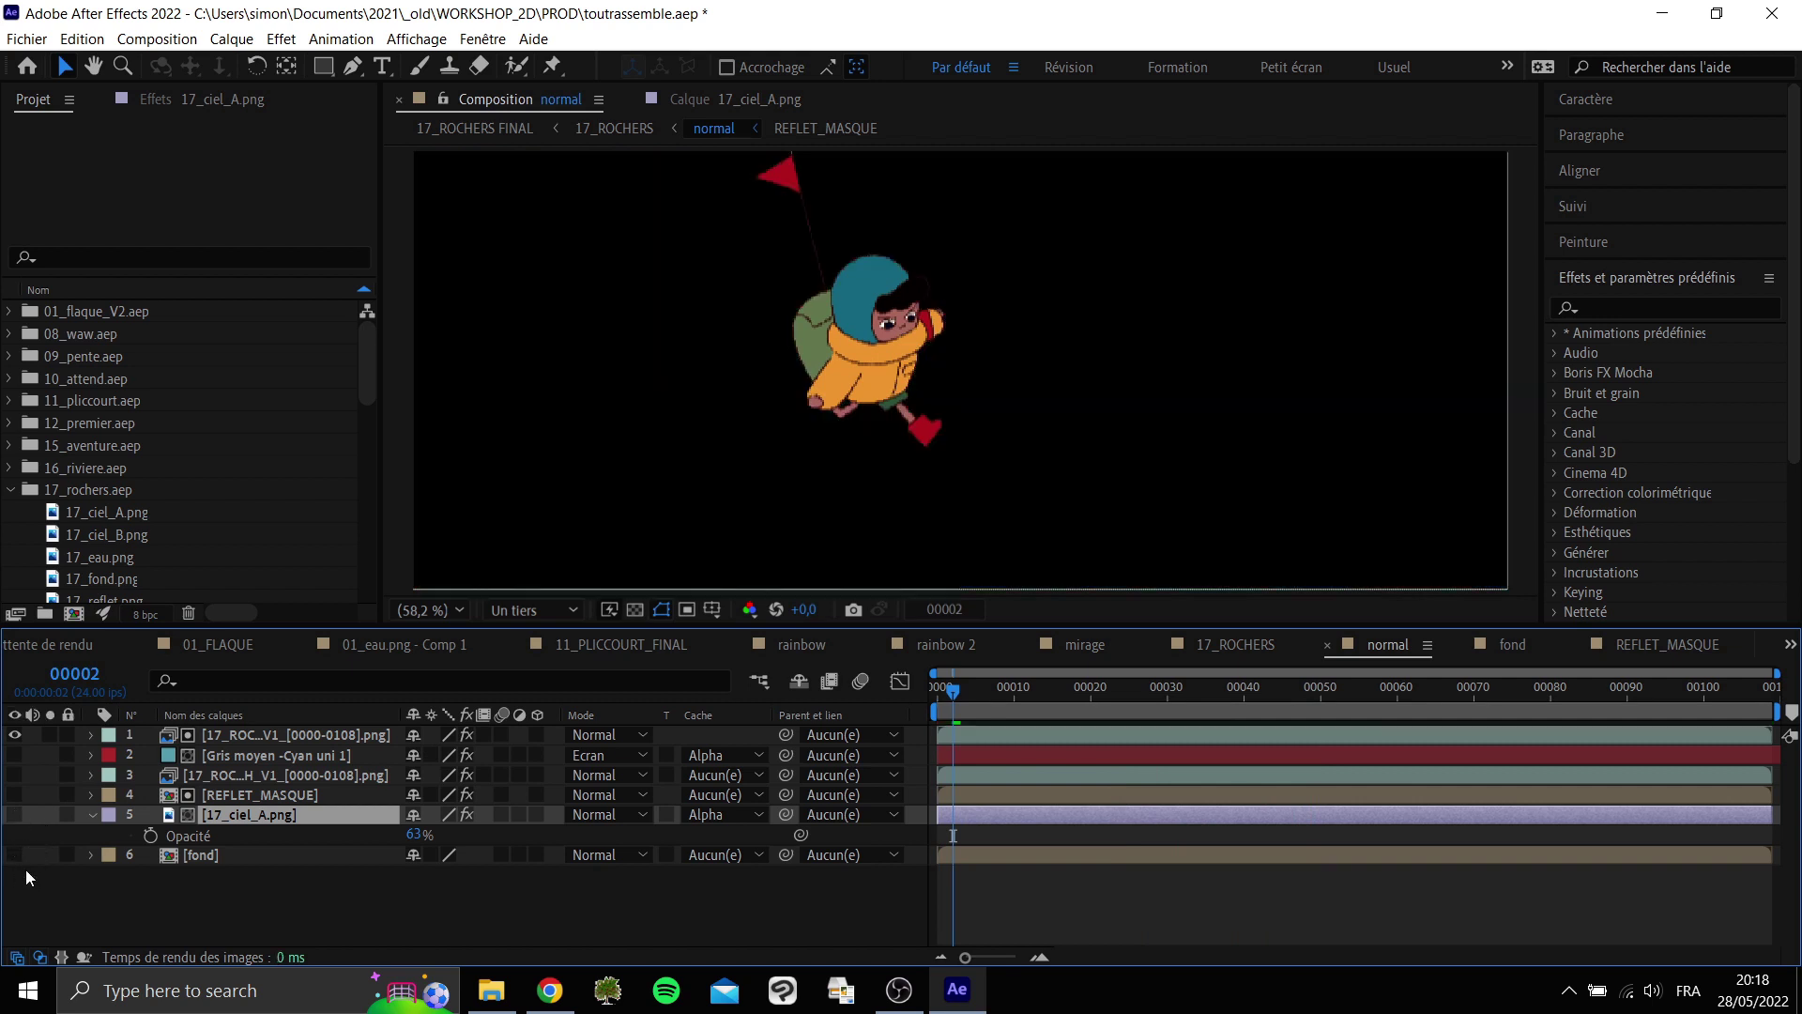
pyautogui.click(14, 854)
pyautogui.moveTo(952, 709); pyautogui.dragTo(1175, 657)
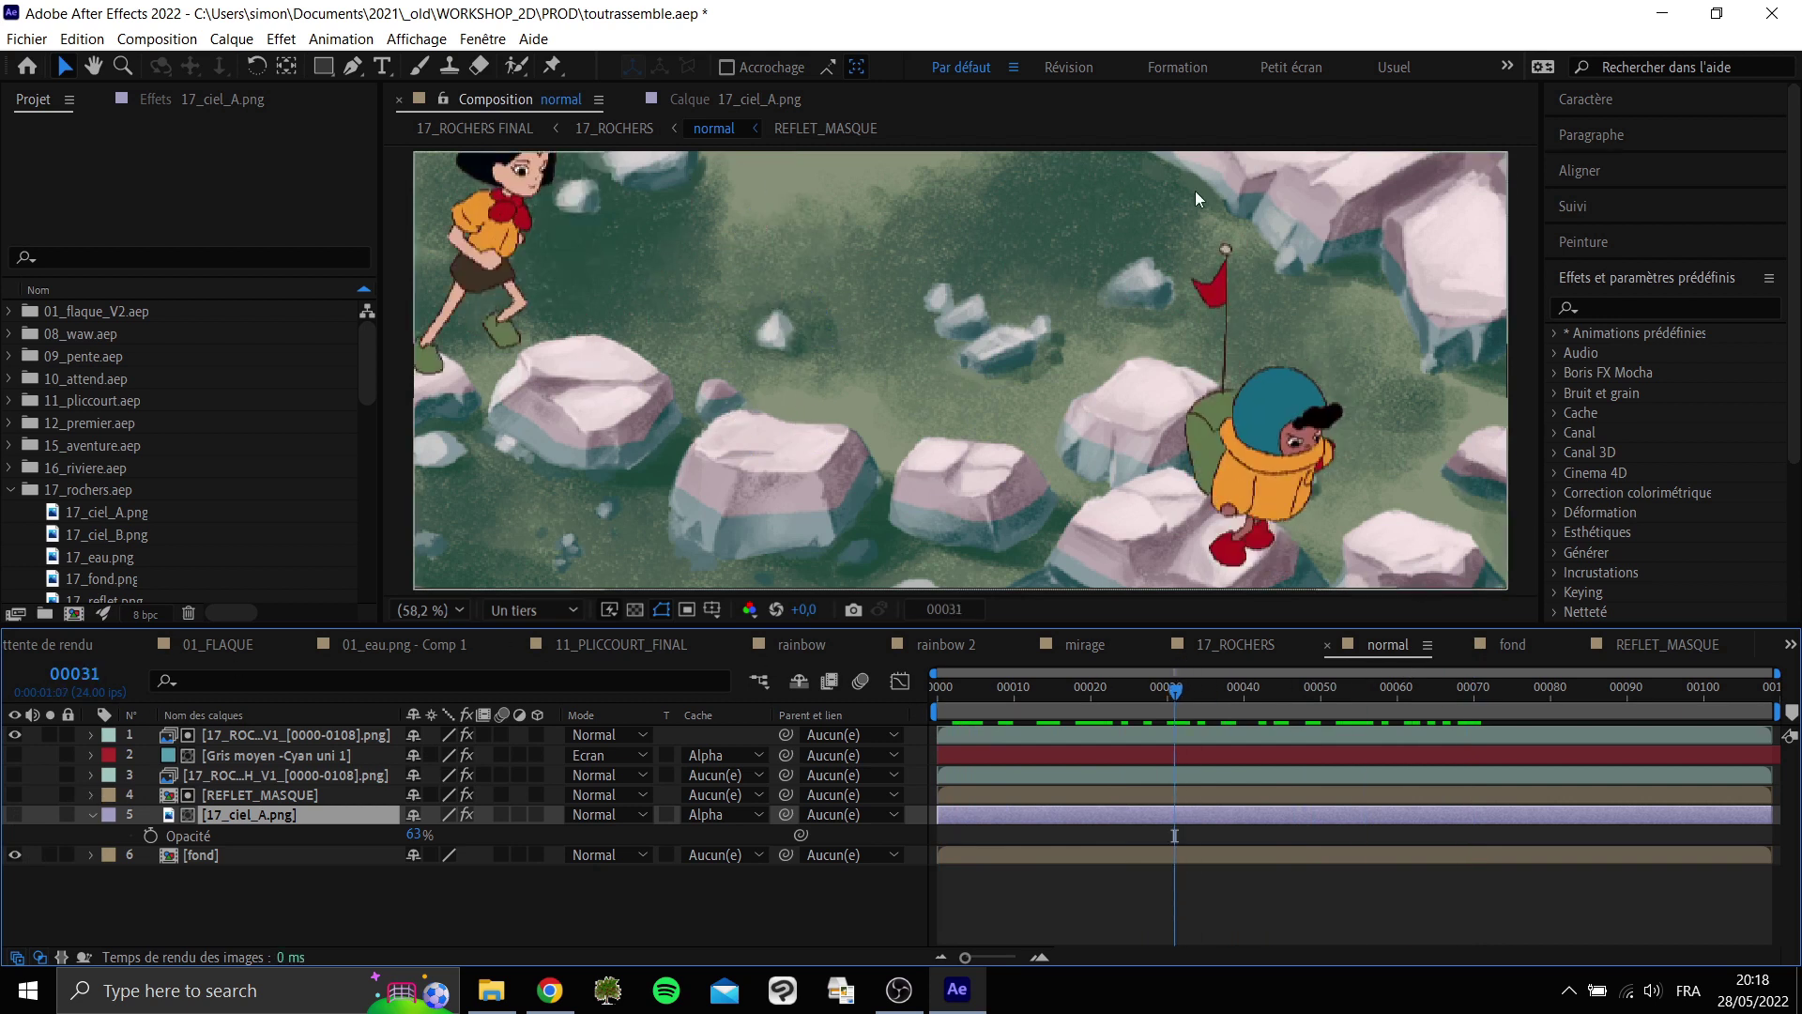
pyautogui.click(14, 815)
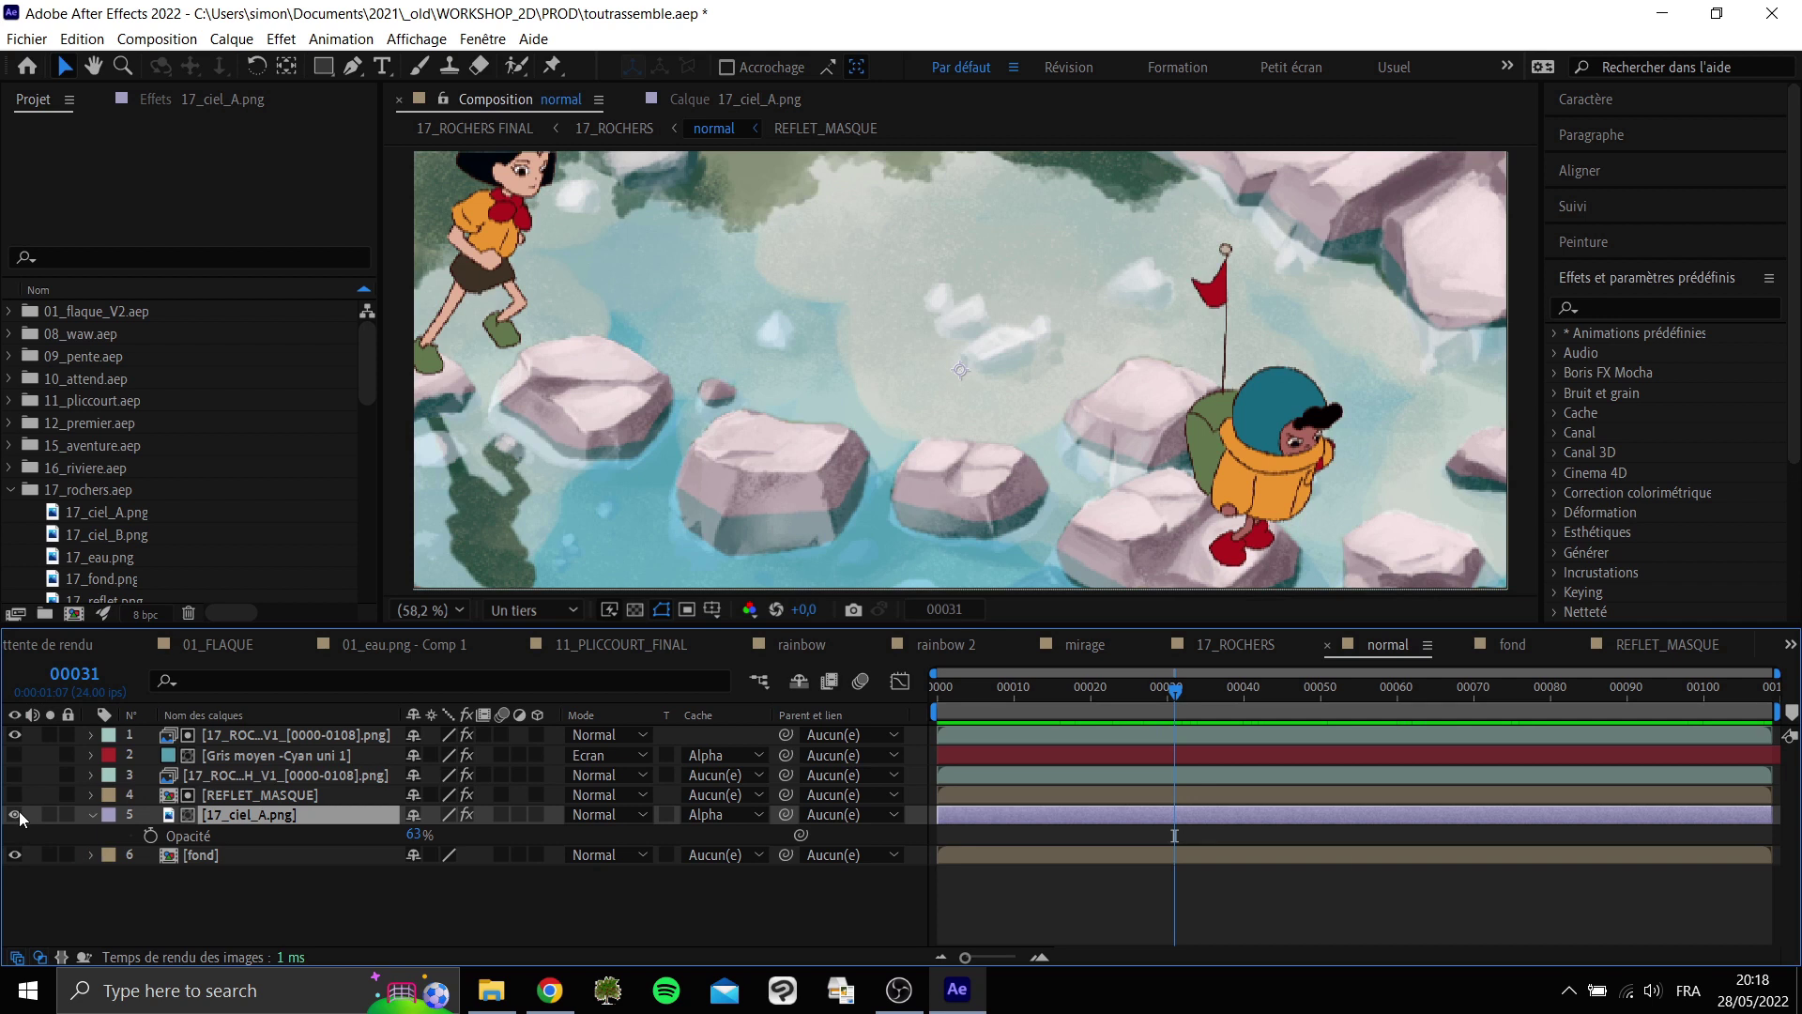
# Compare the water at frame 34 with and without the sky reflection by toggling the visibility of 17_ciel_A.png.
pyautogui.press('space')
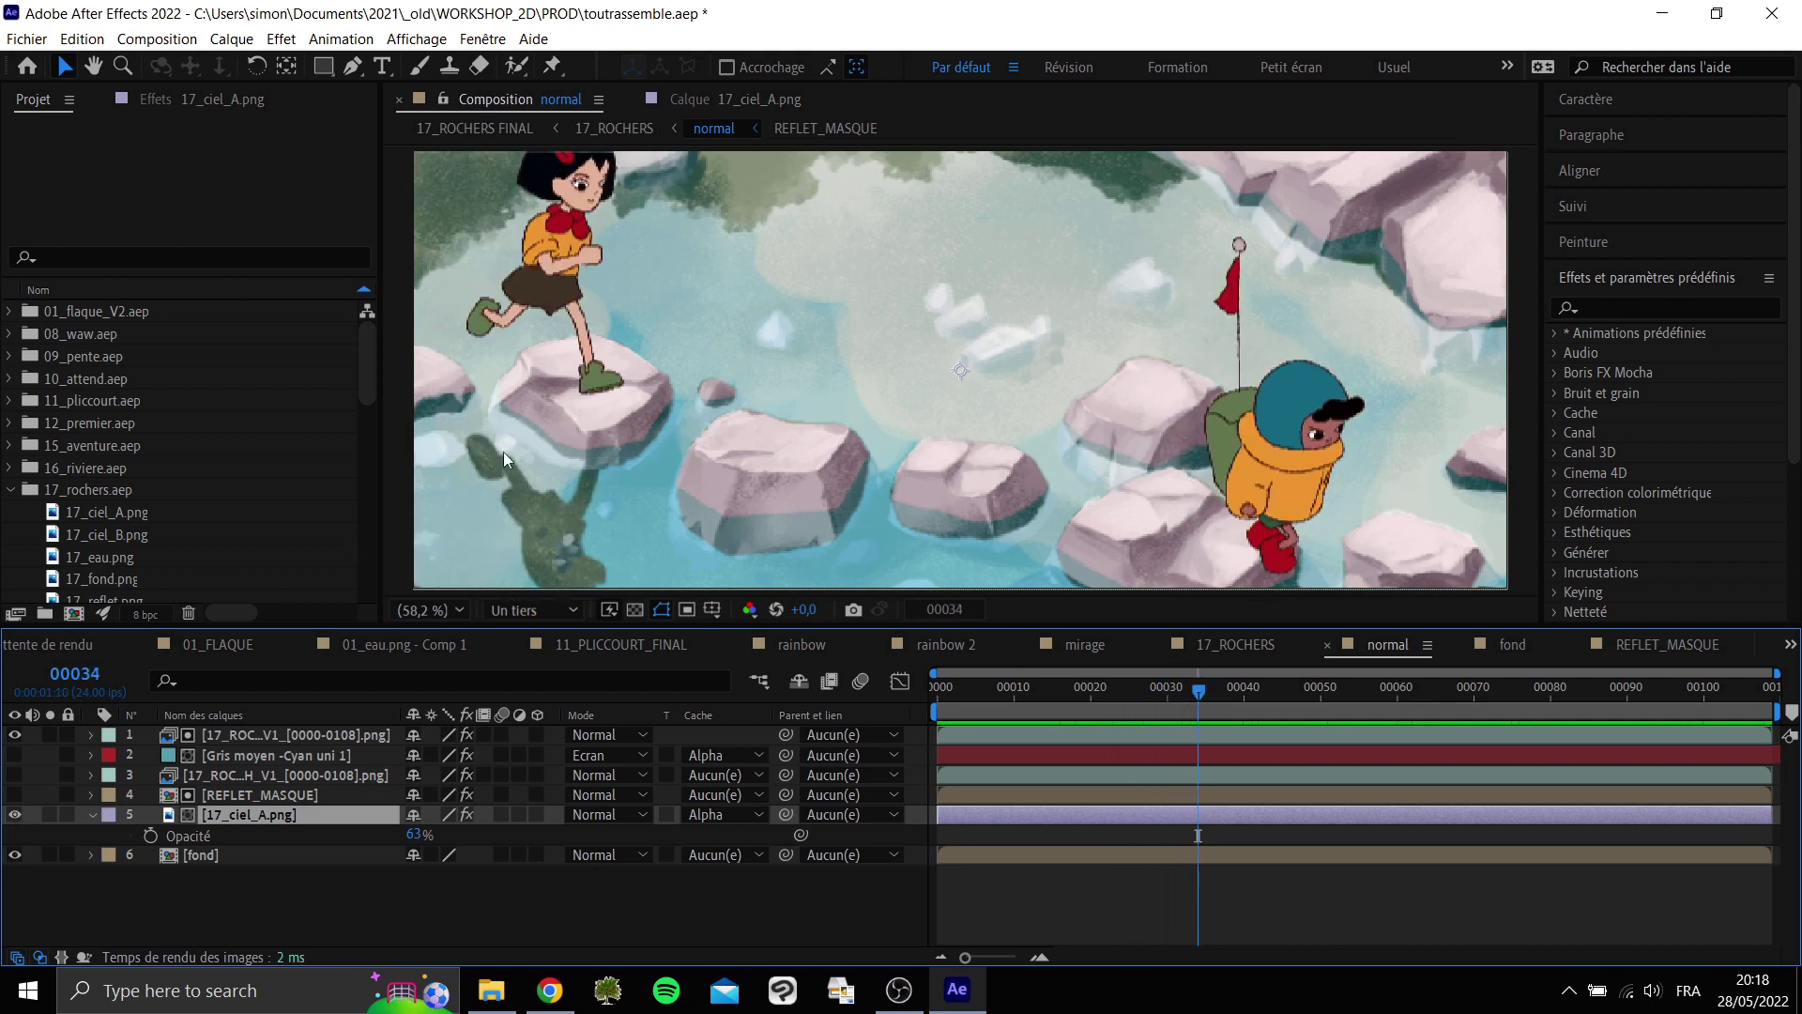
pyautogui.click(14, 815)
pyautogui.click(14, 815)
pyautogui.click(15, 815)
pyautogui.click(15, 815)
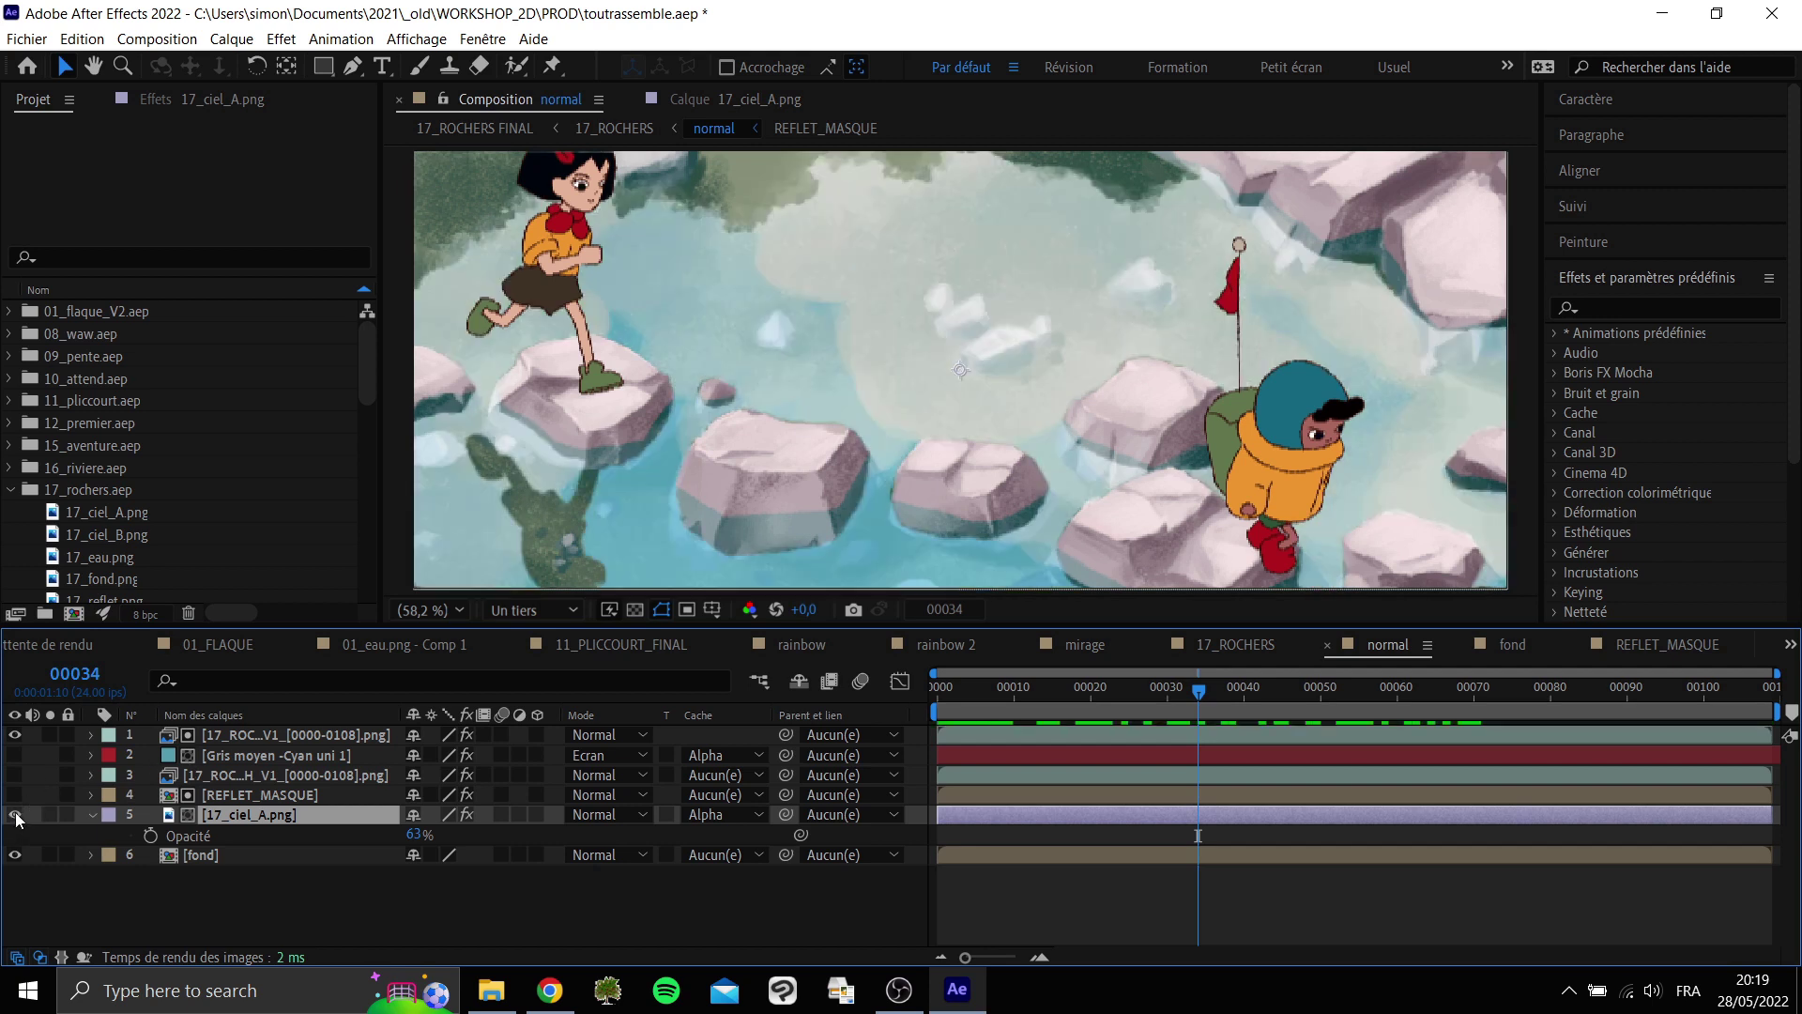
pyautogui.click(13, 815)
pyautogui.click(15, 816)
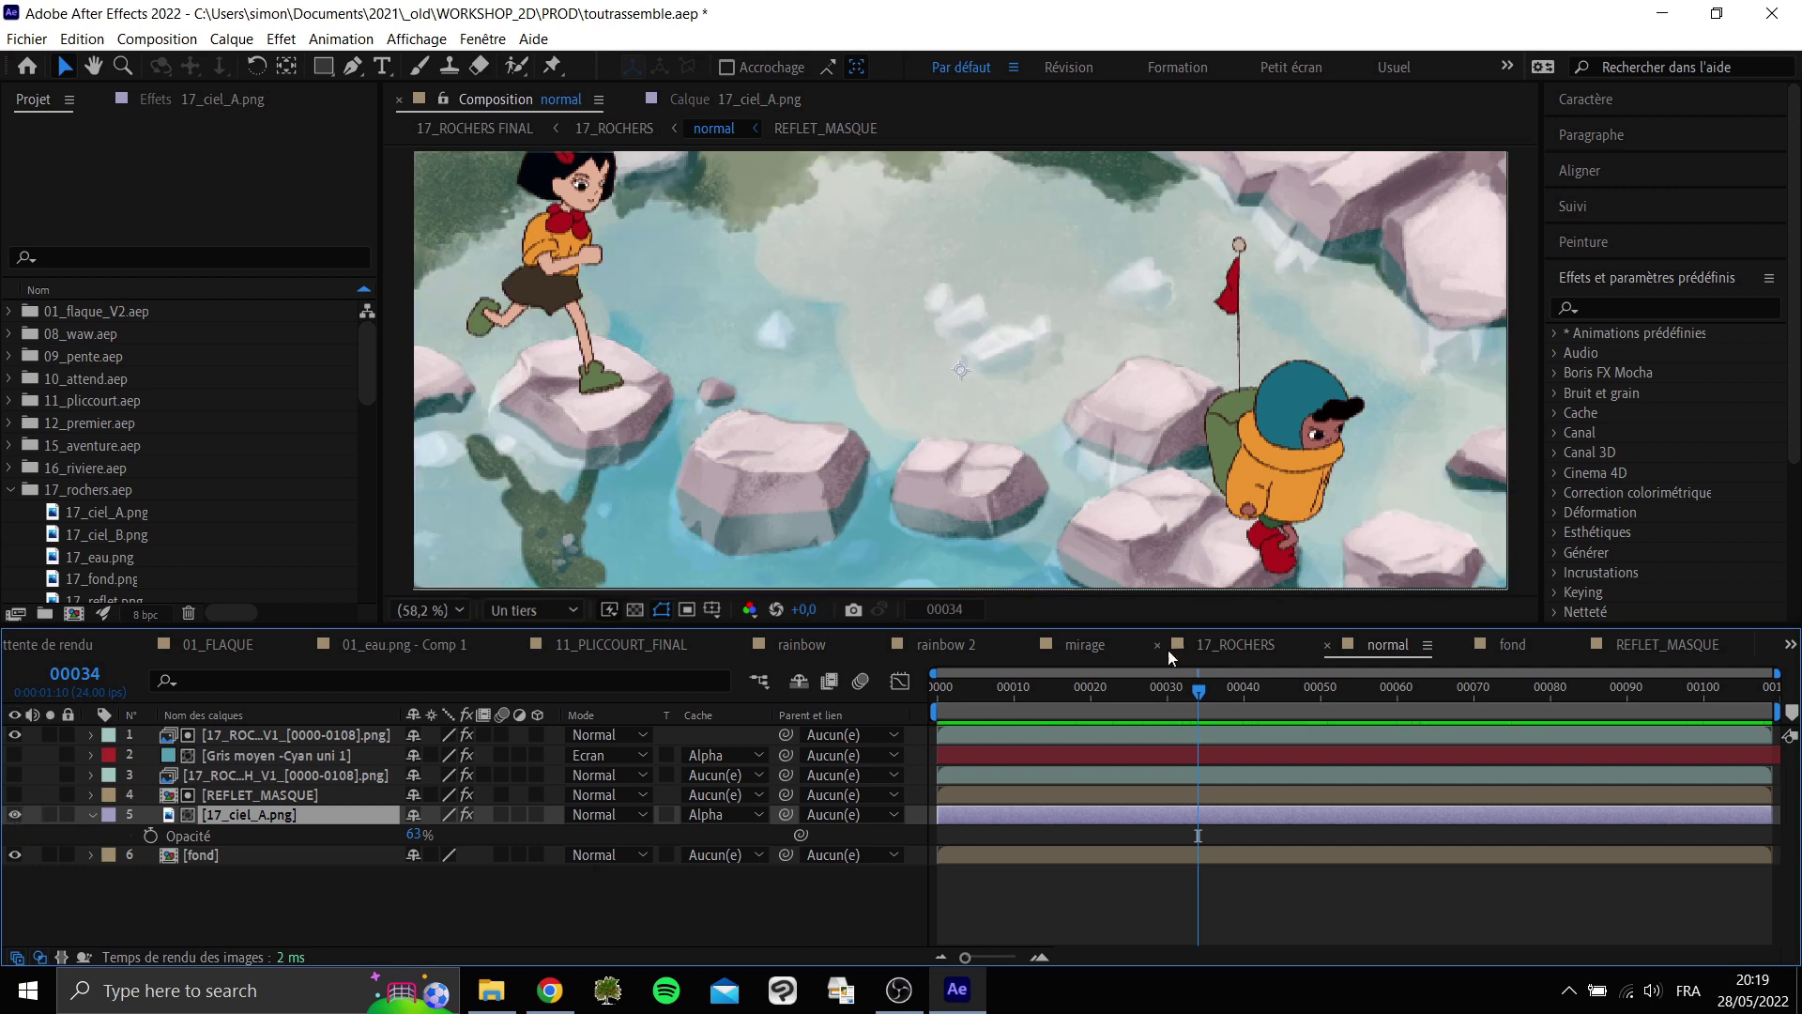
pyautogui.click(1194, 696)
pyautogui.click(16, 816)
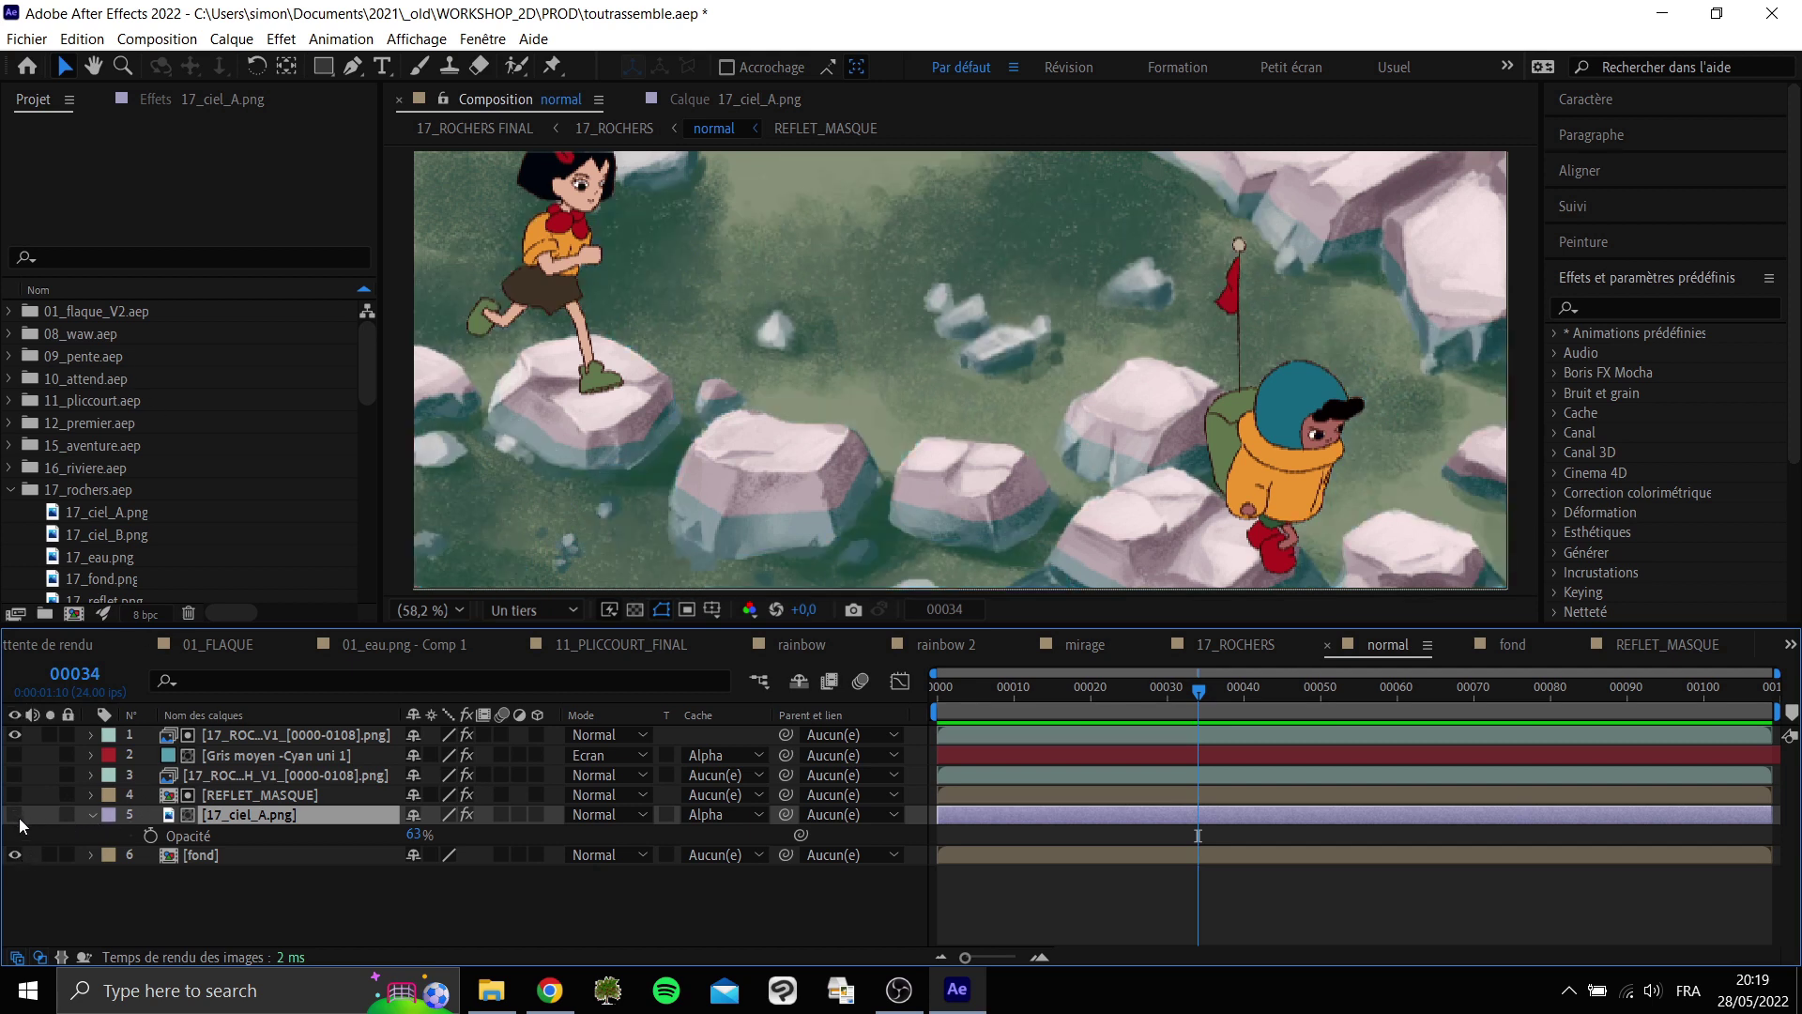
pyautogui.click(17, 816)
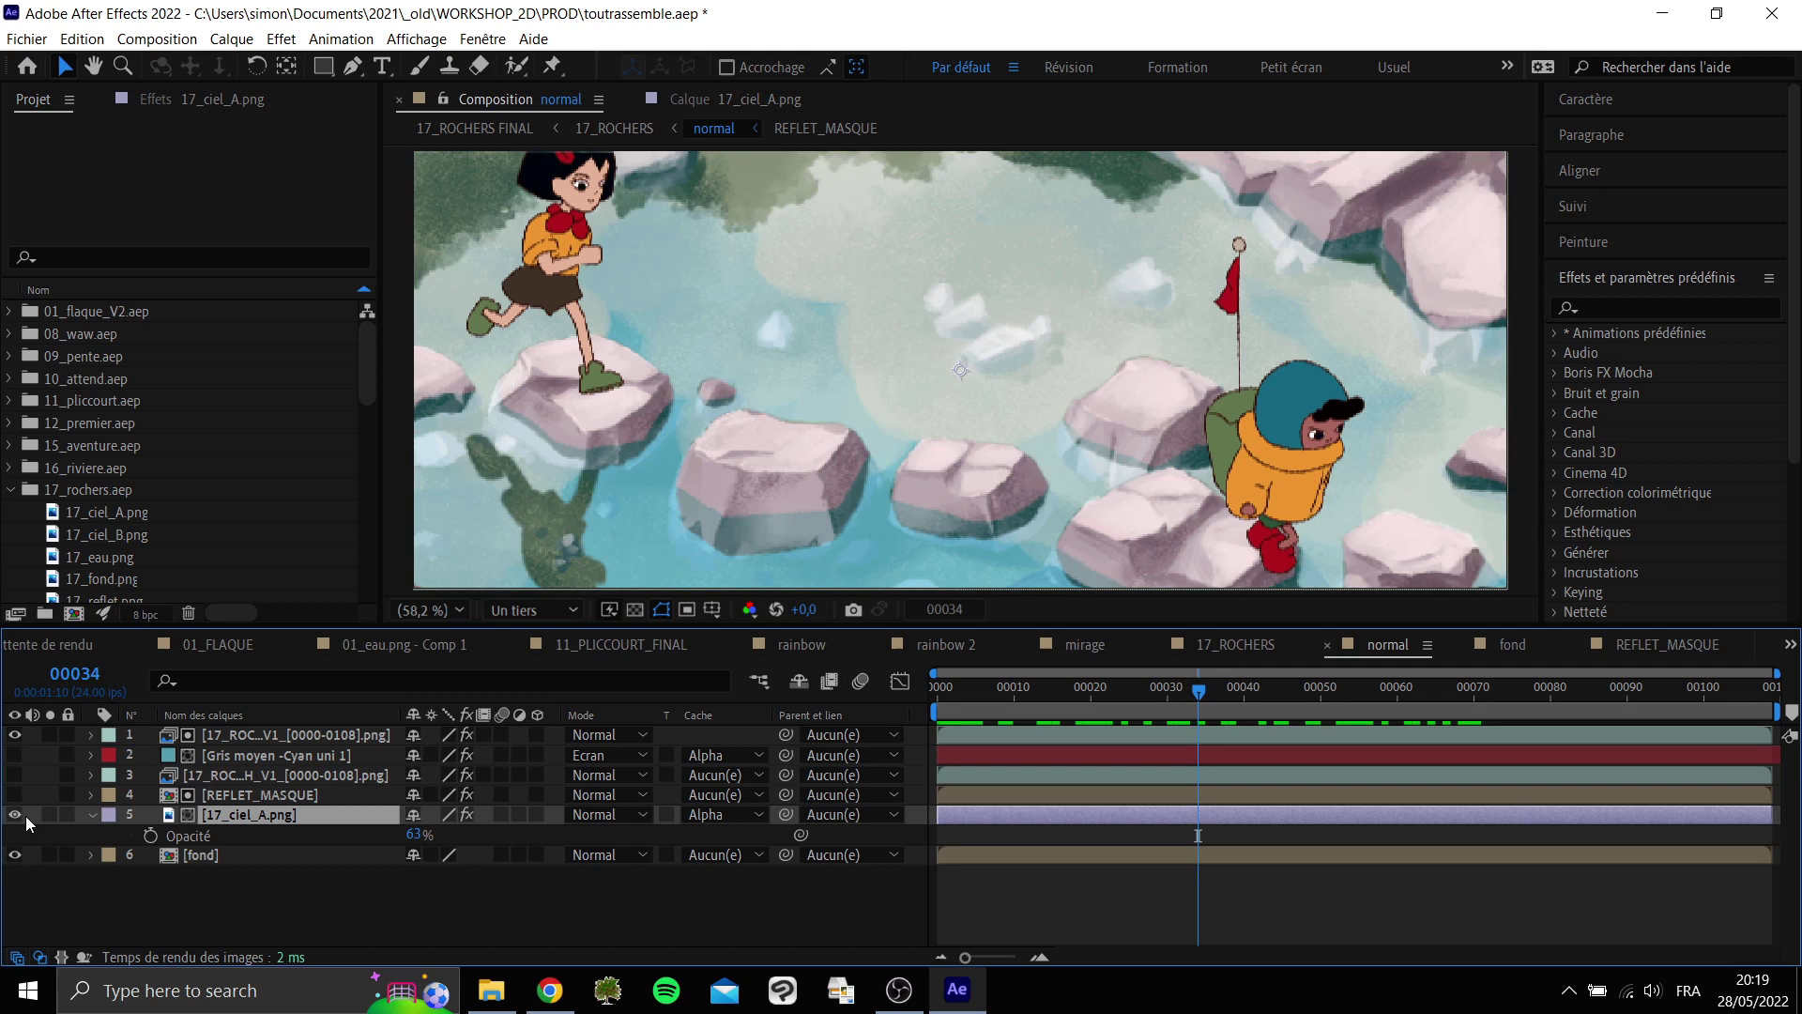
# Toggle the visibility of the REFLET_MASQUE layer and play the composition with the matte shown.
pyautogui.click(264, 796)
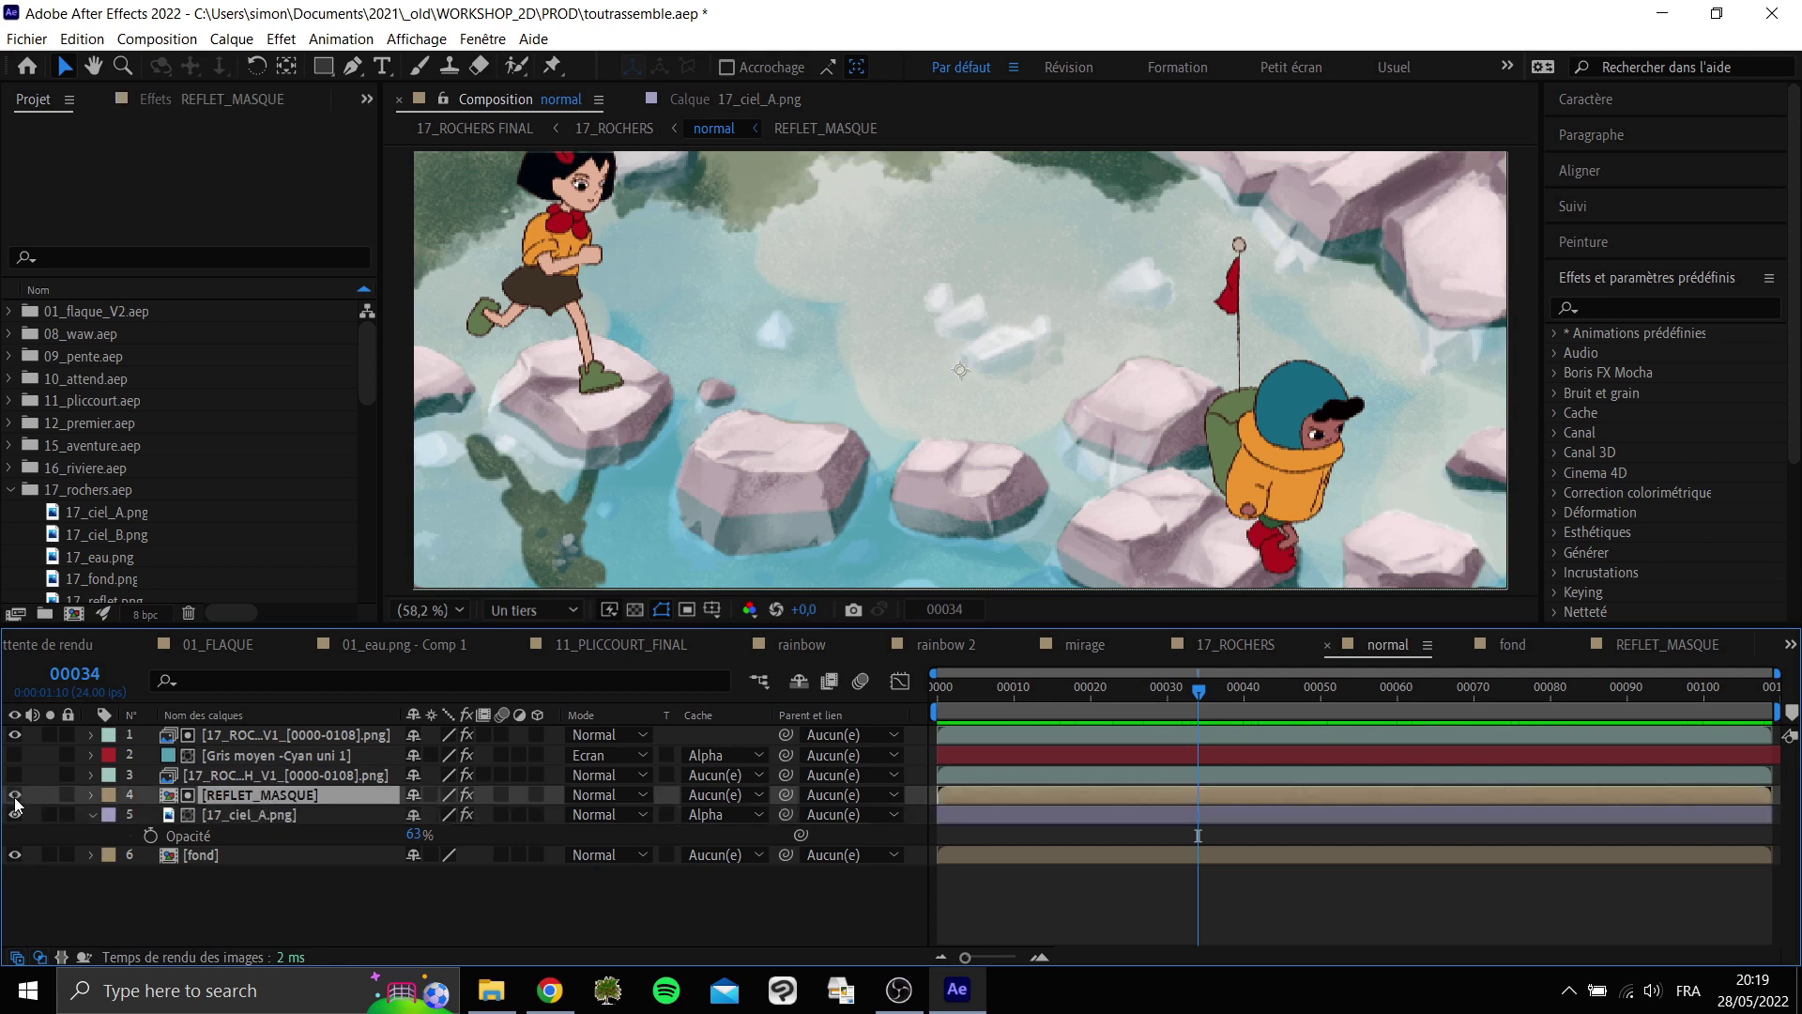
pyautogui.click(16, 813)
pyautogui.click(15, 809)
pyautogui.click(16, 809)
pyautogui.click(15, 797)
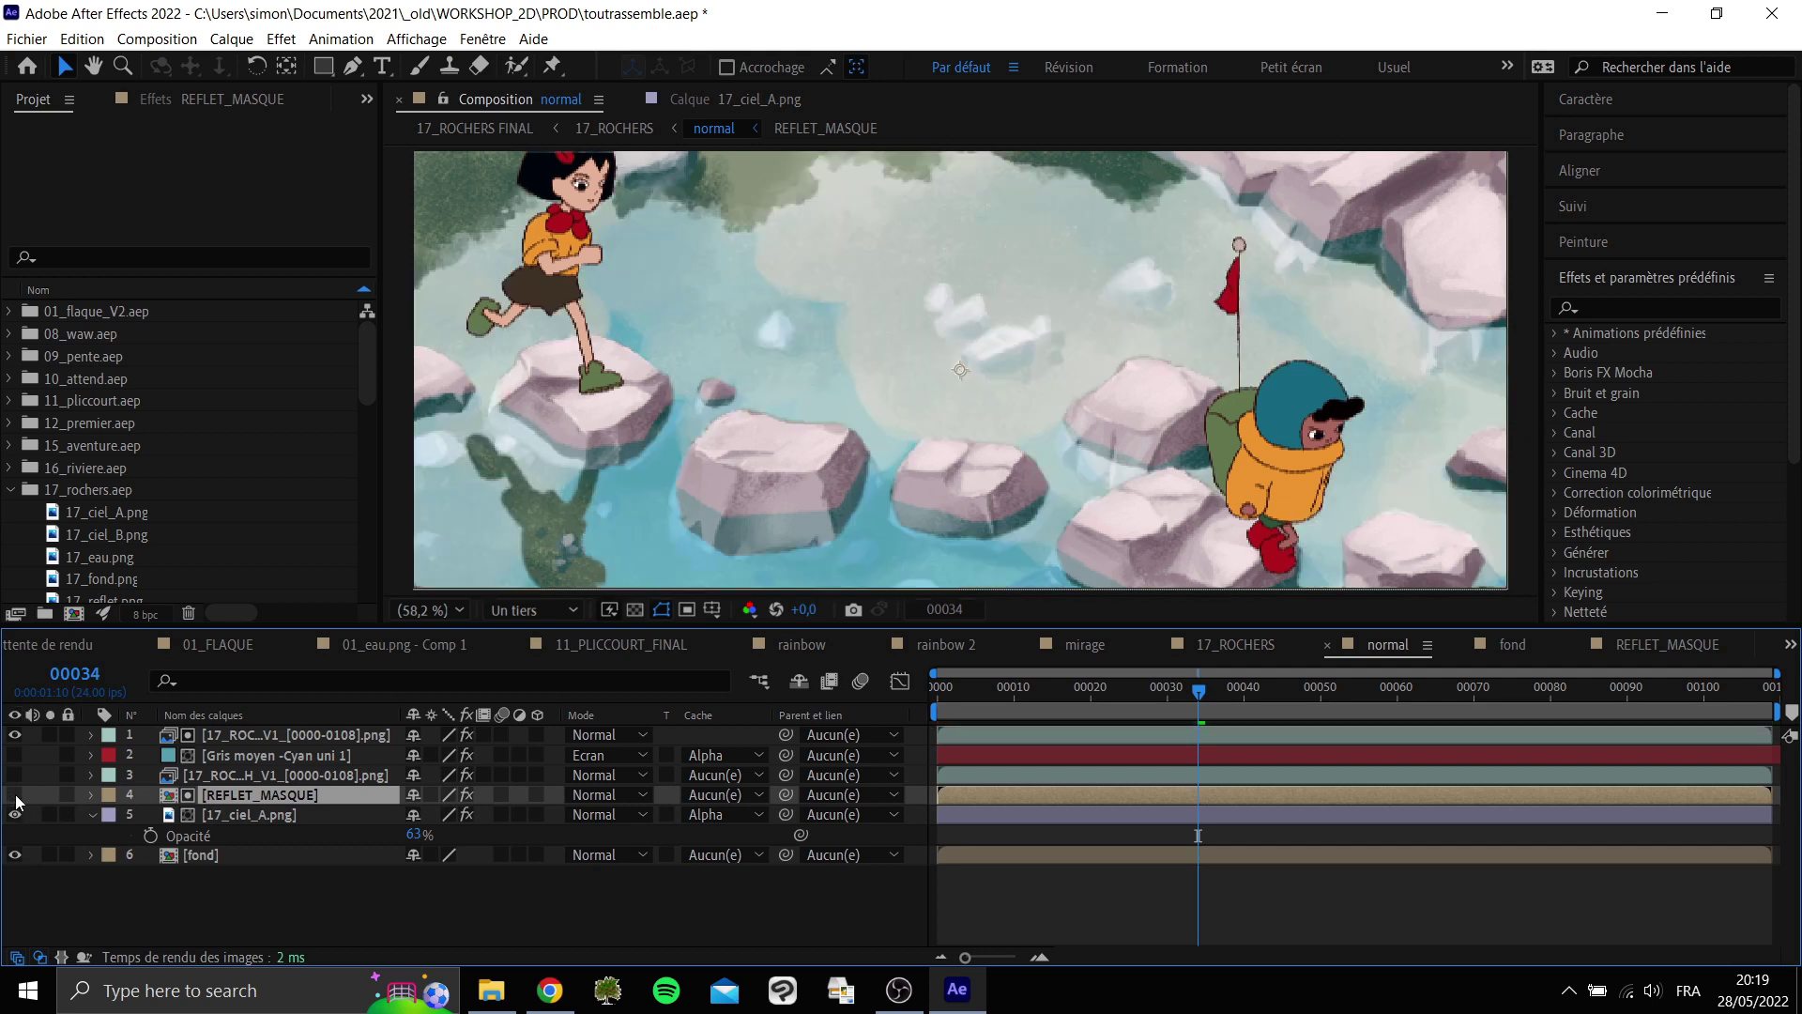
pyautogui.click(15, 797)
pyautogui.press('space')
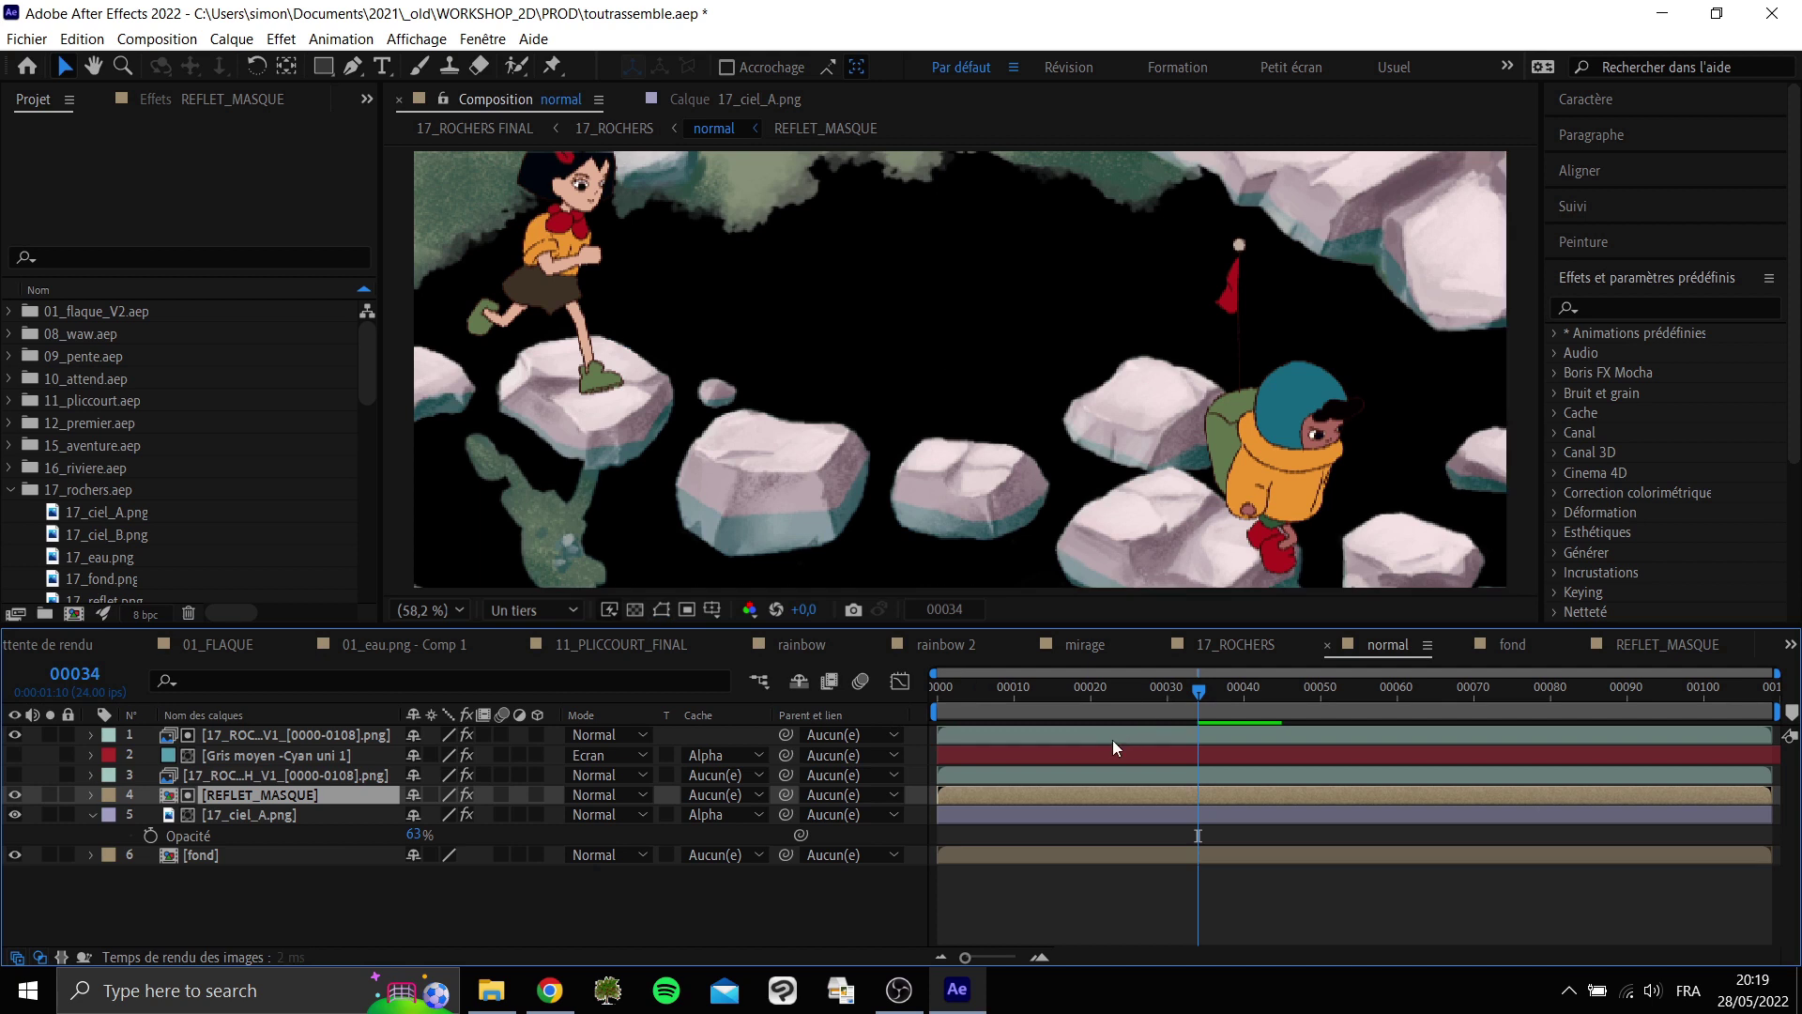
# Preview the matte with 17_ciel_A.png hidden, and restore the sky layer's visibility with REFLET_MASQUE hidden at frame 49.
pyautogui.click(16, 814)
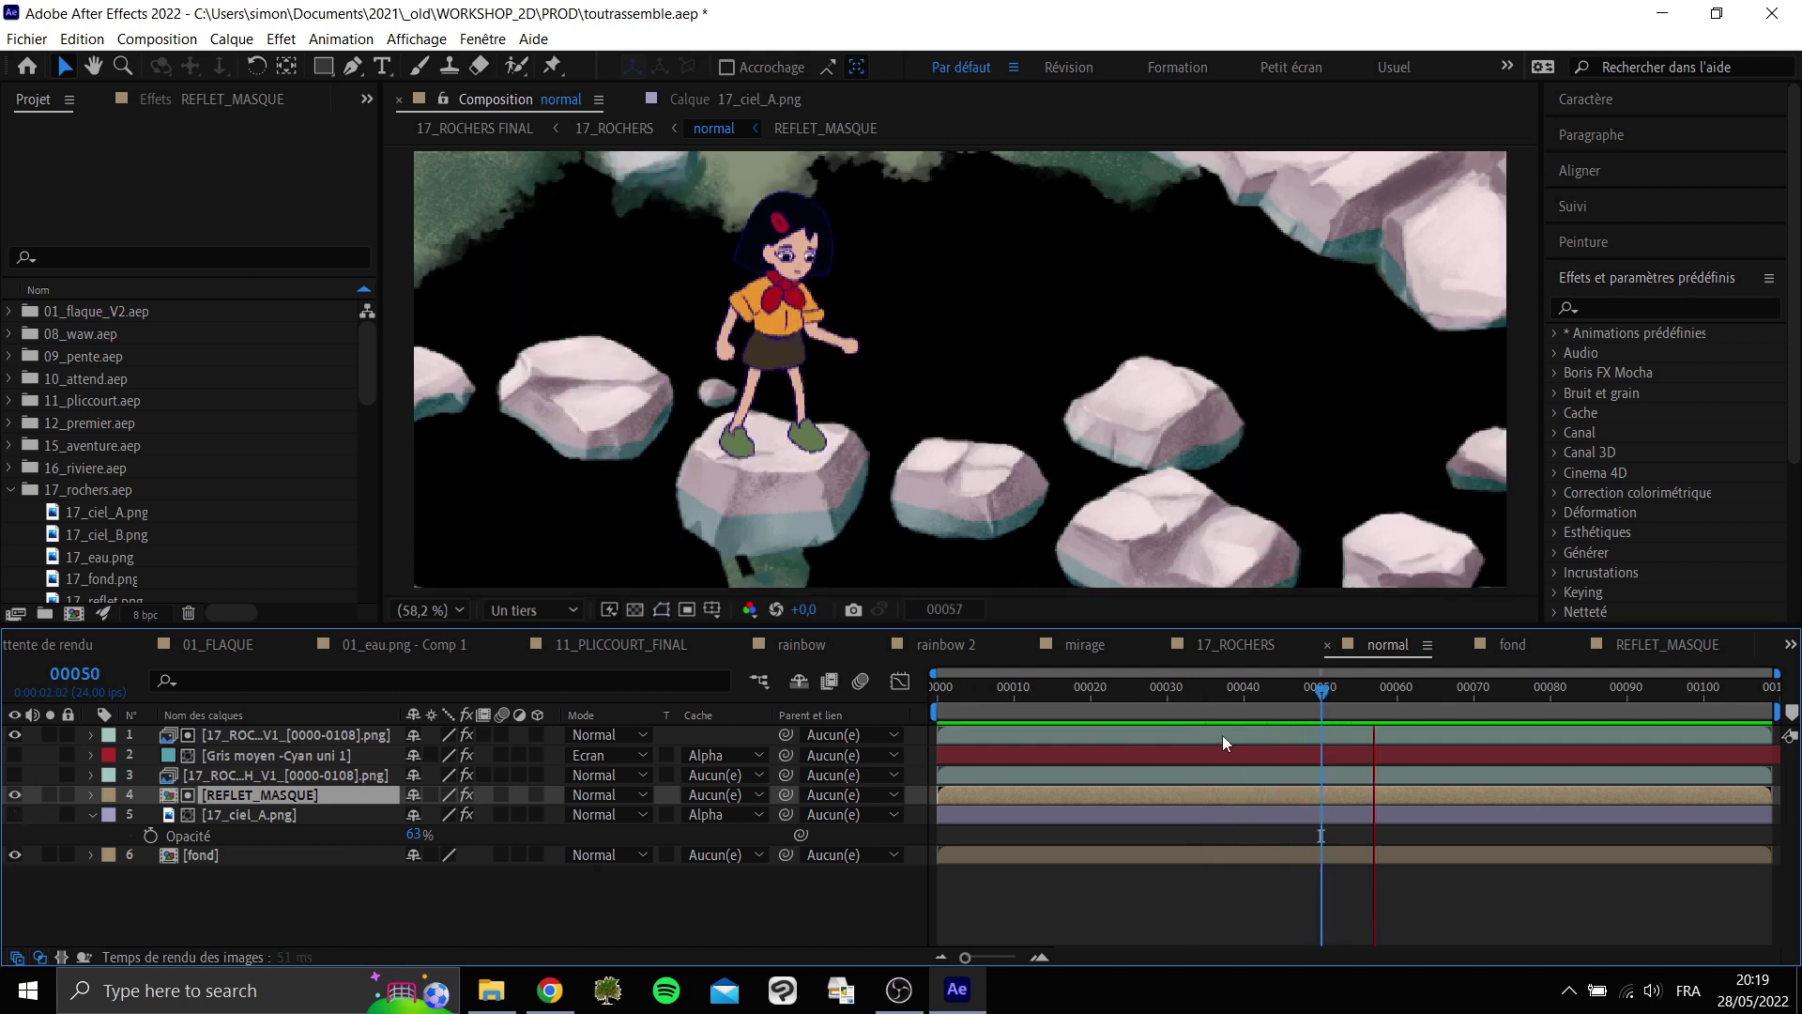
pyautogui.click(1037, 686)
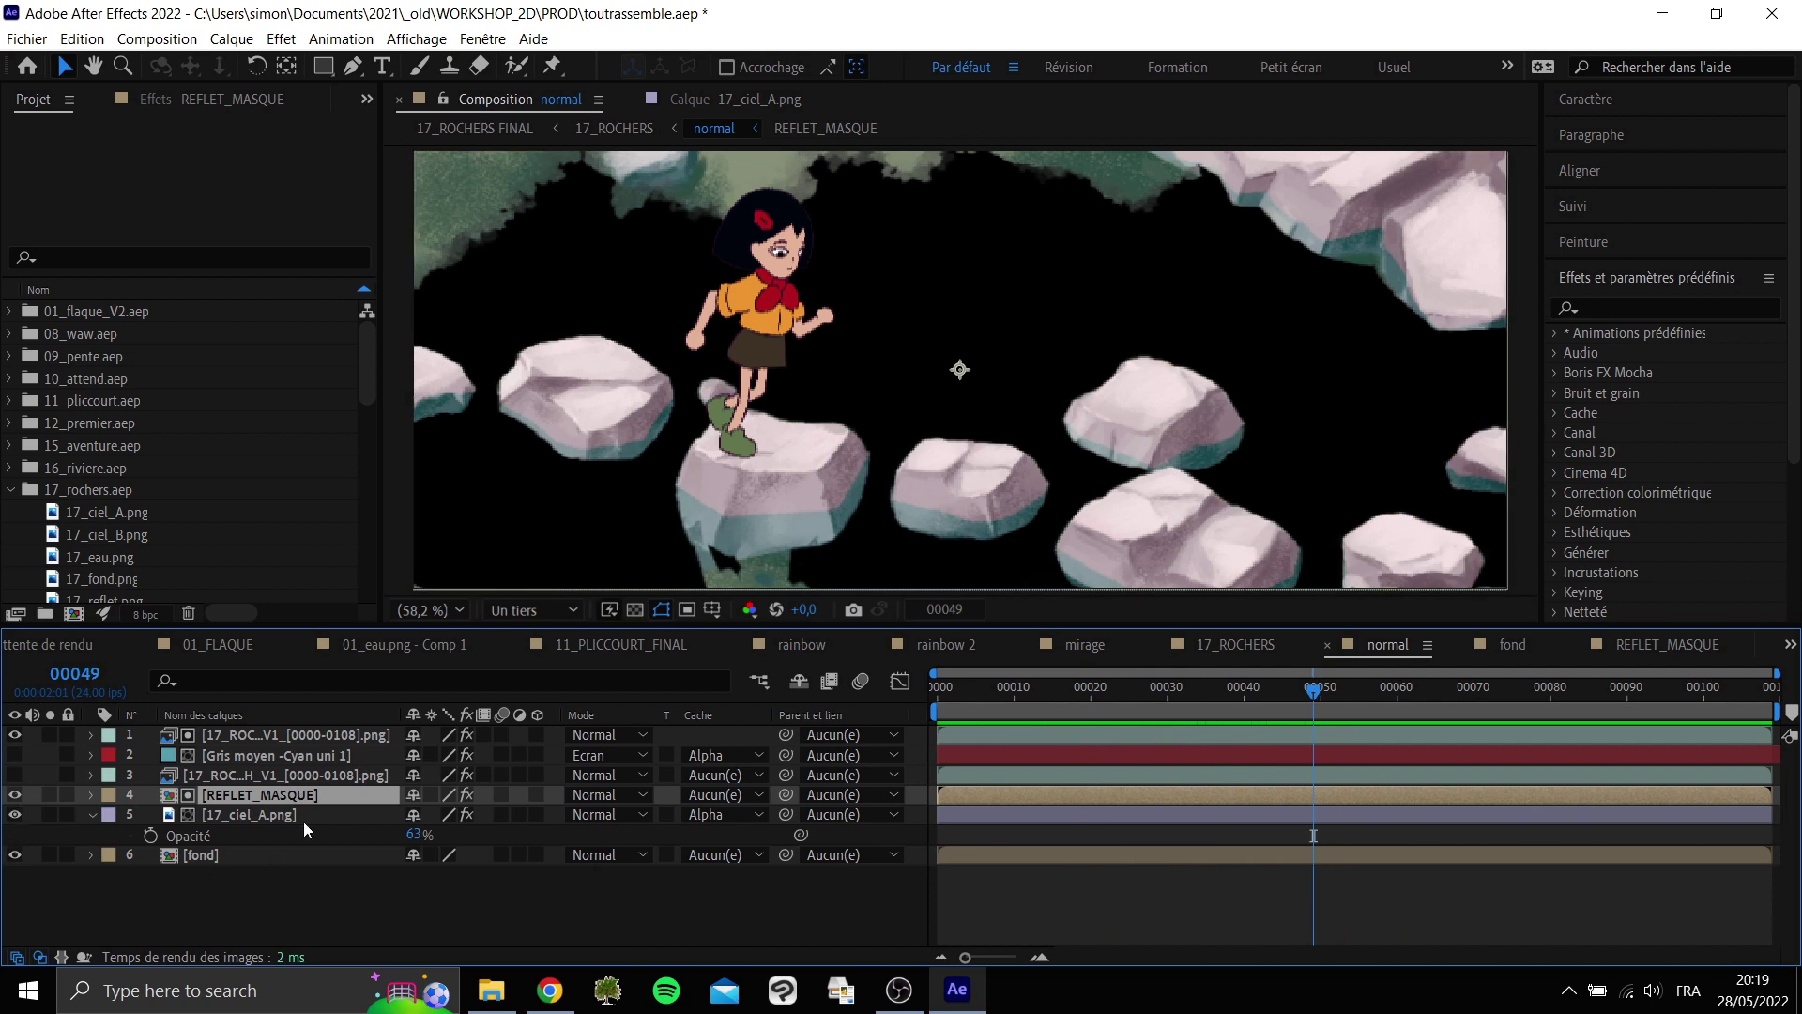
pyautogui.click(261, 818)
pyautogui.click(15, 795)
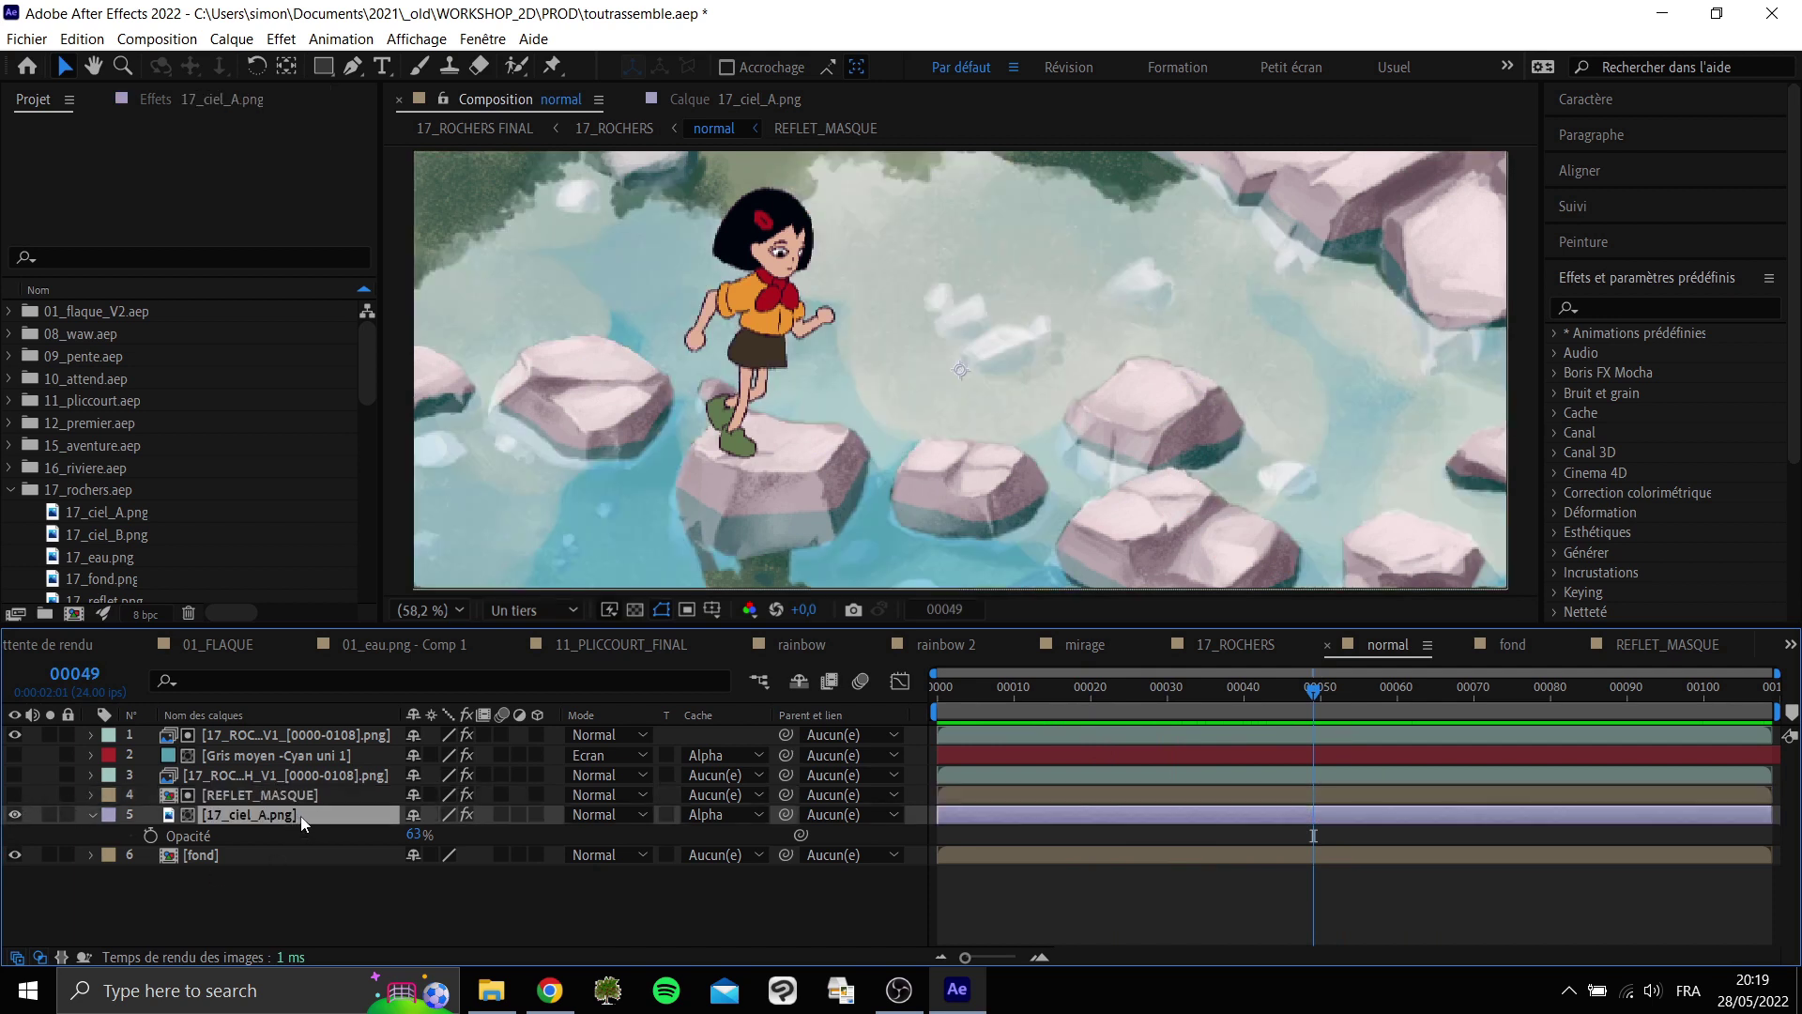
# View the 17_ciel_A.png layer on its own, and remove its track matte back in the normal composition.
pyautogui.doubleClick(300, 814)
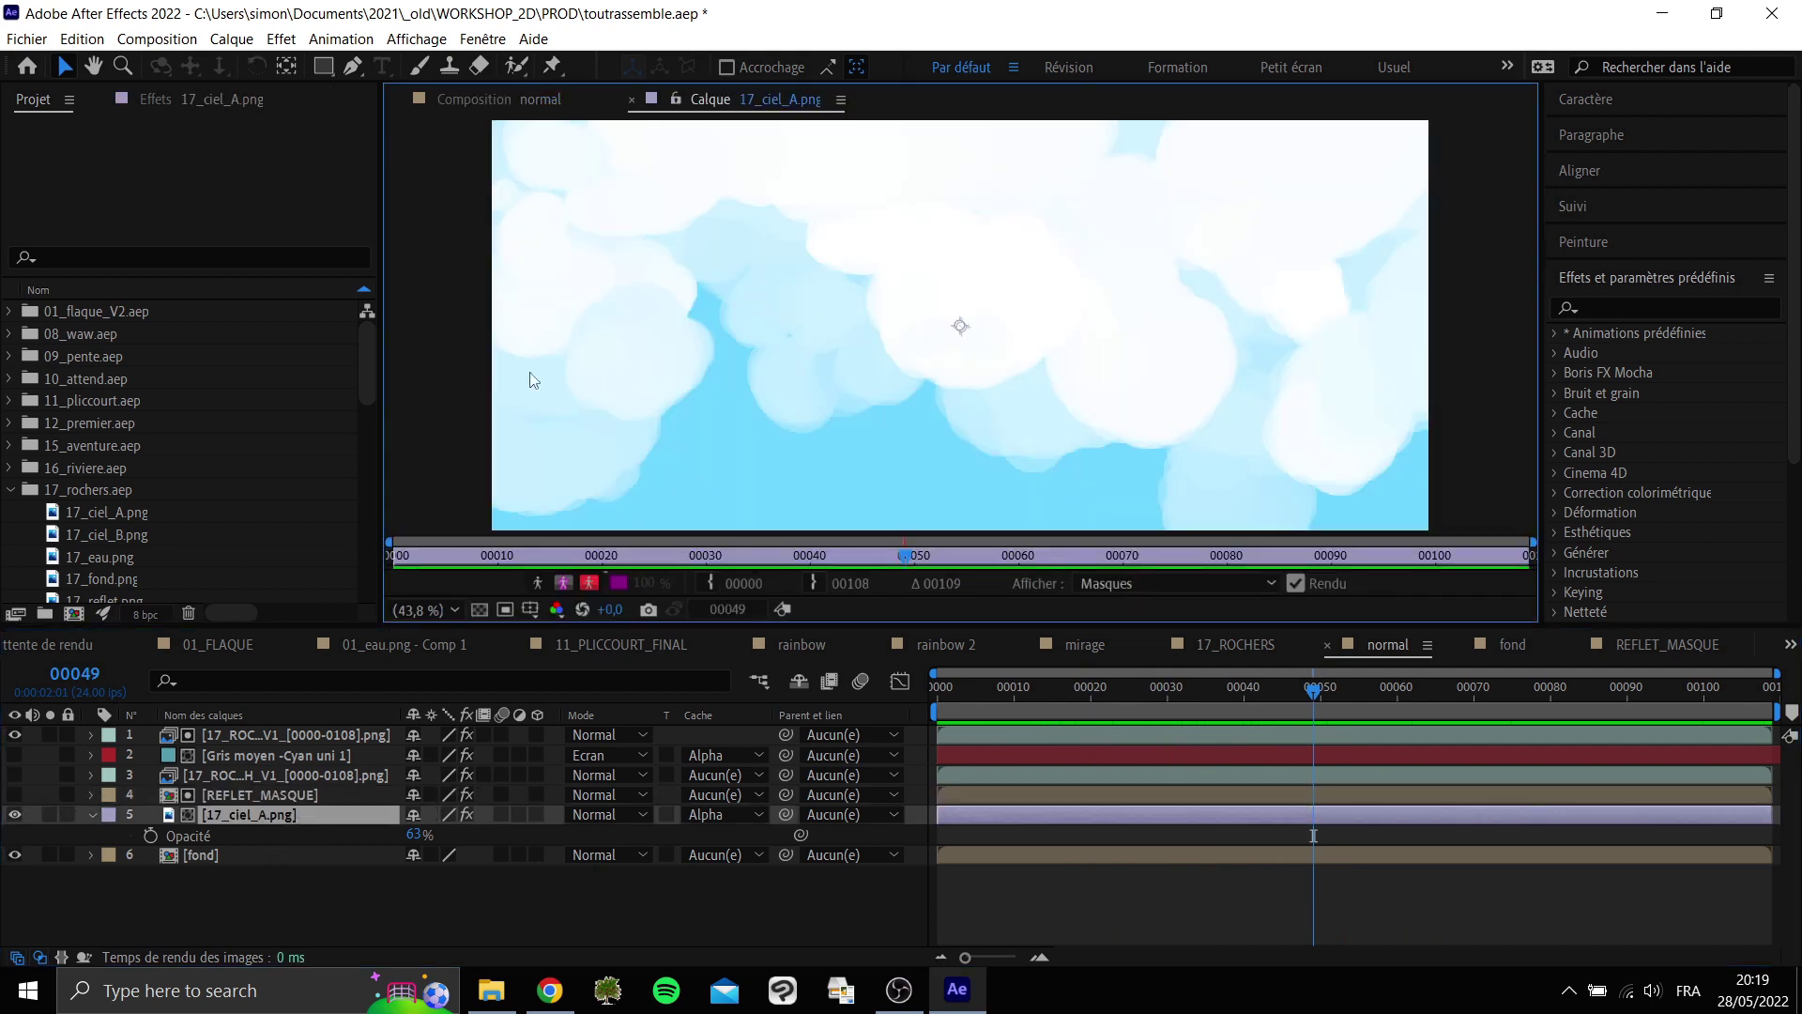
pyautogui.click(497, 98)
pyautogui.click(727, 818)
pyautogui.click(725, 834)
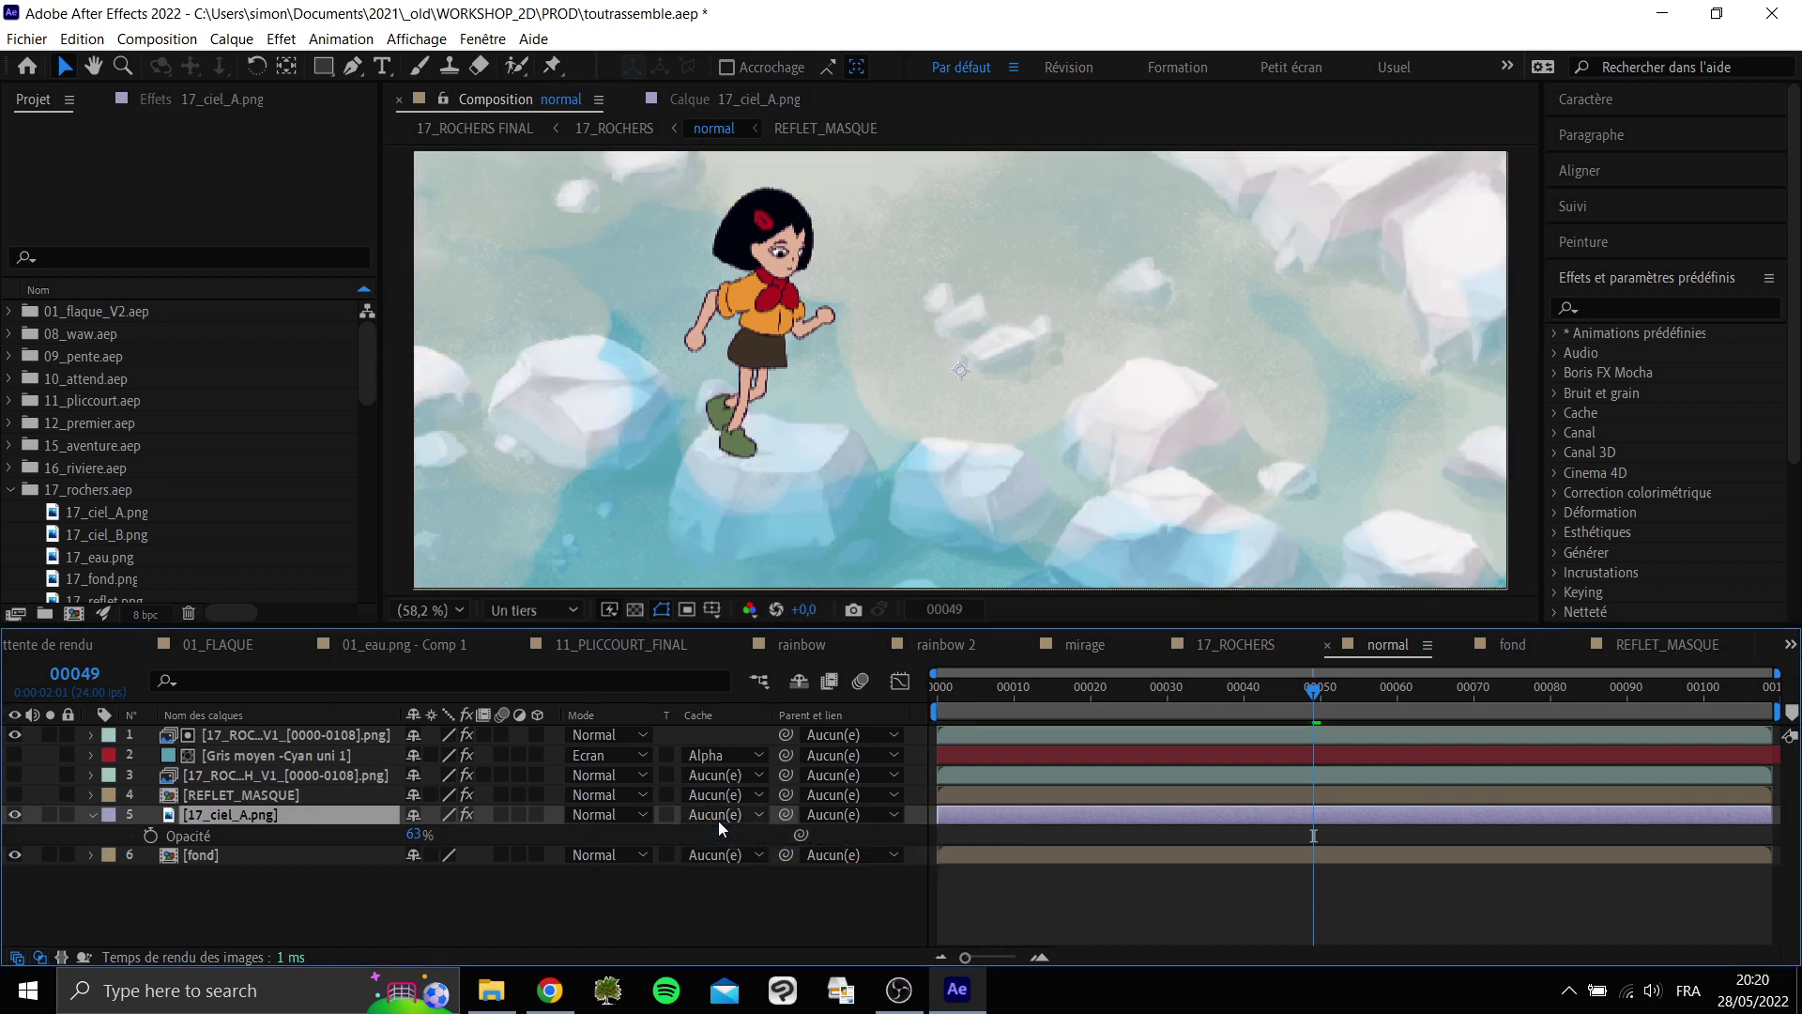
pyautogui.click(721, 822)
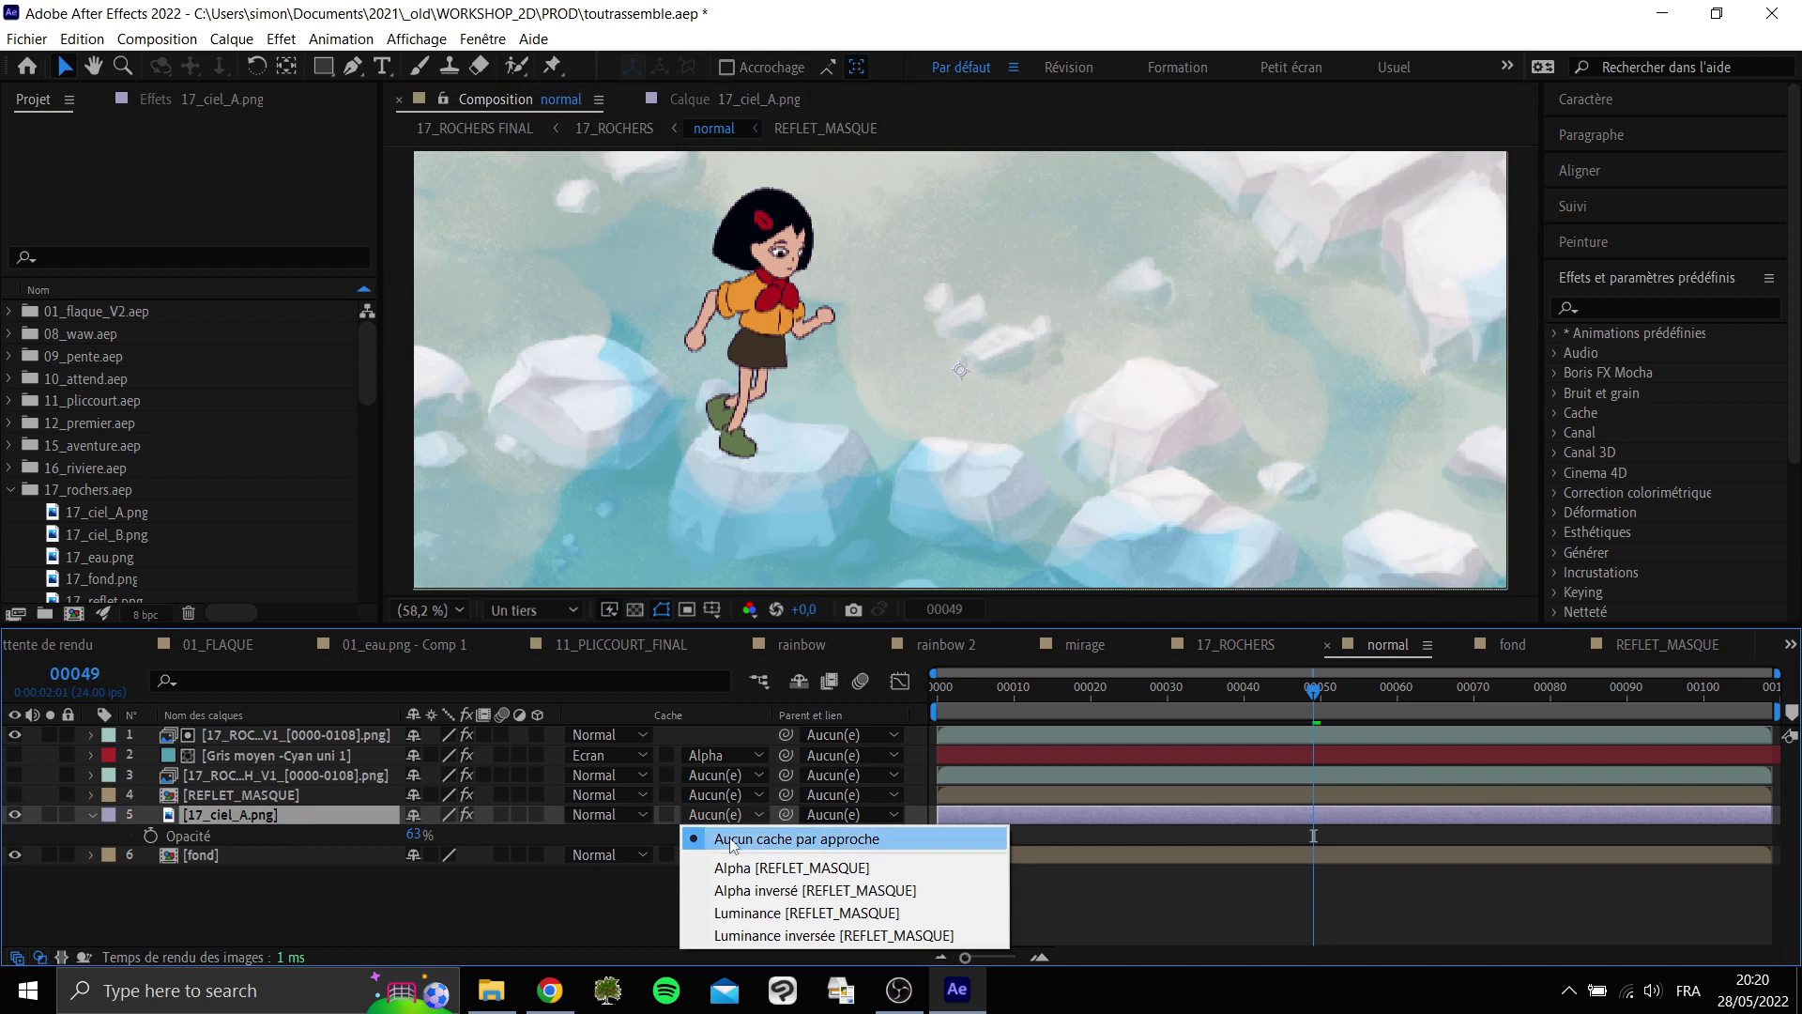
pyautogui.click(698, 695)
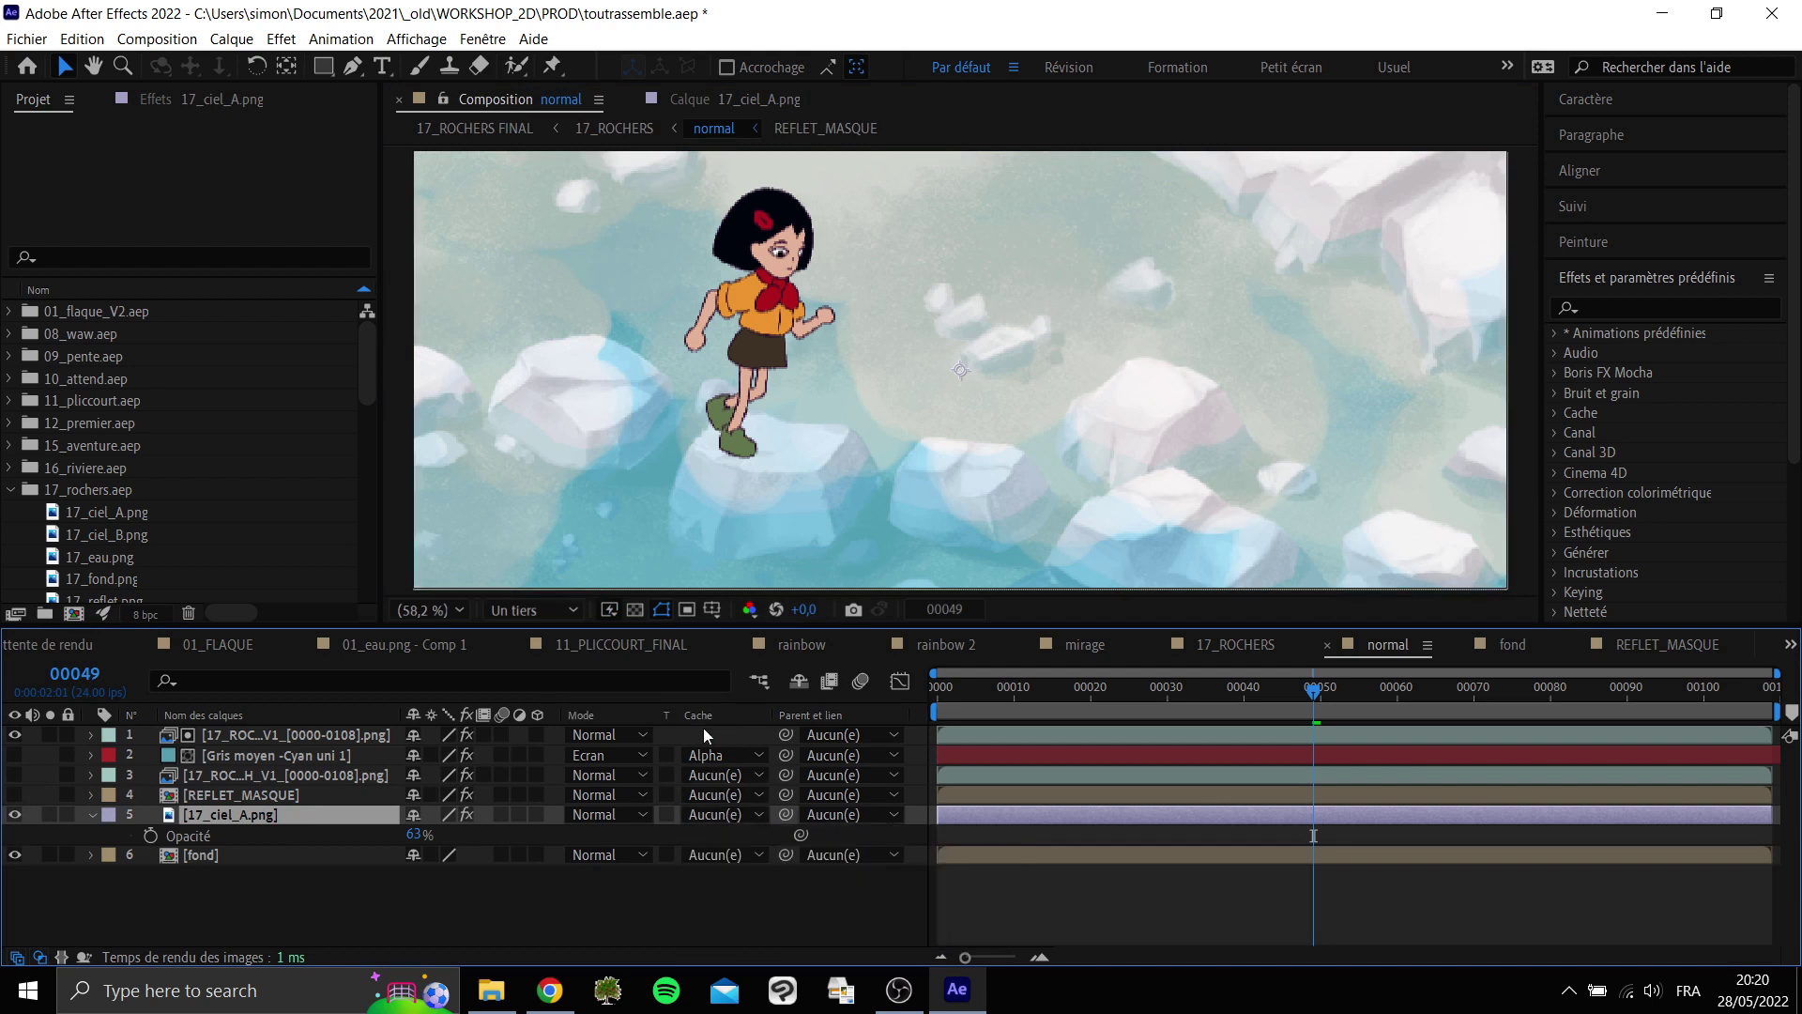
# Set the track matte of 17_ciel_A.png to Alpha [REFLET_MASQUE] and play the composition.
pyautogui.click(724, 815)
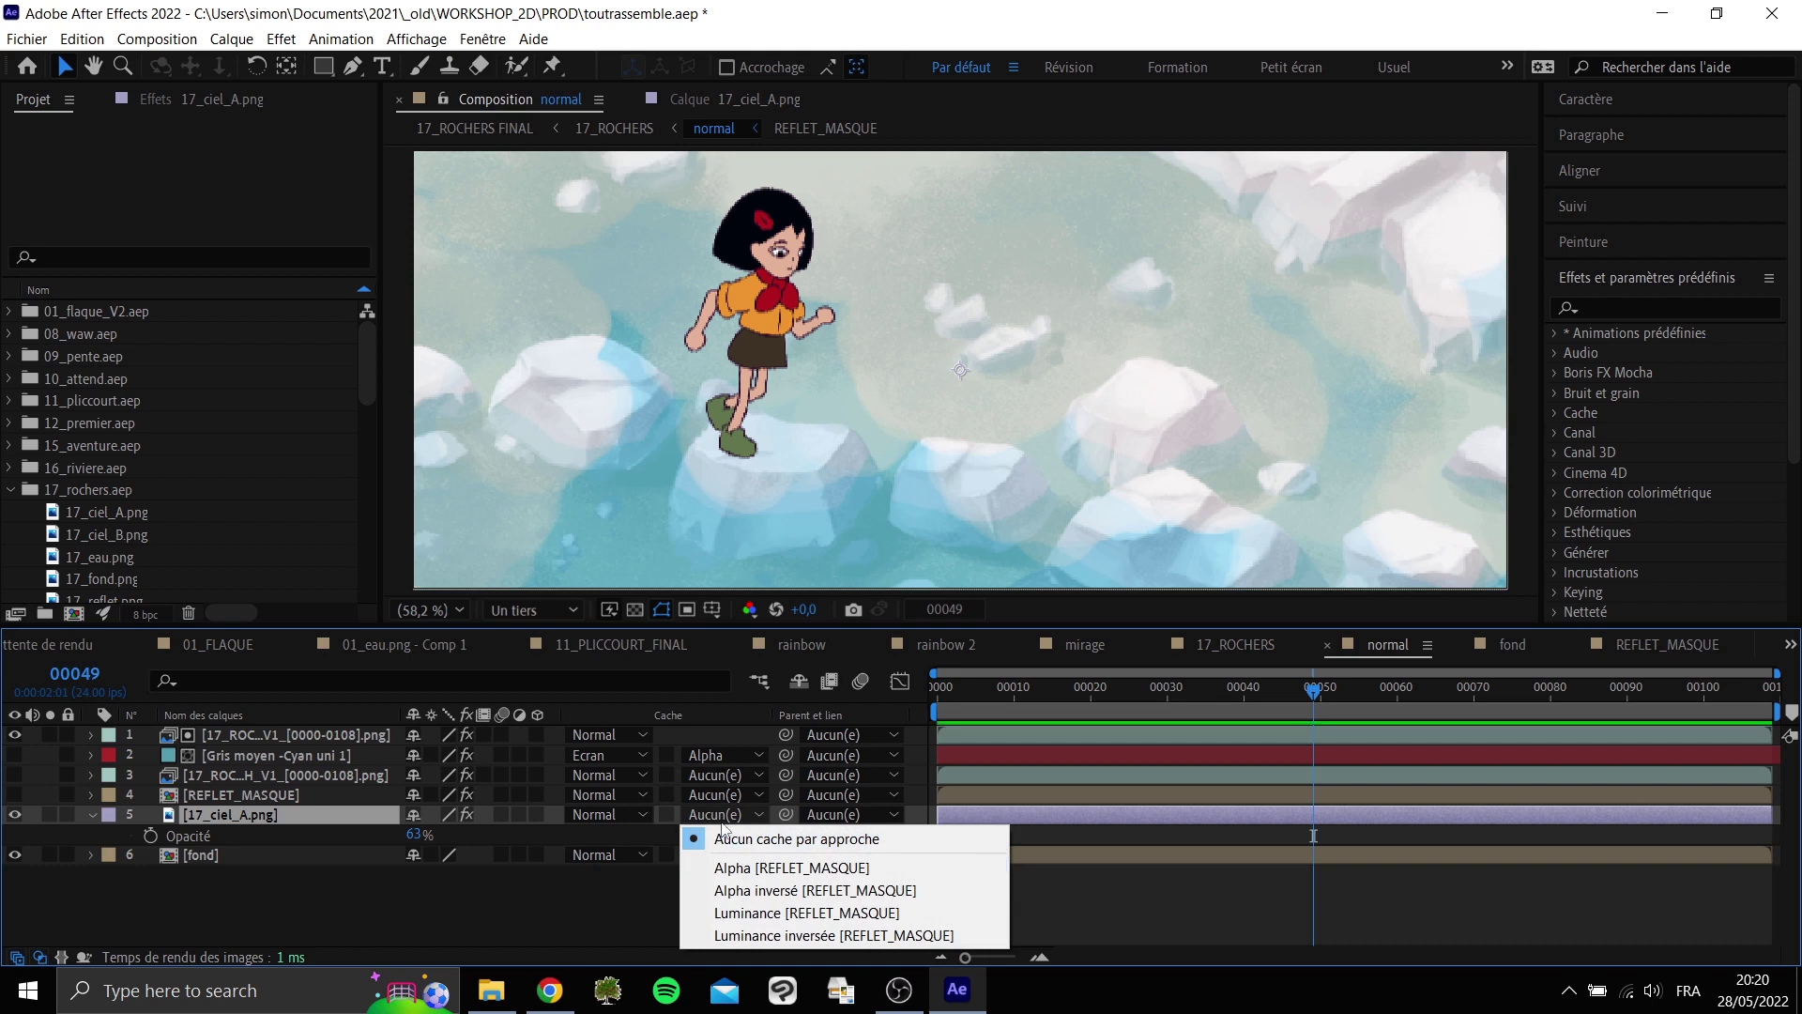
pyautogui.click(751, 868)
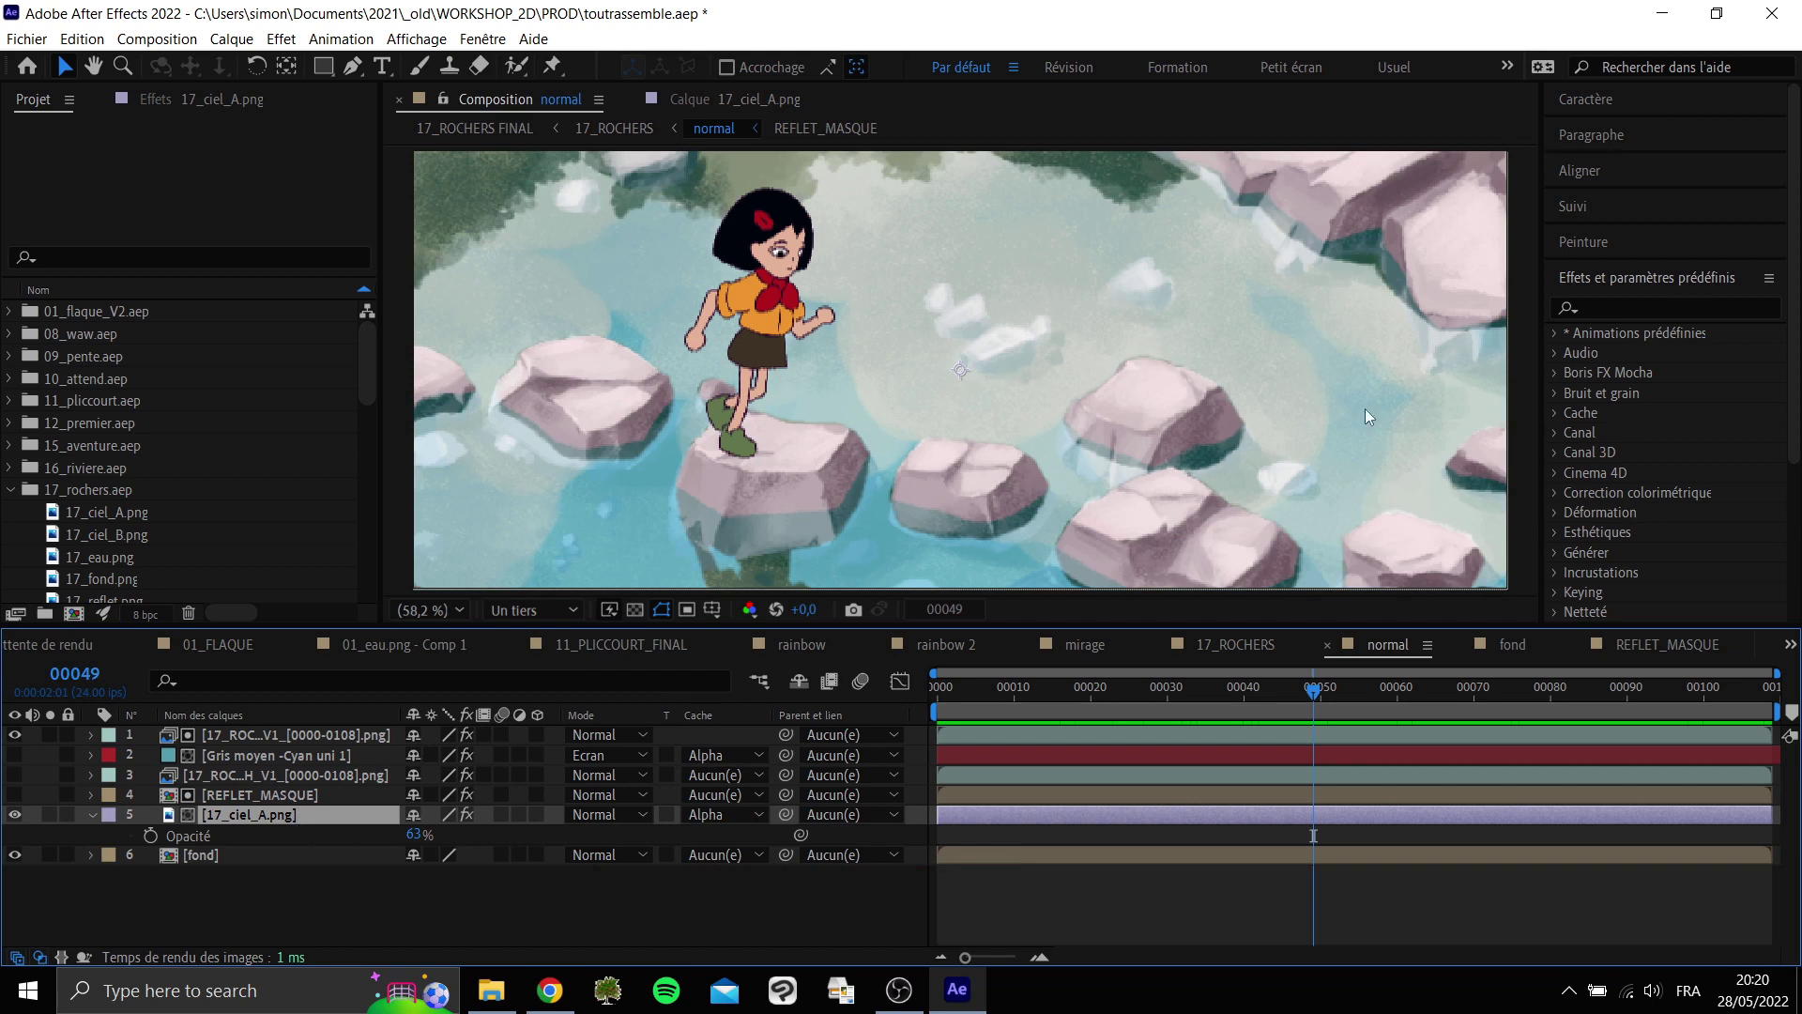
pyautogui.moveTo(1343, 715); pyautogui.dragTo(1117, 723)
pyautogui.press('space')
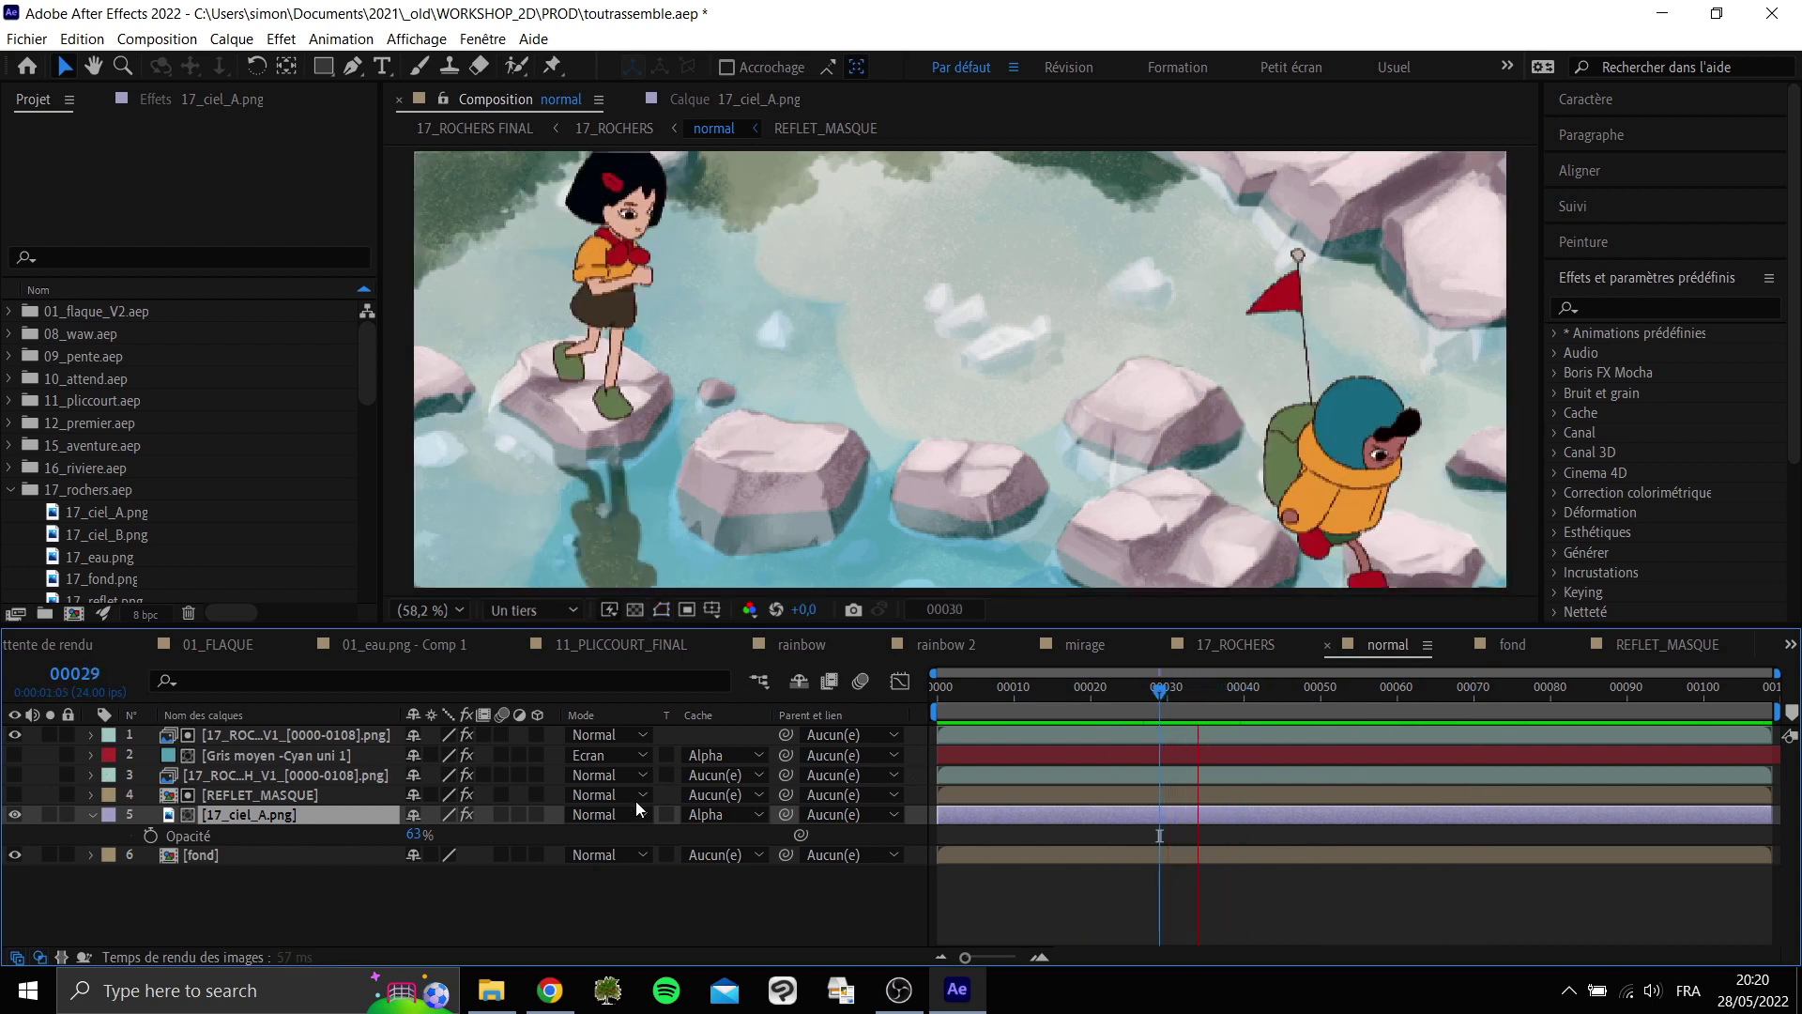
# Open the REFLET_MASQUE precomposition and scrub back to frame 2.
pyautogui.click(299, 791)
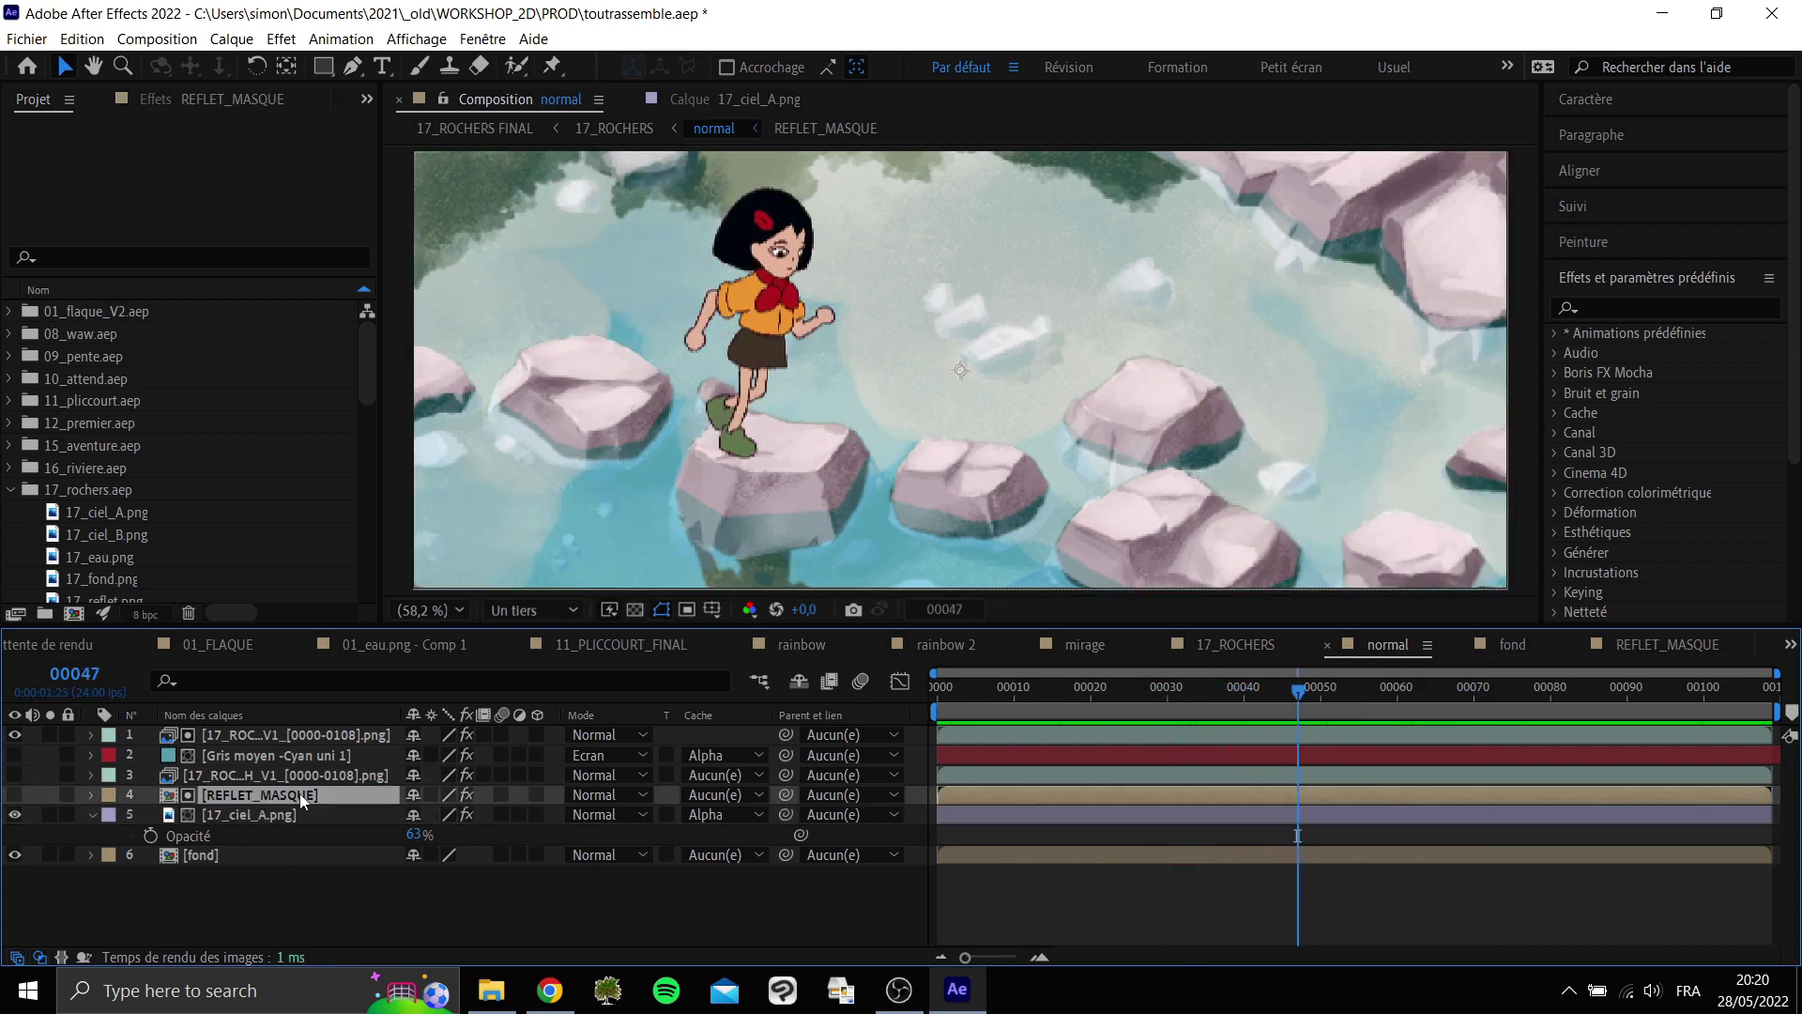
pyautogui.doubleClick(263, 796)
pyautogui.moveTo(1100, 706); pyautogui.dragTo(953, 699)
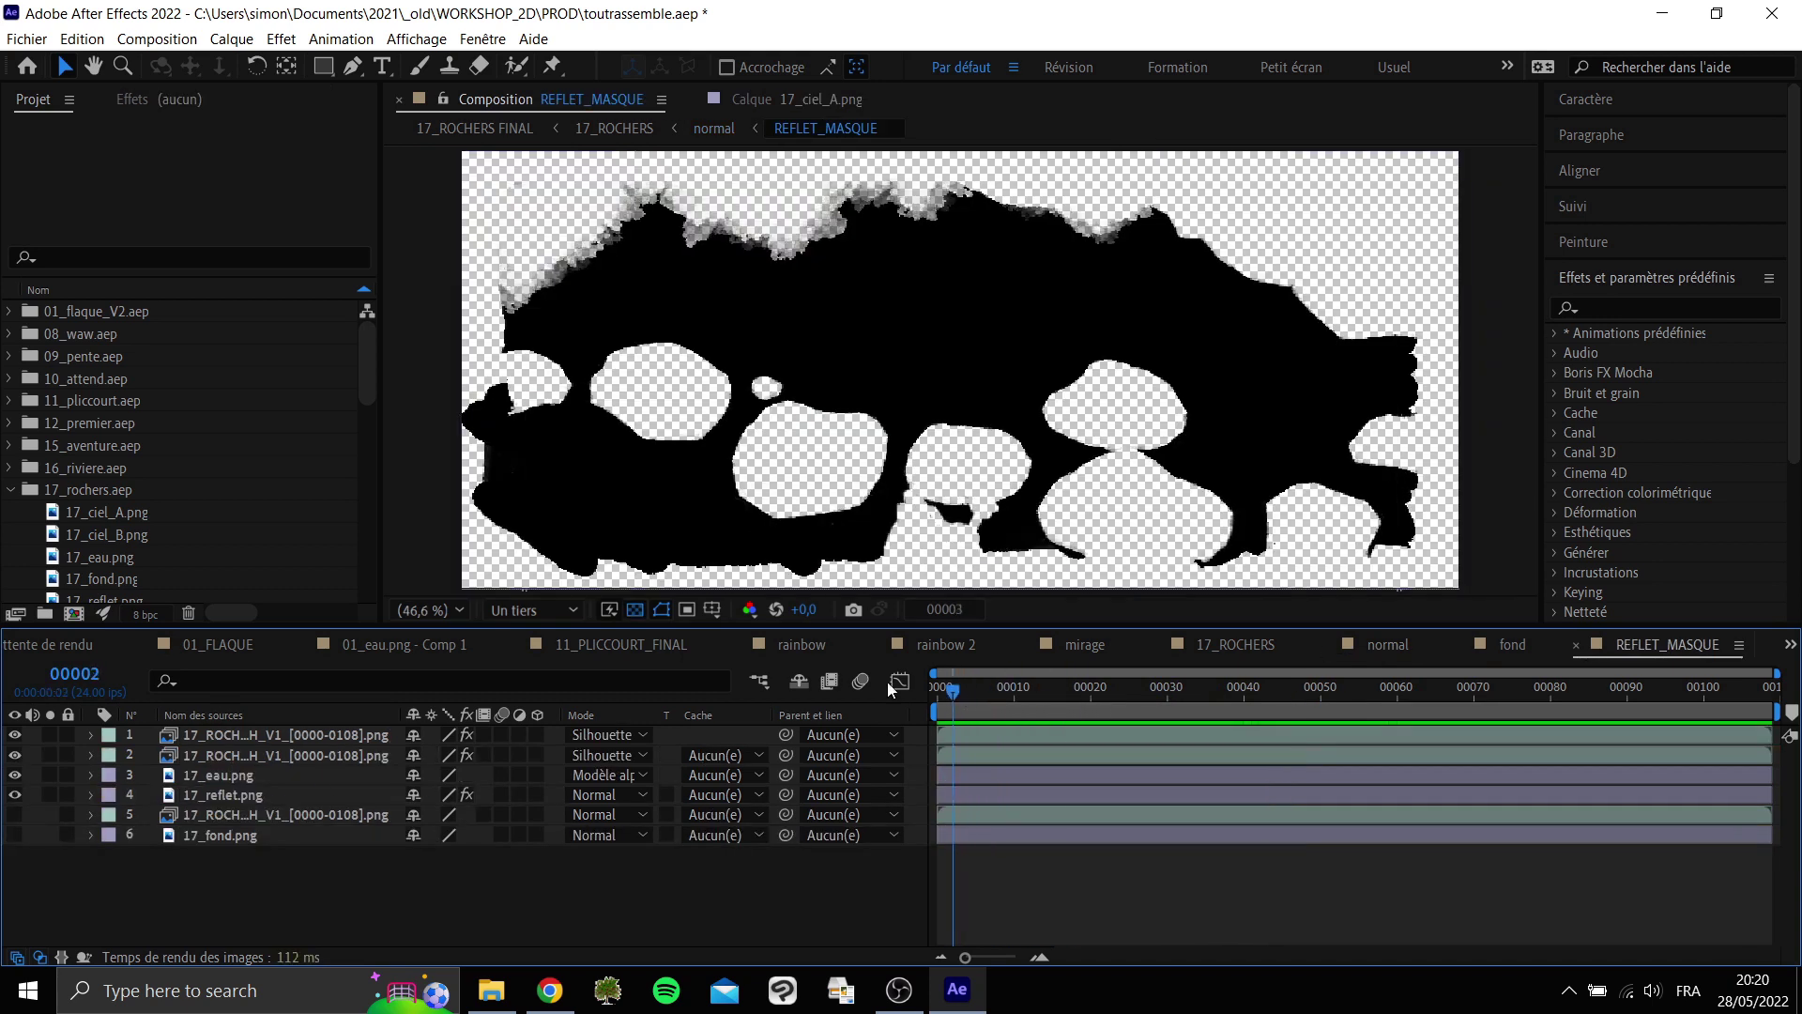
# Toggle the visibility of layer 1 and 17_reflet.png to inspect the matte, and scrub to frame 34.
pyautogui.click(14, 736)
pyautogui.click(14, 795)
pyautogui.click(14, 795)
pyautogui.moveTo(952, 683); pyautogui.dragTo(1198, 690)
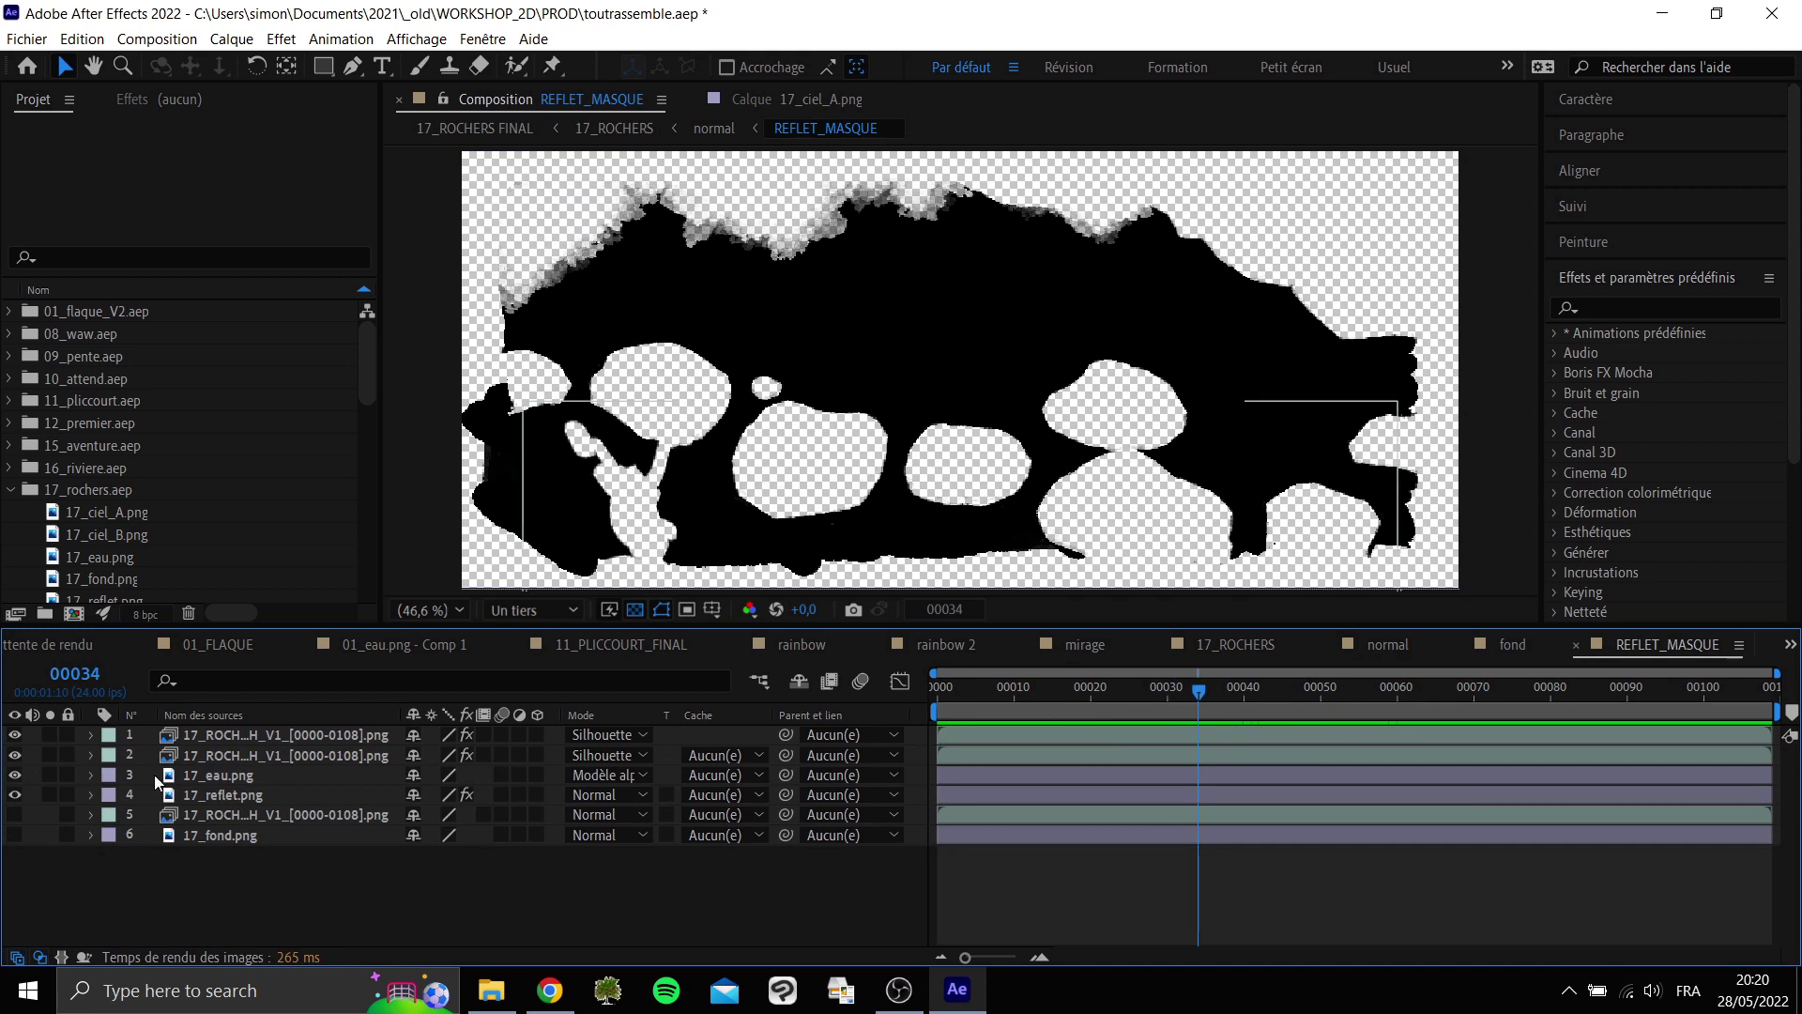
# View the 17_reflet.png layer on its own, scrub to frame 49, and return to the normal composition.
pyautogui.doubleClick(228, 794)
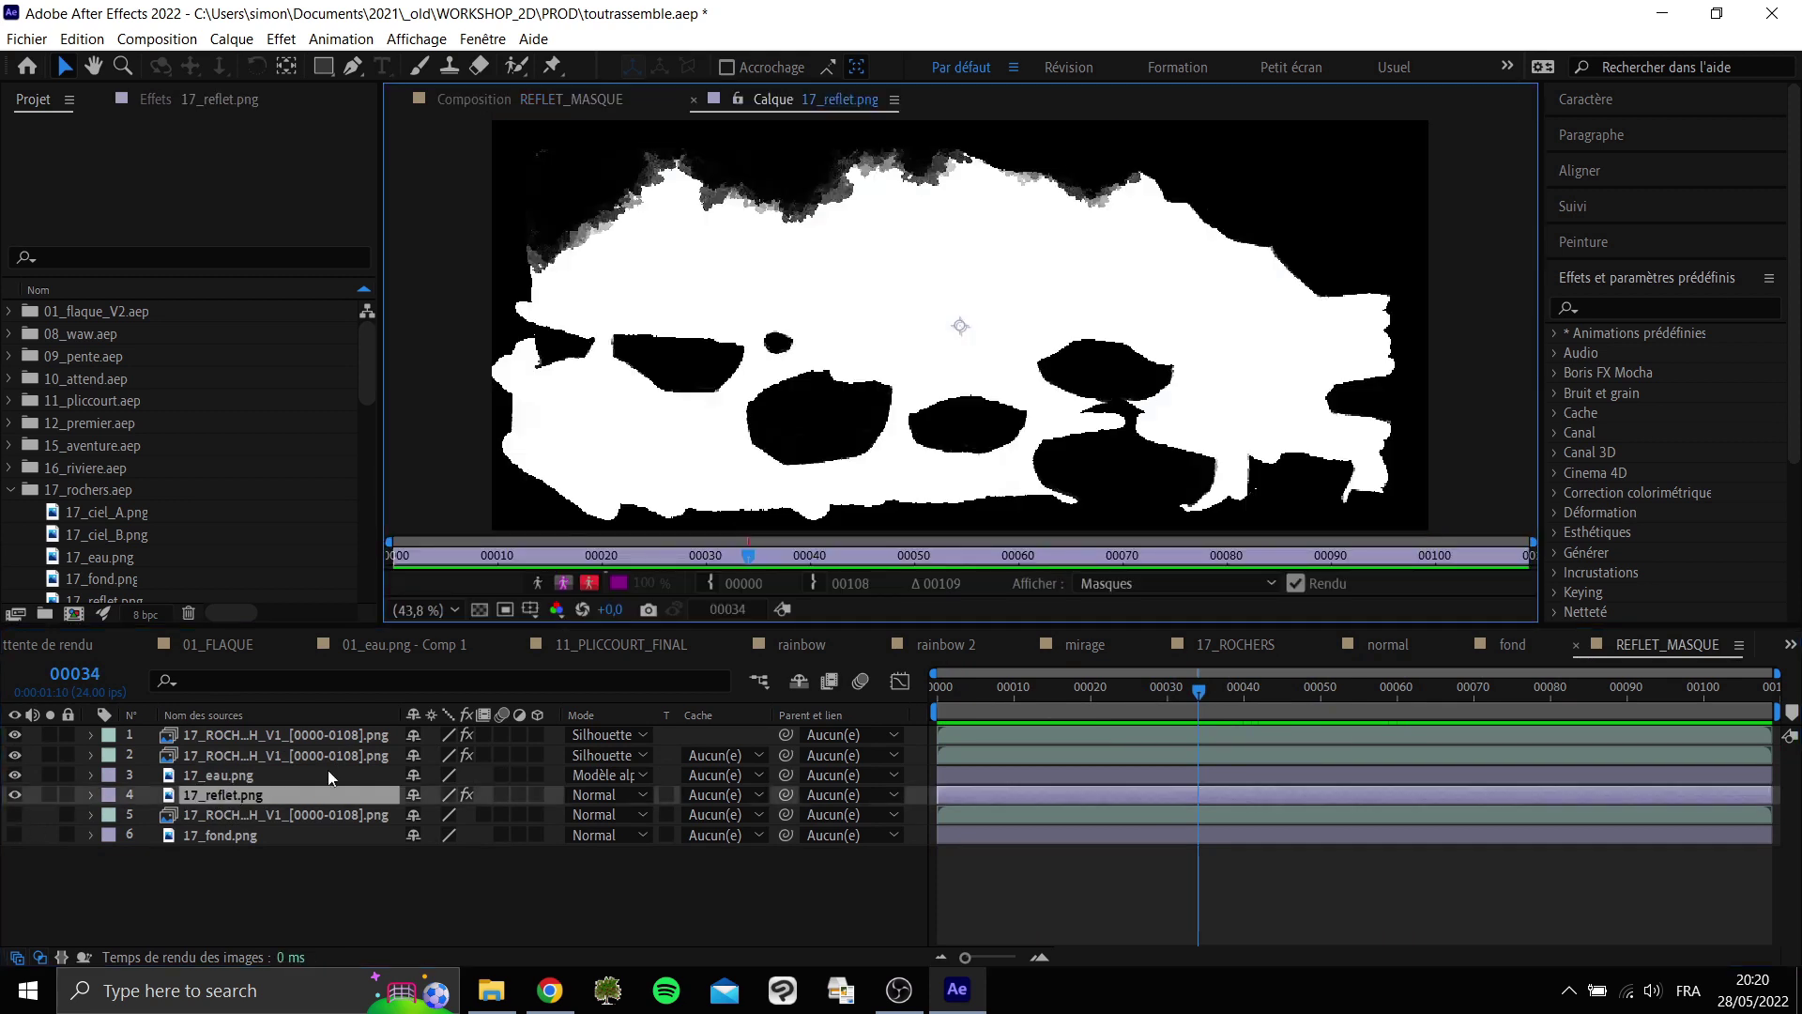
pyautogui.moveTo(1156, 694); pyautogui.dragTo(1313, 693)
pyautogui.press('Tab')
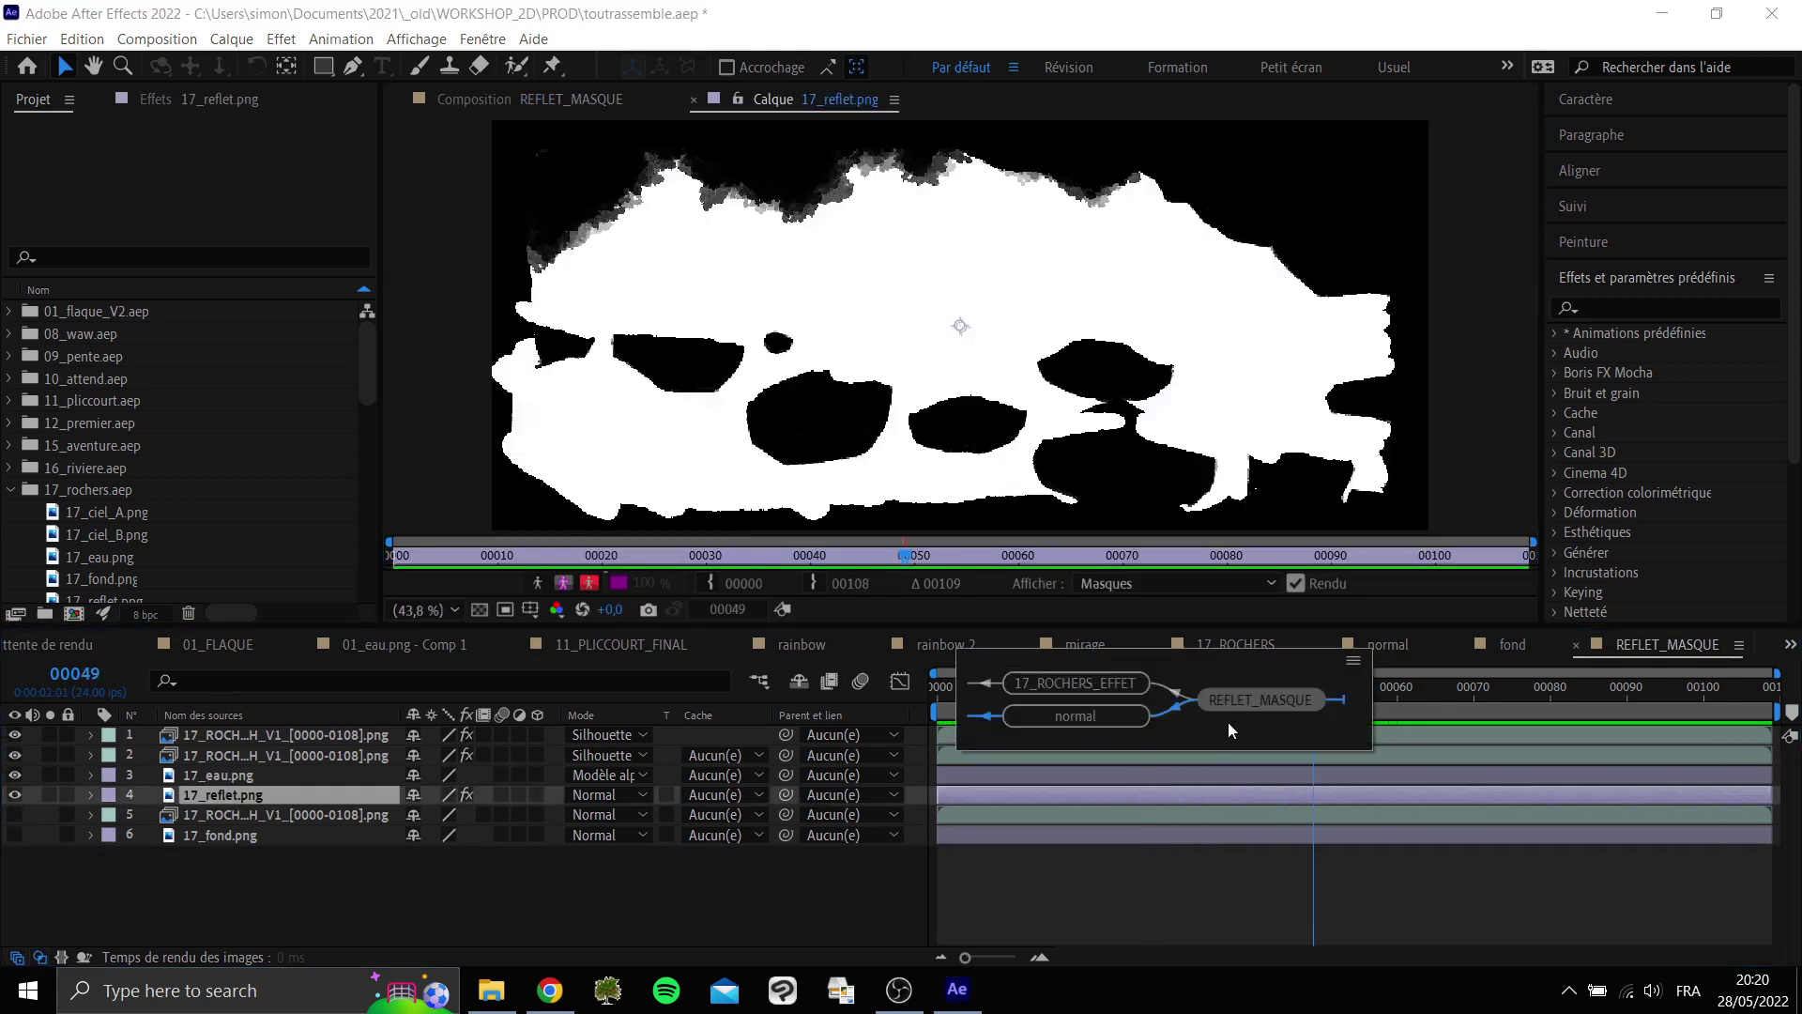
pyautogui.click(1121, 714)
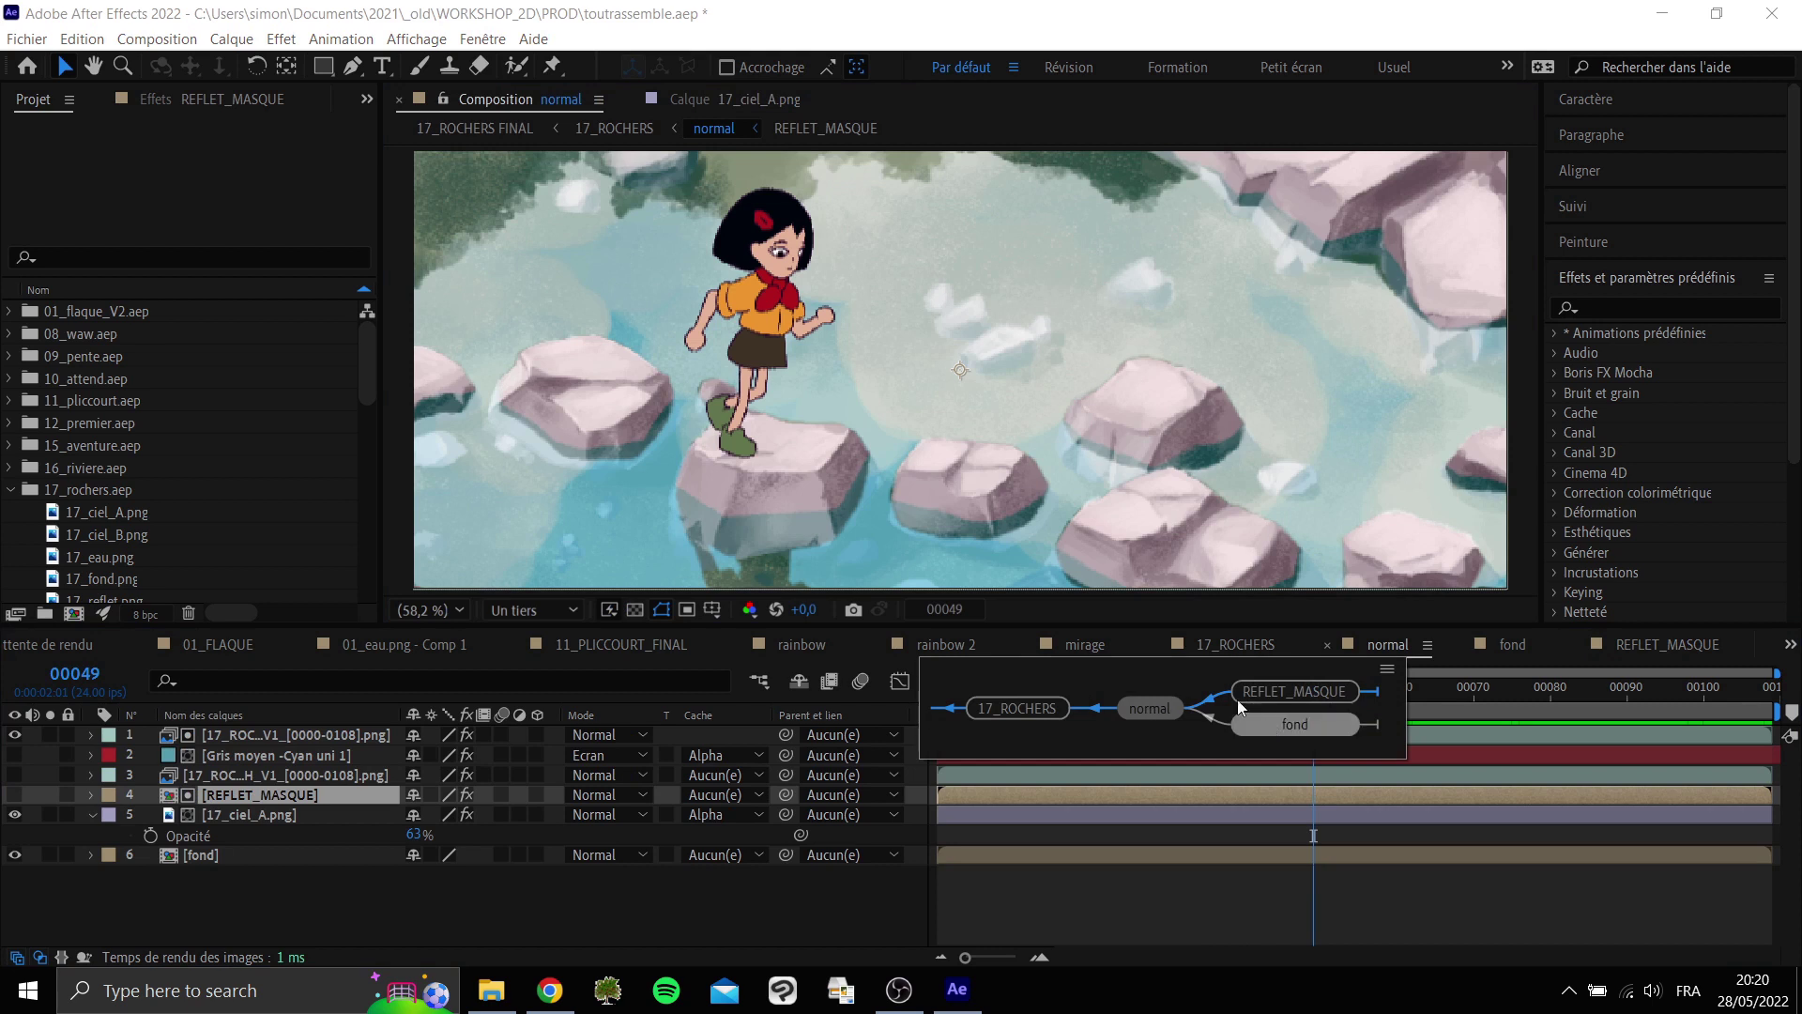
# Reopen REFLET_MASQUE, scrub to frame 32, and toggle the visibility of layers 1 and 2 to compare the matte.
pyautogui.click(1249, 691)
pyautogui.moveTo(1260, 696); pyautogui.dragTo(1183, 700)
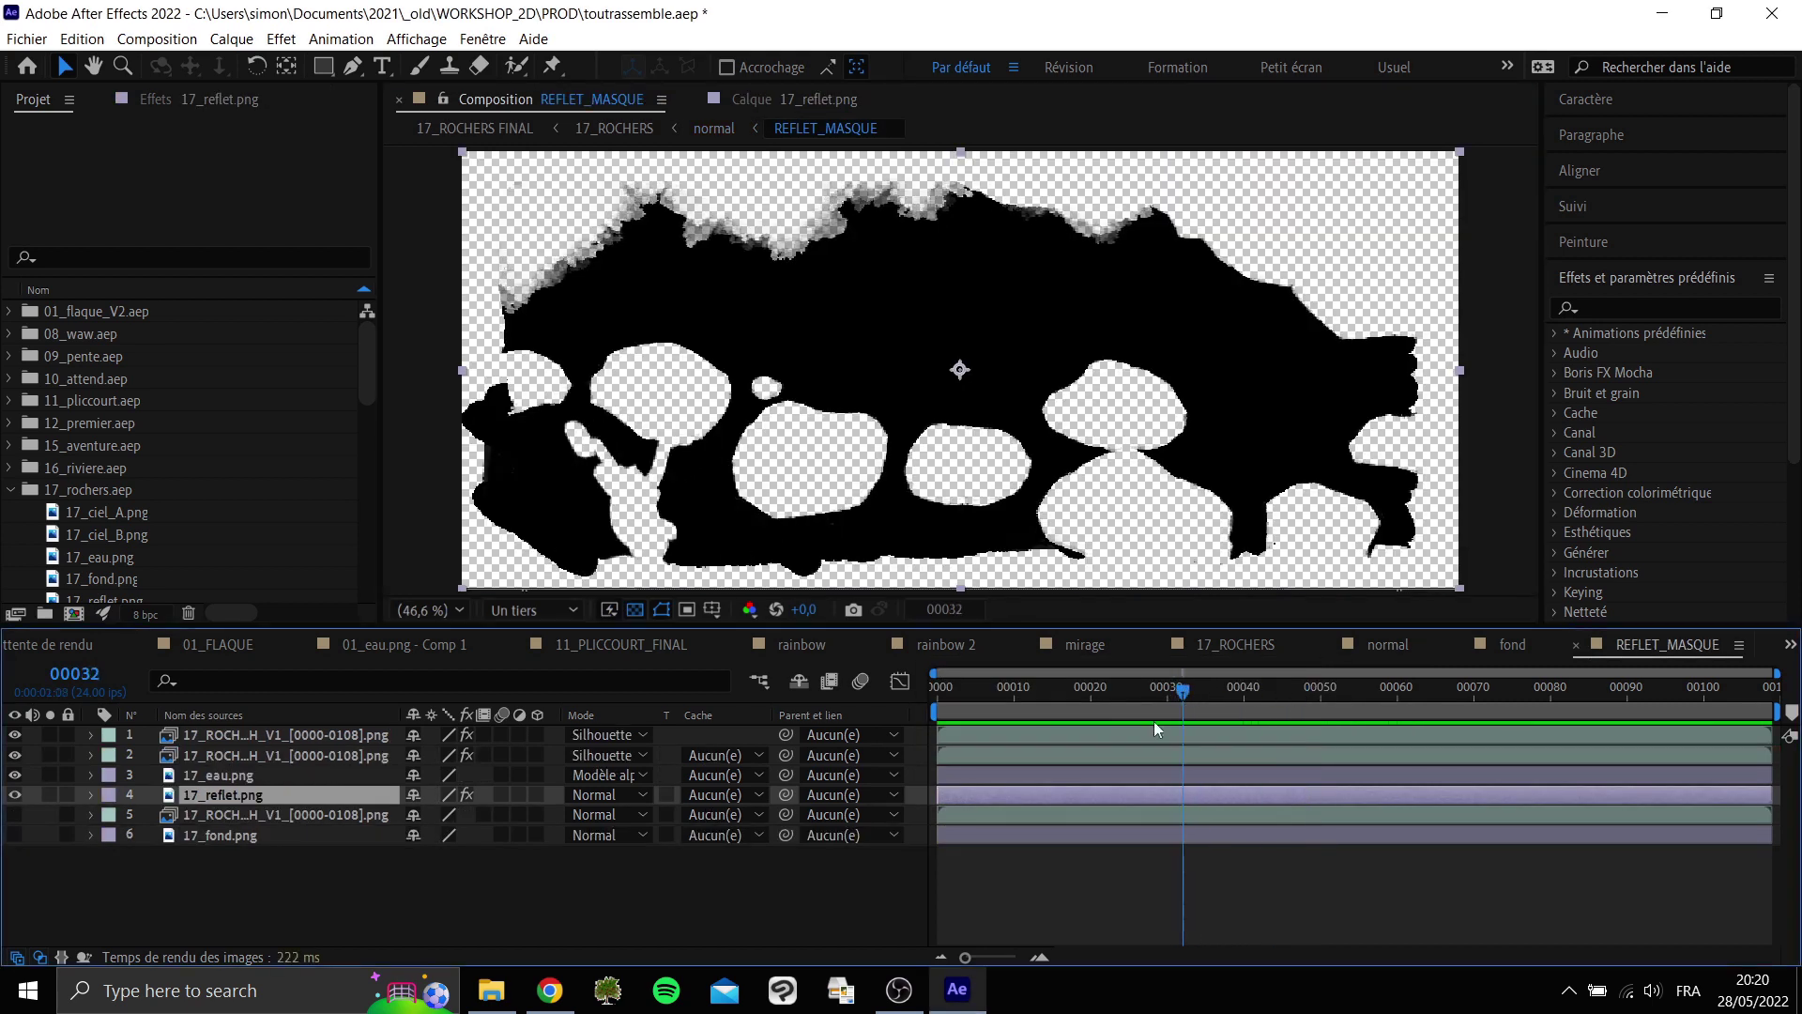
pyautogui.click(217, 755)
pyautogui.keyDown('shift'); pyautogui.click(93, 735); pyautogui.keyUp('shift')
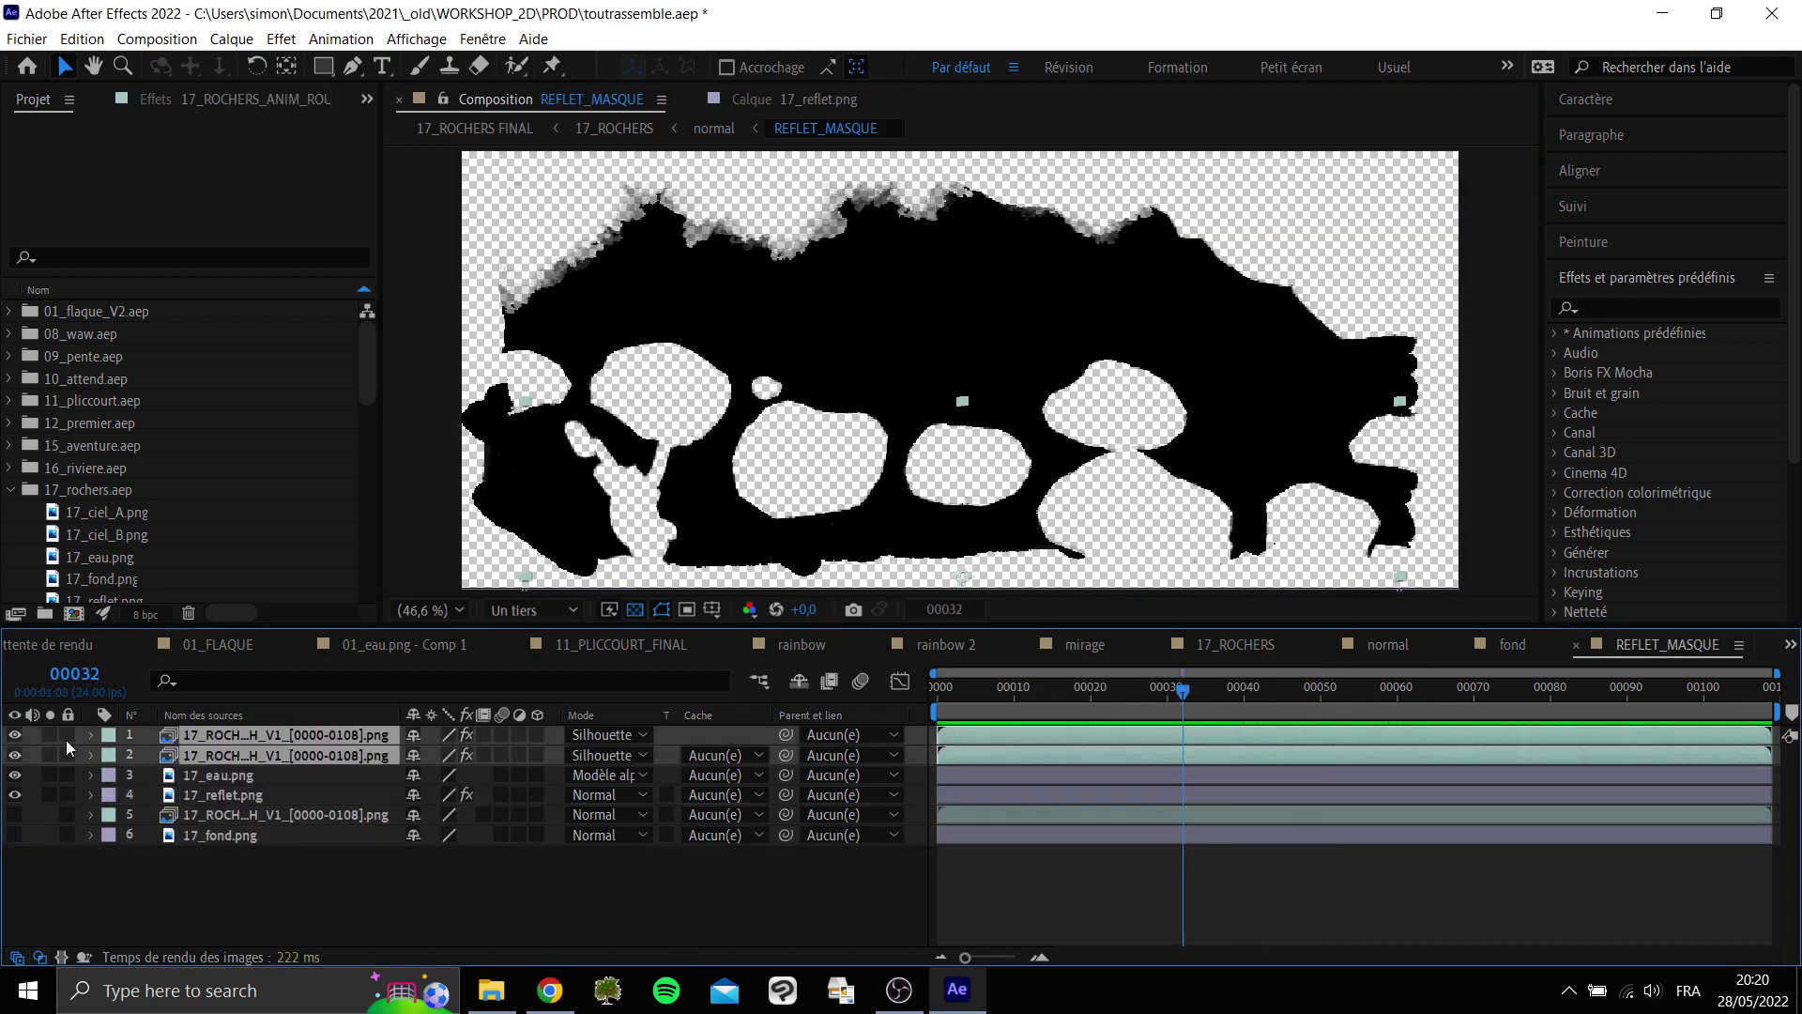
pyautogui.click(15, 736)
pyautogui.click(15, 736)
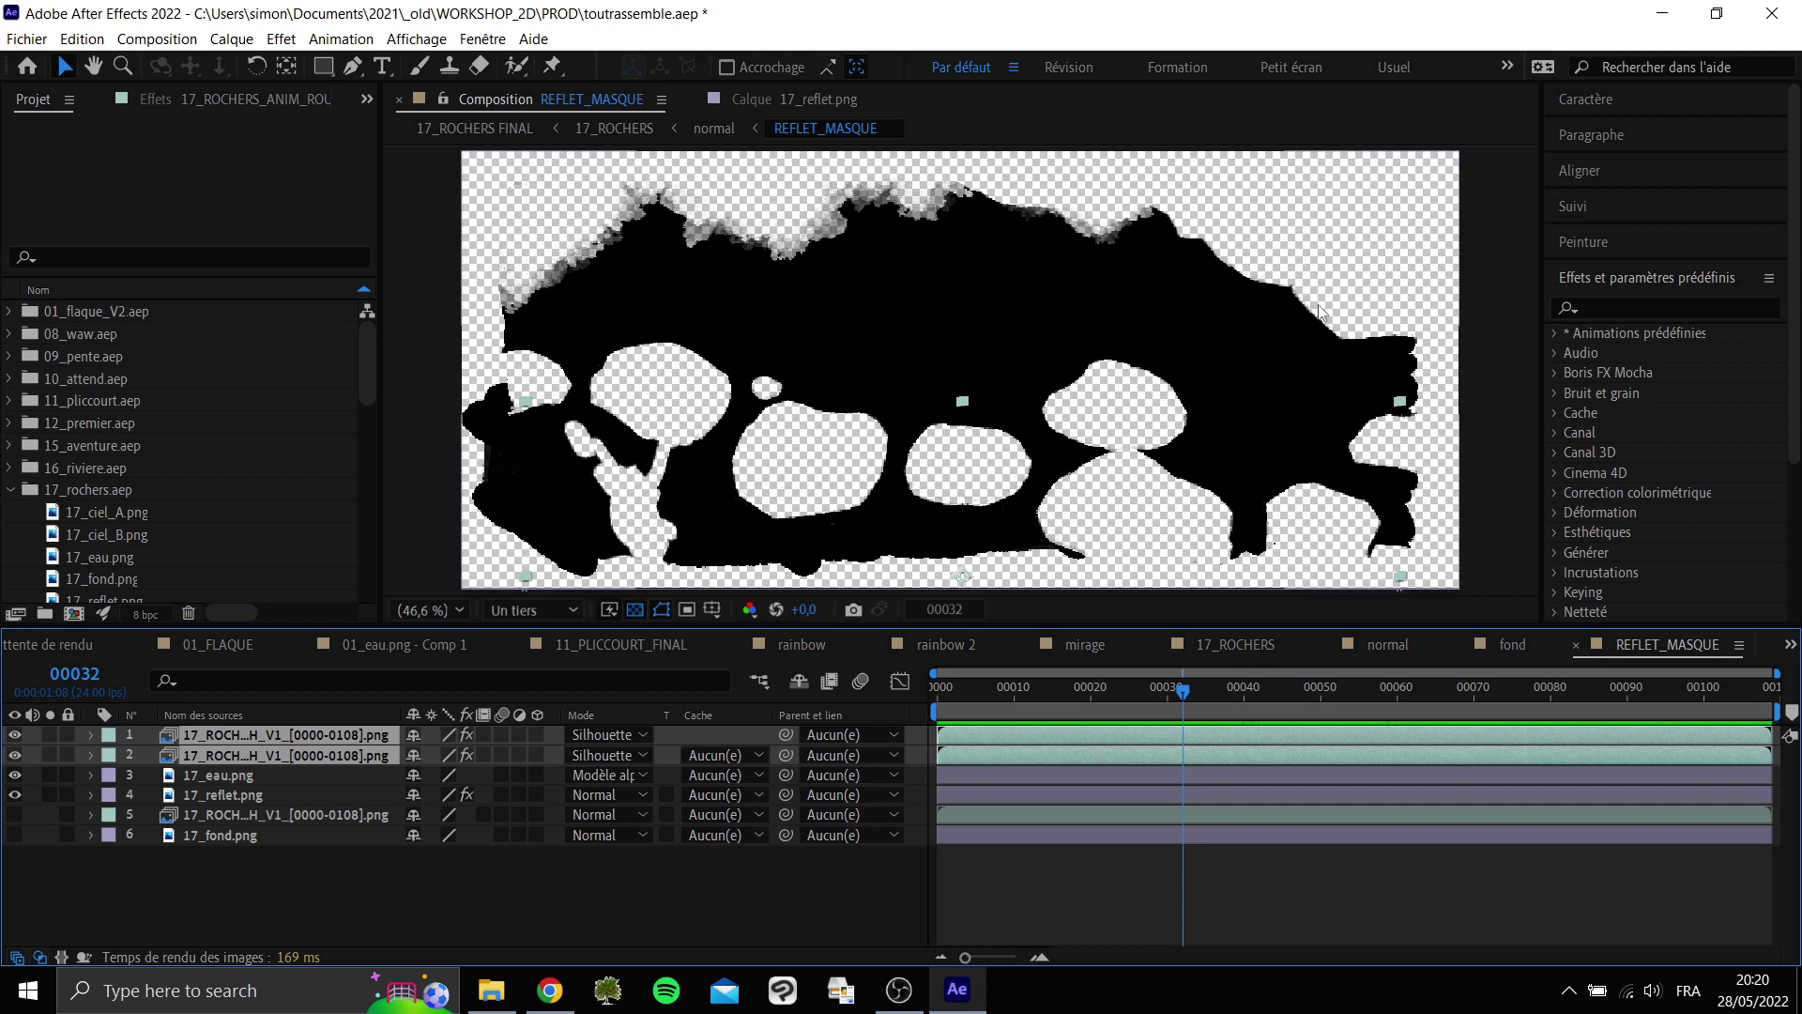
# Switch to the normal composition and toggle the visibility of the REFLET_MASQUE layer to compare the result.
pyautogui.press('Tab')
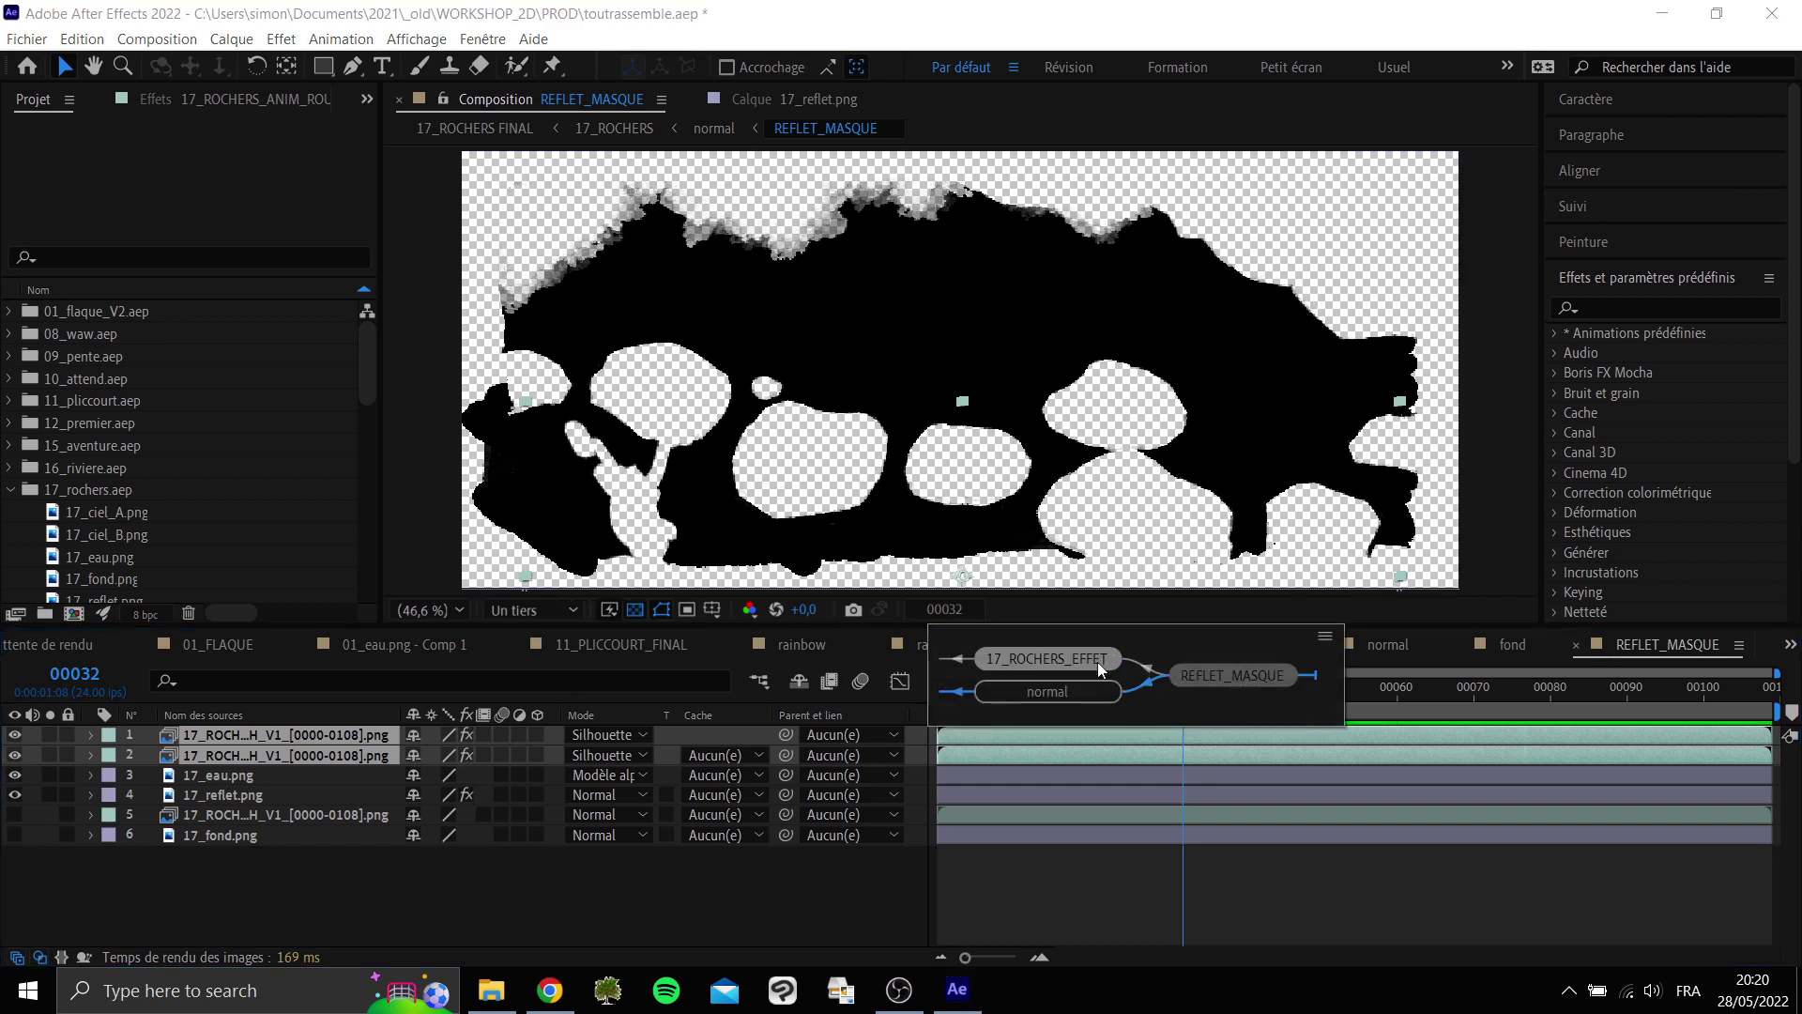
pyautogui.click(1098, 692)
pyautogui.click(14, 794)
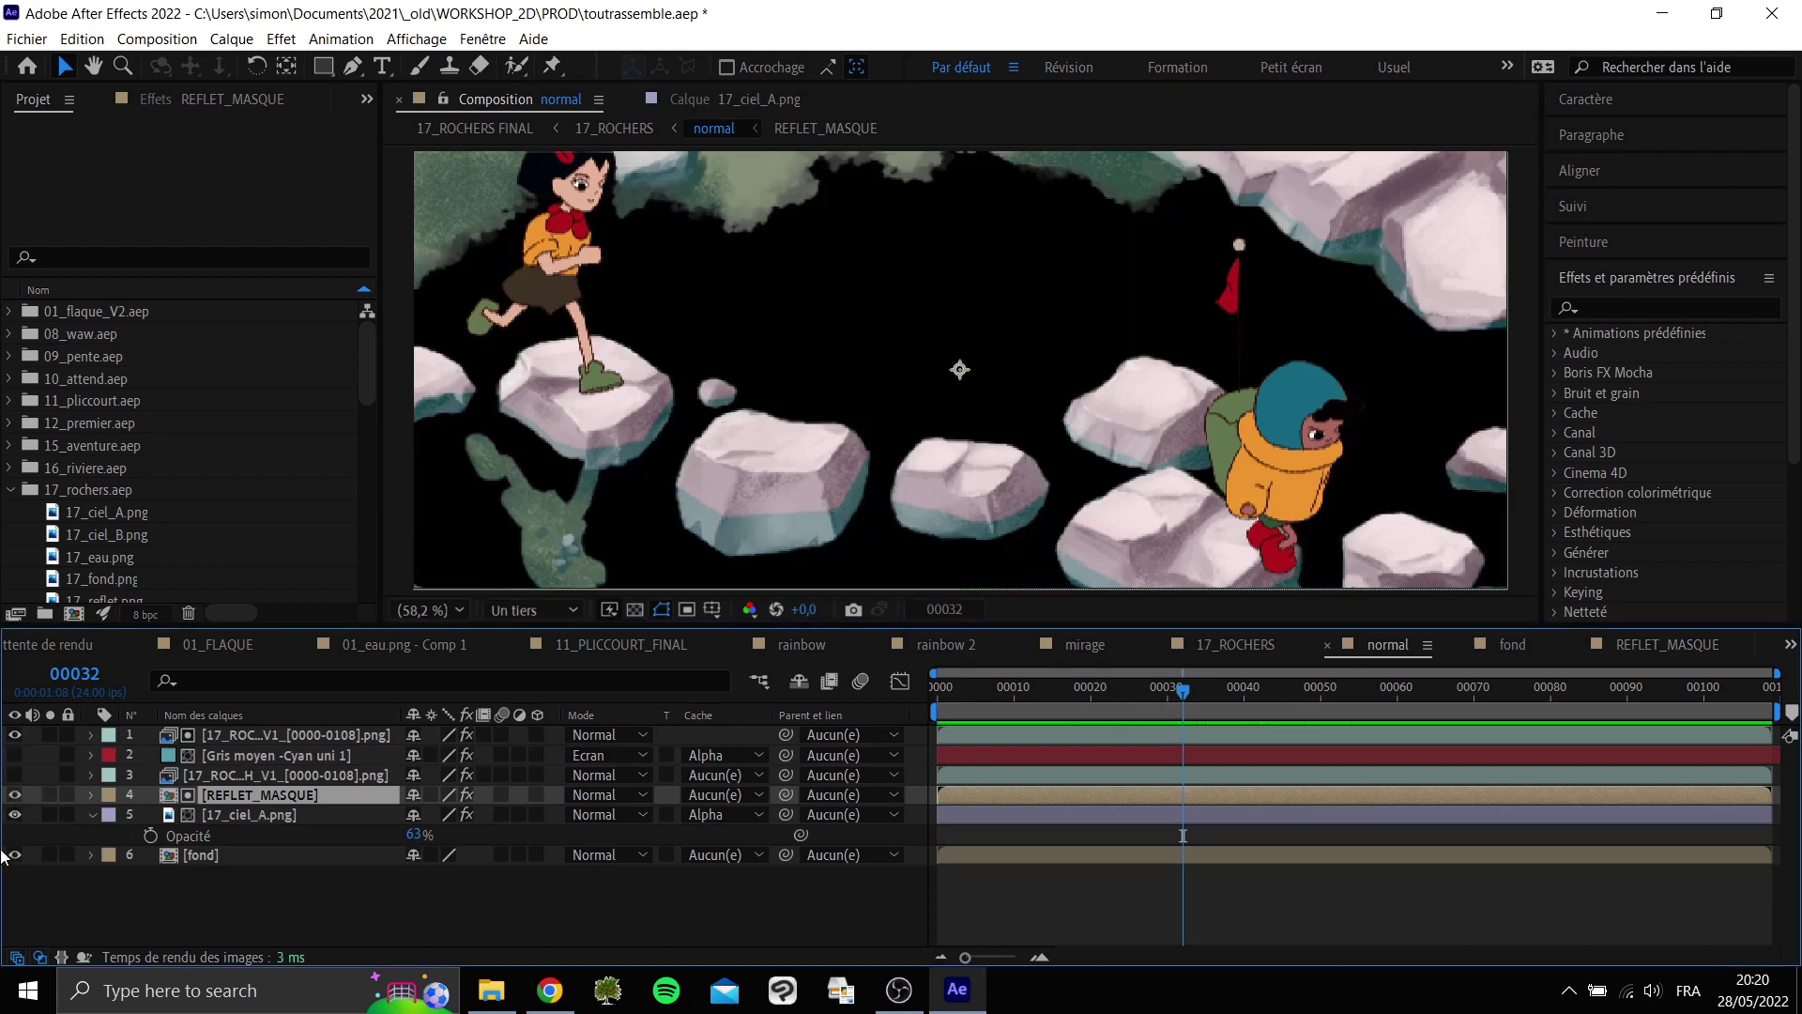
pyautogui.click(14, 794)
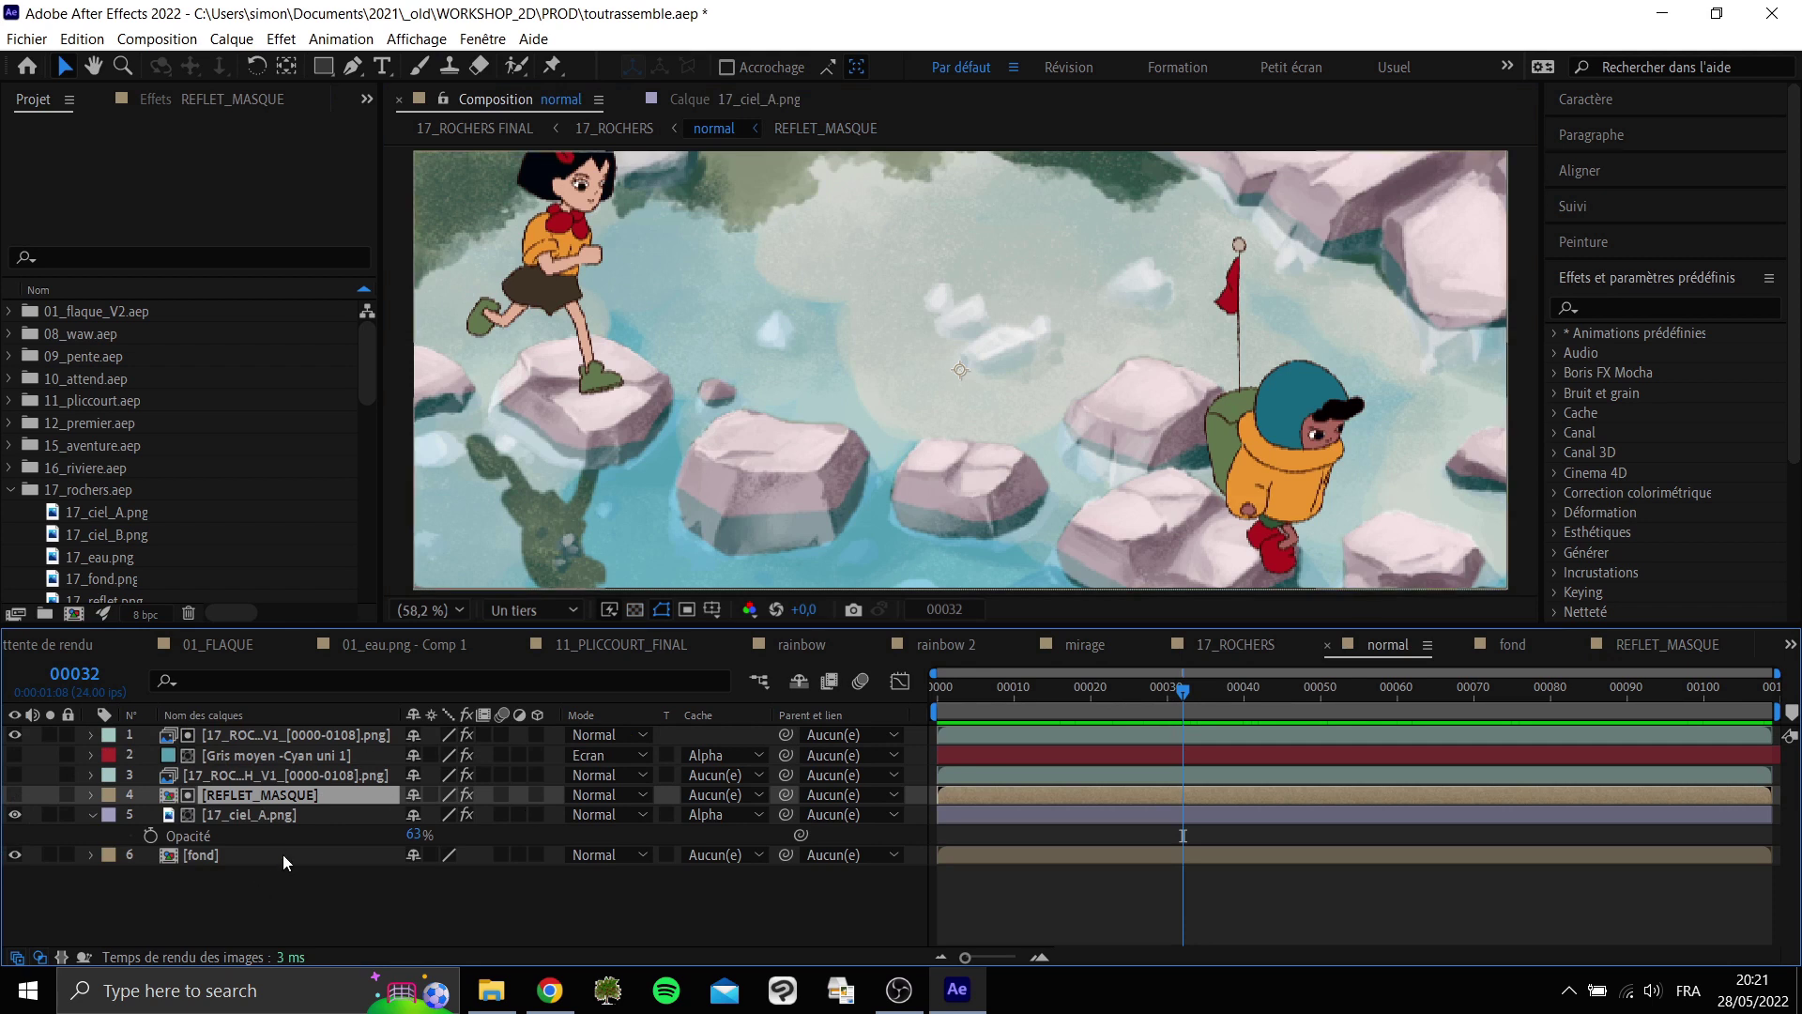
# Go back to the REFLET_MASQUE composition and scrub through the matte, stopping at frame 30.
pyautogui.click(1661, 645)
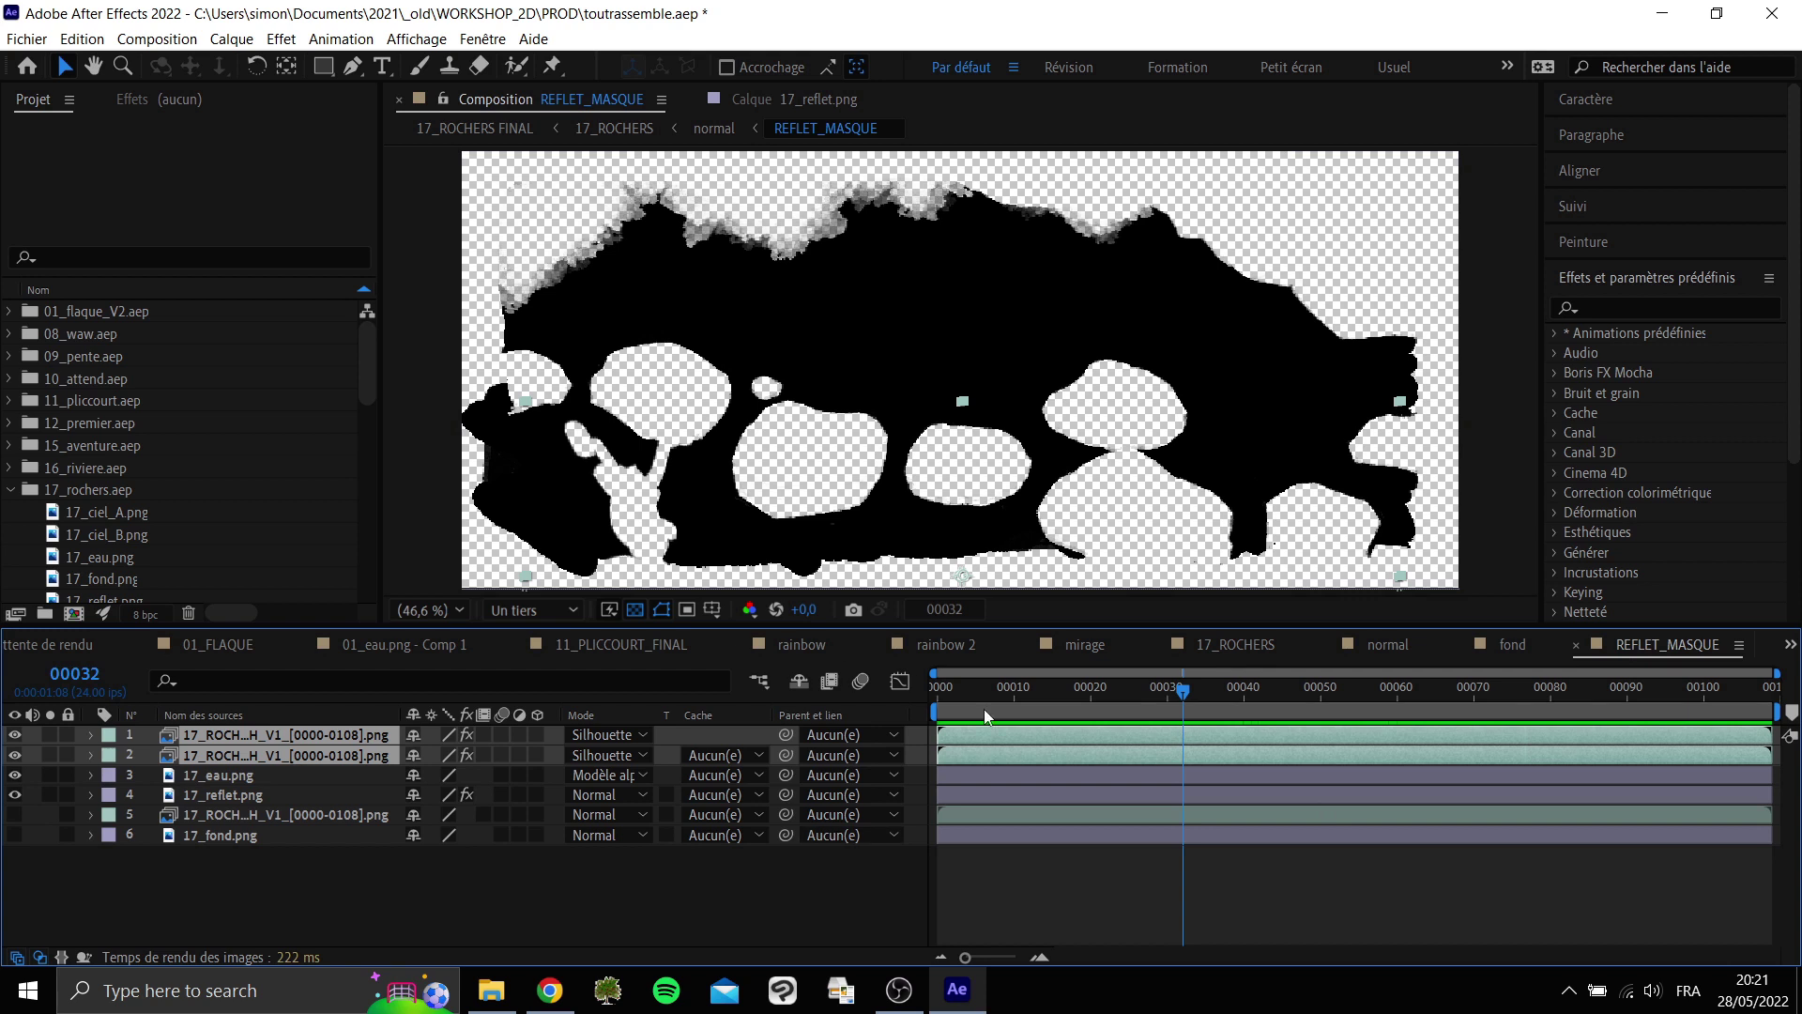
pyautogui.moveTo(1223, 691); pyautogui.dragTo(1056, 695)
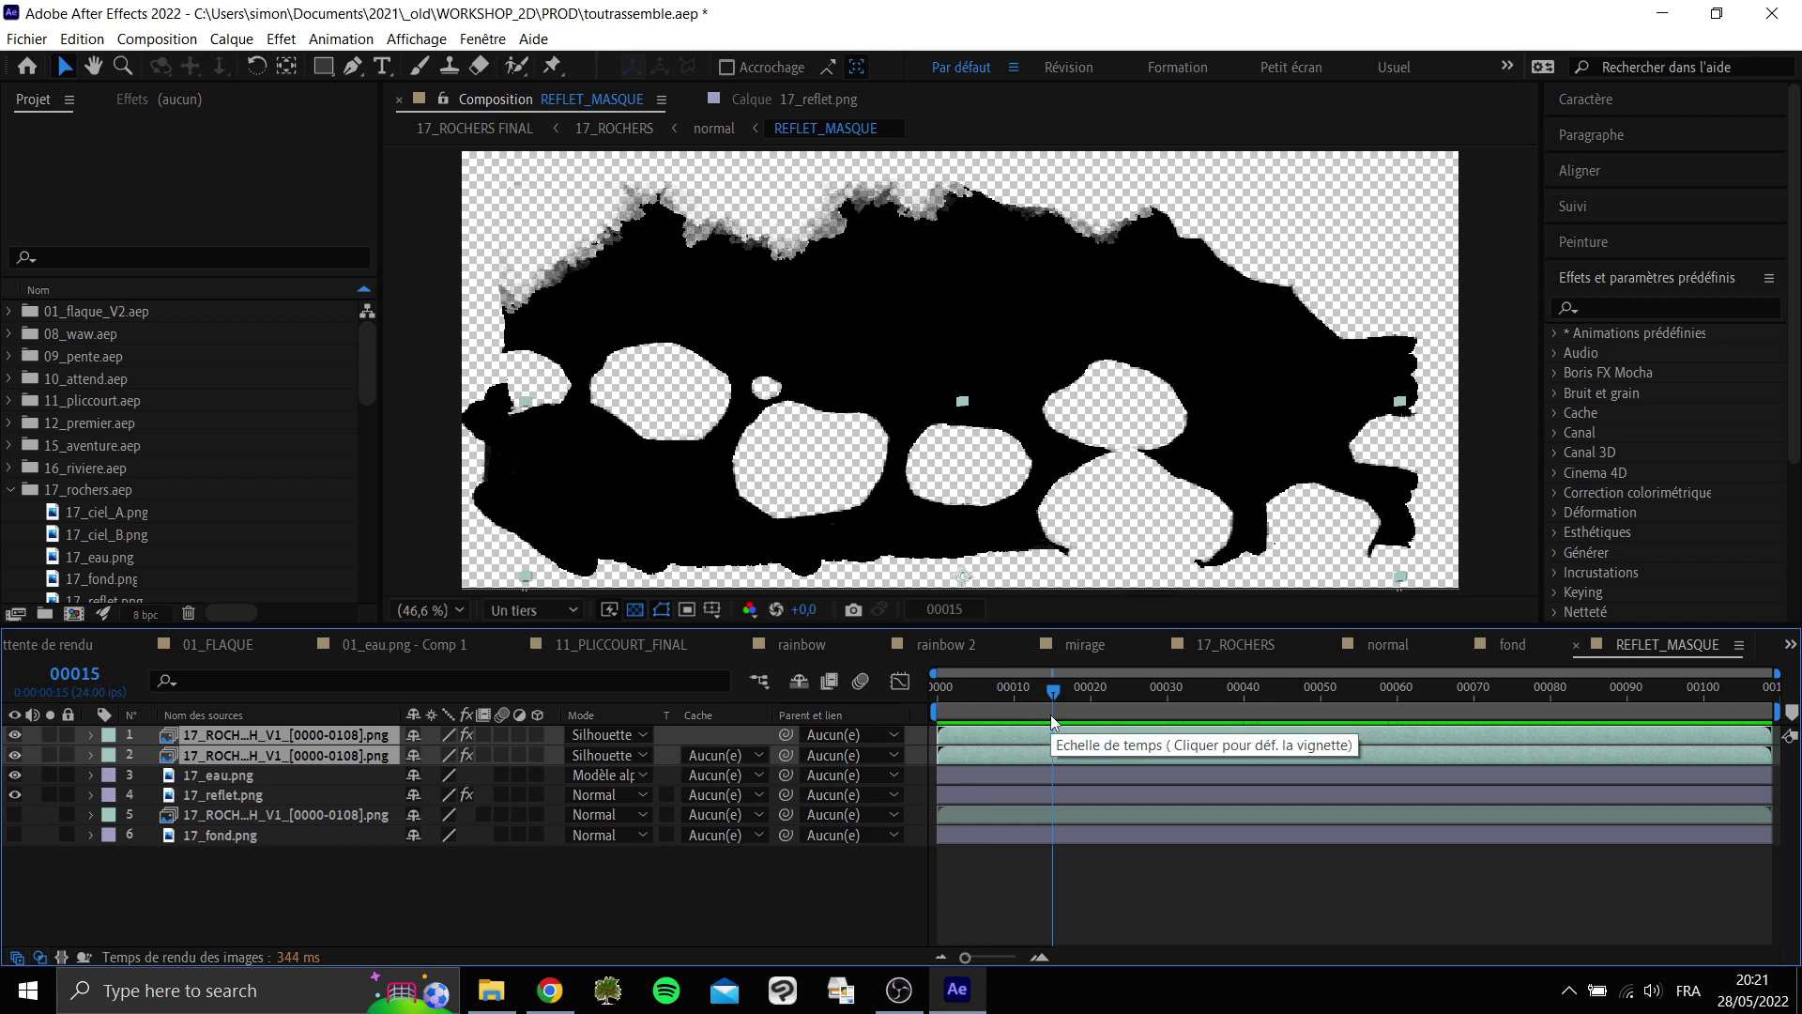
pyautogui.click(1046, 697)
pyautogui.moveTo(1046, 695); pyautogui.dragTo(1061, 701)
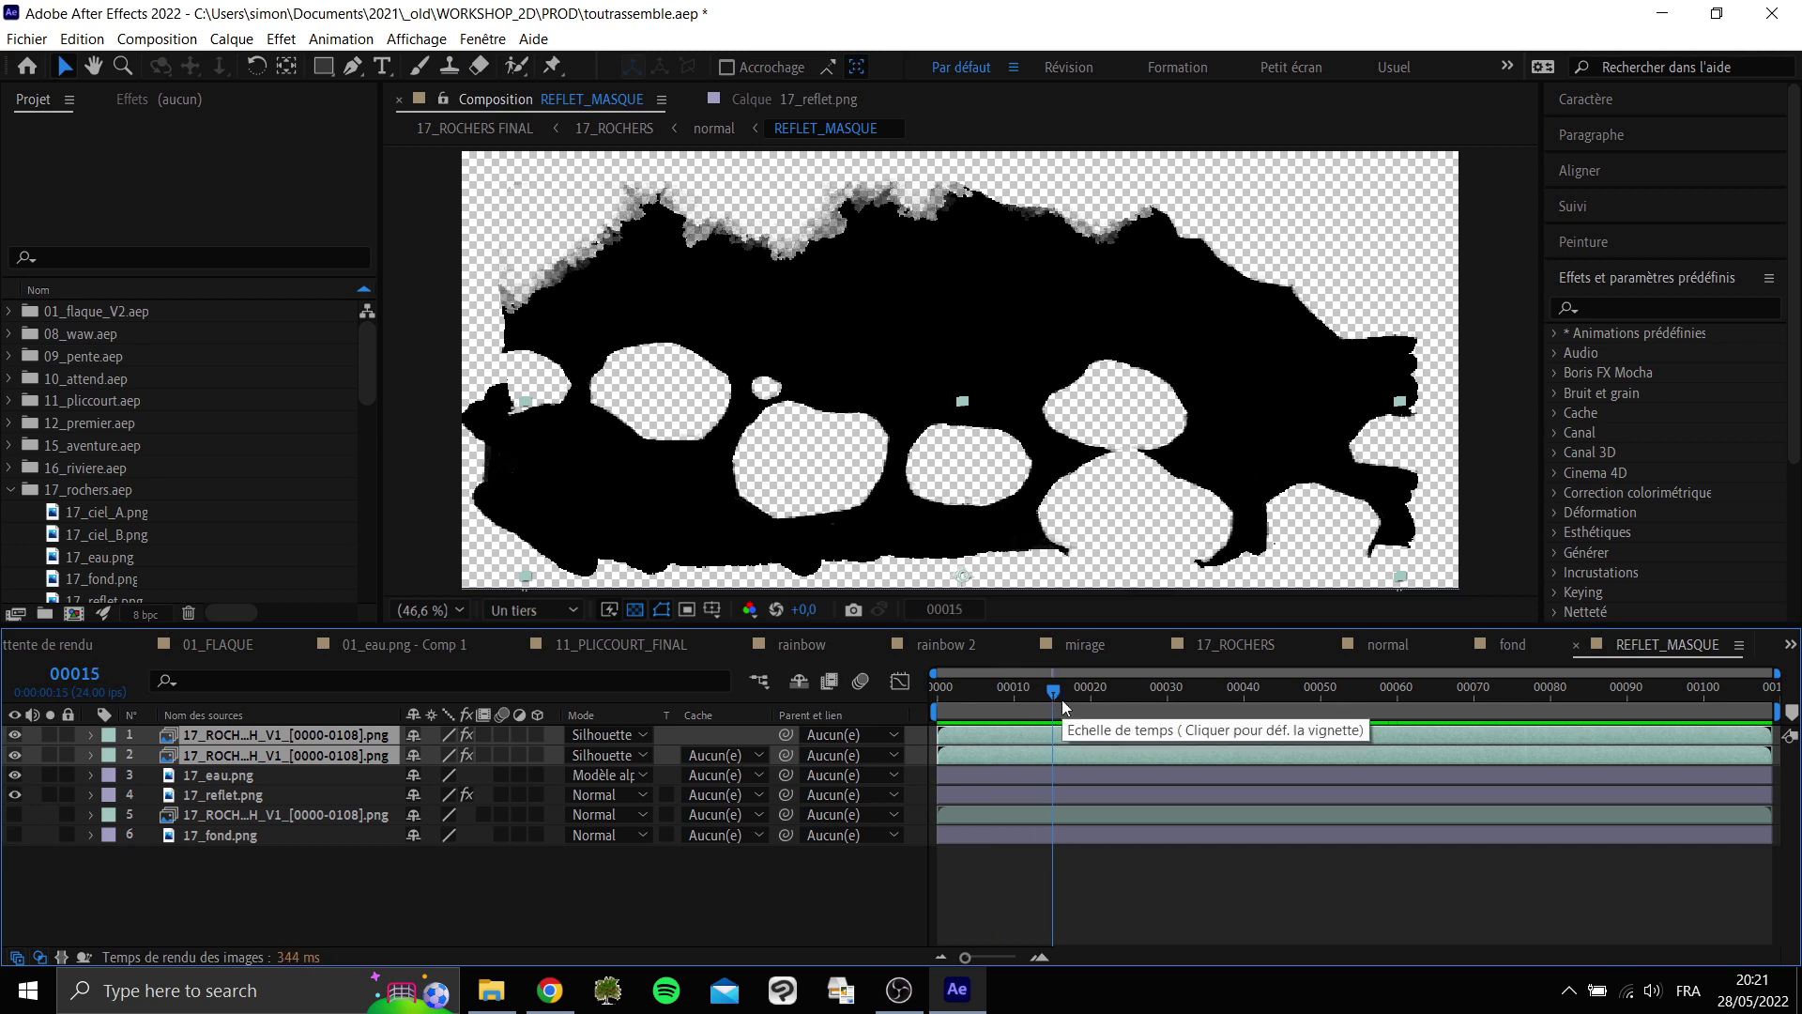
pyautogui.moveTo(974, 695); pyautogui.dragTo(1168, 694)
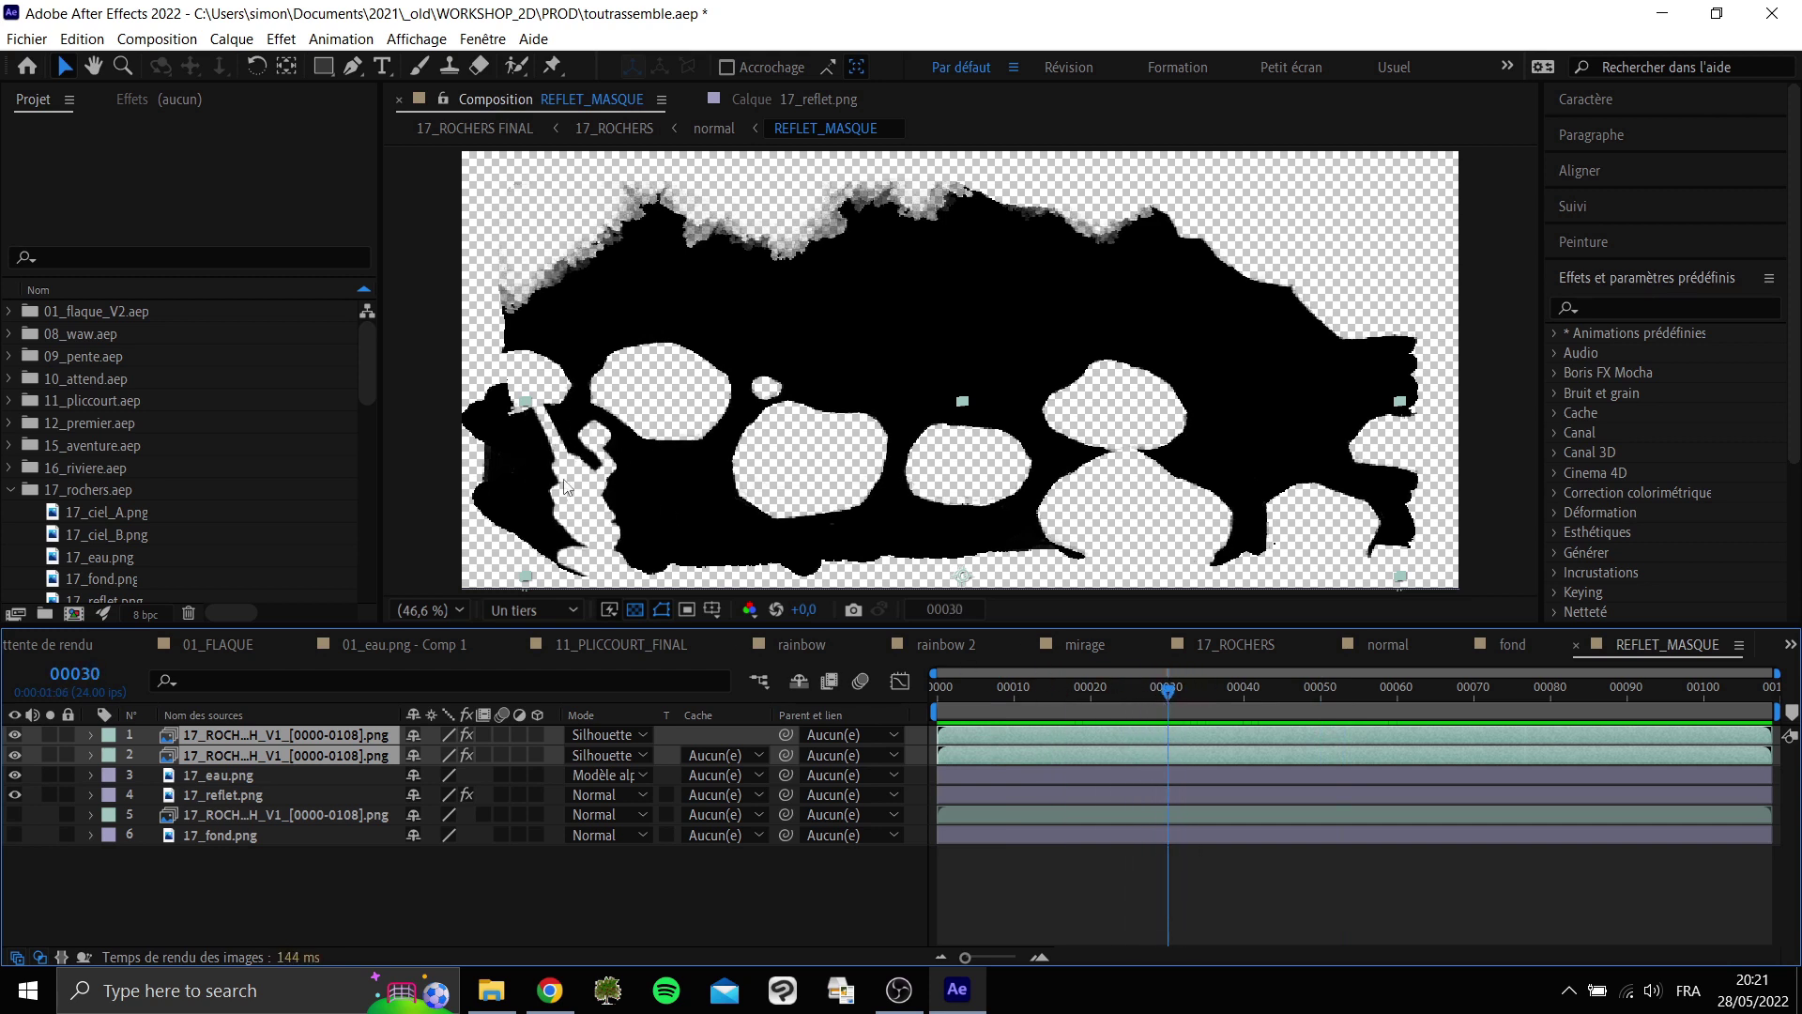
# Hide layer 2 in REFLET_MASQUE and display the effect settings of layer 1.
pyautogui.click(160, 865)
pyautogui.click(14, 754)
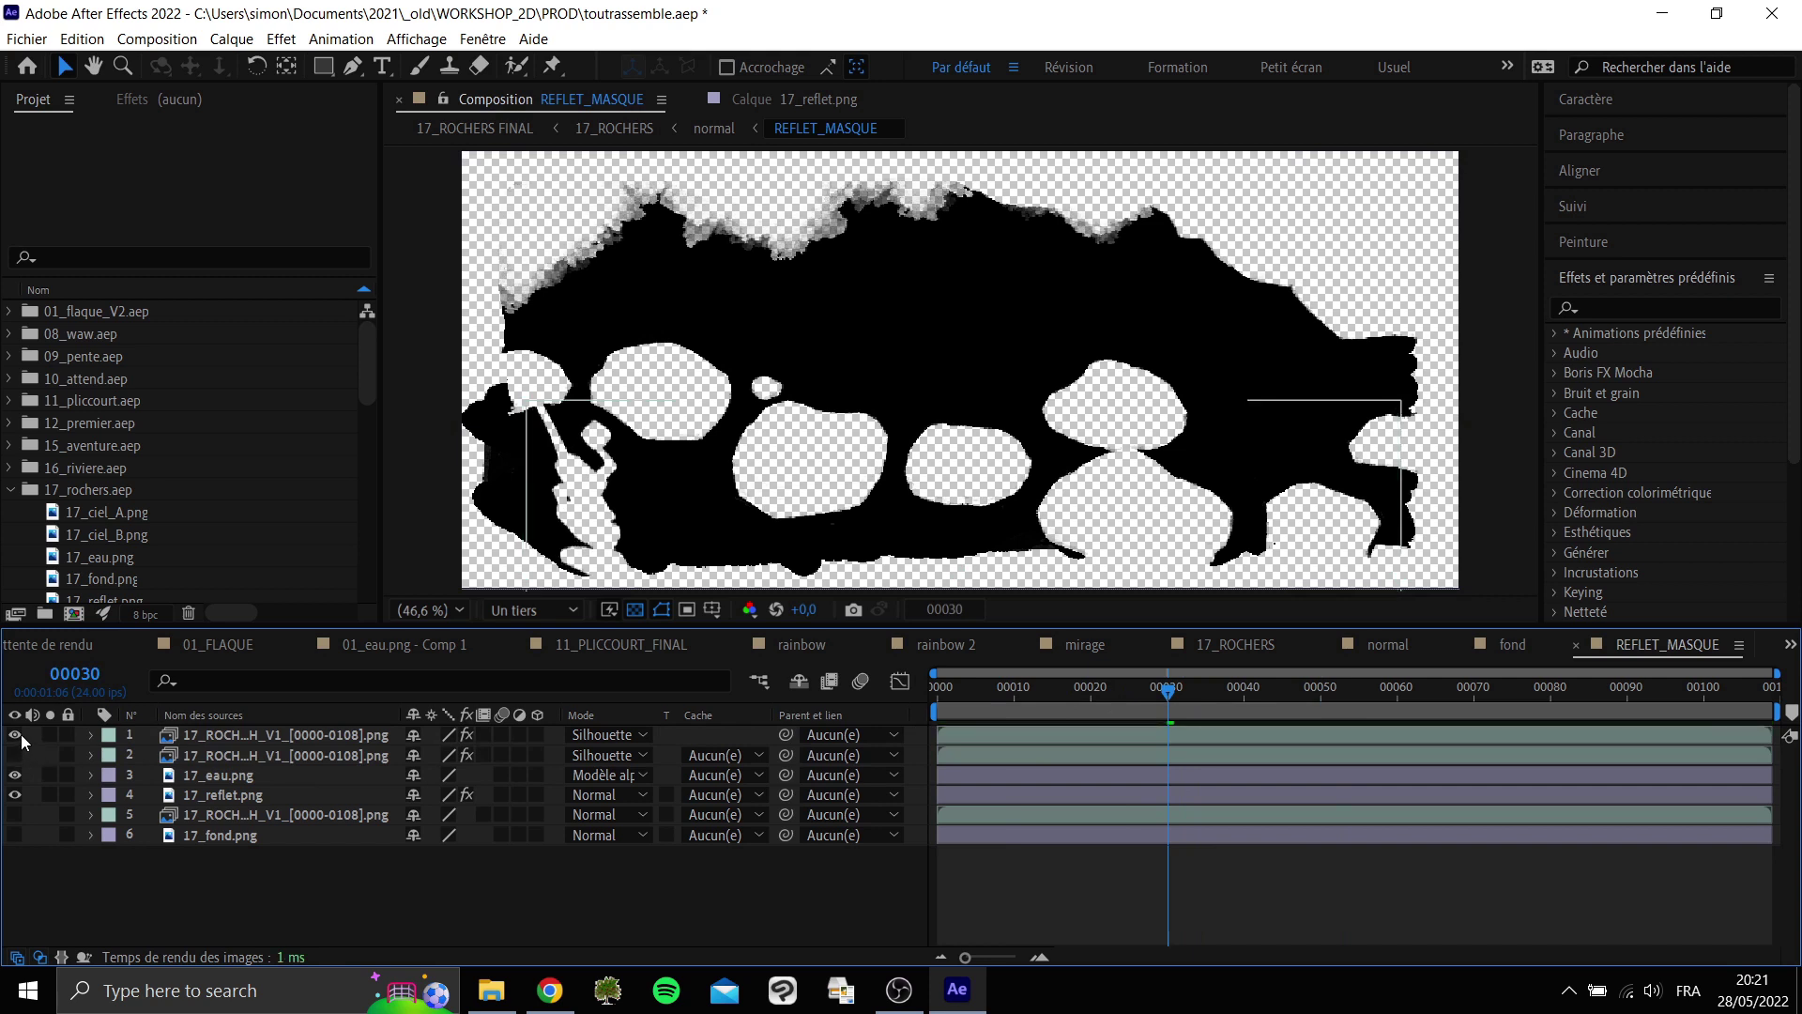
pyautogui.click(229, 735)
pyautogui.click(173, 100)
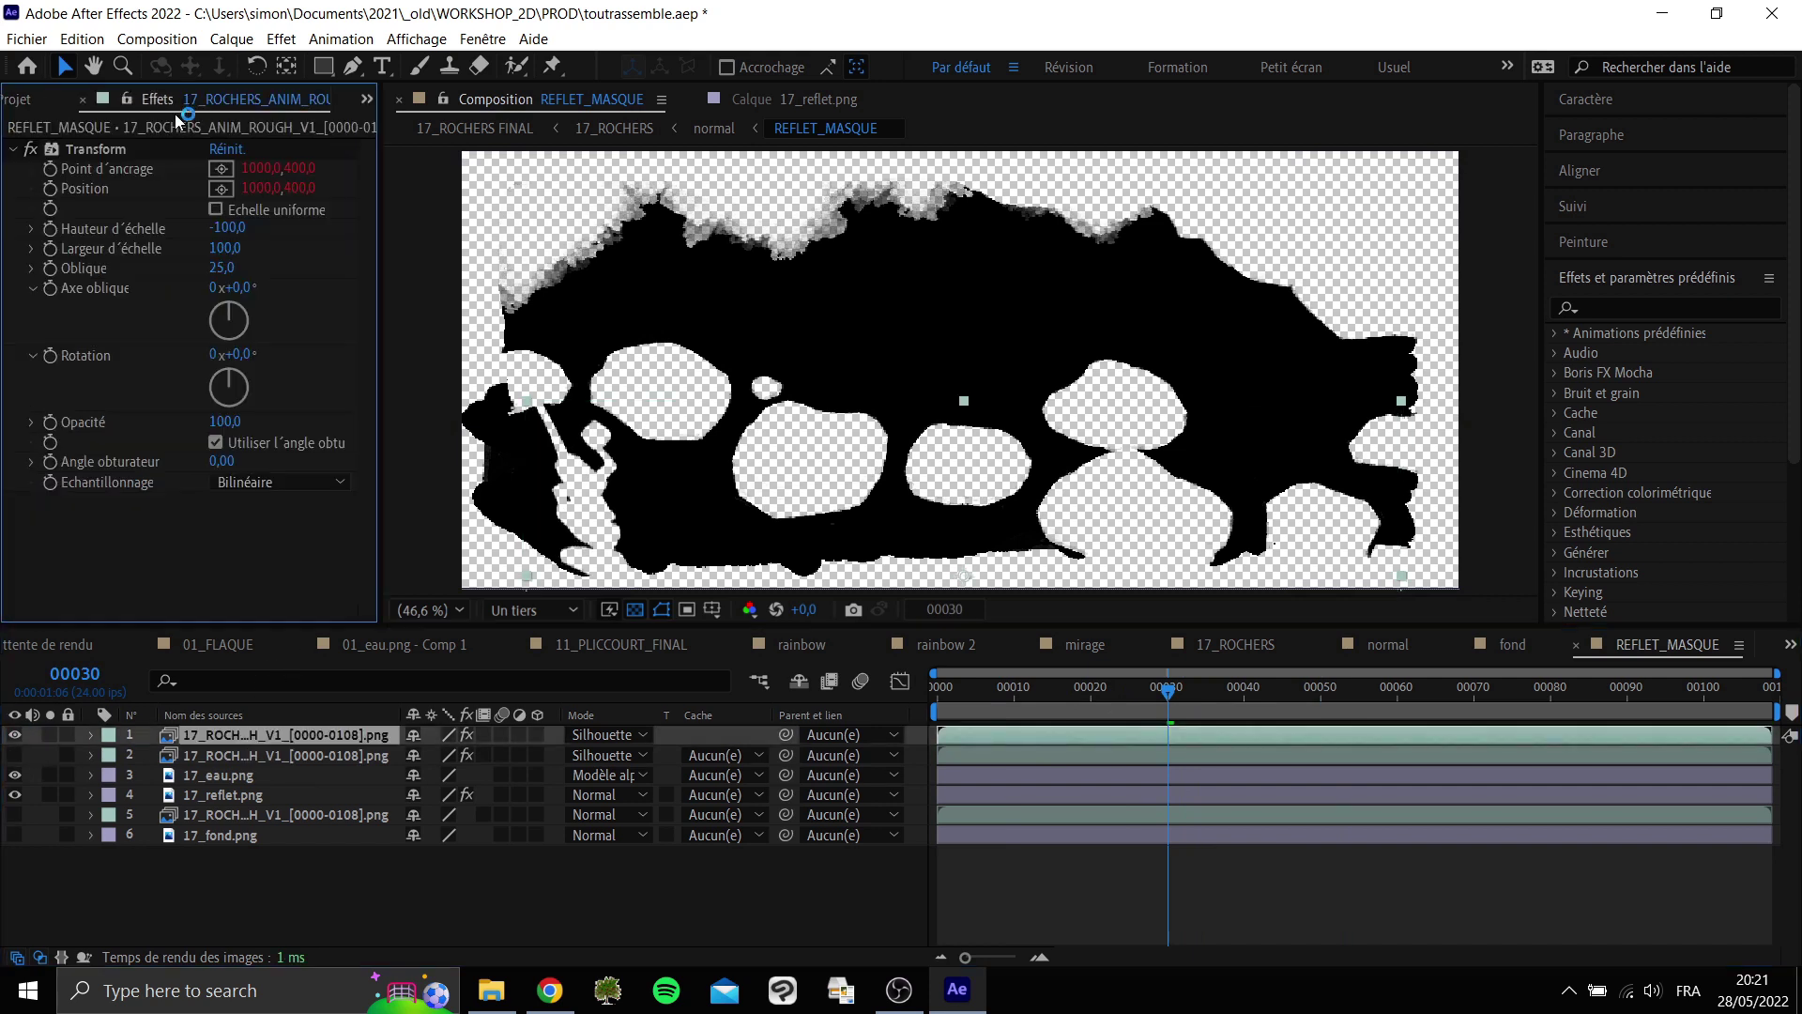
# Play the matte from frame 0 with the Transform effect of layer 1 disabled.
pyautogui.press('space')
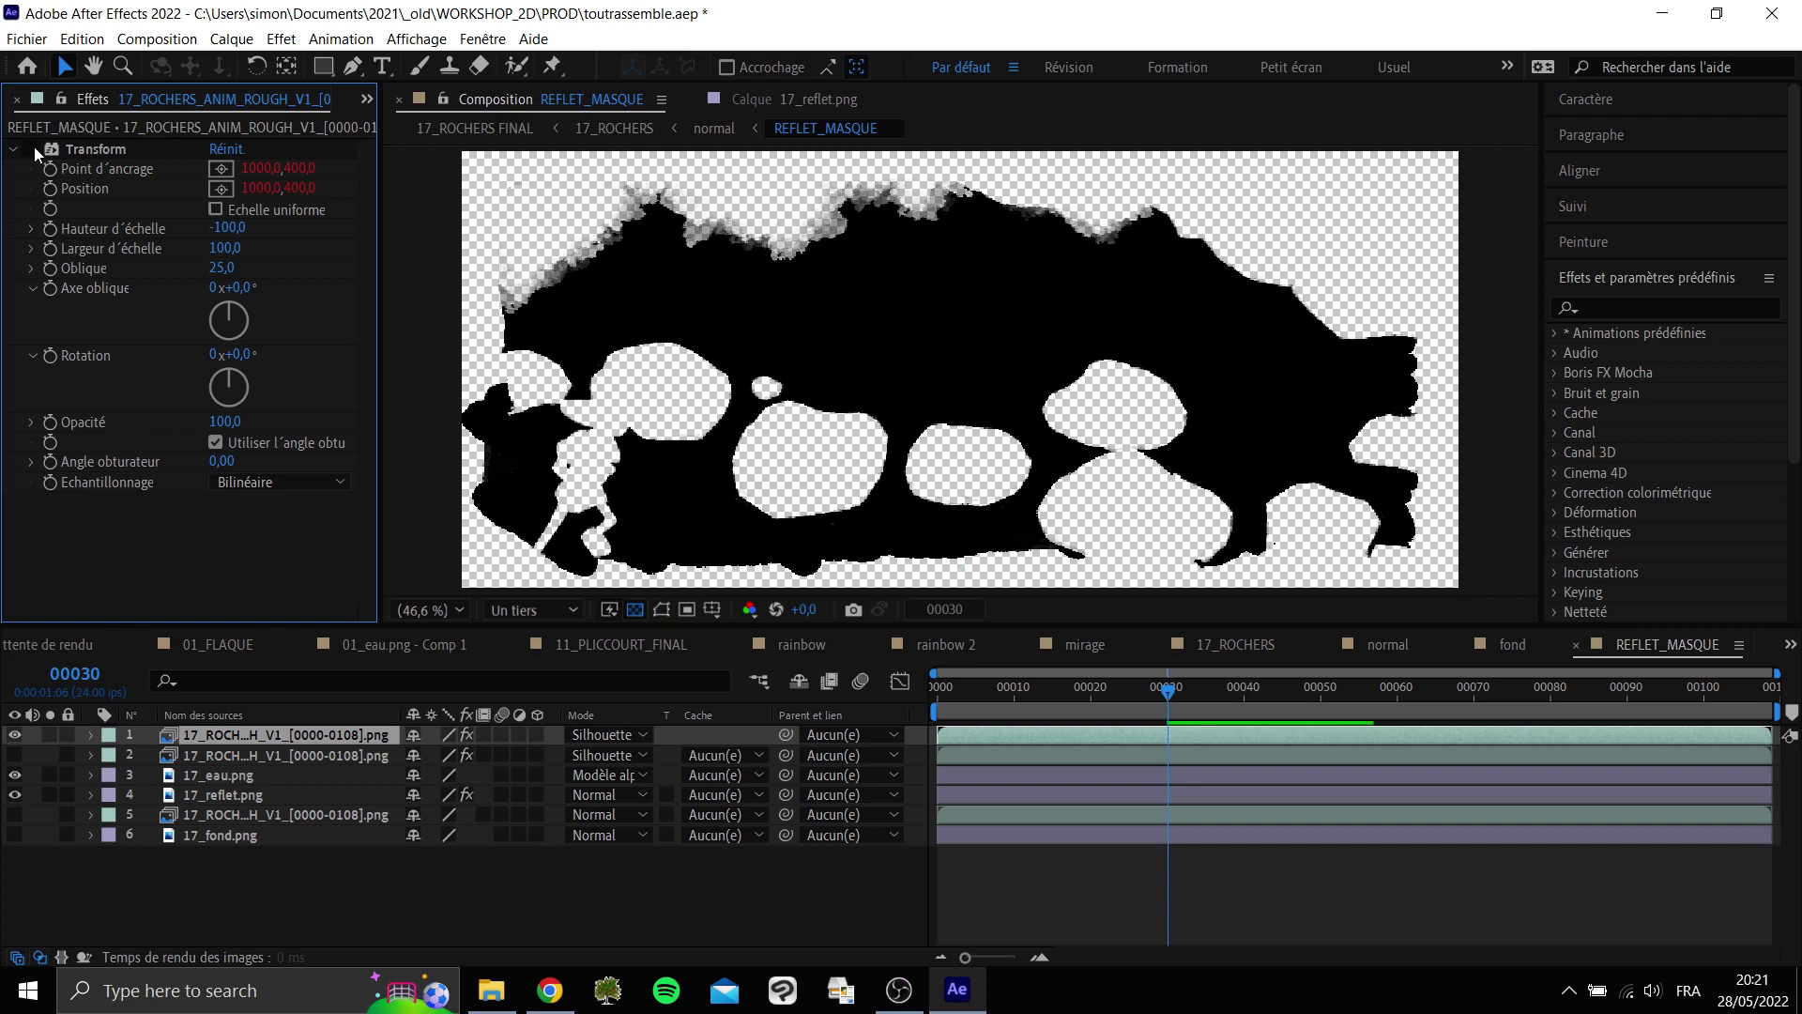
pyautogui.moveTo(1025, 690); pyautogui.dragTo(880, 706)
pyautogui.press('space')
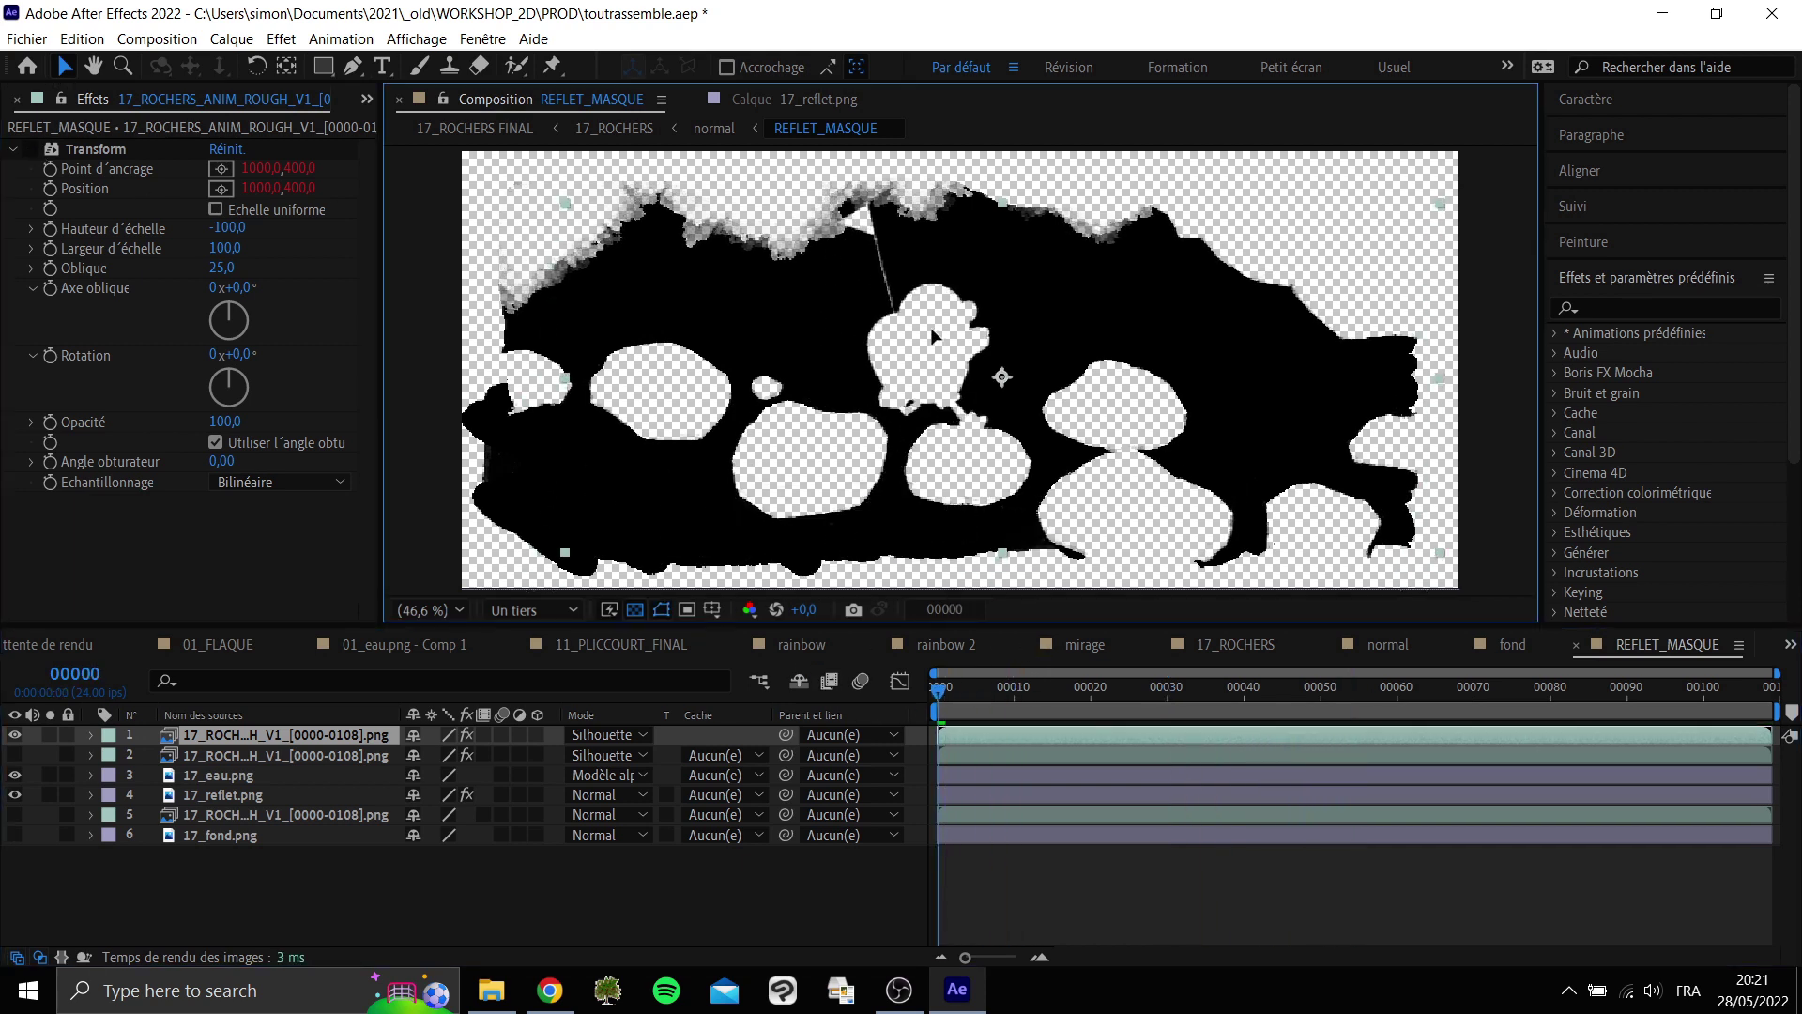
pyautogui.click(617, 736)
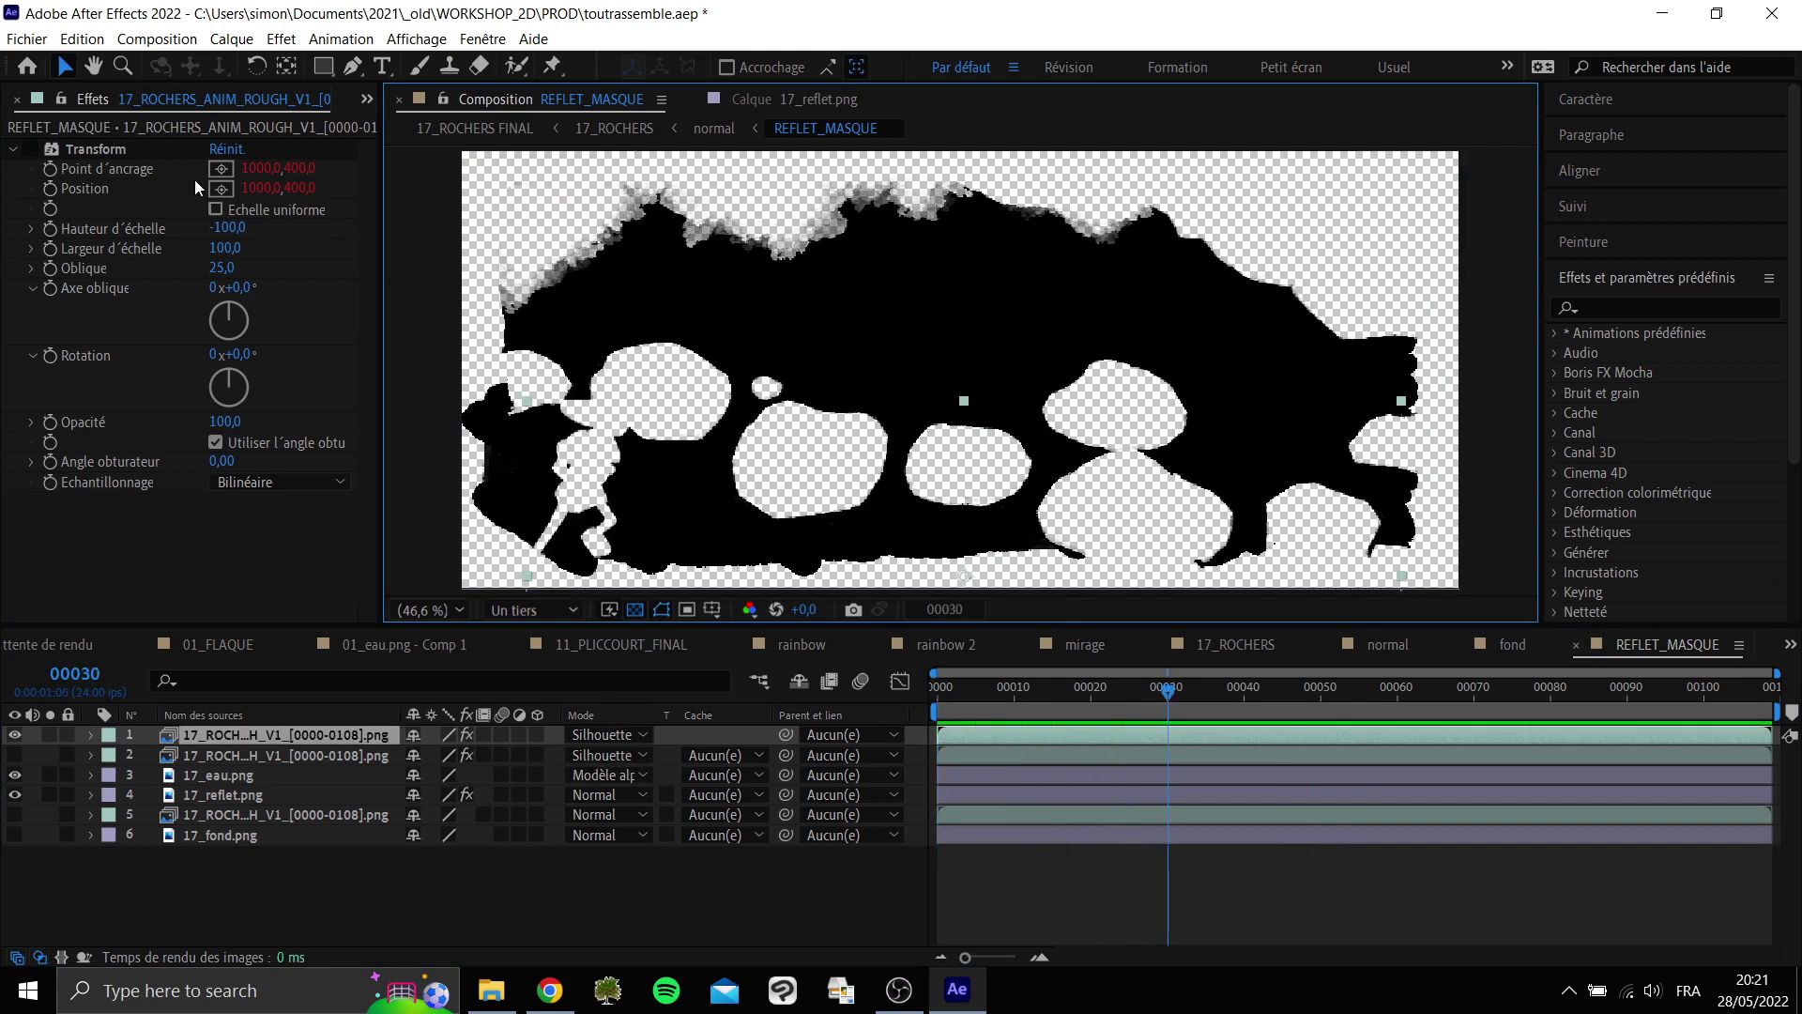
# Toggle the Transform effect of layer 1 to compare the silhouette, and select the effect.
pyautogui.click(32, 149)
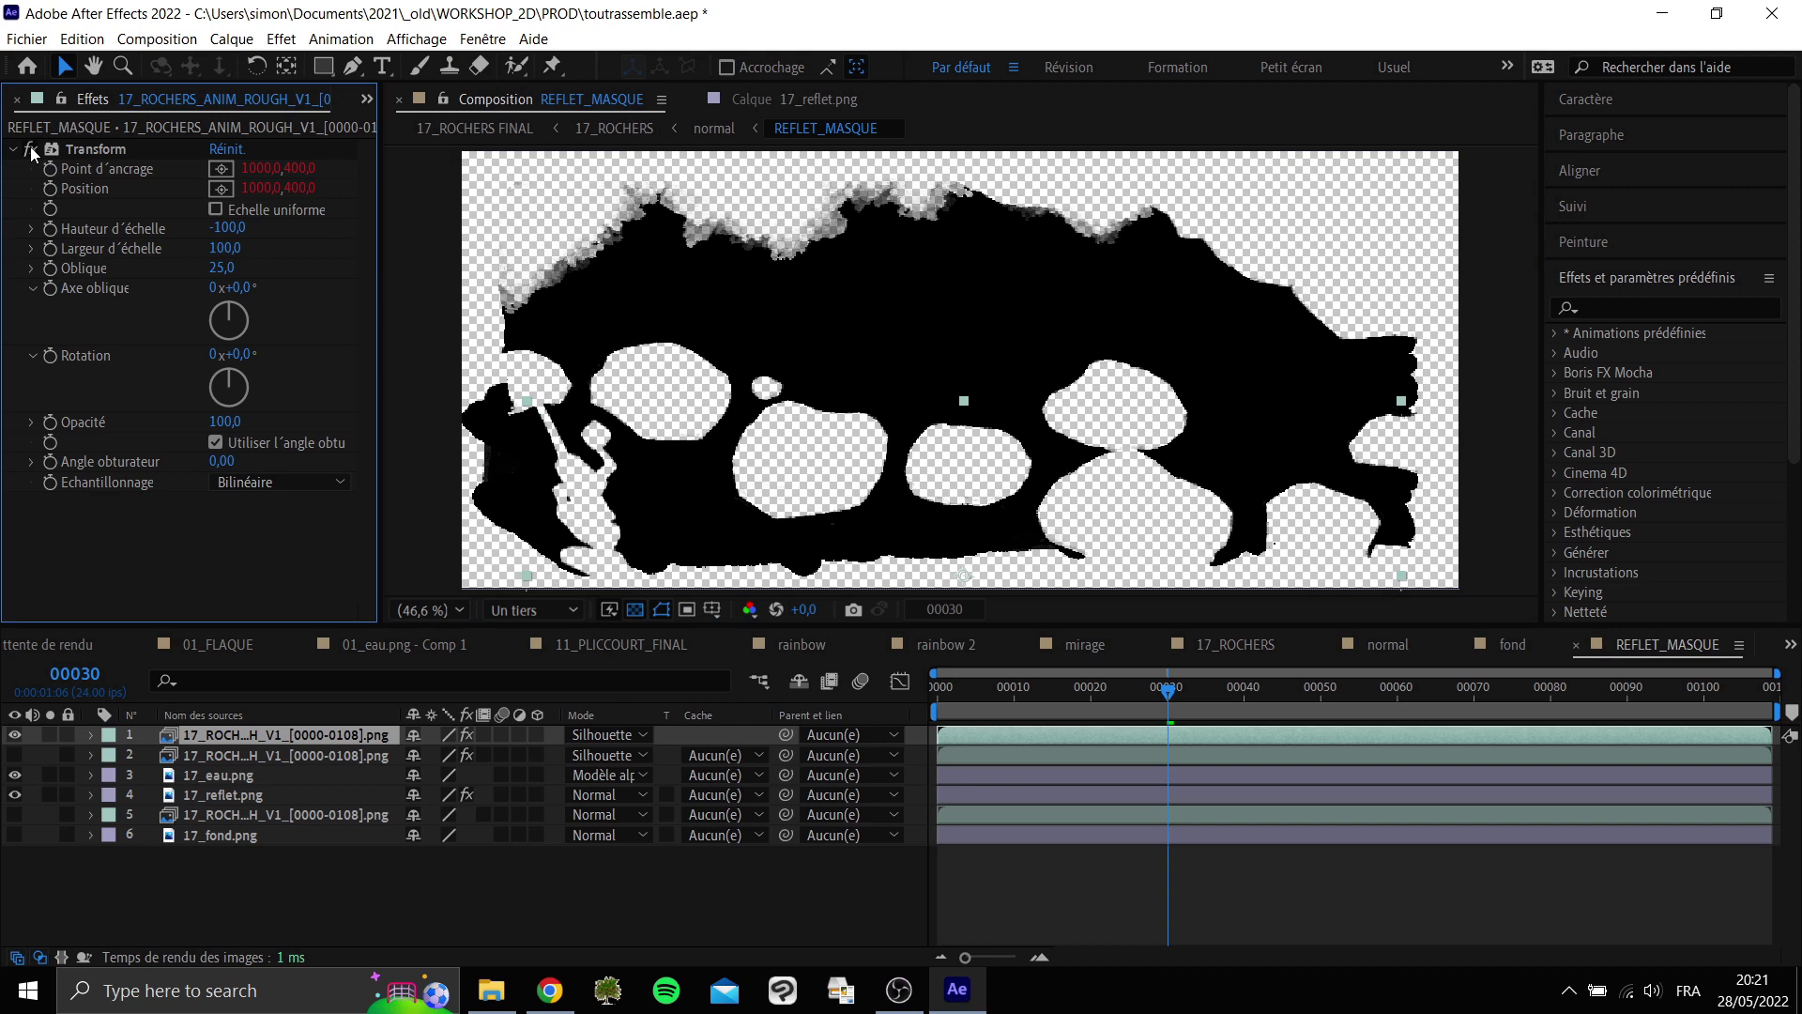
pyautogui.click(30, 151)
pyautogui.click(27, 150)
pyautogui.moveTo(221, 268); pyautogui.dragTo(210, 266)
pyautogui.click(99, 149)
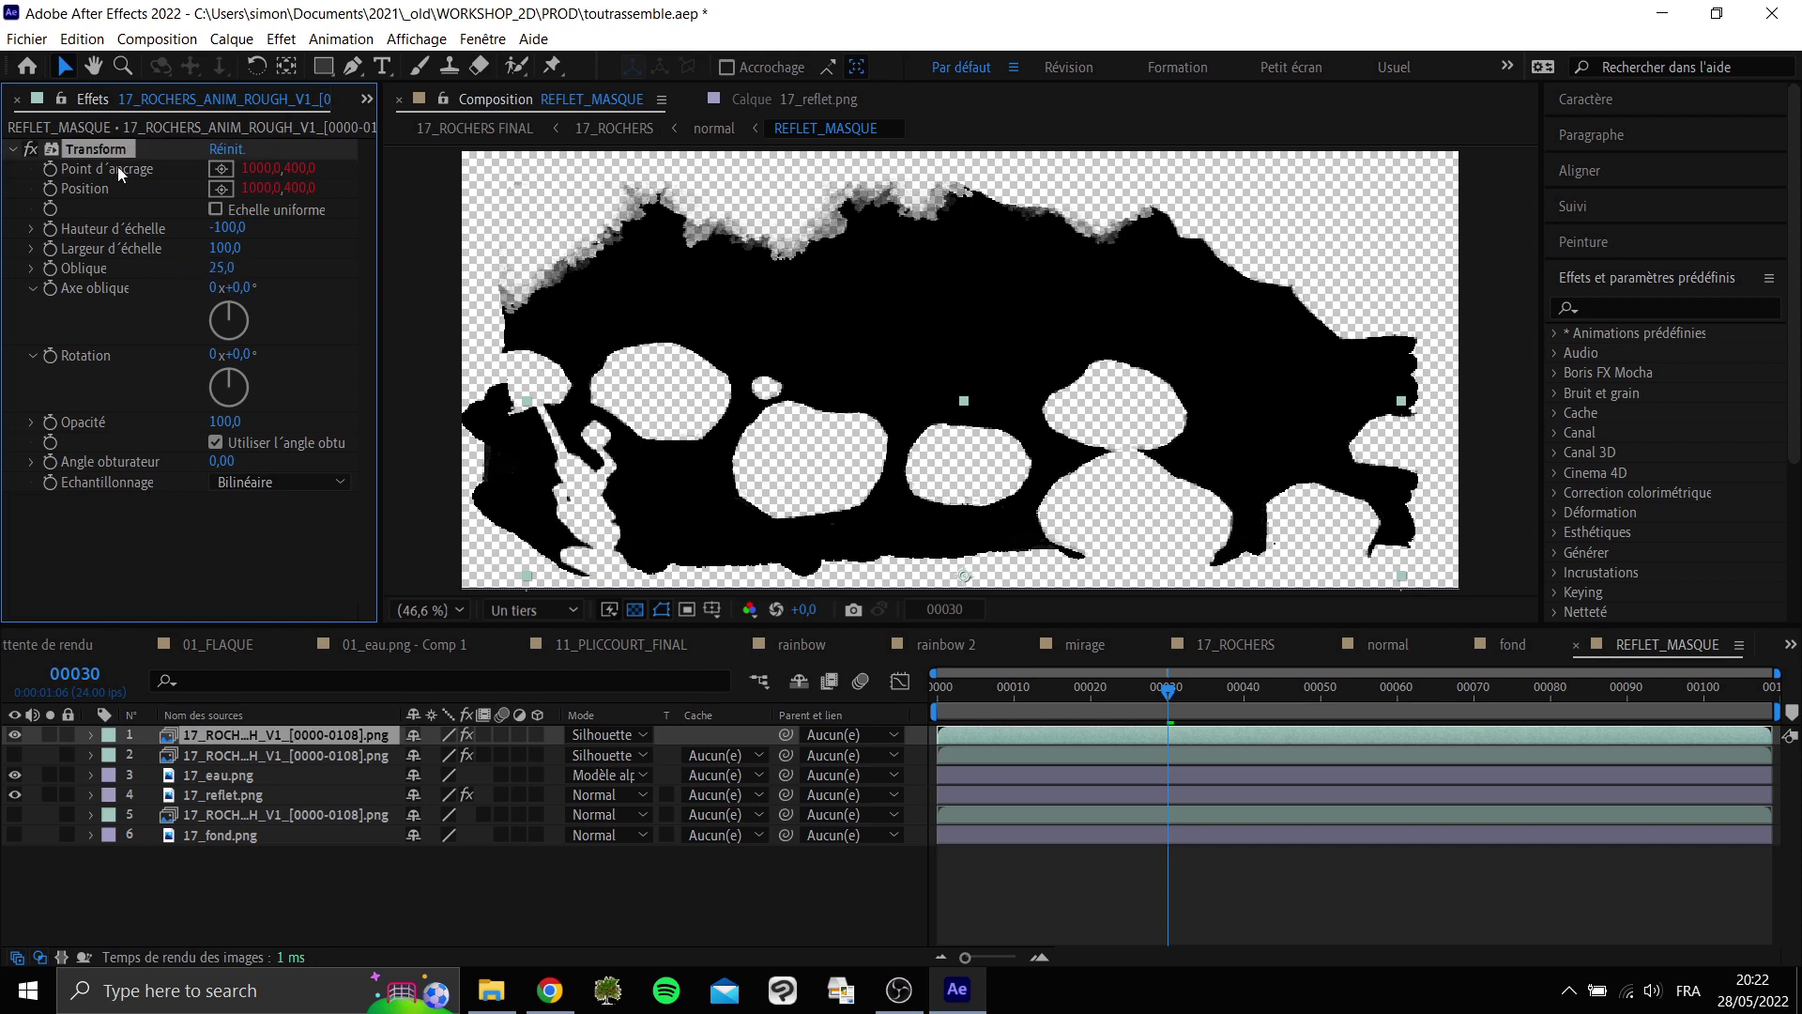
# Search the effects library for "transfor" and examine the Transform effect's Oblique setting.
pyautogui.click(1614, 307)
pyautogui.write('transfor')
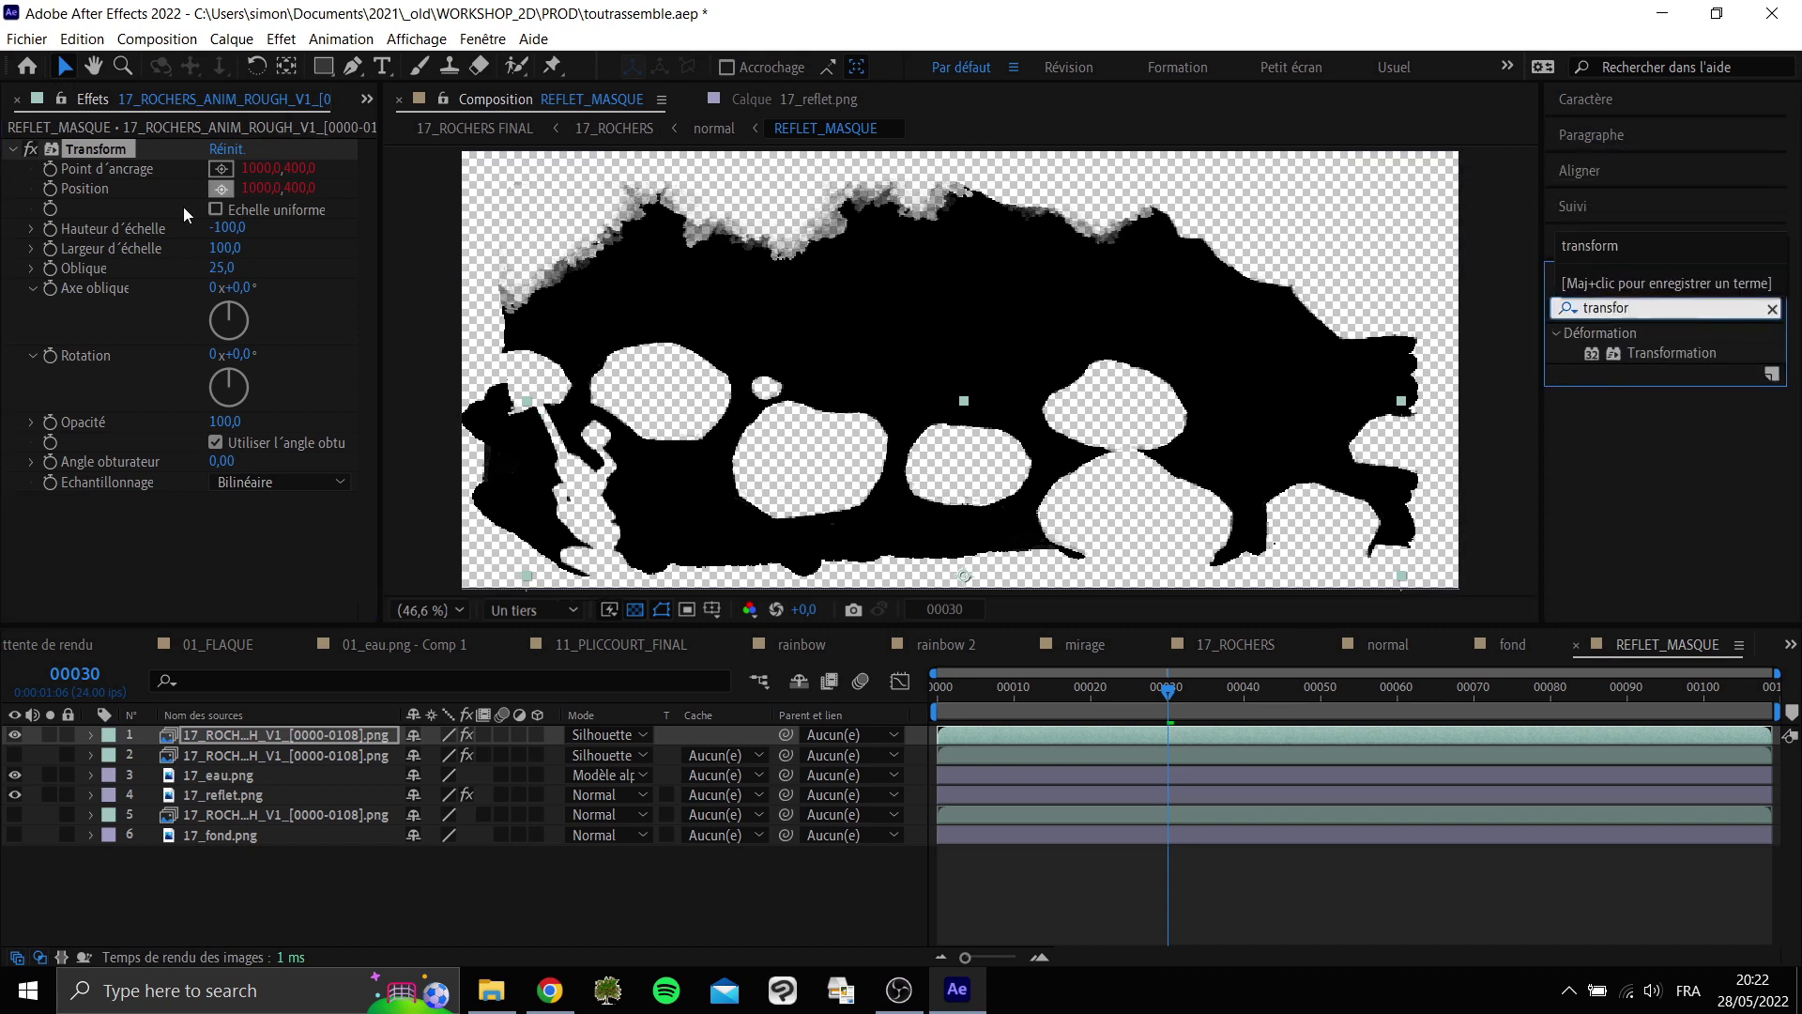
pyautogui.click(138, 340)
pyautogui.moveTo(222, 267)
pyautogui.mouseDown()
pyautogui.moveTo(165, 274)
pyautogui.moveTo(225, 268)
pyautogui.mouseUp()
pyautogui.click(621, 322)
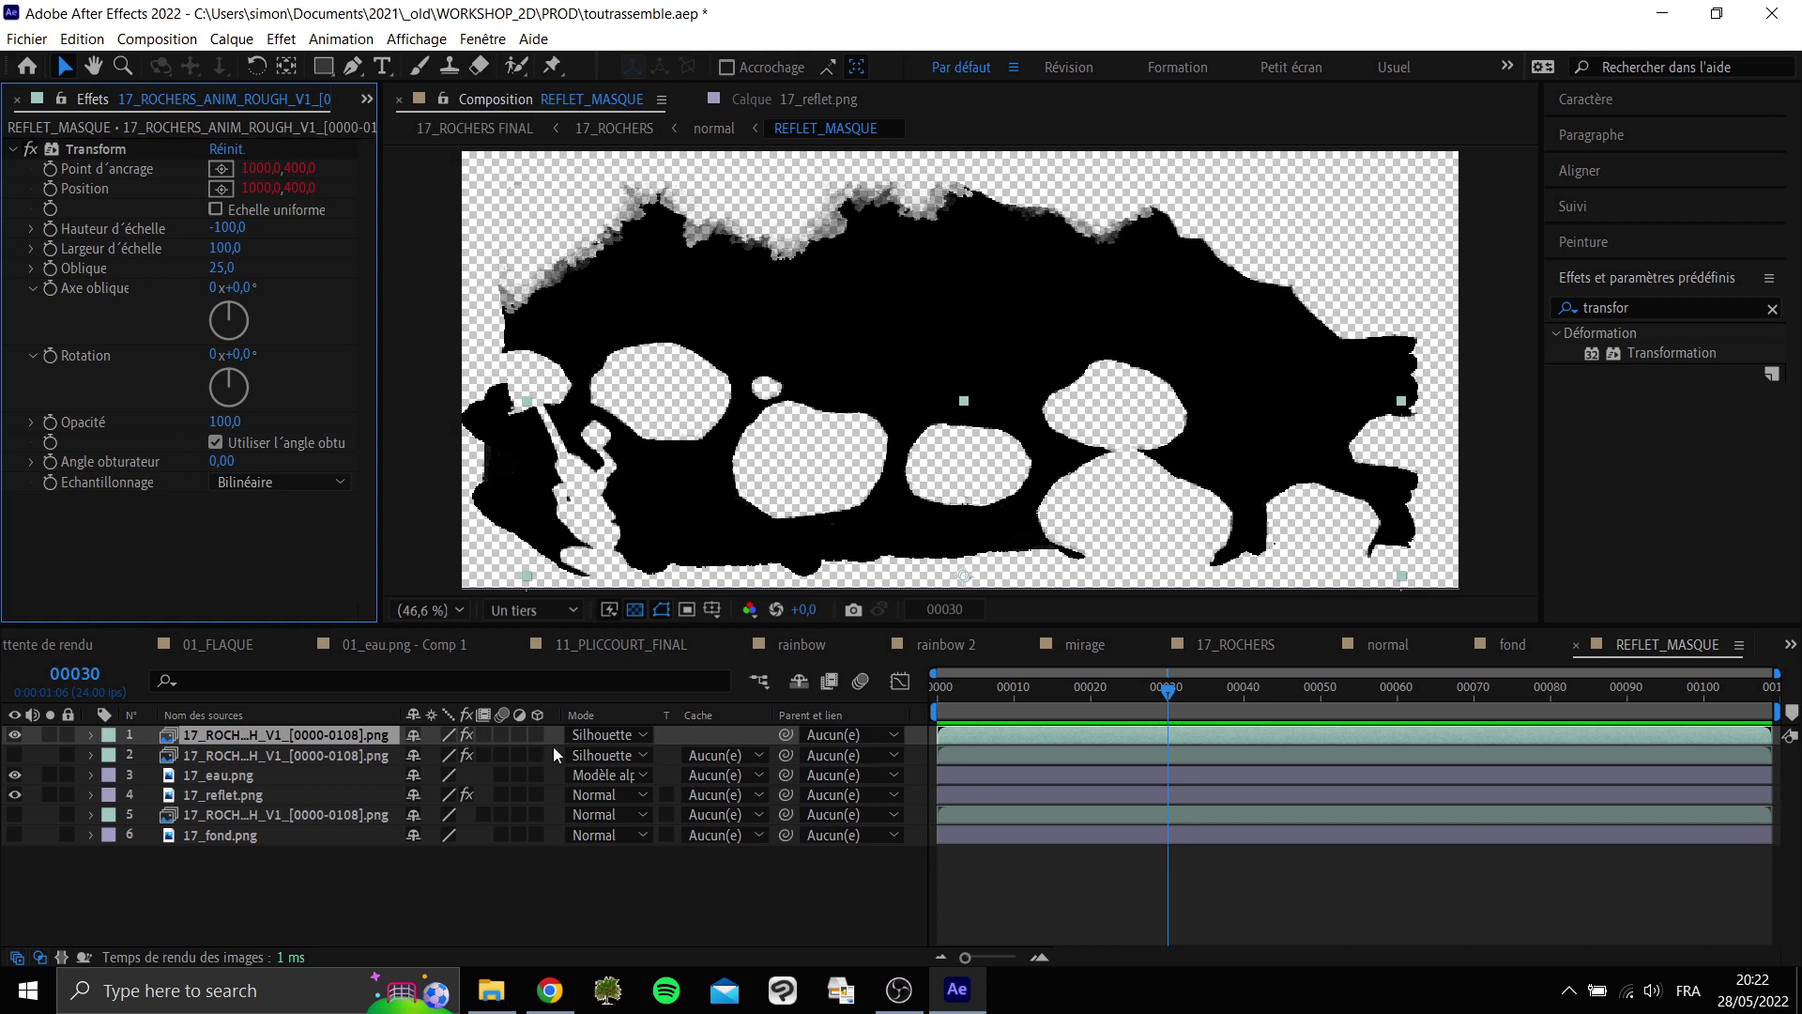
# Set the blending mode of layer 1 to Normal and play the composition from frame 0.
pyautogui.click(612, 741)
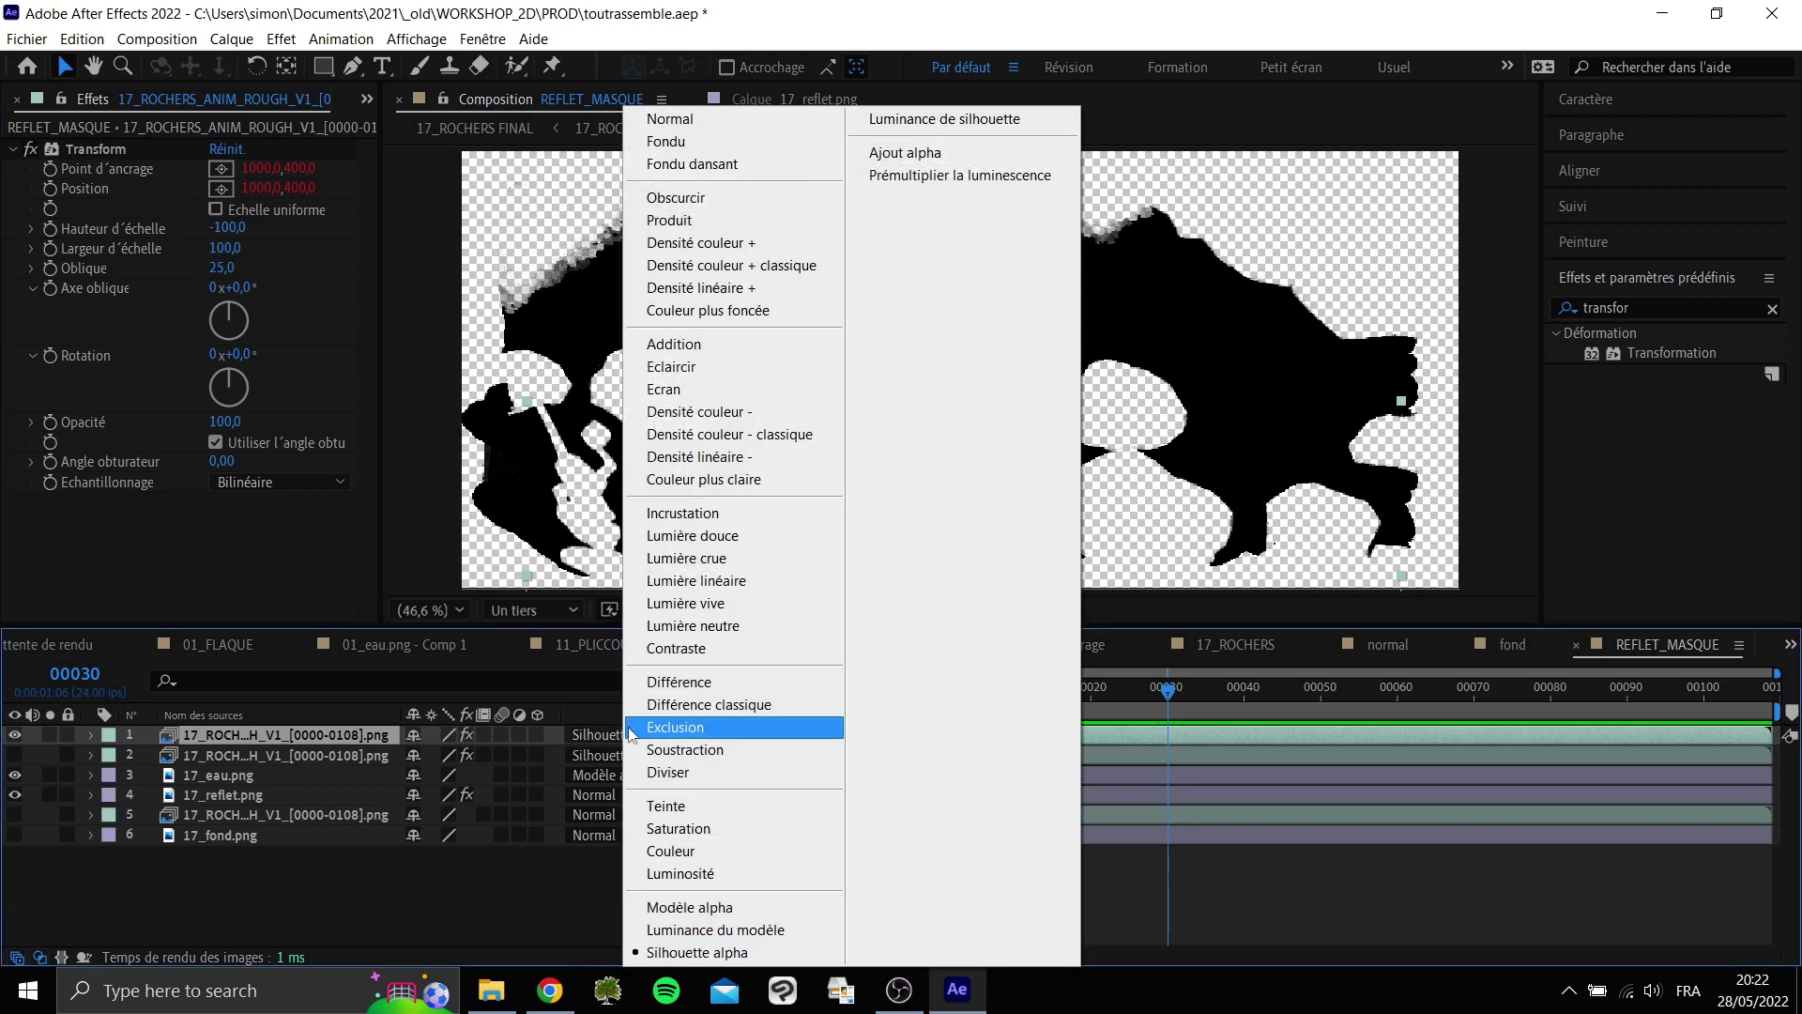
pyautogui.click(712, 118)
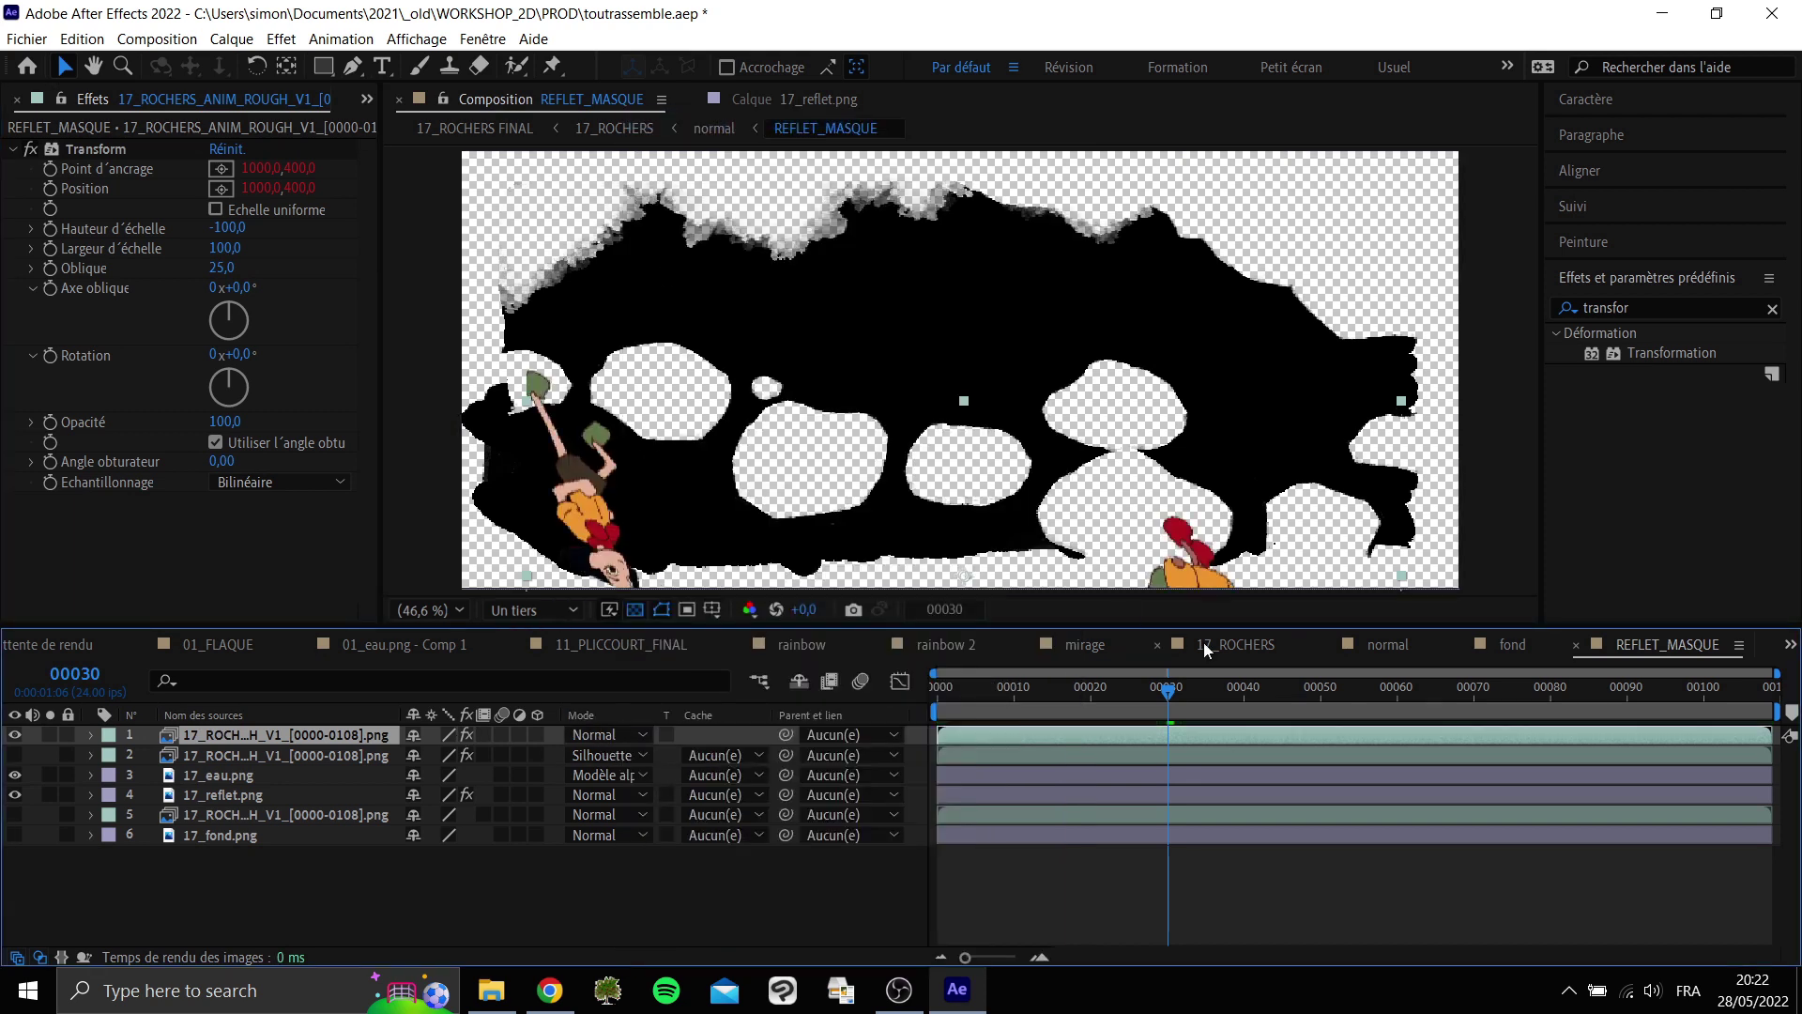
pyautogui.moveTo(1163, 704); pyautogui.dragTo(922, 657)
pyautogui.click(967, 680)
pyautogui.press('space')
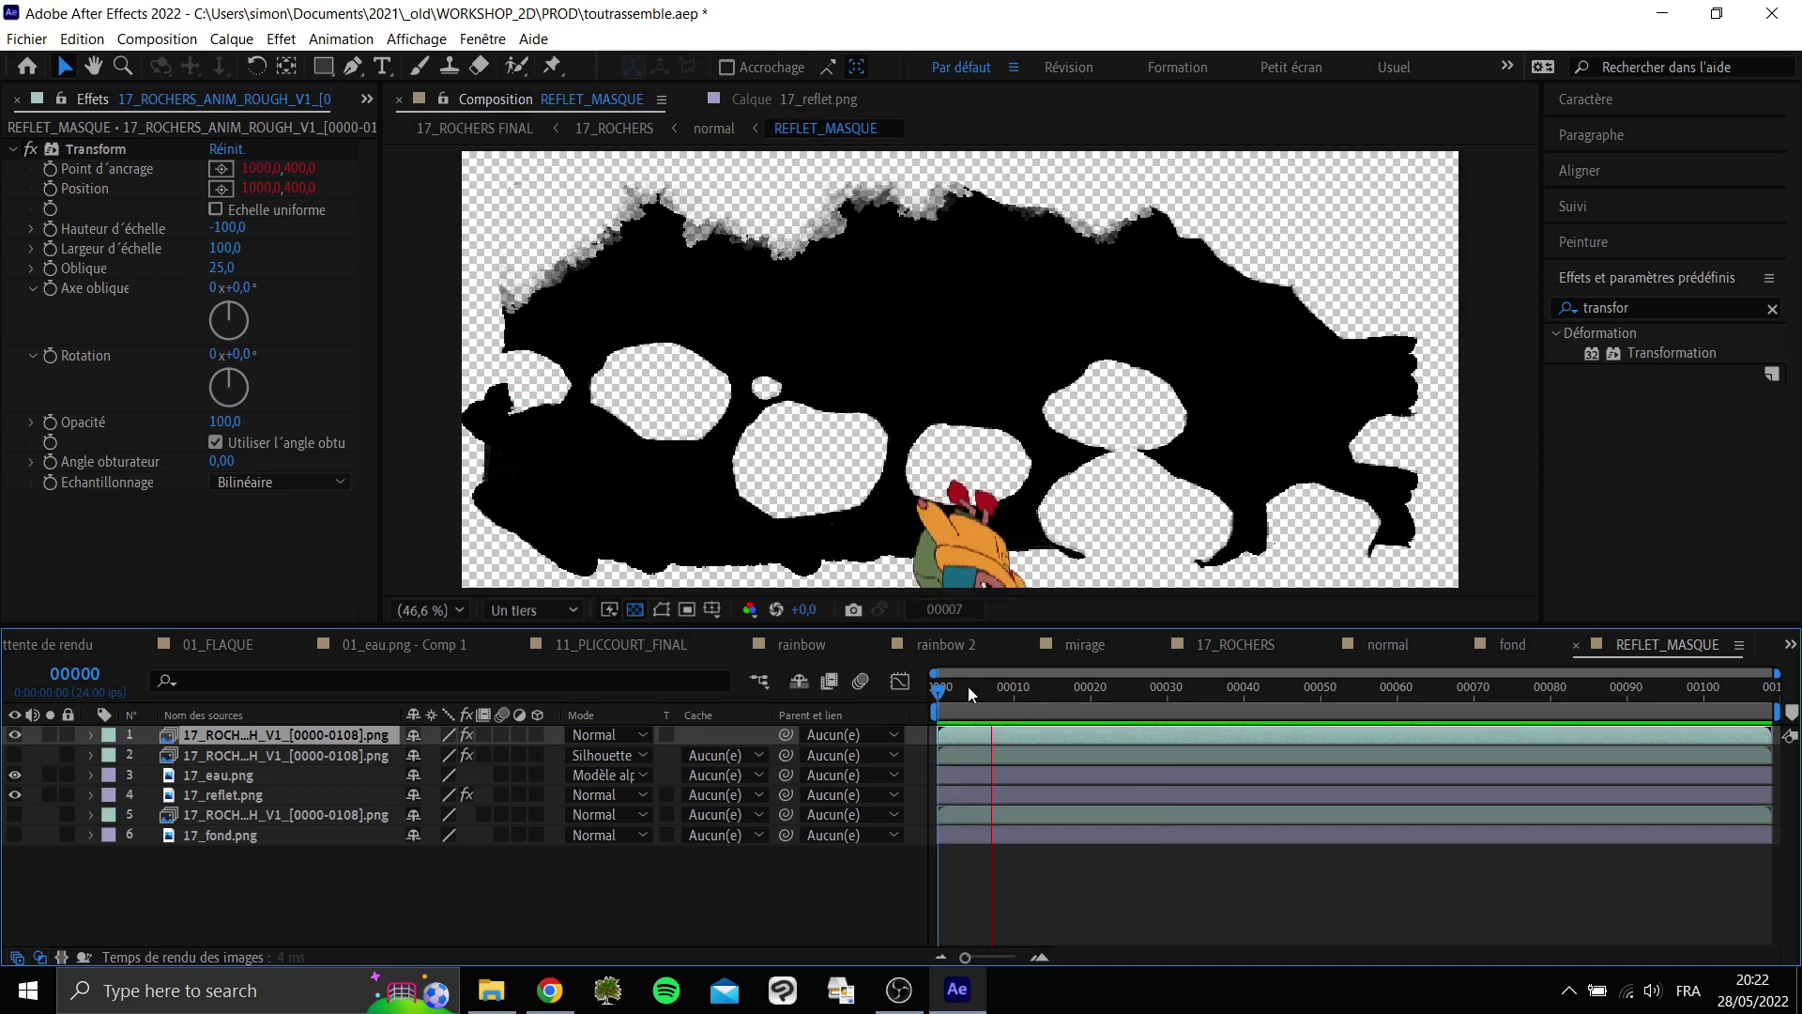
# Disable the Transform effect on layer 1 and play the composition, stopping at frame 40.
pyautogui.click(31, 148)
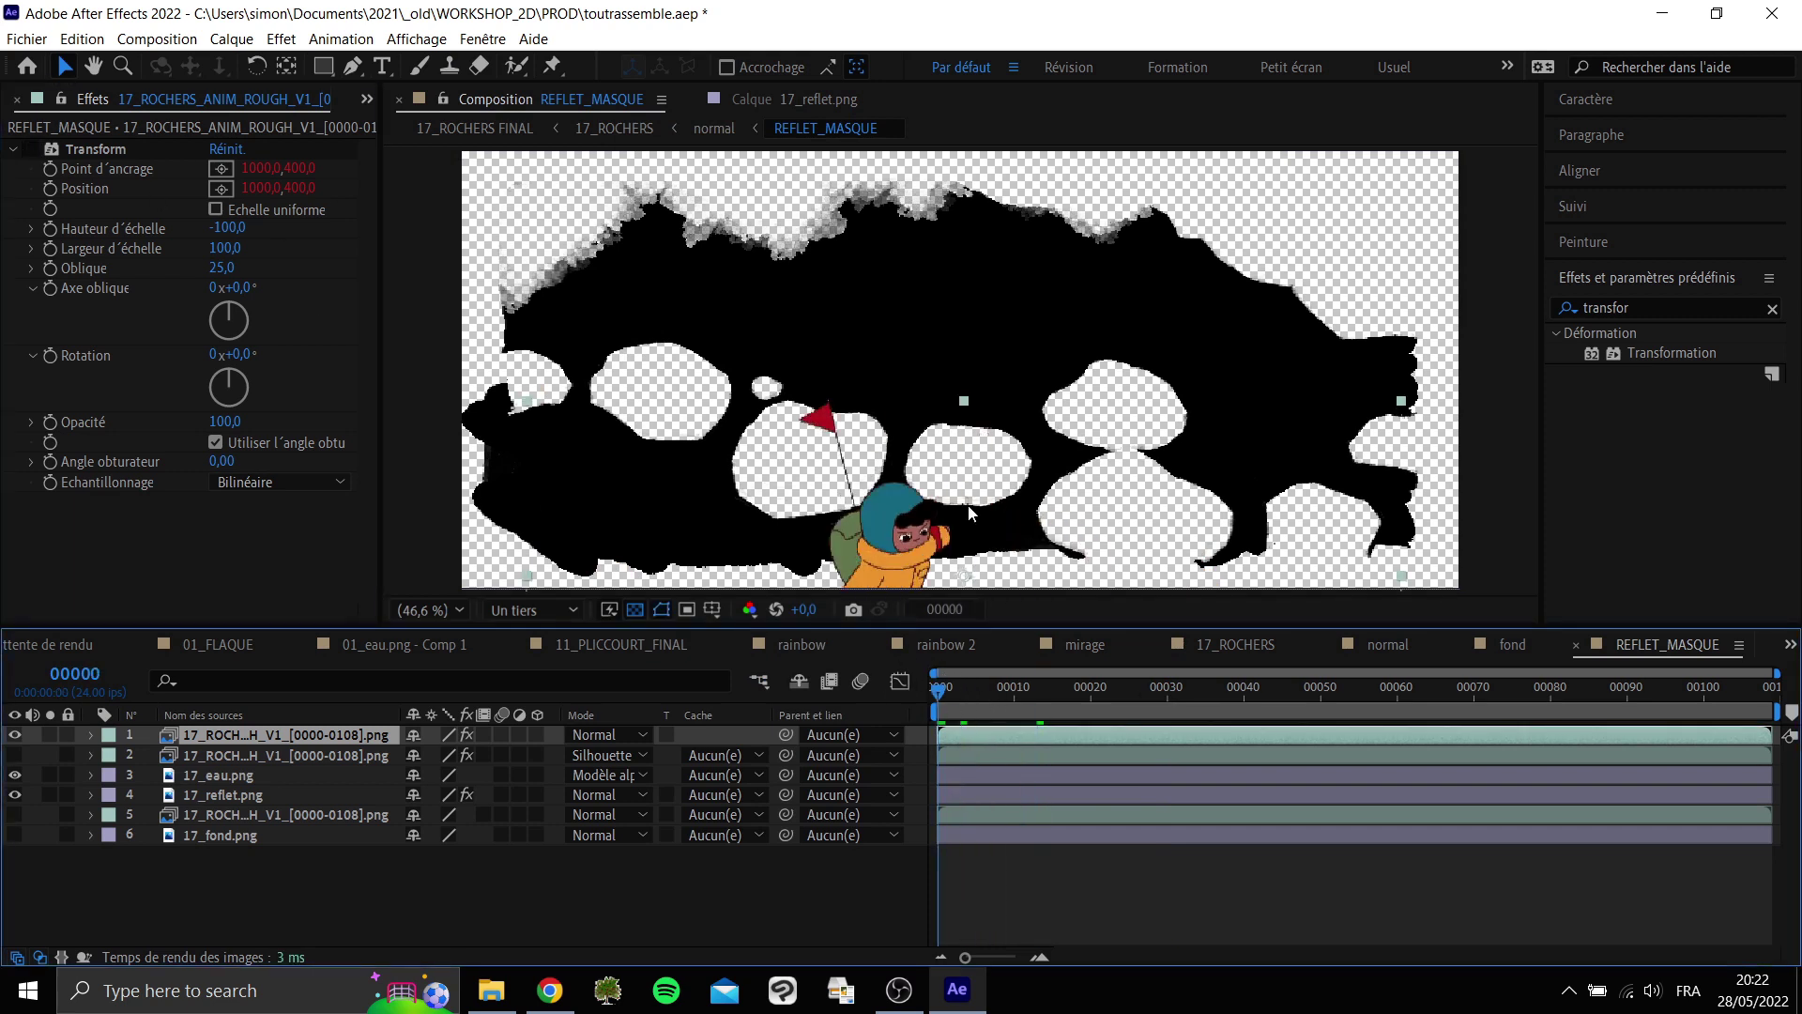
pyautogui.click(1011, 320)
pyautogui.press('space')
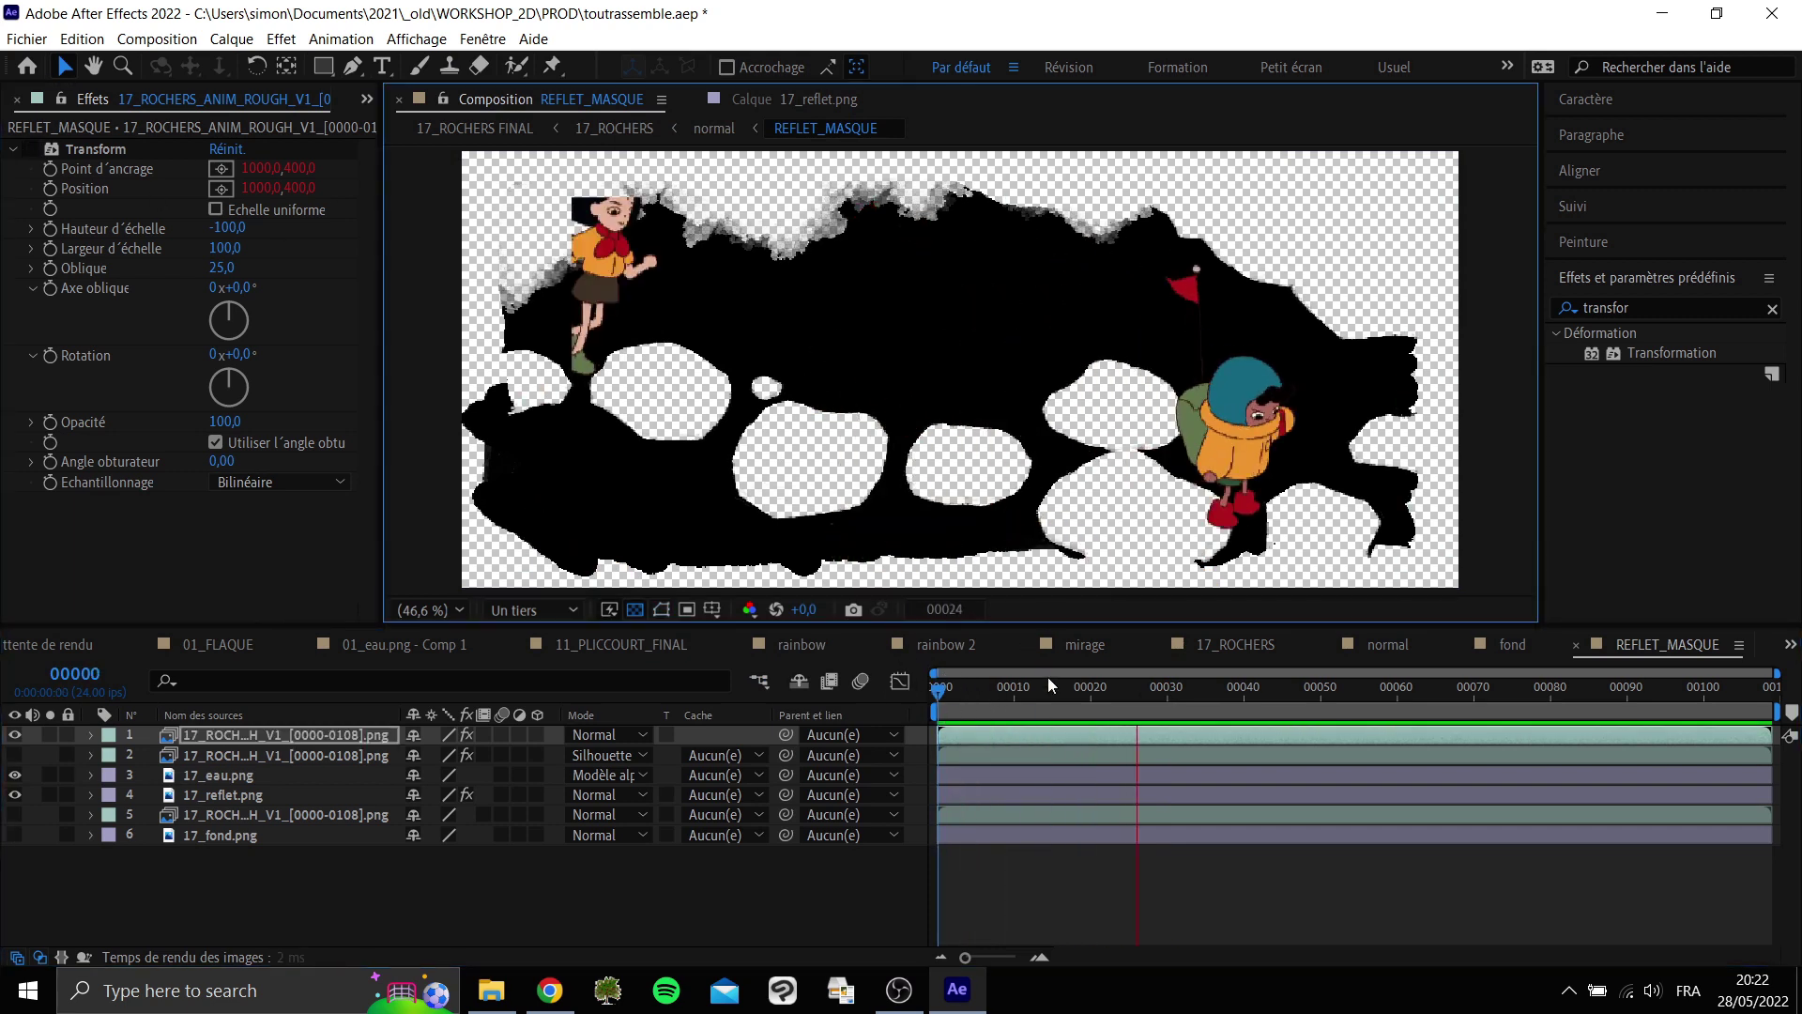
pyautogui.press('space')
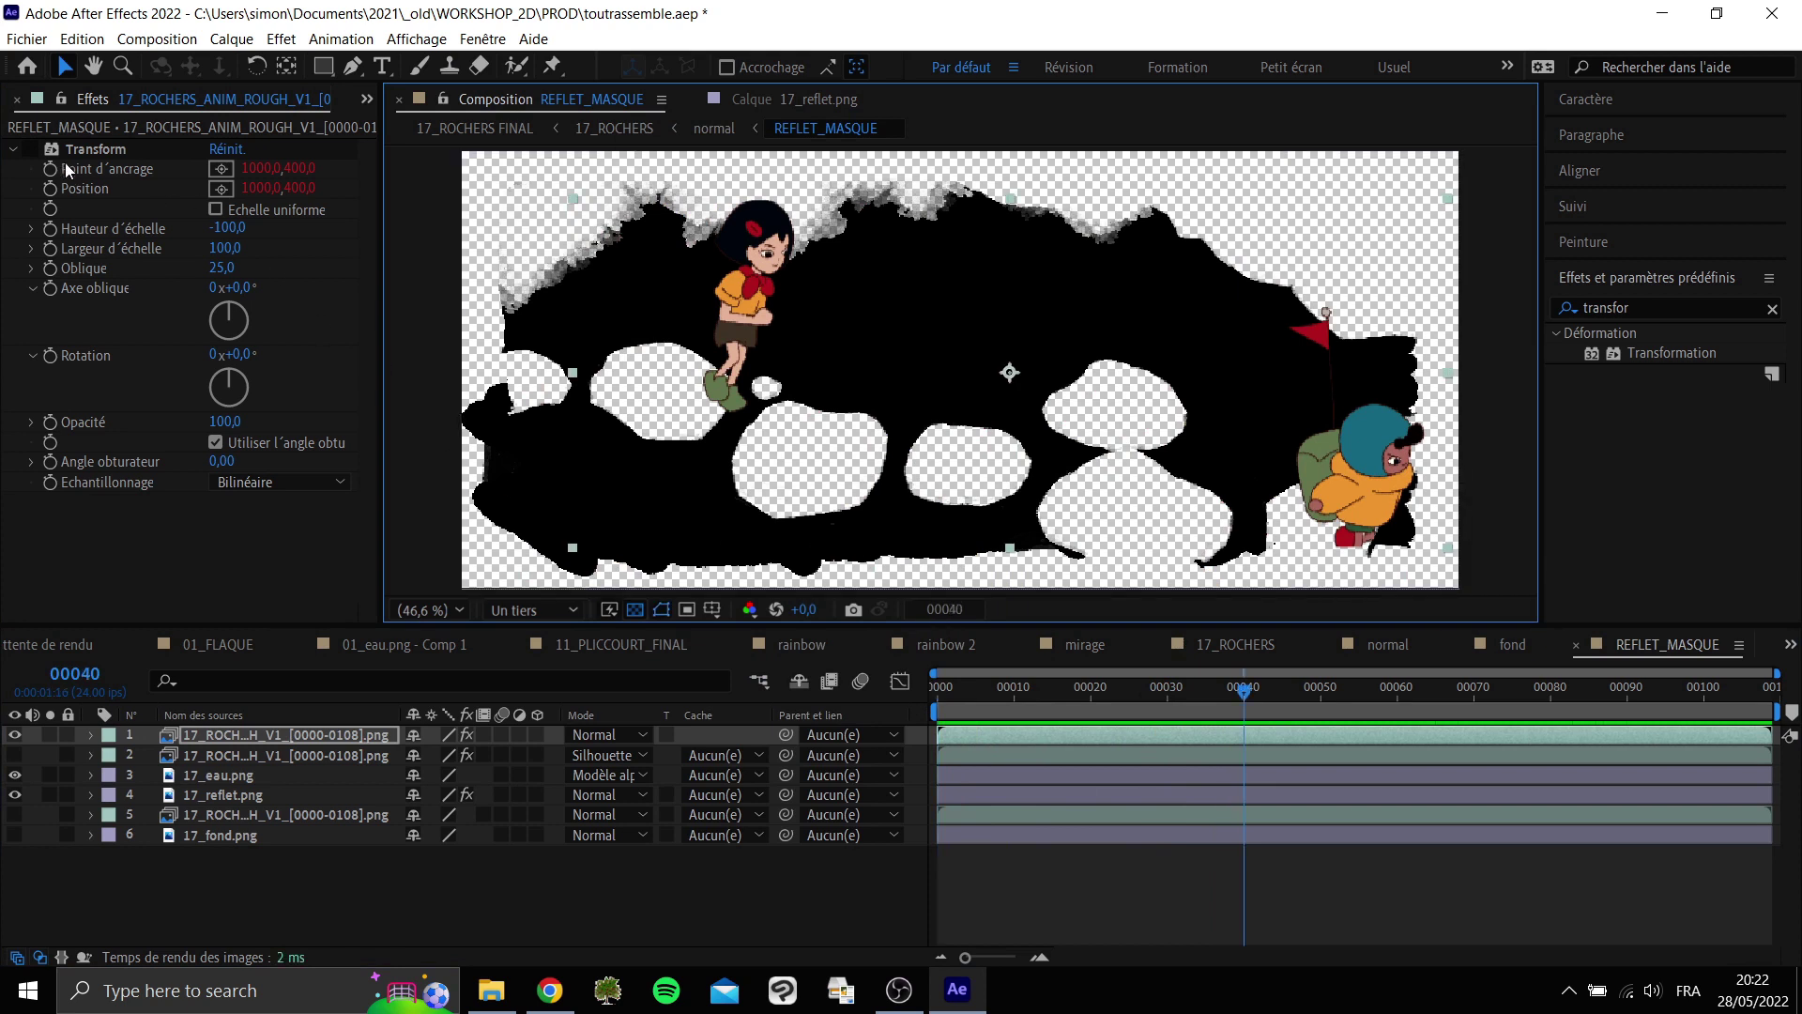
# Set the Transform effect's Oblique to 0, re-enable the effect, and scrub the flipped characters to frame 29.
pyautogui.click(207, 265)
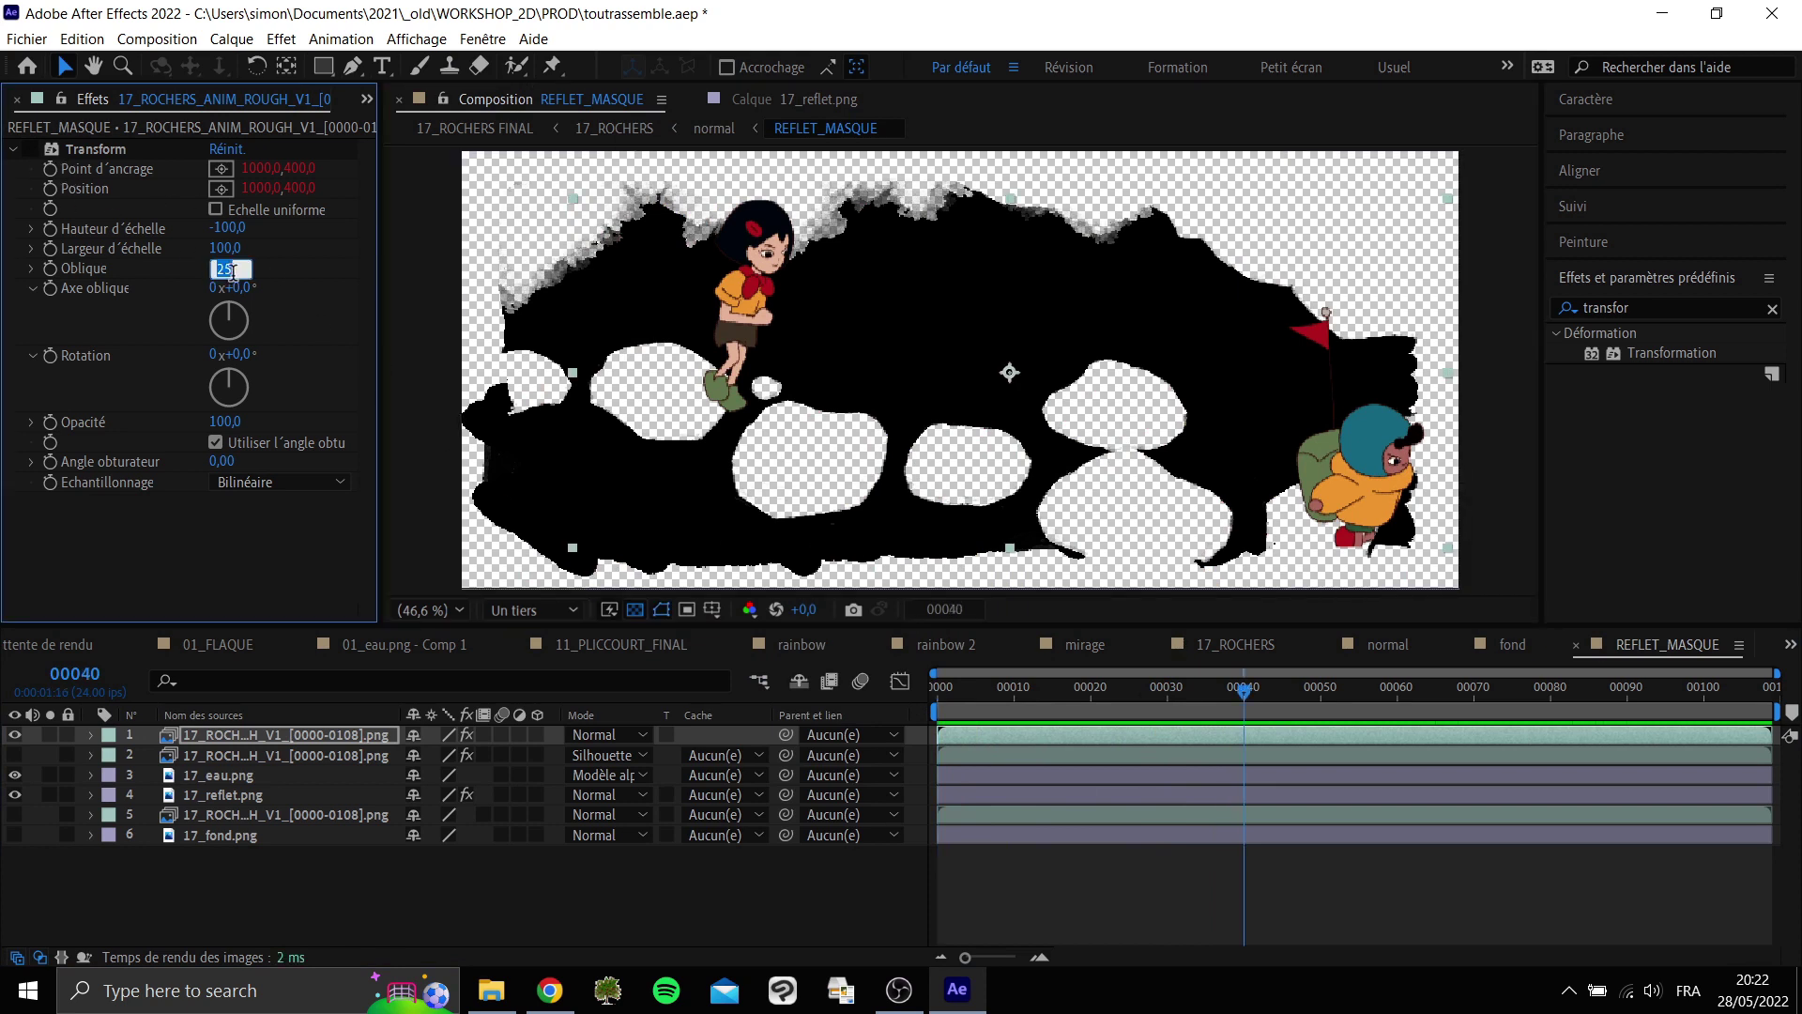
pyautogui.click(12, 148)
pyautogui.click(30, 148)
pyautogui.click(12, 149)
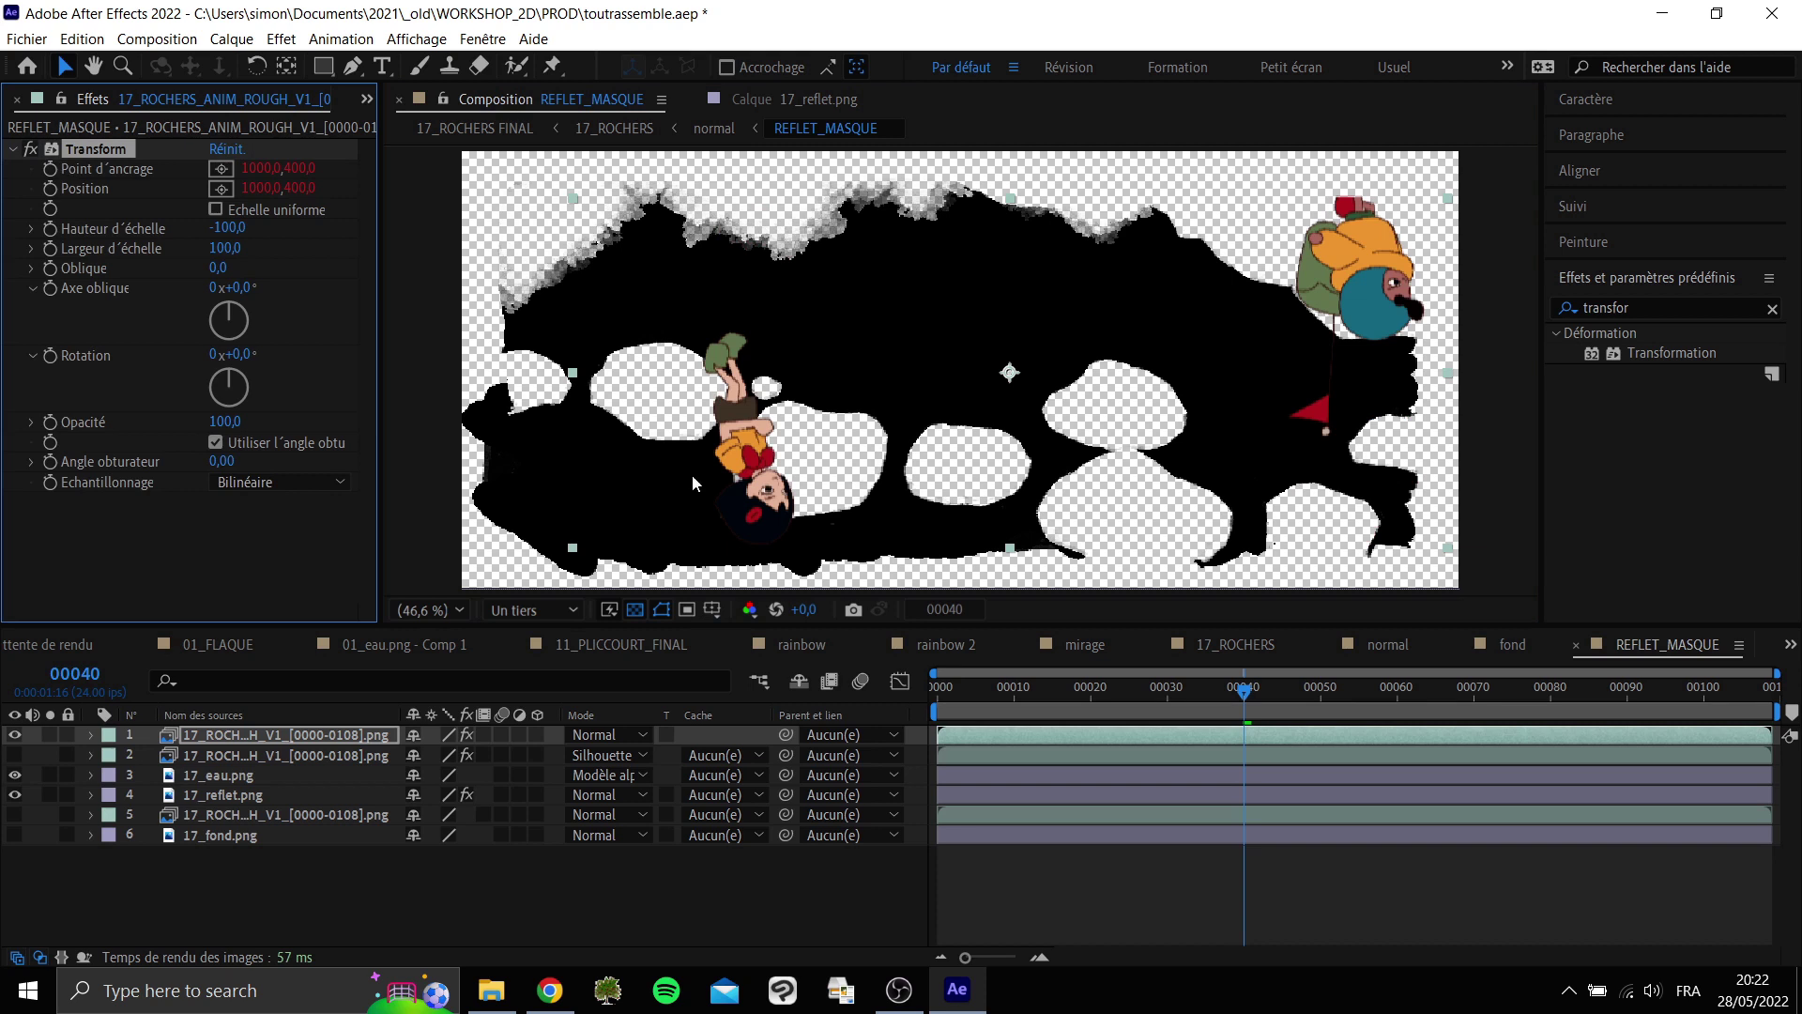
pyautogui.moveTo(1222, 689); pyautogui.dragTo(1007, 691)
pyautogui.press('space')
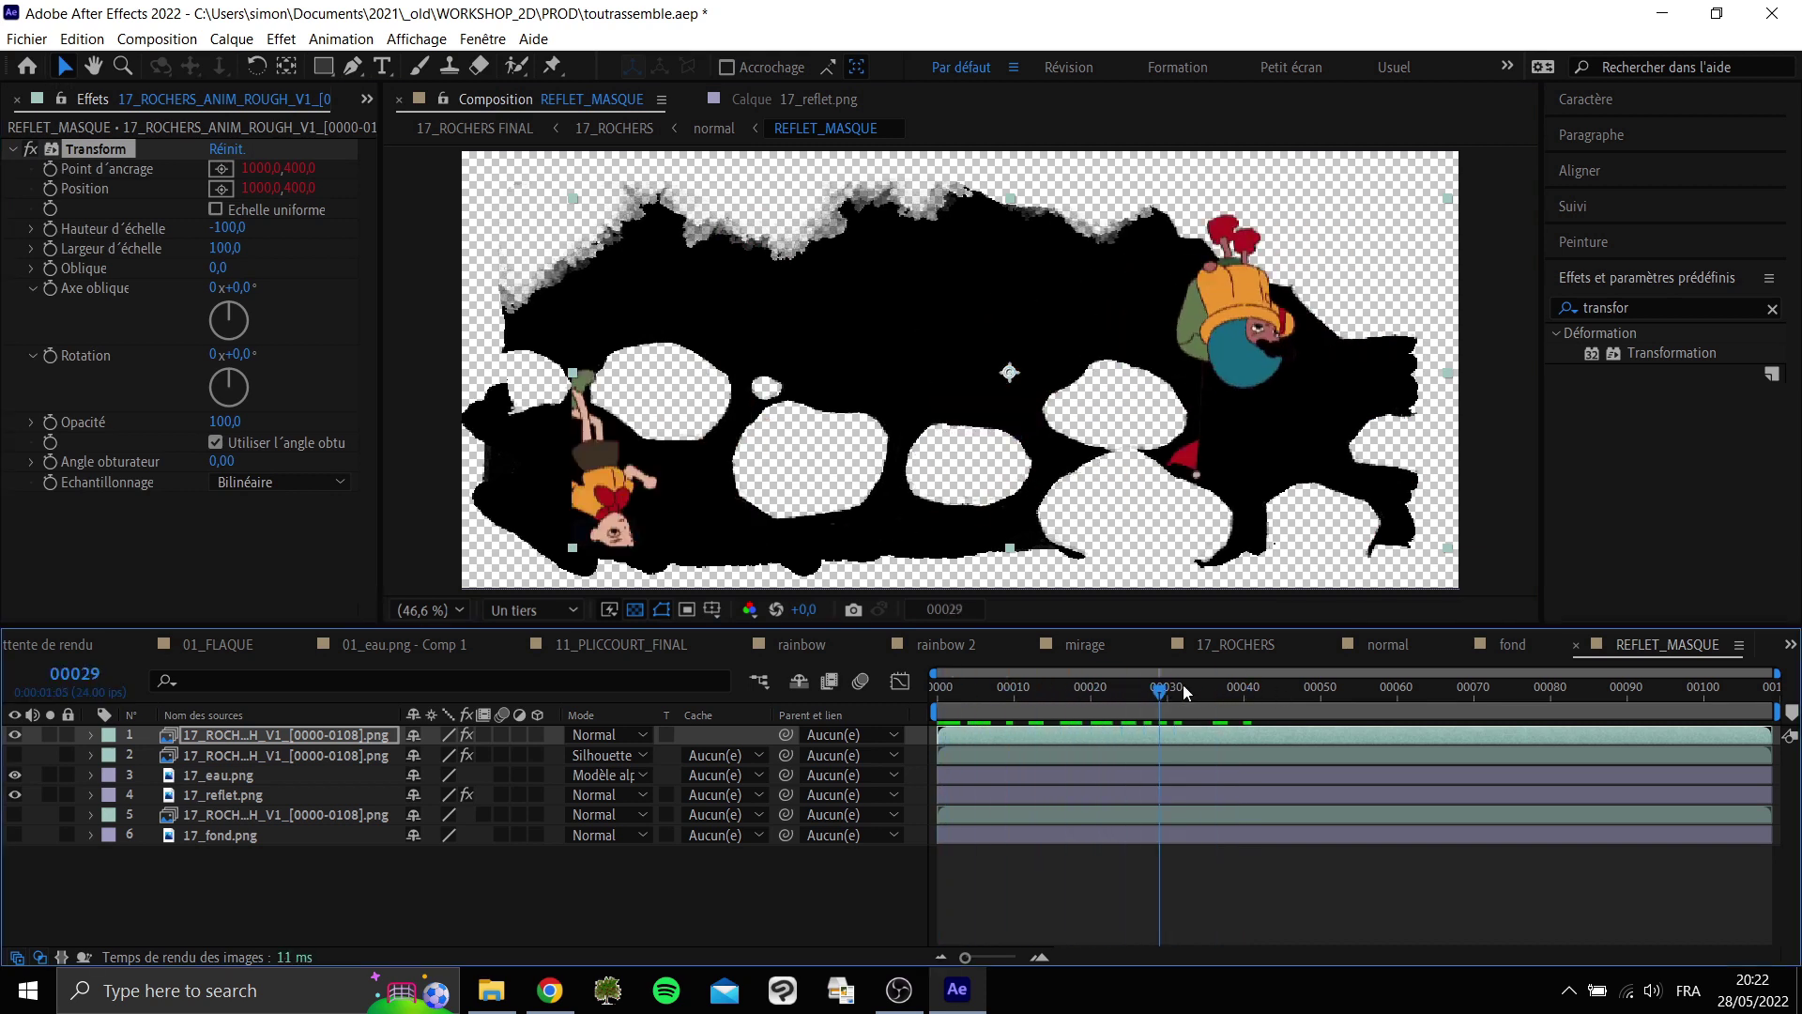
# Try different Oblique values on layer 1's Transform effect at frame 32, and set Oblique to 25.
pyautogui.moveTo(223, 271); pyautogui.dragTo(260, 267)
pyautogui.moveTo(1112, 706); pyautogui.dragTo(1184, 702)
pyautogui.click(1103, 554)
pyautogui.click(979, 539)
pyautogui.click(222, 267)
pyautogui.write('25')
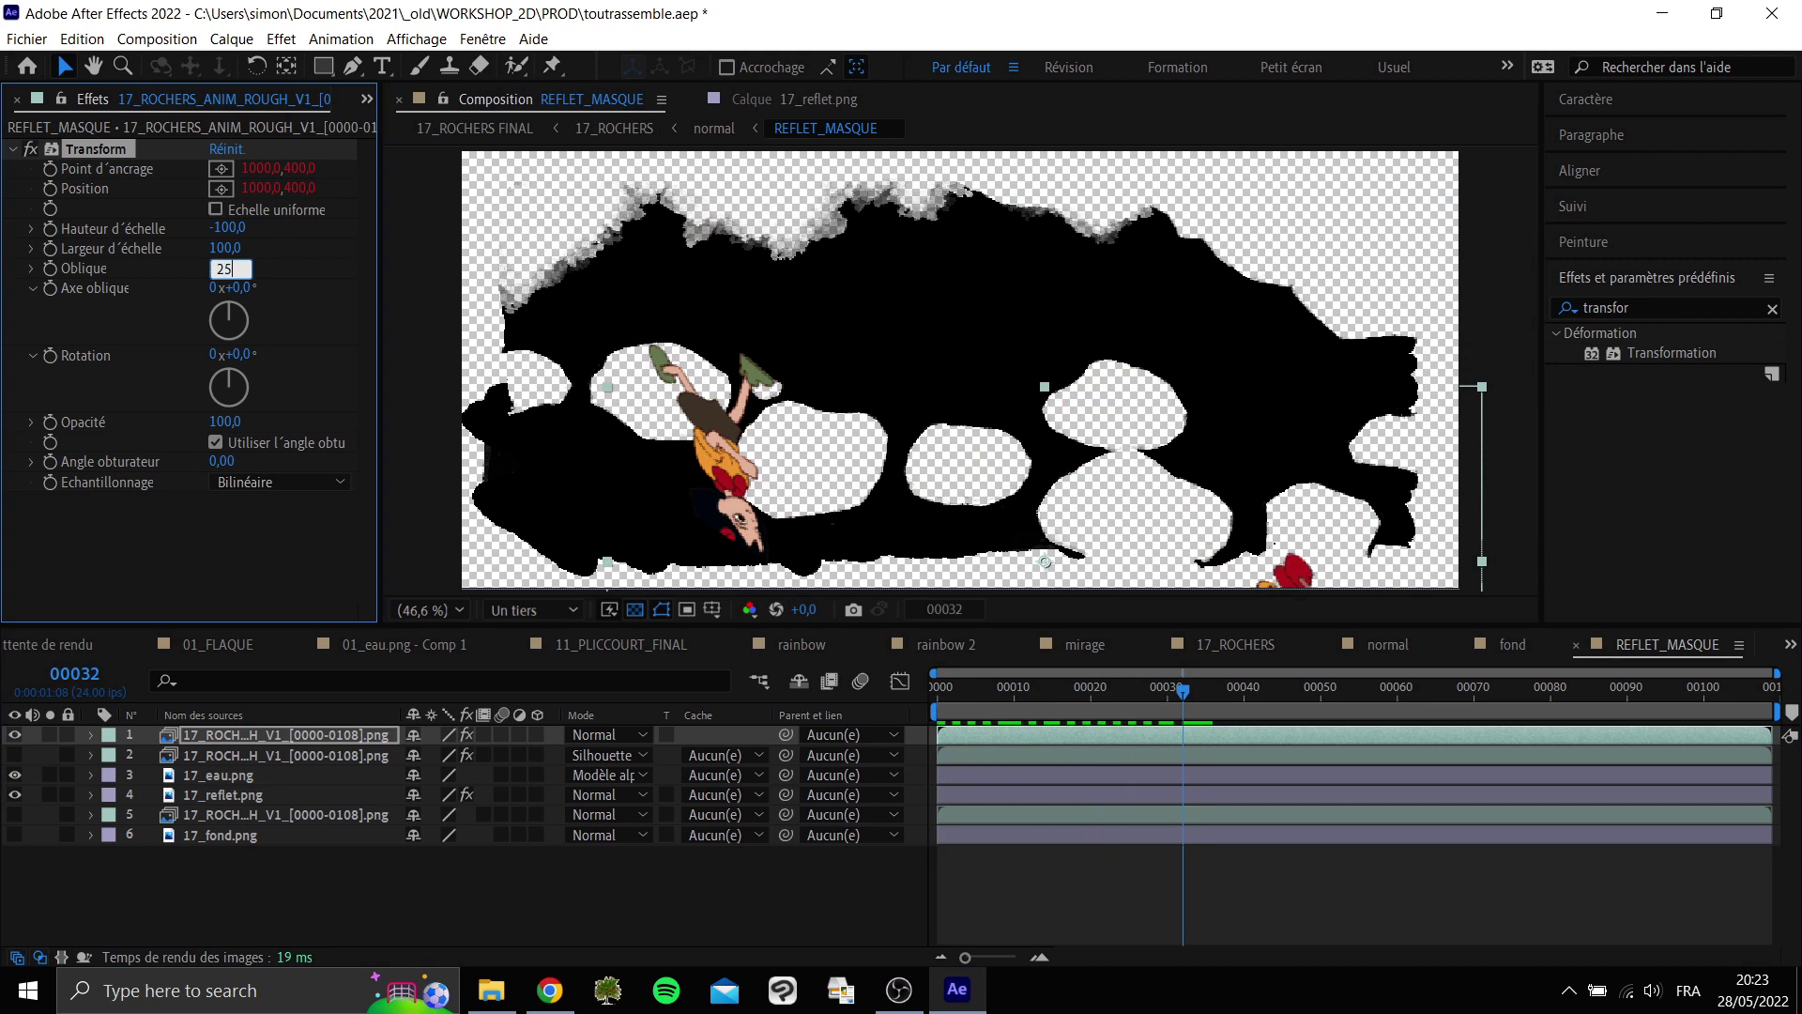
pyautogui.press('Return')
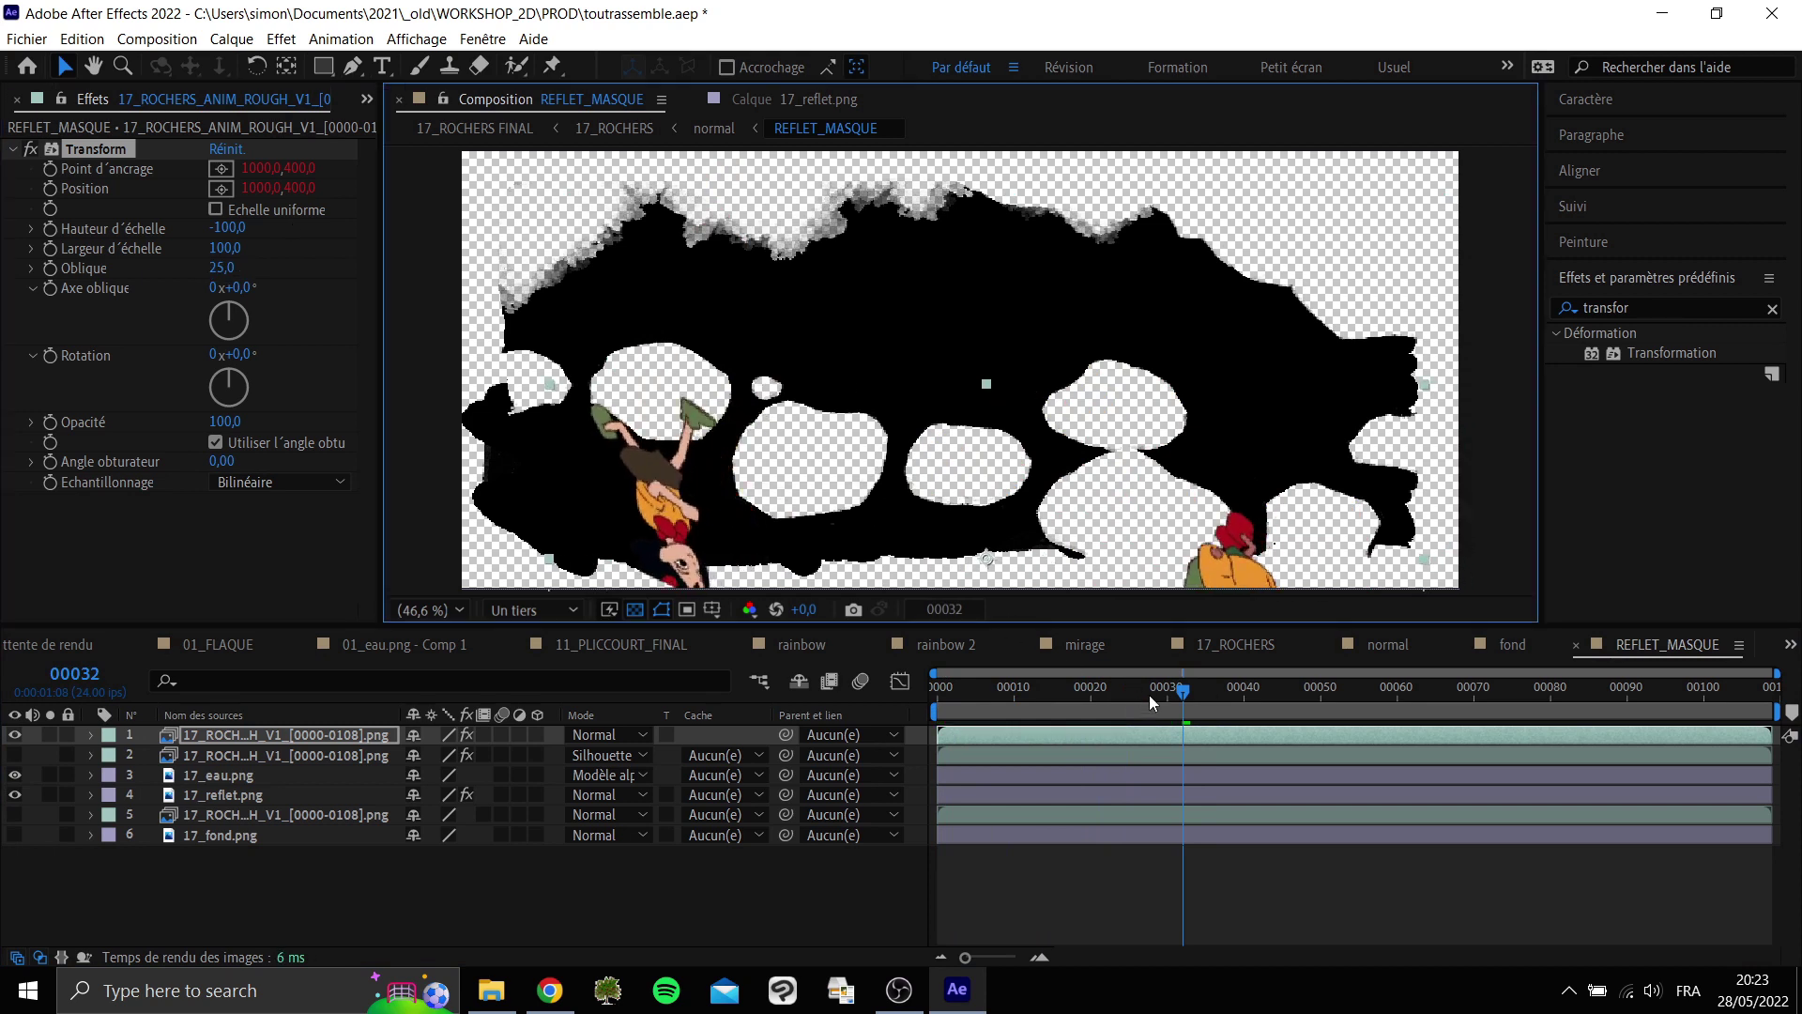
# Play the composition, try the Silhouette alpha blending mode on layer 1 at frame 32, and undo it.
pyautogui.press('space')
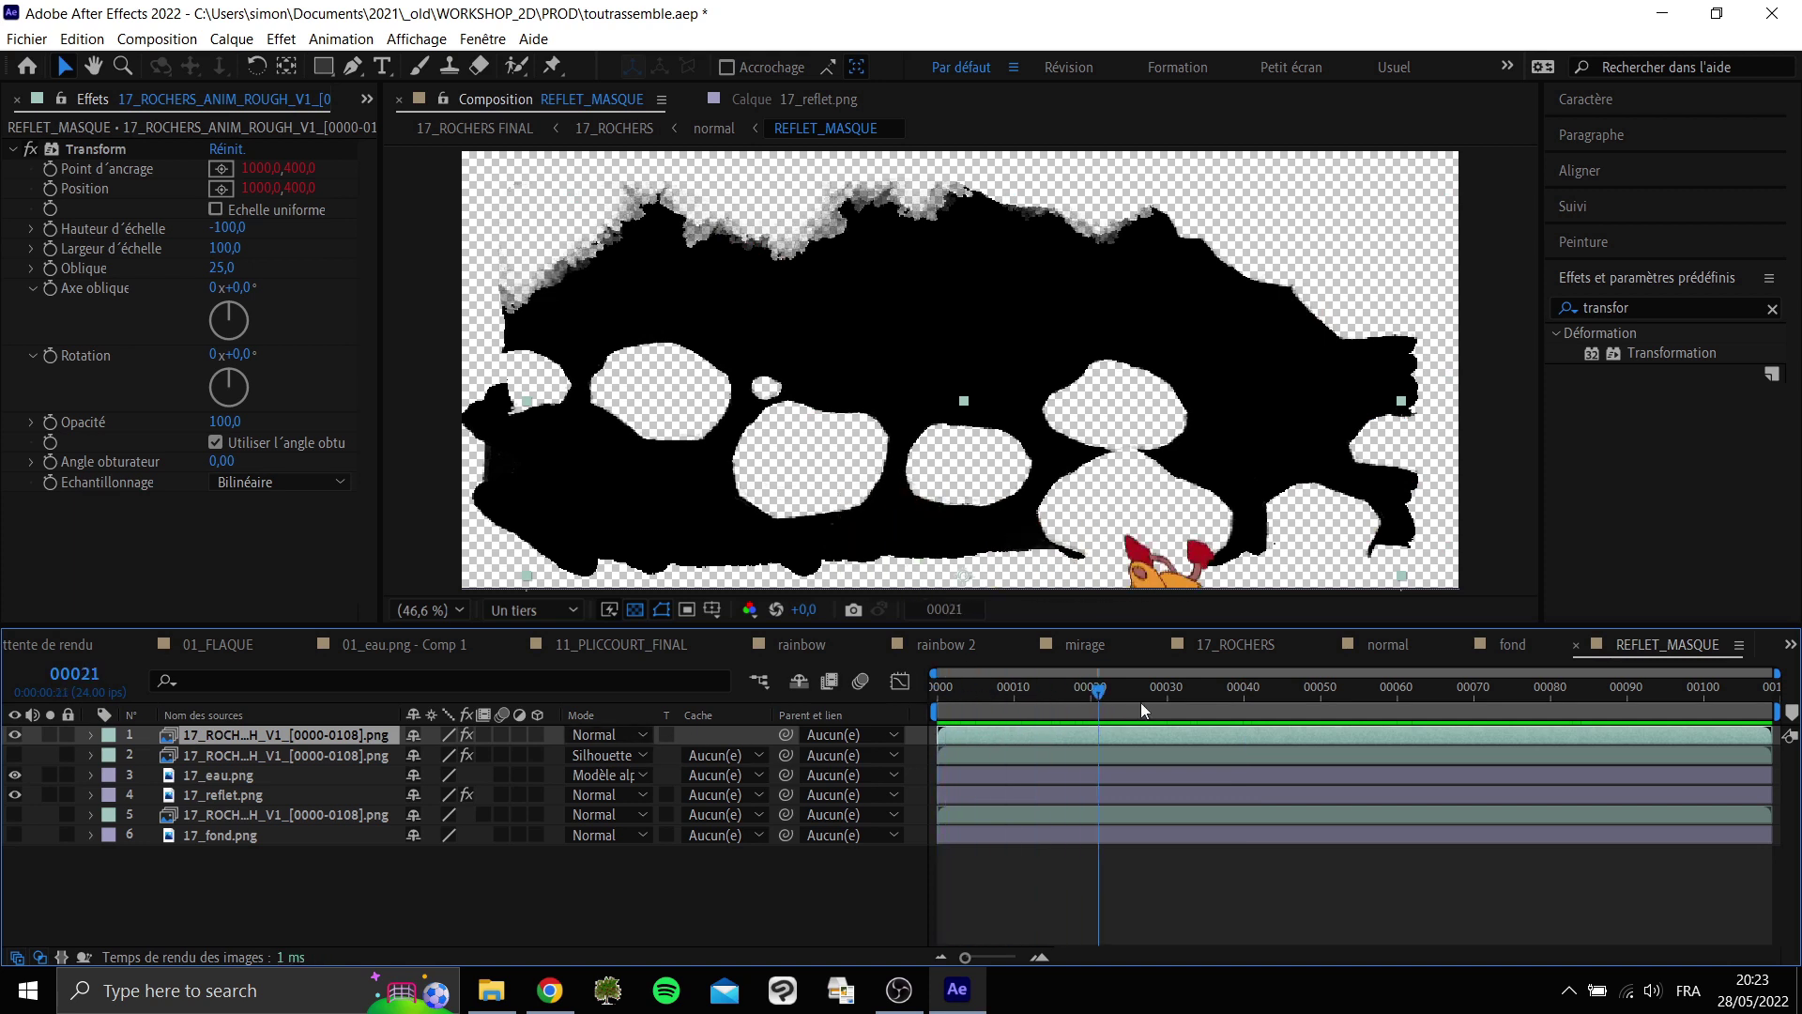
pyautogui.click(627, 734)
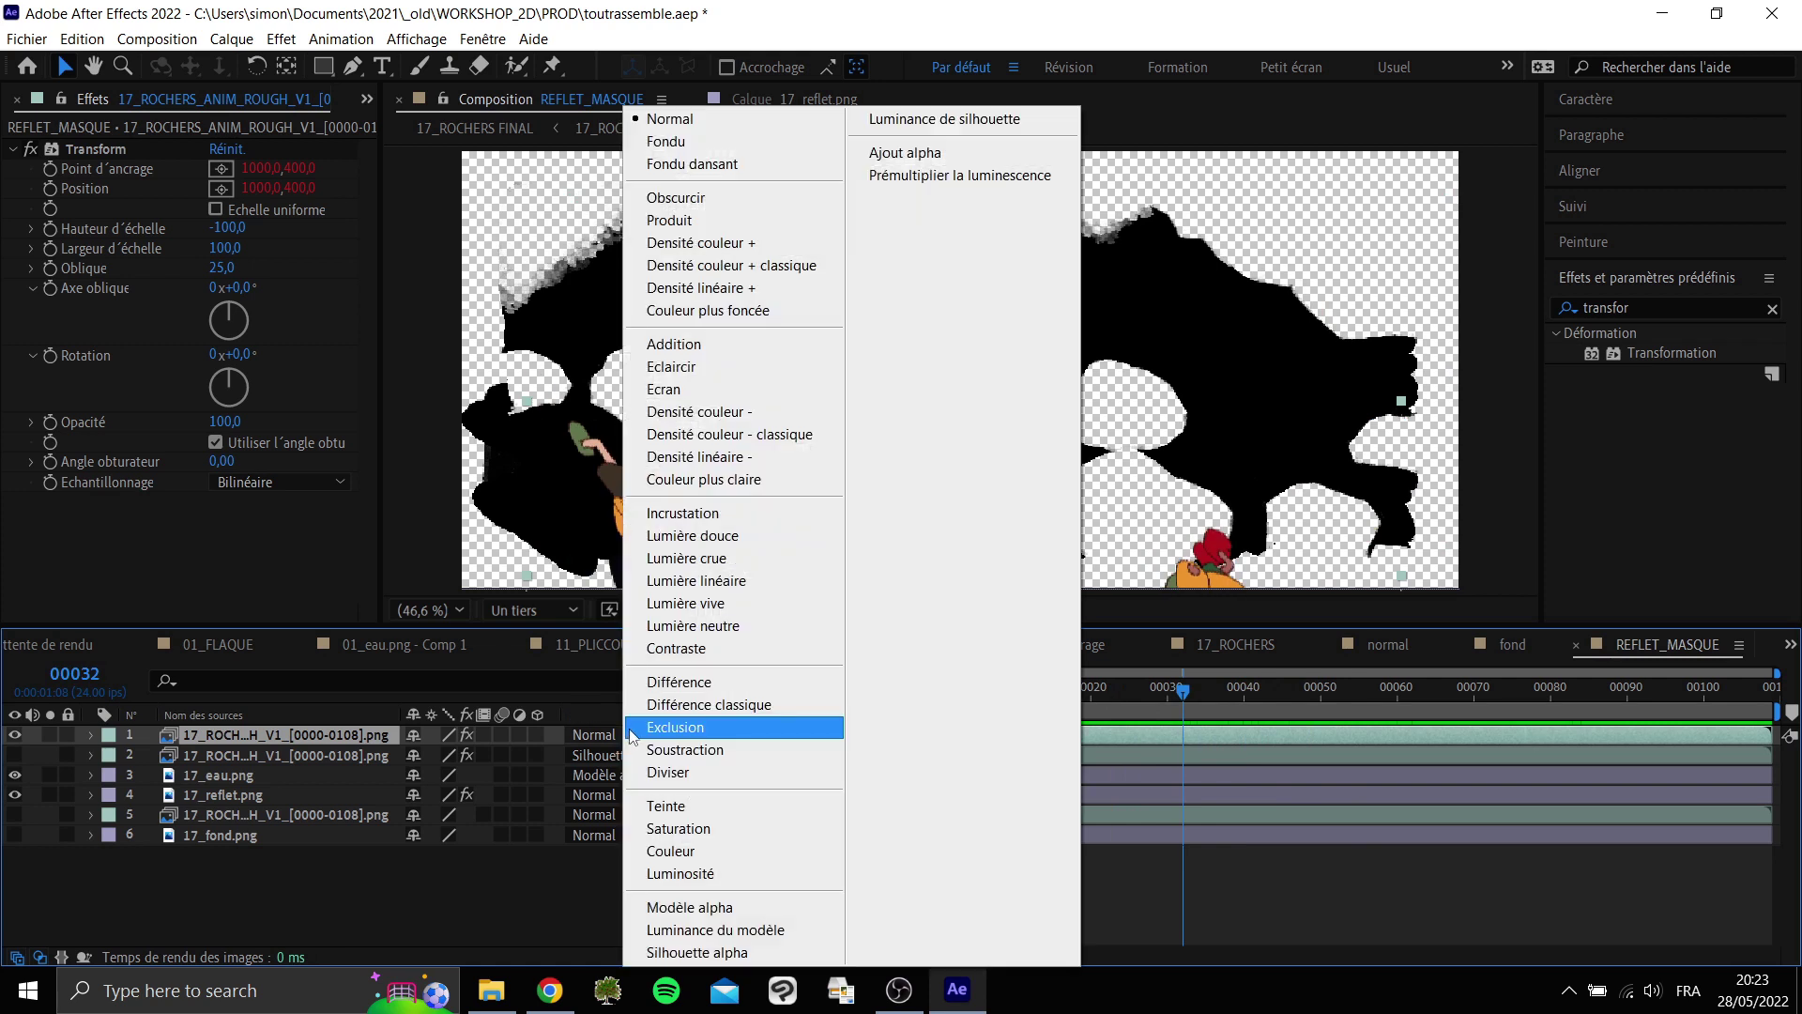
pyautogui.click(729, 952)
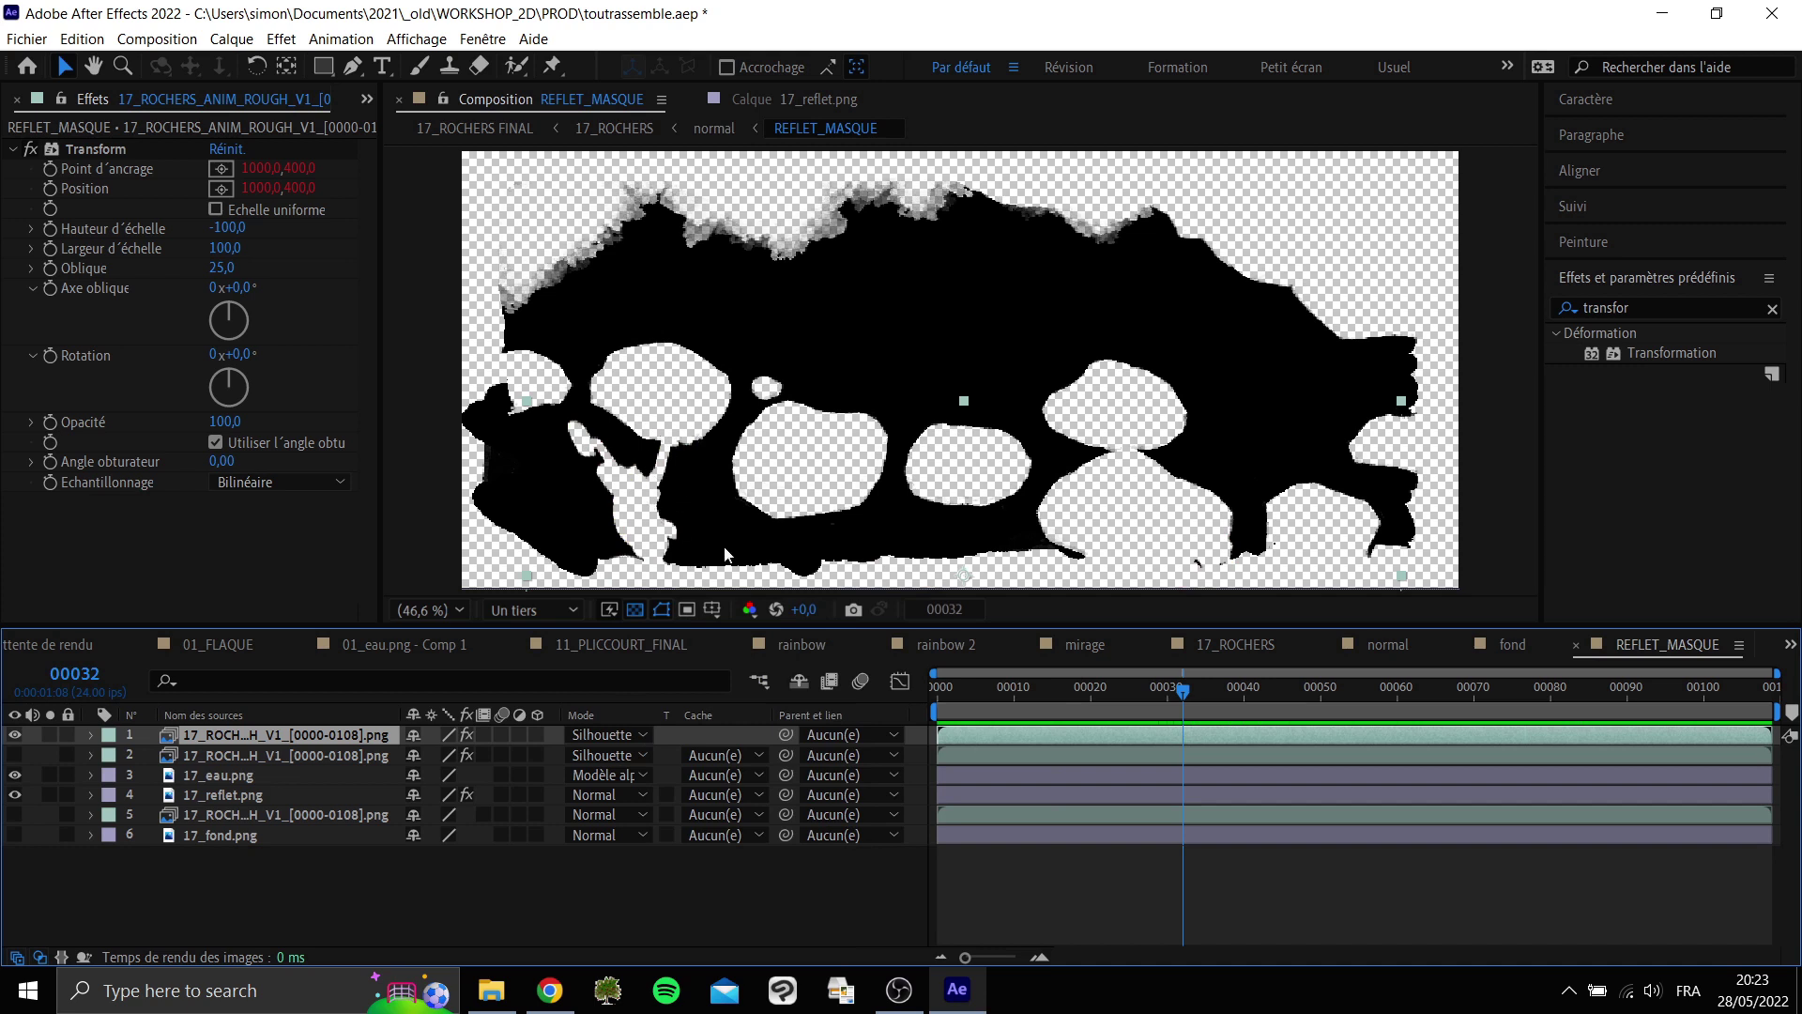
pyautogui.hotkey('ctrl', 'z')
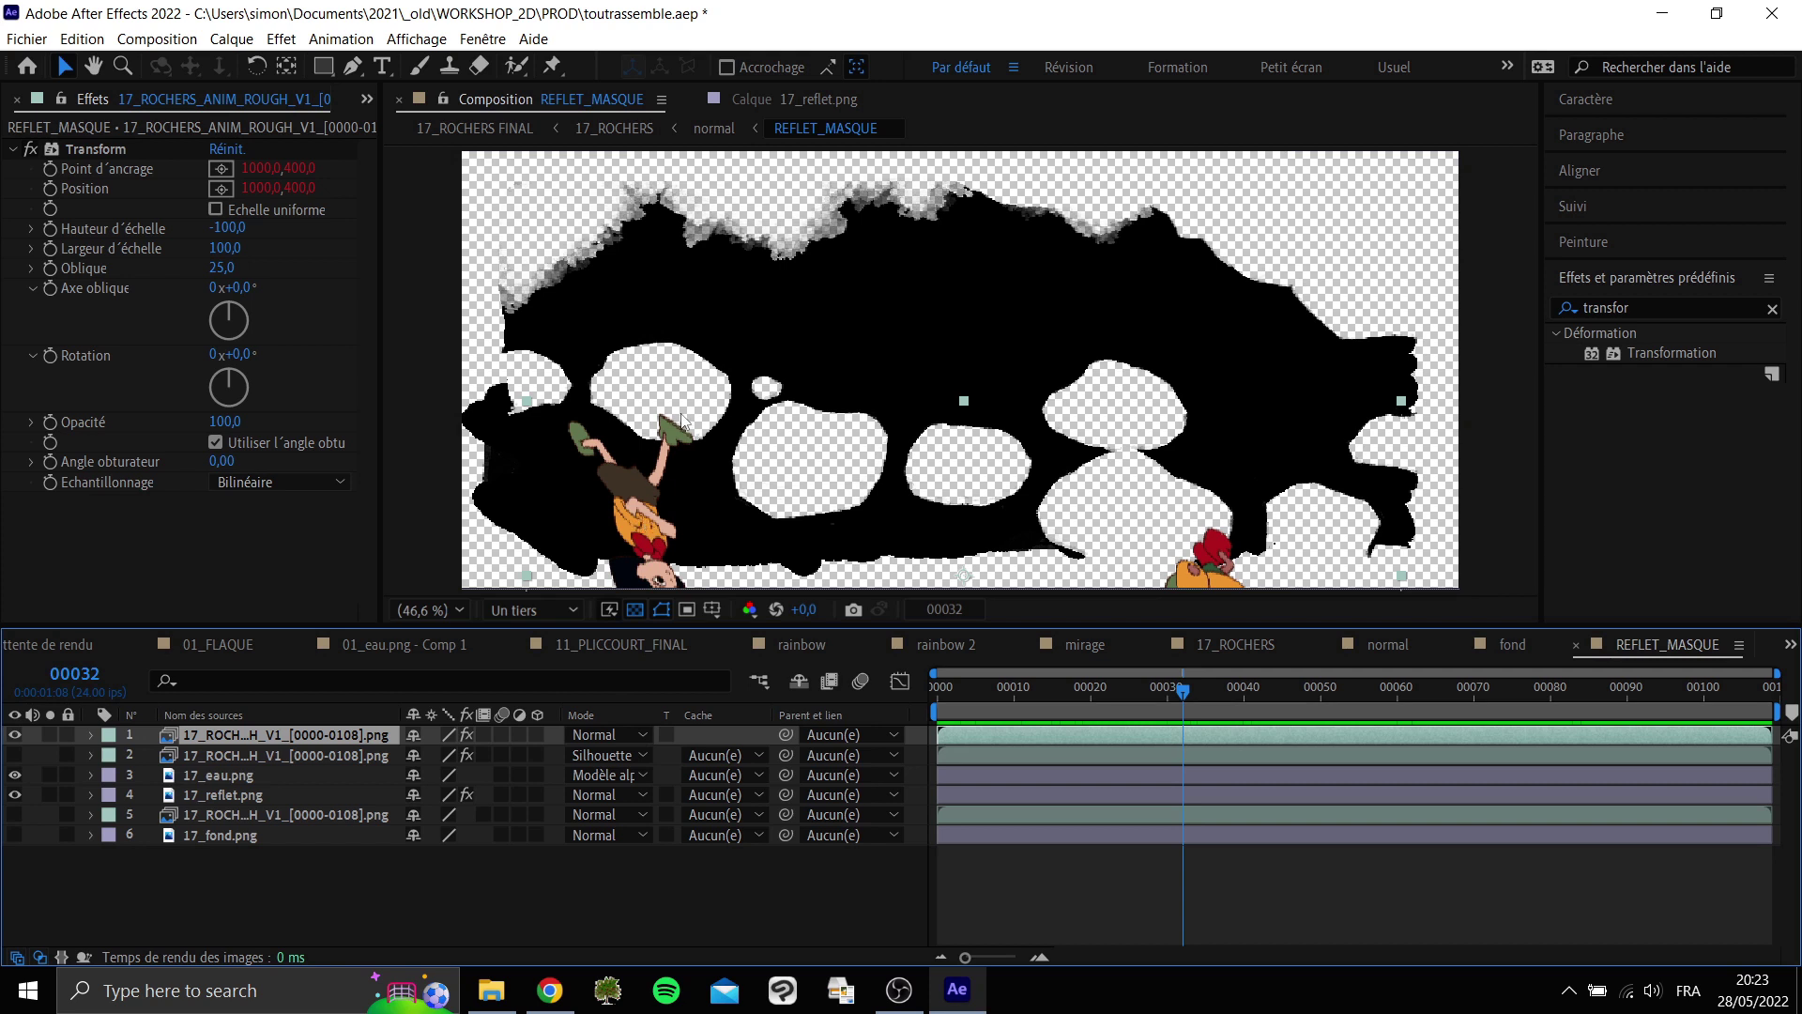
# Try the Silhouette alpha, Ajout alpha and Prémultiplier la luminescence blending modes on layer 1.
pyautogui.click(631, 735)
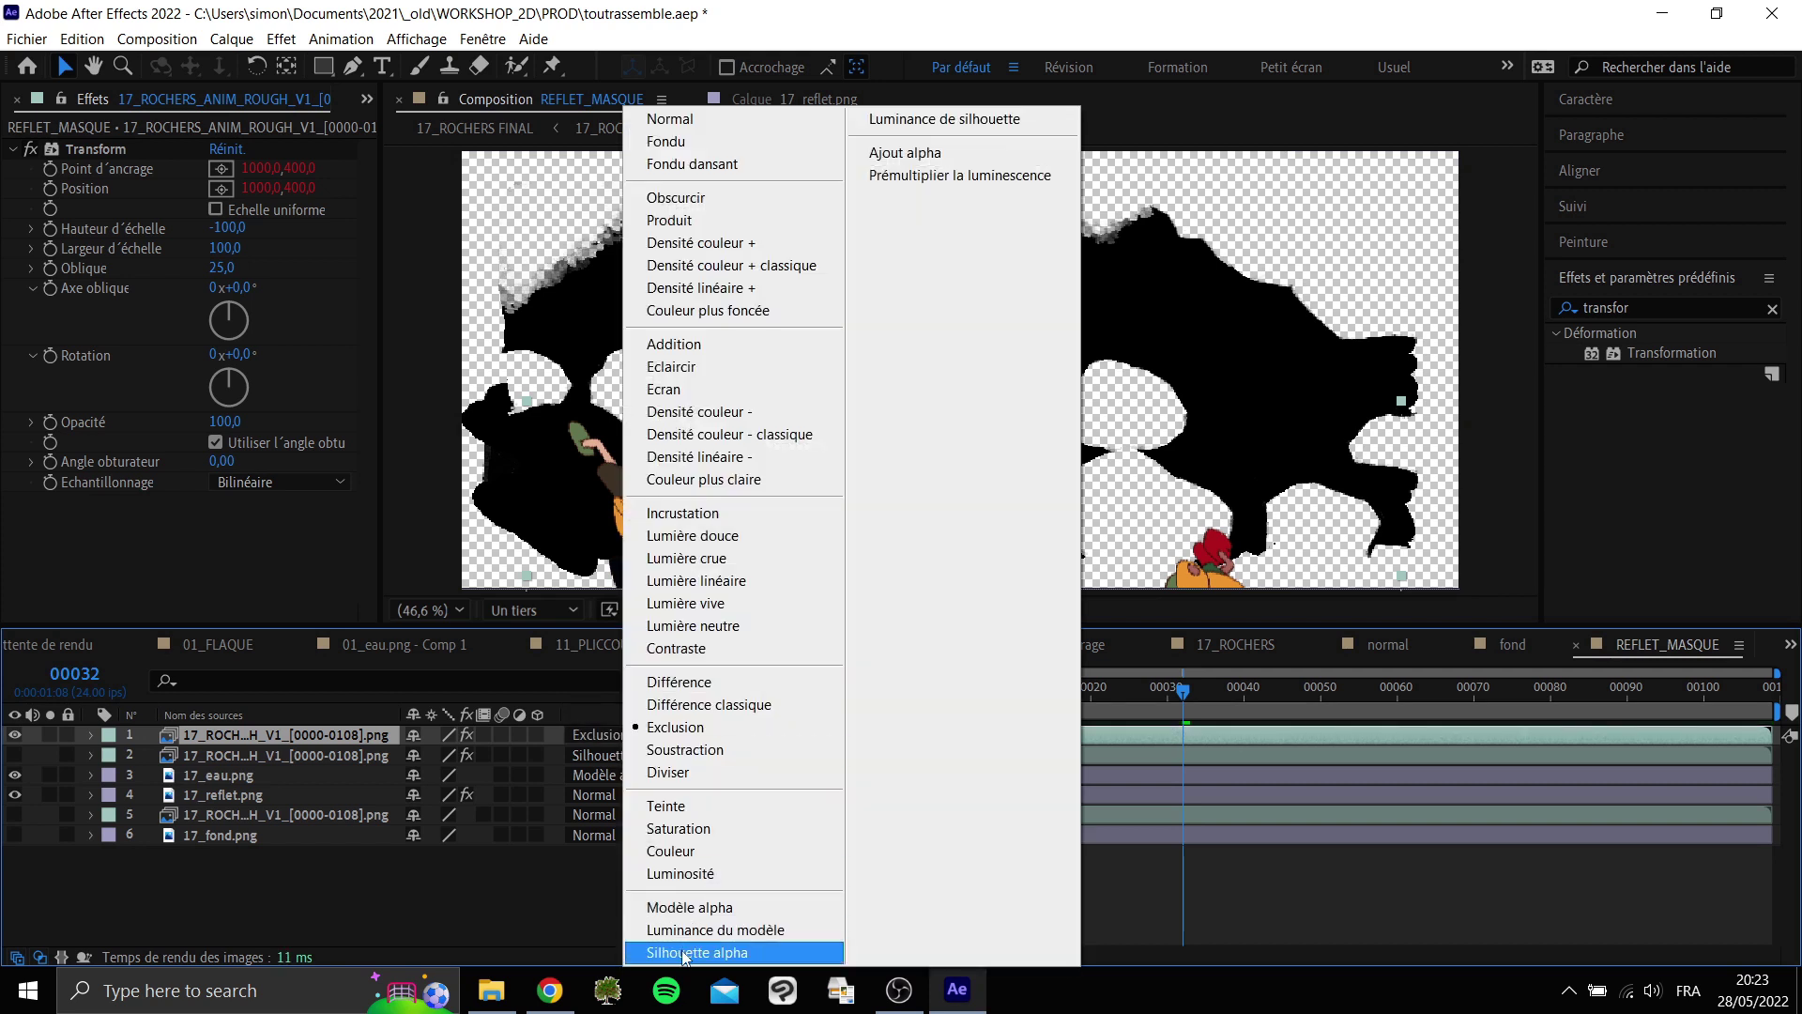
pyautogui.click(713, 954)
pyautogui.click(607, 734)
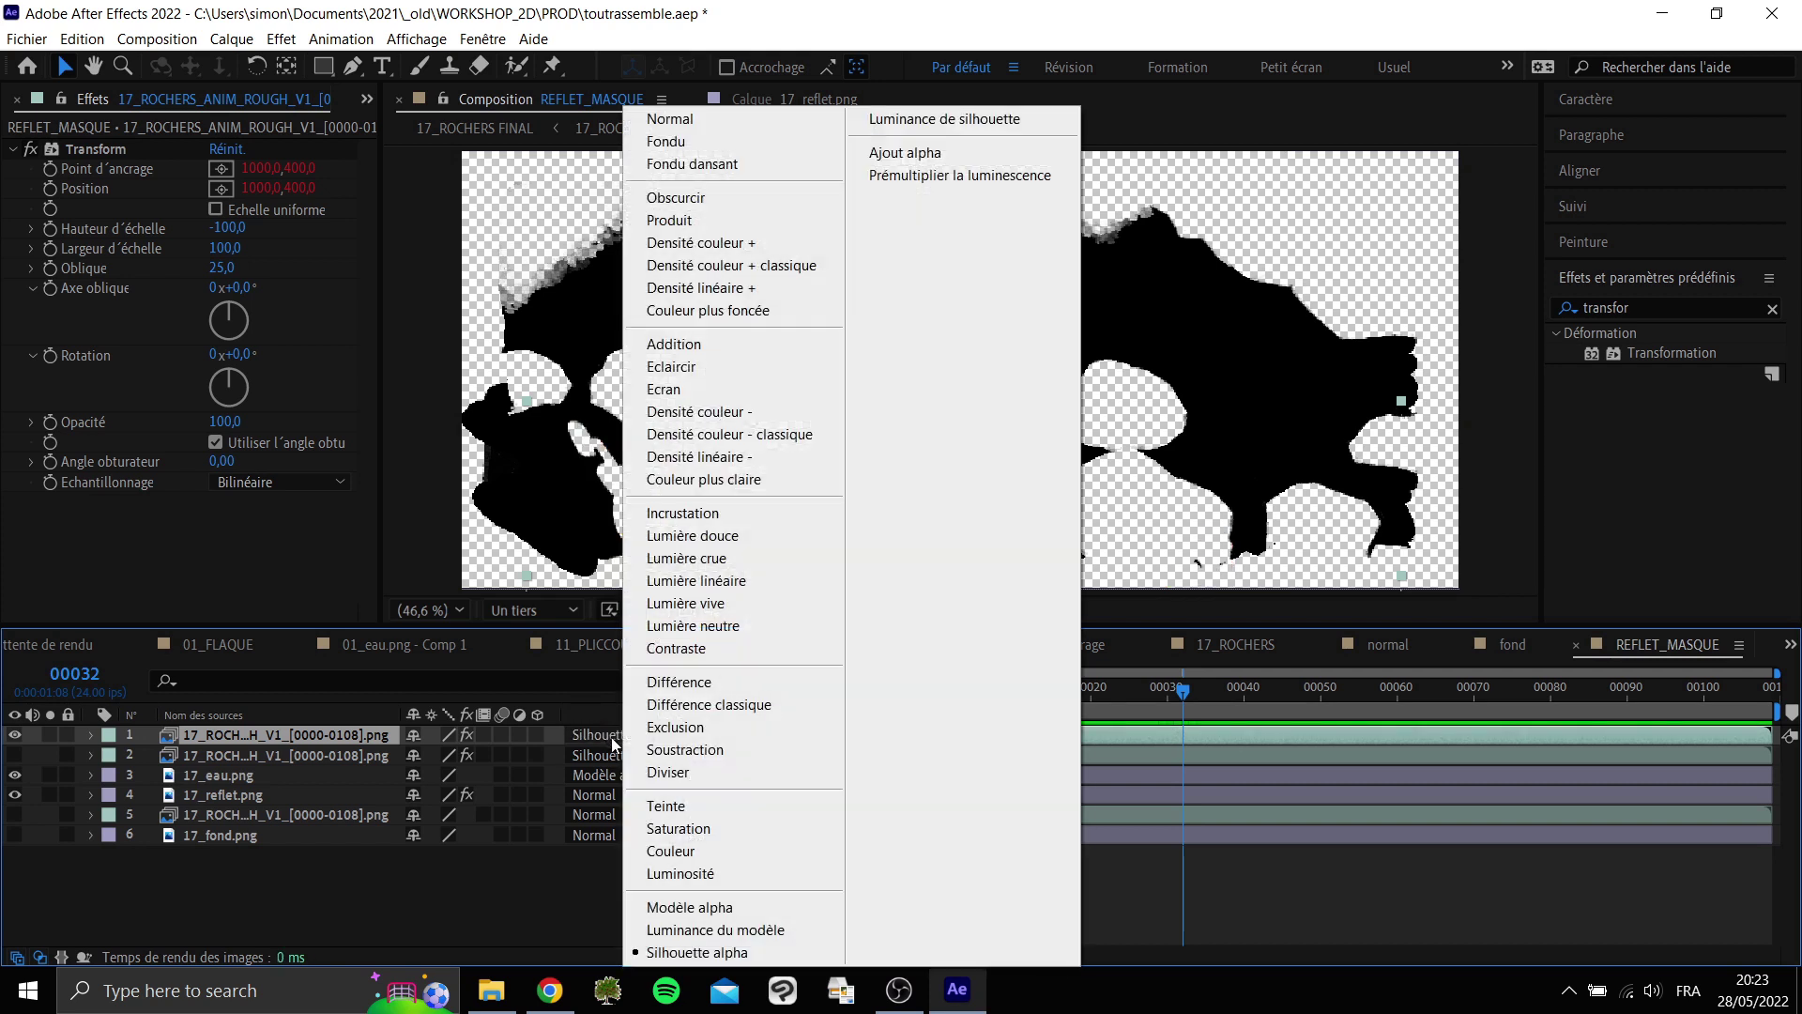
pyautogui.click(915, 152)
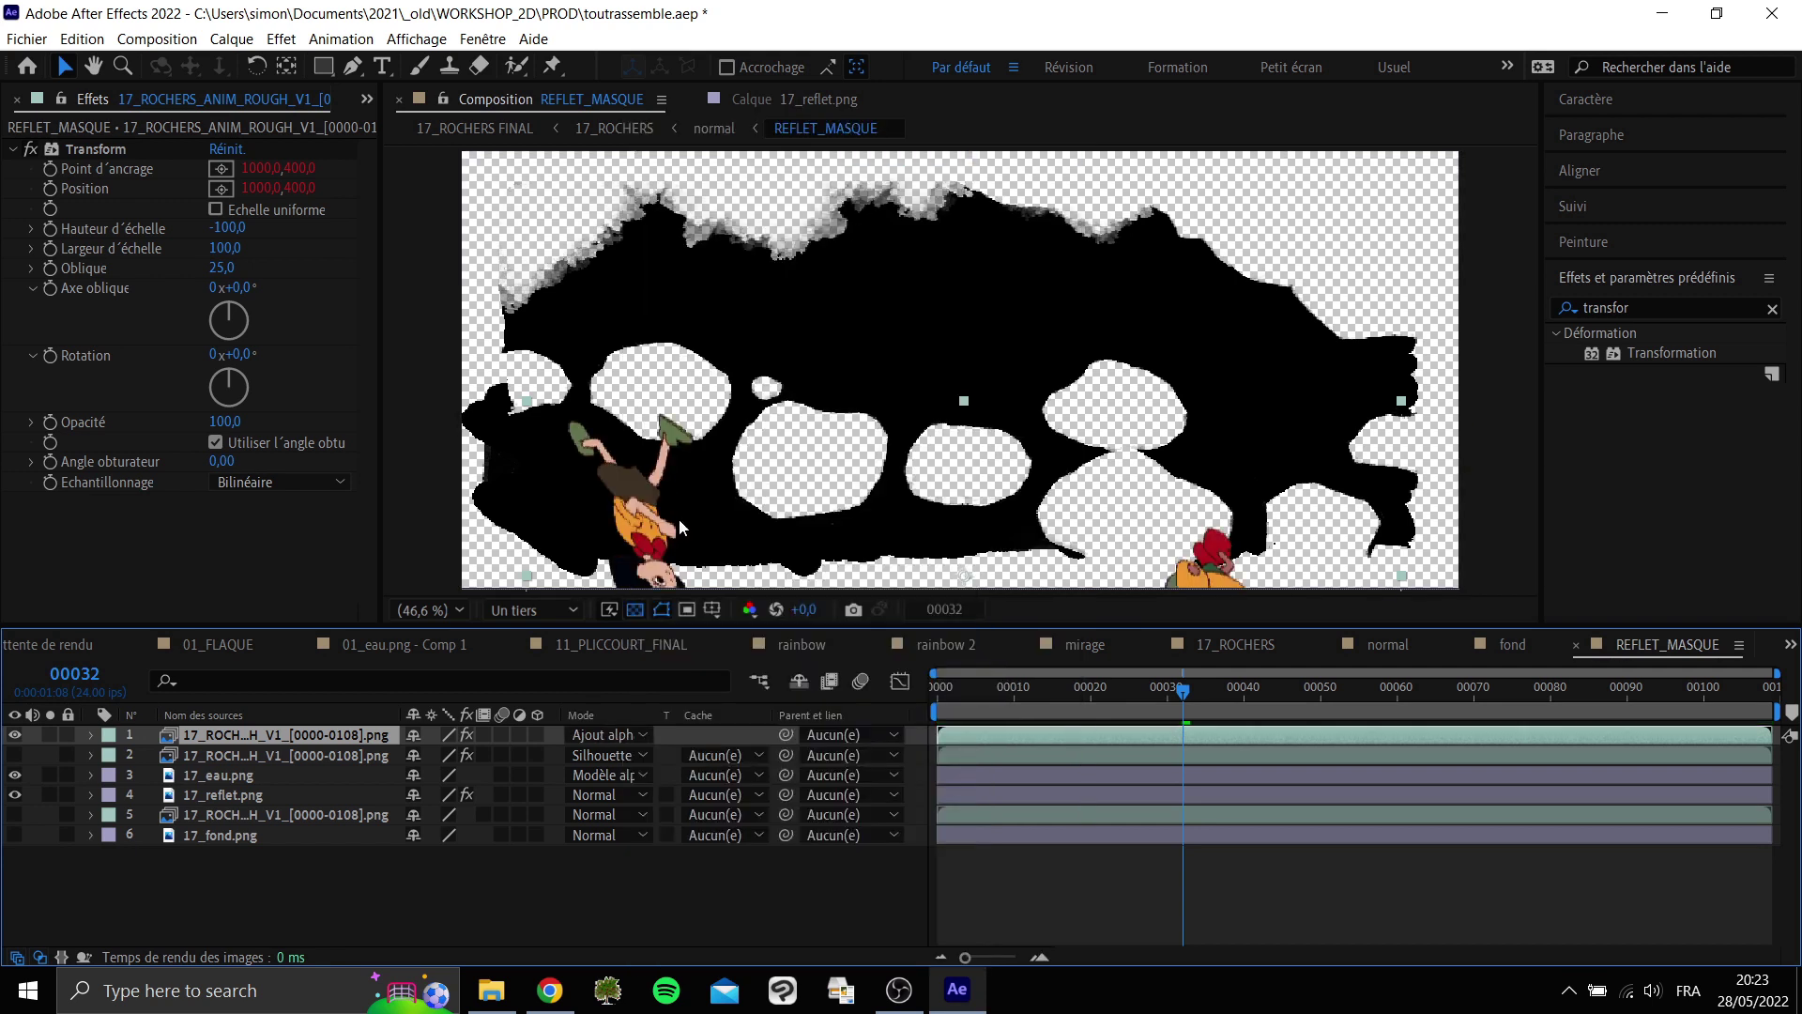
pyautogui.click(650, 738)
pyautogui.click(640, 734)
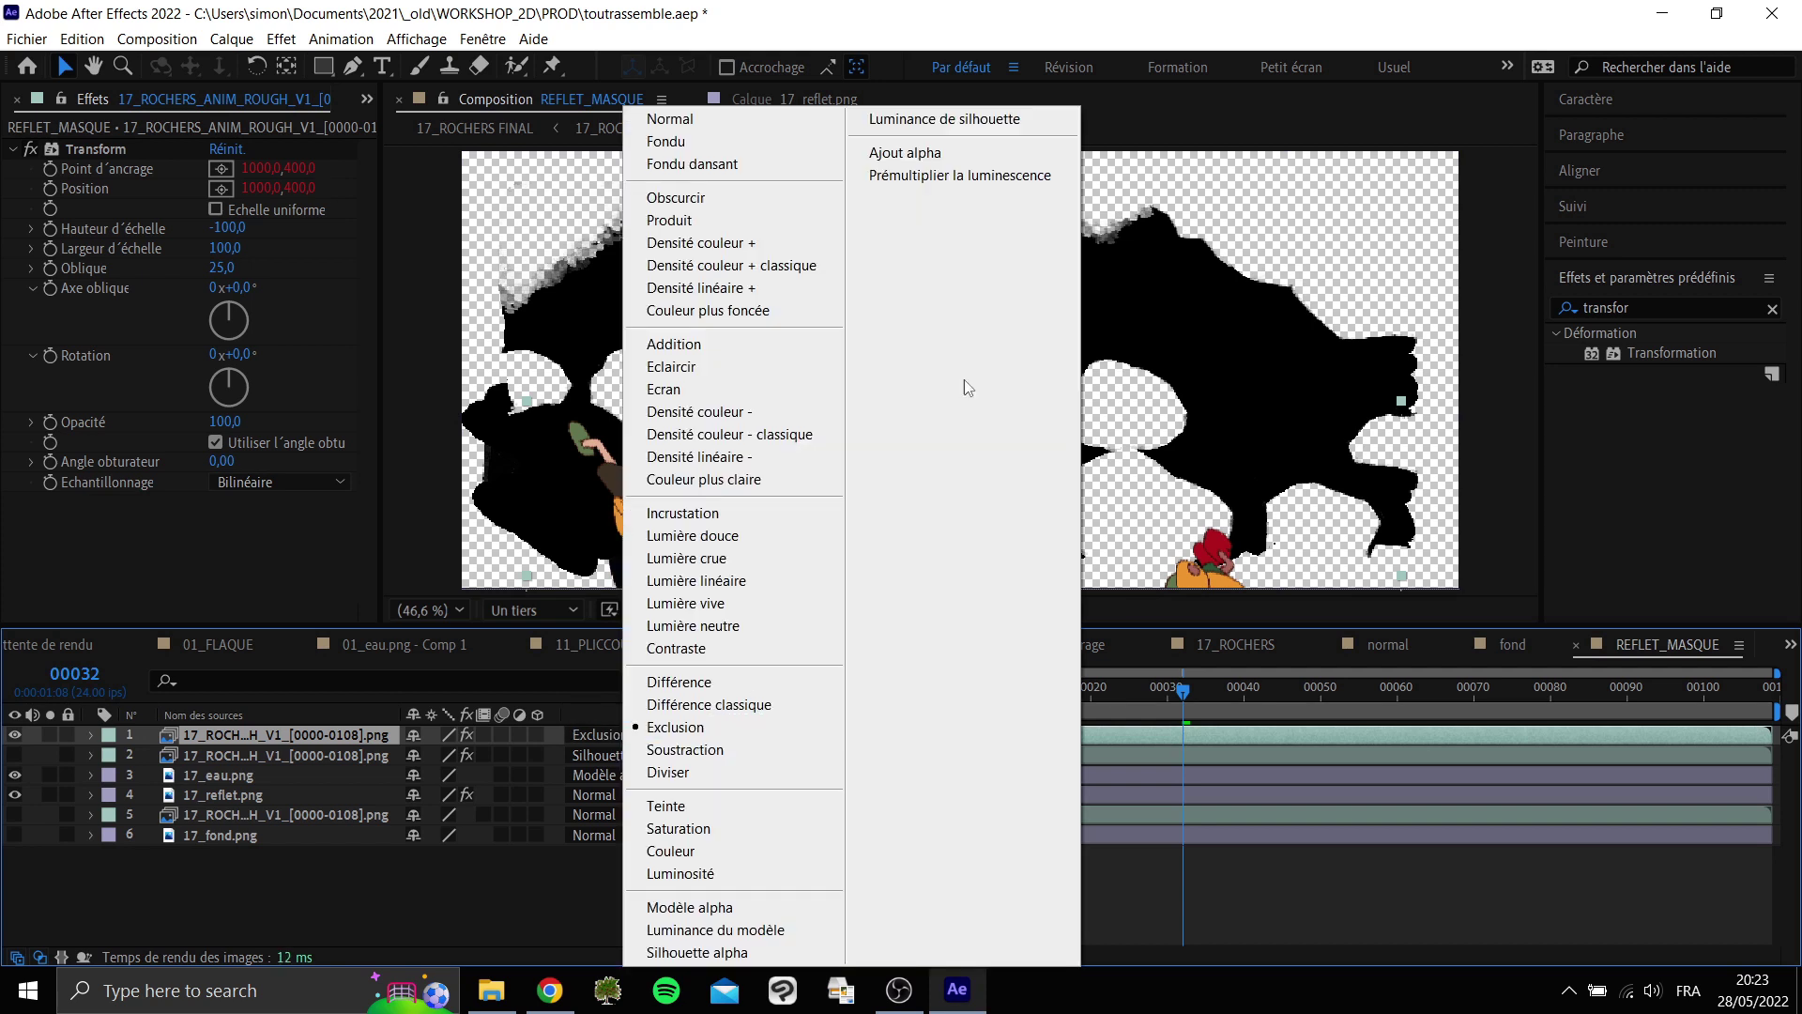
pyautogui.click(1005, 175)
# Set layer 1's blending mode to Silhouette alpha and play the REFLET_MASQUE composition from frame 10.
pyautogui.click(620, 736)
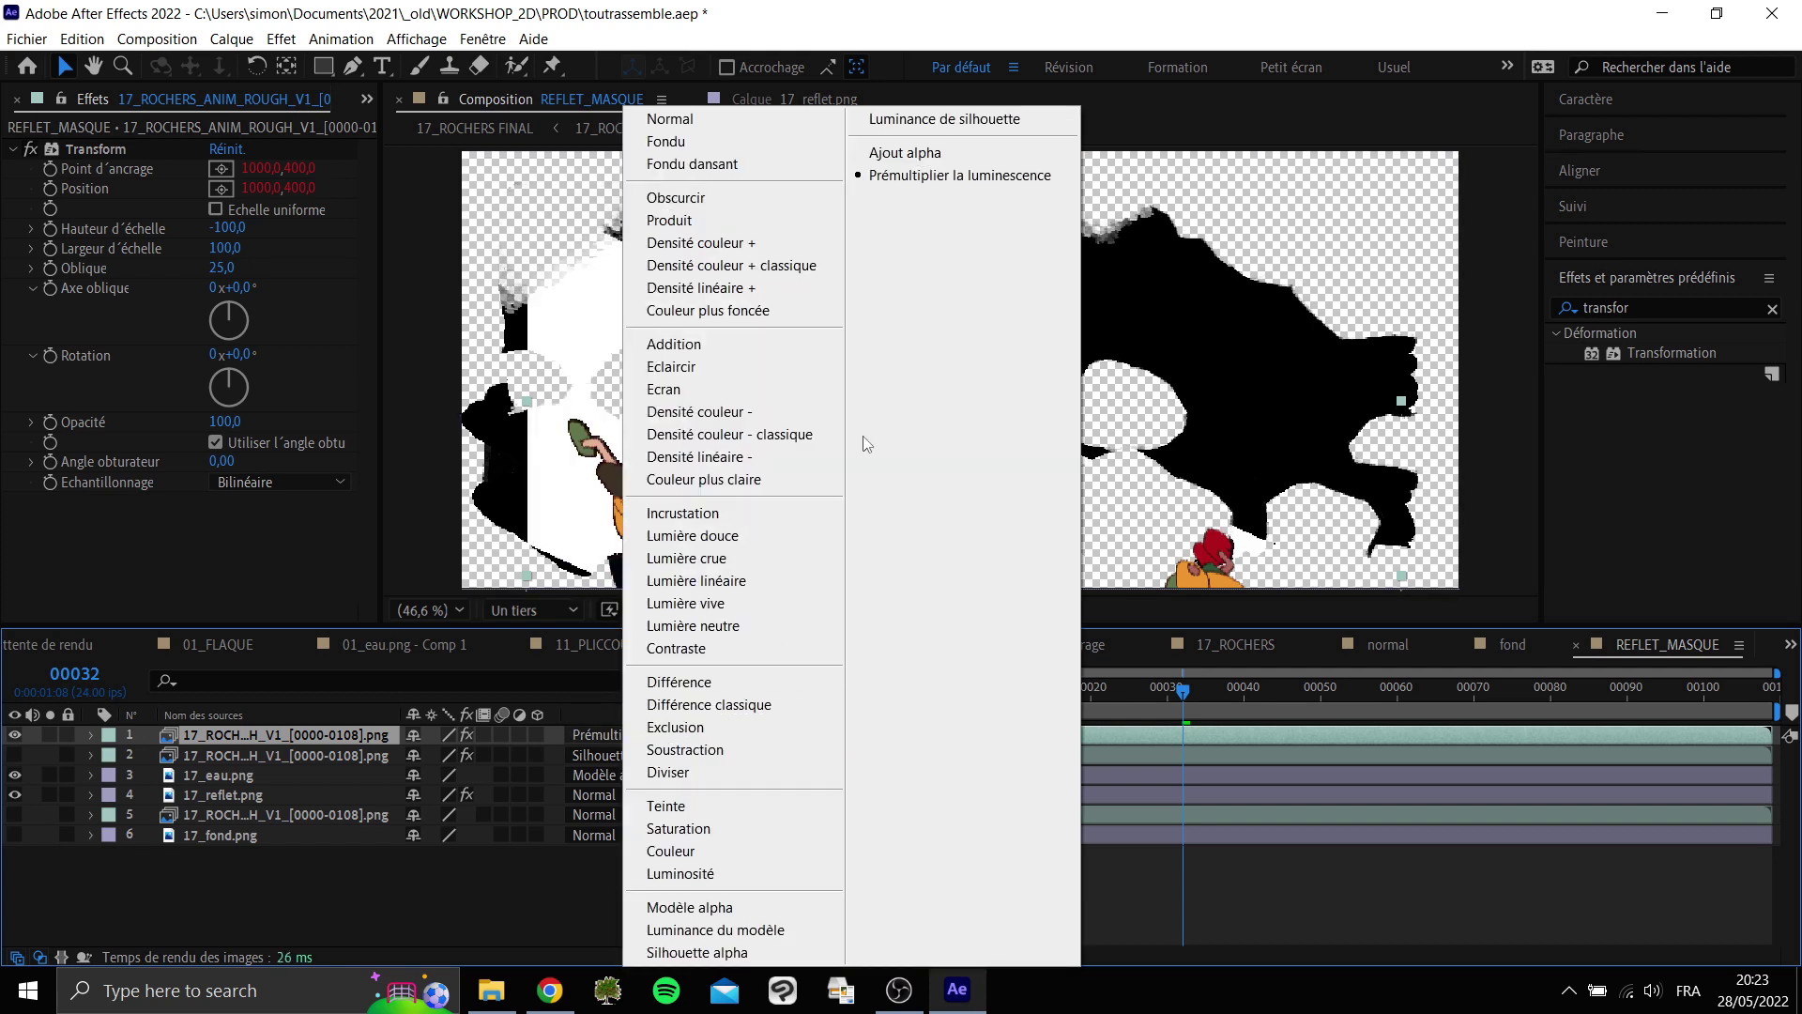
pyautogui.click(708, 952)
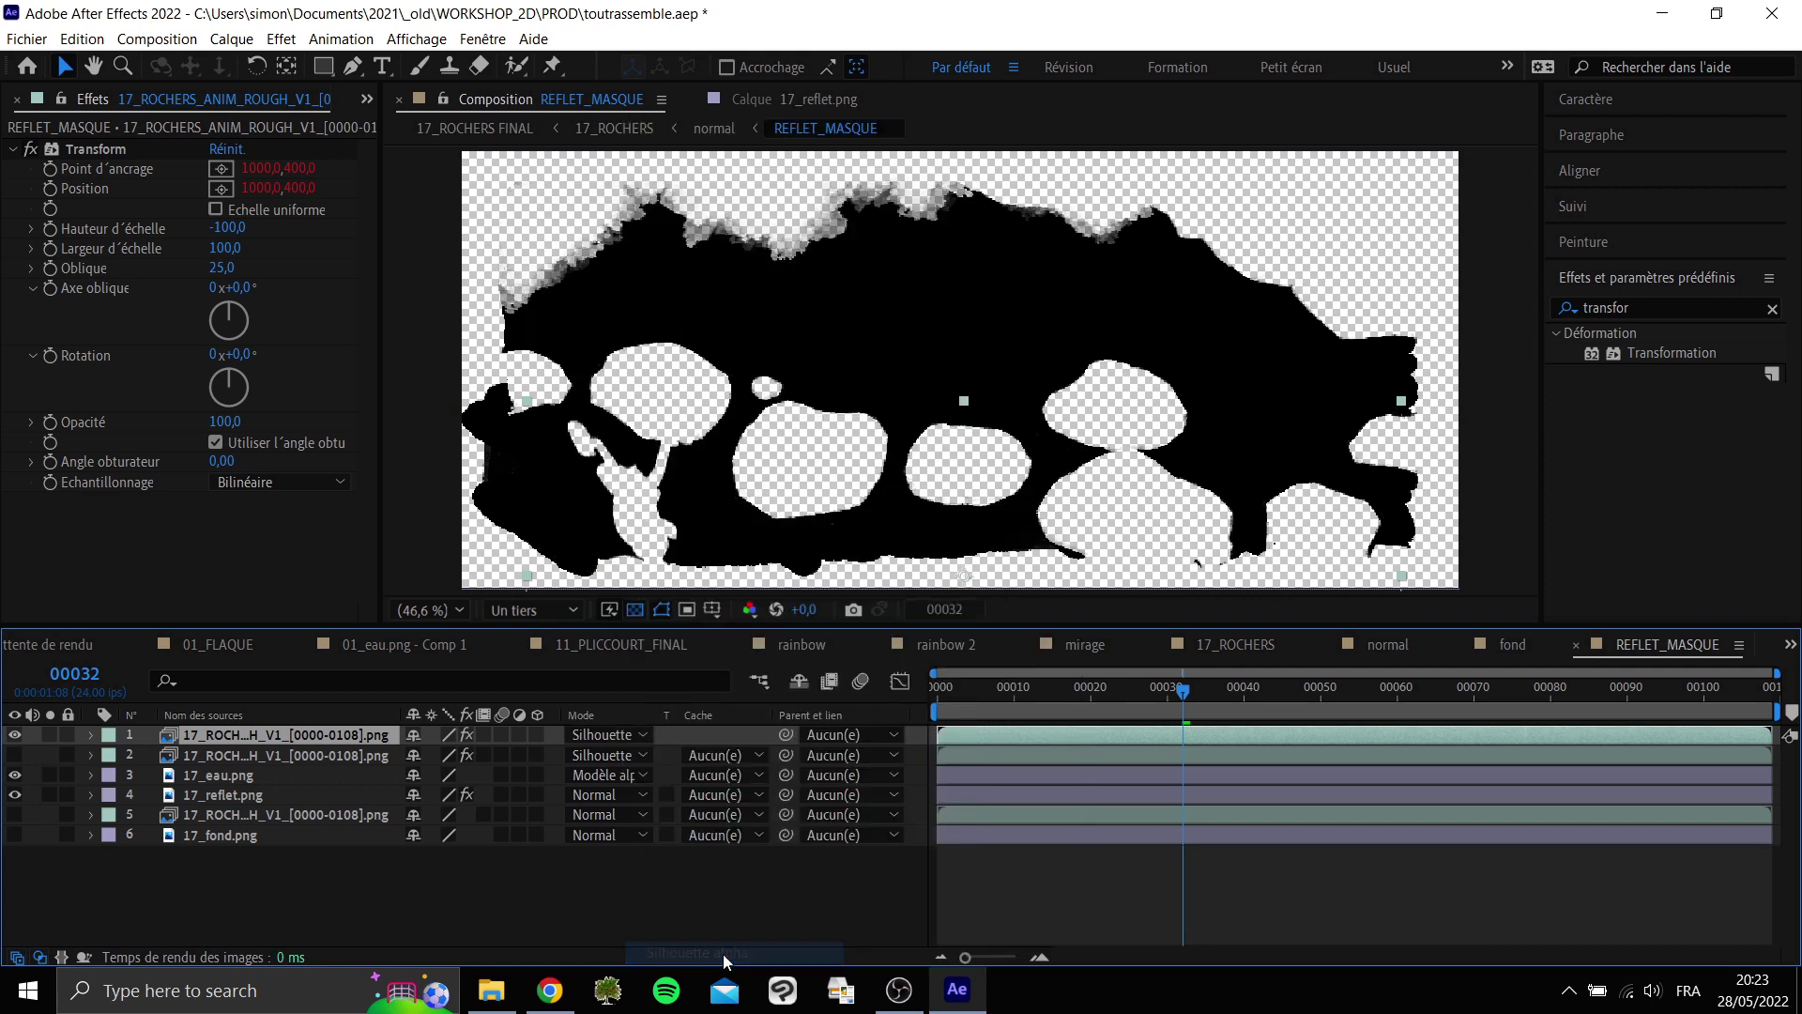
pyautogui.click(1015, 686)
pyautogui.press('space')
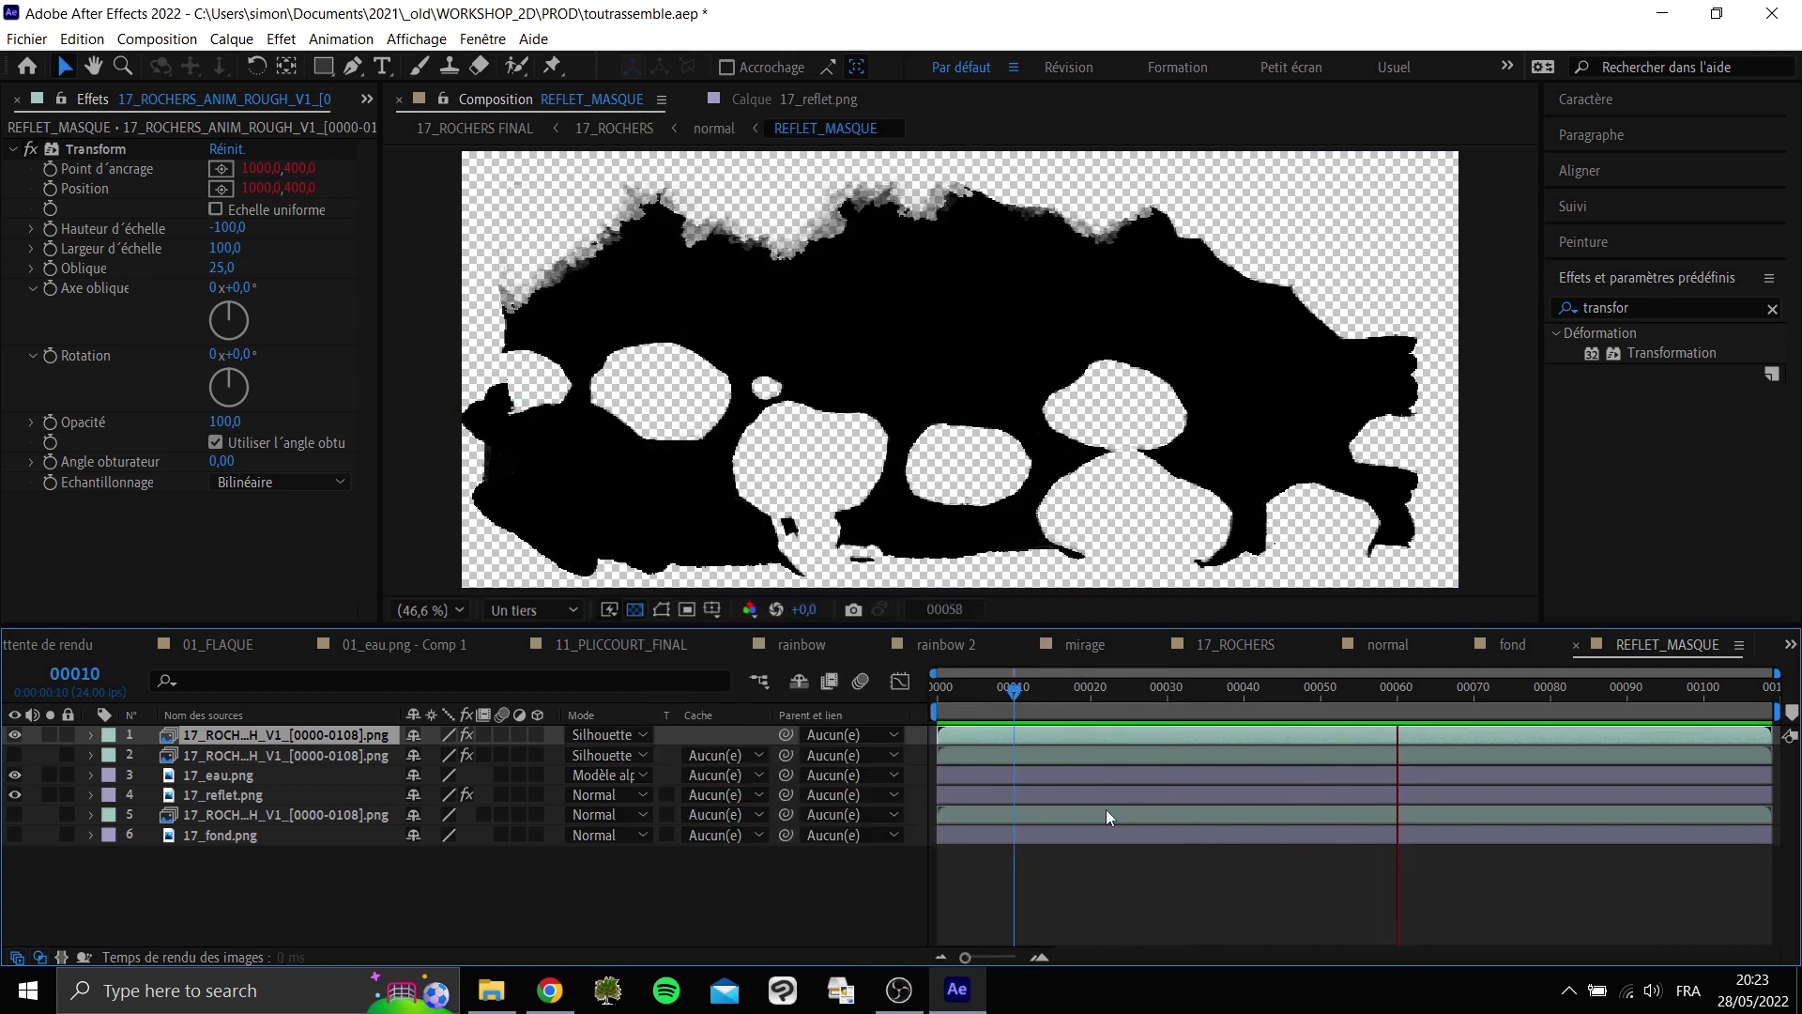
# Scrub REFLET_MASQUE to frame 37 and step through the surrounding frames to examine the character cutouts in the matte.
pyautogui.moveTo(1010, 690); pyautogui.dragTo(1221, 723)
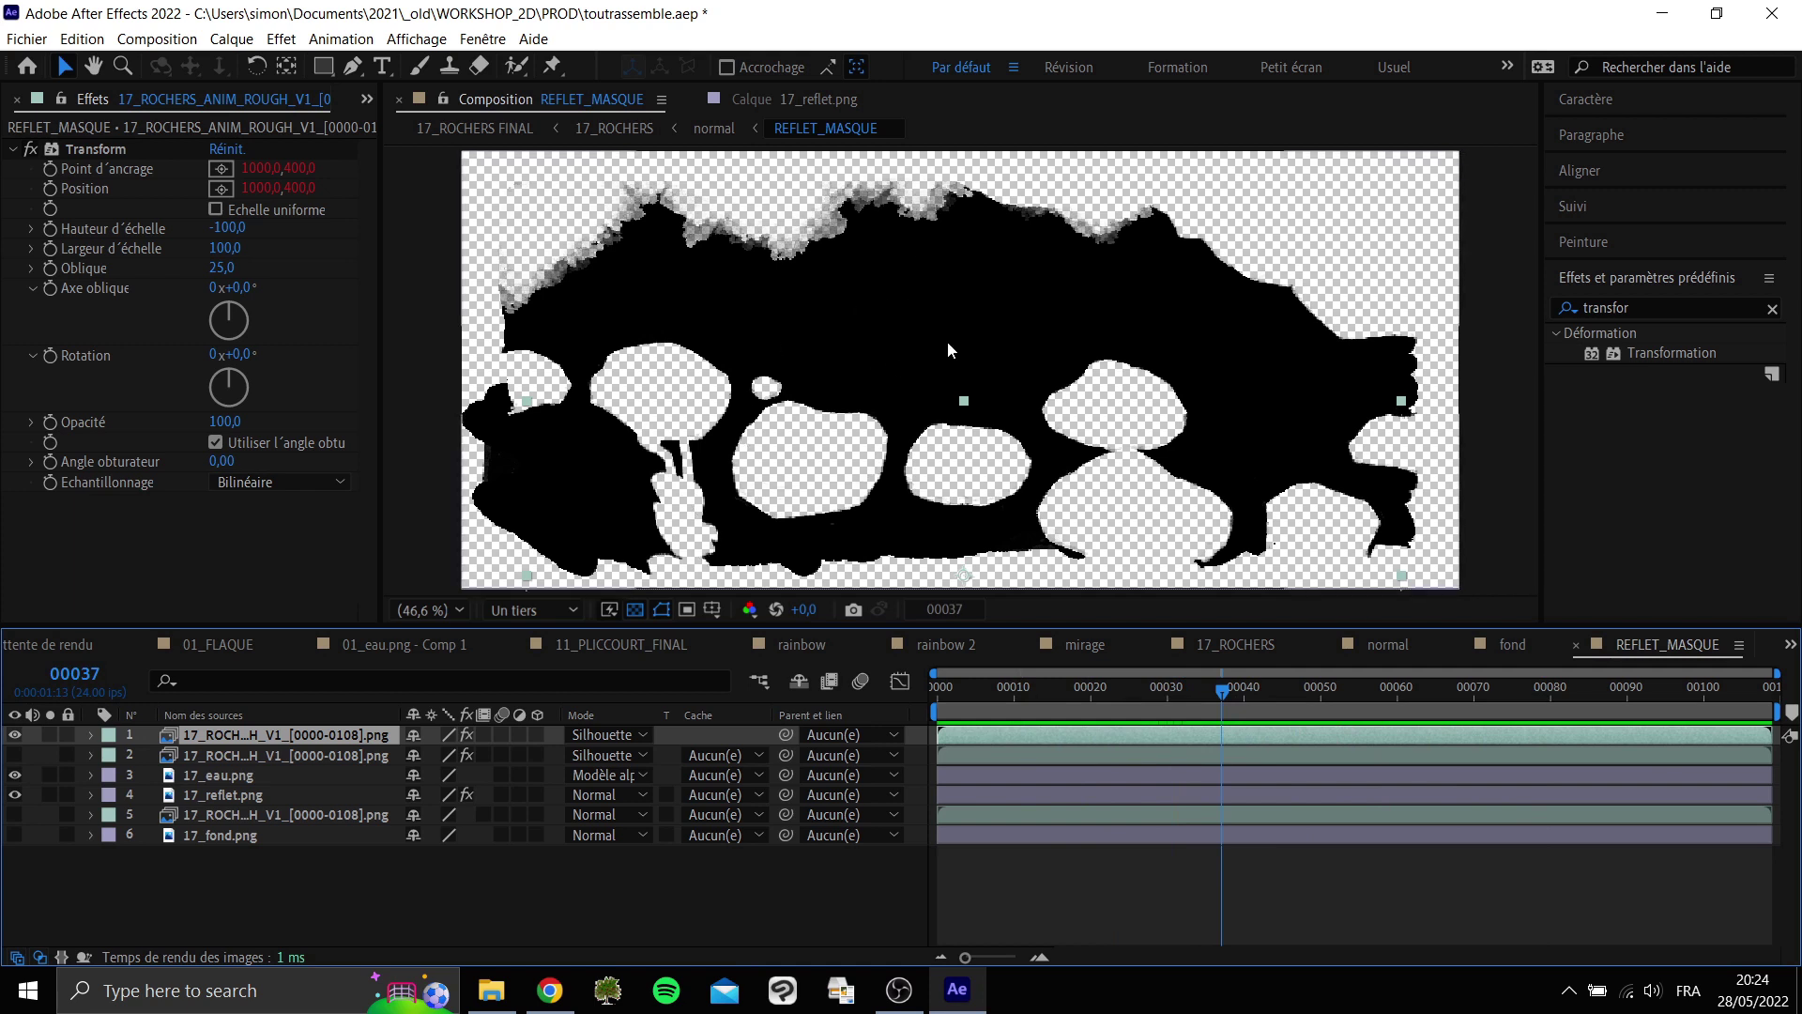
pyautogui.press('pagedown')
pyautogui.press('pagedown')
pyautogui.press('pagedown')
pyautogui.press('pagedown')
pyautogui.press('pagedown')
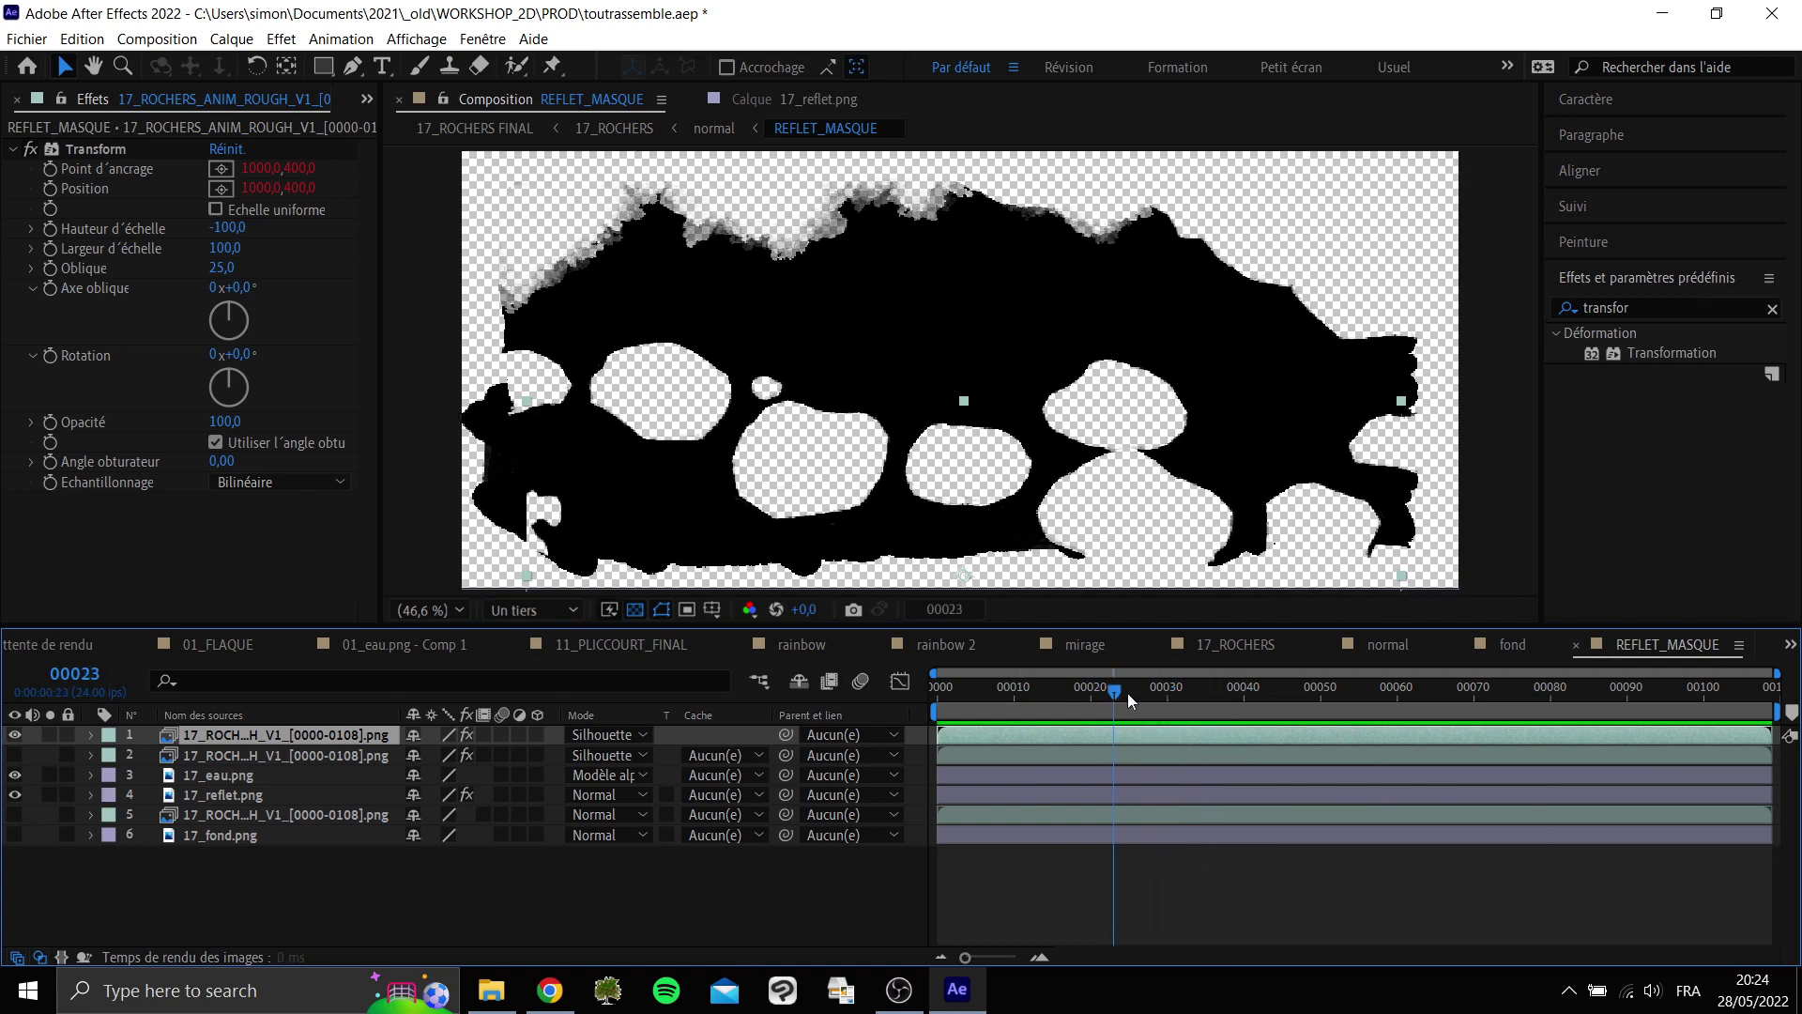
# Switch to the normal composition and play the shot from frame 33.
pyautogui.press('Tab')
pyautogui.click(892, 471)
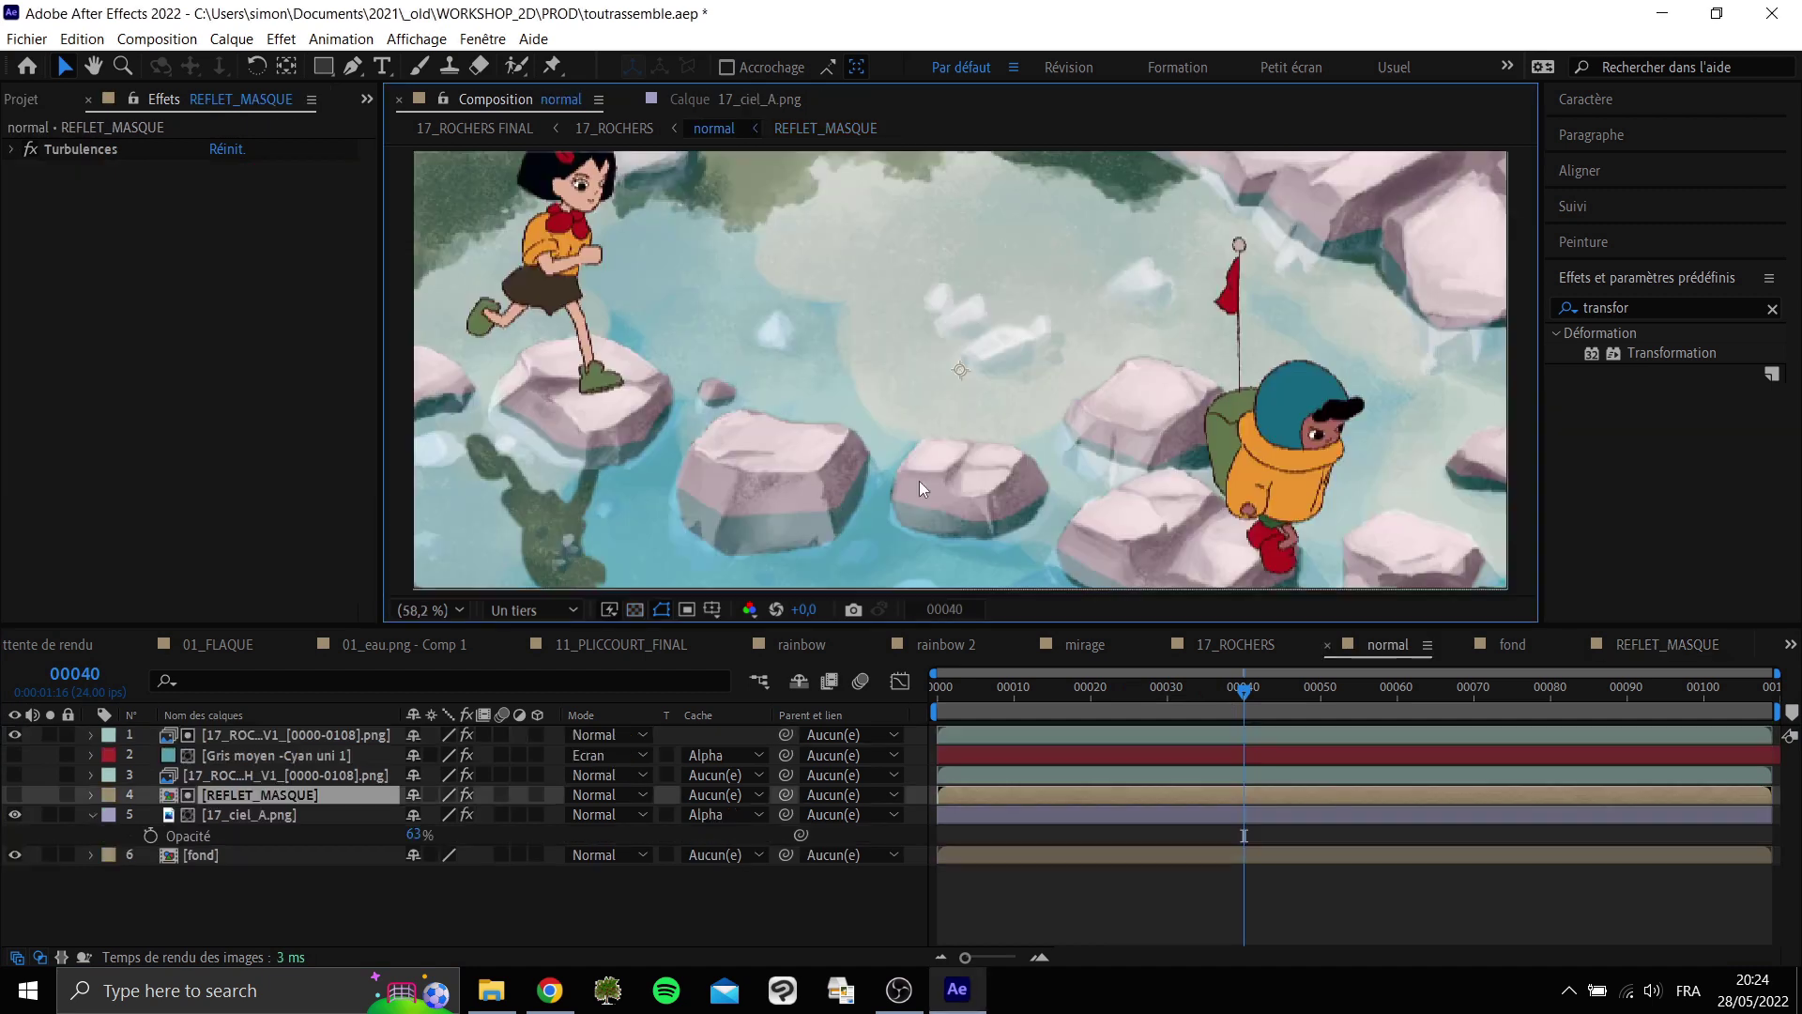
pyautogui.click(1313, 688)
pyautogui.moveTo(1338, 693); pyautogui.dragTo(1190, 690)
pyautogui.press('space')
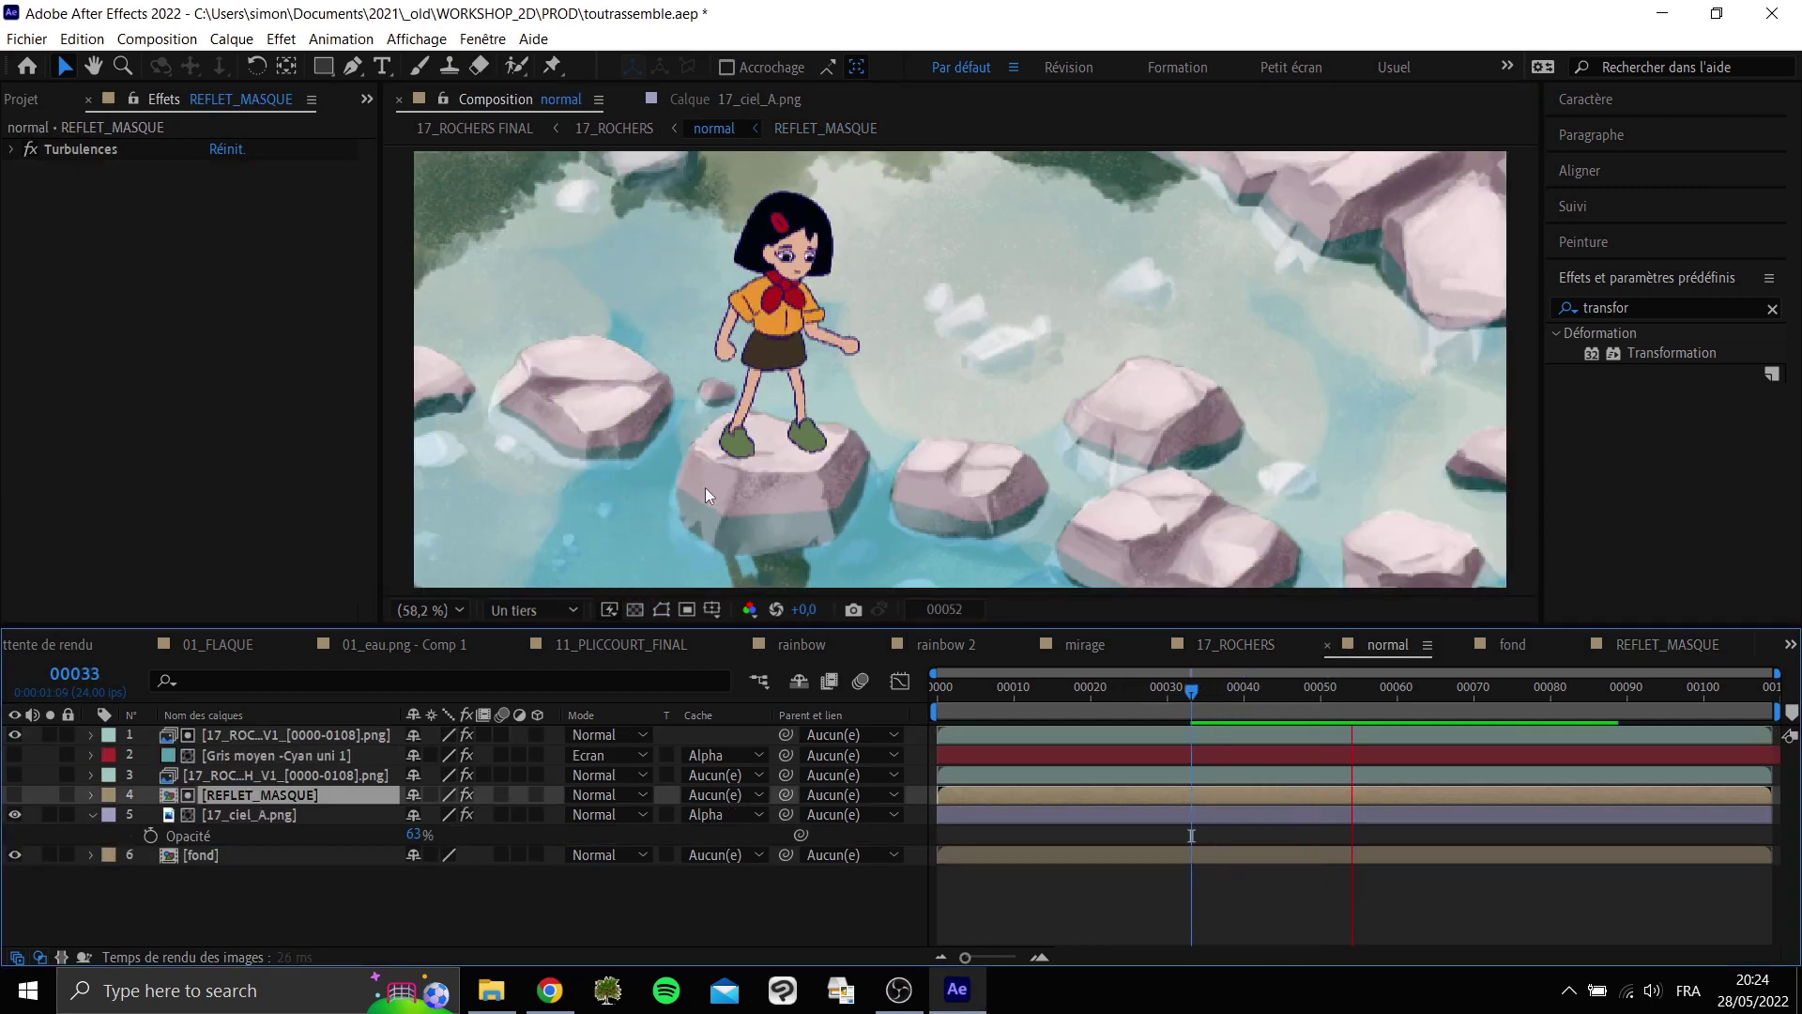
# Play the normal composition from frame 7 and scrub through the shot to frame 85.
pyautogui.click(991, 690)
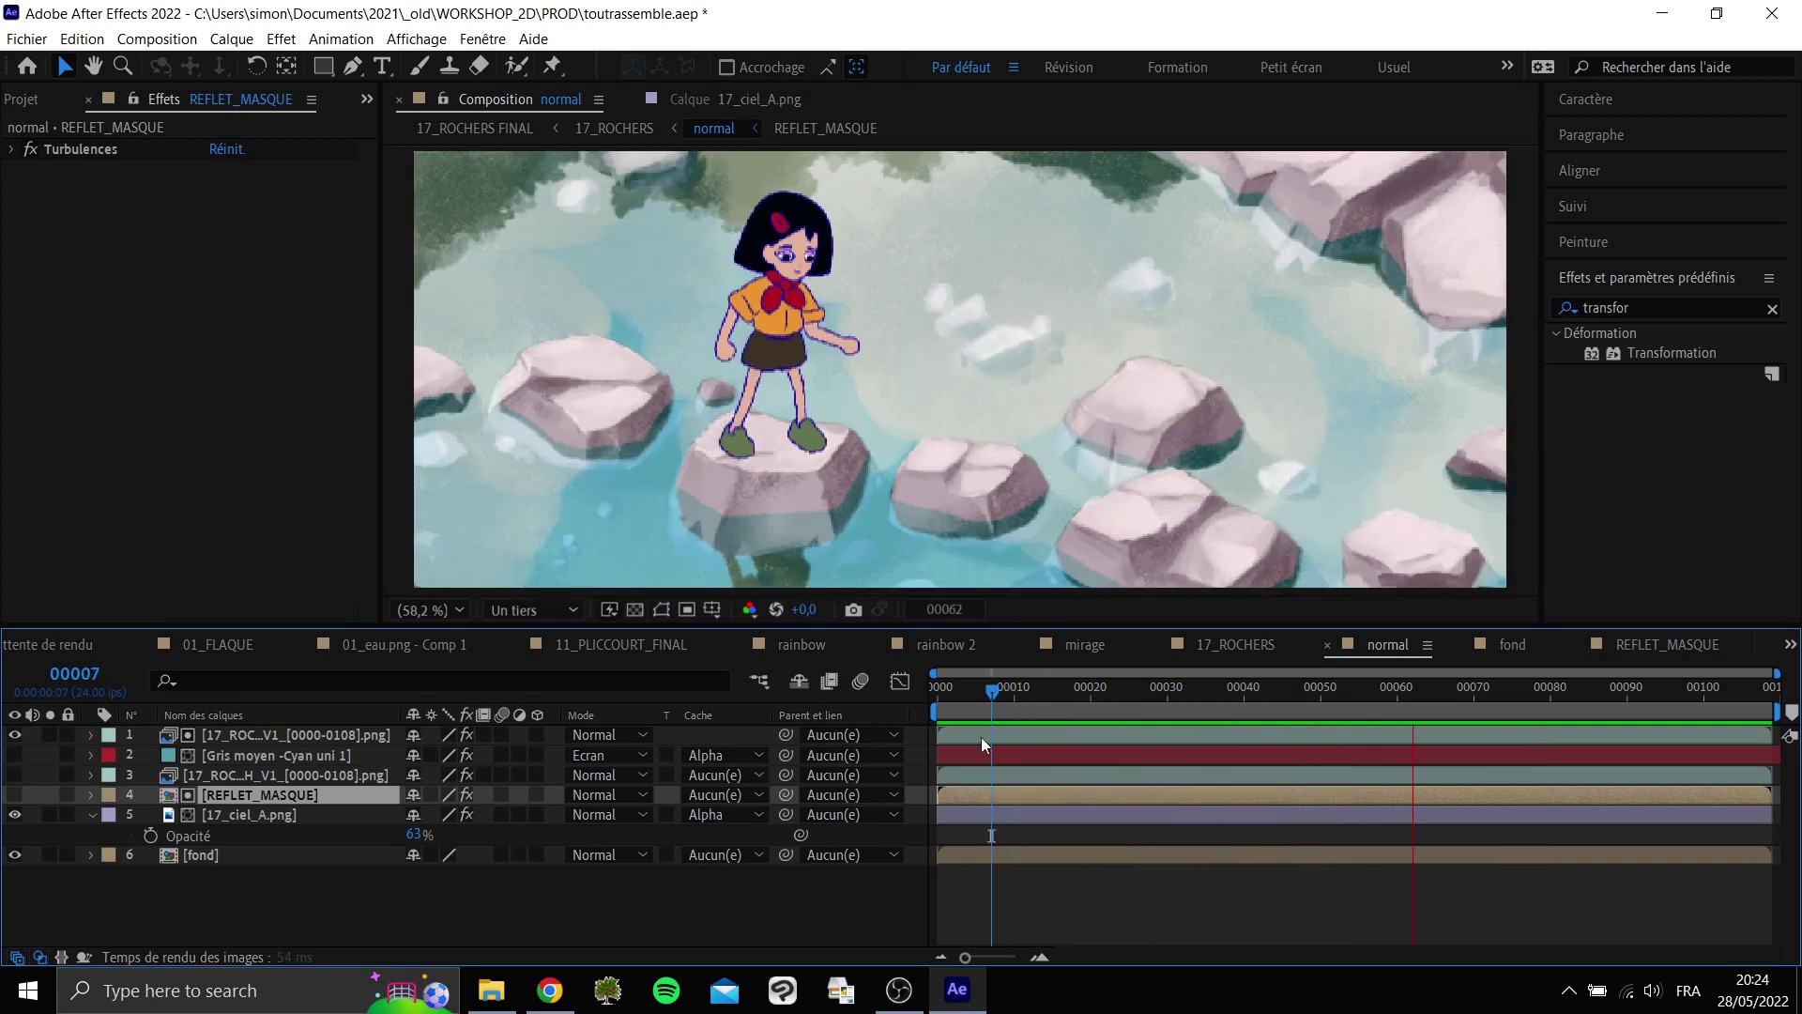
pyautogui.press('space')
pyautogui.press('Tab')
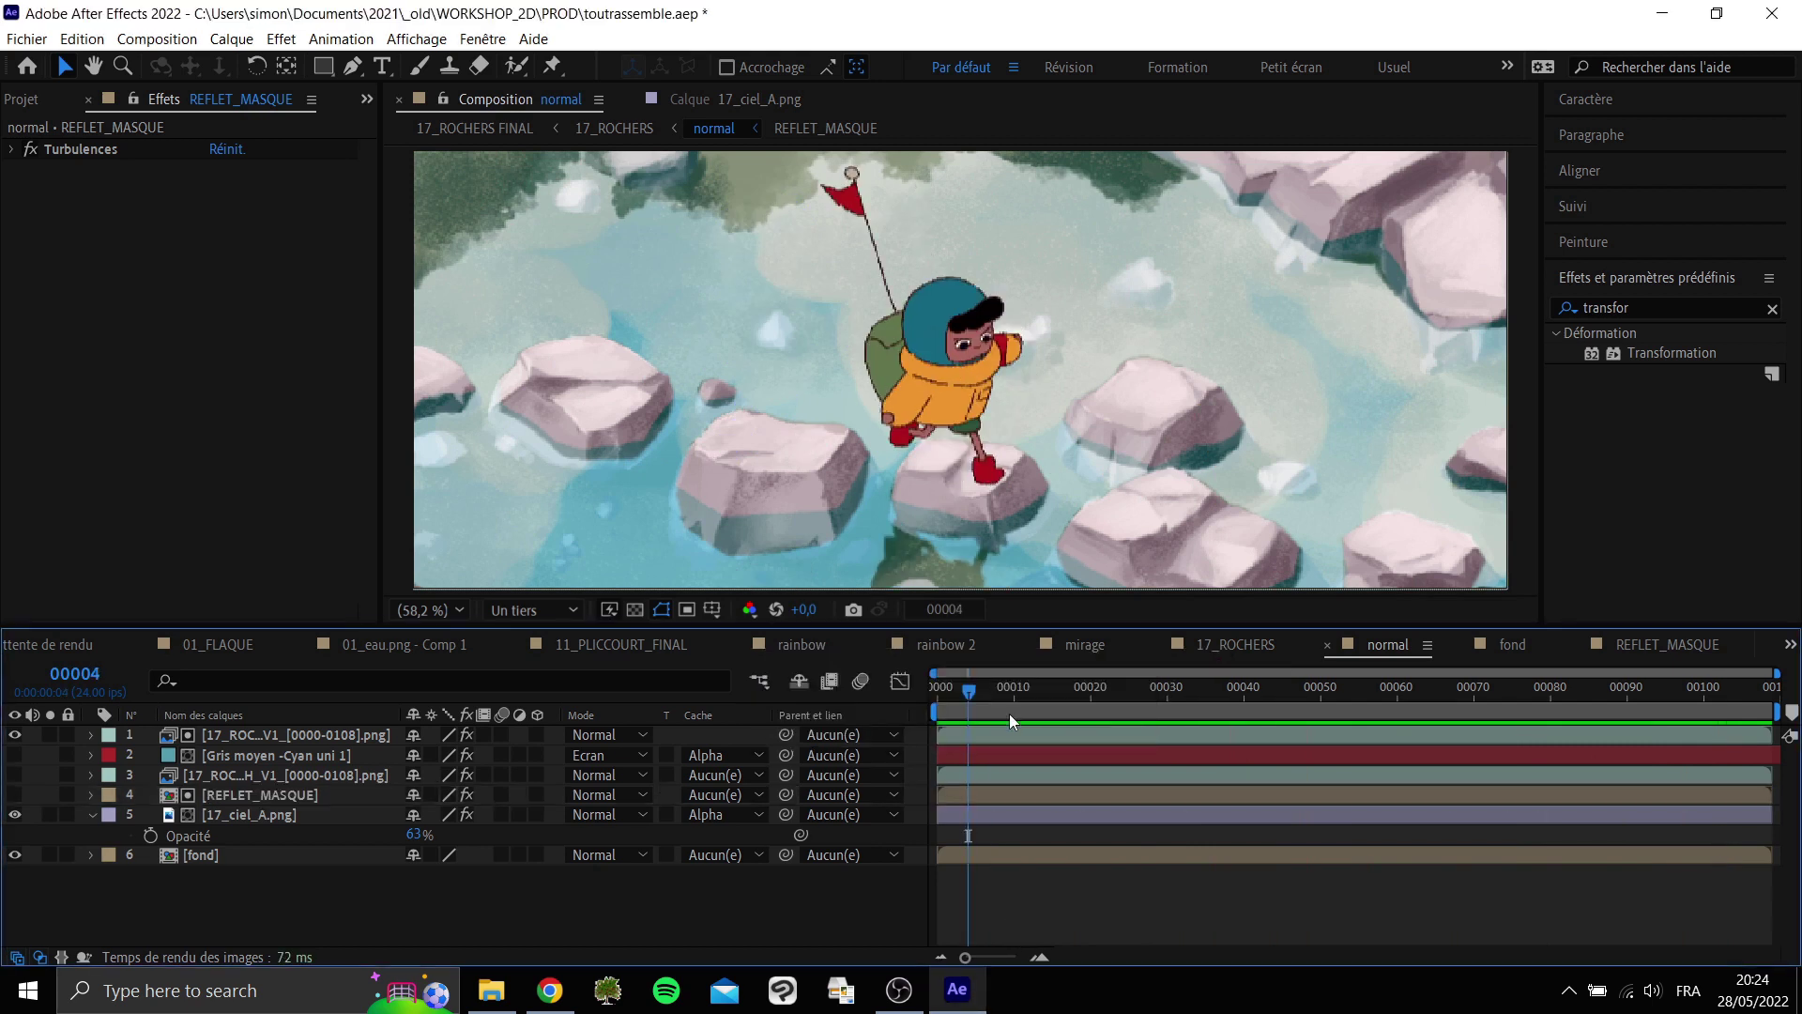
pyautogui.moveTo(1140, 695); pyautogui.dragTo(1589, 686)
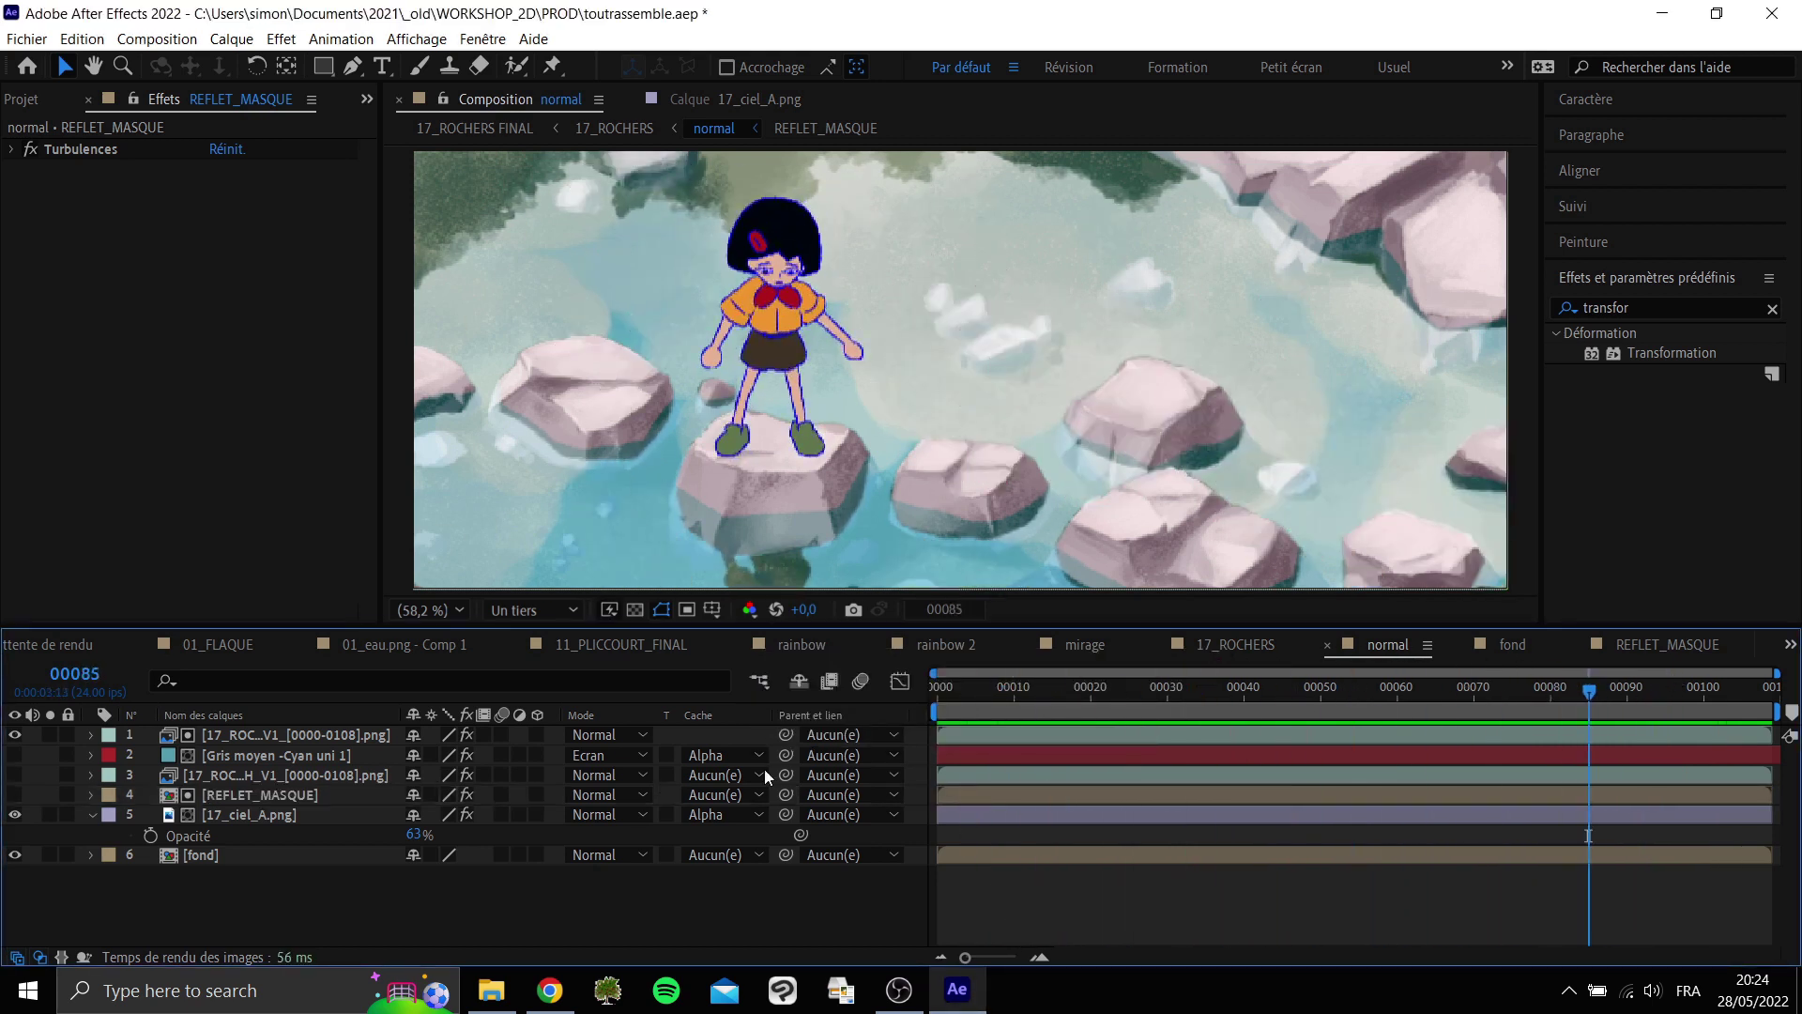
# Switch to the mirage composition and play it from frame 13.
pyautogui.click(19, 741)
pyautogui.press('Tab')
pyautogui.click(986, 765)
pyautogui.moveTo(978, 695); pyautogui.dragTo(1038, 699)
pyautogui.press('Tab')
pyautogui.click(1188, 704)
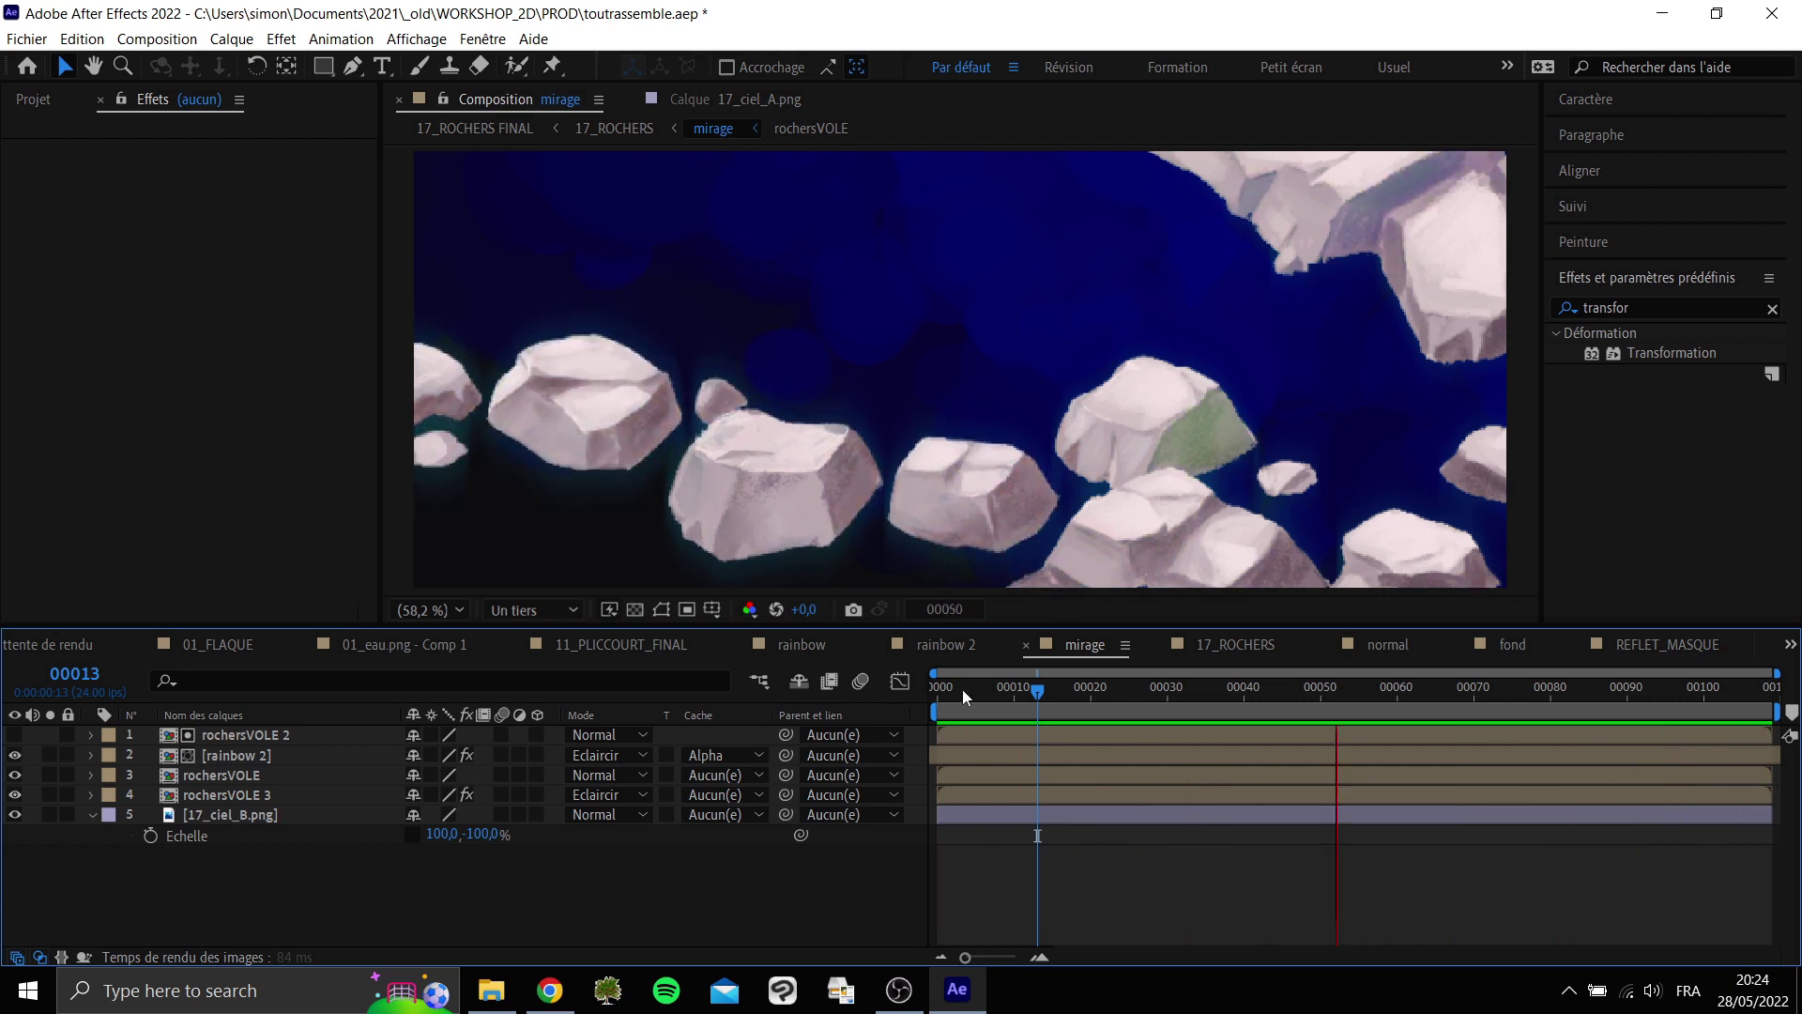
# Hide the 17_ciel_B.png, rochersVOLE and rochersVOLE 3 layers and play the rainbow 2 layer alone from frame 0.
pyautogui.click(14, 813)
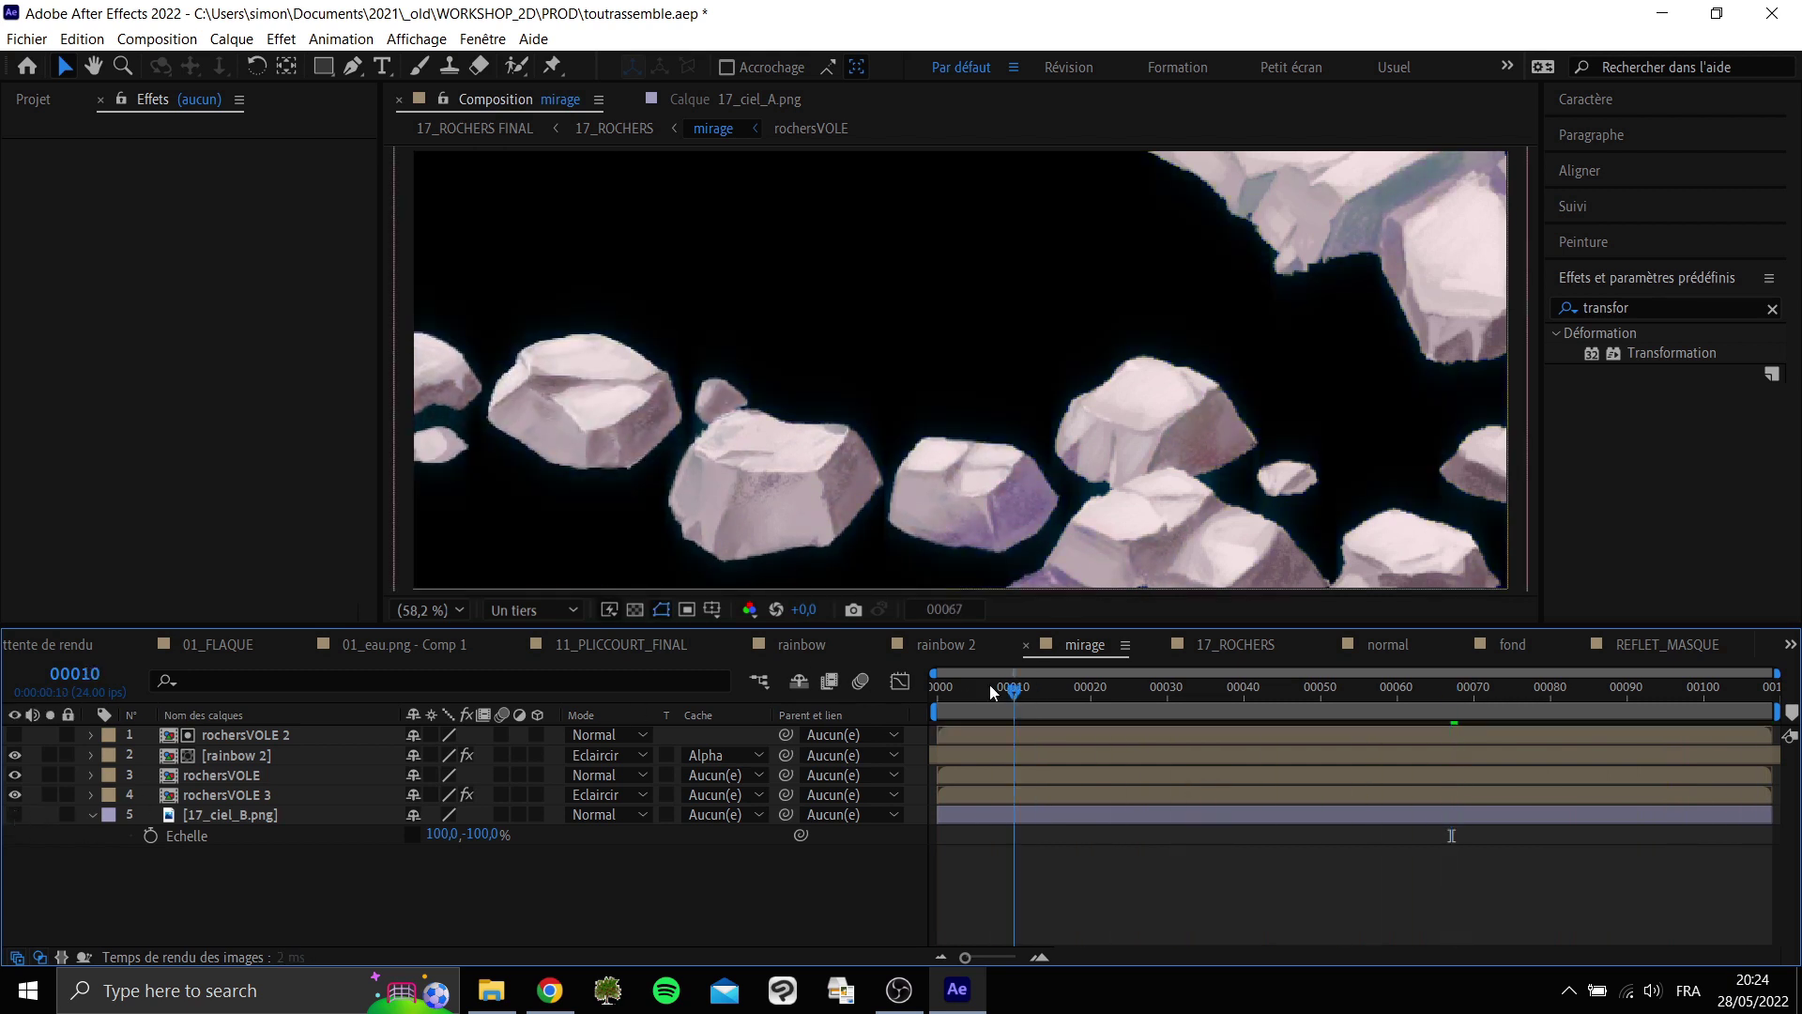
pyautogui.press('space')
pyautogui.click(189, 757)
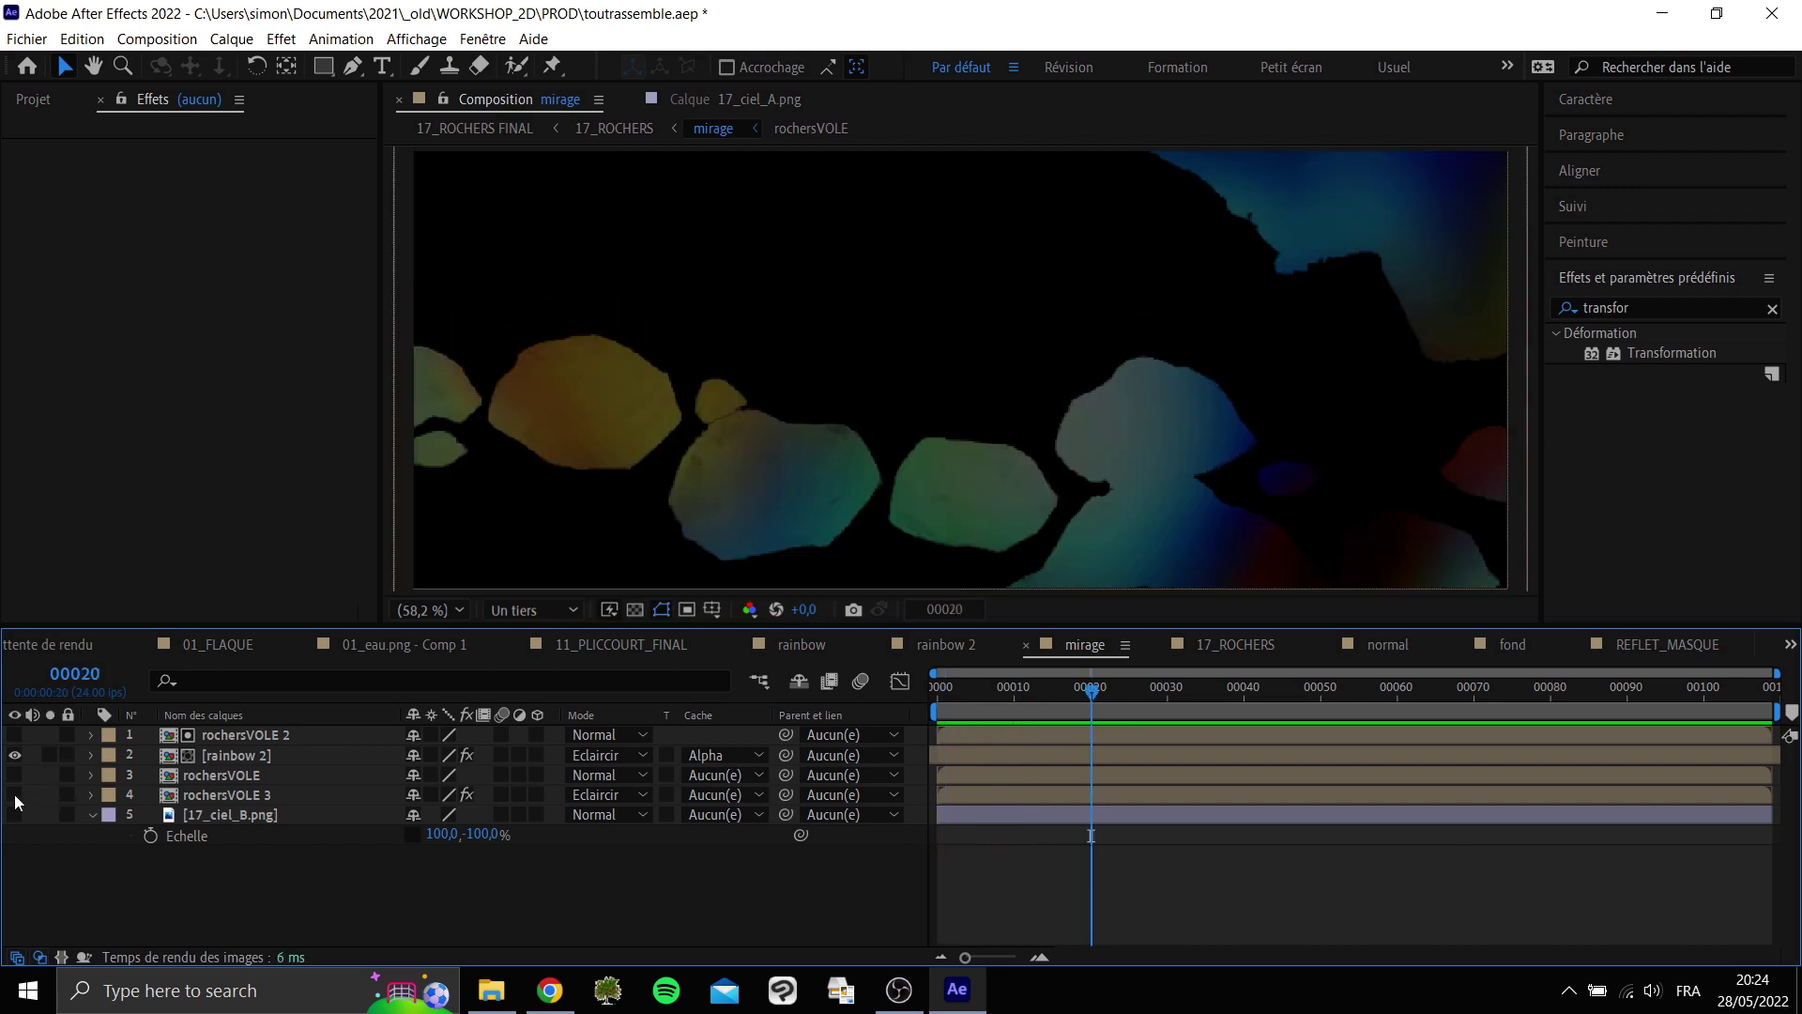
pyautogui.press('space')
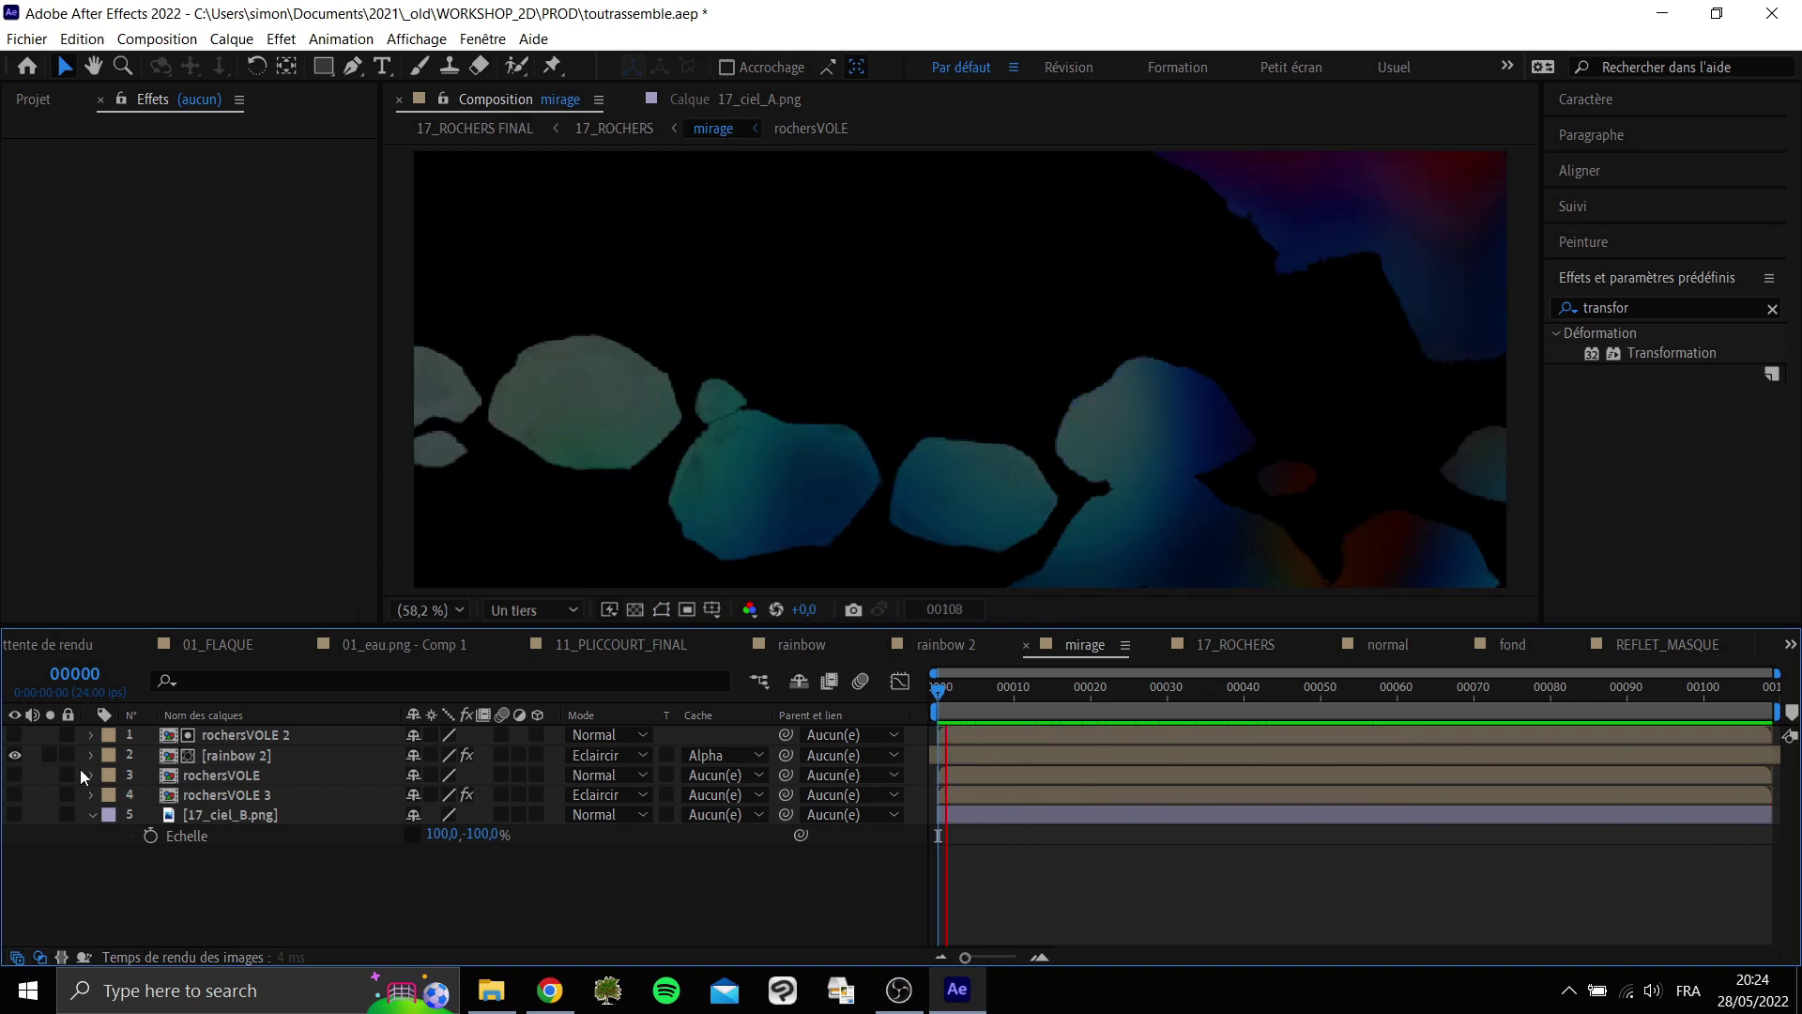
pyautogui.press('space')
# Show rochersVOLE and rochersVOLE 3 again, toggle rainbow 2 off and on for comparison, and play from frame 19.
pyautogui.moveTo(12, 776); pyautogui.dragTo(13, 795)
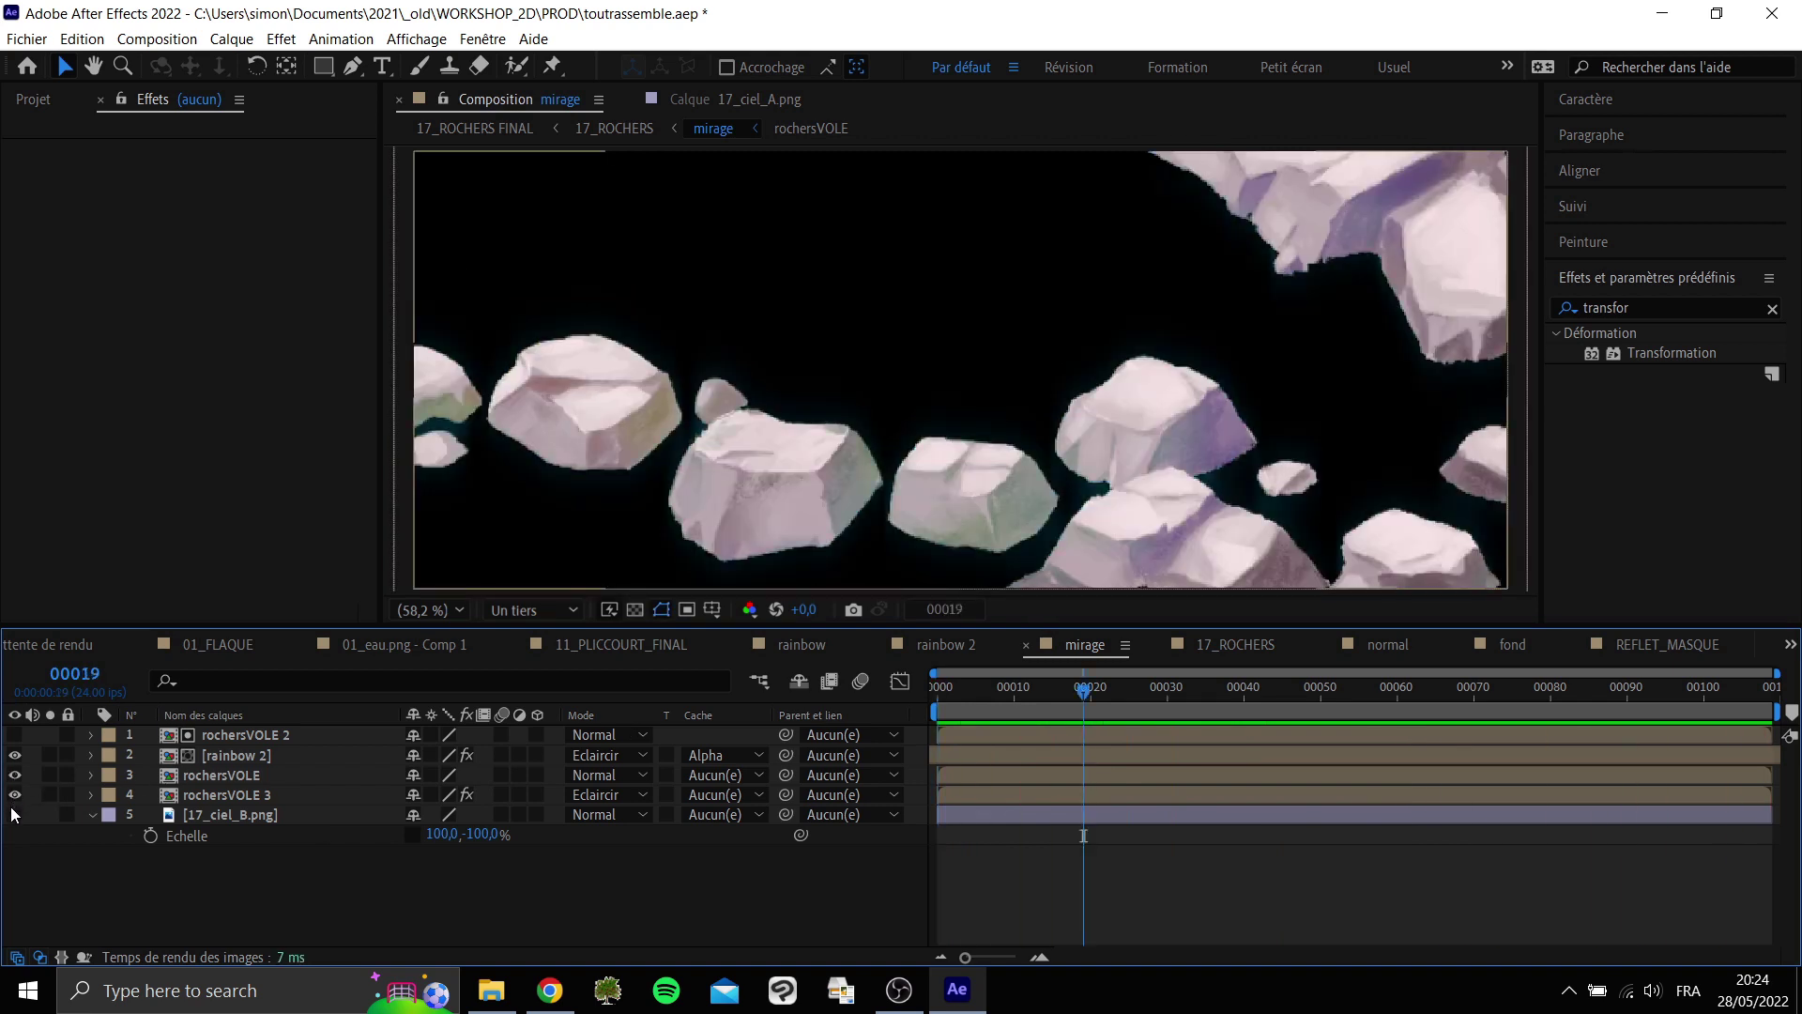
pyautogui.click(250, 753)
pyautogui.click(15, 757)
pyautogui.click(15, 756)
pyautogui.press('space')
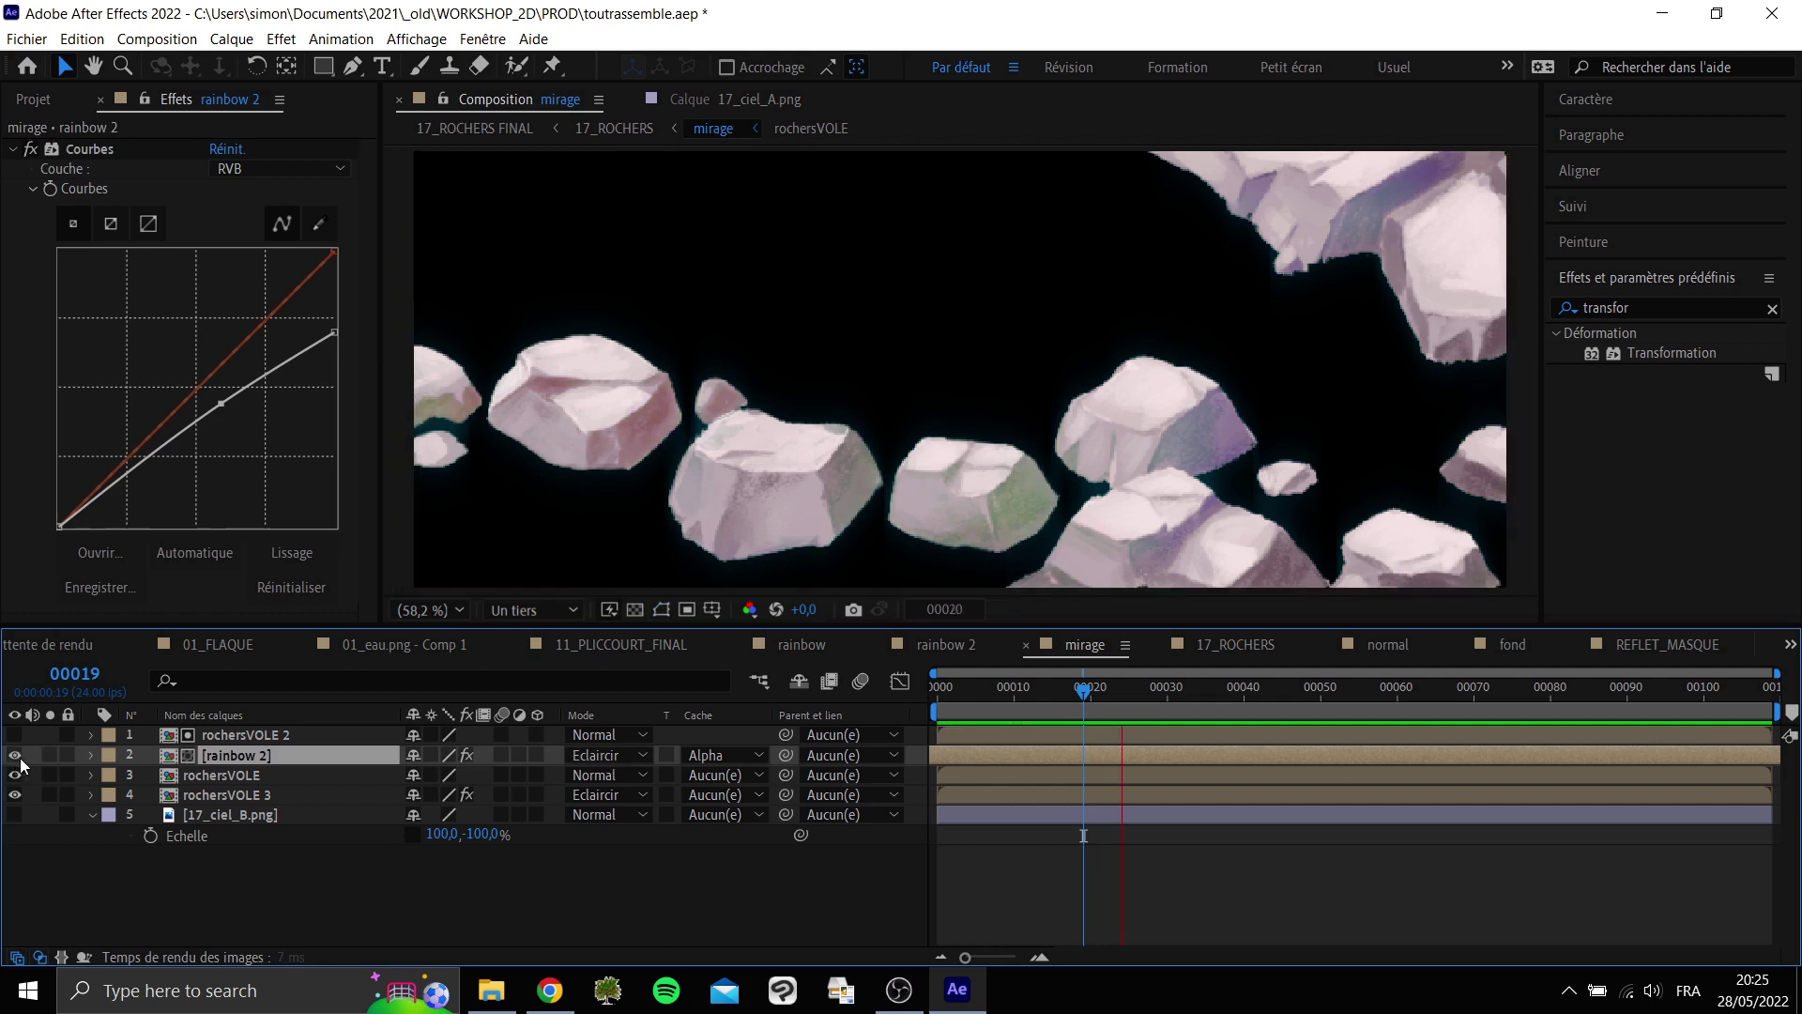
# Raise the rainbow 2 layer's opacity to 99% and scrub the mirage composition from frame 3 to frame 36.
pyautogui.press('t')
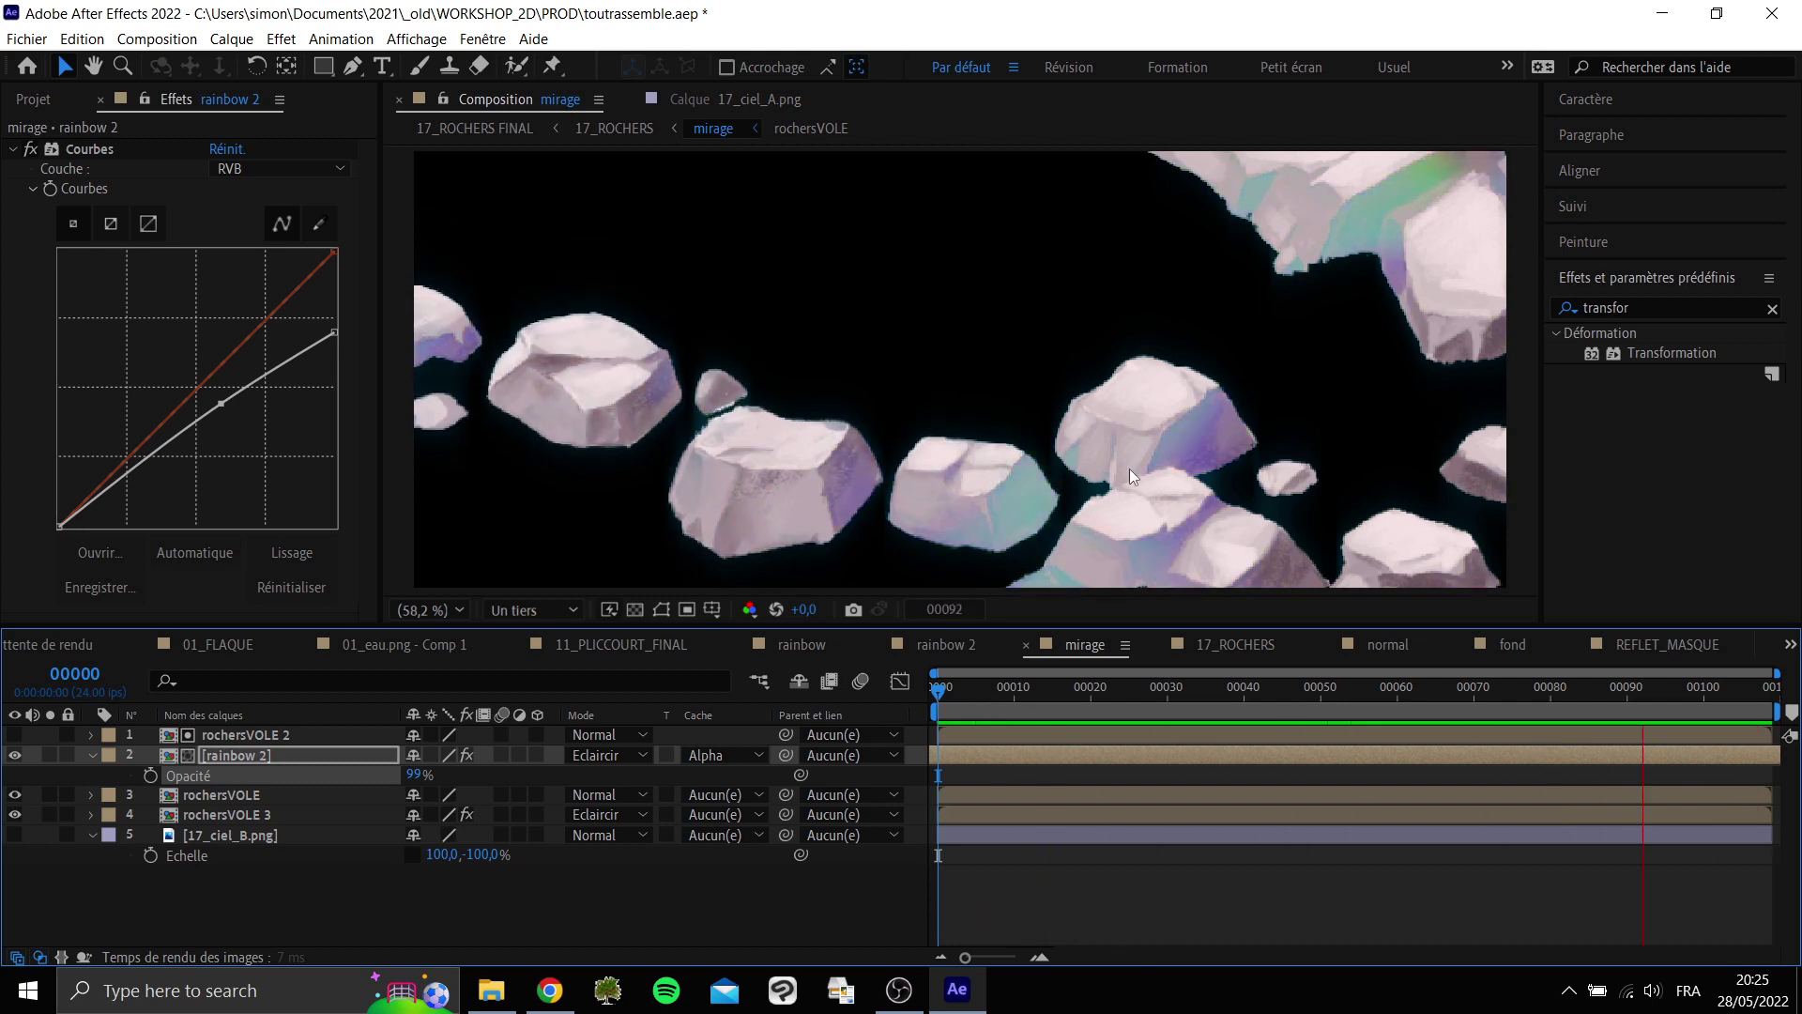
pyautogui.press('space')
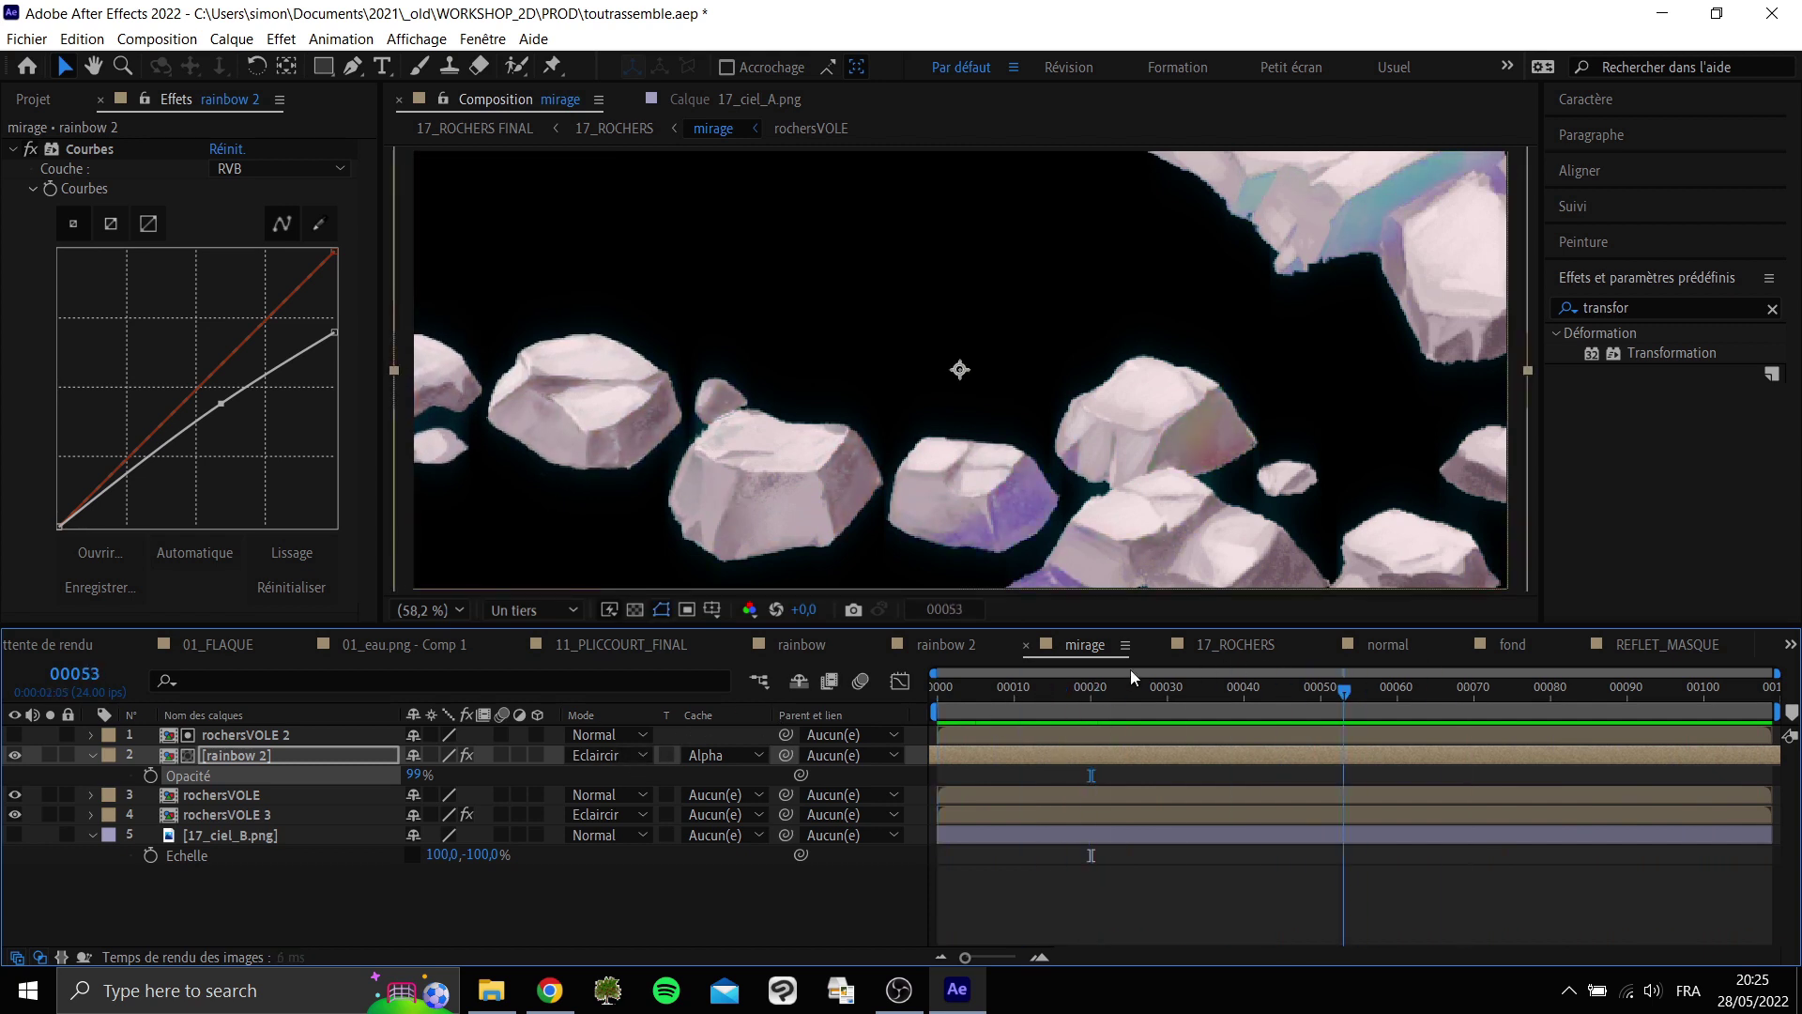
pyautogui.click(1225, 680)
pyautogui.moveTo(1217, 678); pyautogui.dragTo(961, 681)
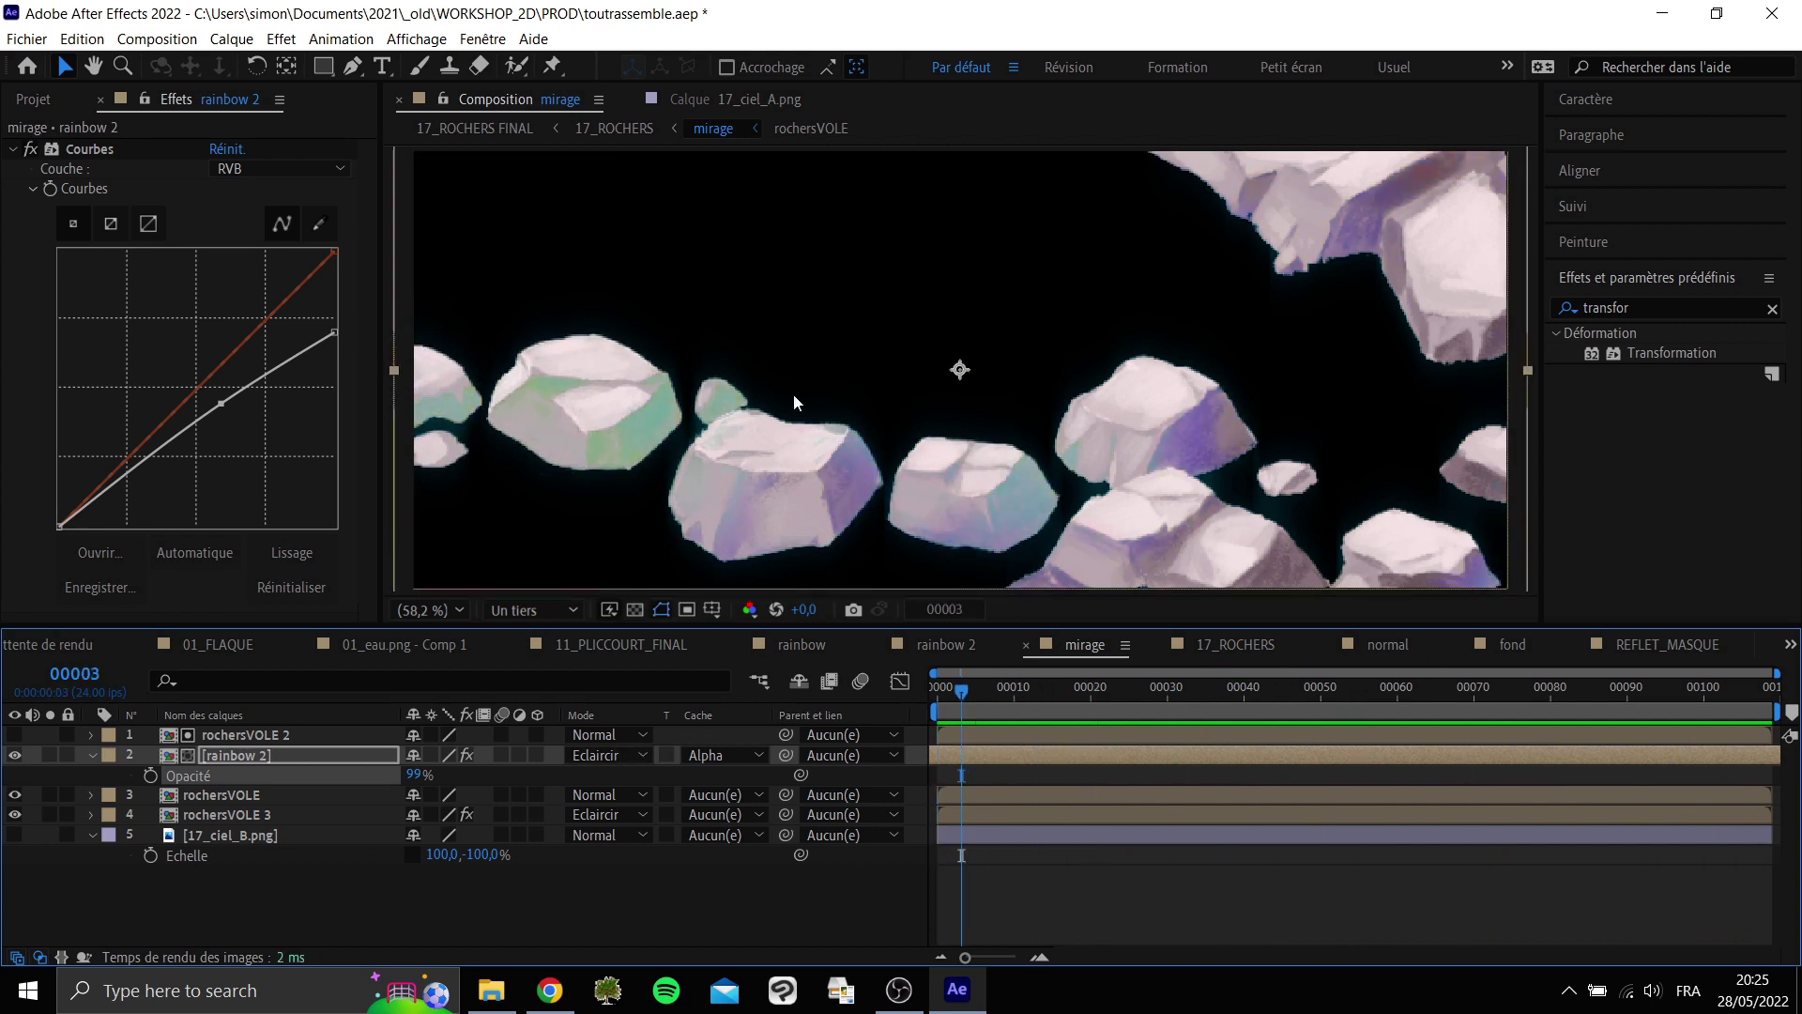
pyautogui.moveTo(1031, 694); pyautogui.dragTo(1206, 729)
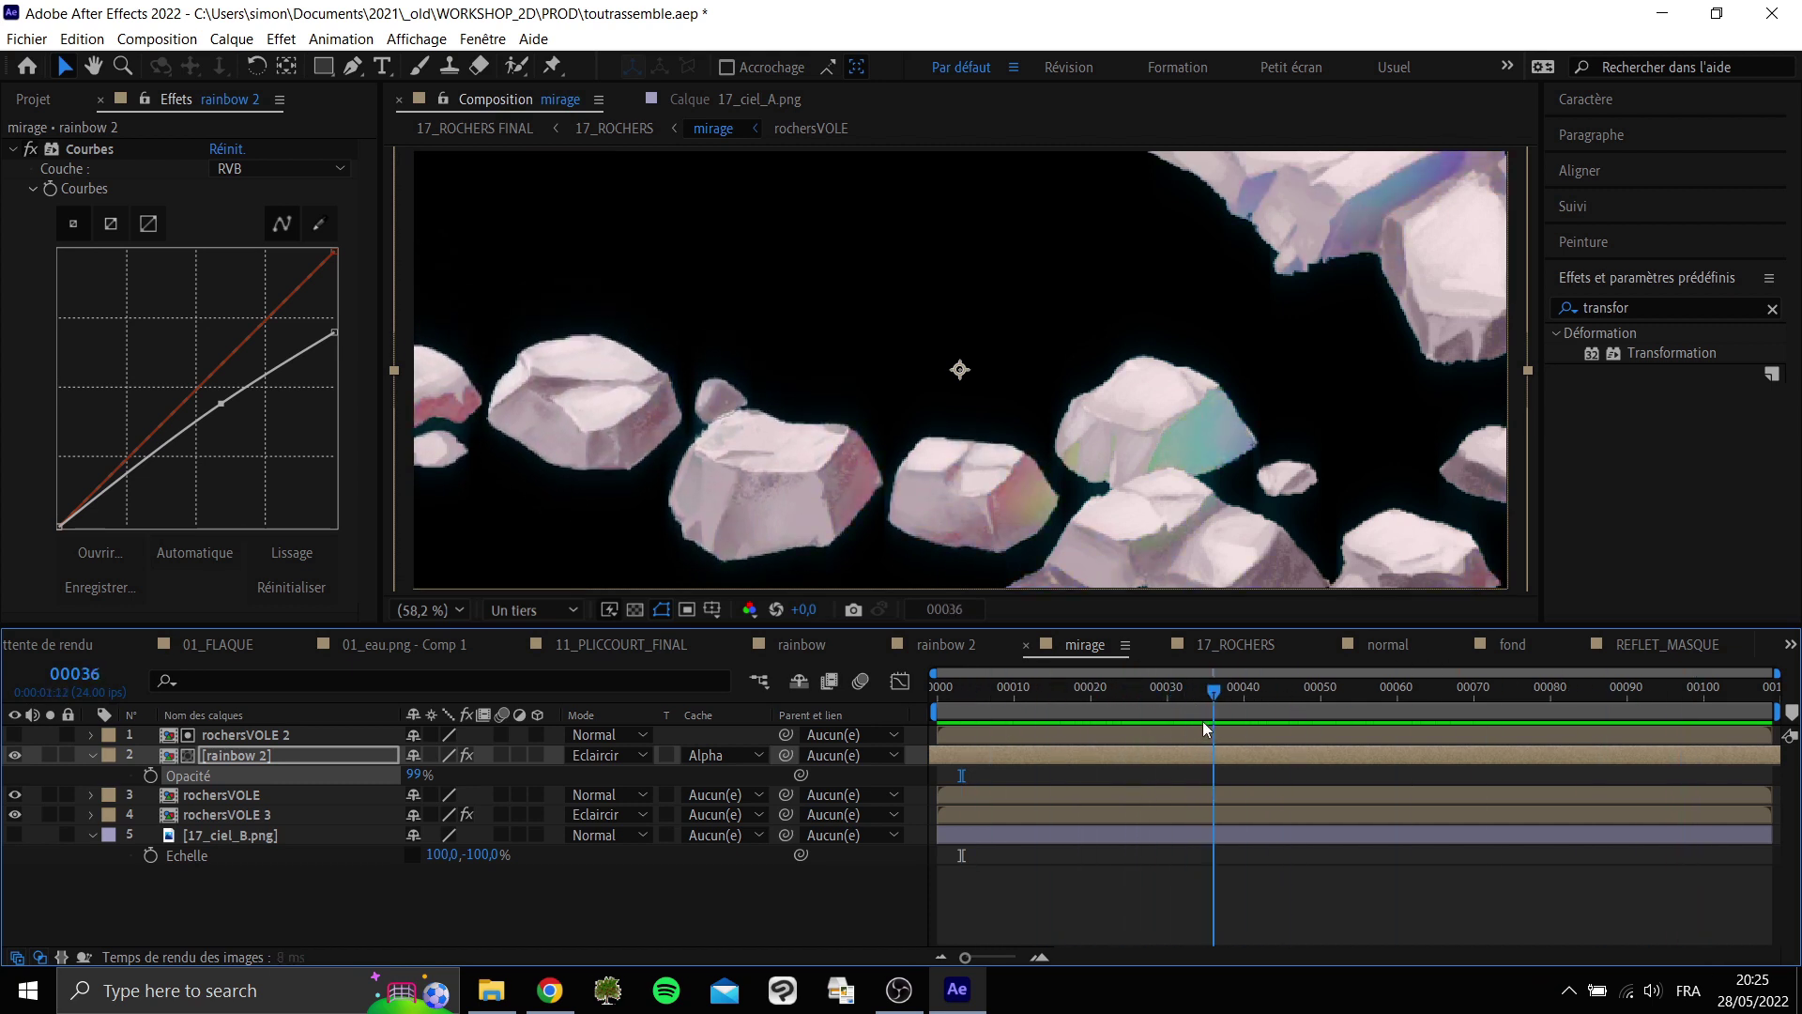
# Set the rainbow 2 layer's opacity to 50% and scrub back to frame 3.
pyautogui.click(415, 775)
pyautogui.write('50')
pyautogui.press('Return')
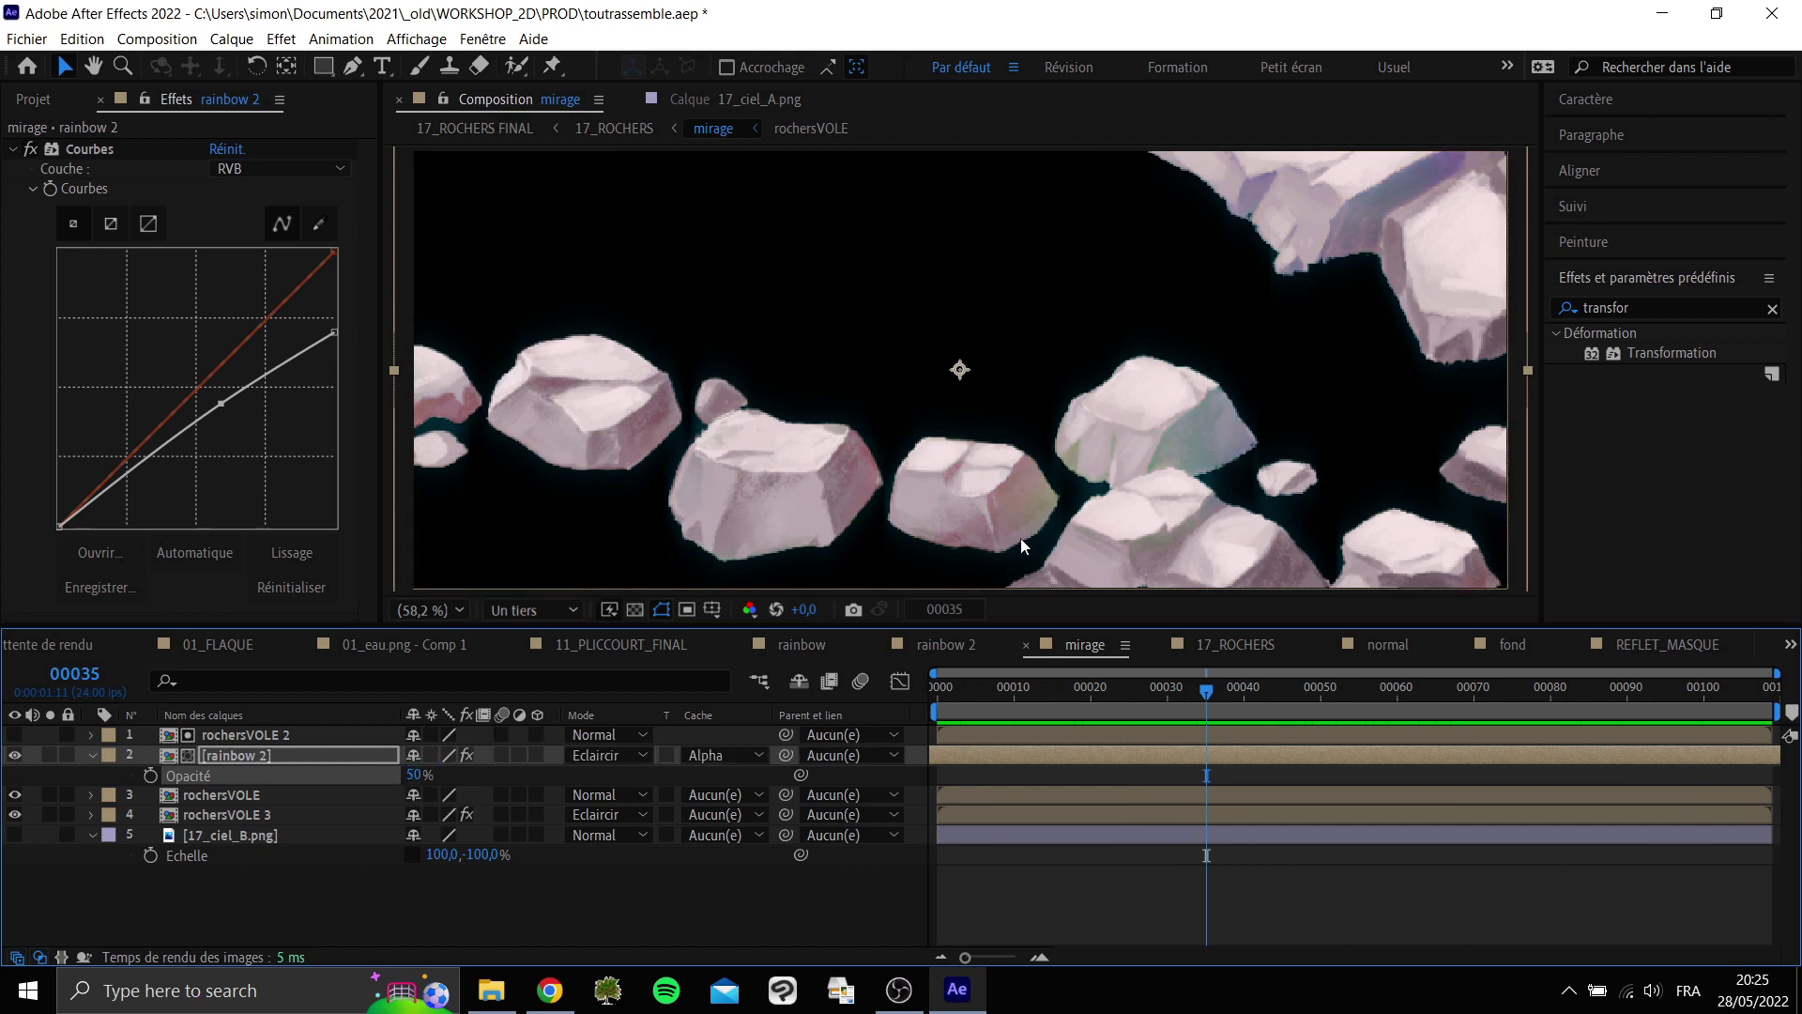
pyautogui.moveTo(1162, 697); pyautogui.dragTo(961, 695)
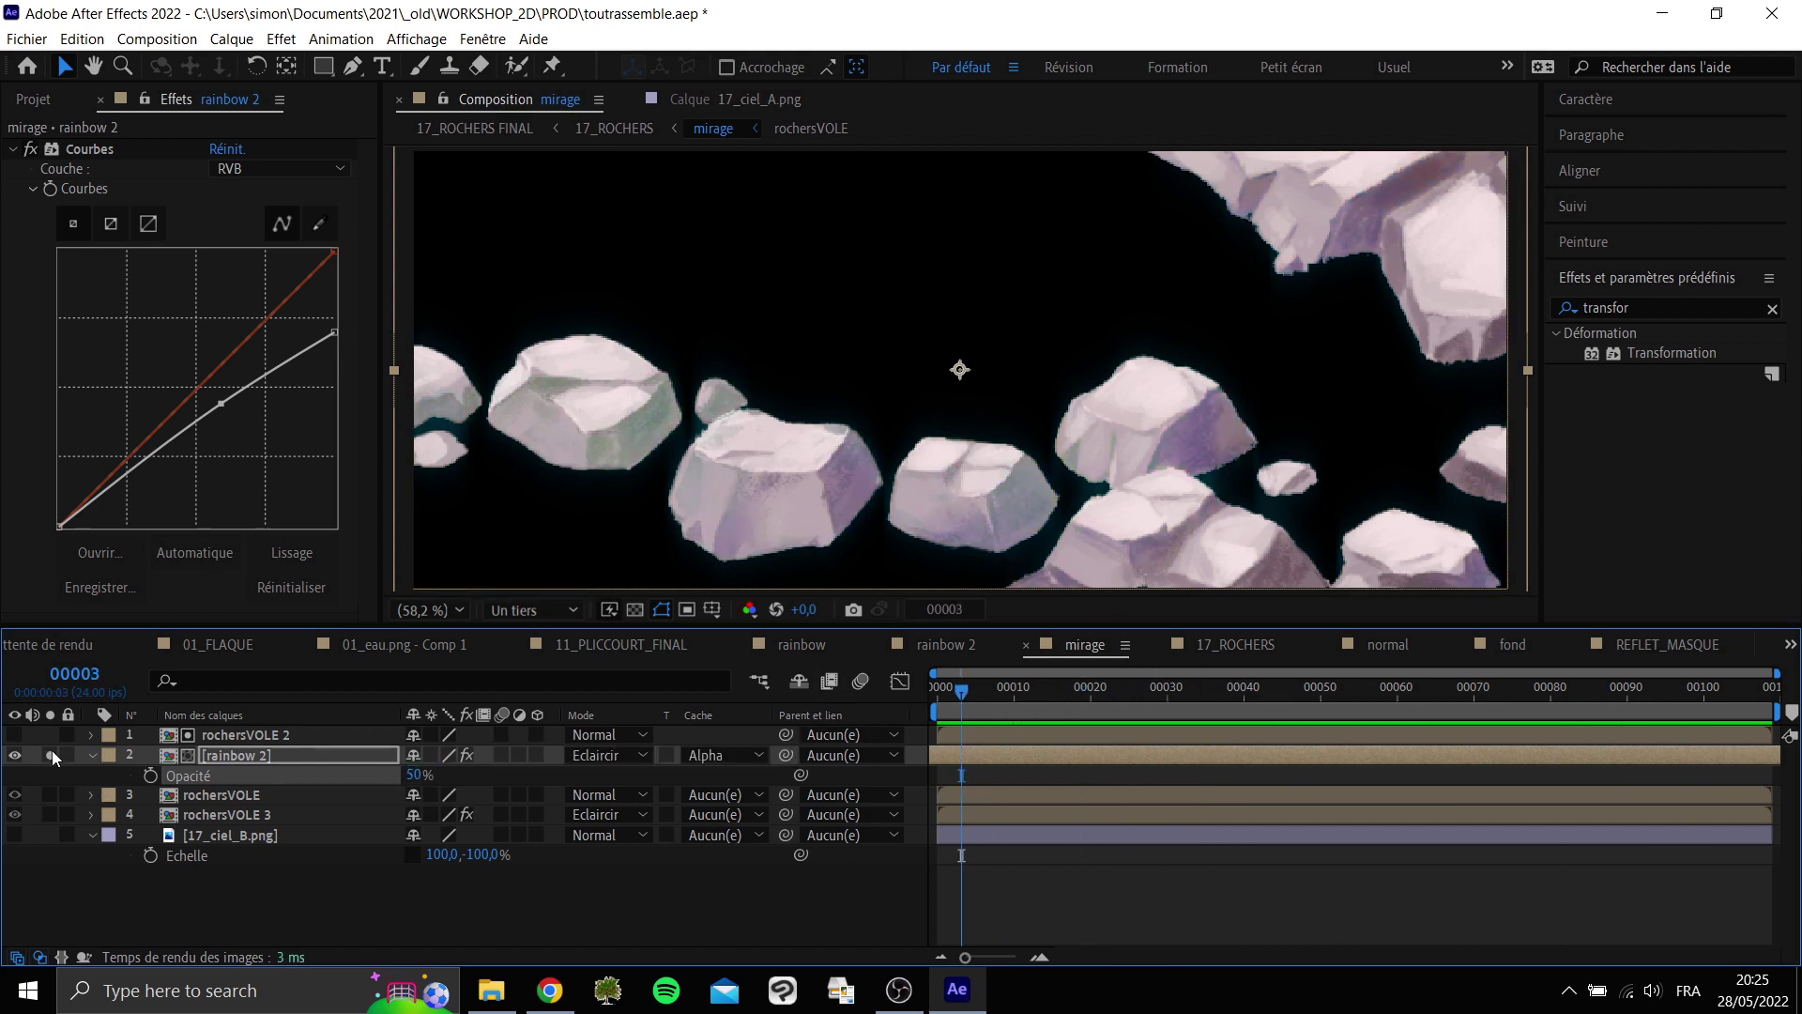
# Solo the rainbow 2 layer, preview it, and turn its solo off.
pyautogui.click(51, 755)
pyautogui.press('space')
pyautogui.click(54, 755)
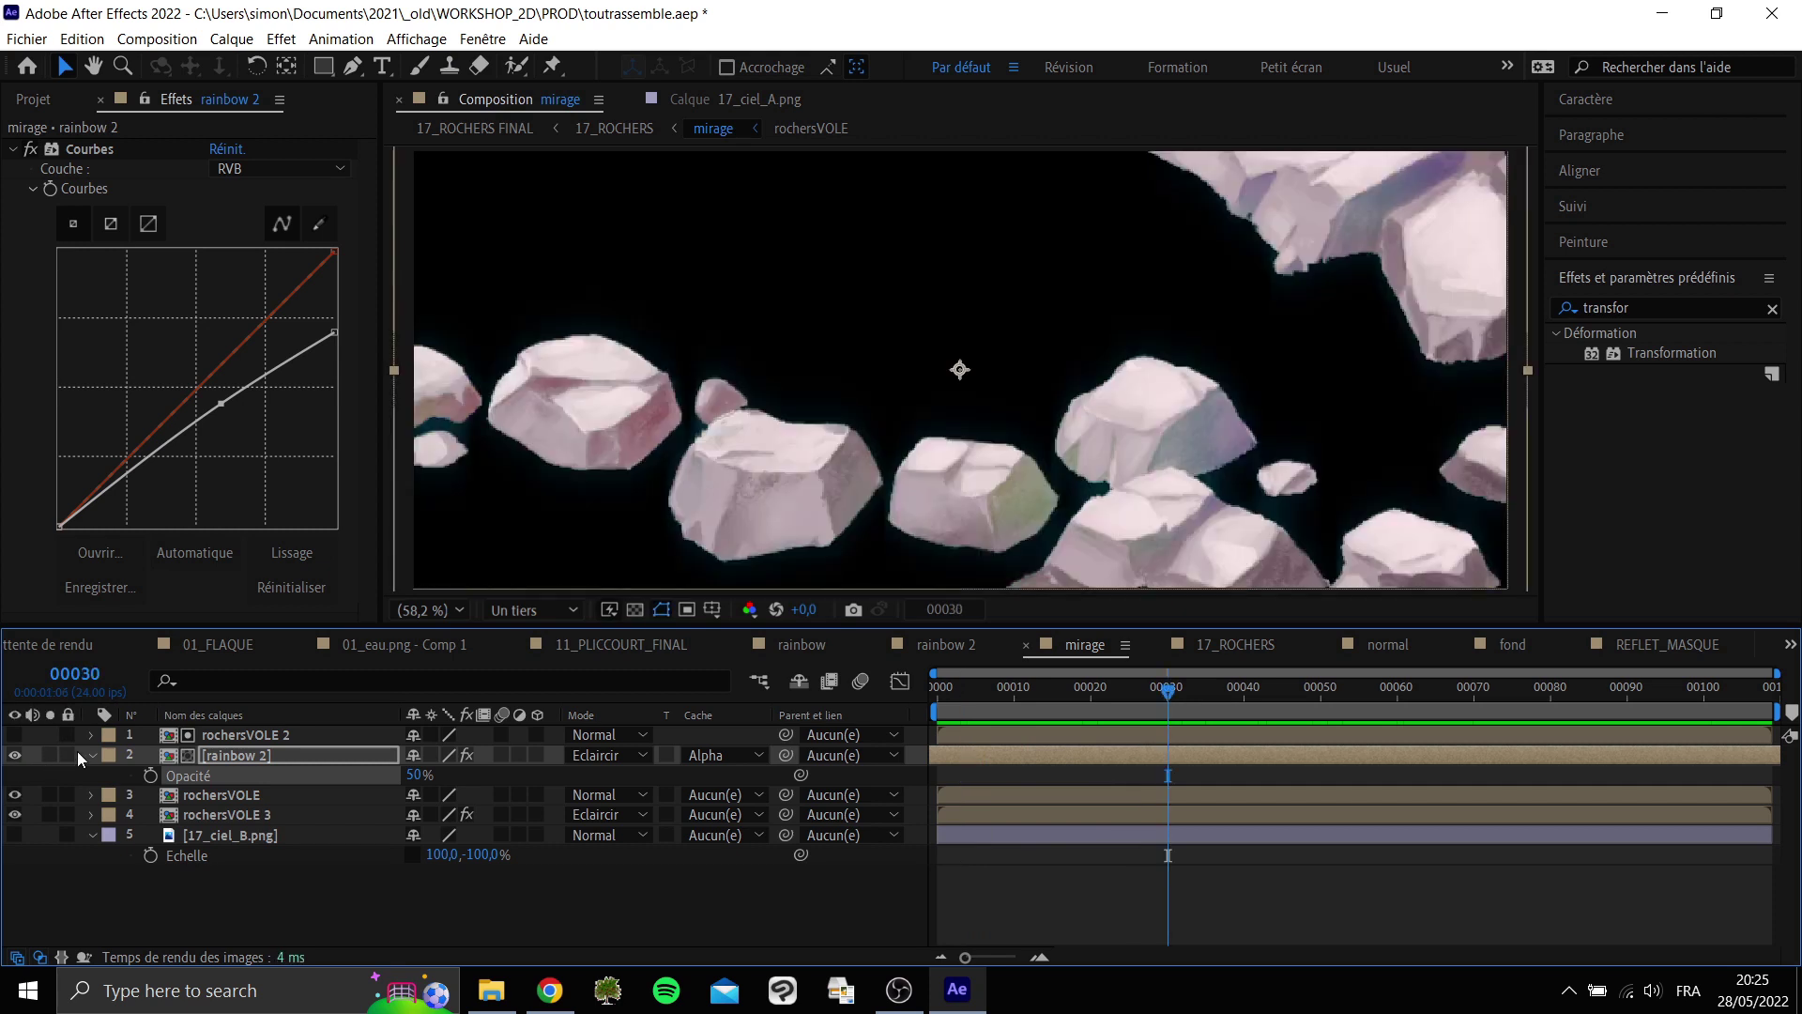
# Open the rainbow 2 composition at frame 0 and inspect the effects on its rainbow layers and Calque d'effets 1.
pyautogui.doubleClick(240, 753)
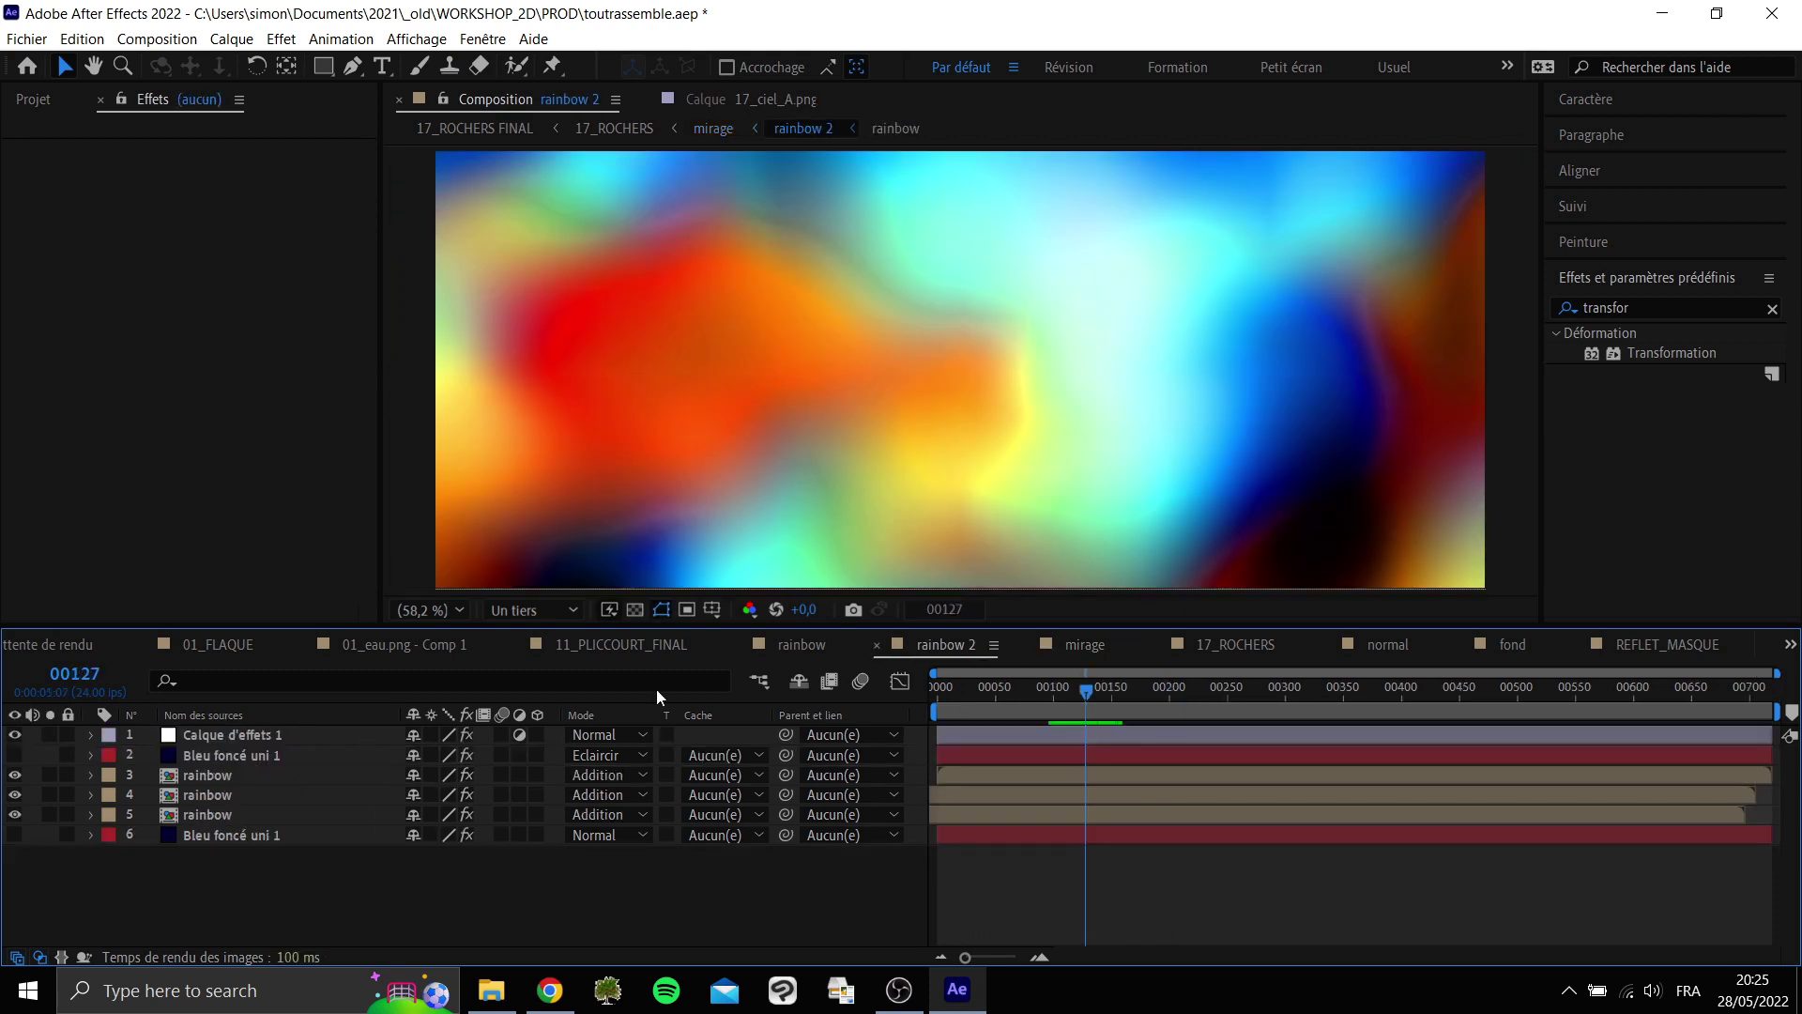
pyautogui.moveTo(985, 691); pyautogui.dragTo(916, 689)
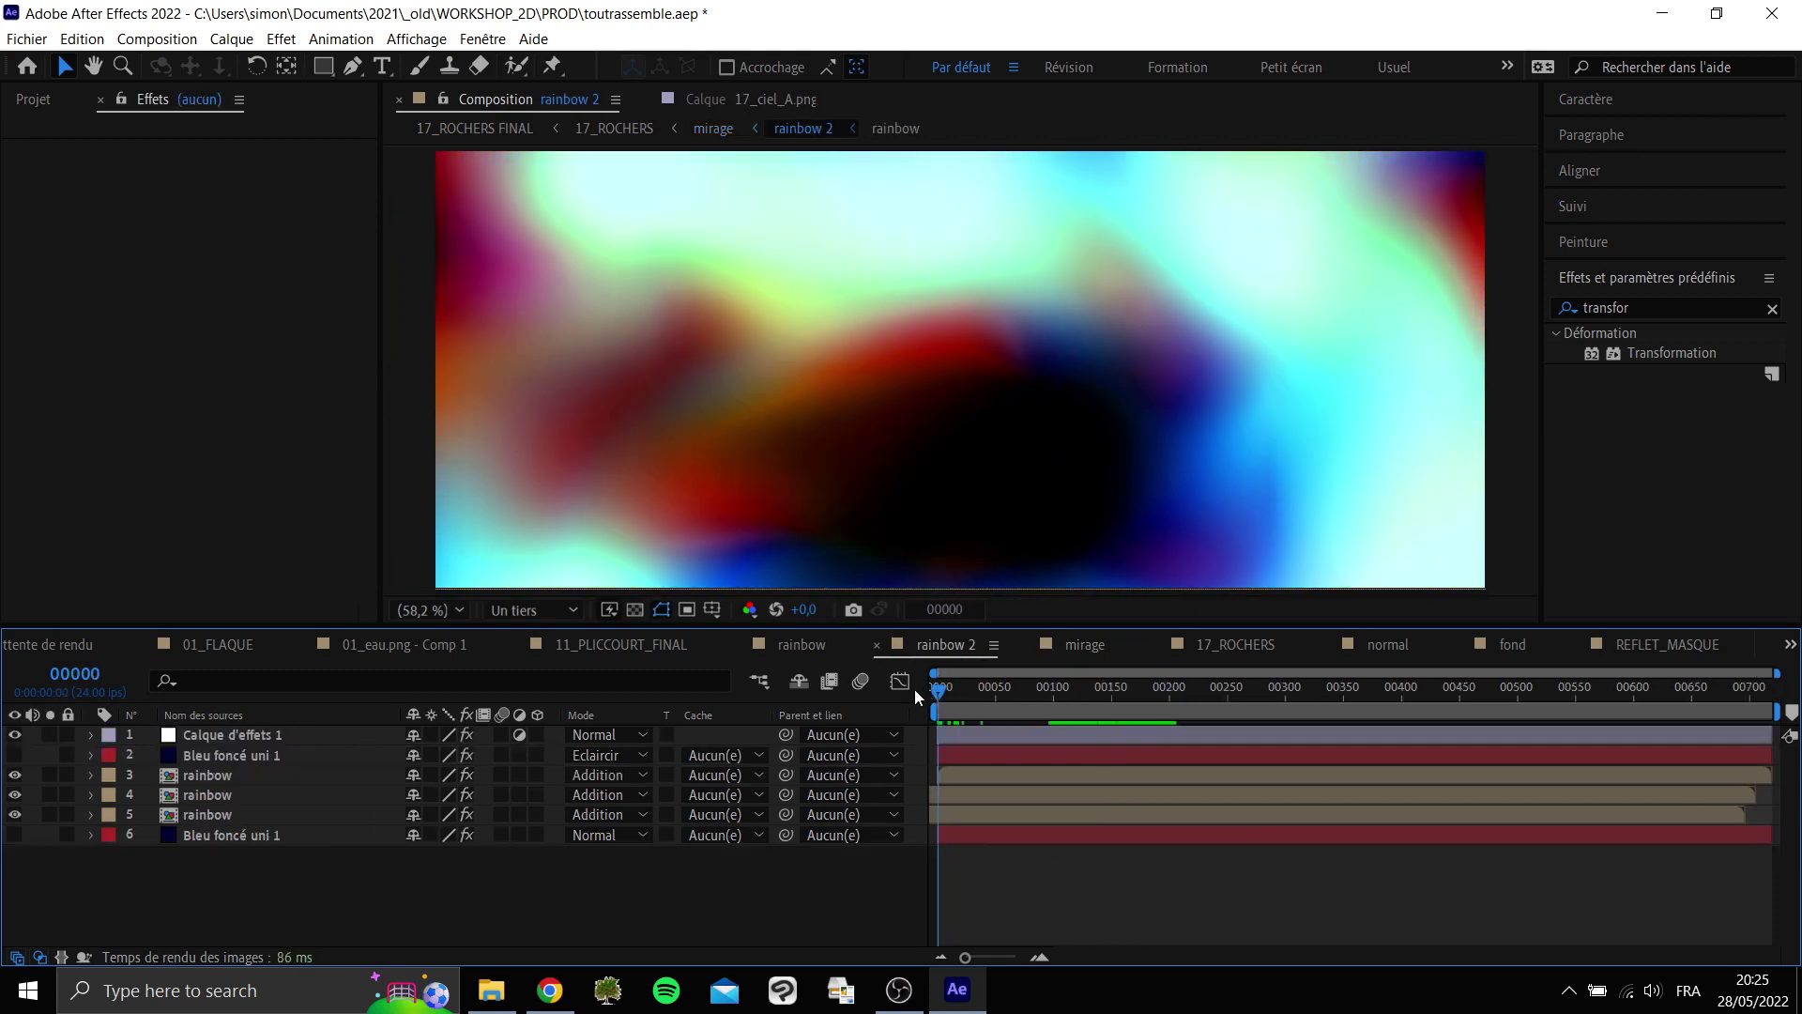
pyautogui.click(291, 793)
pyautogui.click(13, 149)
pyautogui.hotkey('ctrl', 'Up')
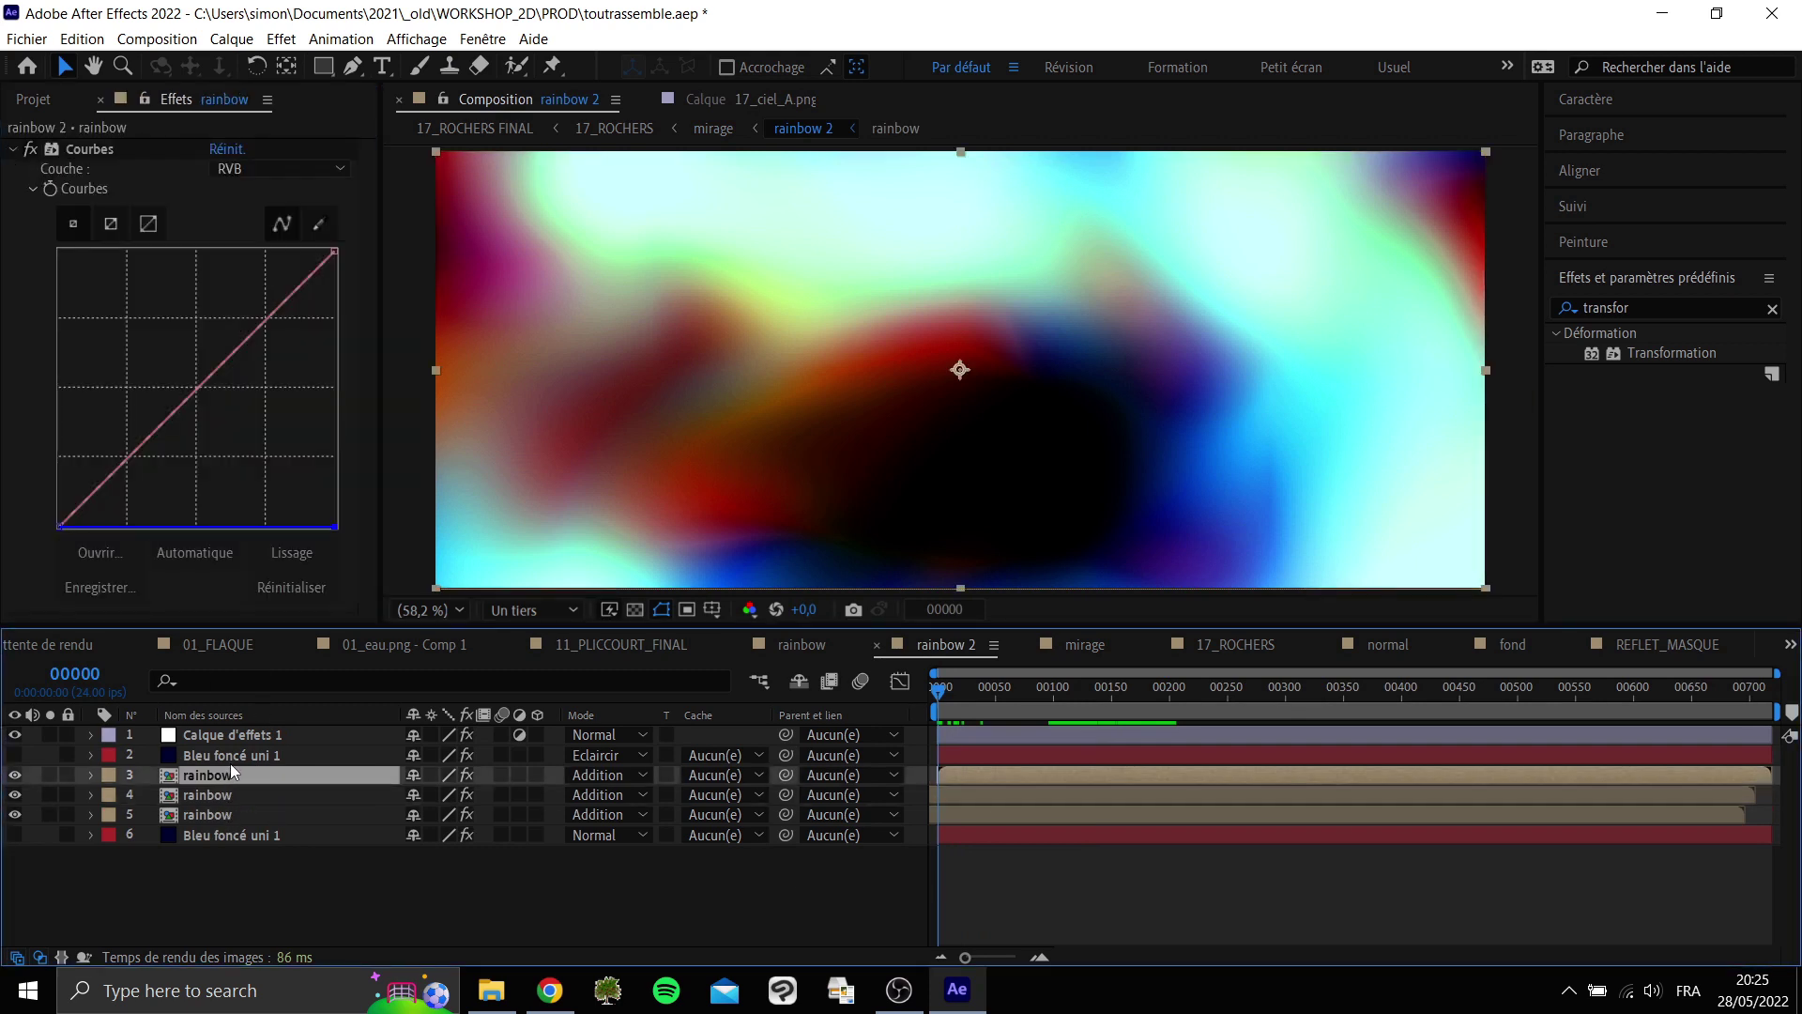
pyautogui.hotkey('ctrl', 'Up')
pyautogui.hotkey('ctrl', 'Up')
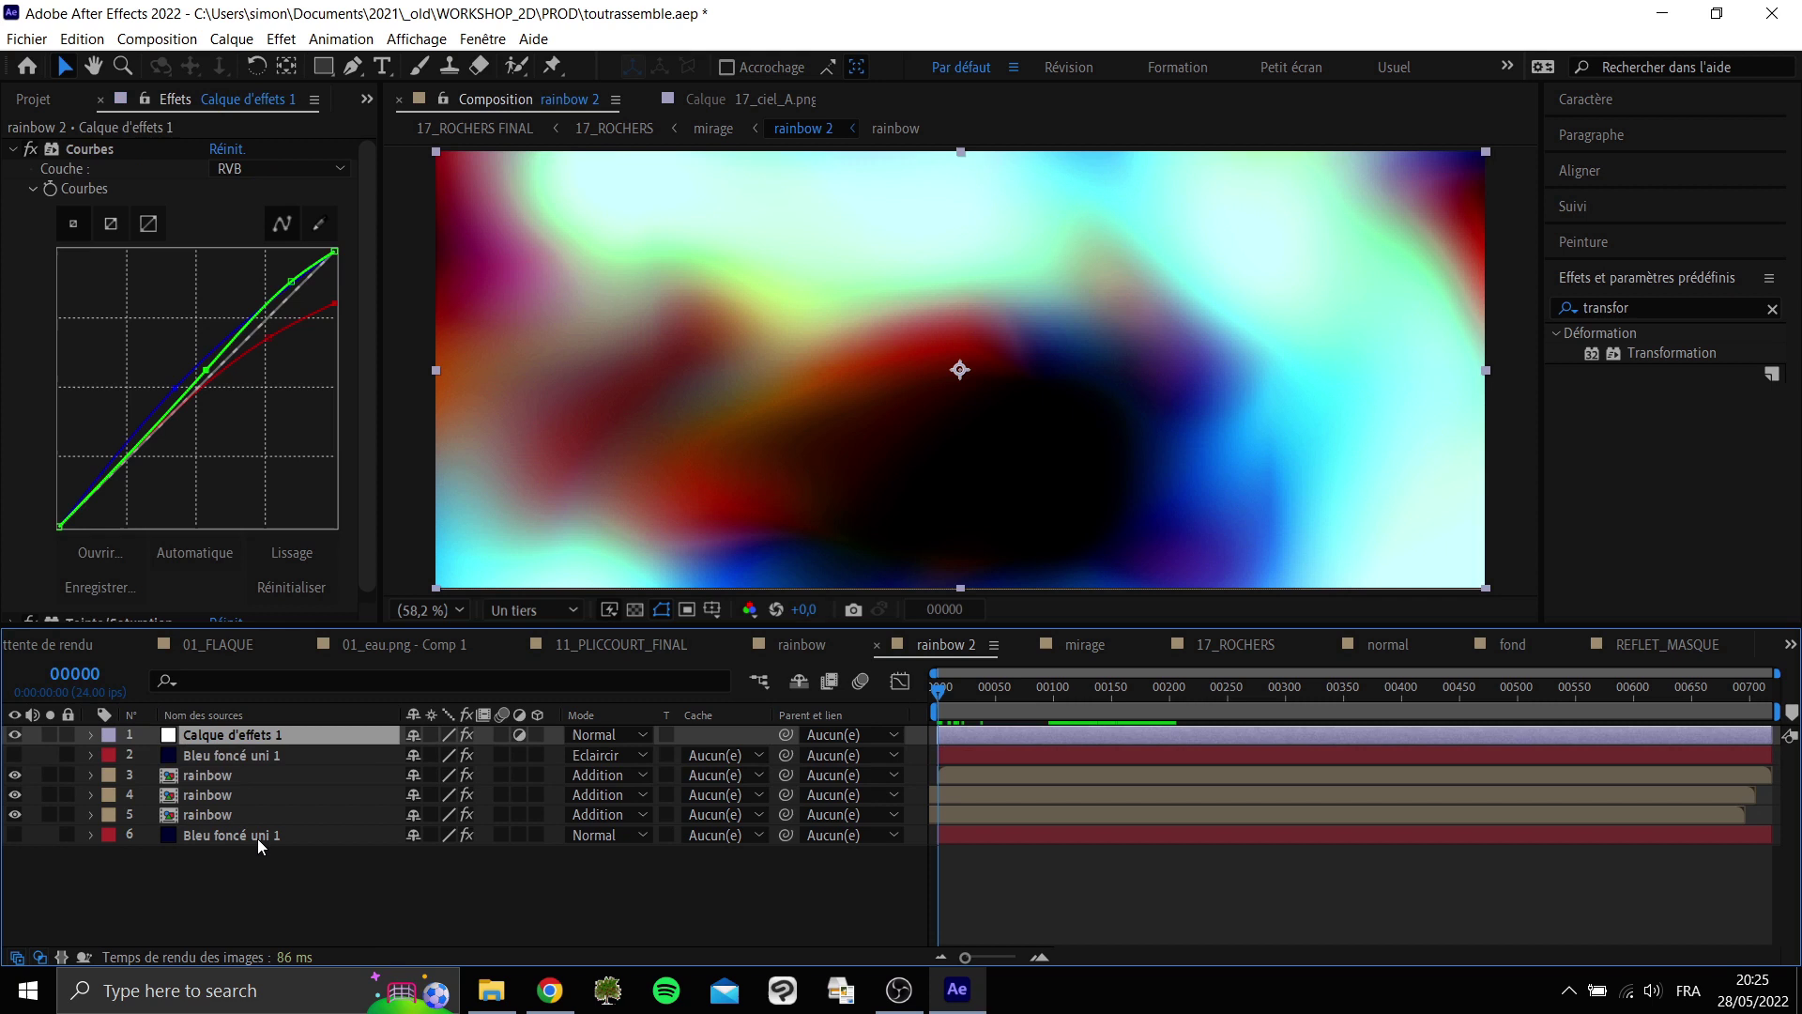
# Select the lowest rainbow layer in the rainbow 2 composition and briefly preview the animation.
pyautogui.click(257, 836)
pyautogui.click(229, 815)
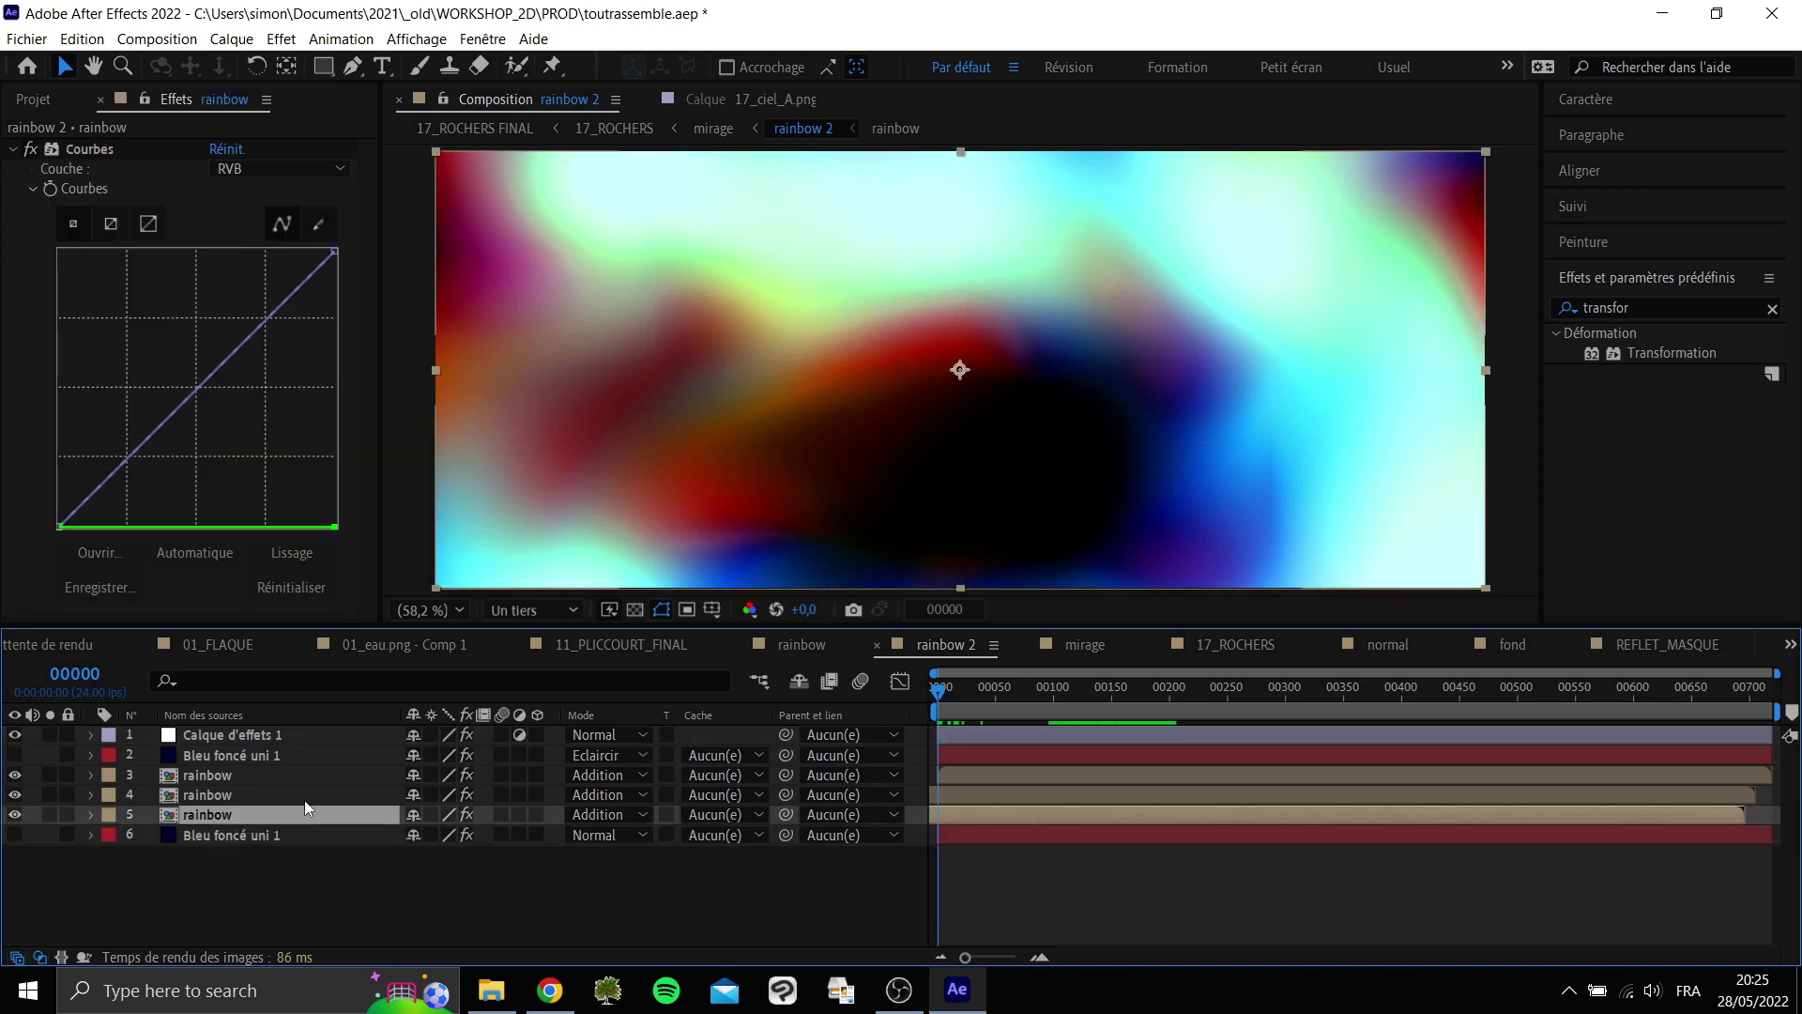
pyautogui.press('space')
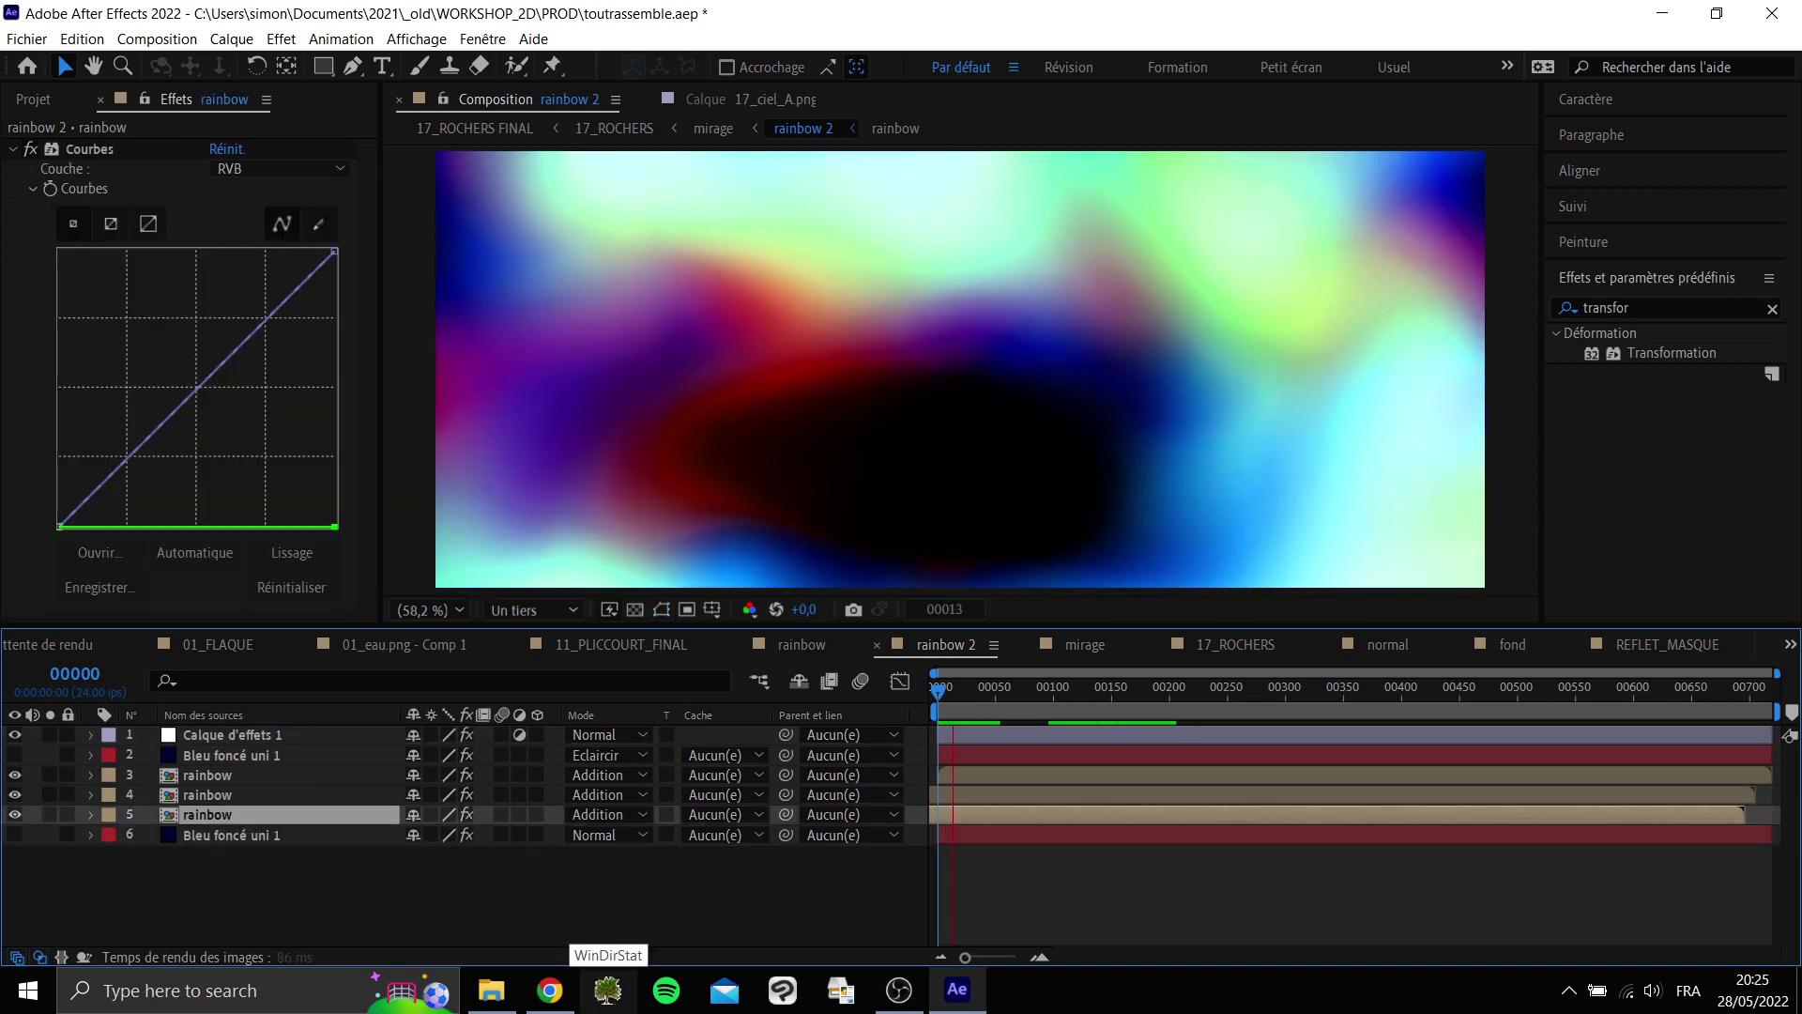
pyautogui.press('space')
# Open the nested rainbow composition at frame 0, select the Noir uni 3 layer and preview its Bruit de turbulence effect.
pyautogui.doubleClick(251, 815)
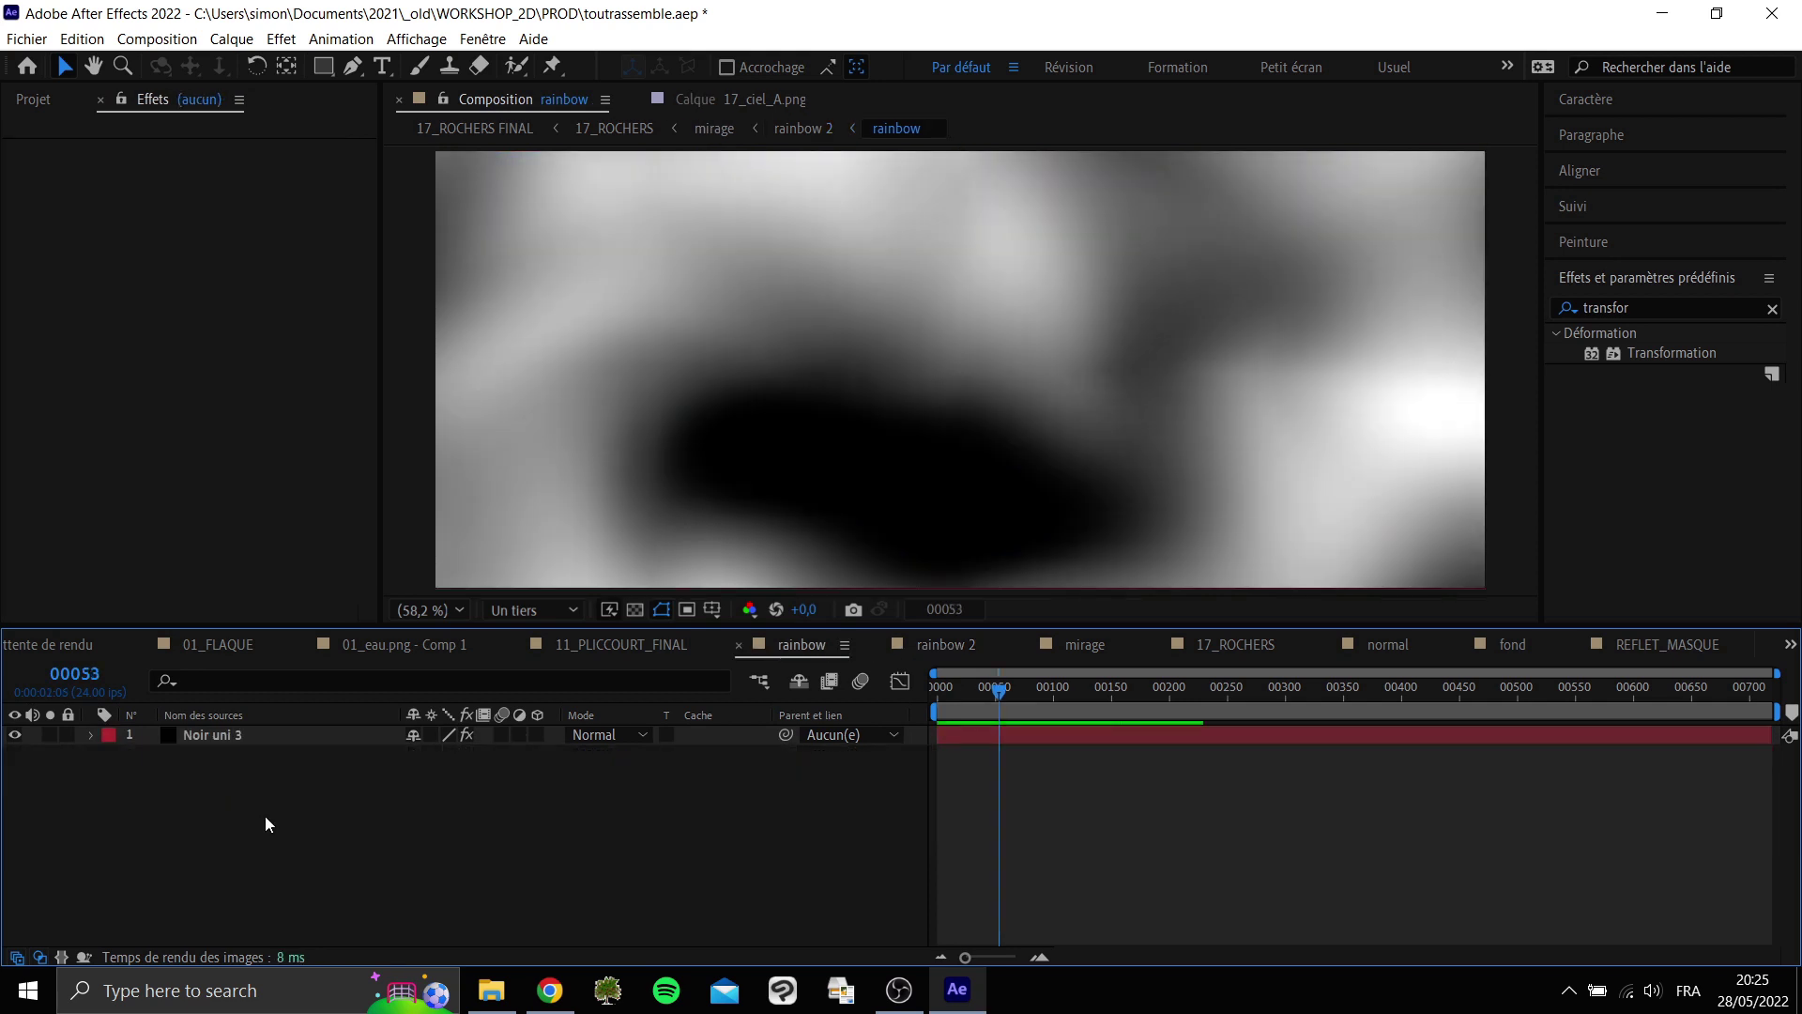
pyautogui.moveTo(964, 713); pyautogui.dragTo(922, 712)
pyautogui.click(265, 739)
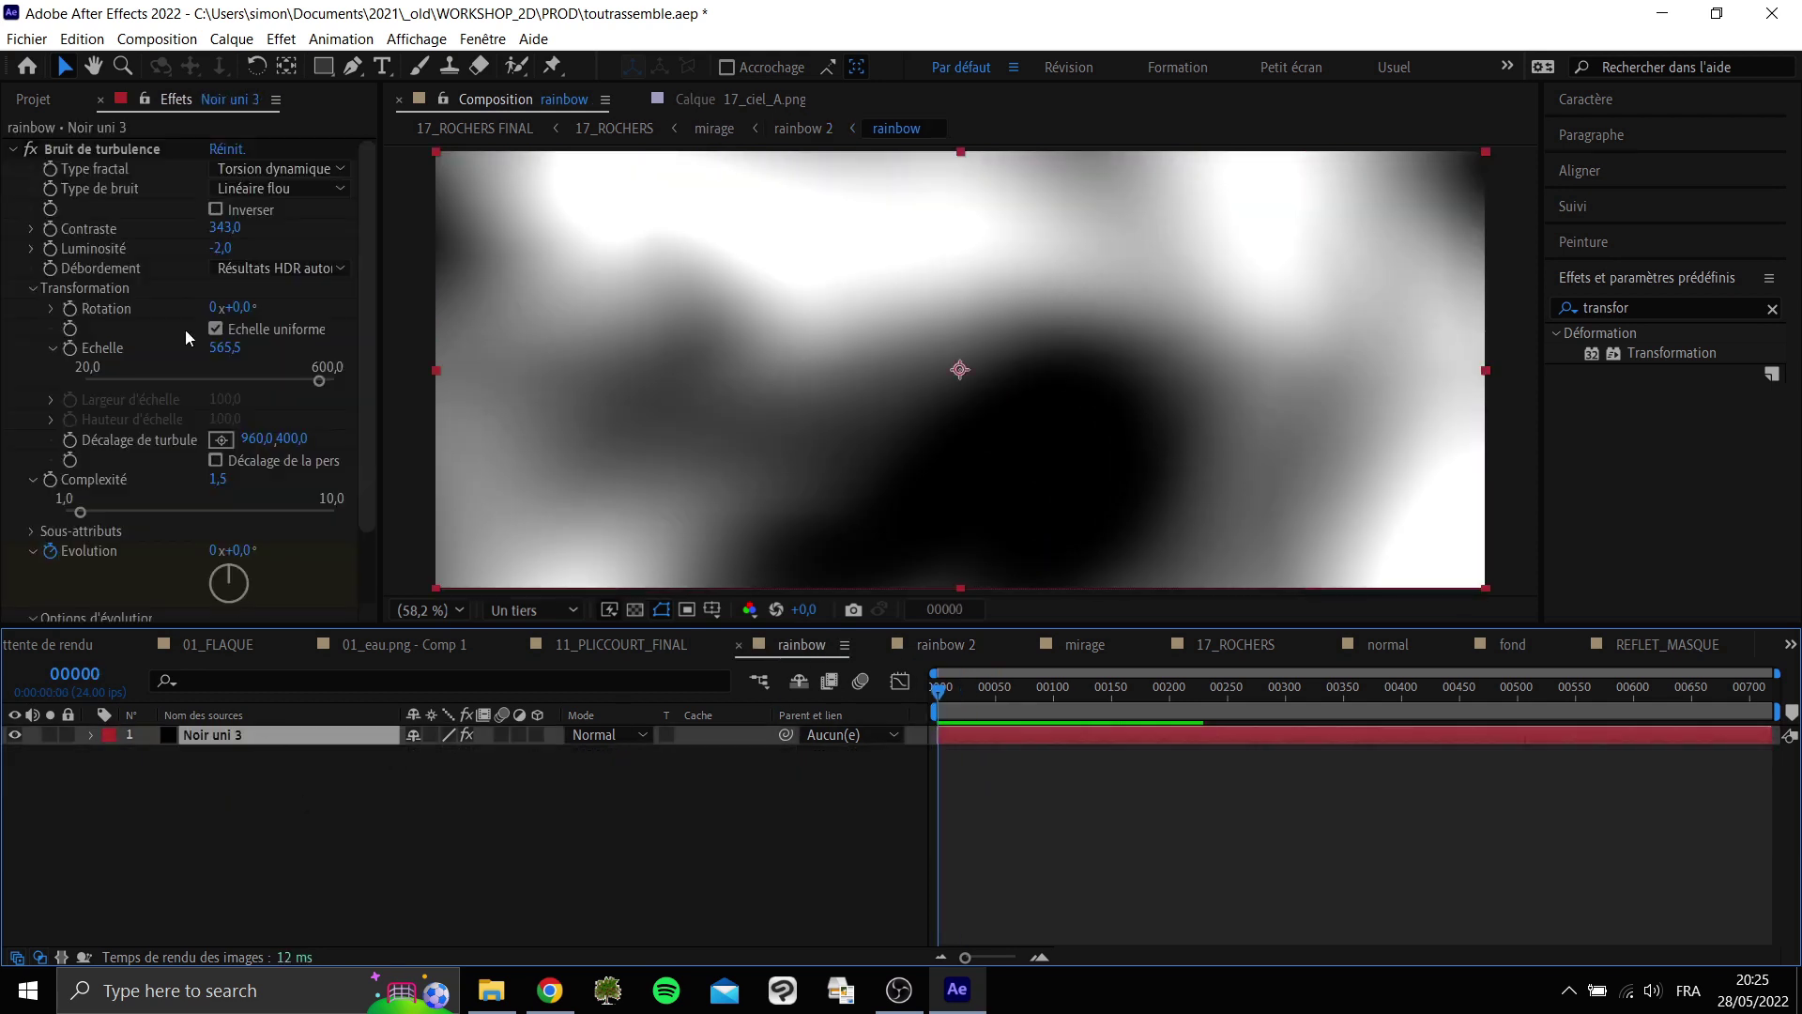
pyautogui.click(13, 149)
pyautogui.press('space')
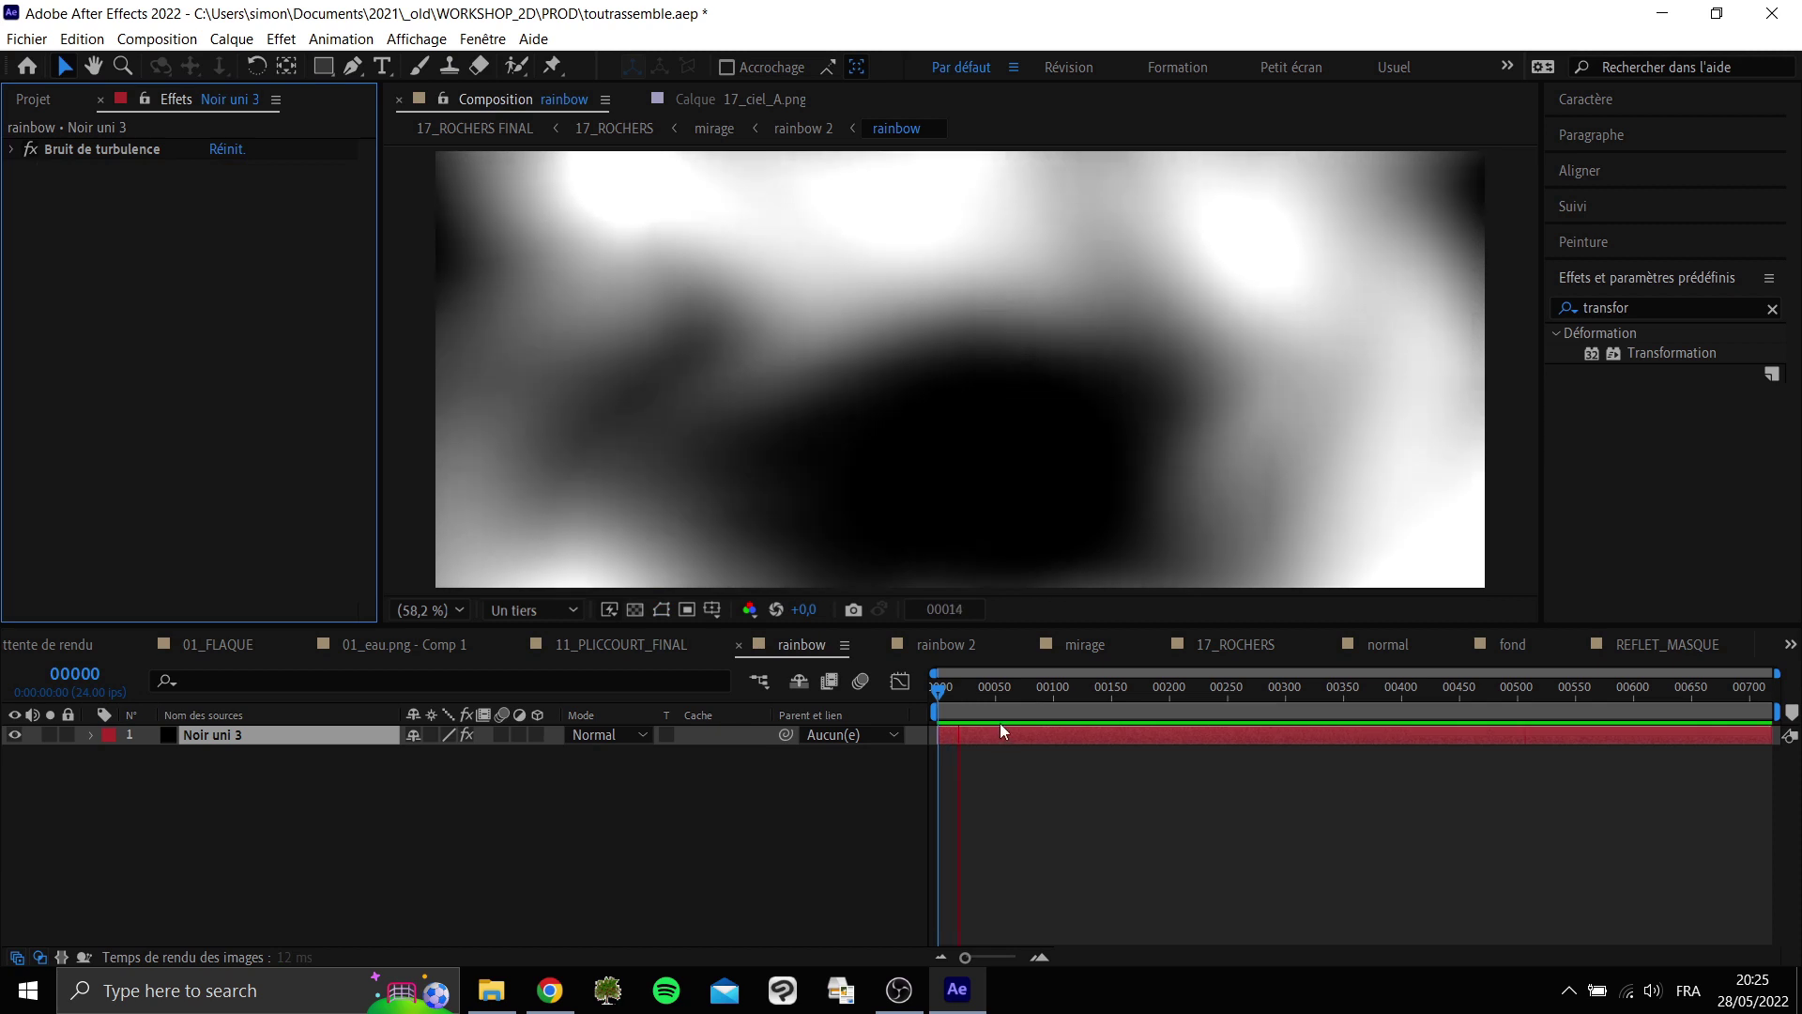
# Expand Bruit de turbulence during playback, collapse its Evolution, Transformation and Complexité groups, and stop the preview.
pyautogui.click(13, 149)
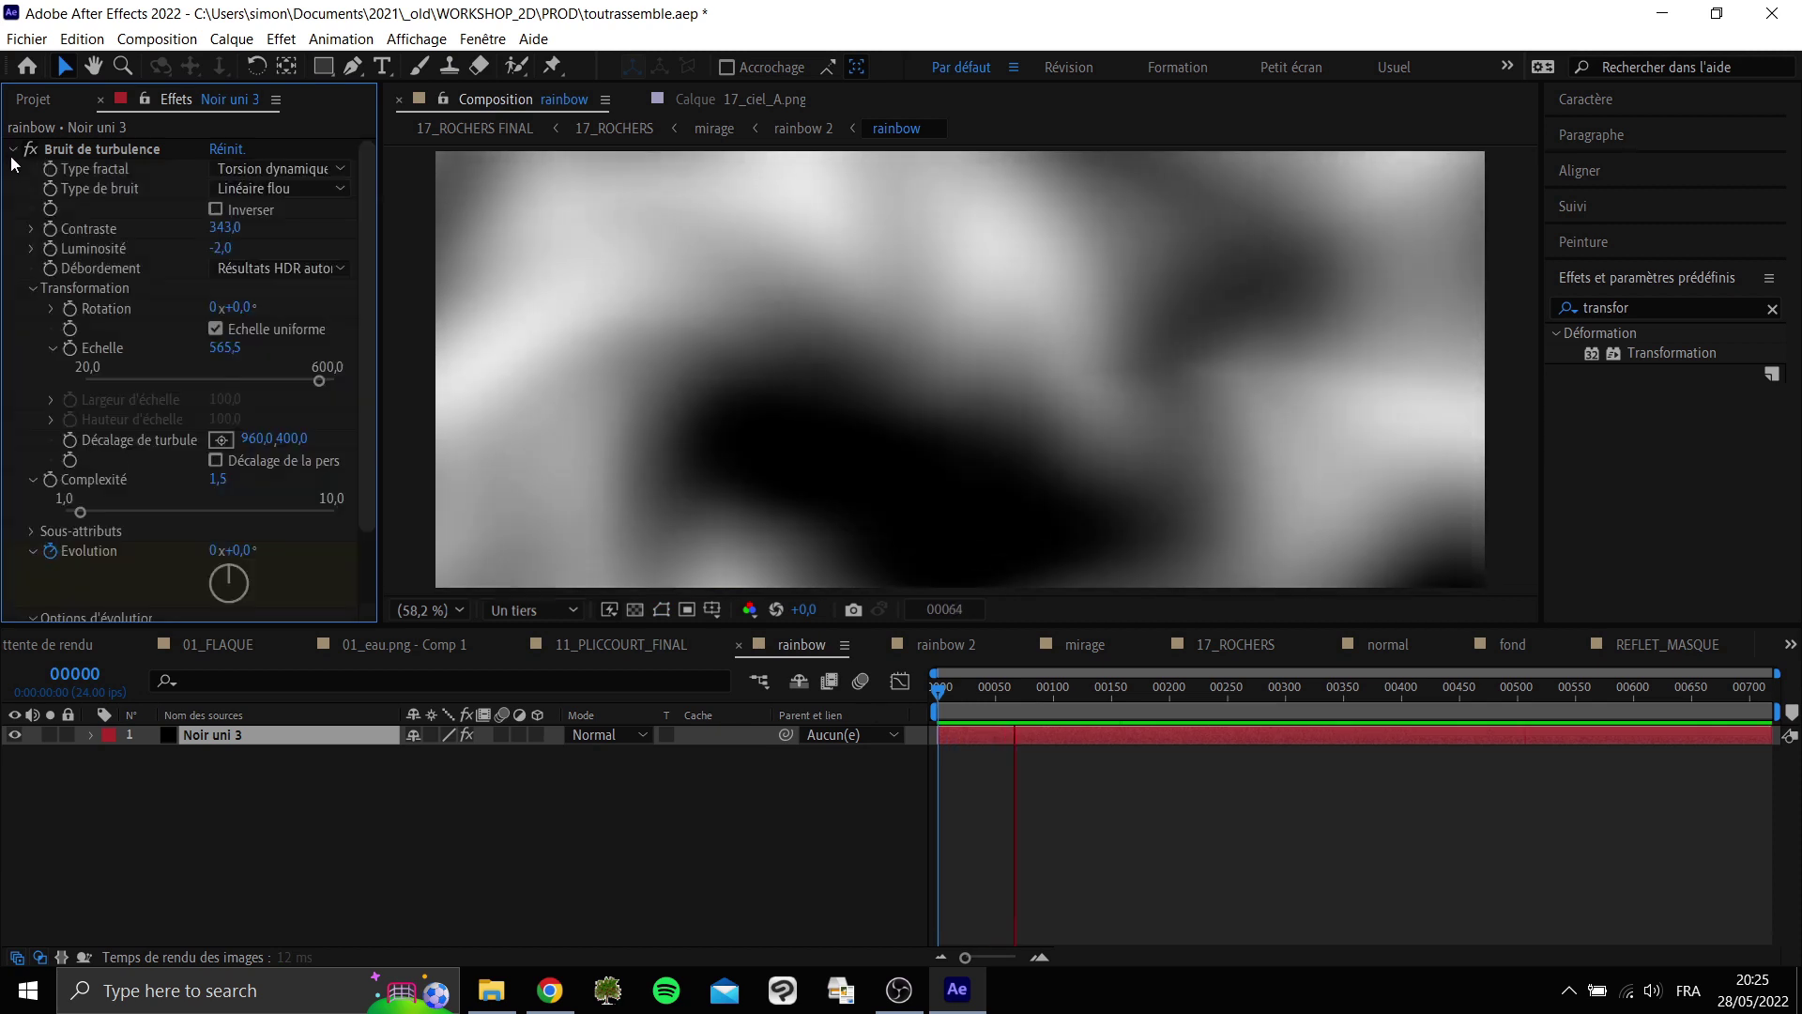
pyautogui.click(34, 550)
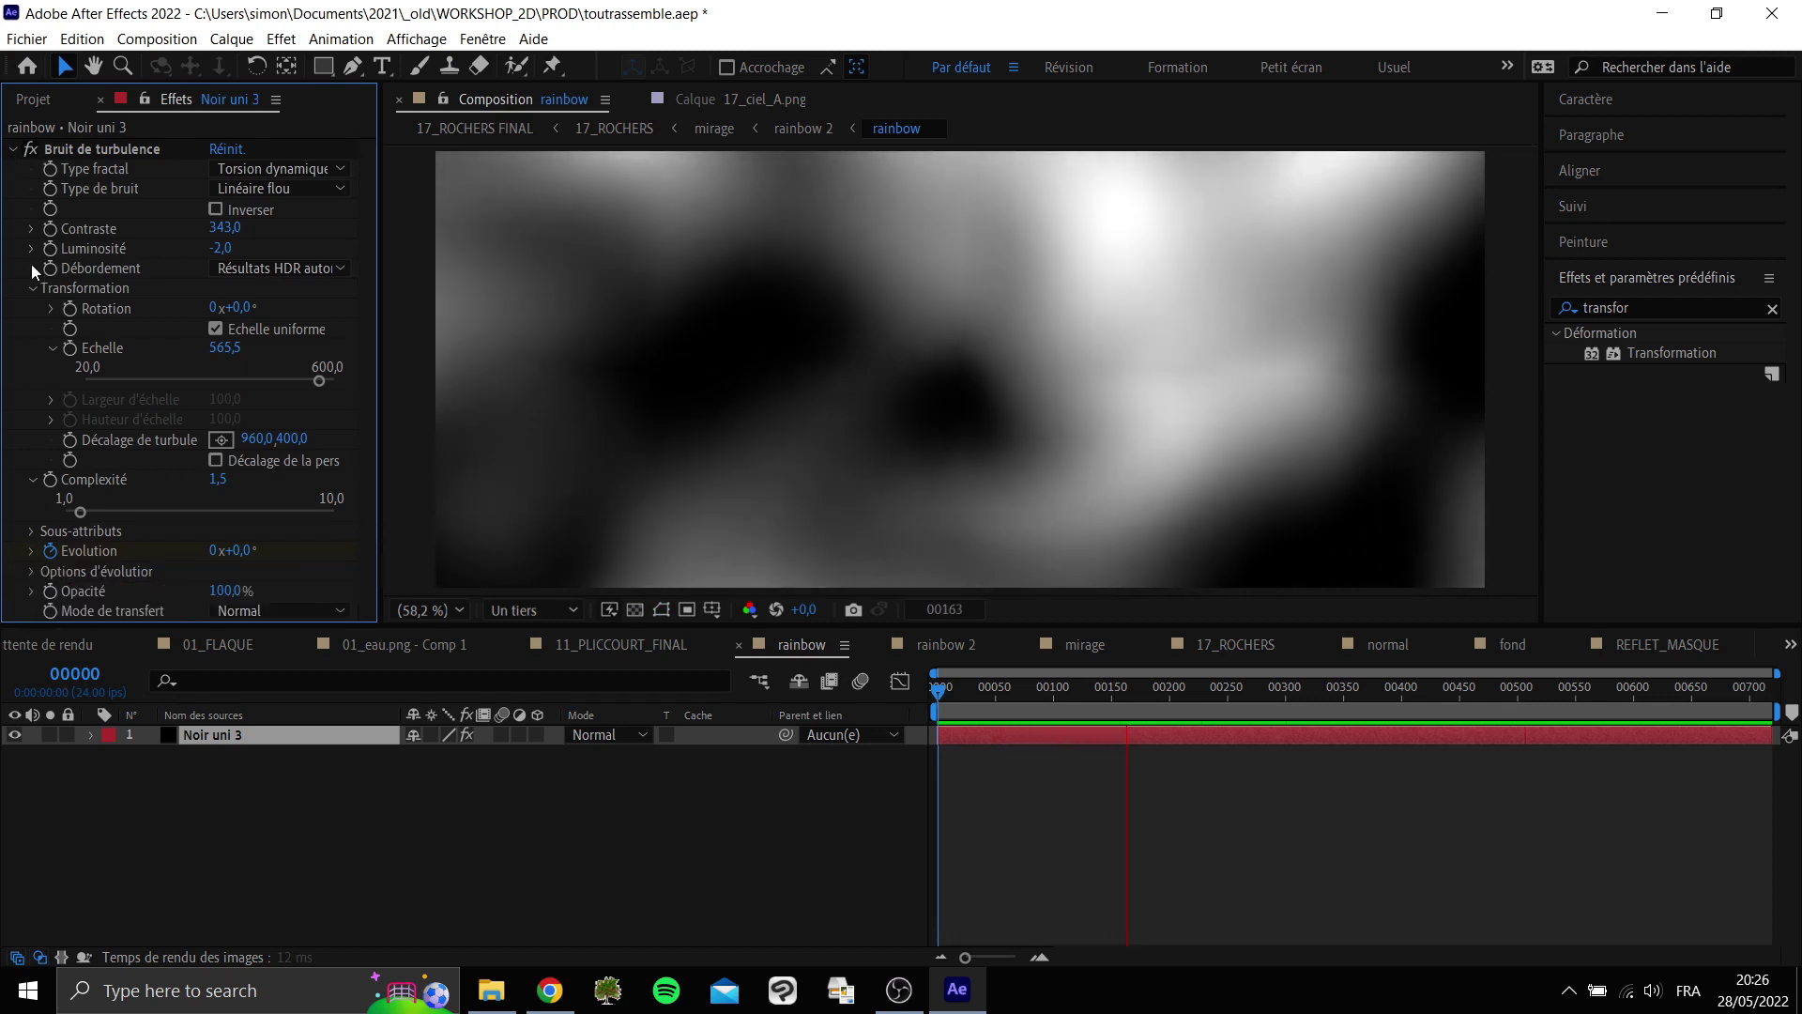
pyautogui.click(31, 288)
pyautogui.click(33, 308)
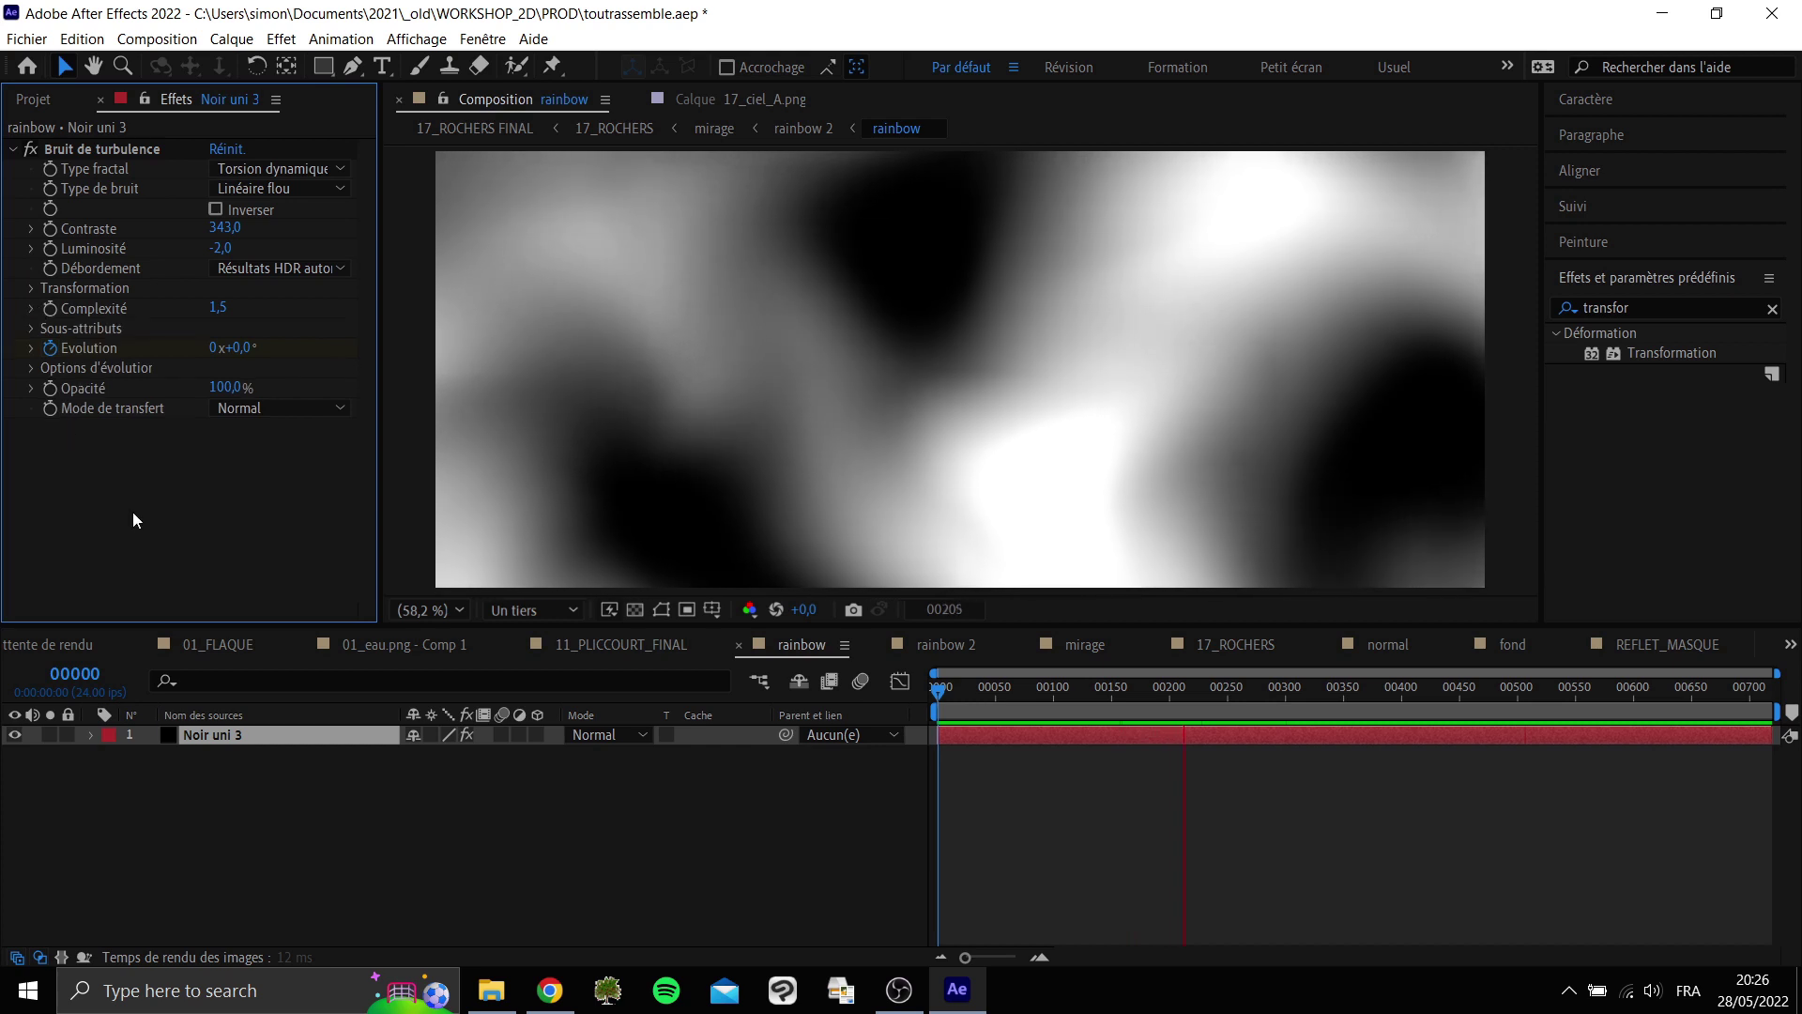
pyautogui.press('space')
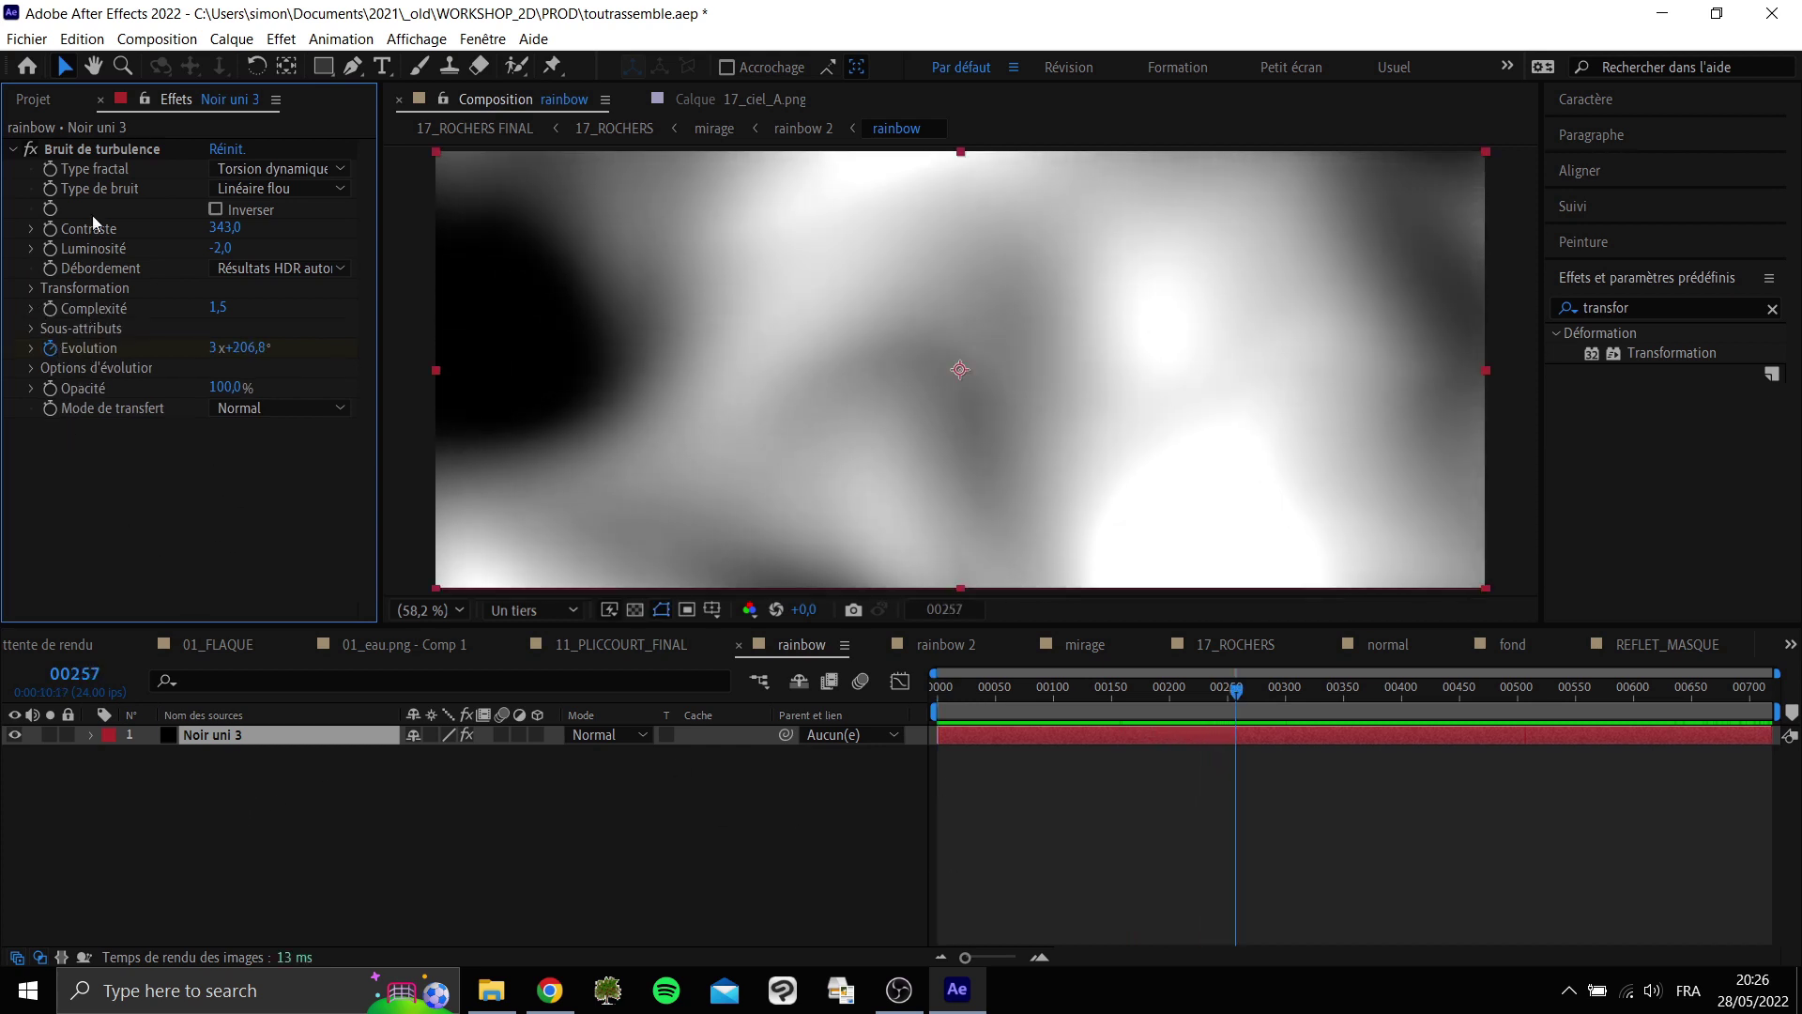
# Try a different Contraste value on the Bruit de turbulence effect and undo it.
pyautogui.moveTo(230, 227); pyautogui.dragTo(350, 305)
pyautogui.hotkey('ctrl', 'z')
# Expand the noise effect's Evolution property and scrub the rainbow composition back to frame 0.
pyautogui.click(31, 349)
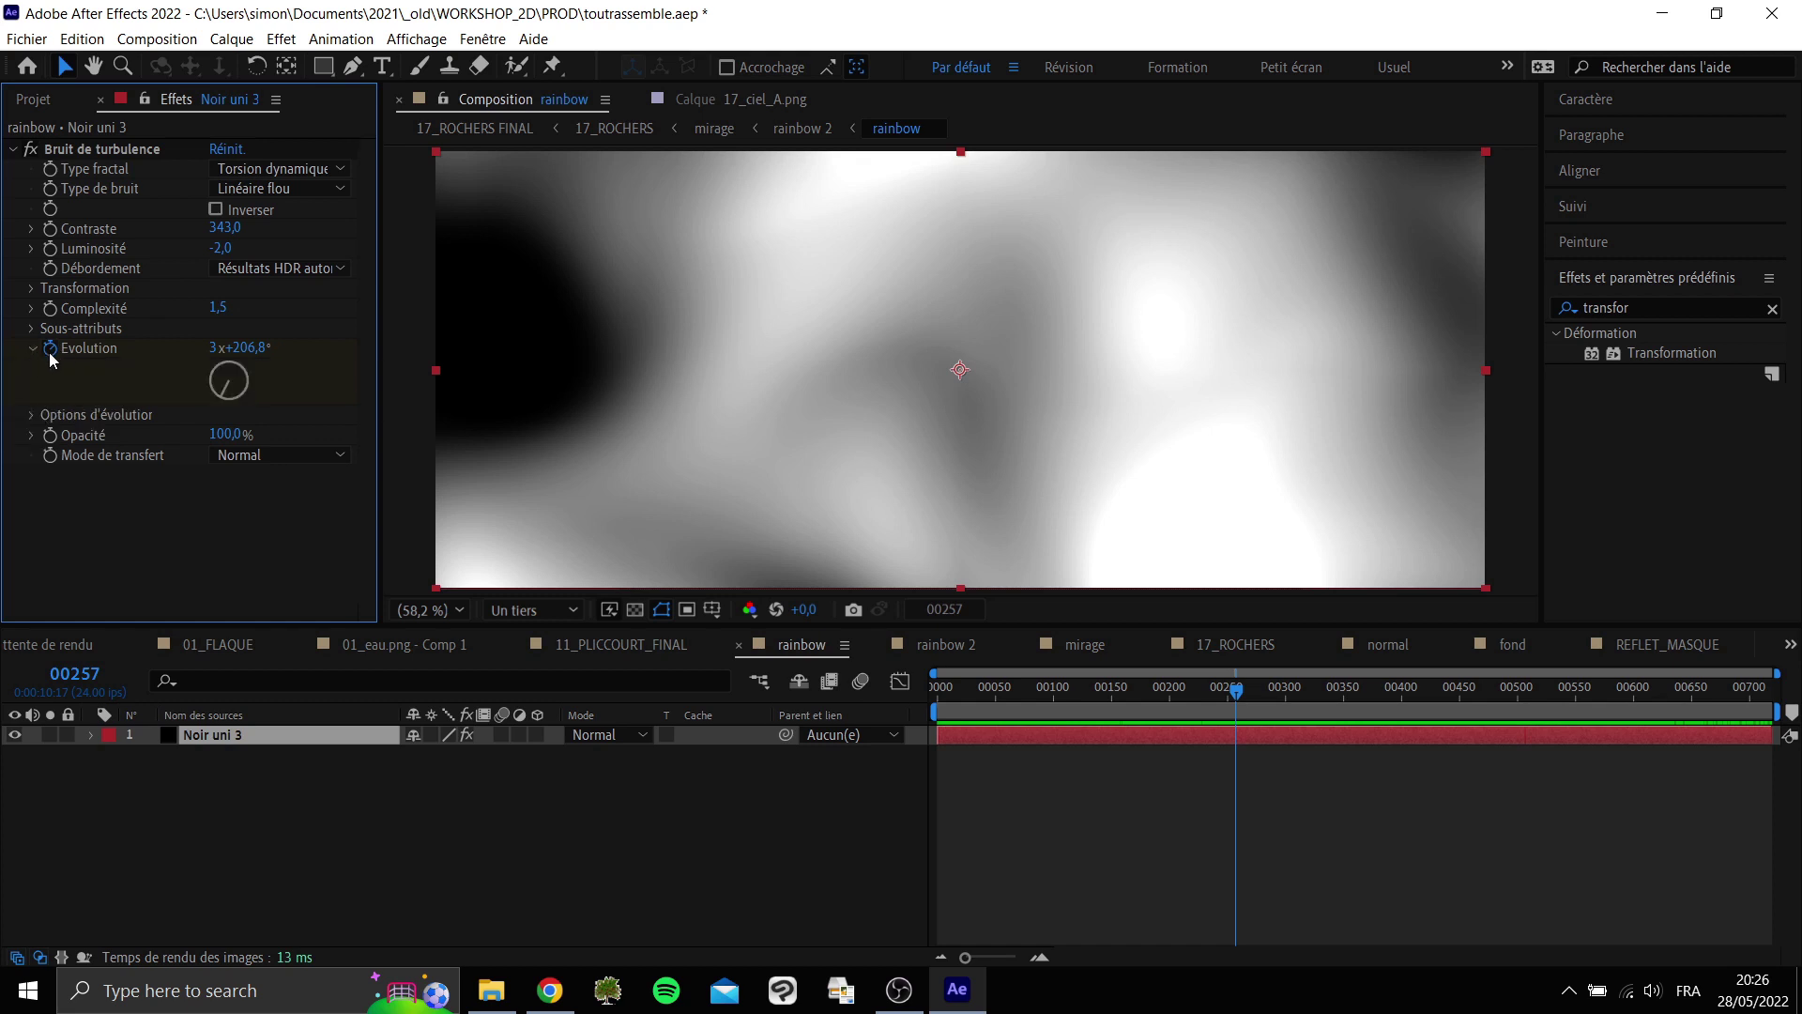
pyautogui.click(69, 347)
pyautogui.moveTo(221, 369)
pyautogui.mouseDown()
pyautogui.moveTo(218, 407)
pyautogui.moveTo(222, 375)
pyautogui.mouseUp()
pyautogui.click(1006, 700)
pyautogui.moveTo(1006, 700); pyautogui.dragTo(869, 702)
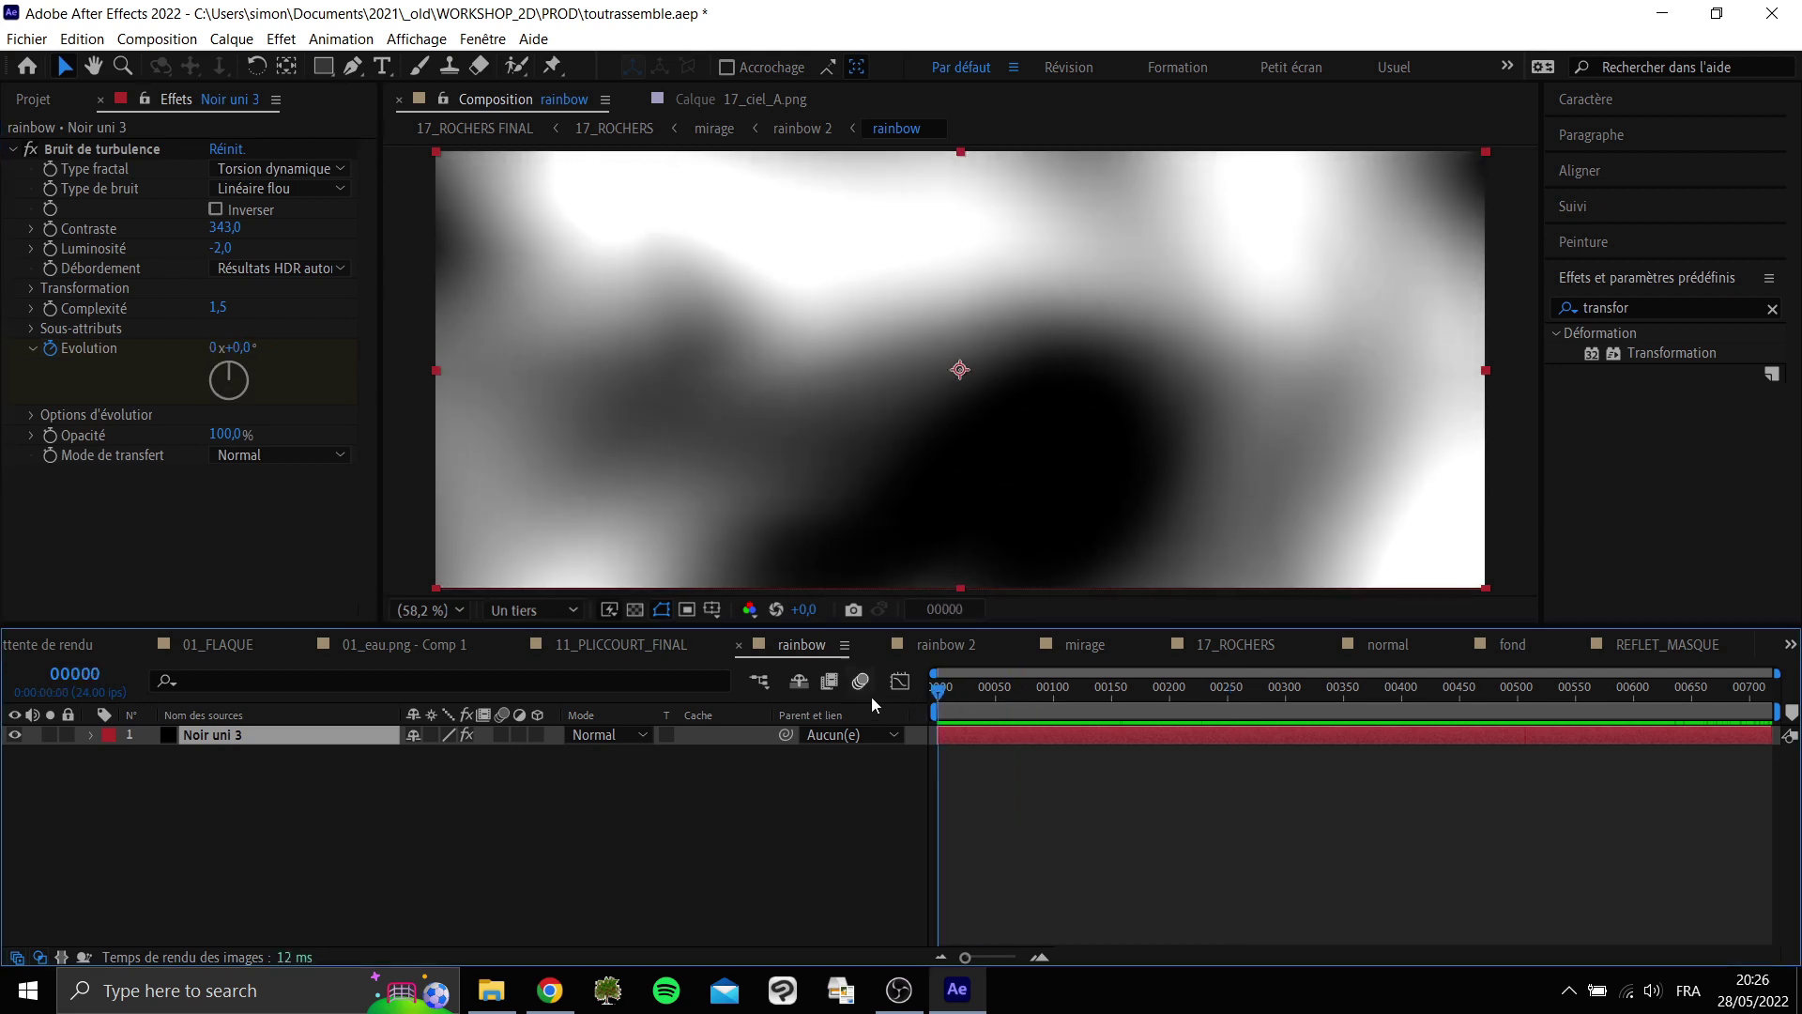
# Reveal the Evolution keyframes of Noir uni 3, select the first one and scrub to the last keyframe at frame 719.
pyautogui.press('u')
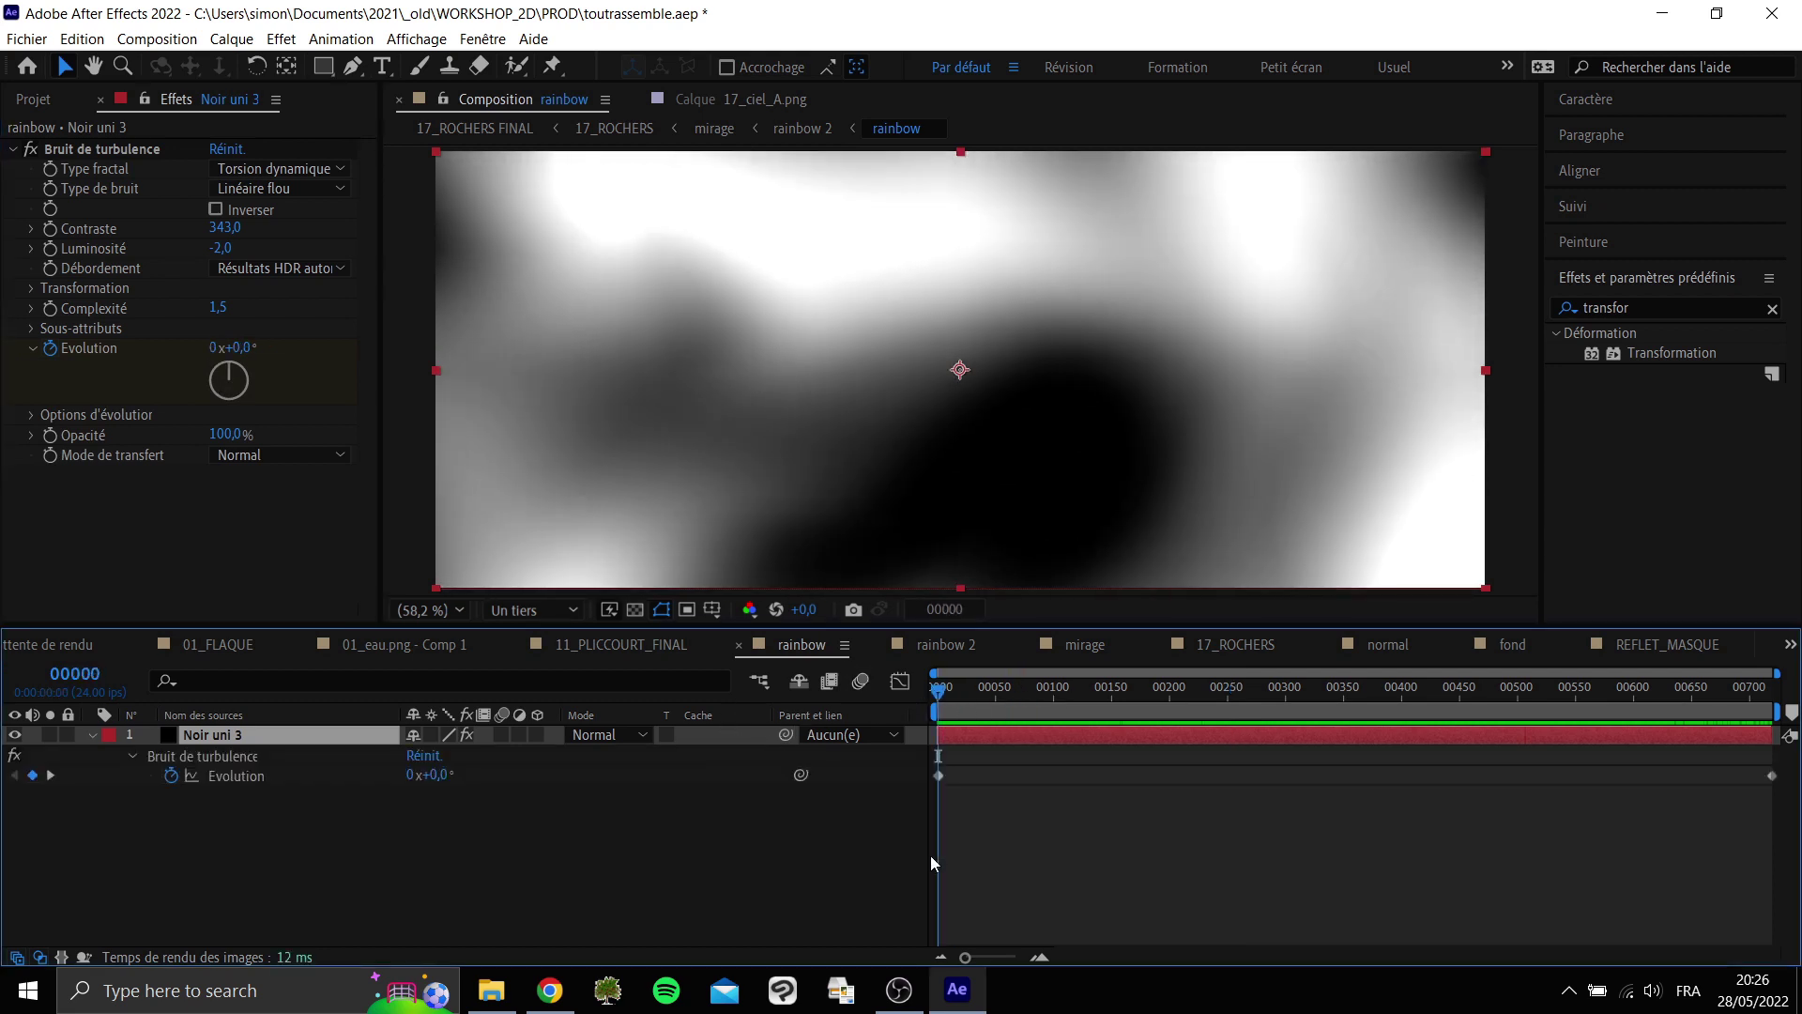
pyautogui.click(939, 778)
pyautogui.moveTo(939, 690); pyautogui.dragTo(1786, 706)
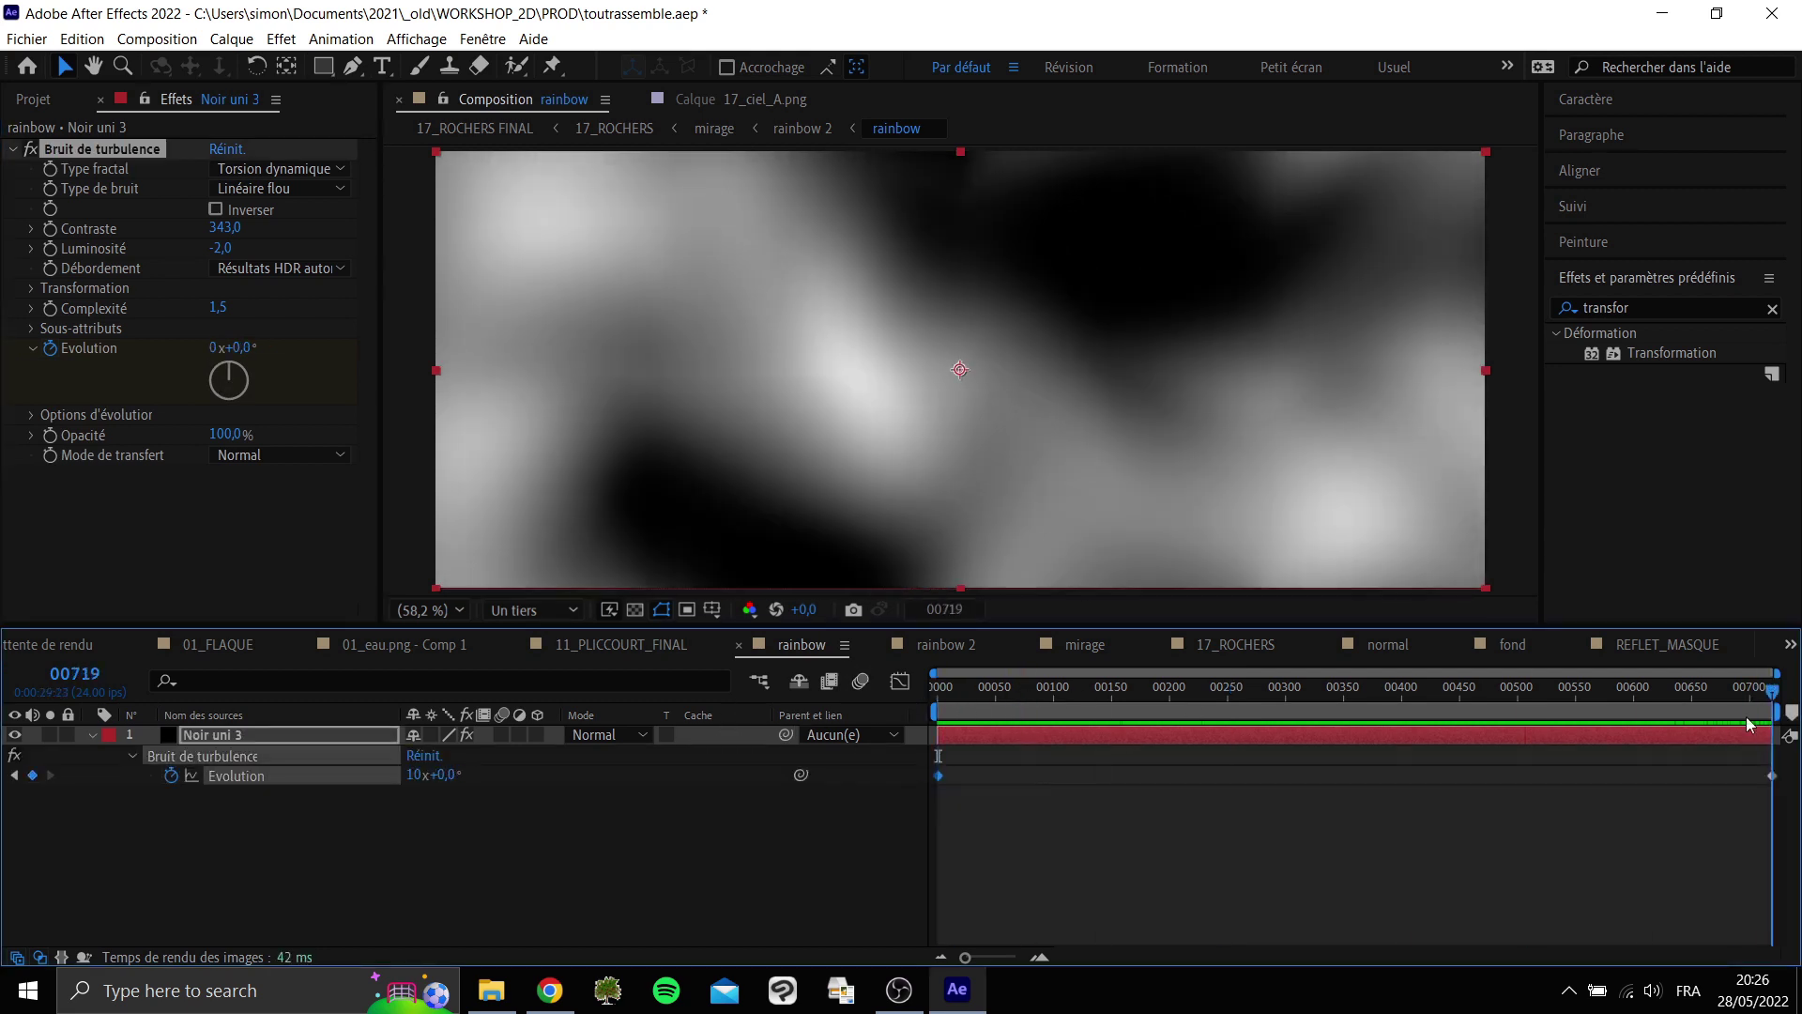
# Preview the rainbow composition from its first frame and place the playhead at frame 3.
pyautogui.press('Home')
pyautogui.press('space')
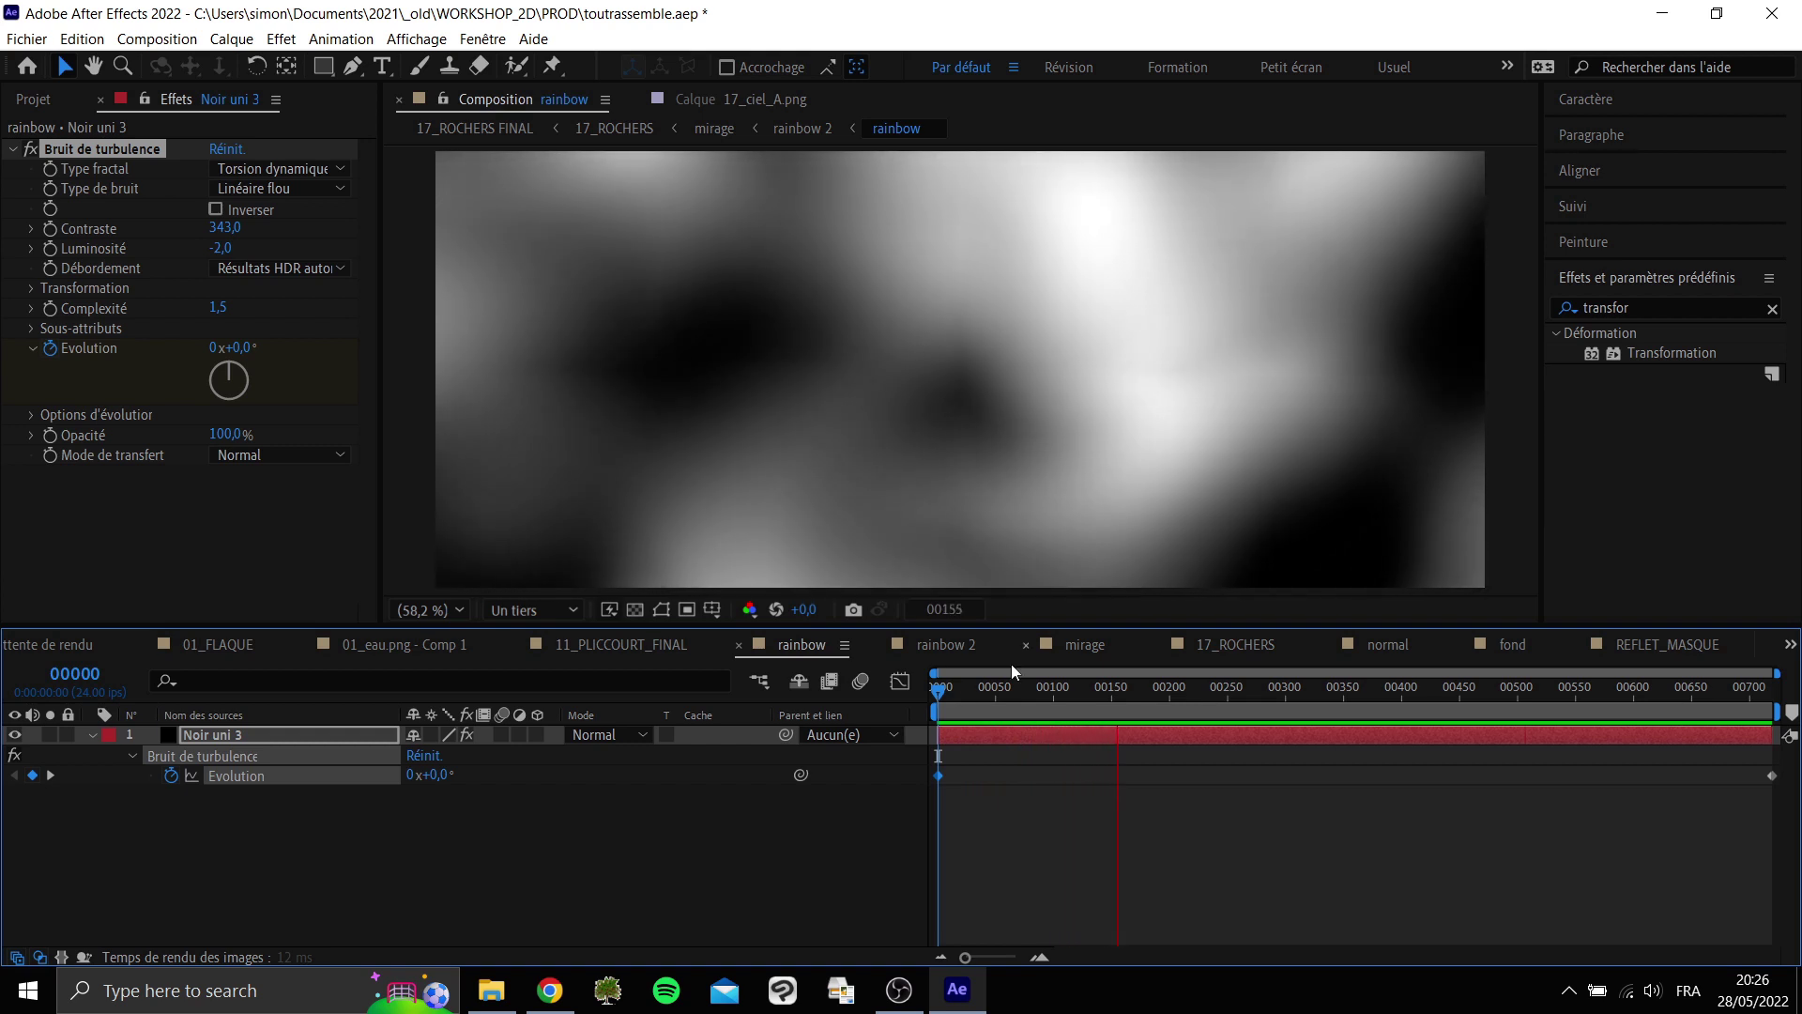
pyautogui.moveTo(989, 685); pyautogui.dragTo(941, 685)
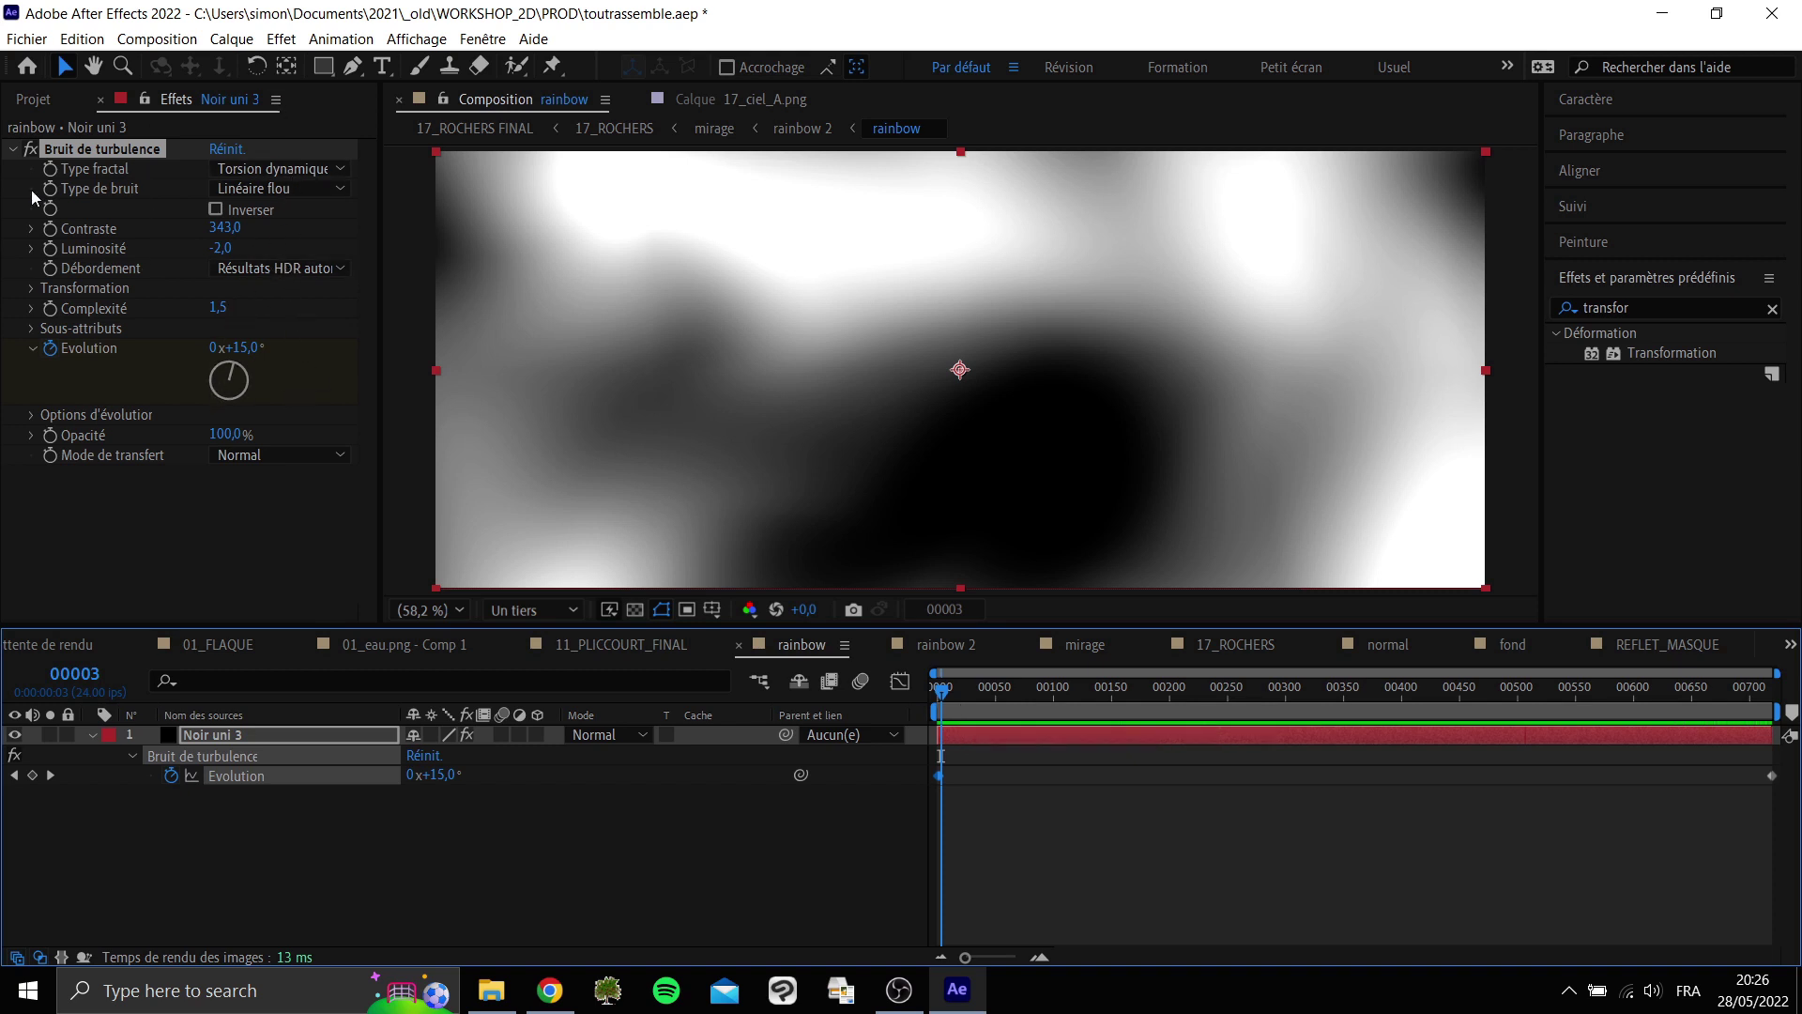
# Try the Dynamique progressif and Rocheux fractal types on Bruit de turbulence, with Complexité set to 3,9 for Rocheux.
pyautogui.click(14, 149)
pyautogui.click(14, 150)
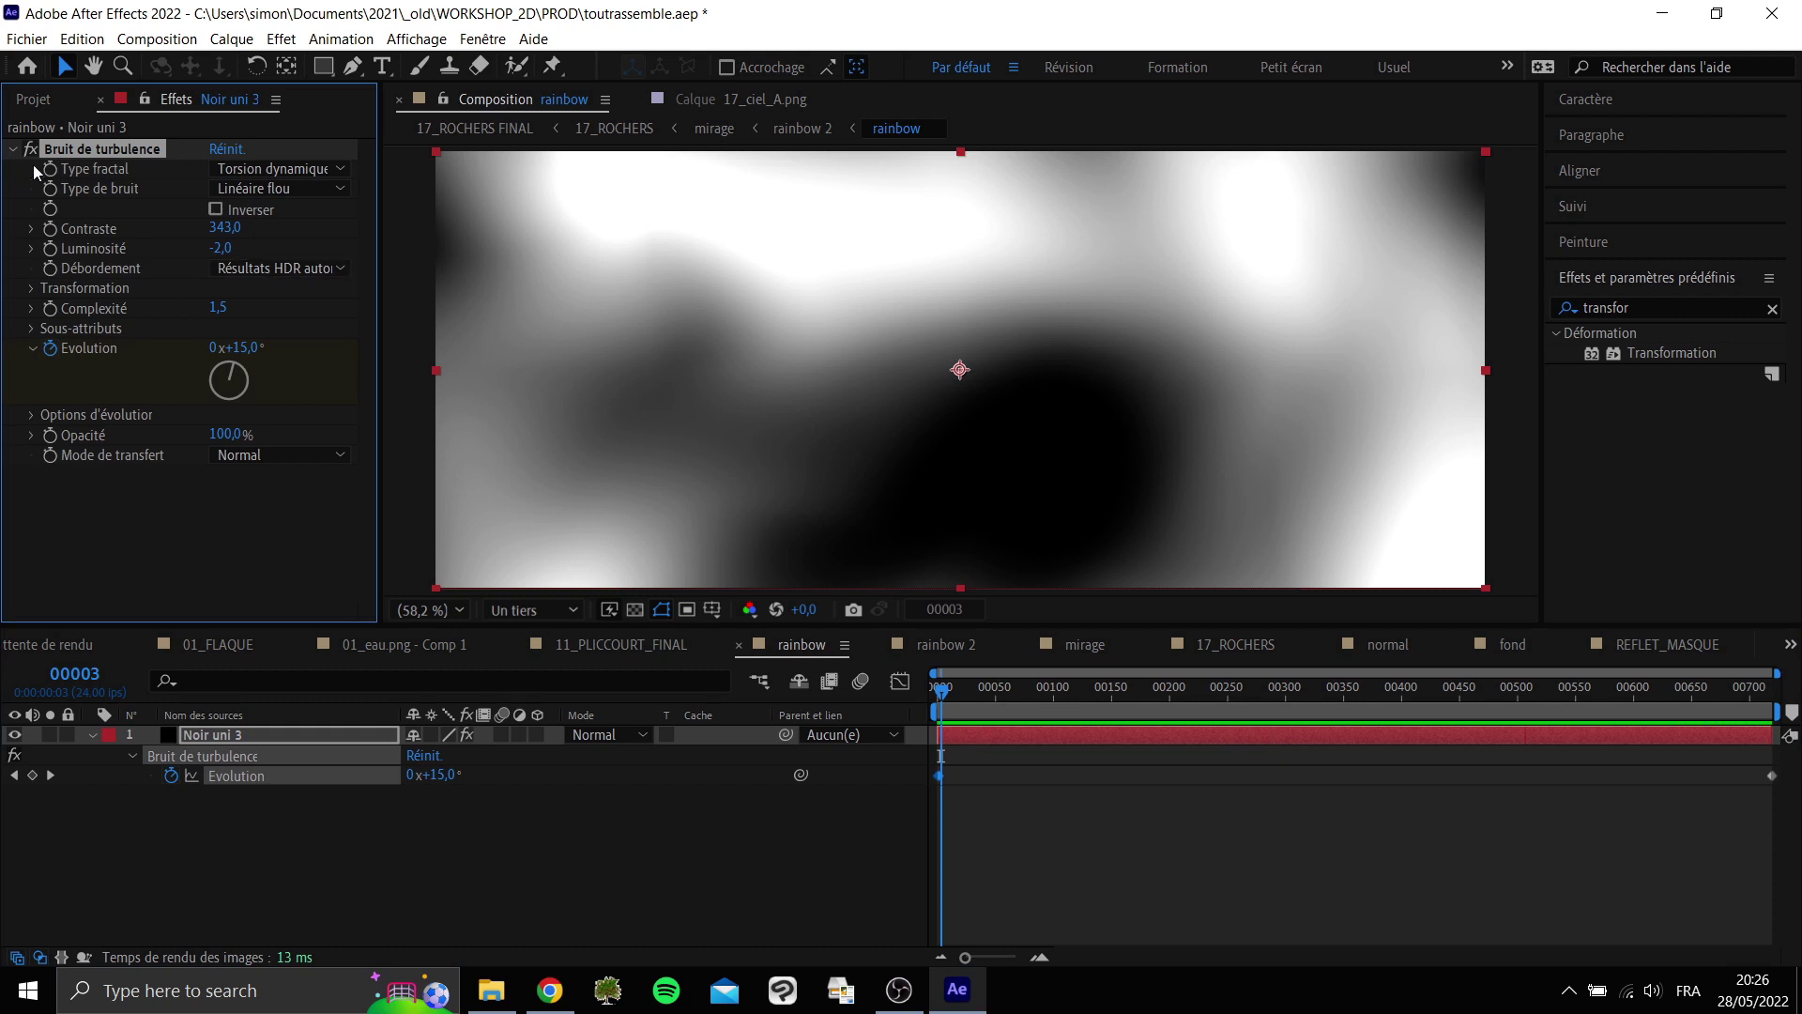
pyautogui.click(263, 165)
pyautogui.click(298, 315)
pyautogui.click(294, 170)
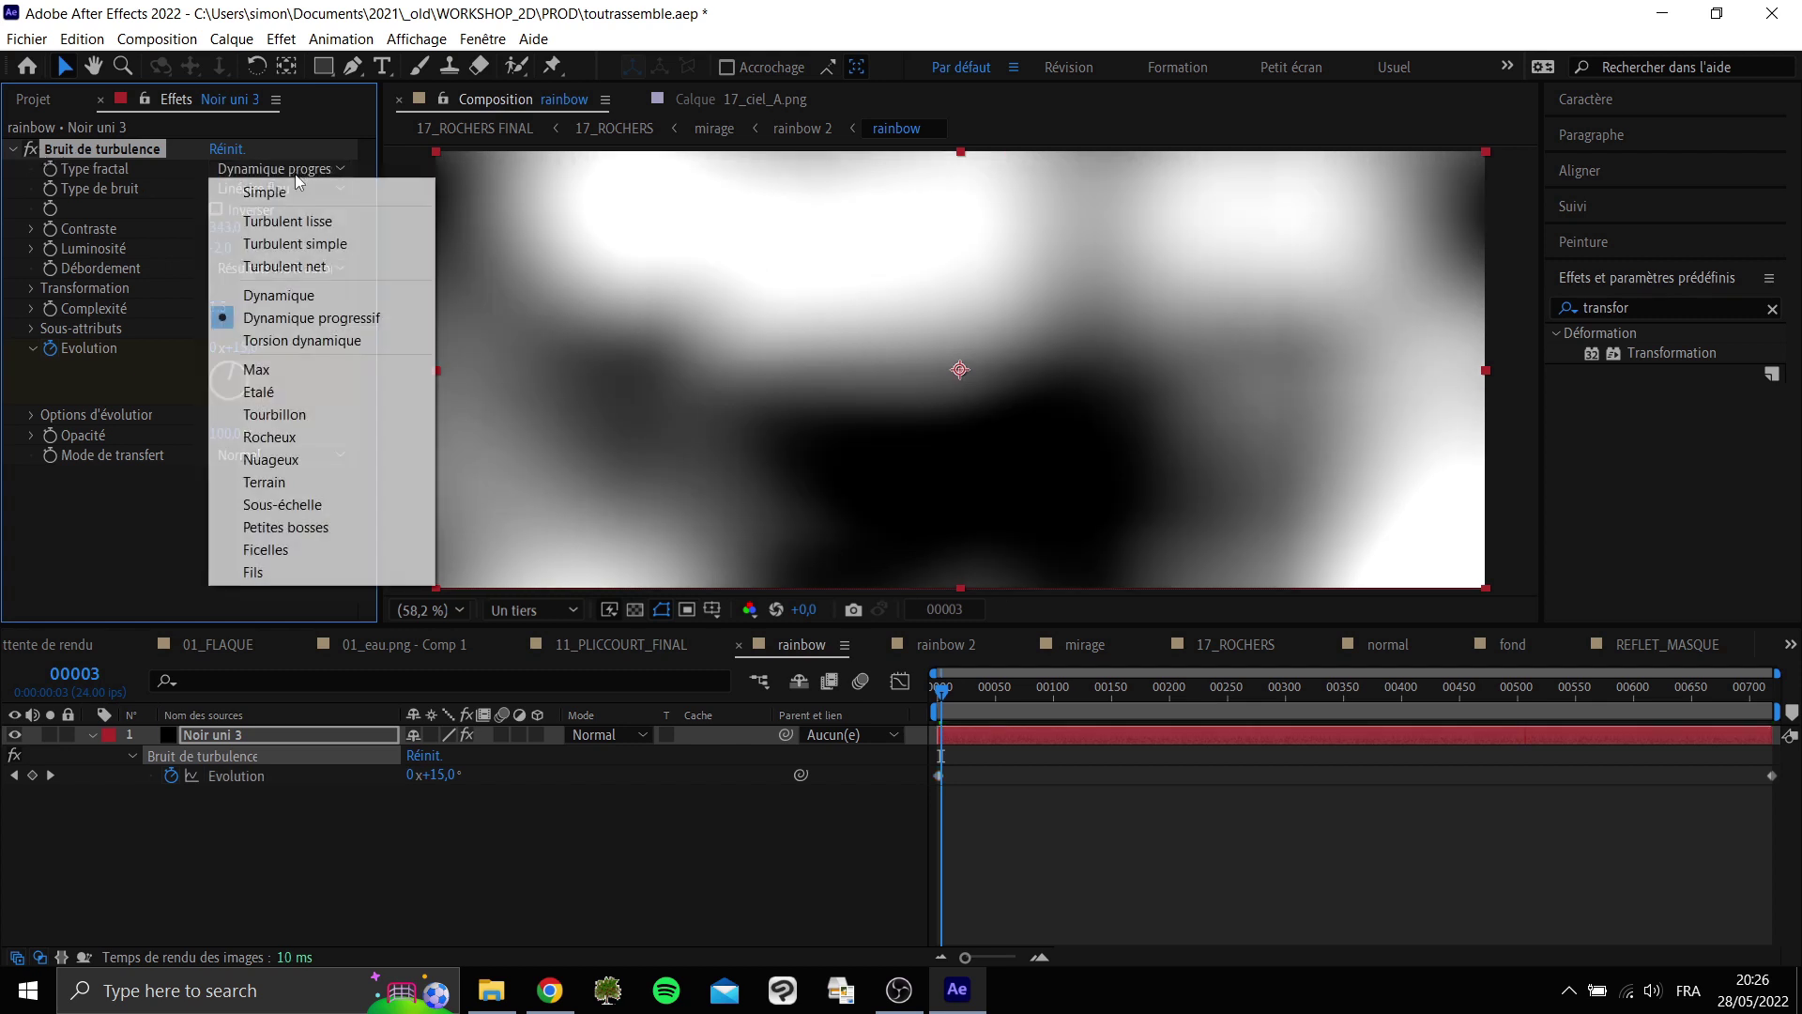
pyautogui.click(297, 437)
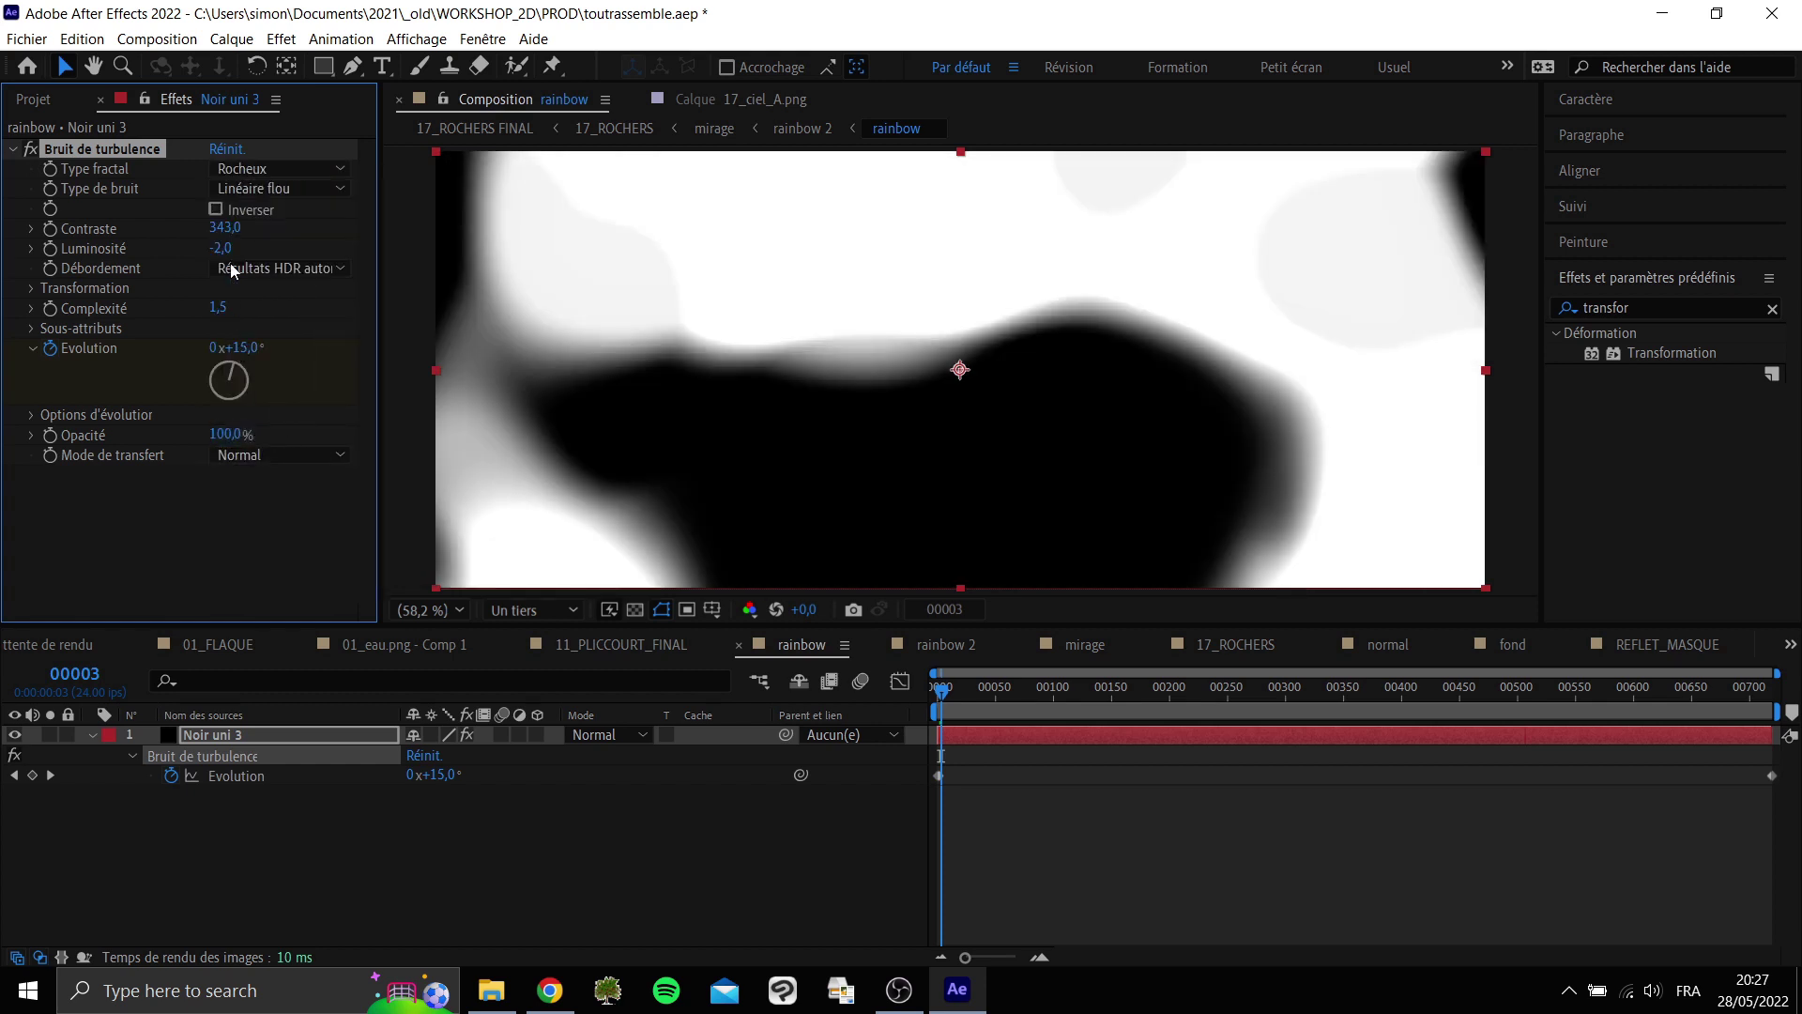
pyautogui.moveTo(225, 309); pyautogui.dragTo(127, 310)
# Try the Tourbillon and Terrain fractal types, testing Luminosité at 39,0 on Terrain and undoing that brightness change.
pyautogui.click(297, 168)
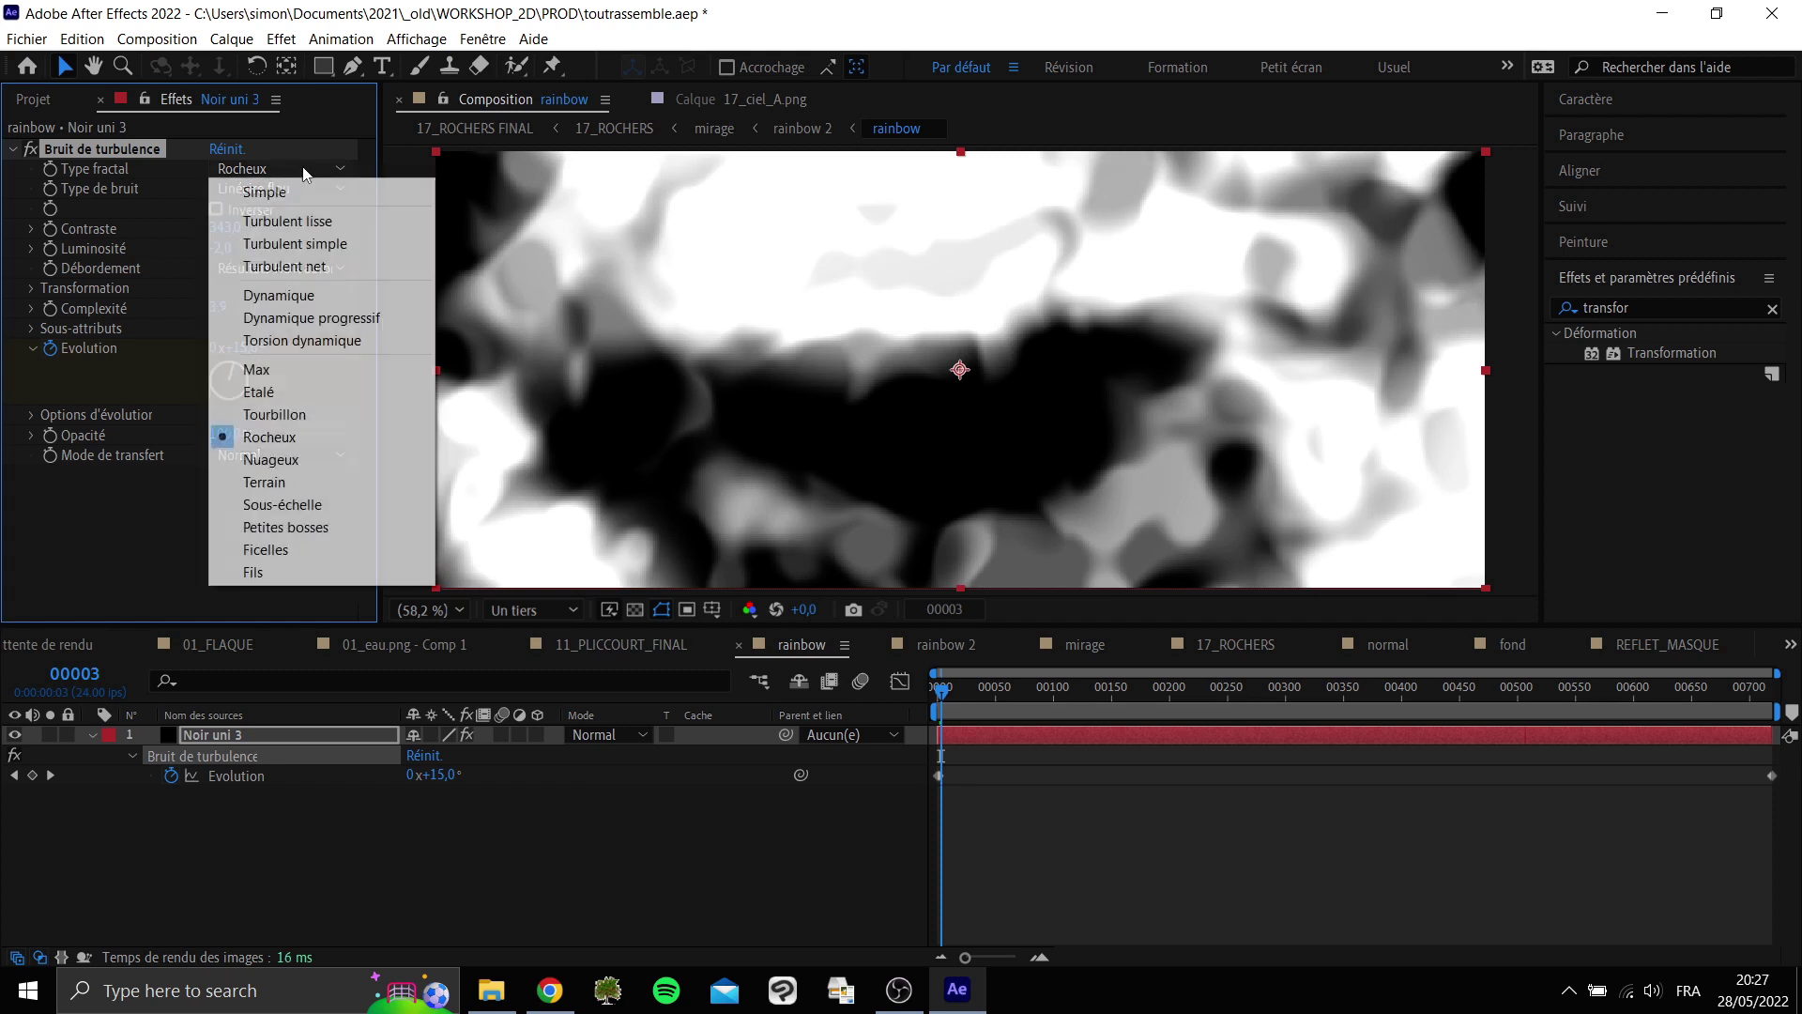
pyautogui.click(310, 414)
pyautogui.click(298, 169)
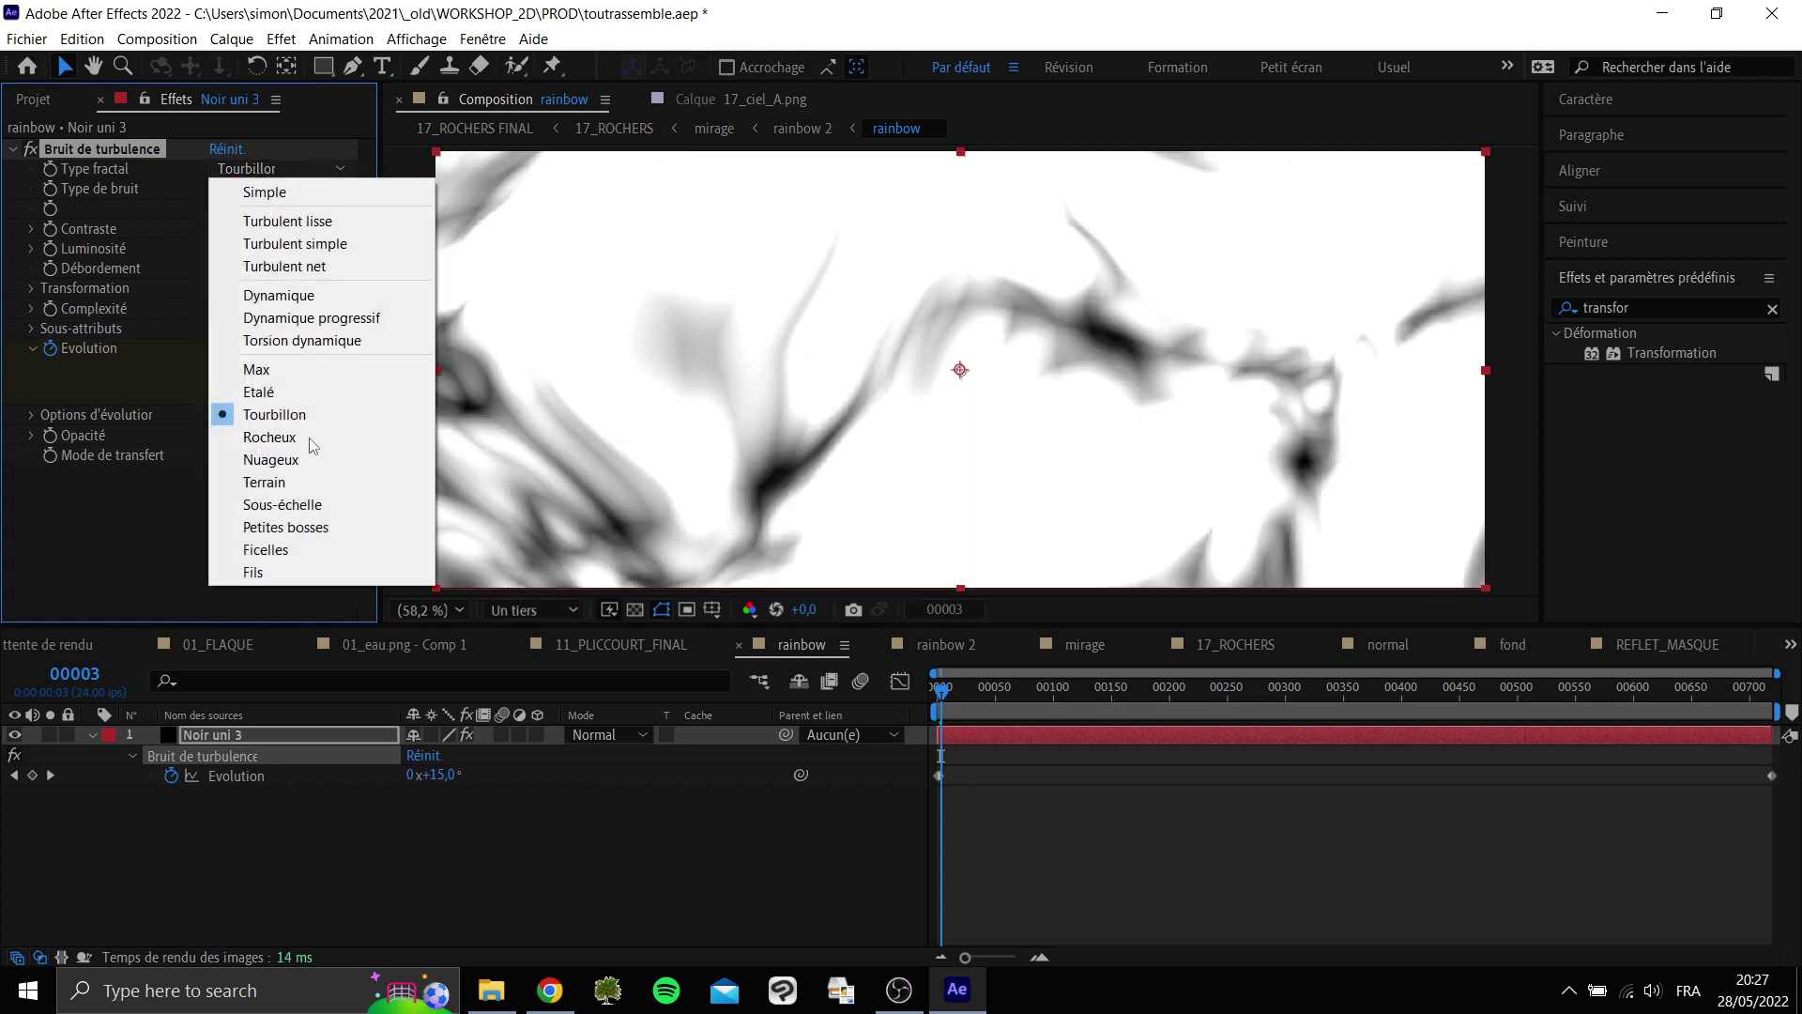
pyautogui.click(306, 476)
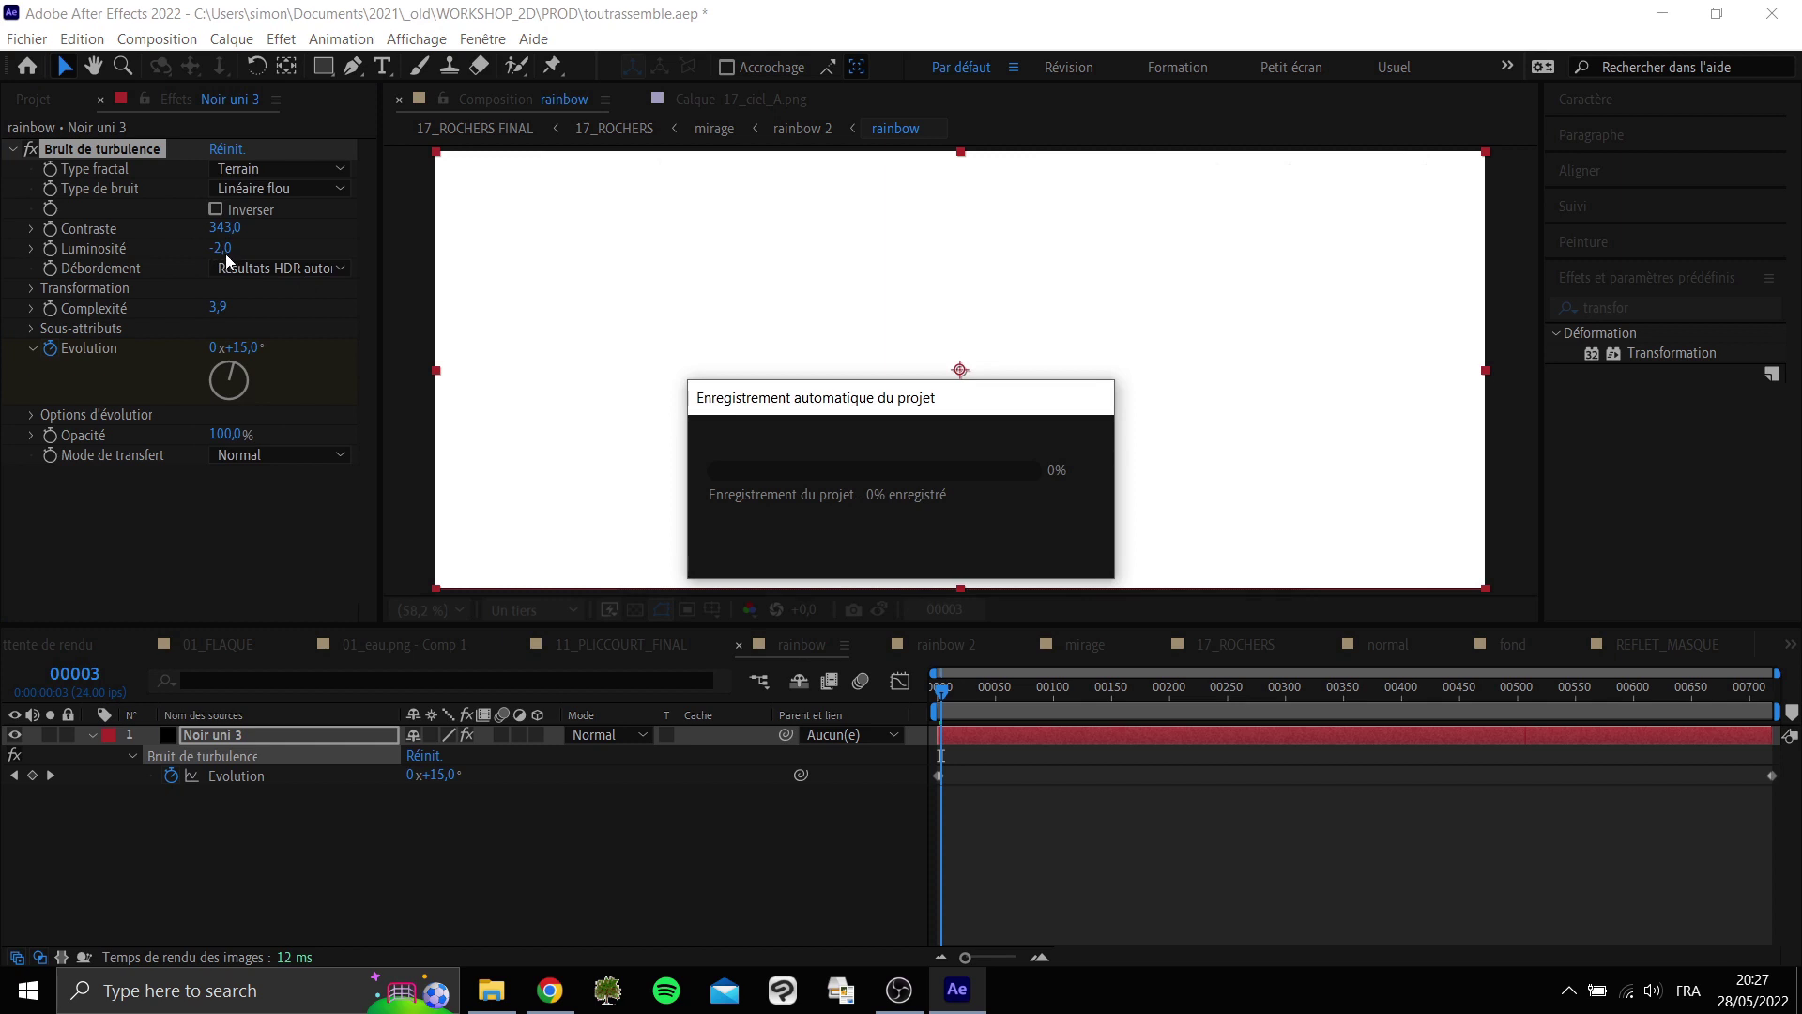
pyautogui.moveTo(223, 248); pyautogui.dragTo(246, 246)
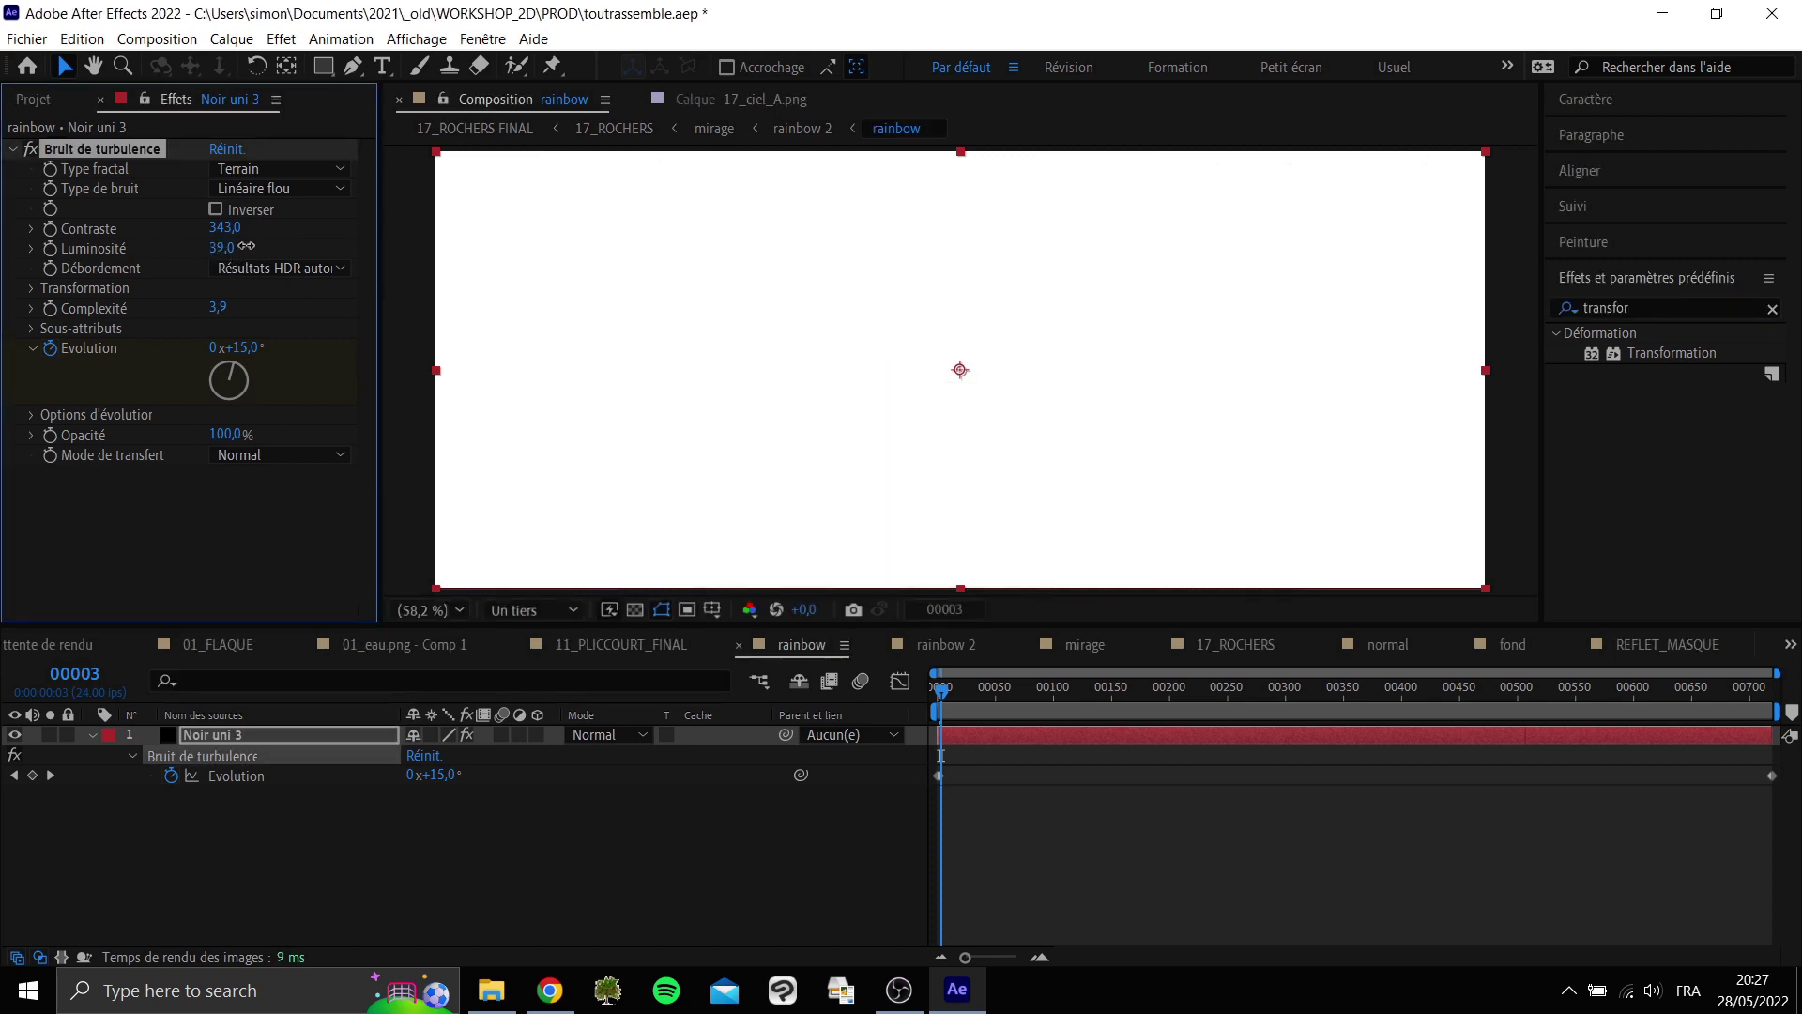
pyautogui.hotkey('ctrl', 'z')
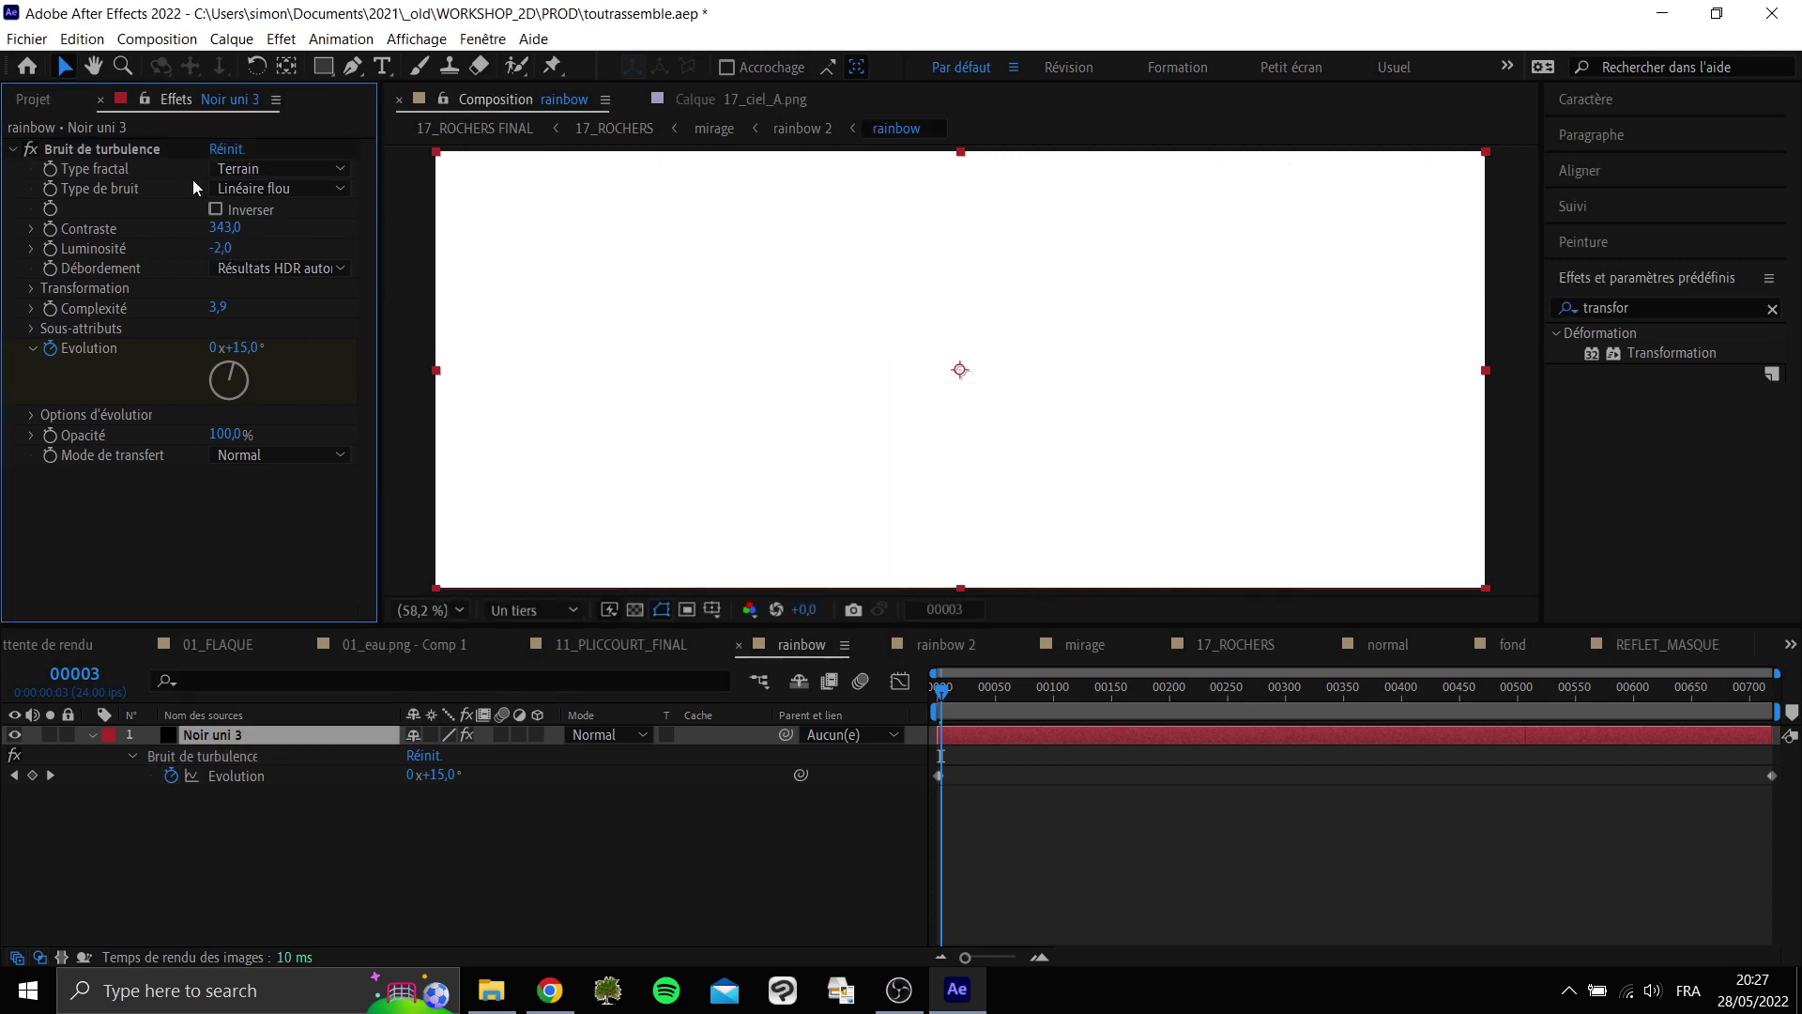
# Set the fractal type to Petites bosses with Luminosité 199,0 and briefly preview the noise.
pyautogui.click(287, 171)
pyautogui.click(304, 526)
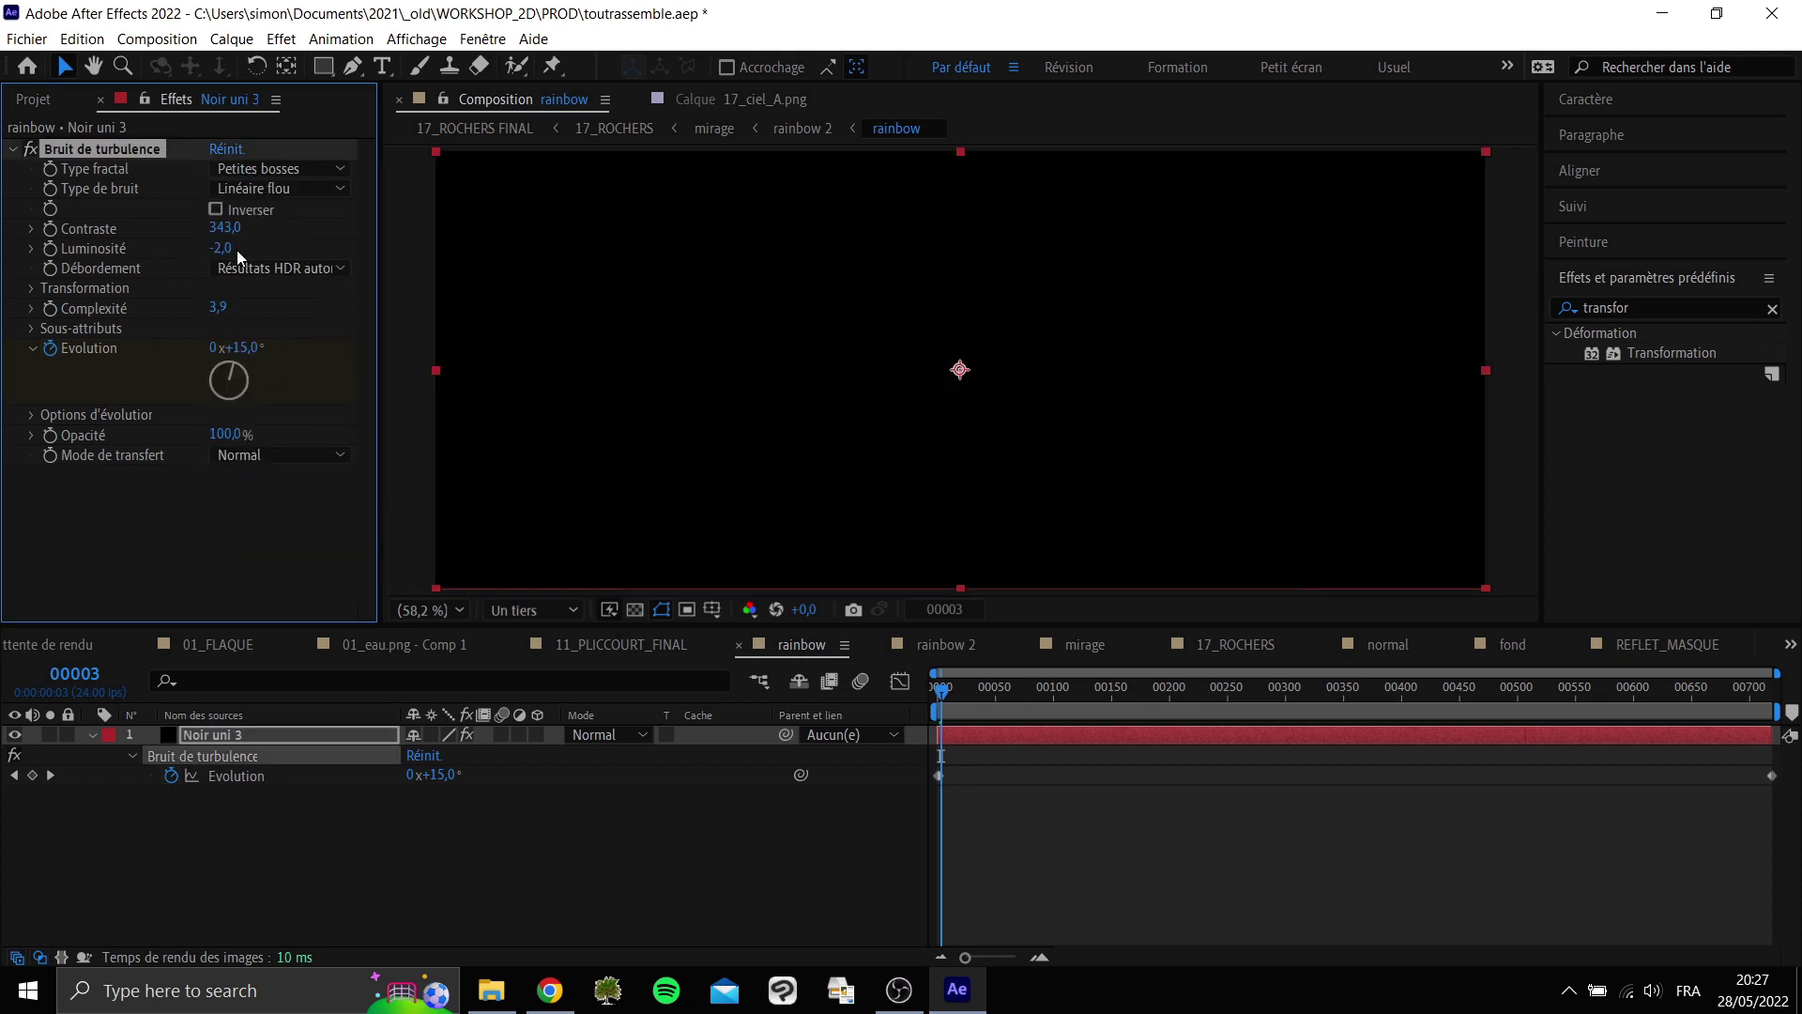
pyautogui.moveTo(286, 240)
pyautogui.mouseDown()
pyautogui.moveTo(235, 244)
pyautogui.moveTo(324, 241)
pyautogui.moveTo(309, 238)
pyautogui.mouseUp()
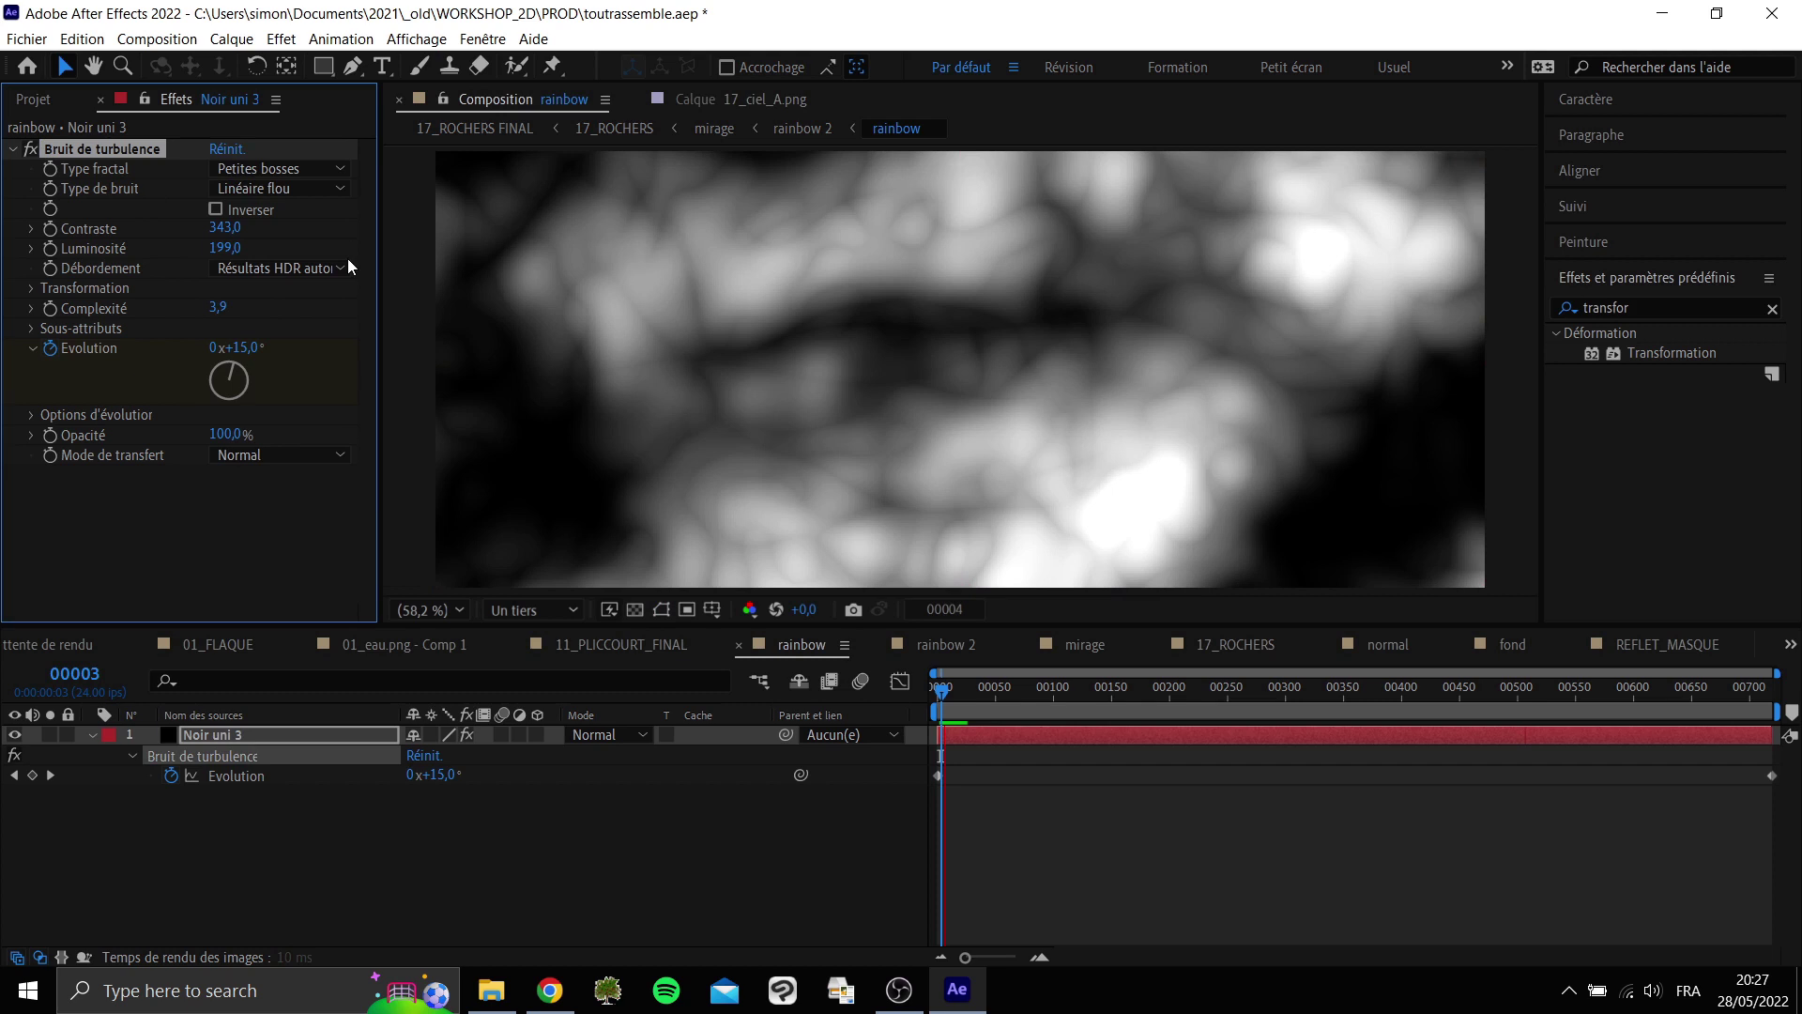
pyautogui.press('space')
pyautogui.press('space')
# Undo the fractal type, Luminosité and Complexité tests until the noise is back to Torsion dynamique.
pyautogui.hotkey('ctrl', 'z')
pyautogui.hotkey('ctrl', 'z')
pyautogui.hotkey('ctrl', 'z')
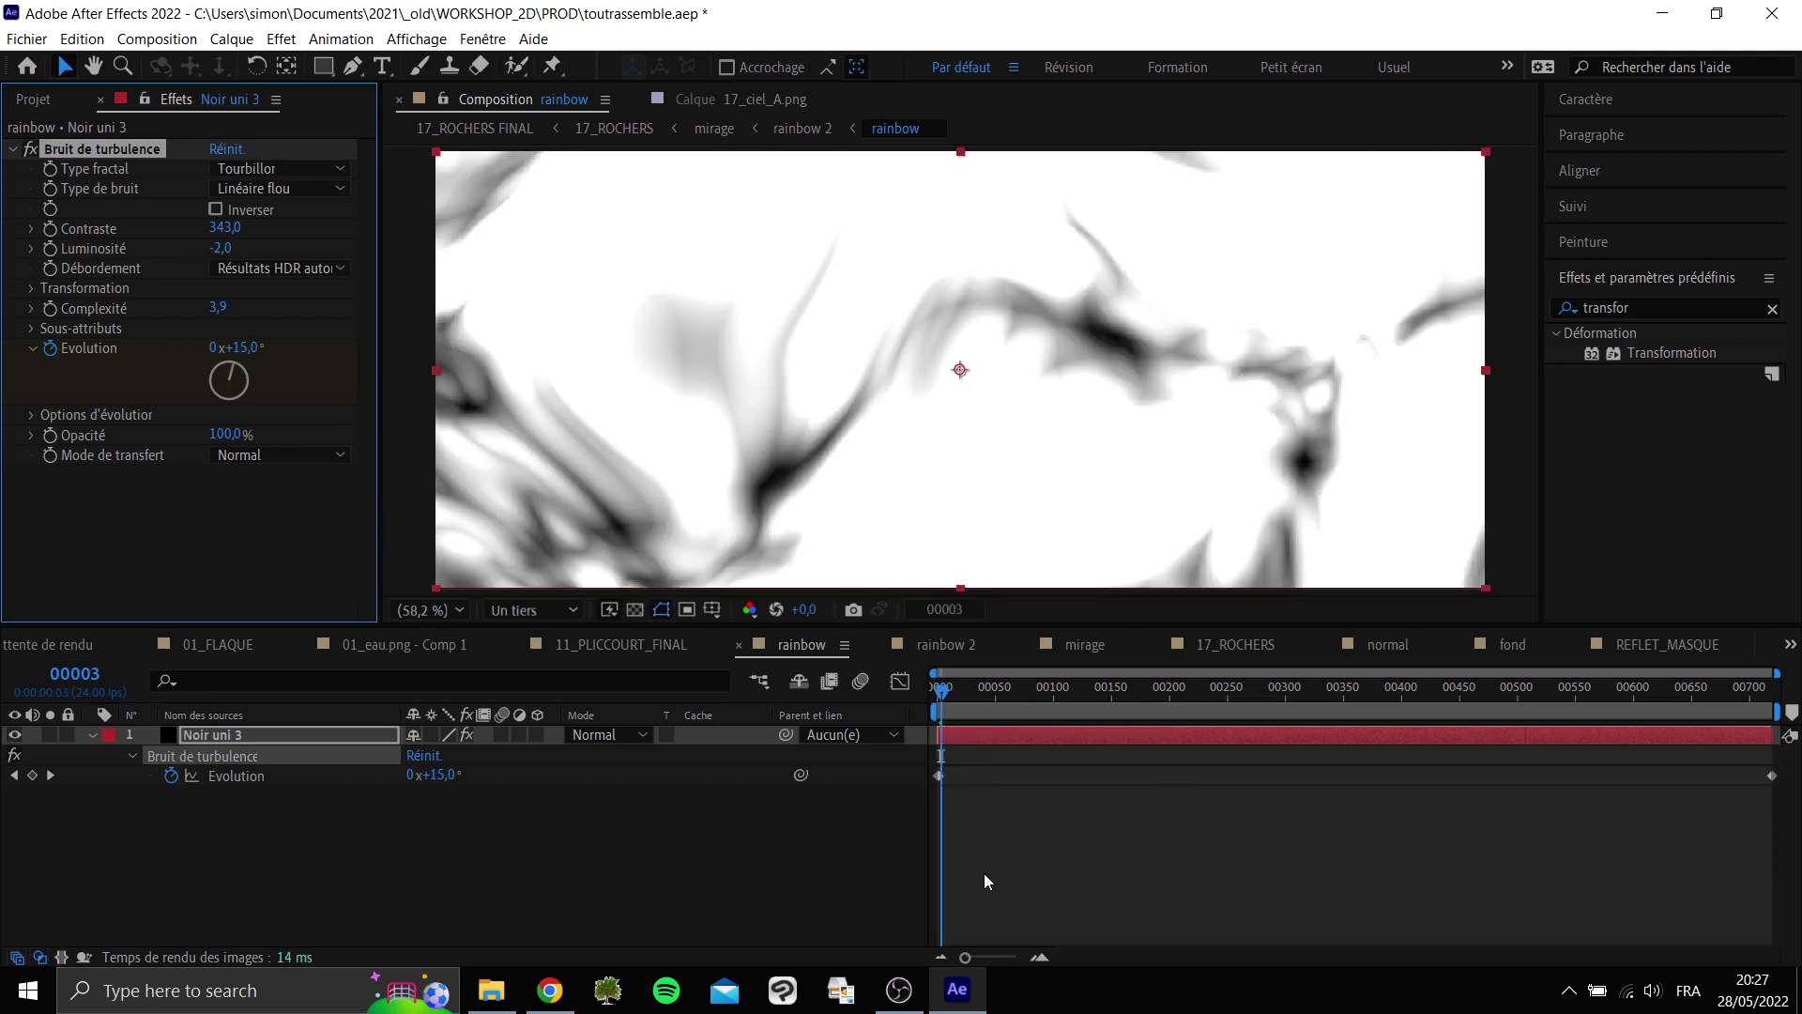
pyautogui.hotkey('ctrl', 'z')
pyautogui.hotkey('ctrl', 'z')
pyautogui.hotkey('ctrl', 'z')
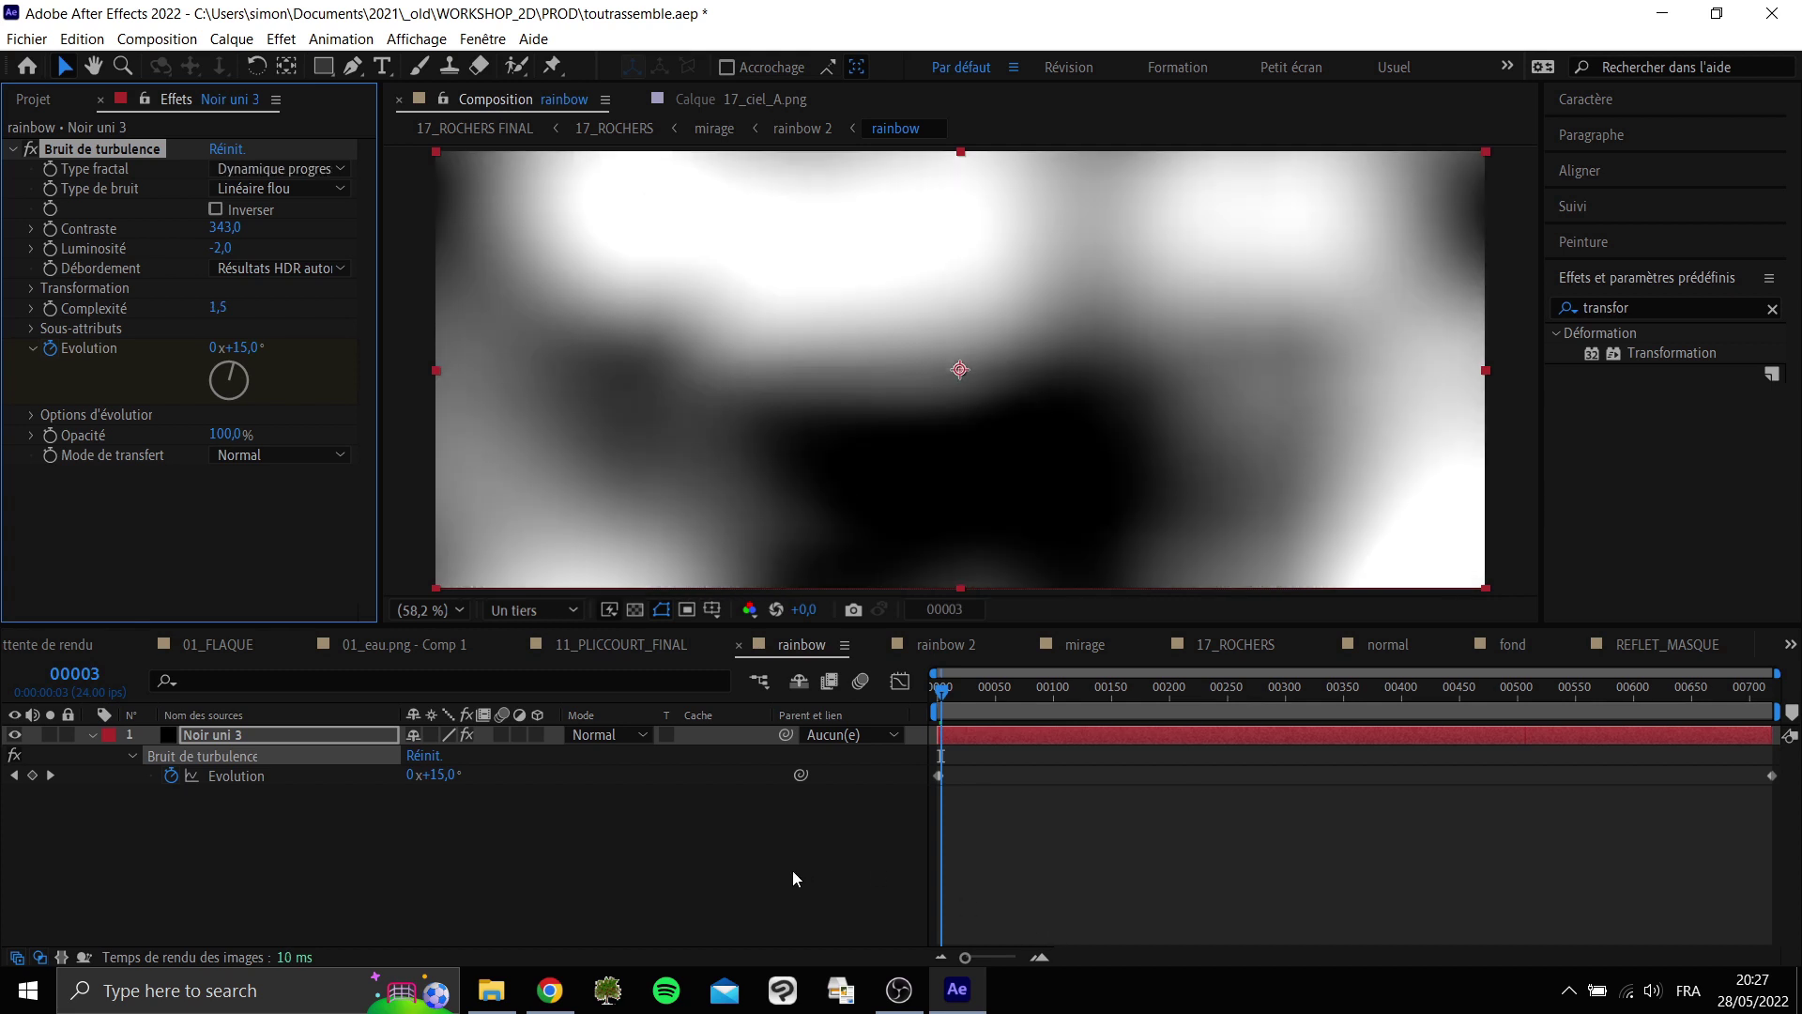
pyautogui.click(319, 172)
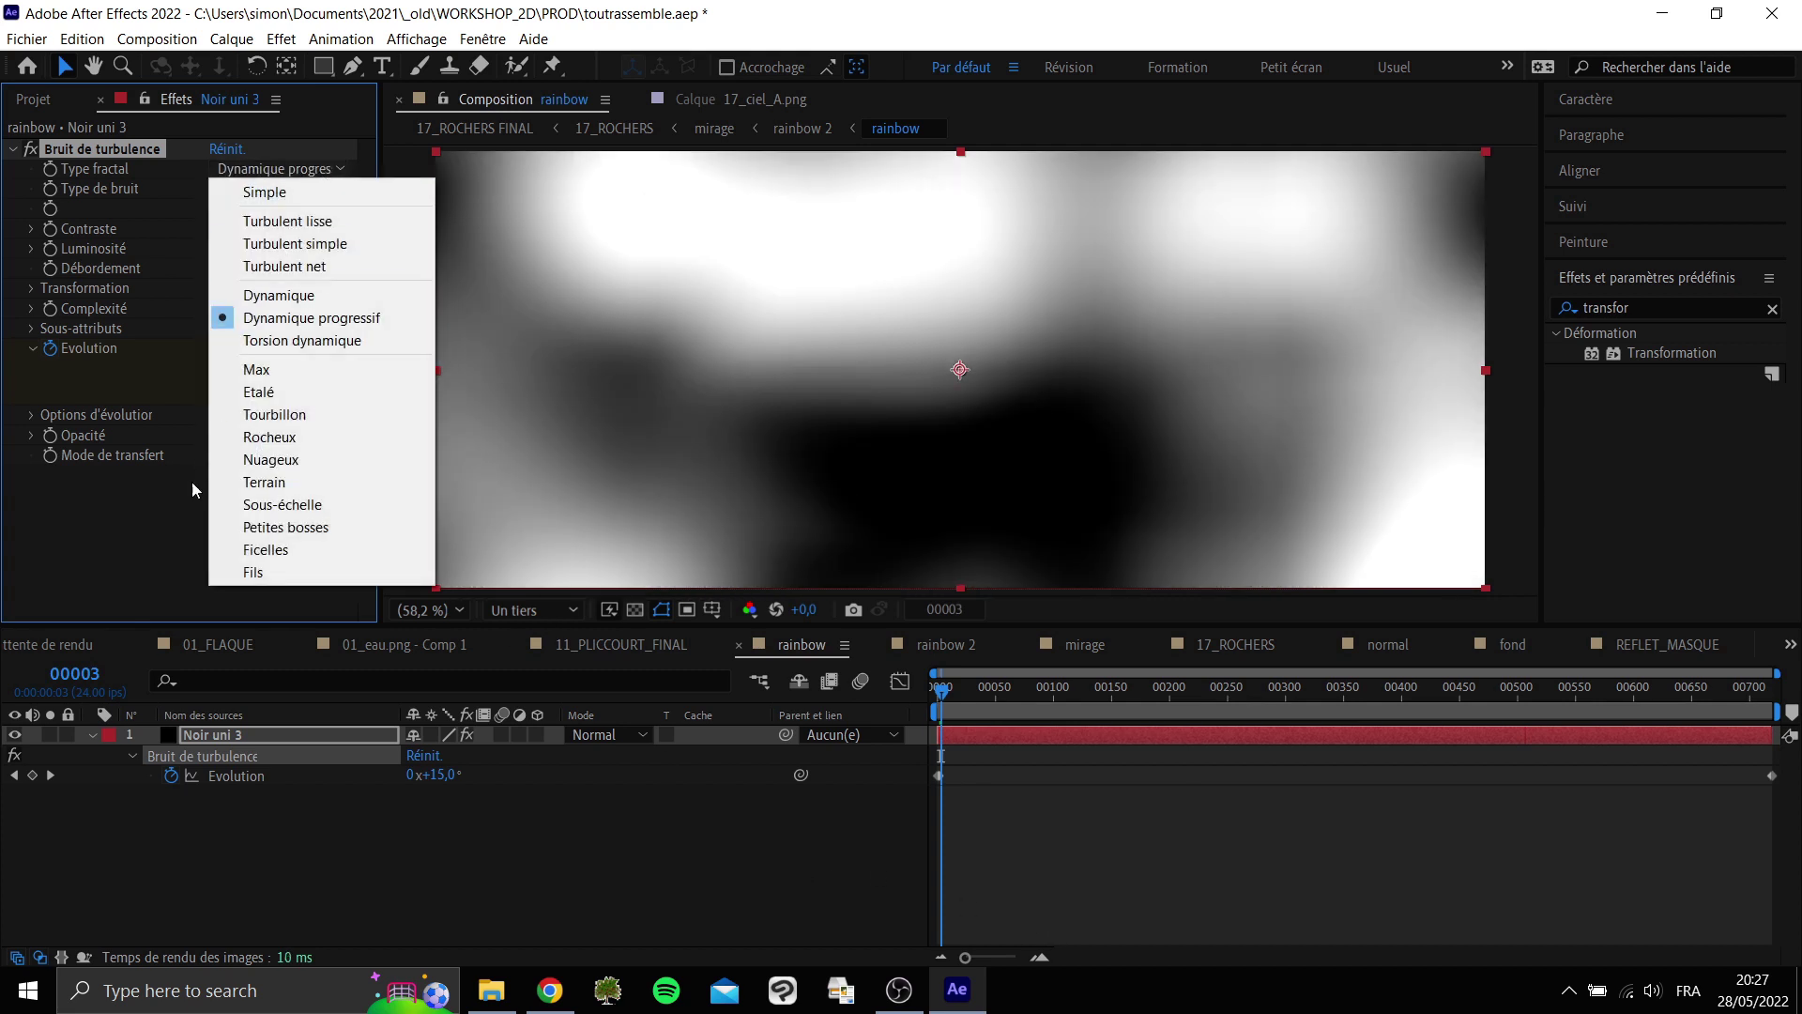
pyautogui.click(192, 481)
pyautogui.click(227, 509)
pyautogui.hotkey('ctrl', 'z')
pyautogui.click(300, 167)
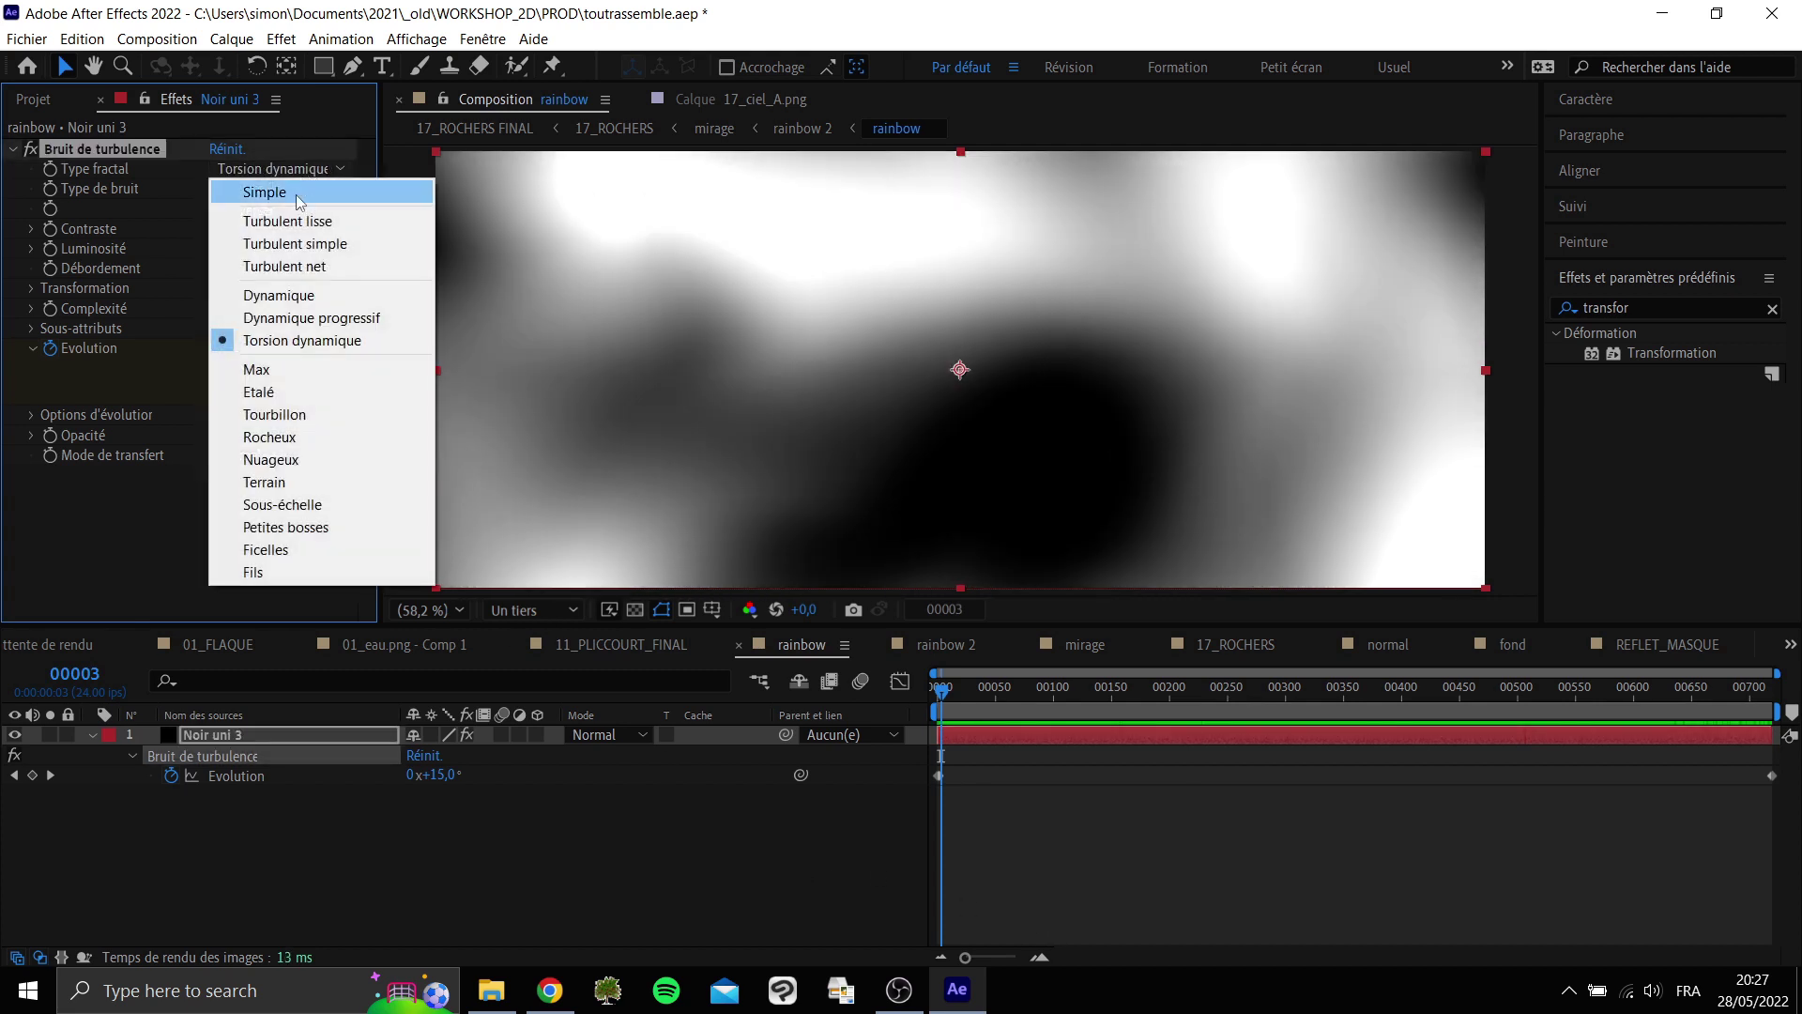
pyautogui.click(265, 480)
# Scrub the rainbow composition to frame 37 and return to the rainbow 2 composition.
pyautogui.moveTo(983, 706)
pyautogui.mouseDown()
pyautogui.moveTo(1142, 679)
pyautogui.moveTo(1095, 691)
pyautogui.moveTo(1667, 689)
pyautogui.moveTo(1134, 677)
pyautogui.moveTo(1058, 711)
pyautogui.moveTo(1123, 688)
pyautogui.moveTo(982, 690)
pyautogui.mouseUp()
pyautogui.press('Tab')
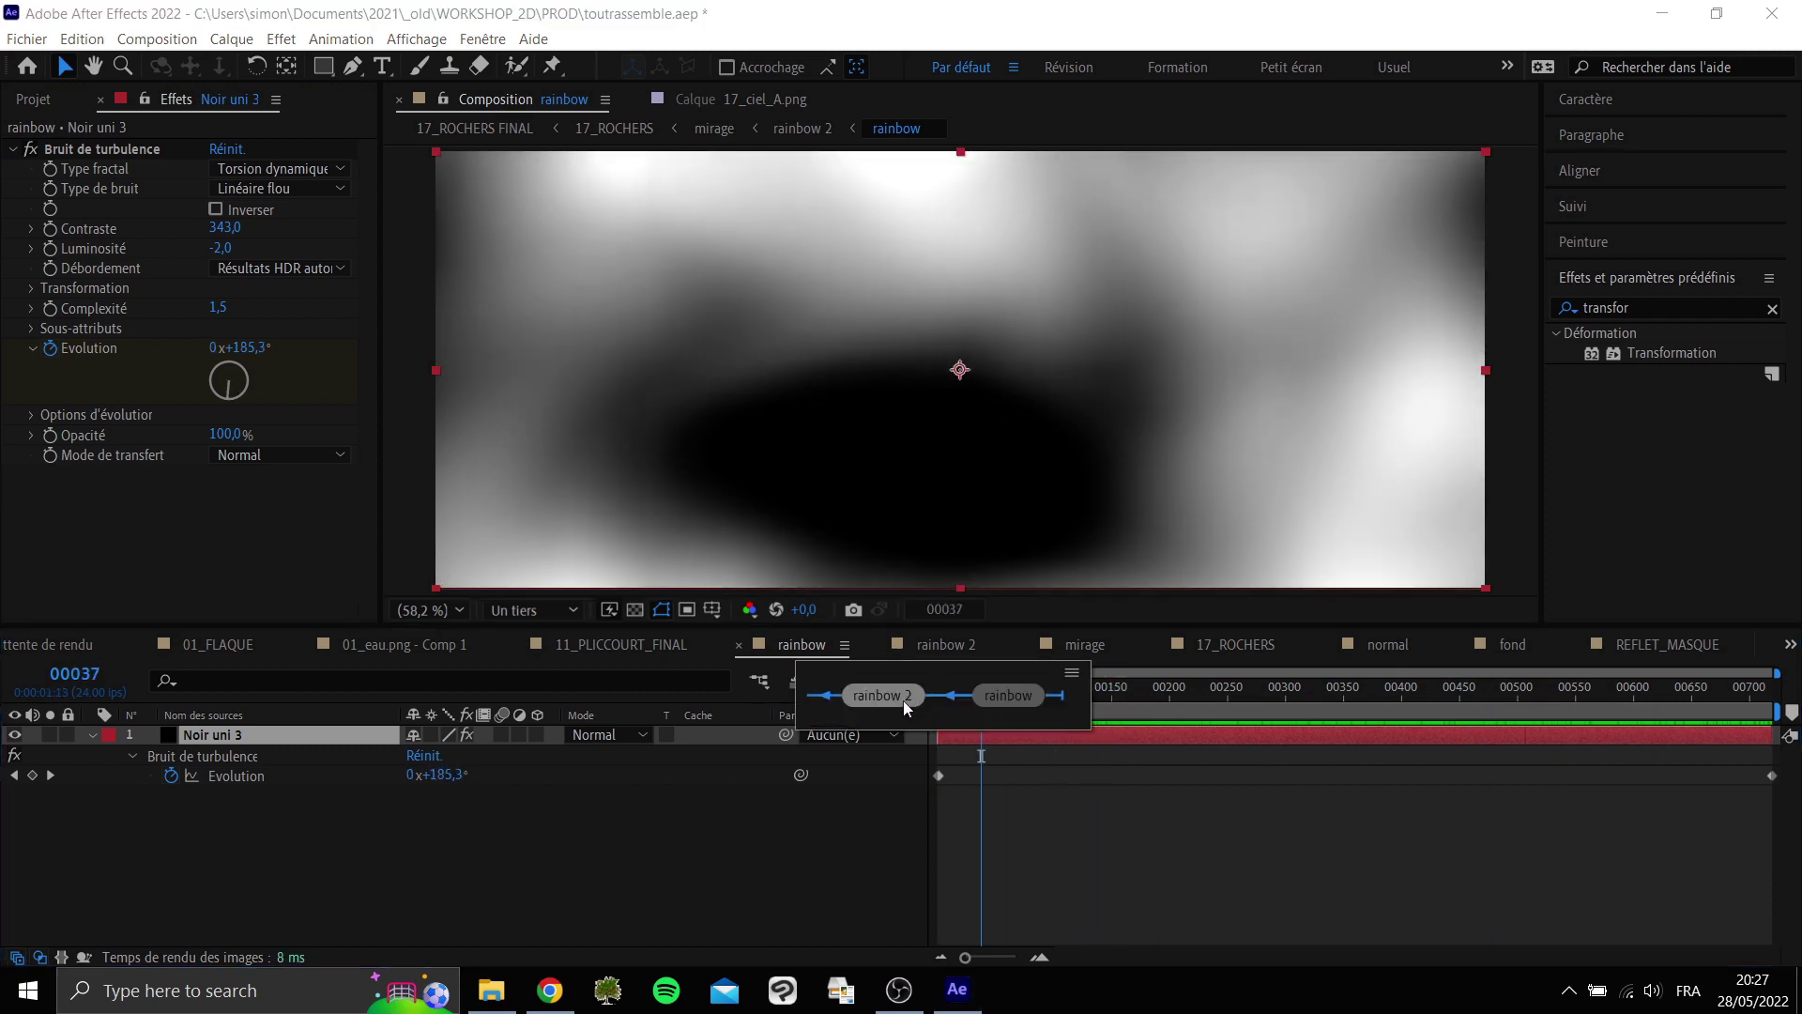
pyautogui.click(903, 702)
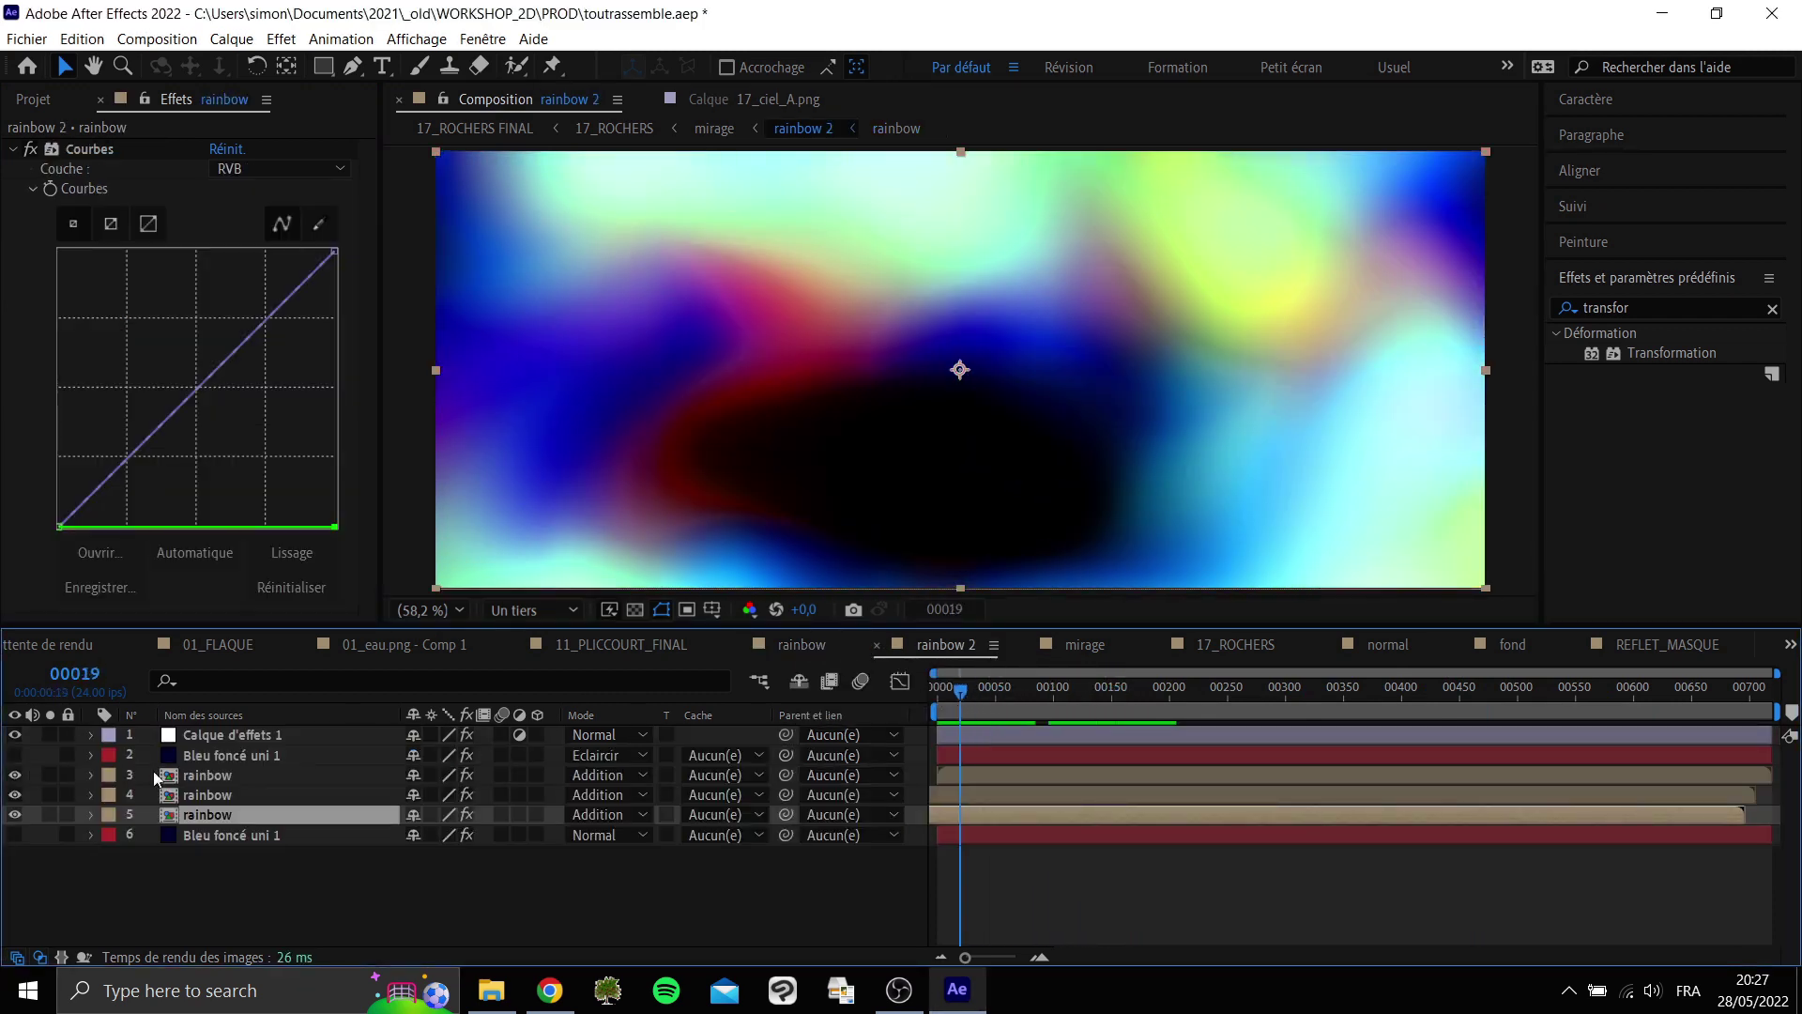
# Solo the uppermost rainbow layer in rainbow 2, select it and inspect its Courbes effect.
pyautogui.click(49, 777)
pyautogui.click(189, 774)
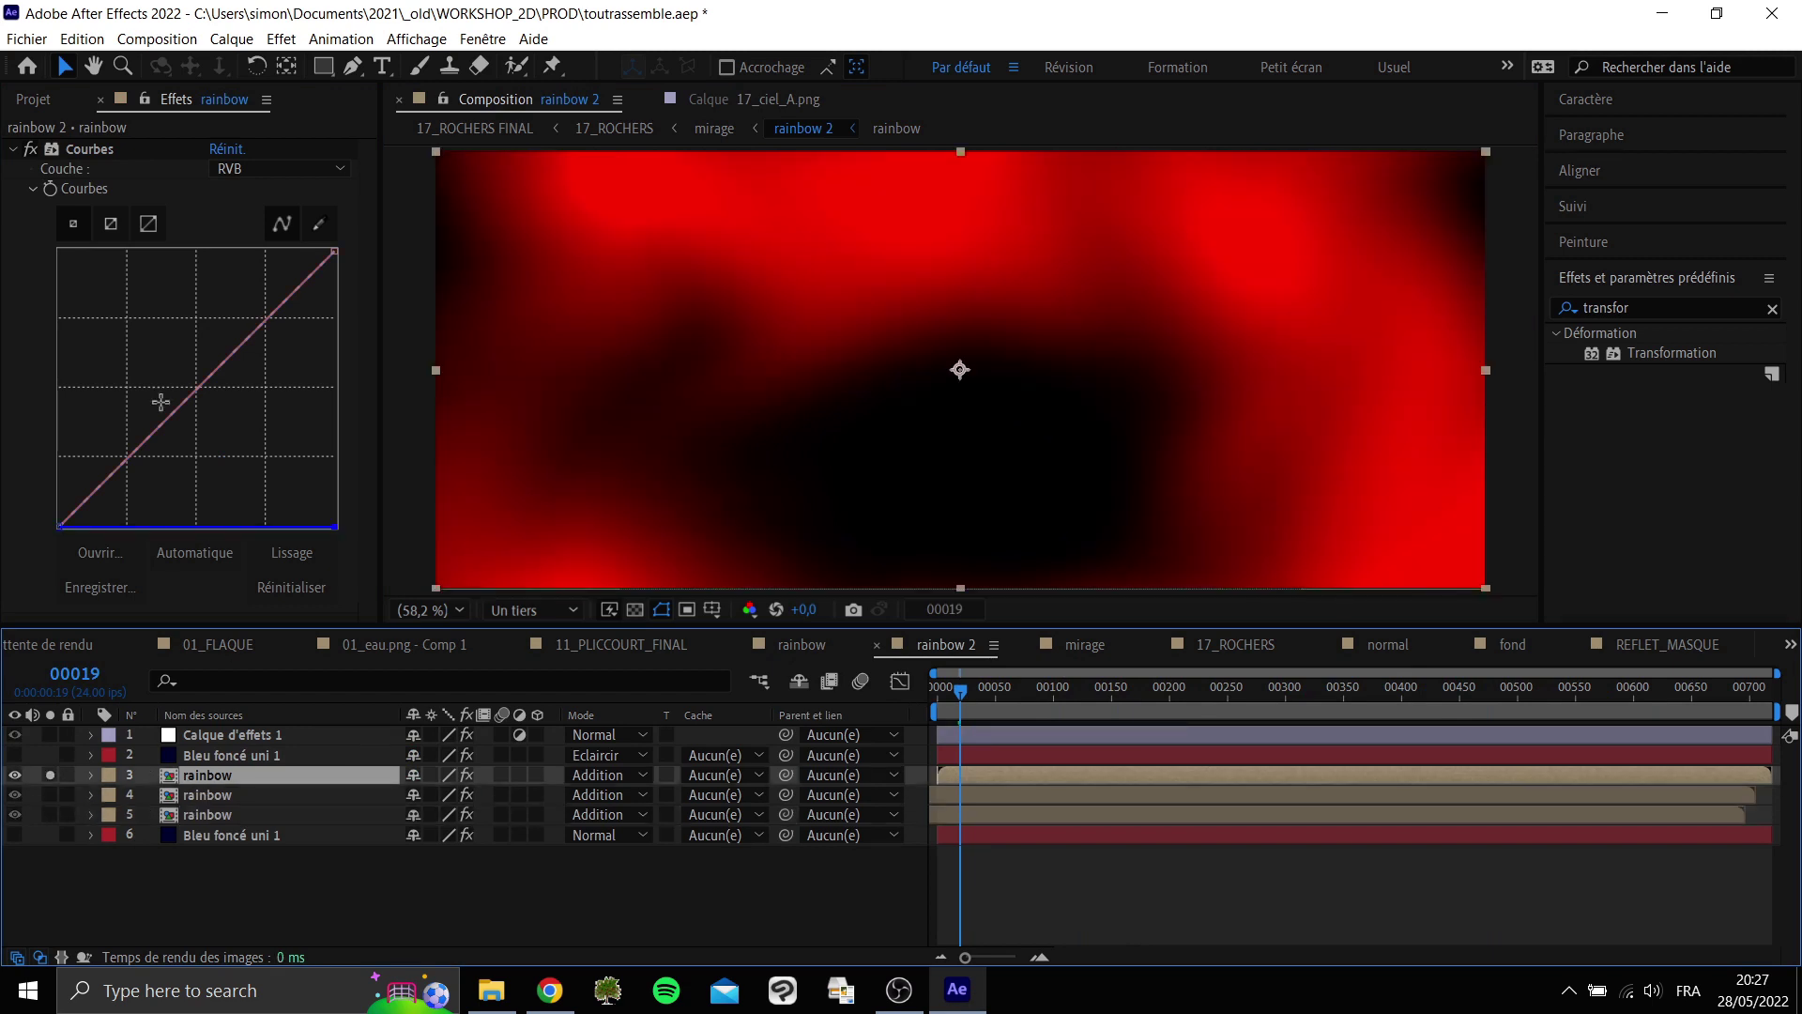
pyautogui.click(12, 149)
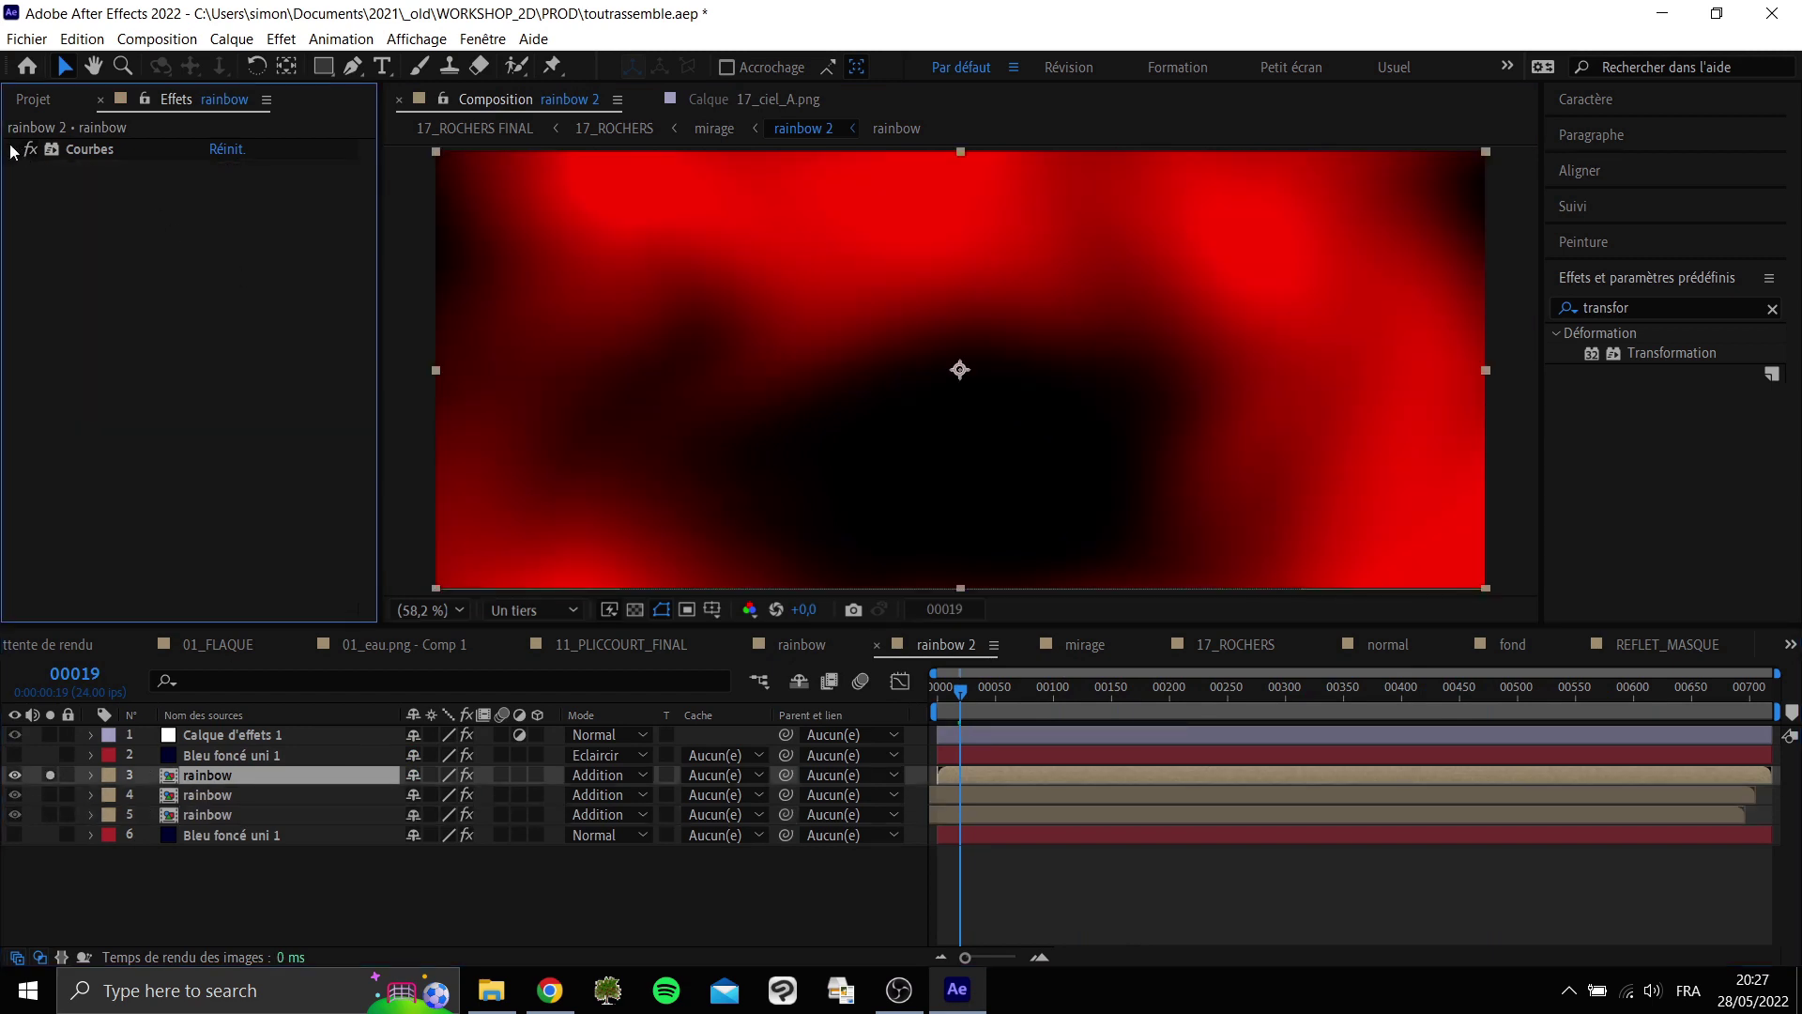
pyautogui.click(12, 149)
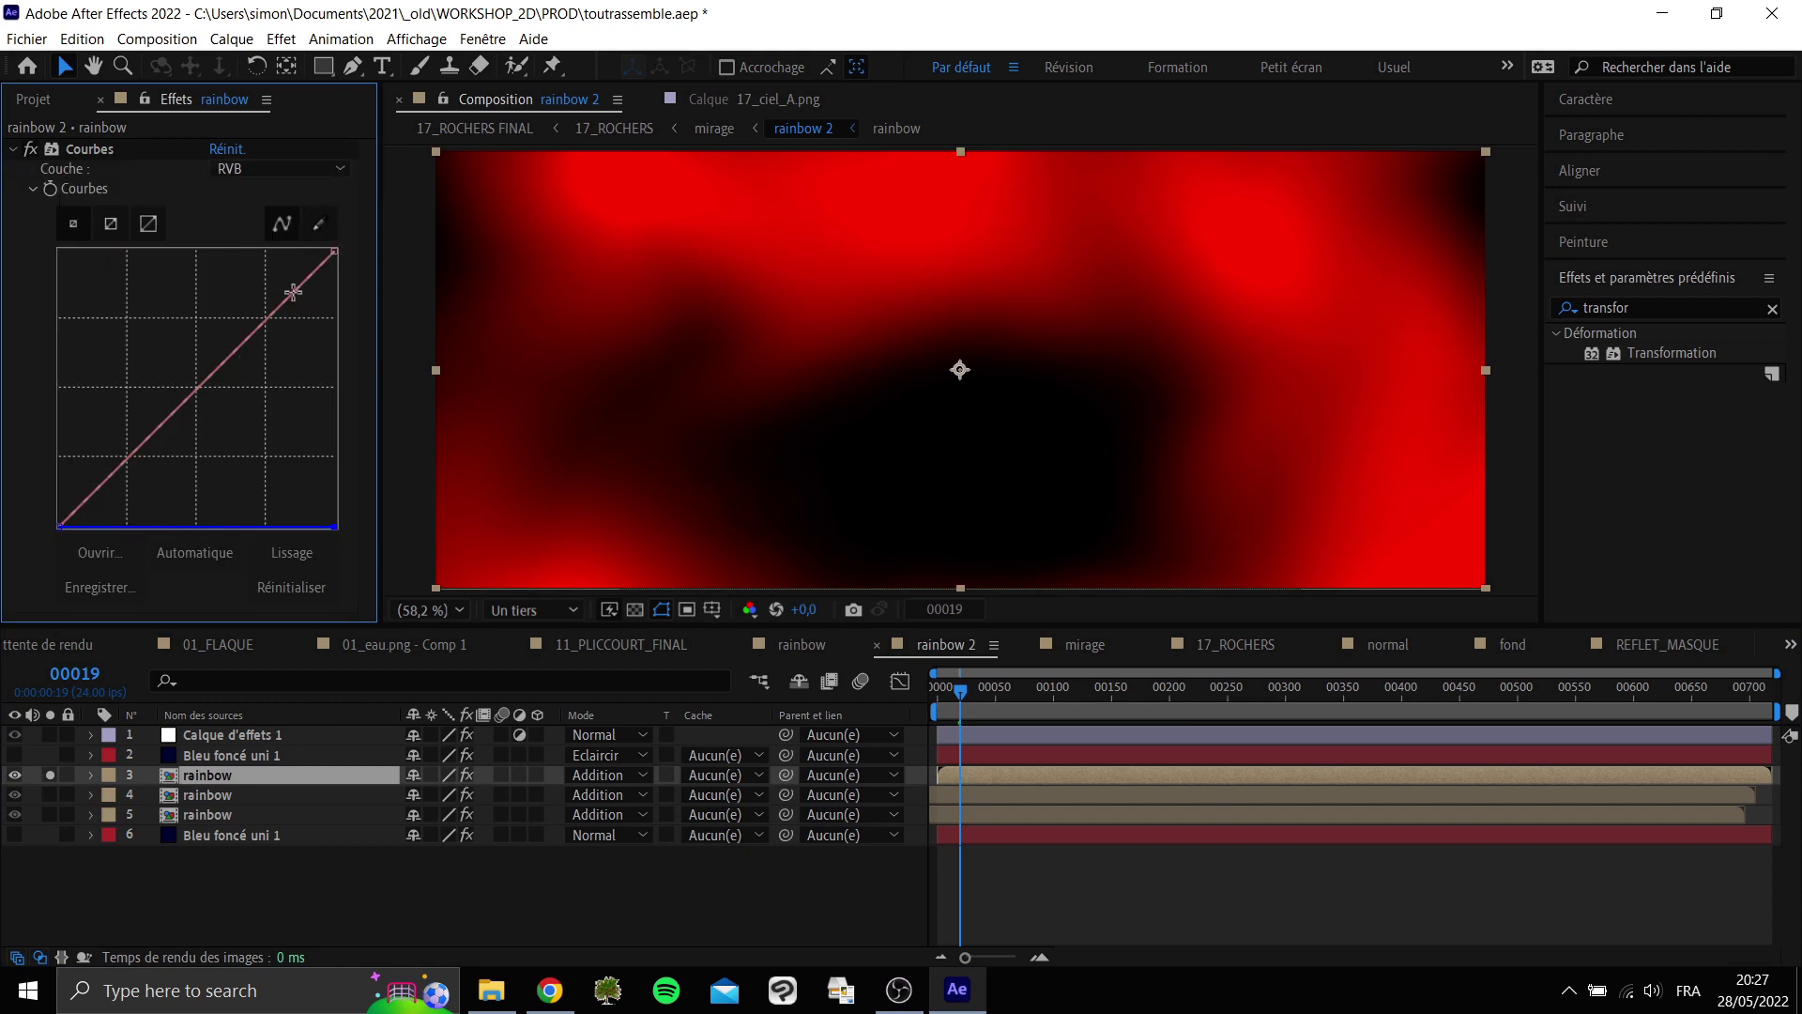
pyautogui.click(13, 150)
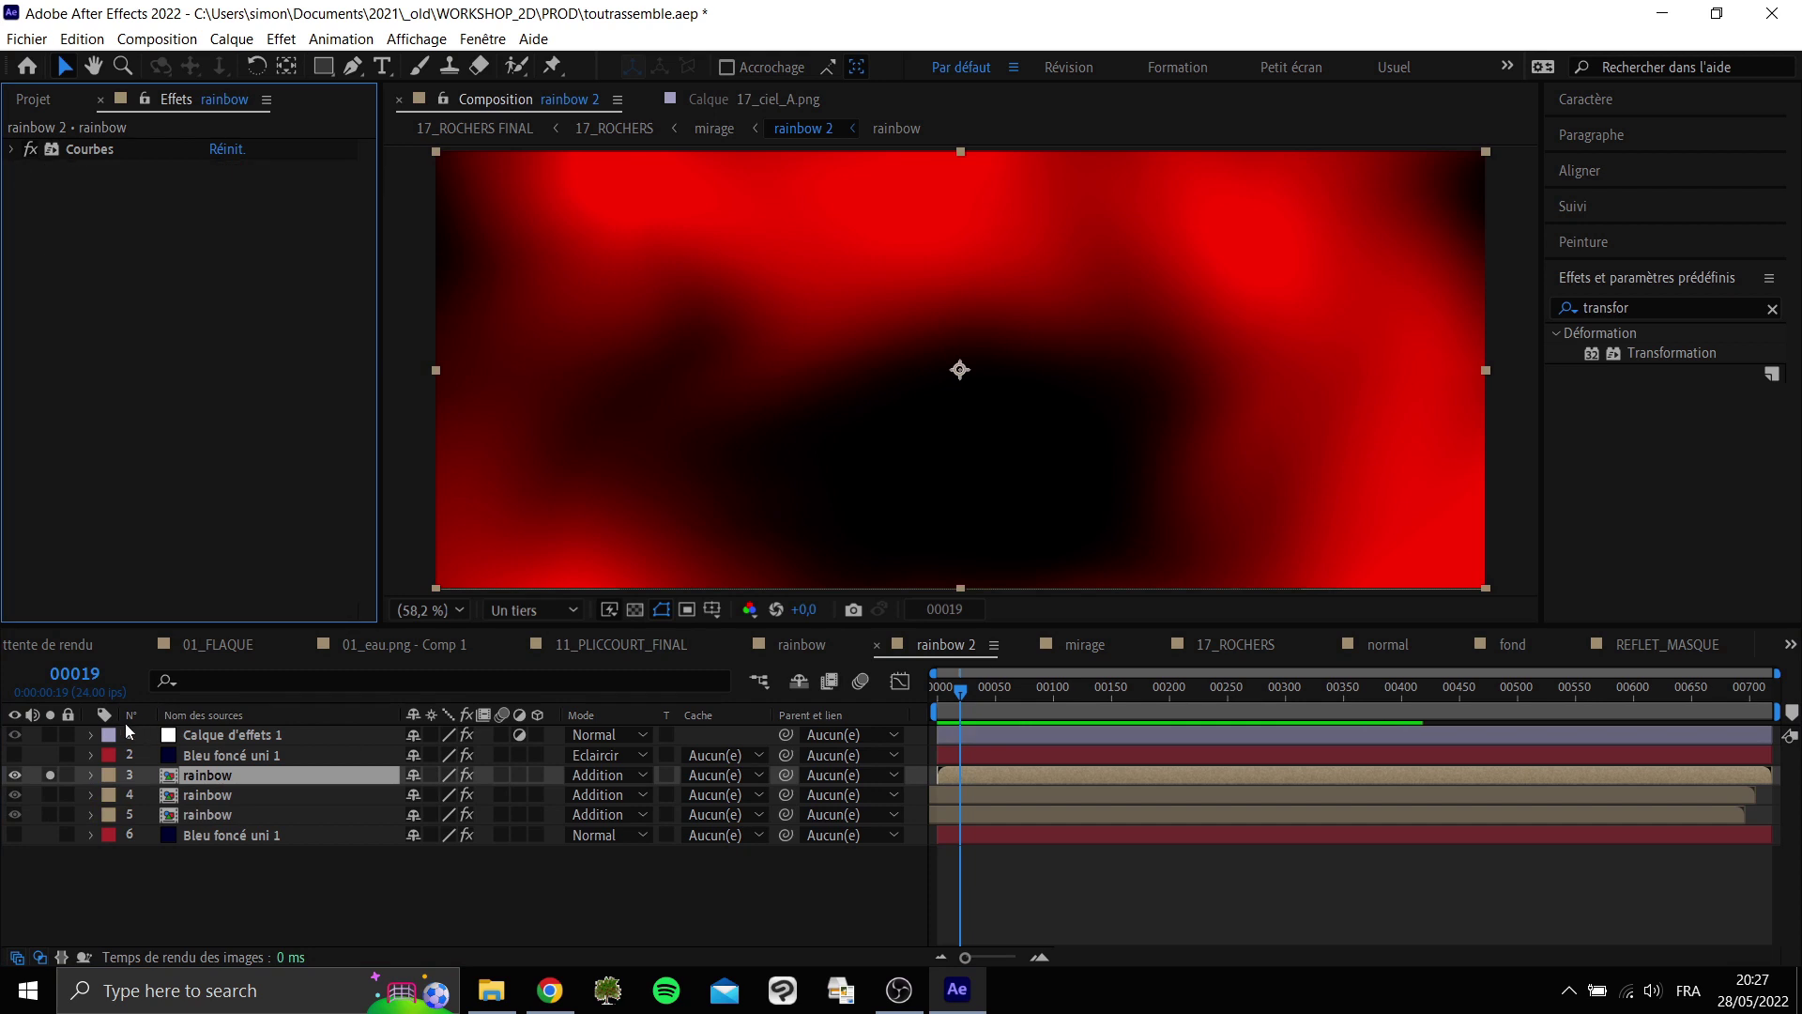
# Isolate the rainbow layers of rainbow 2 one after another down to the lowest, and show them all together again.
pyautogui.click(48, 775)
pyautogui.click(50, 794)
pyautogui.click(50, 794)
pyautogui.click(48, 811)
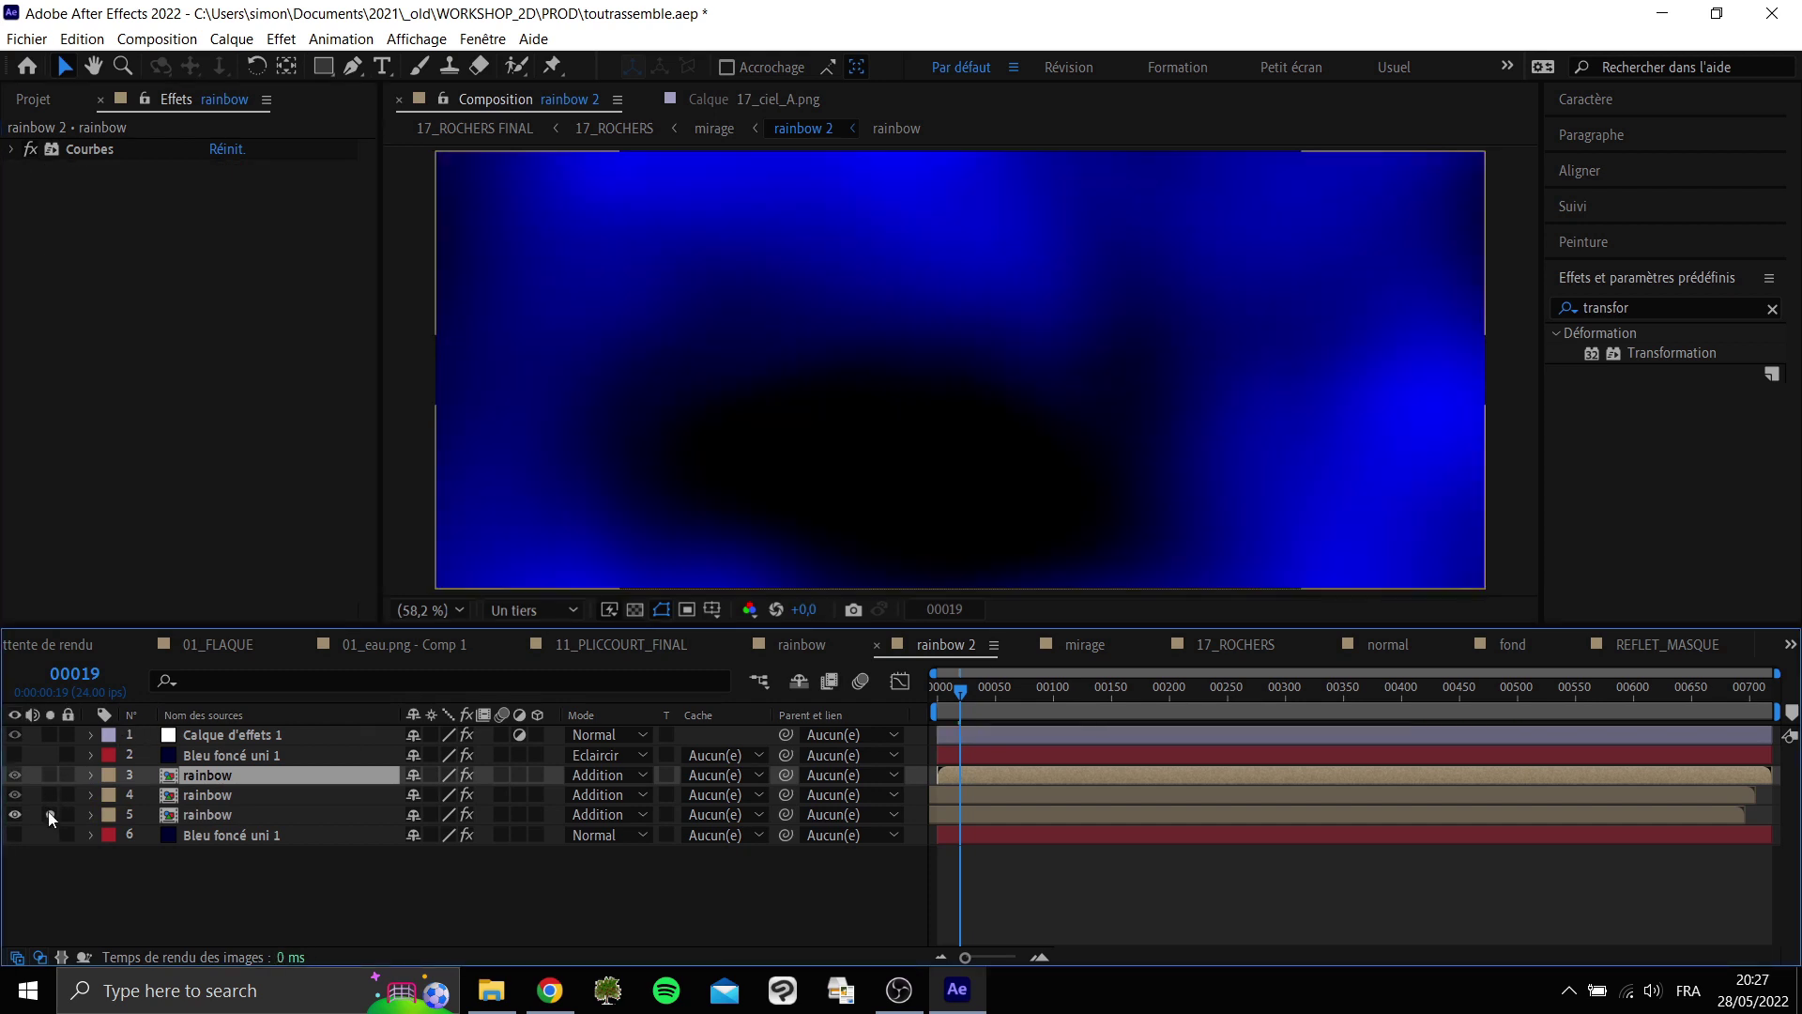
pyautogui.click(47, 813)
# Try shifting the two lower rainbow layers in time to line up with the uppermost one, and restore their offsets.
pyautogui.click(1695, 806)
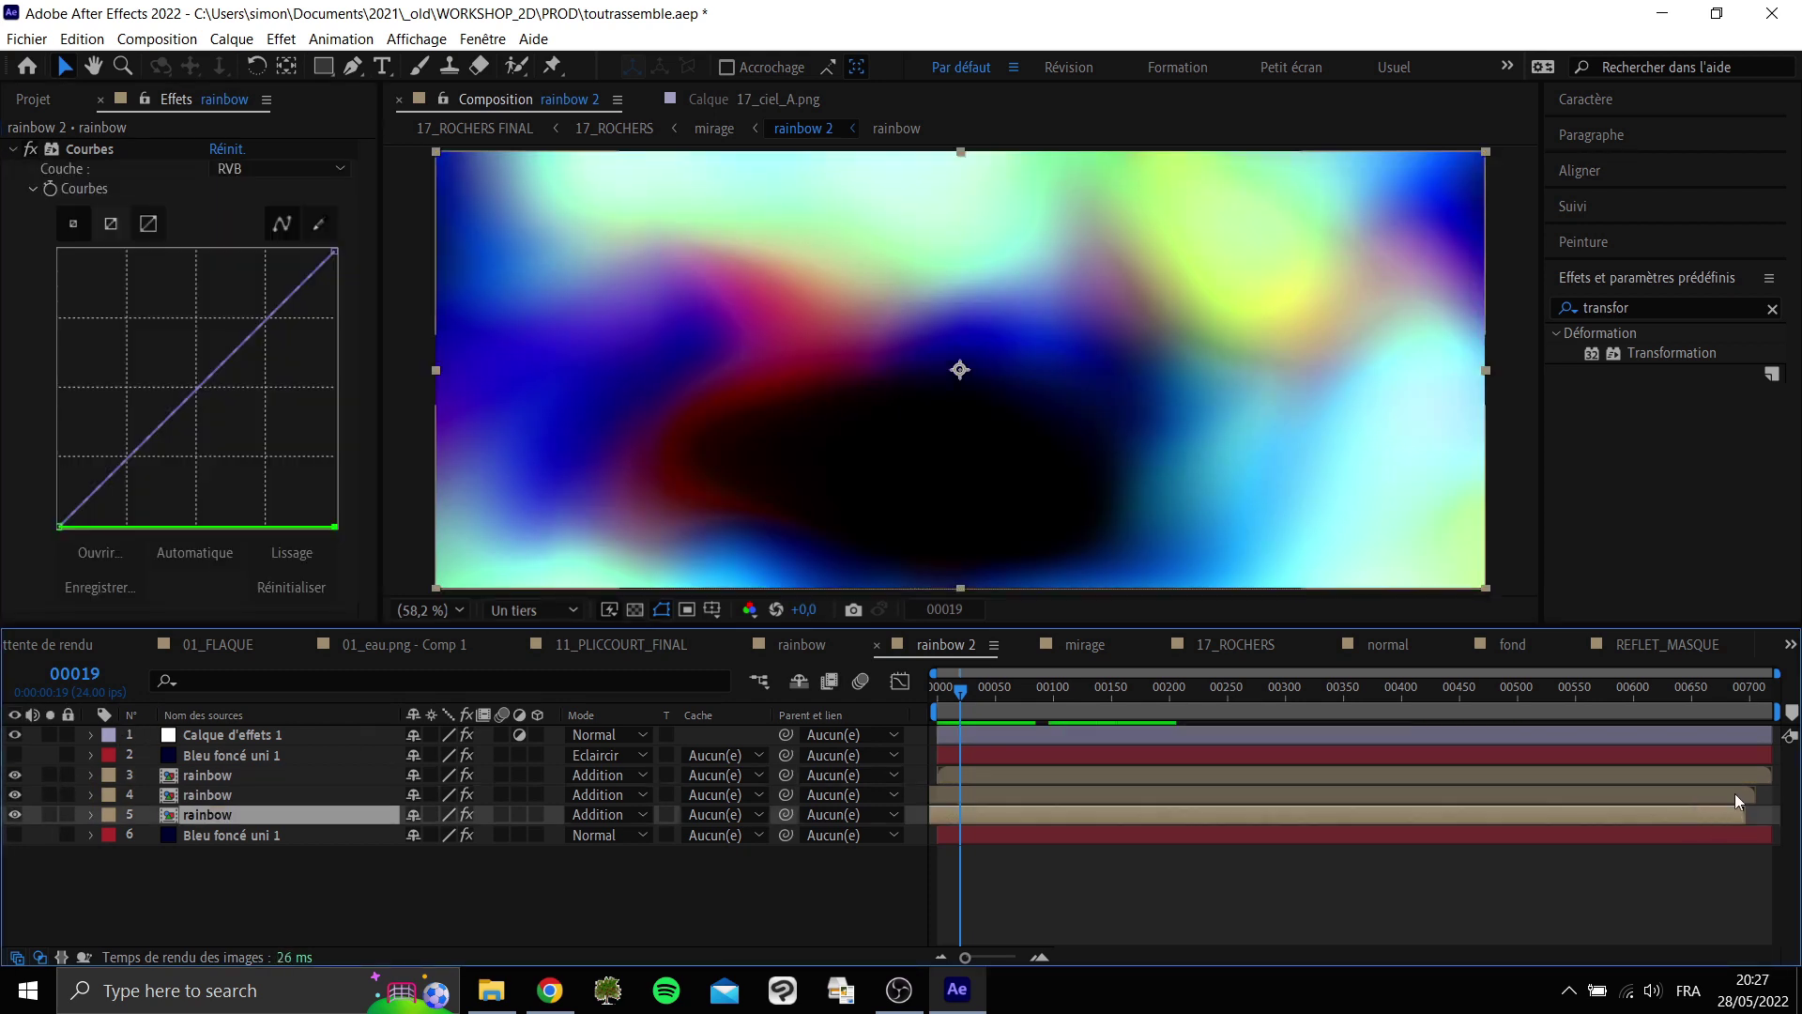
pyautogui.click(1735, 792)
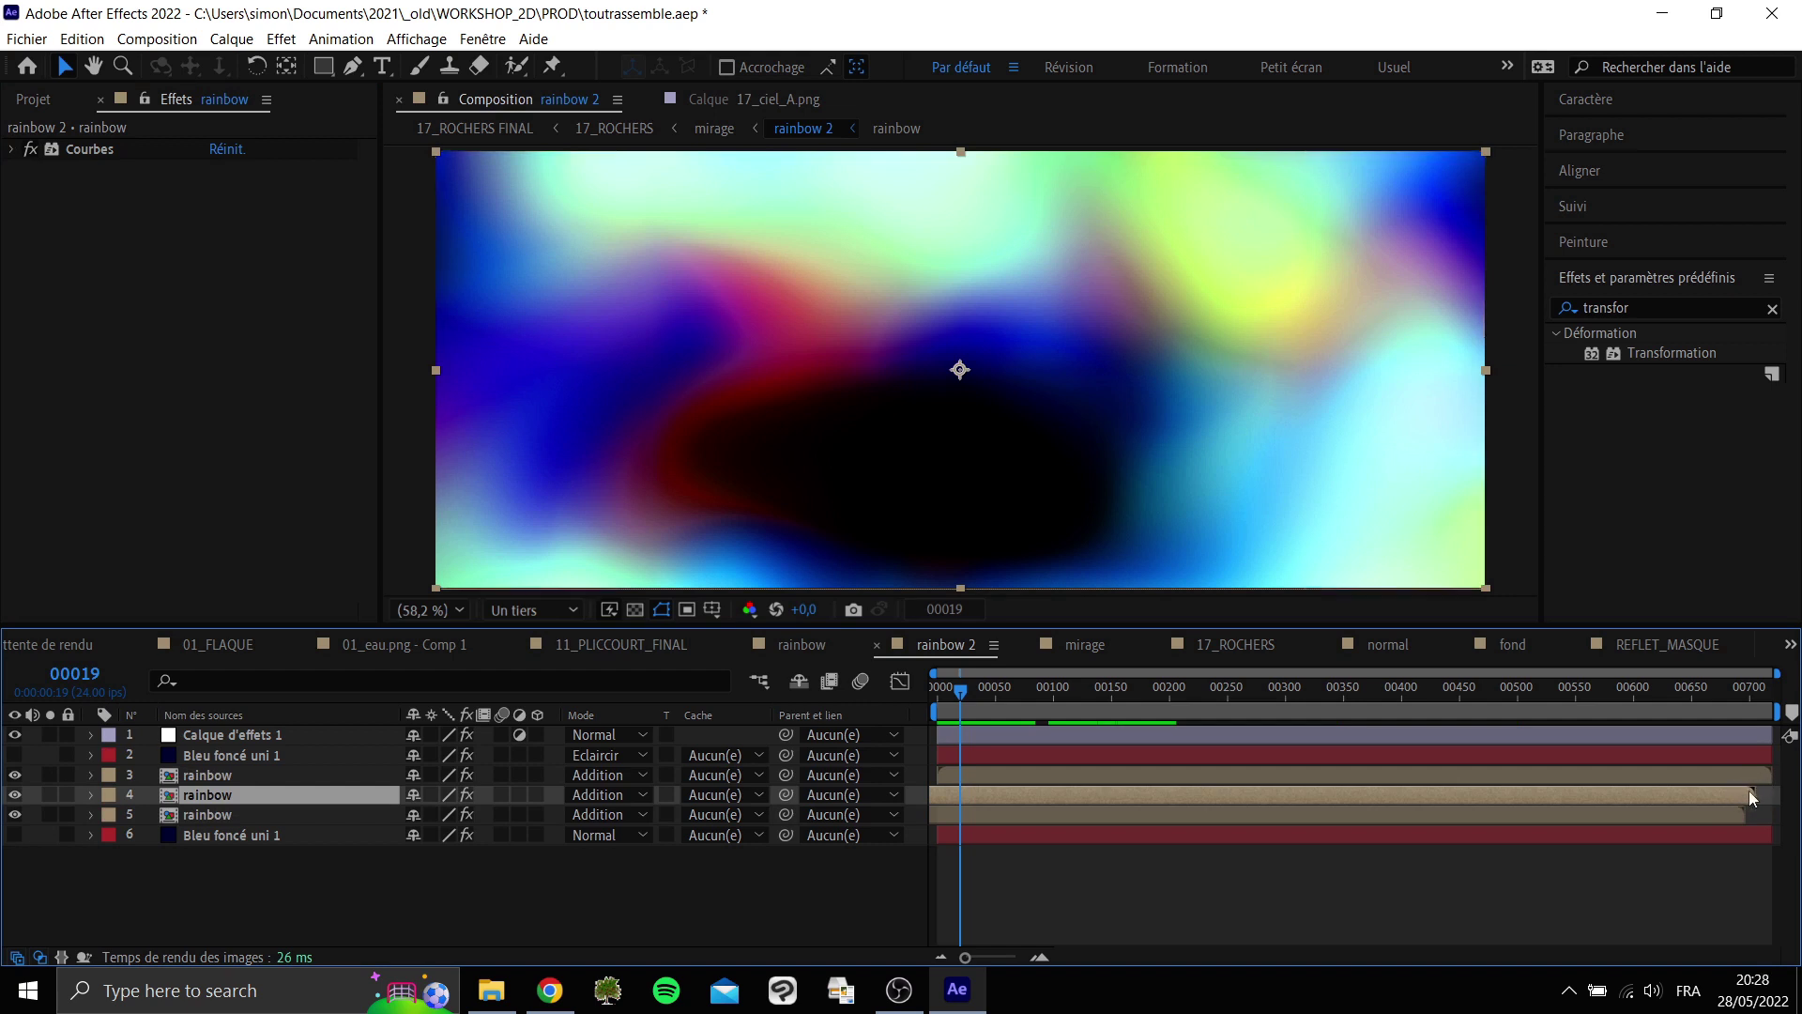
pyautogui.click(1744, 813)
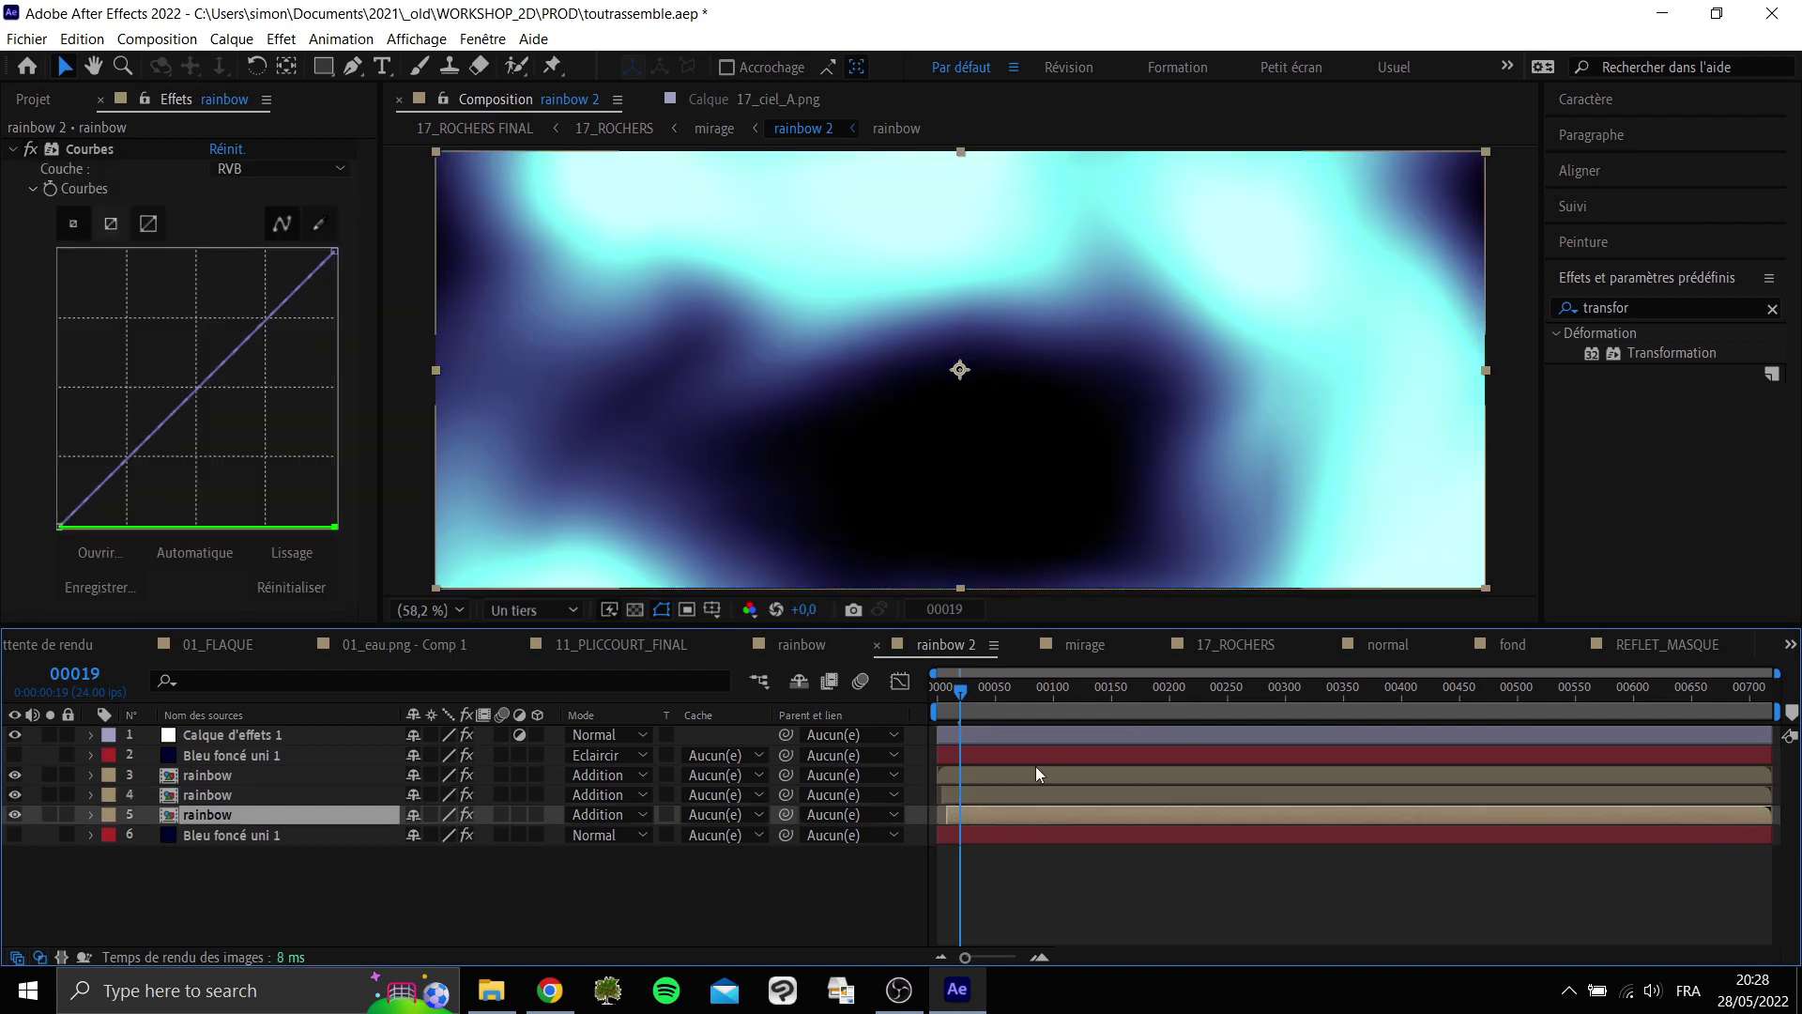
pyautogui.click(1067, 800)
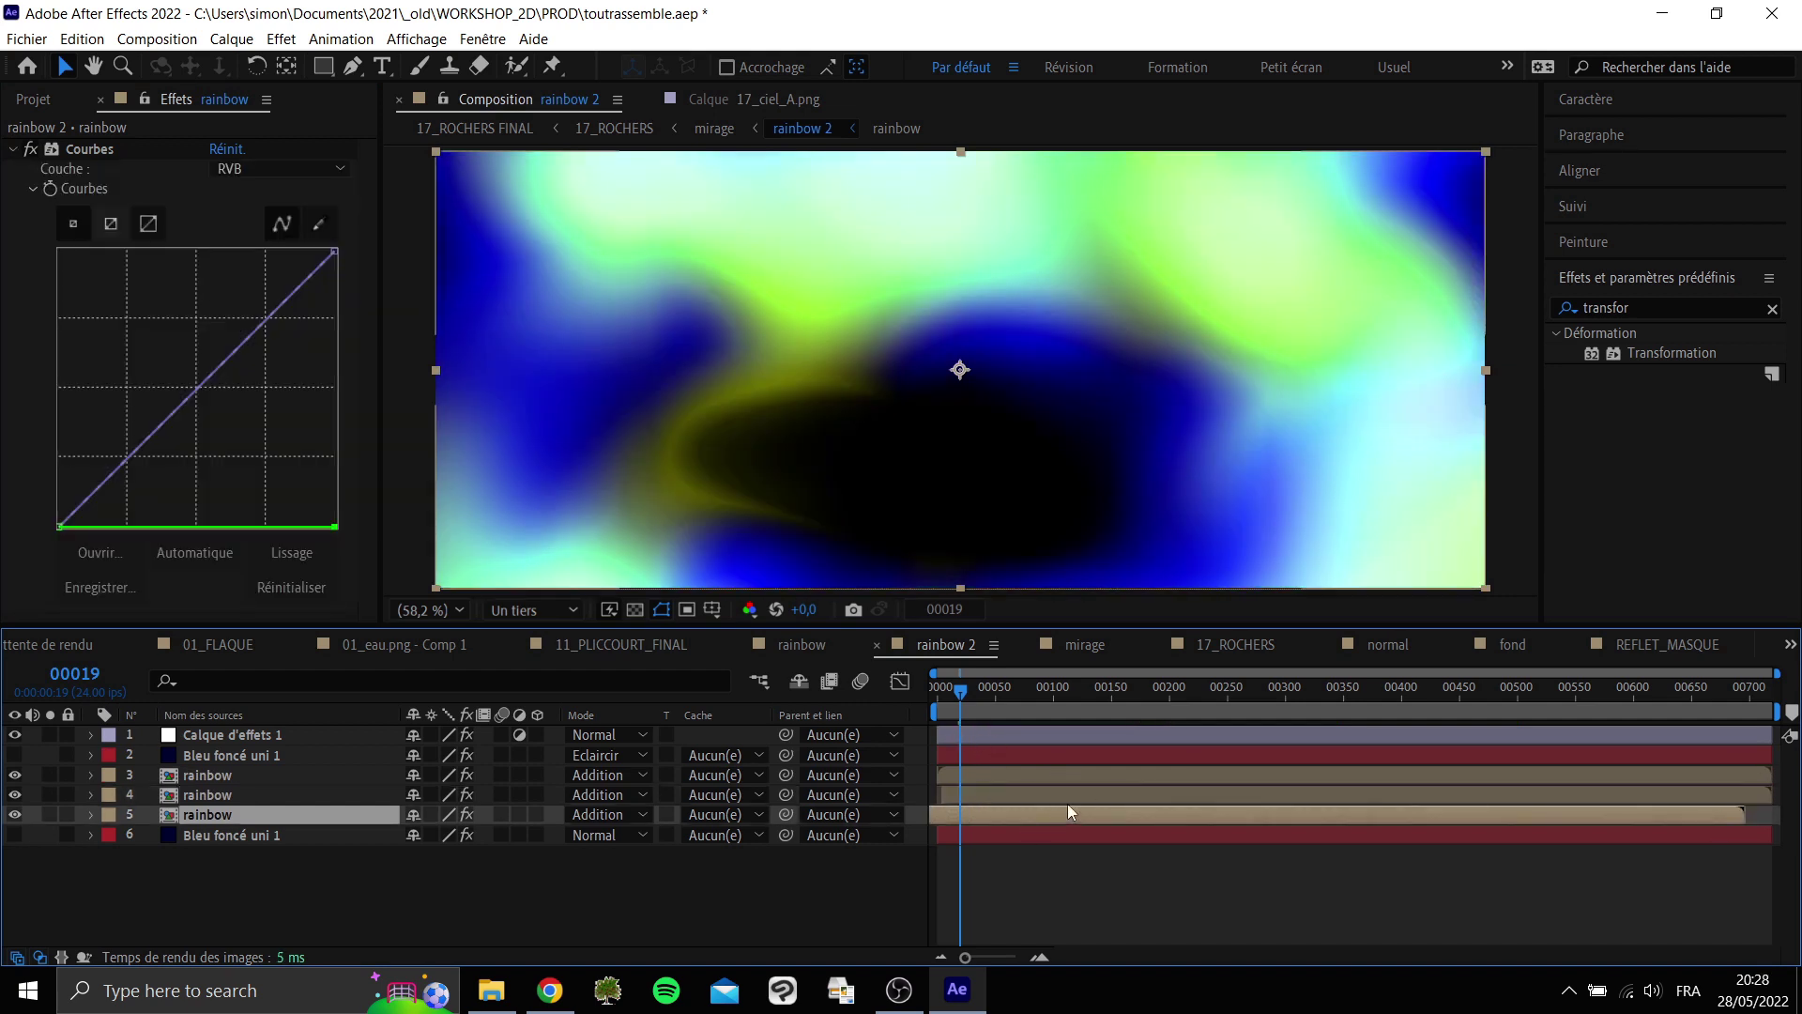
# Move to frame 74 and toggle the visibility of the rainbow layers to compare their contributions.
pyautogui.moveTo(963, 691); pyautogui.dragTo(1025, 695)
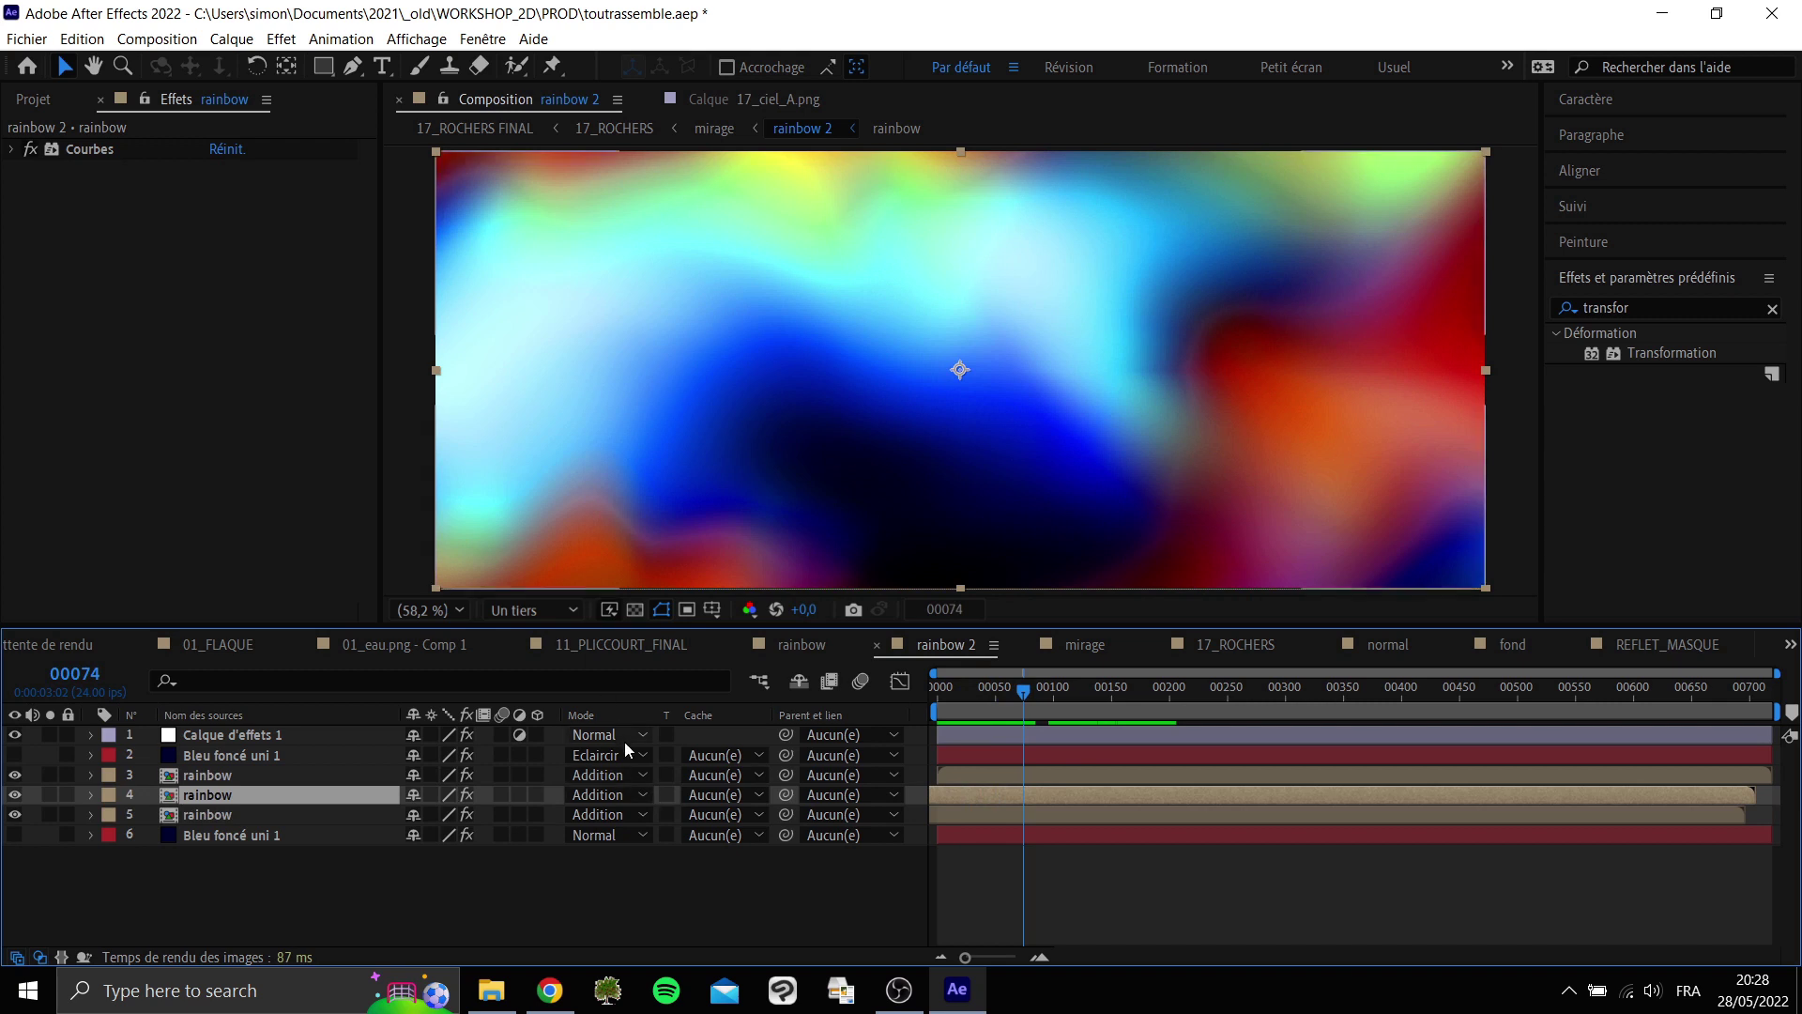
pyautogui.moveTo(17, 783); pyautogui.dragTo(17, 798)
pyautogui.click(17, 796)
pyautogui.click(17, 796)
pyautogui.click(14, 775)
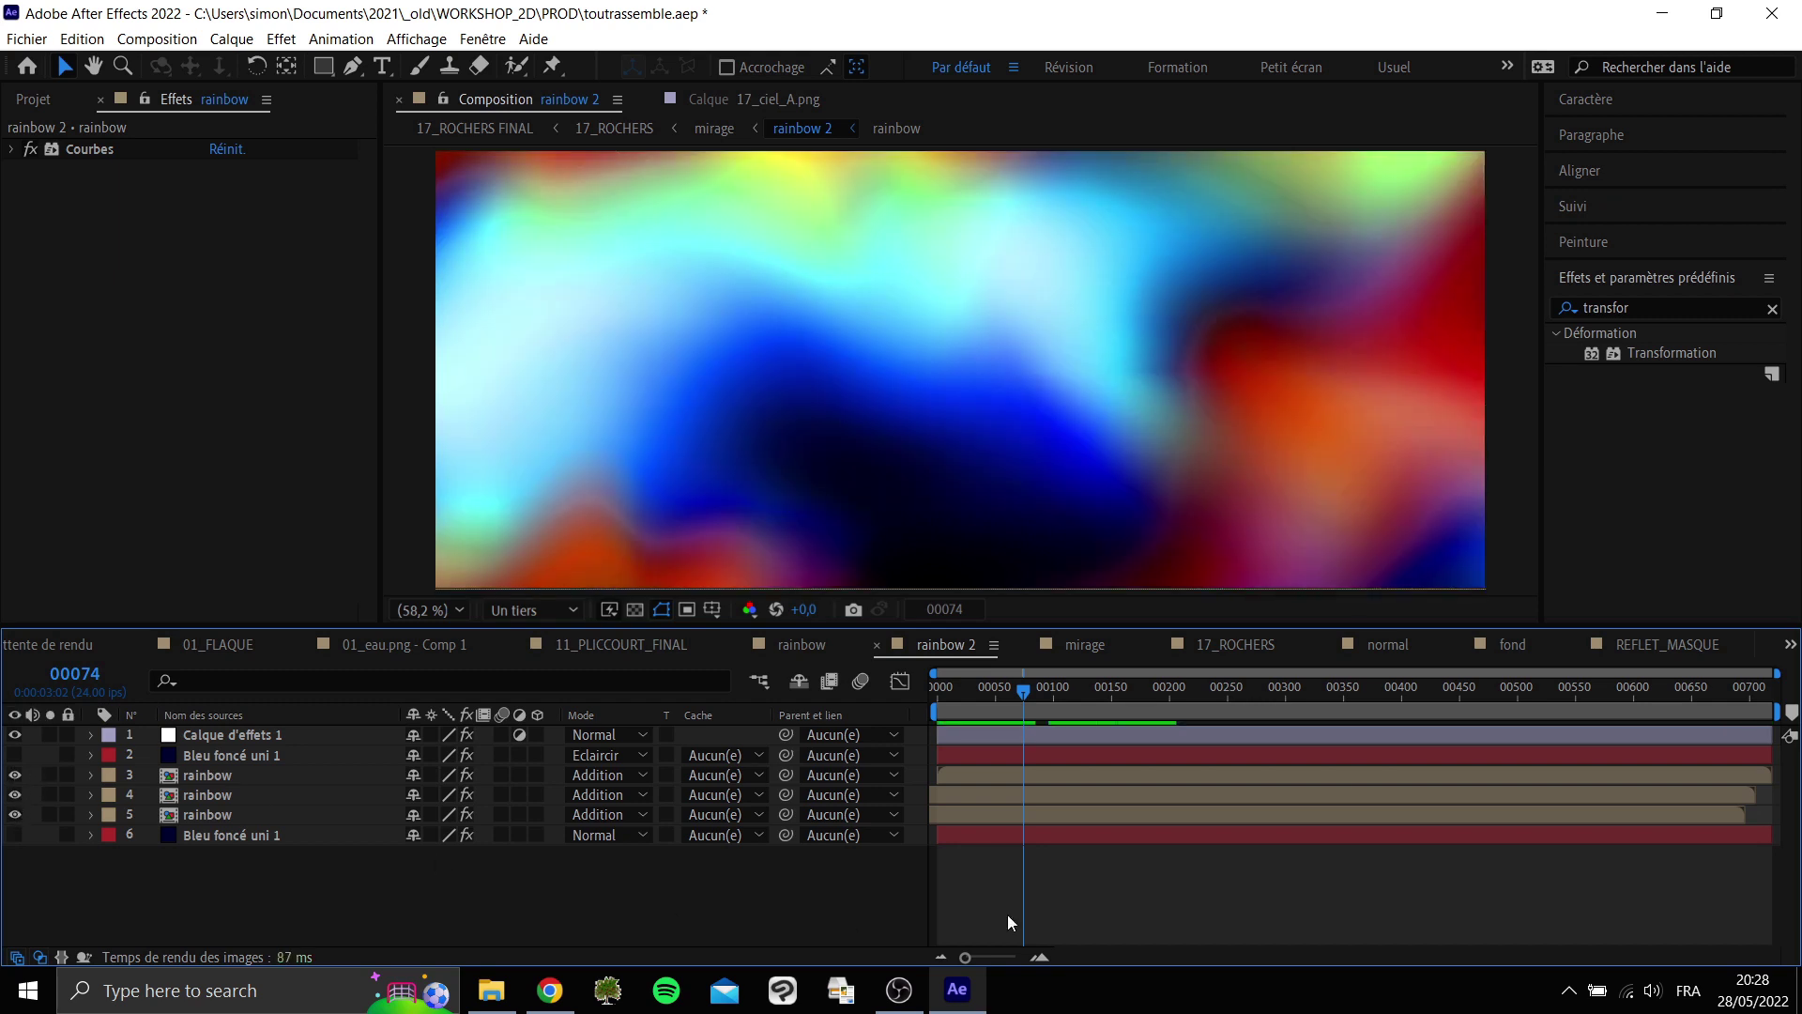
# Preview the rainbow 2 animation from frame 147 and once more from frame 0.
pyautogui.moveTo(1070, 689); pyautogui.dragTo(1107, 704)
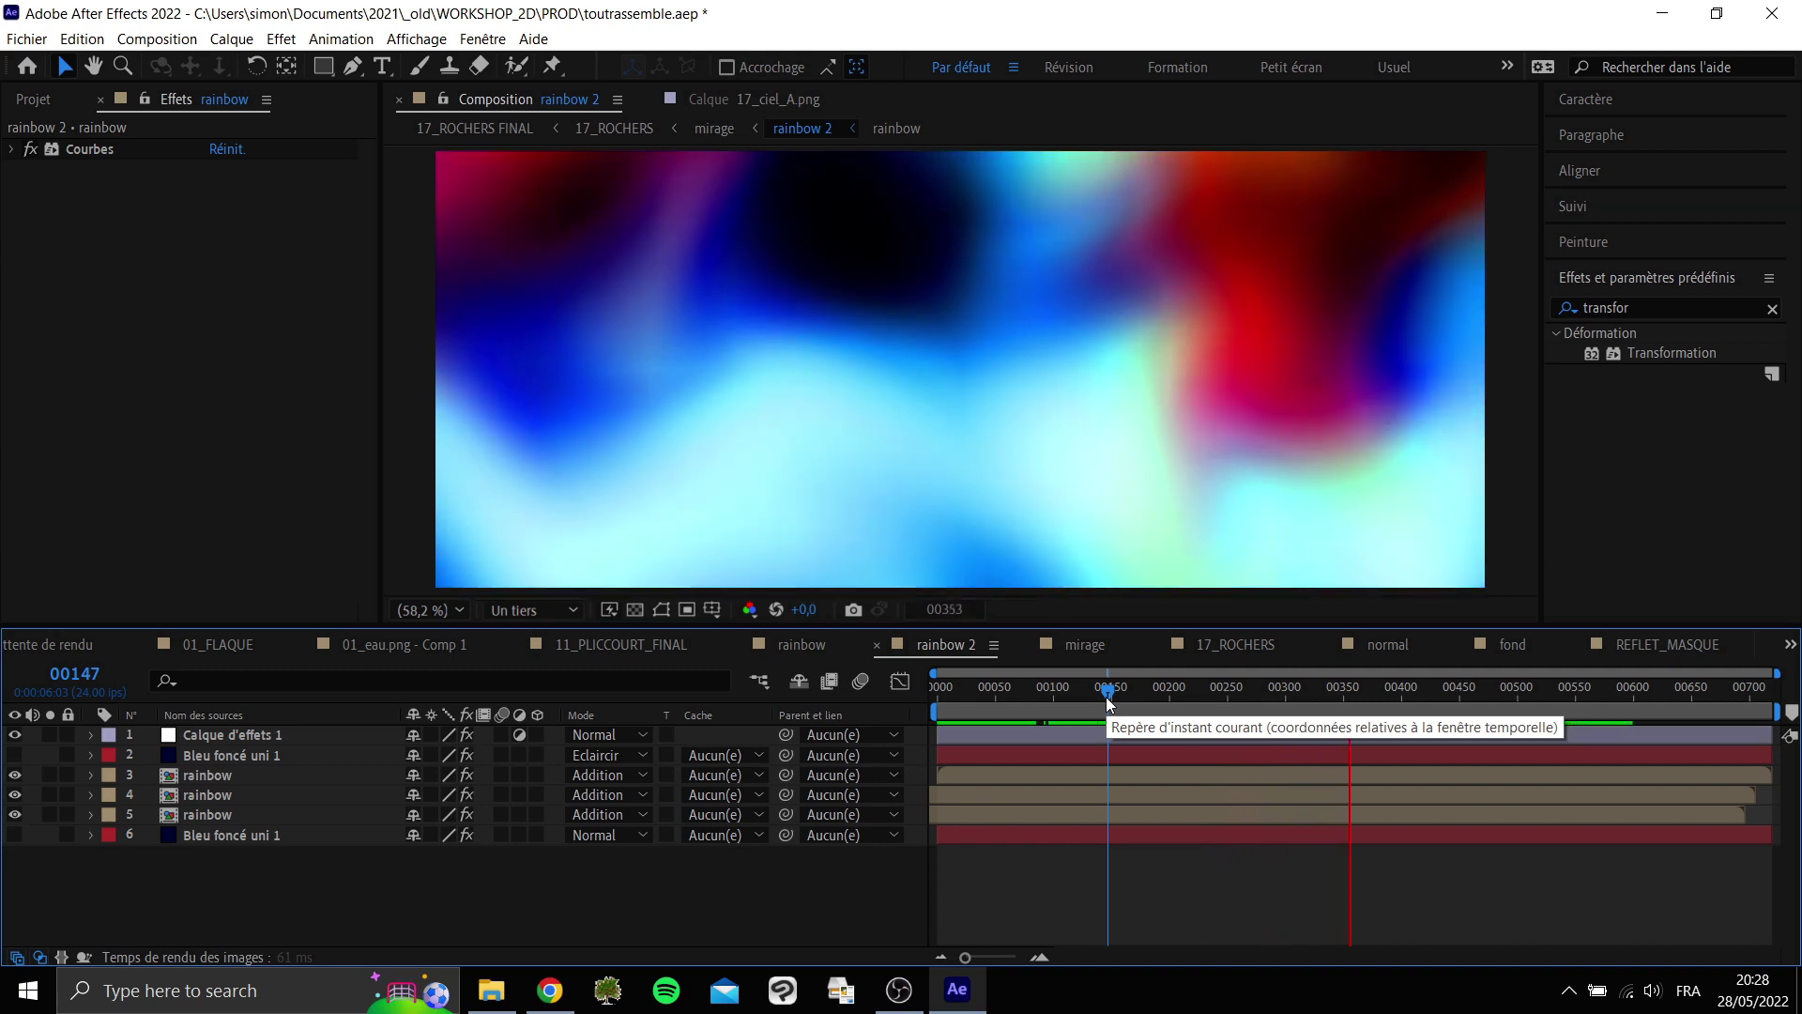
pyautogui.moveTo(1054, 692); pyautogui.dragTo(993, 692)
pyautogui.click(940, 691)
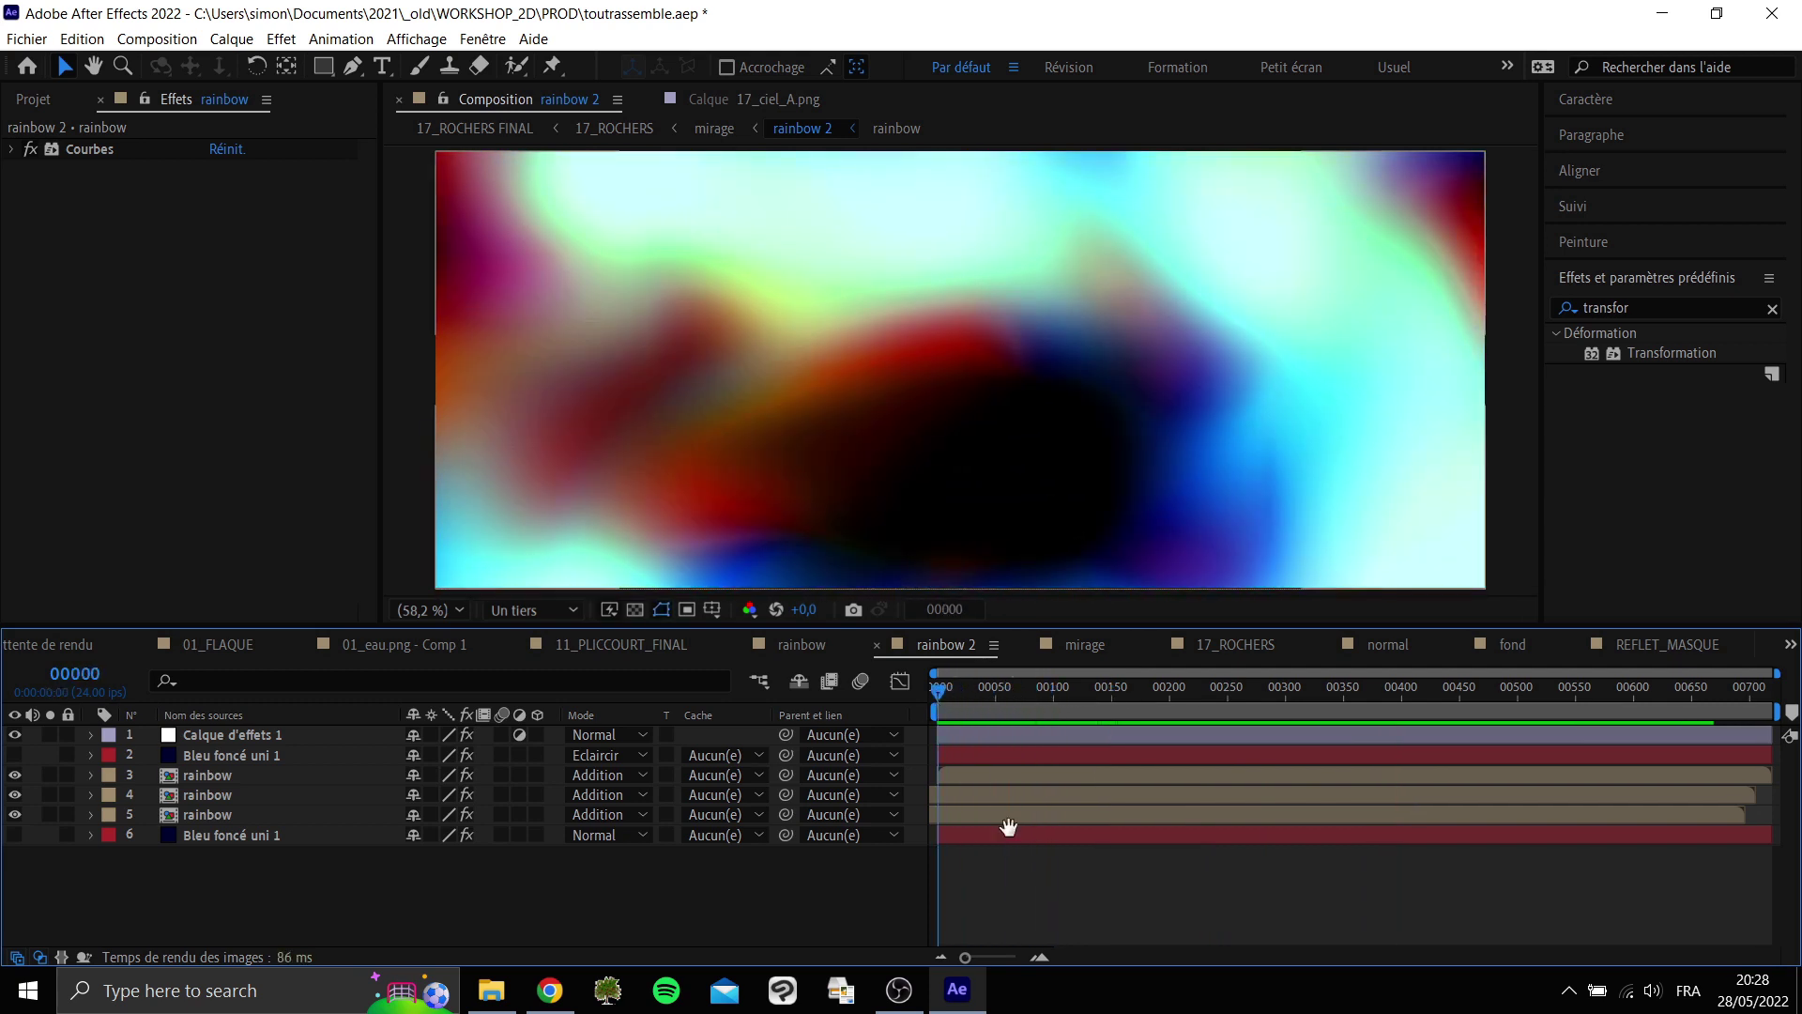
pyautogui.press('space')
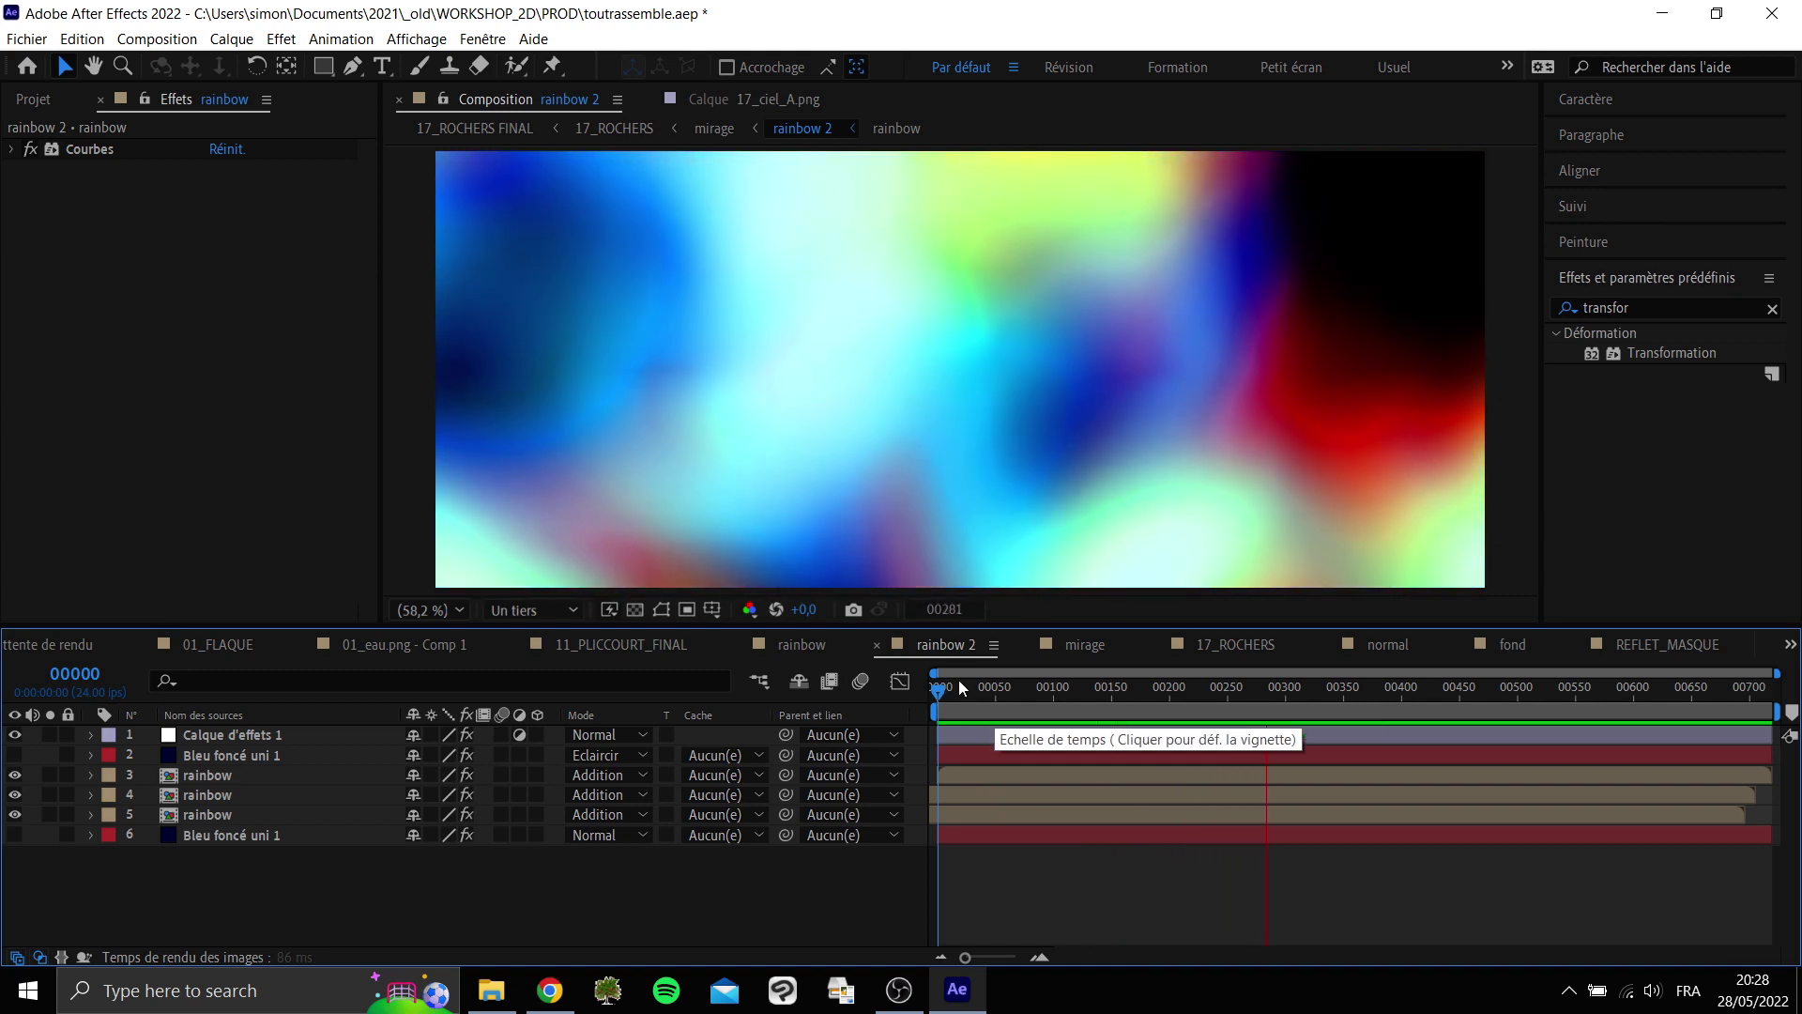
pyautogui.press('space')
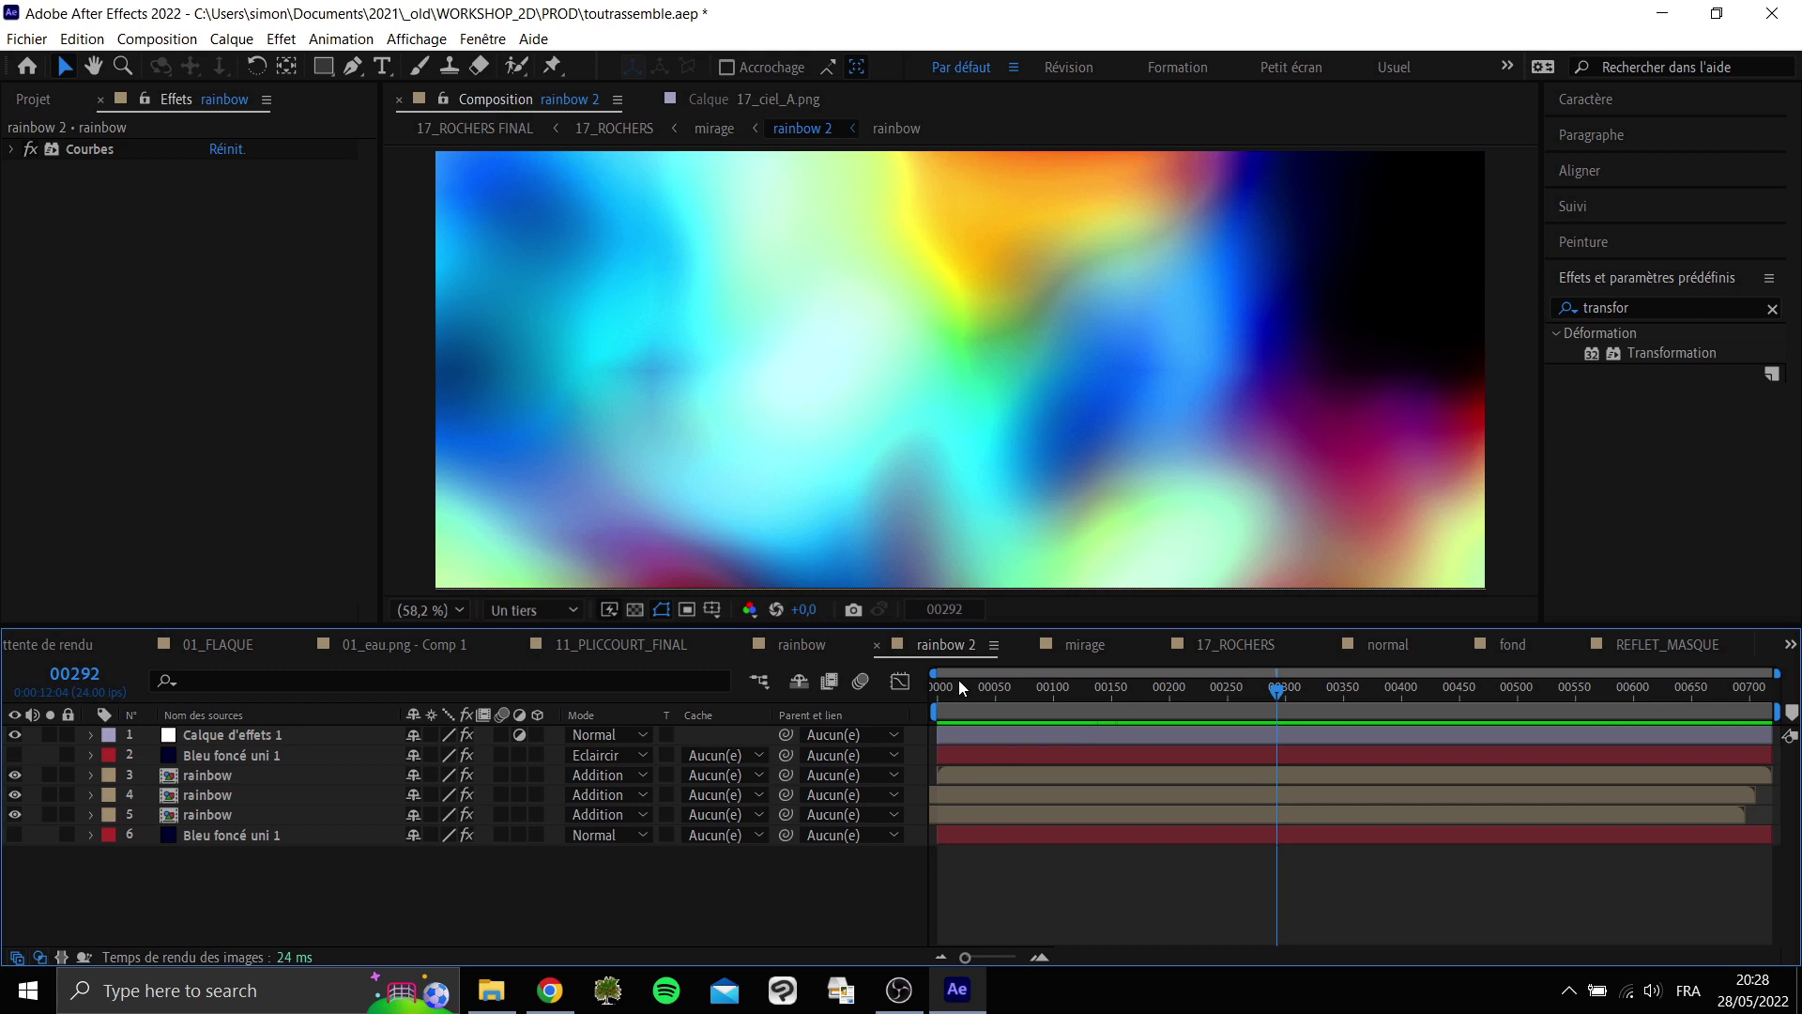
# At frame 43, compare the rainbow with Calque d'effets 1 hidden and shown, and inspect that layer's Courbes effect.
pyautogui.click(987, 695)
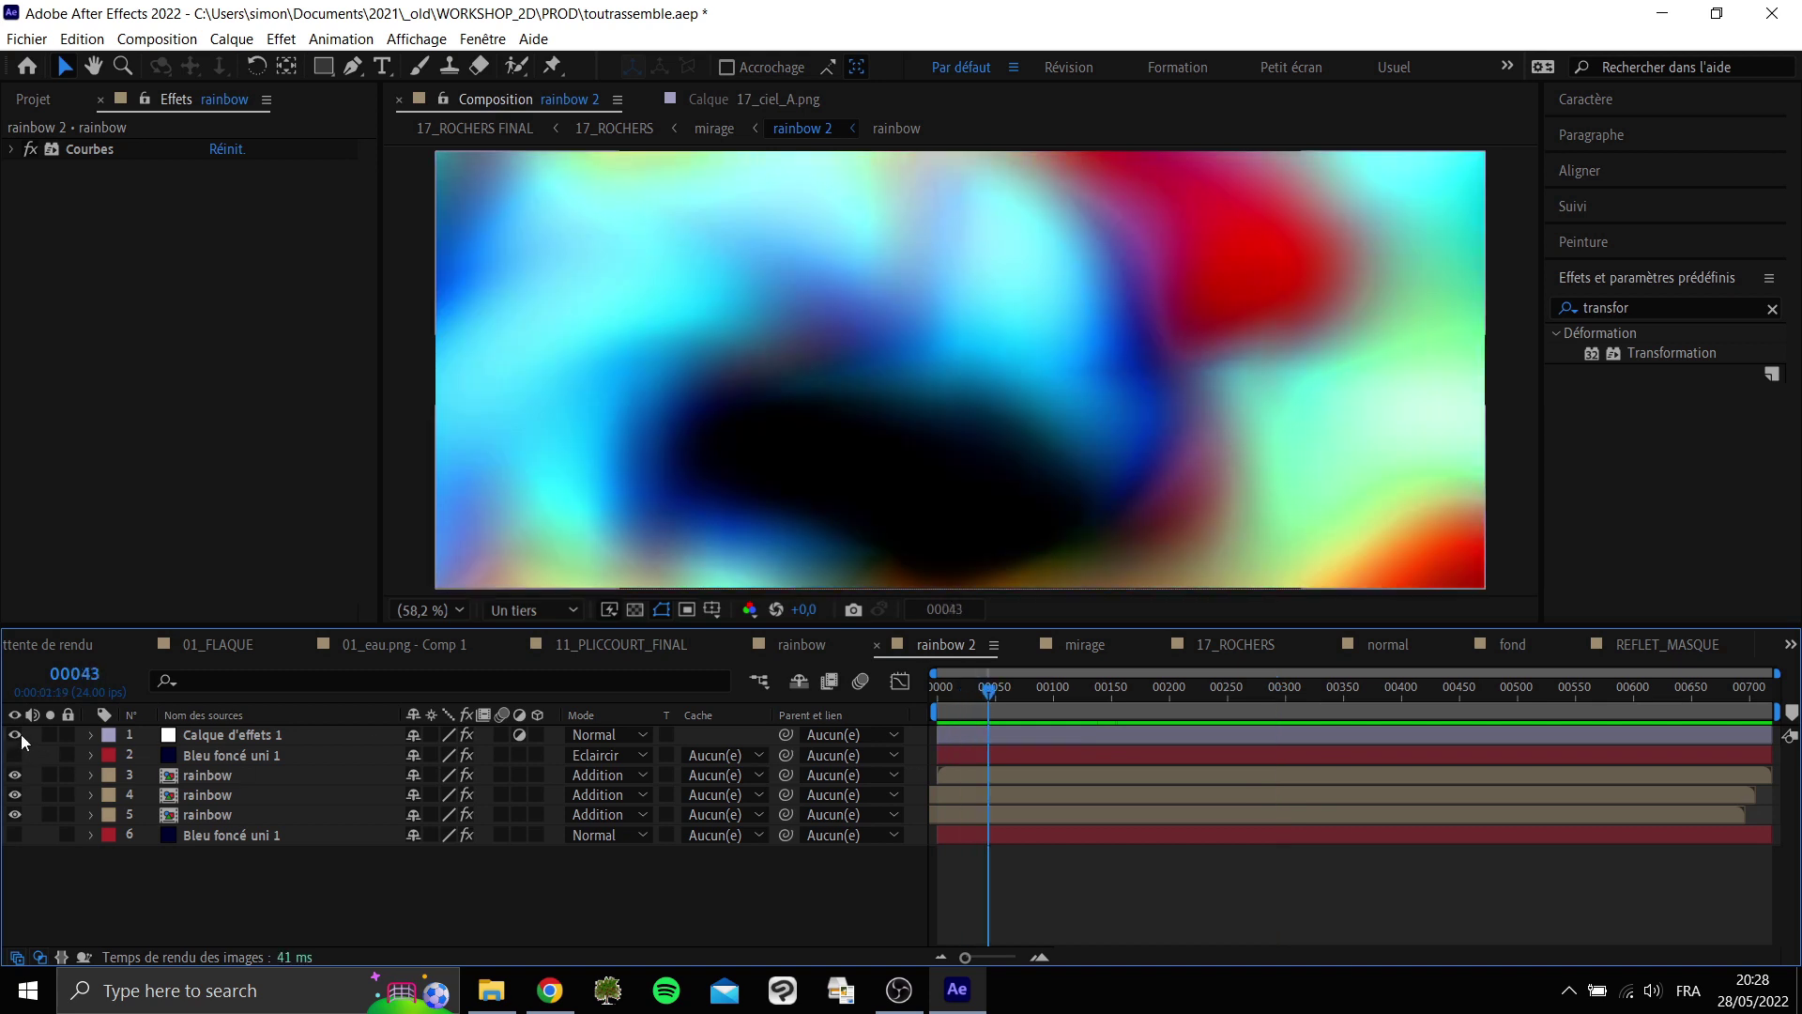
pyautogui.click(15, 734)
pyautogui.click(201, 736)
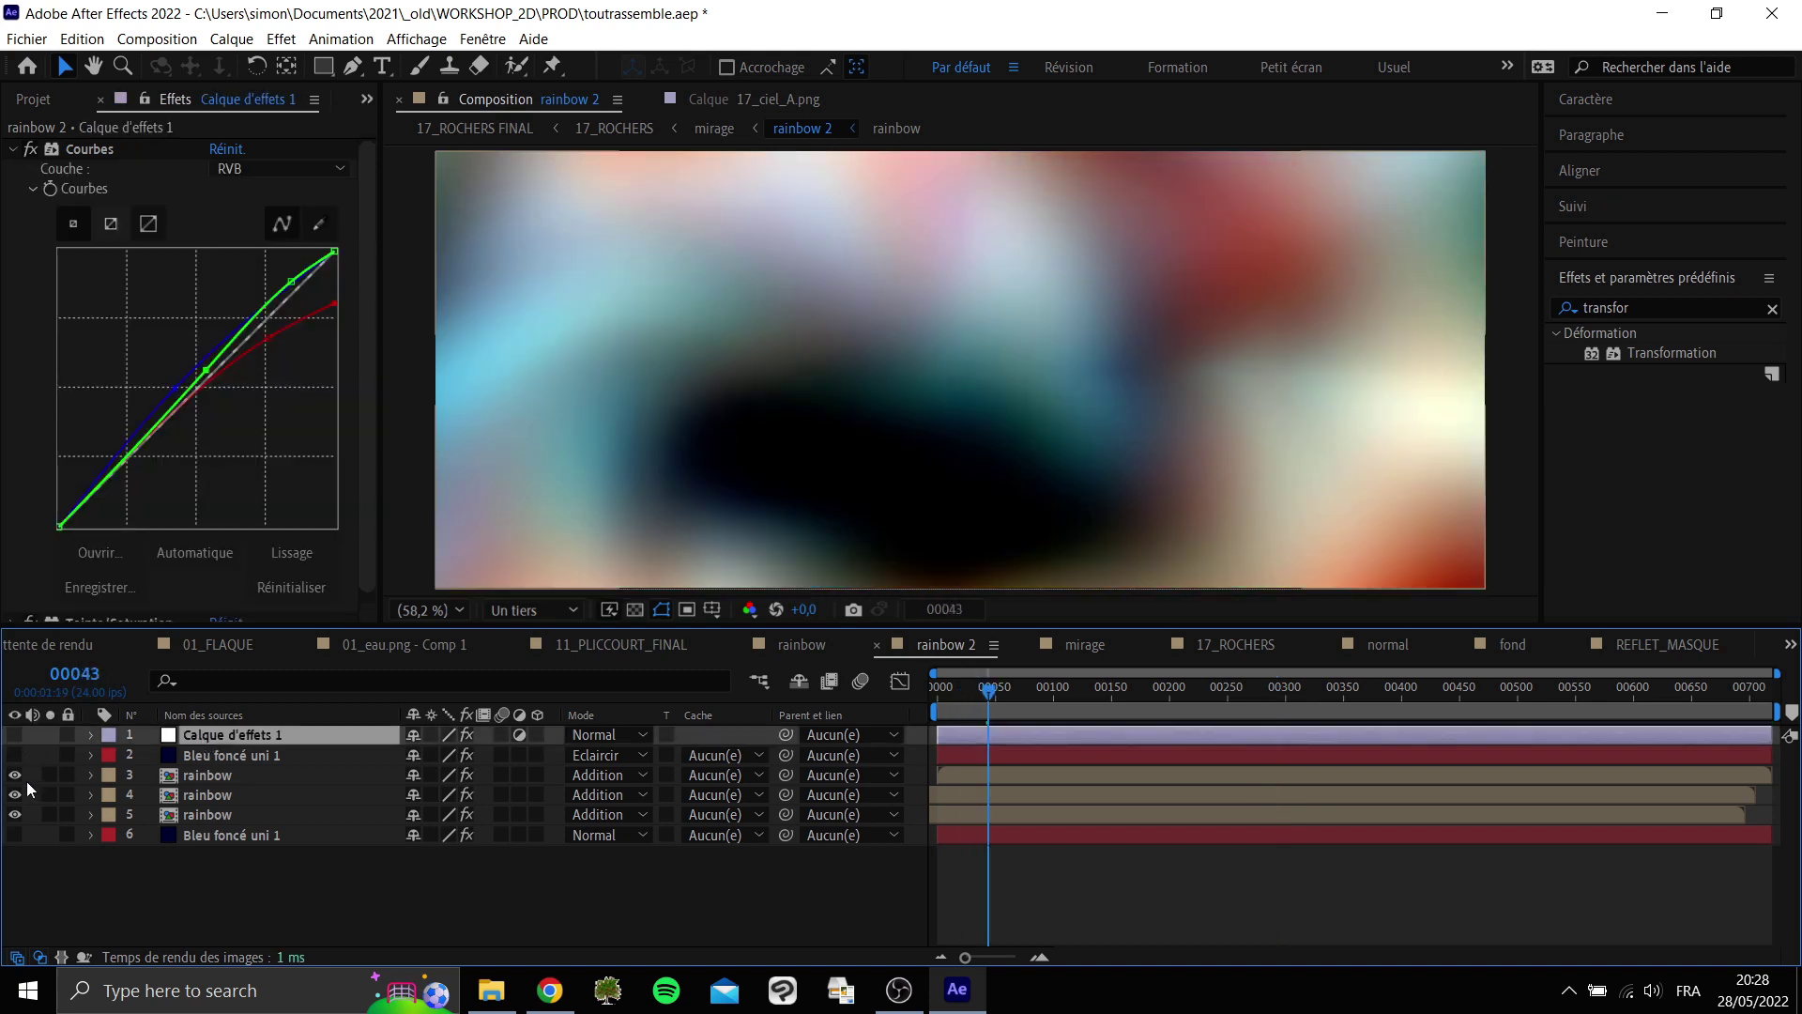
pyautogui.click(15, 834)
pyautogui.click(15, 834)
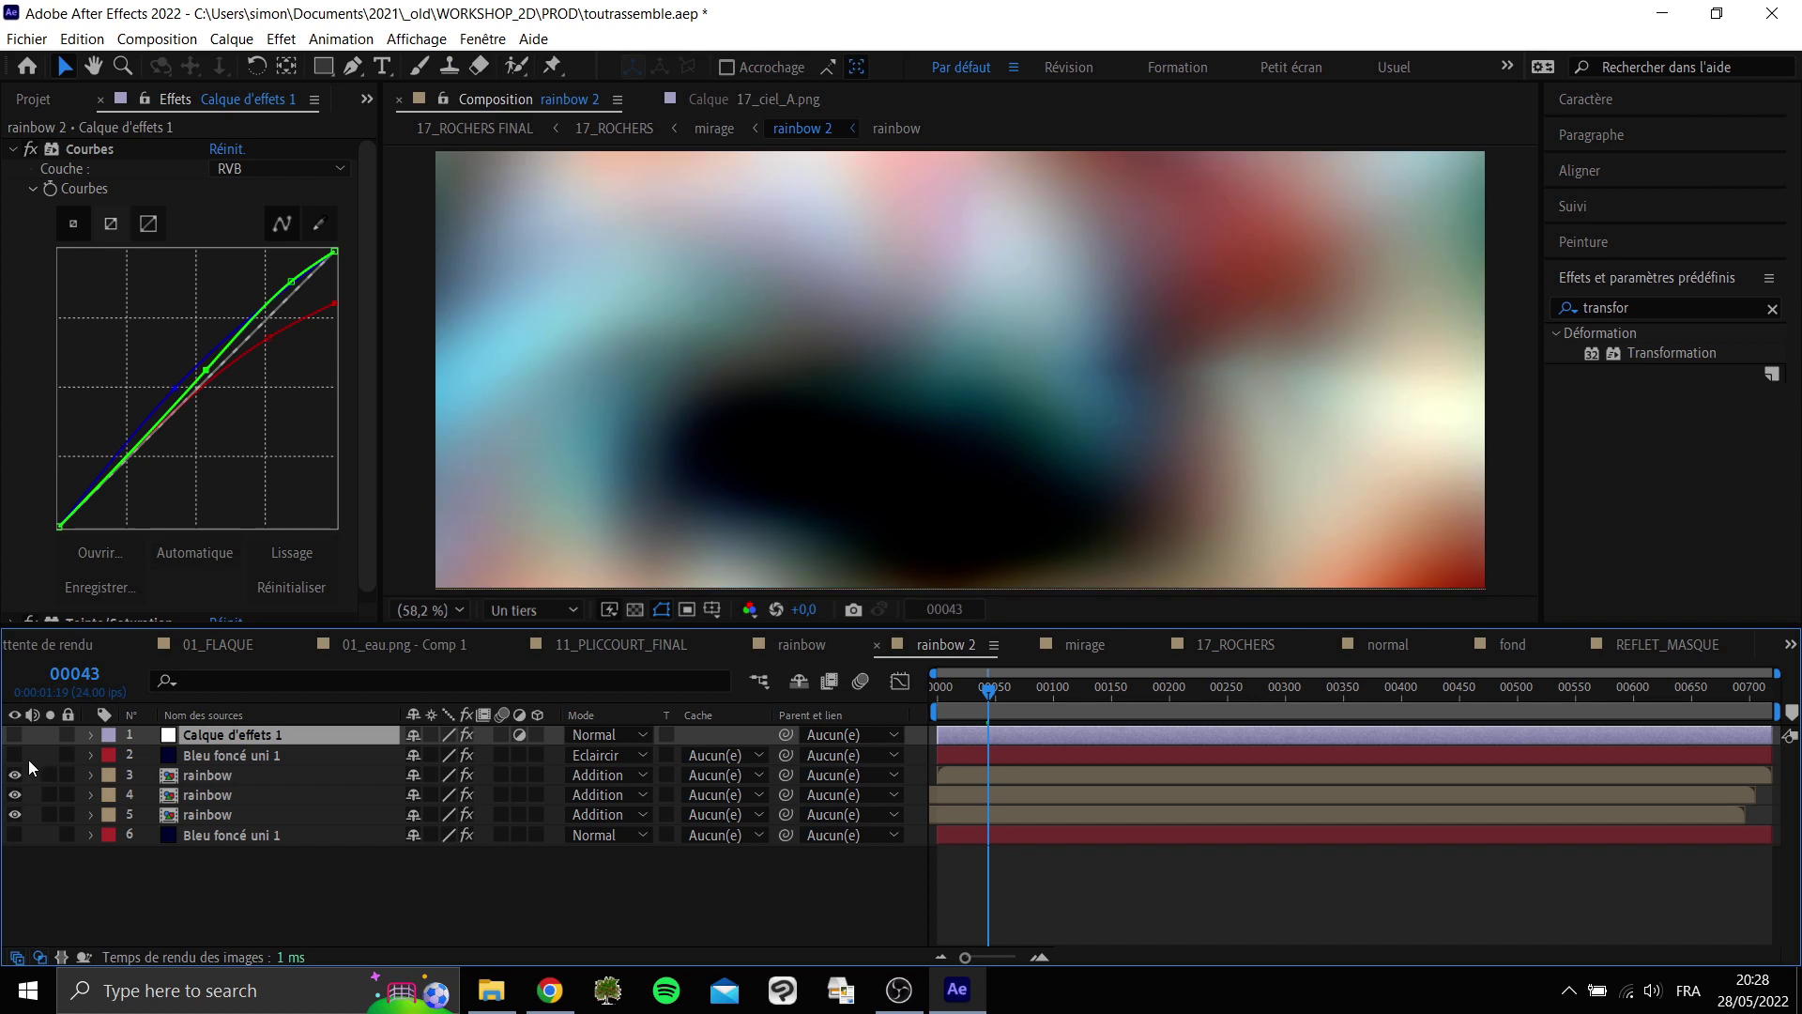
pyautogui.click(203, 756)
pyautogui.click(102, 736)
pyautogui.click(15, 735)
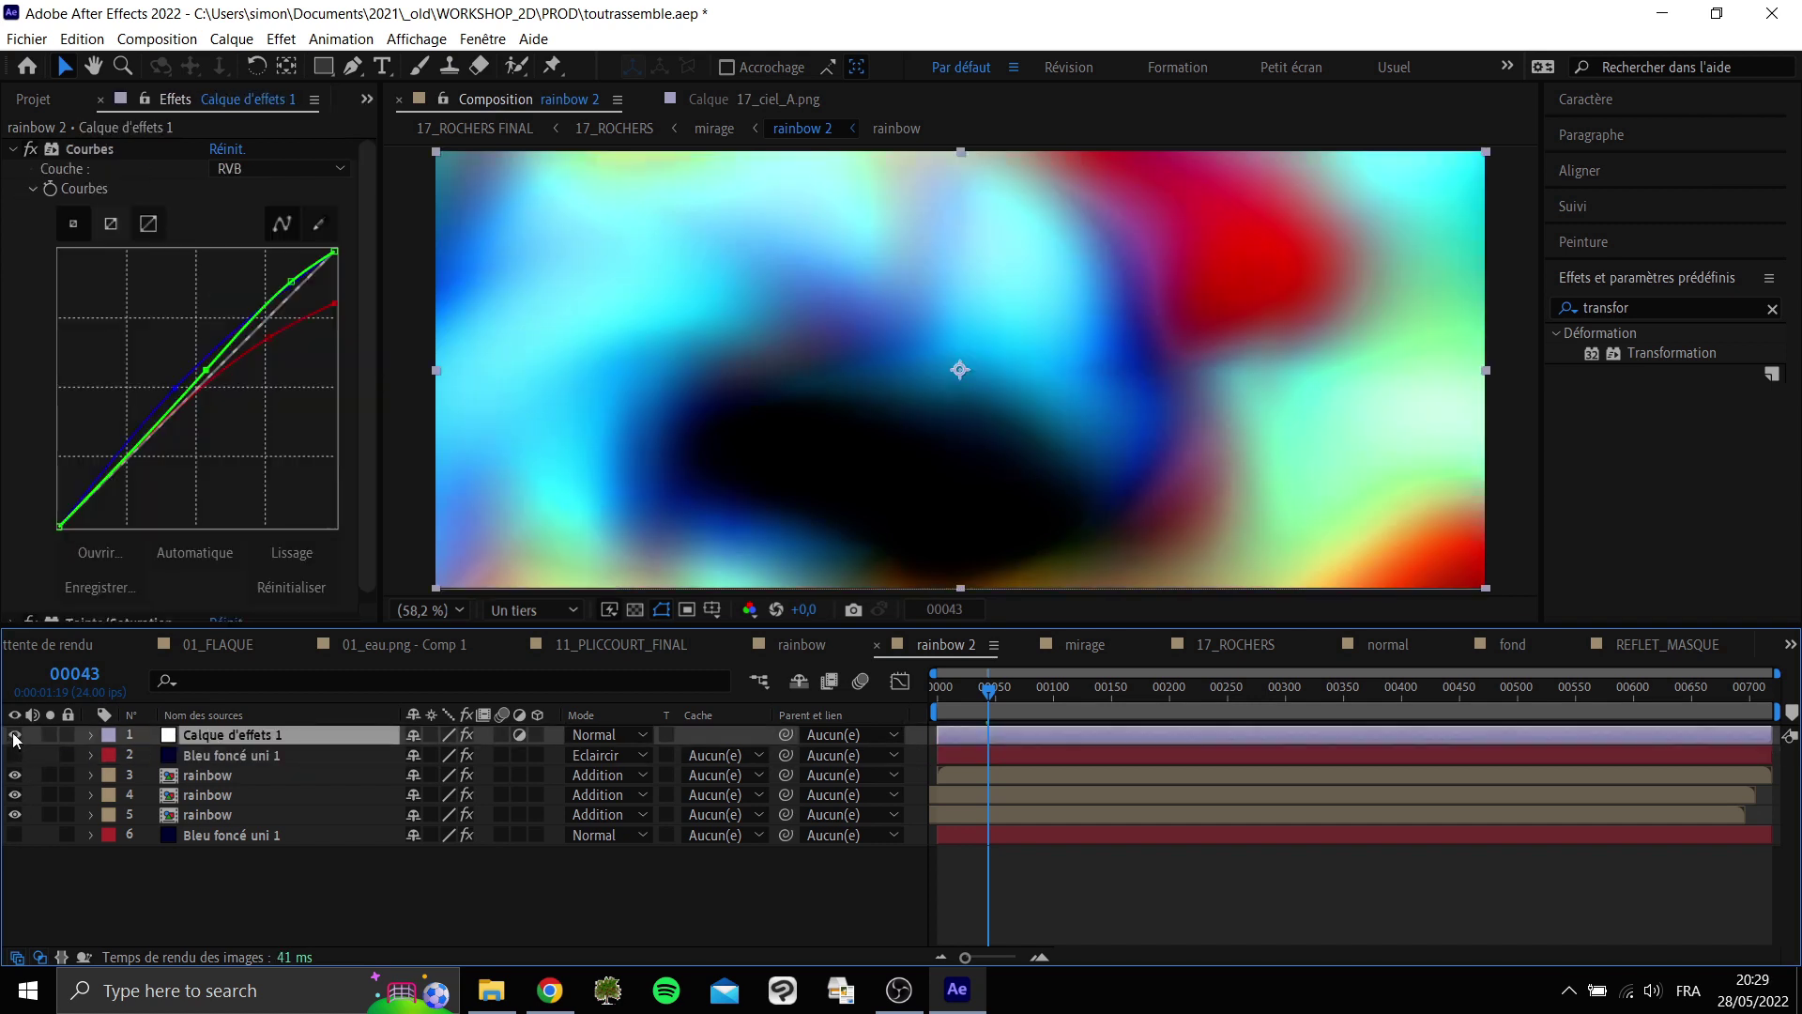
pyautogui.click(15, 735)
pyautogui.click(15, 735)
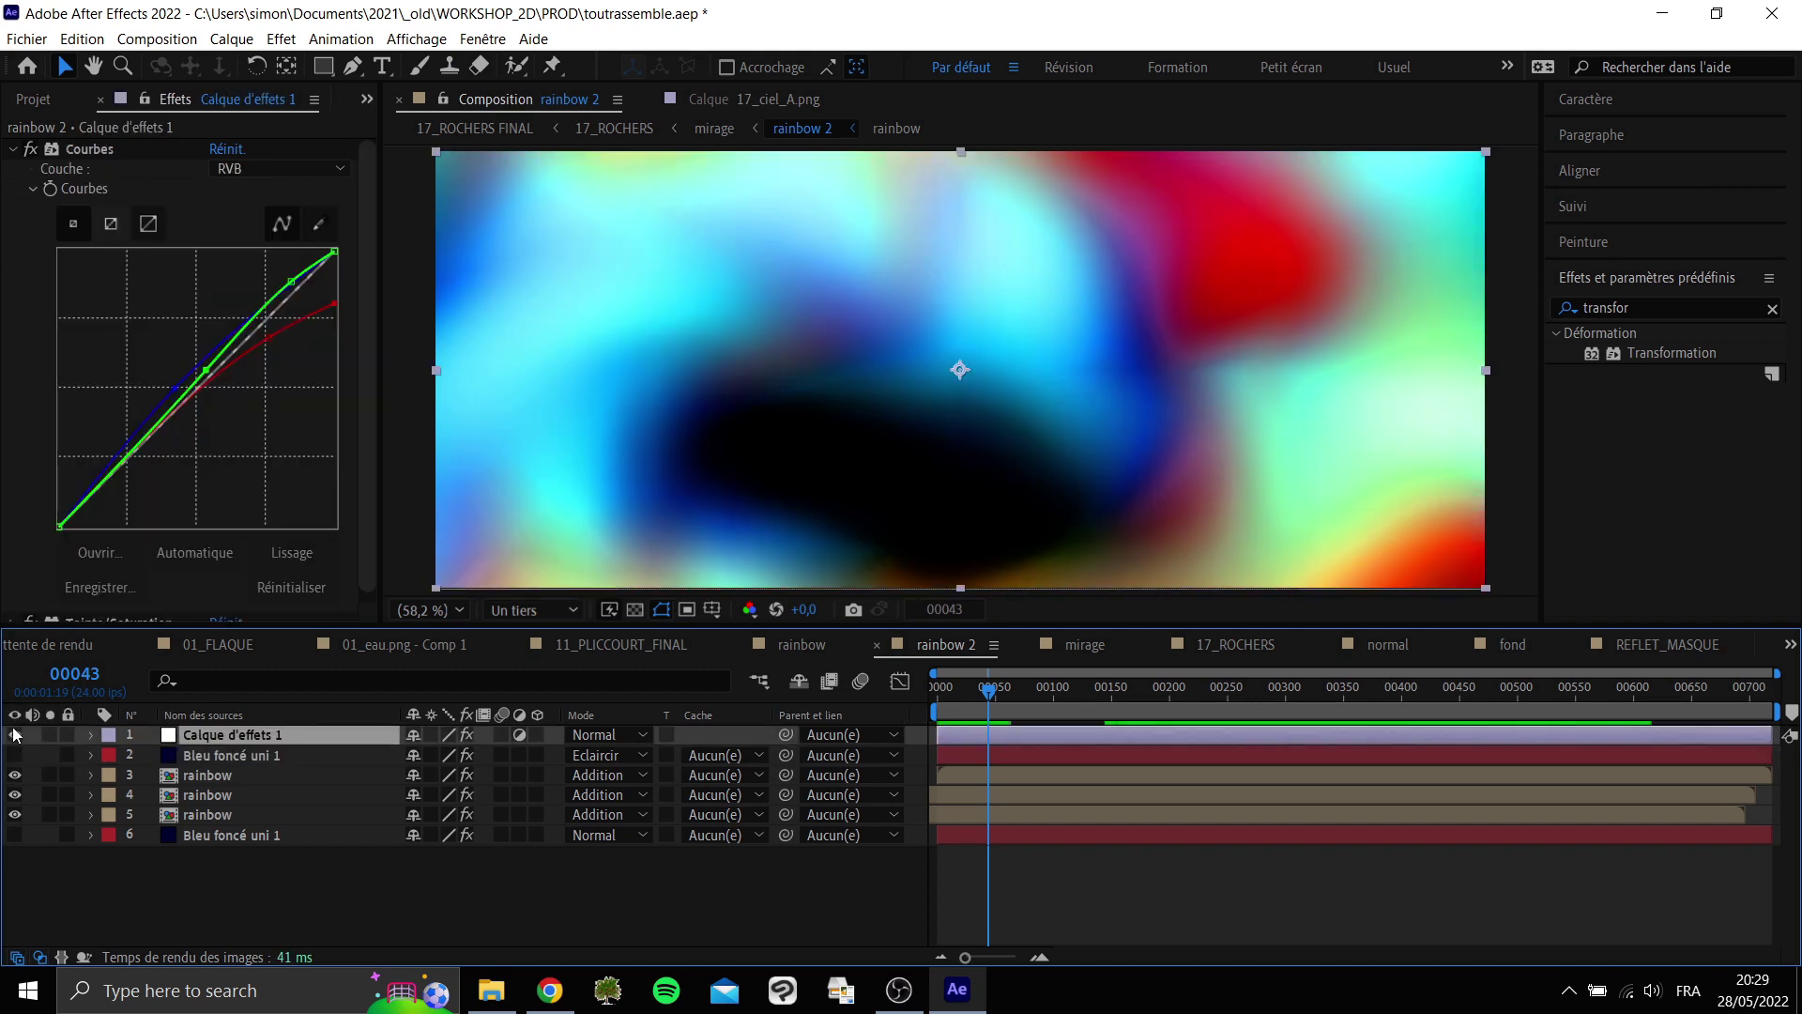
# Try raising Saturation globale to 90 in the Teinte/Saturation effect of Calque d'effets 1.
pyautogui.click(13, 151)
pyautogui.click(31, 168)
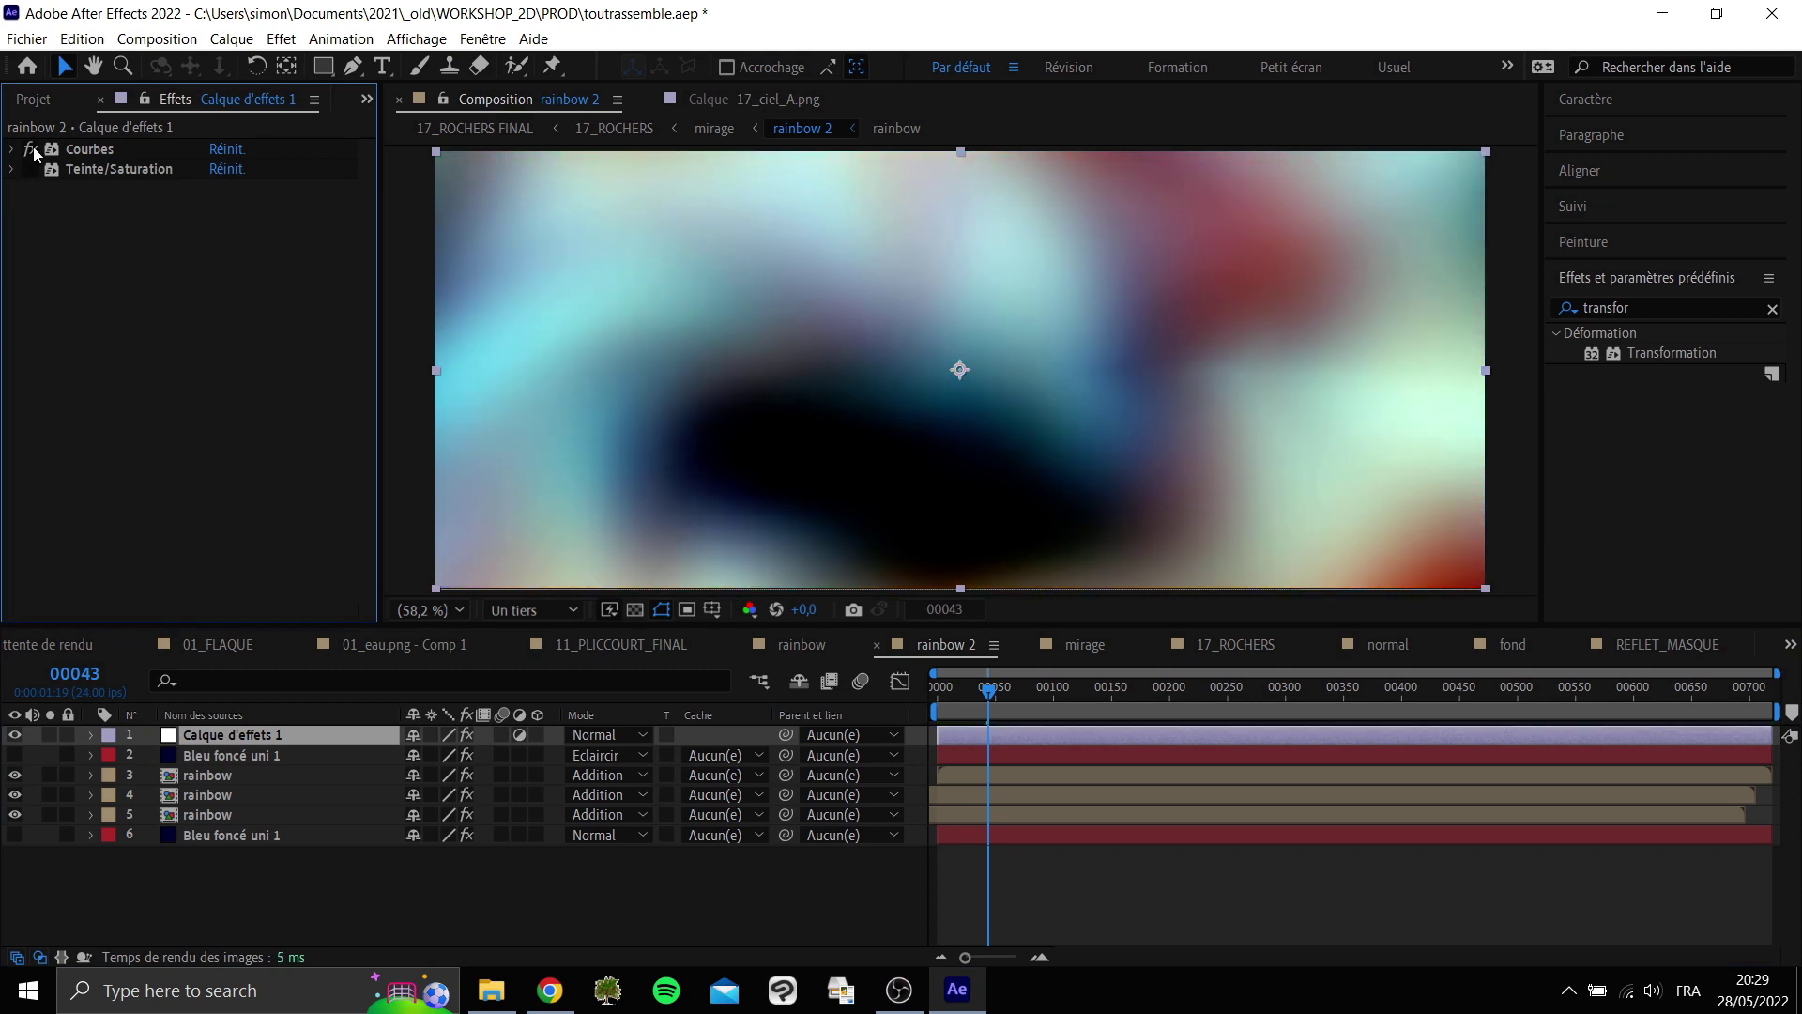
pyautogui.click(31, 168)
pyautogui.click(12, 169)
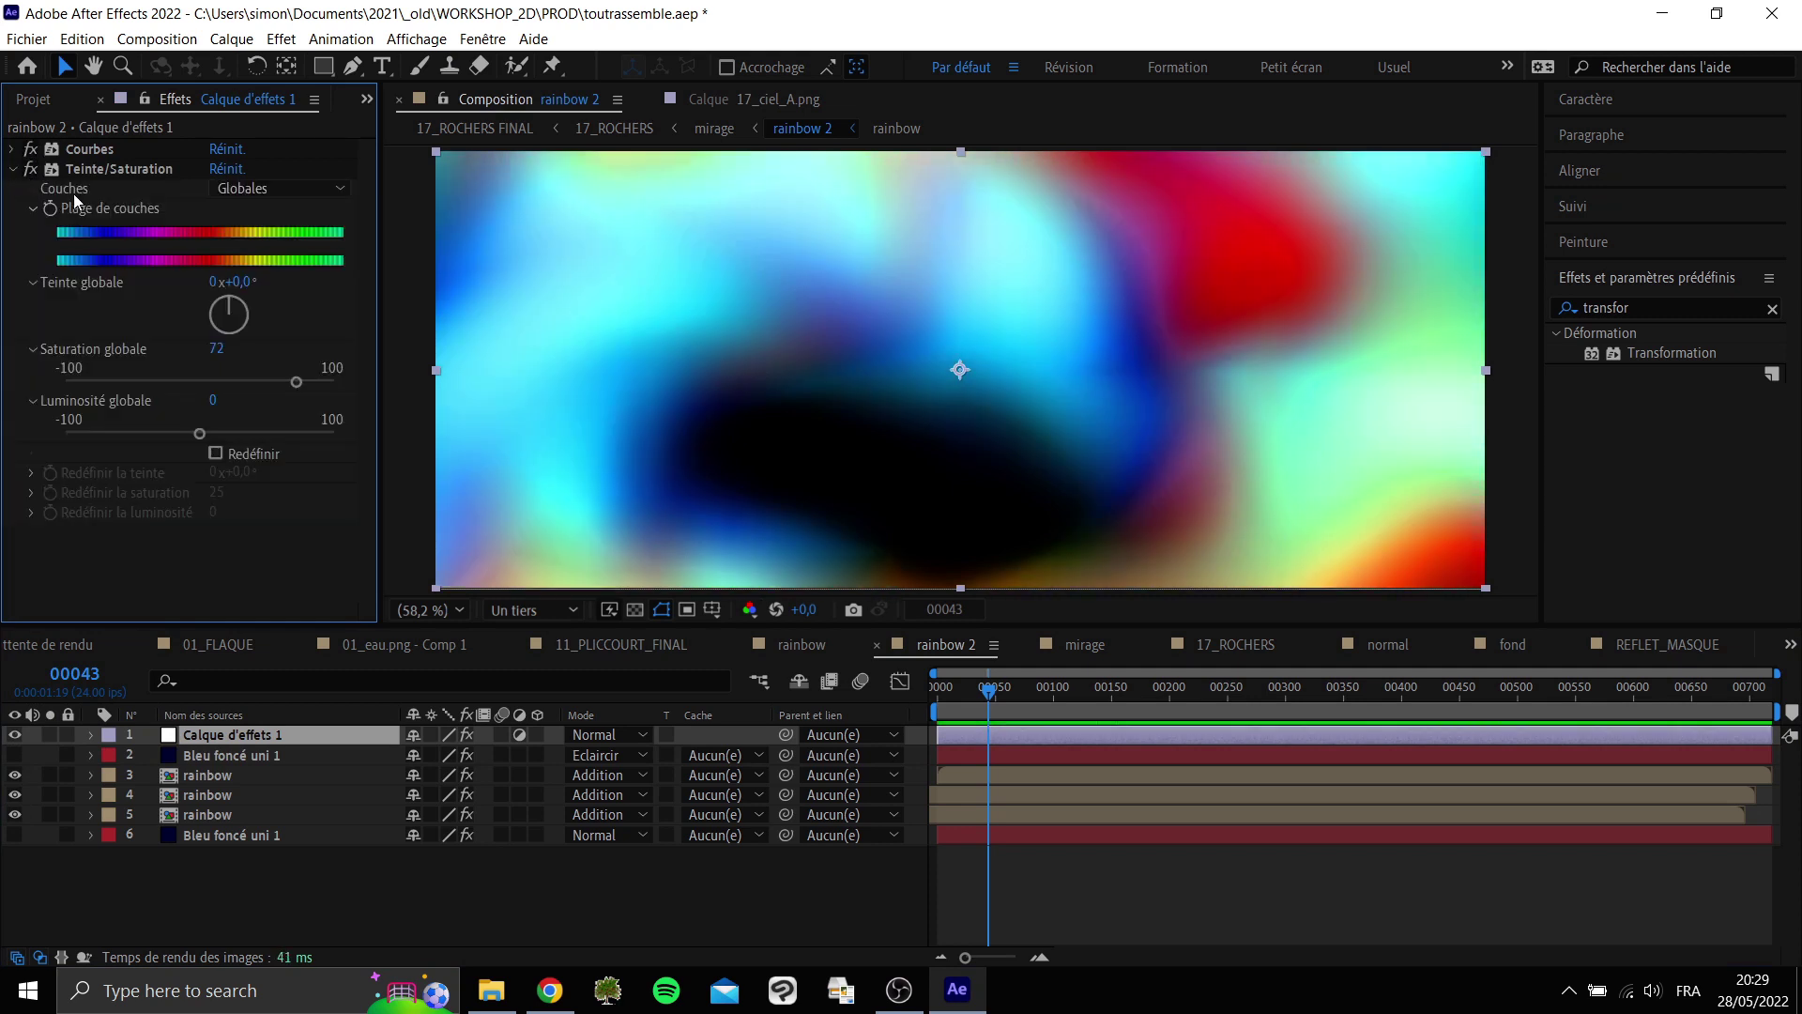
pyautogui.moveTo(285, 392)
pyautogui.mouseDown()
pyautogui.moveTo(370, 381)
pyautogui.moveTo(111, 391)
pyautogui.moveTo(314, 375)
pyautogui.moveTo(296, 382)
pyautogui.mouseUp()
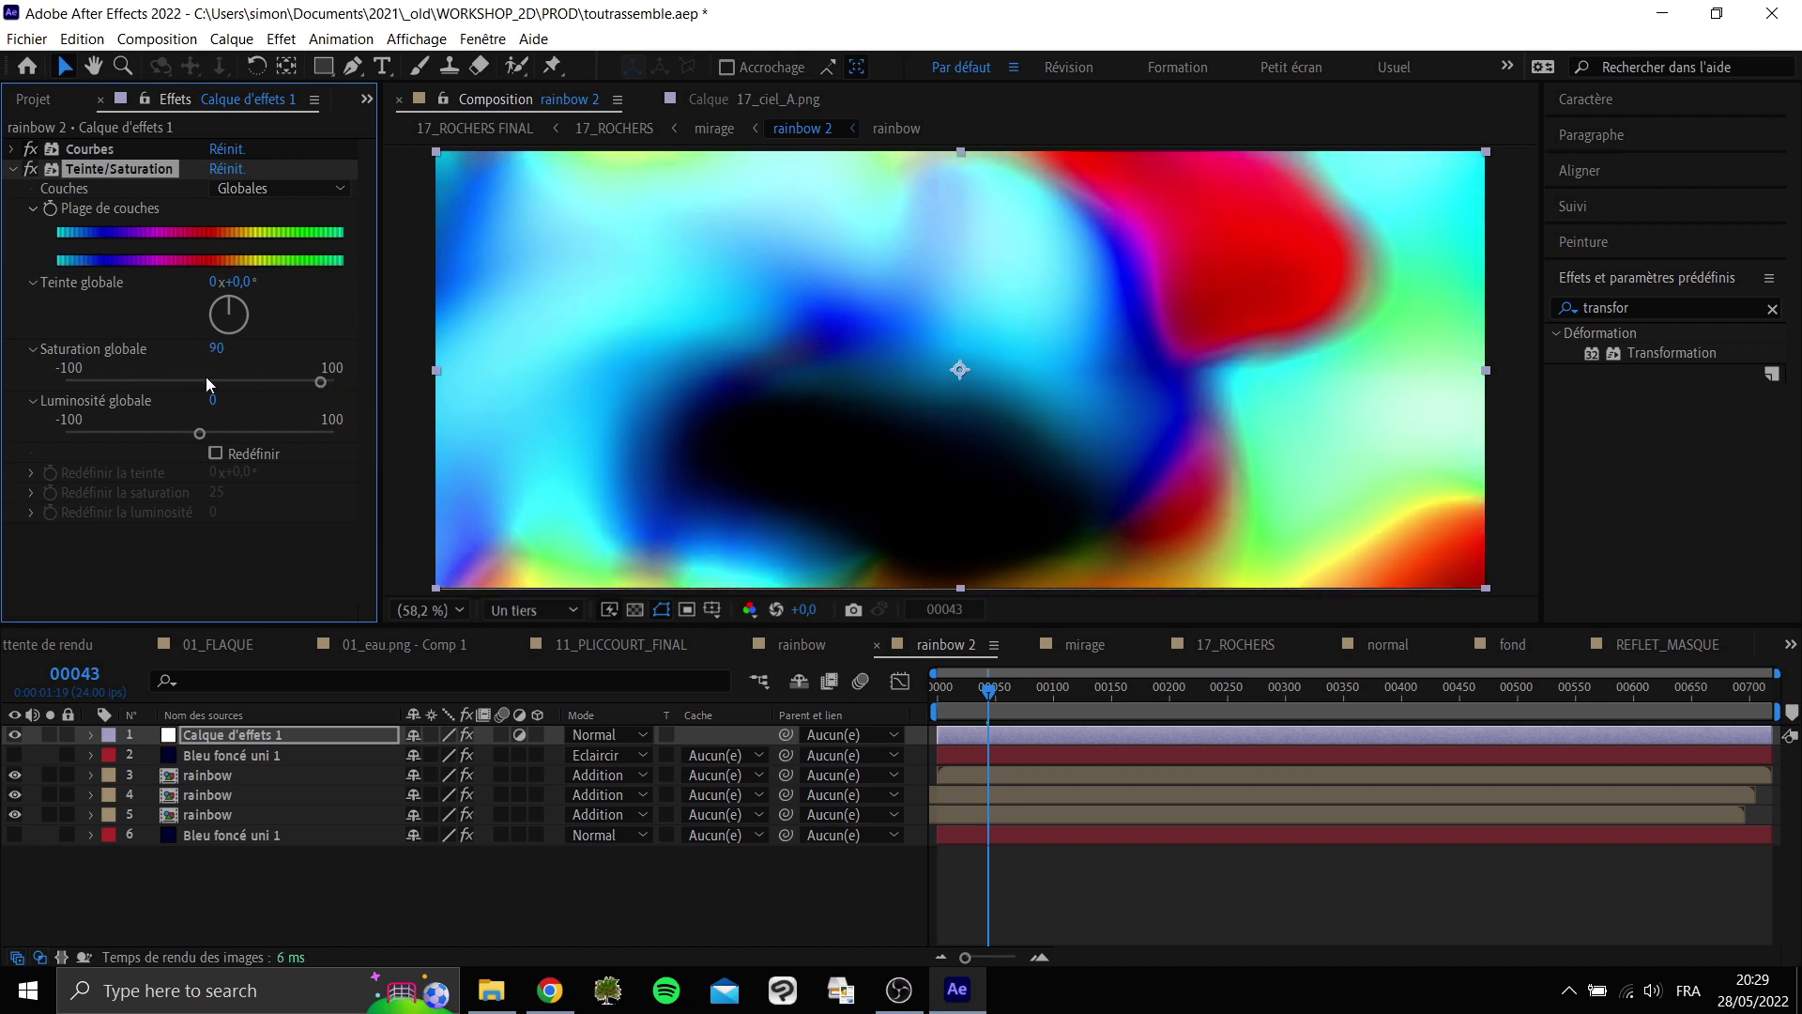
# Collapse the Teinte/Saturation effect and toggle it off and on to compare the colours at frame 43.
pyautogui.click(31, 168)
pyautogui.click(16, 172)
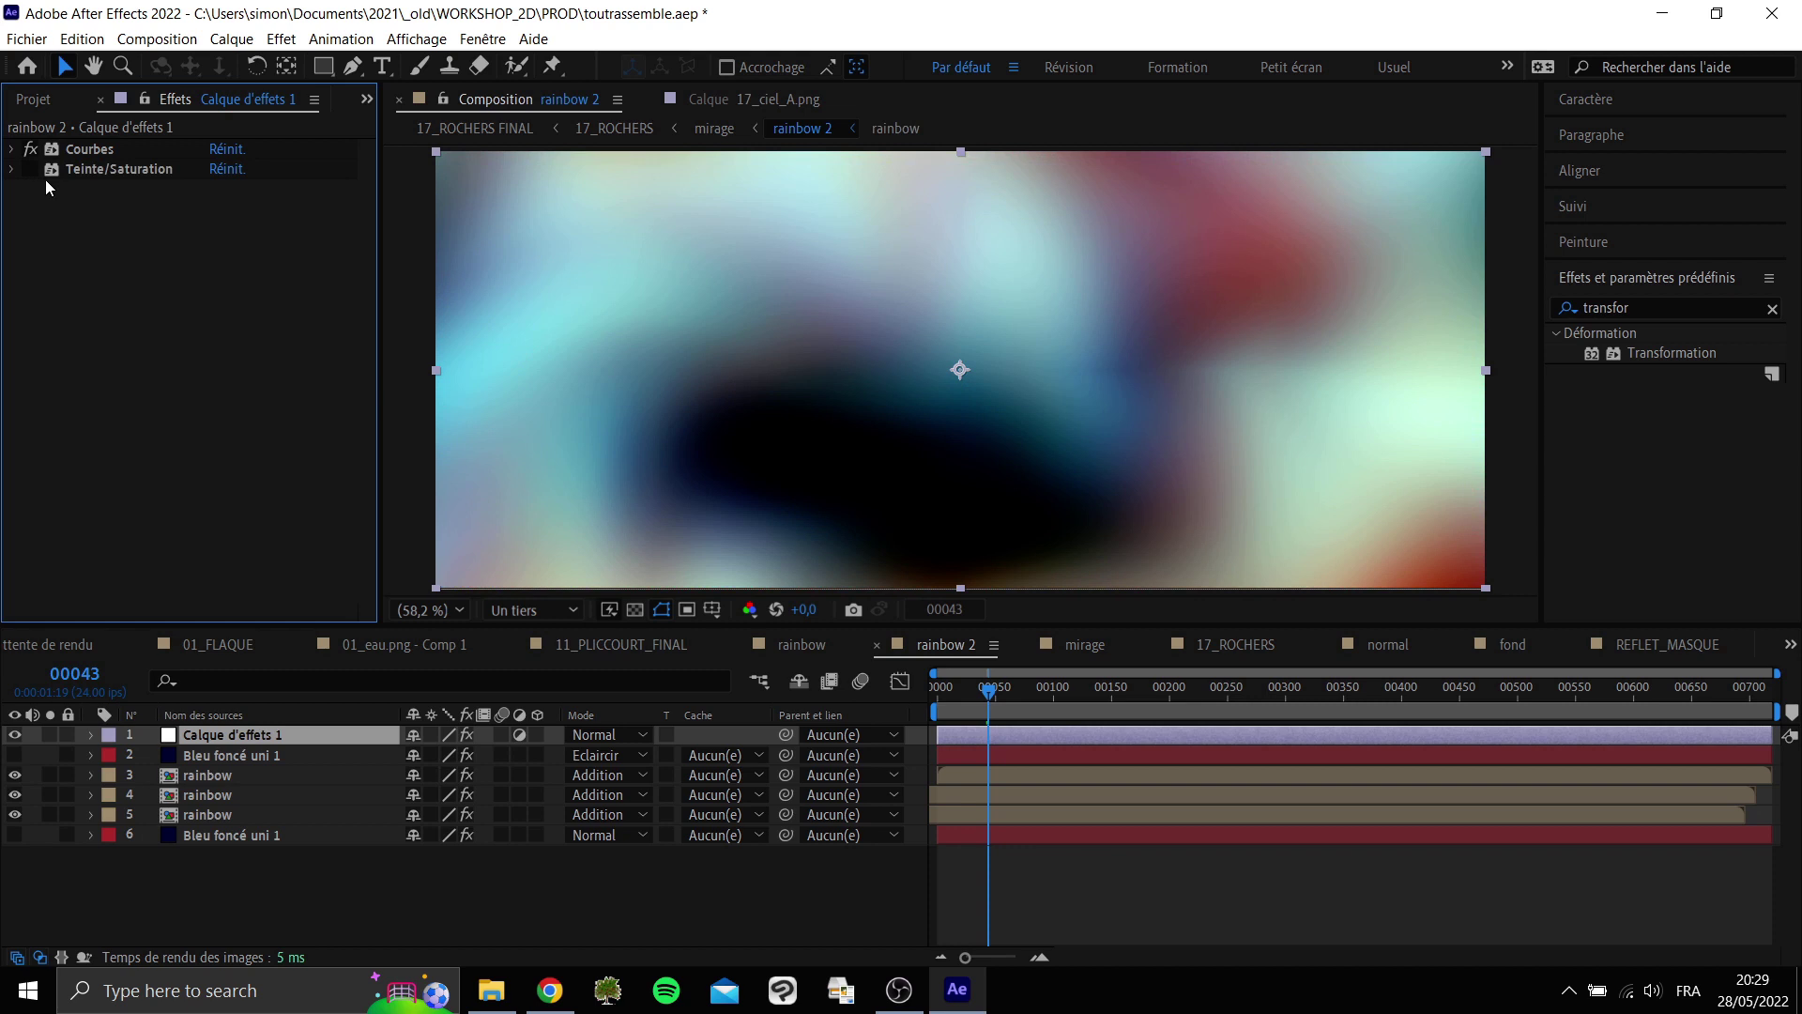
pyautogui.click(31, 170)
pyautogui.click(37, 169)
pyautogui.click(38, 171)
# Preview rainbow 2 with Teinte/Saturation switched off and on, then replay from frame 46 and stop at frame 133.
pyautogui.press('space')
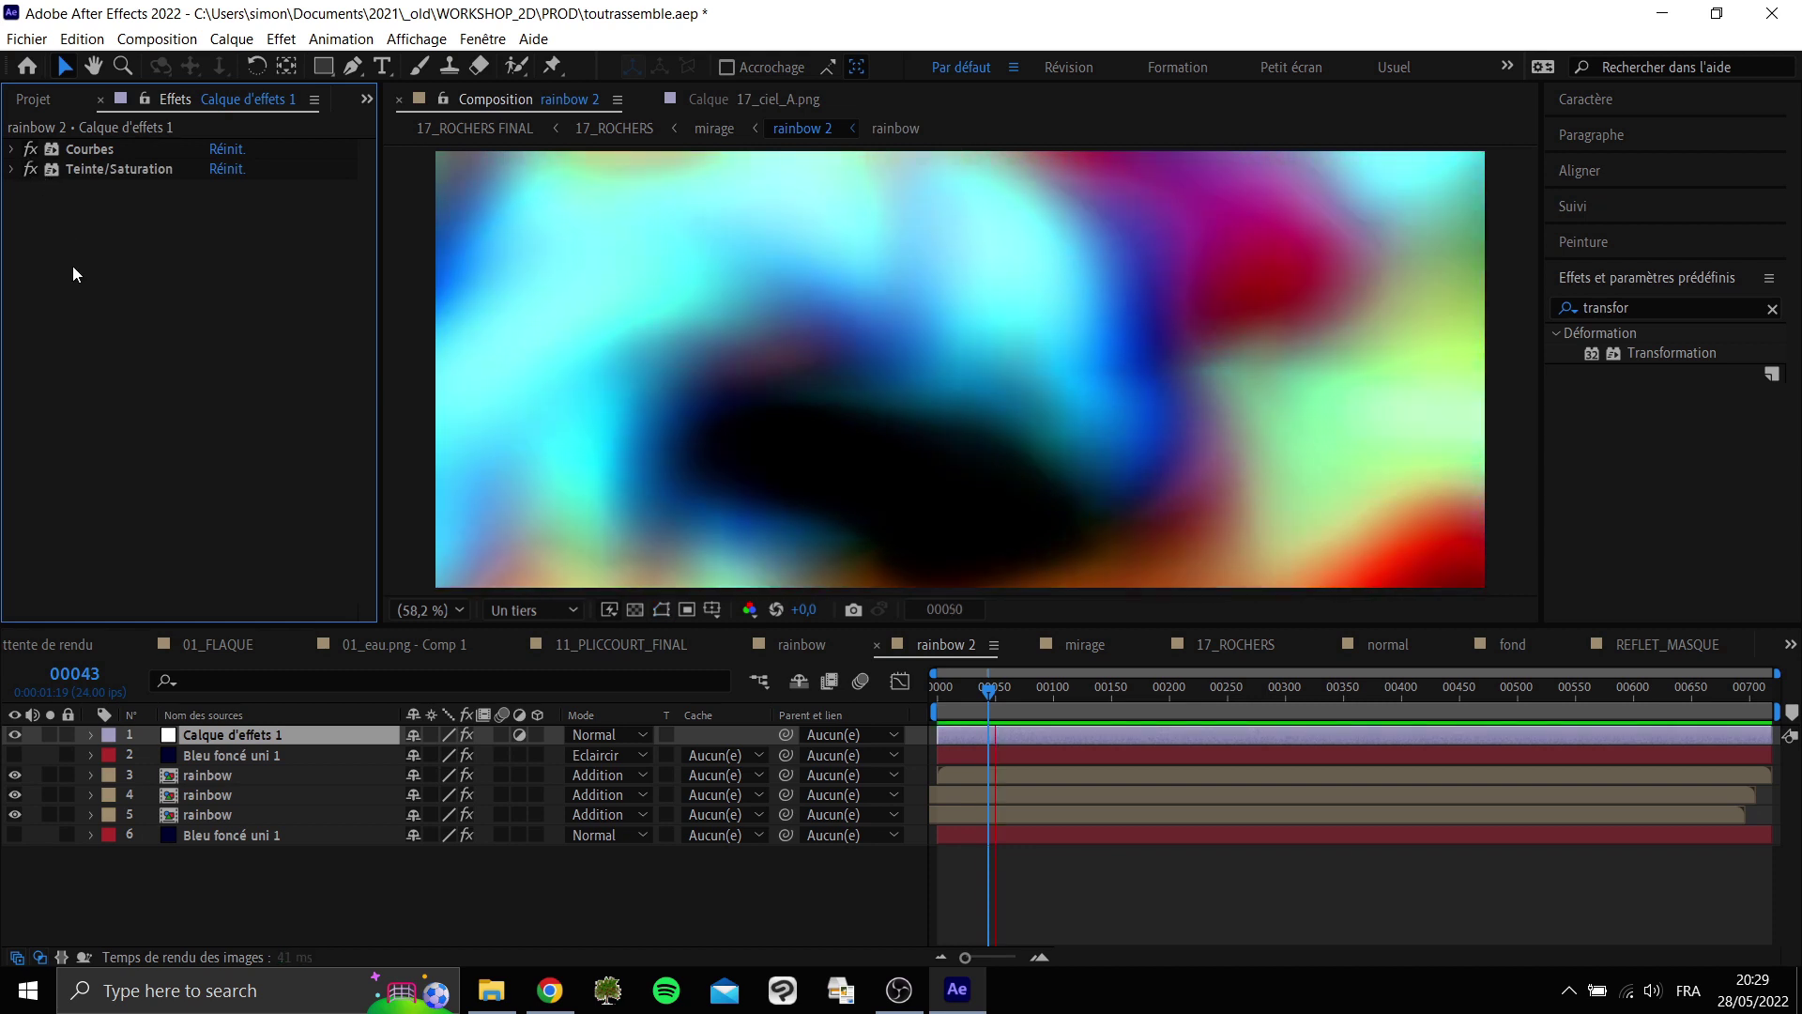
pyautogui.click(37, 171)
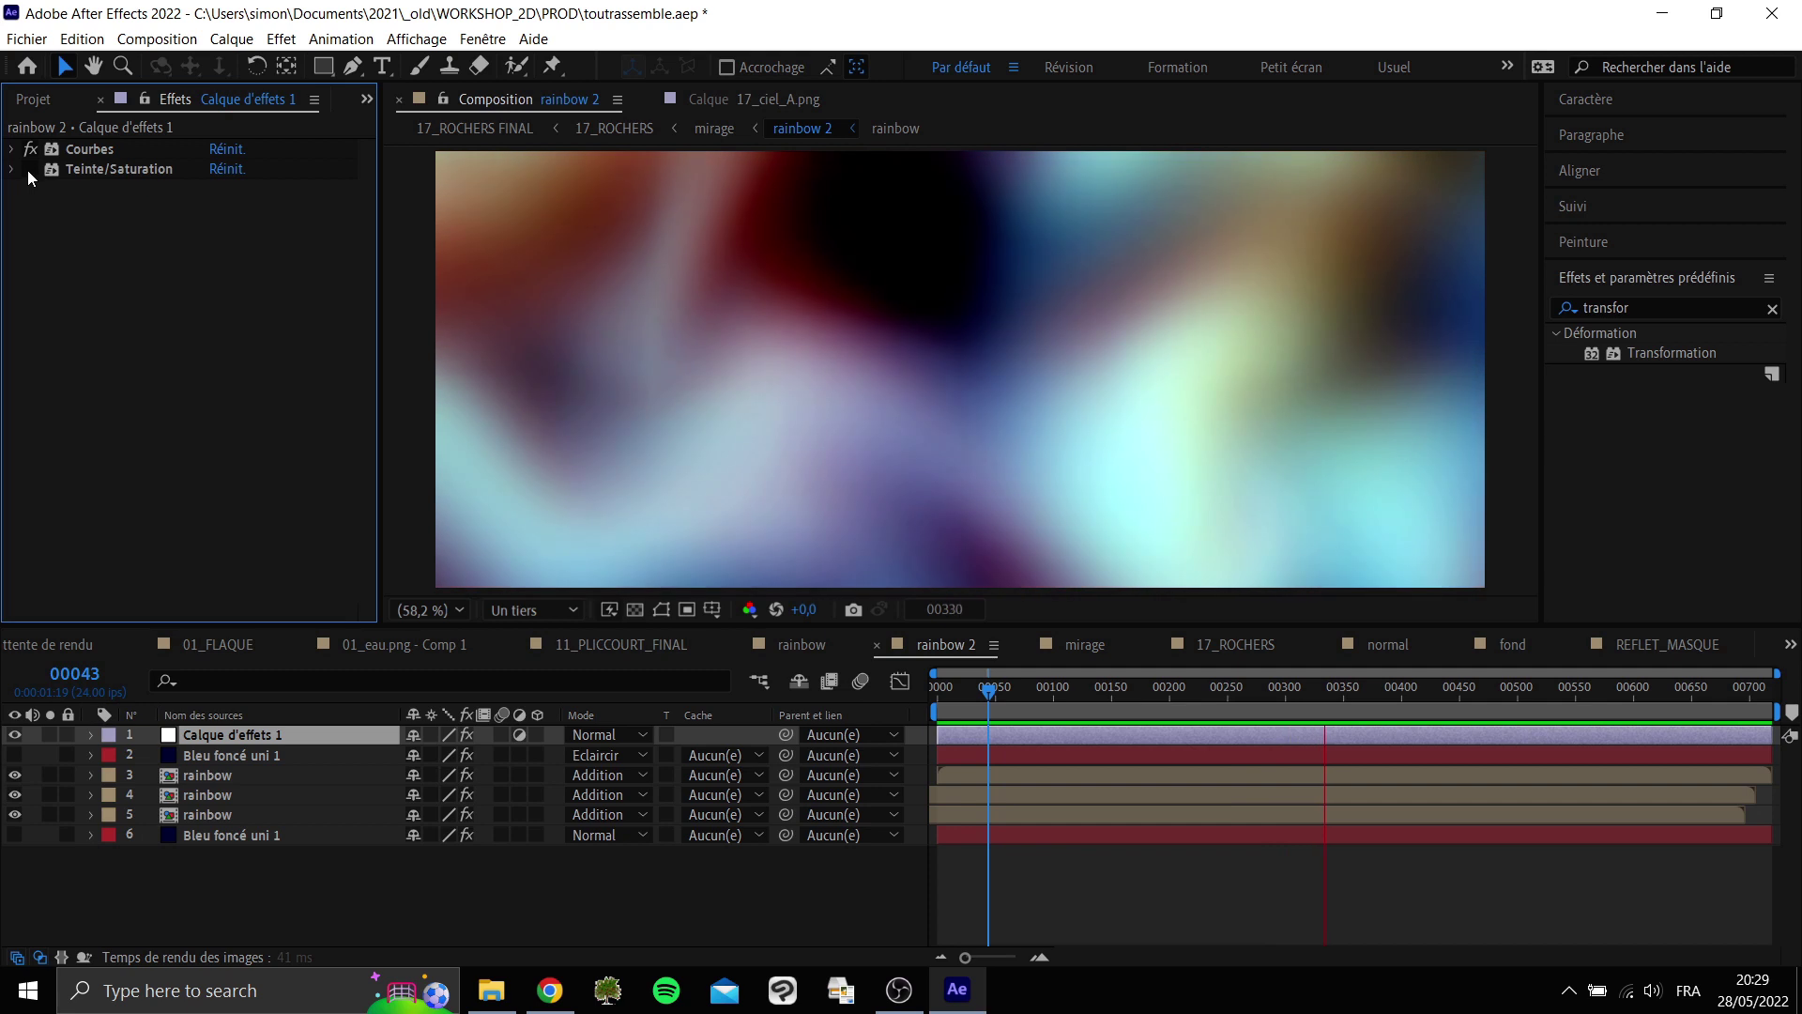
pyautogui.click(29, 171)
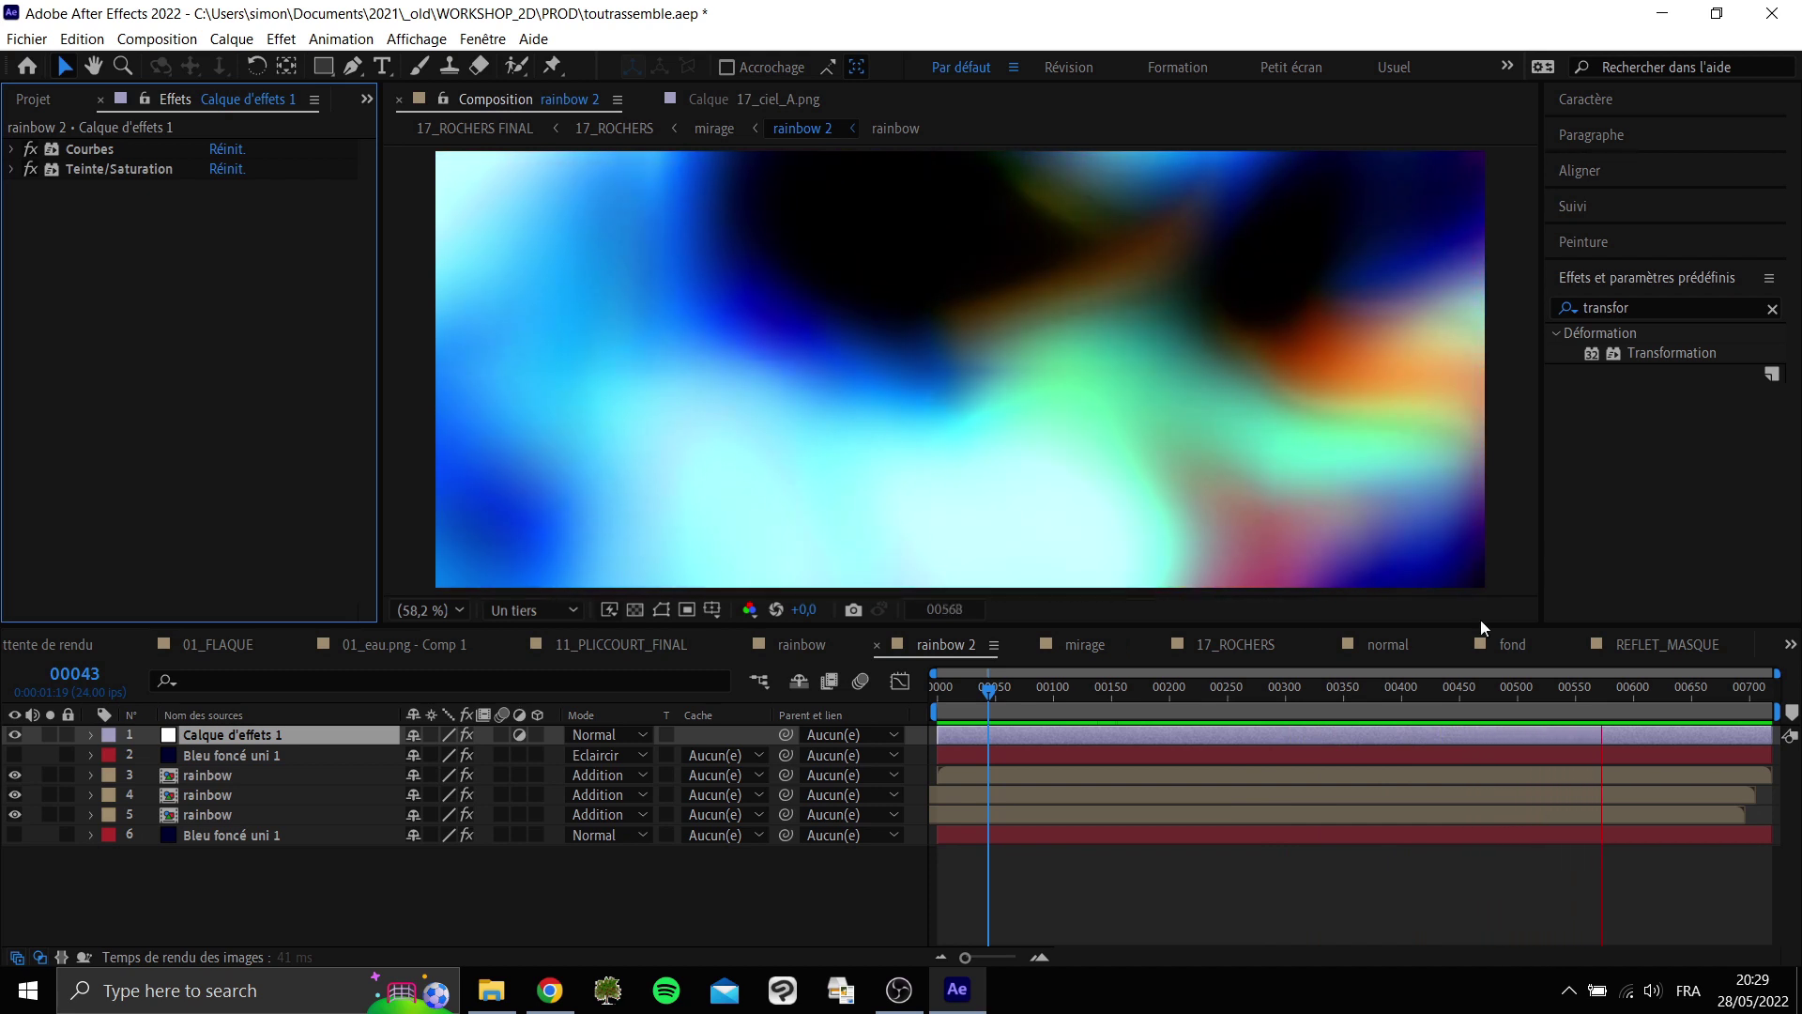
pyautogui.moveTo(1613, 696); pyautogui.dragTo(1374, 751)
pyautogui.press('space')
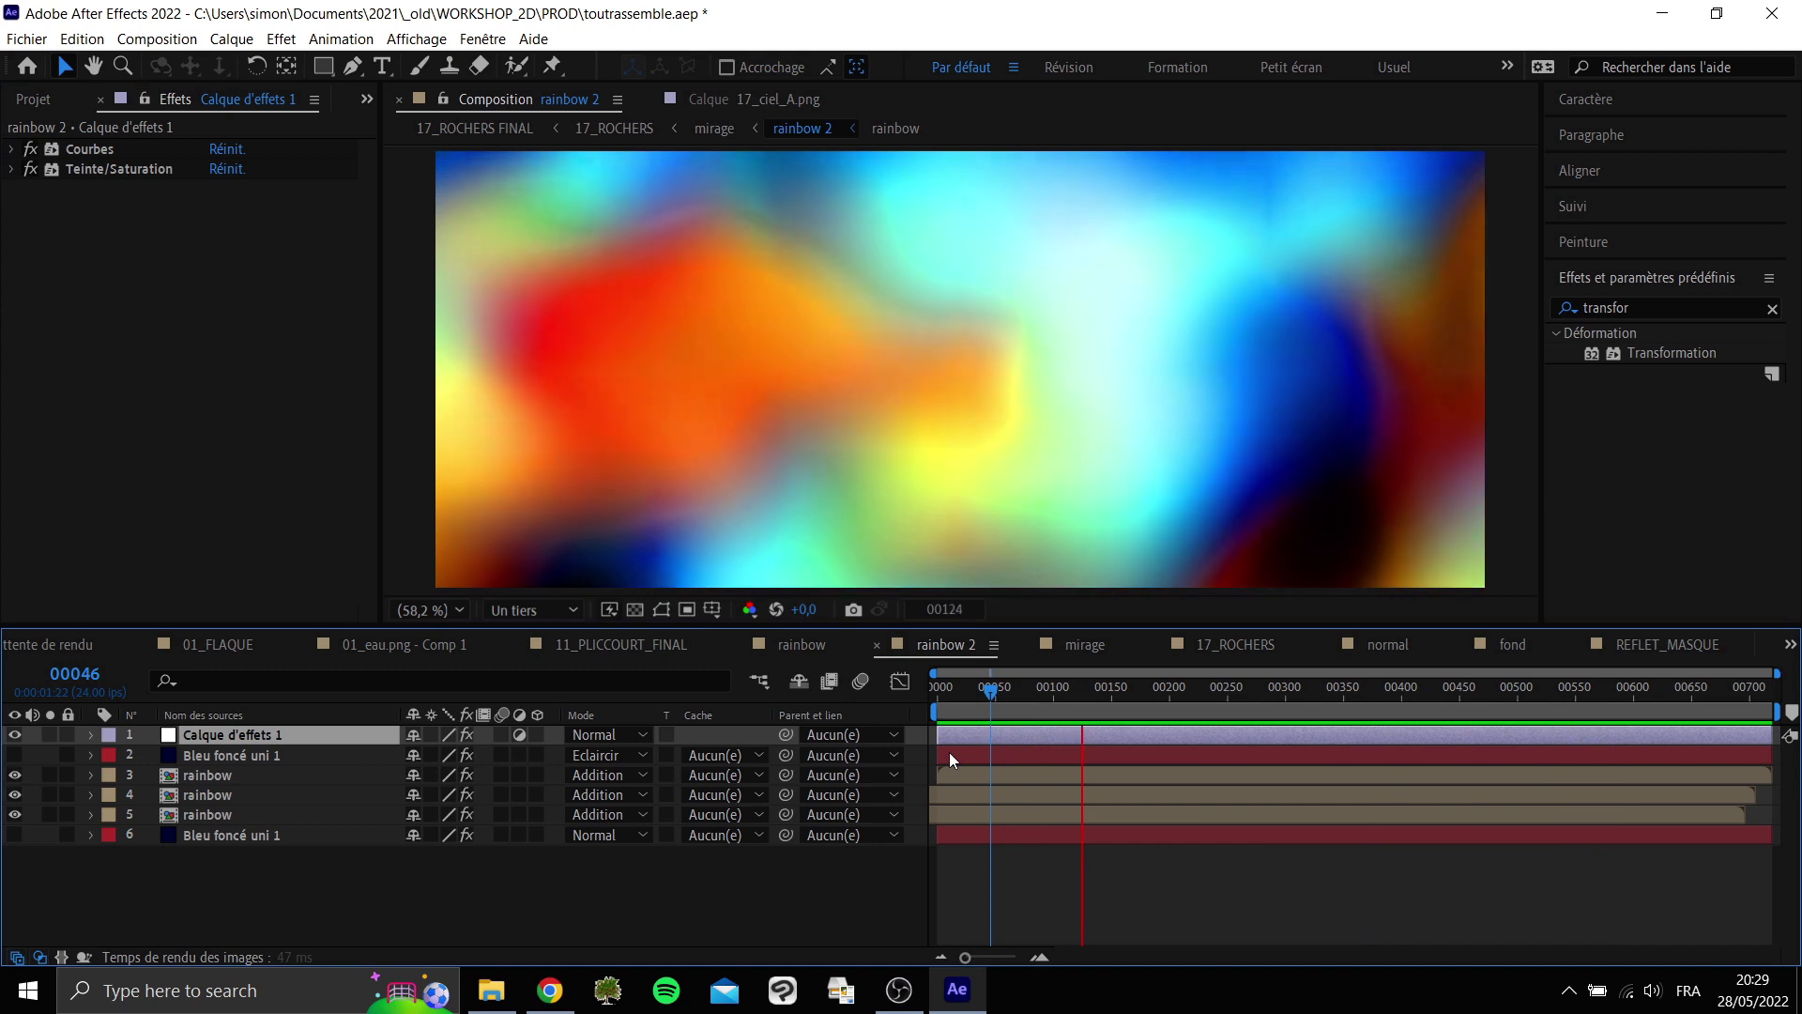
pyautogui.press('space')
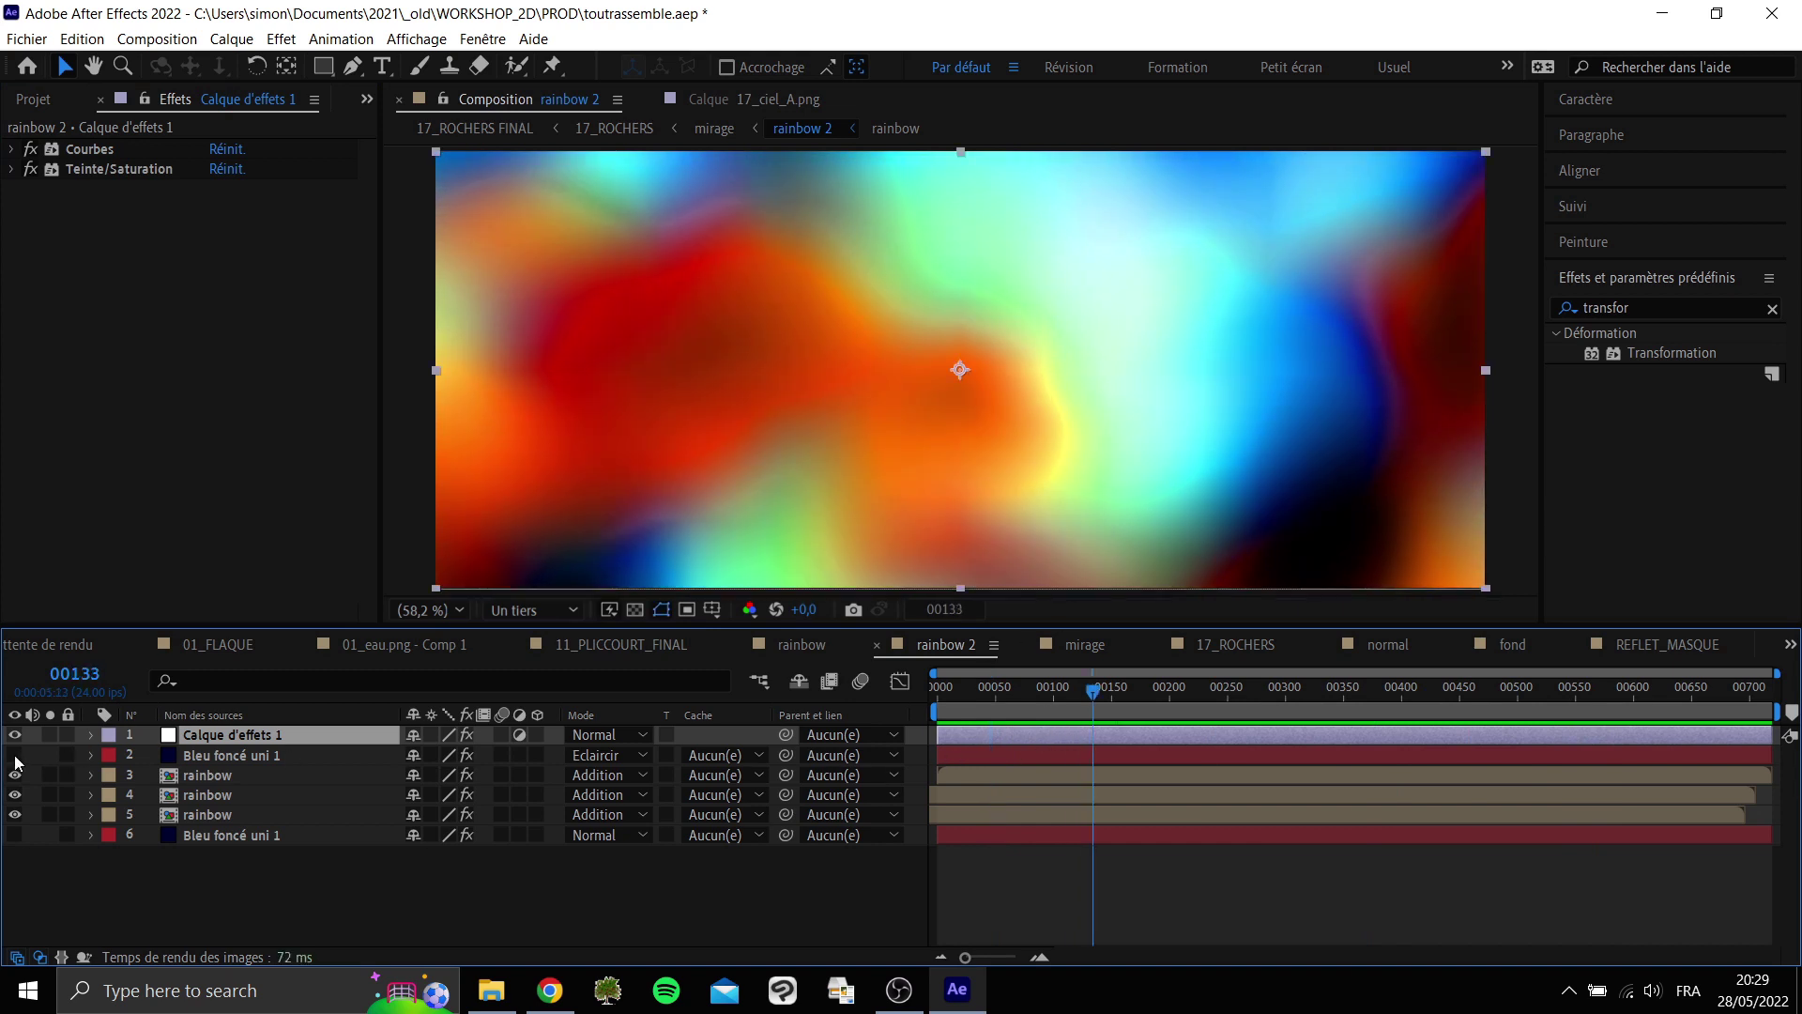
# In the mirage composition, solo the rainbow 2 layer, preview it with Opacité at 99%, and undo both changes.
pyautogui.press('shift')
pyautogui.click(1067, 751)
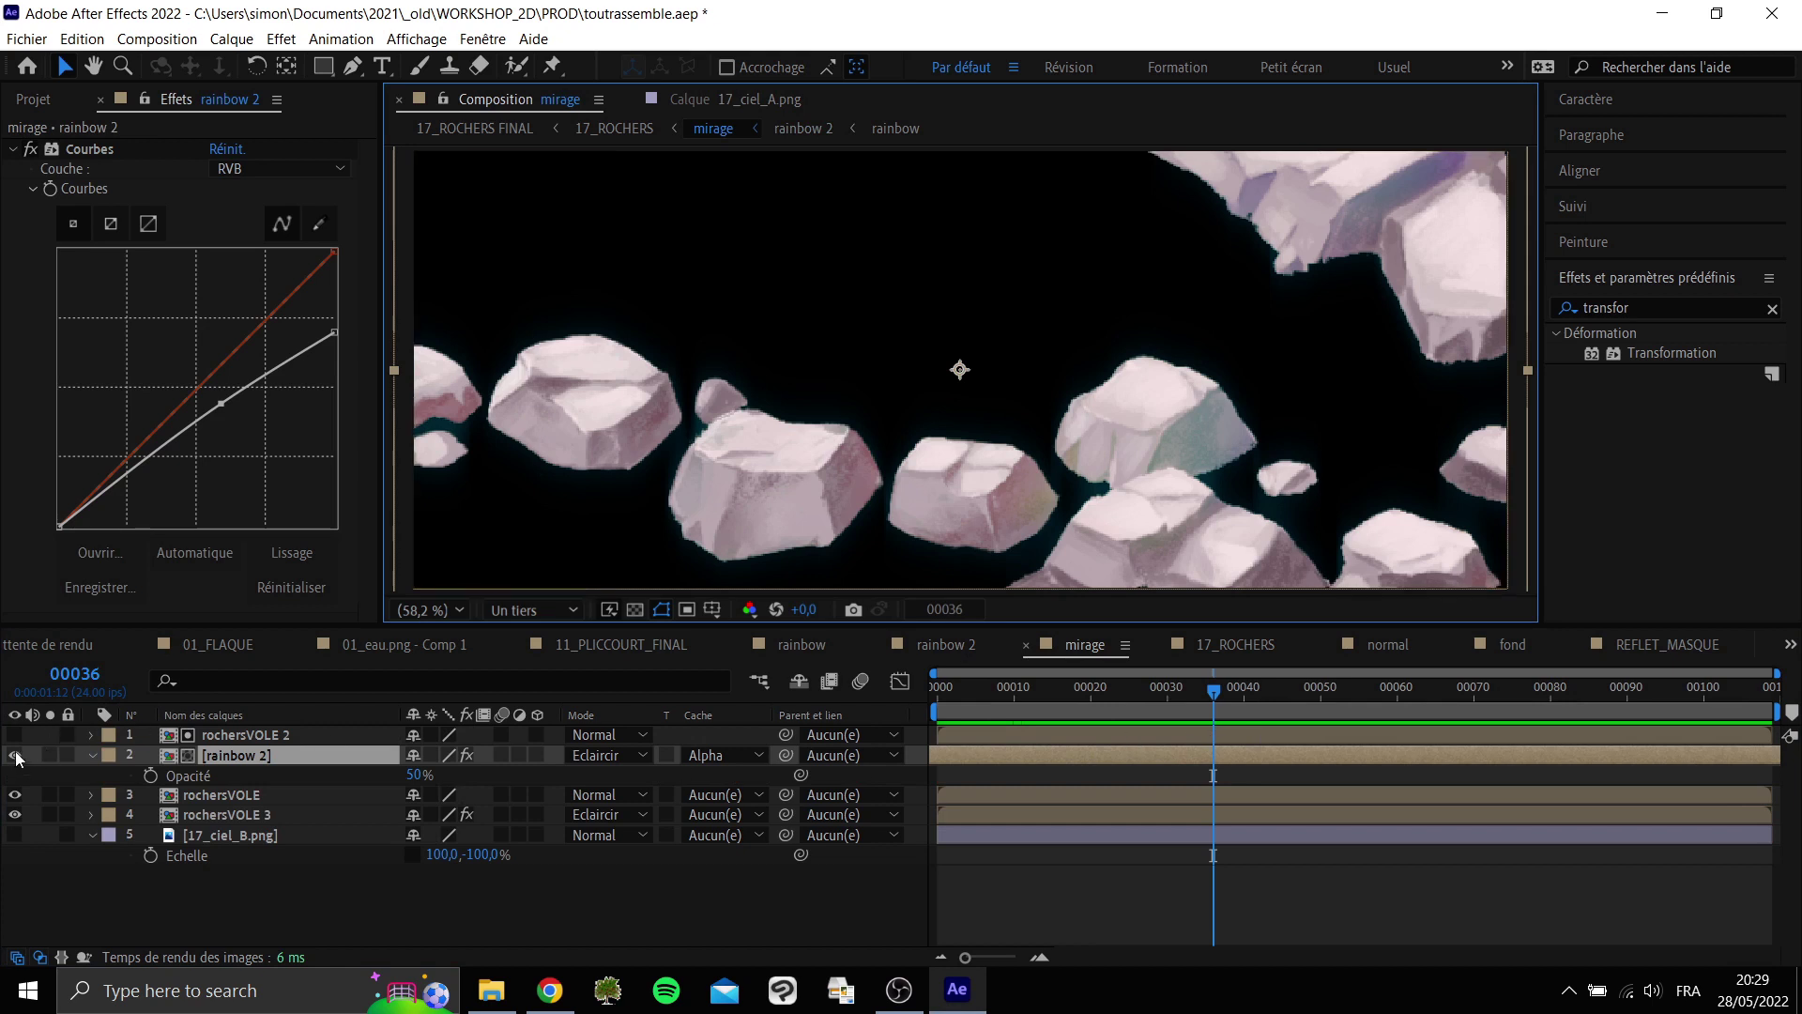
pyautogui.click(55, 757)
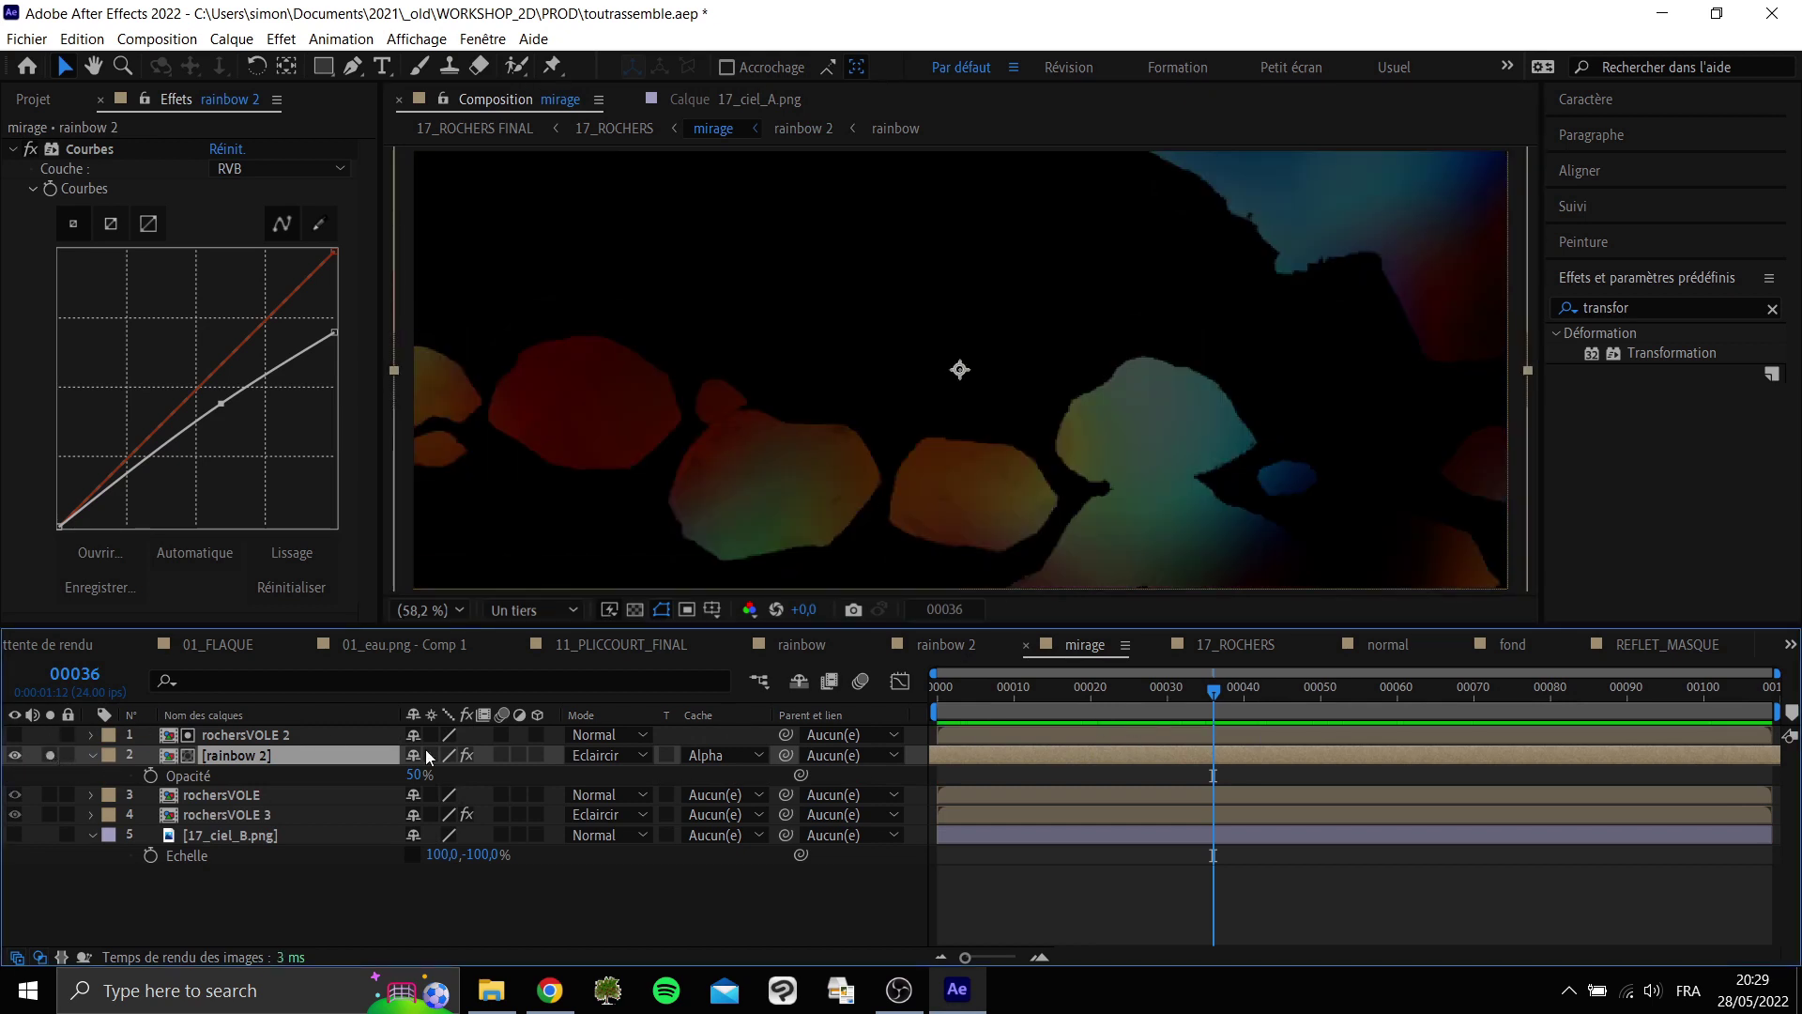
pyautogui.moveTo(416, 781); pyautogui.dragTo(576, 796)
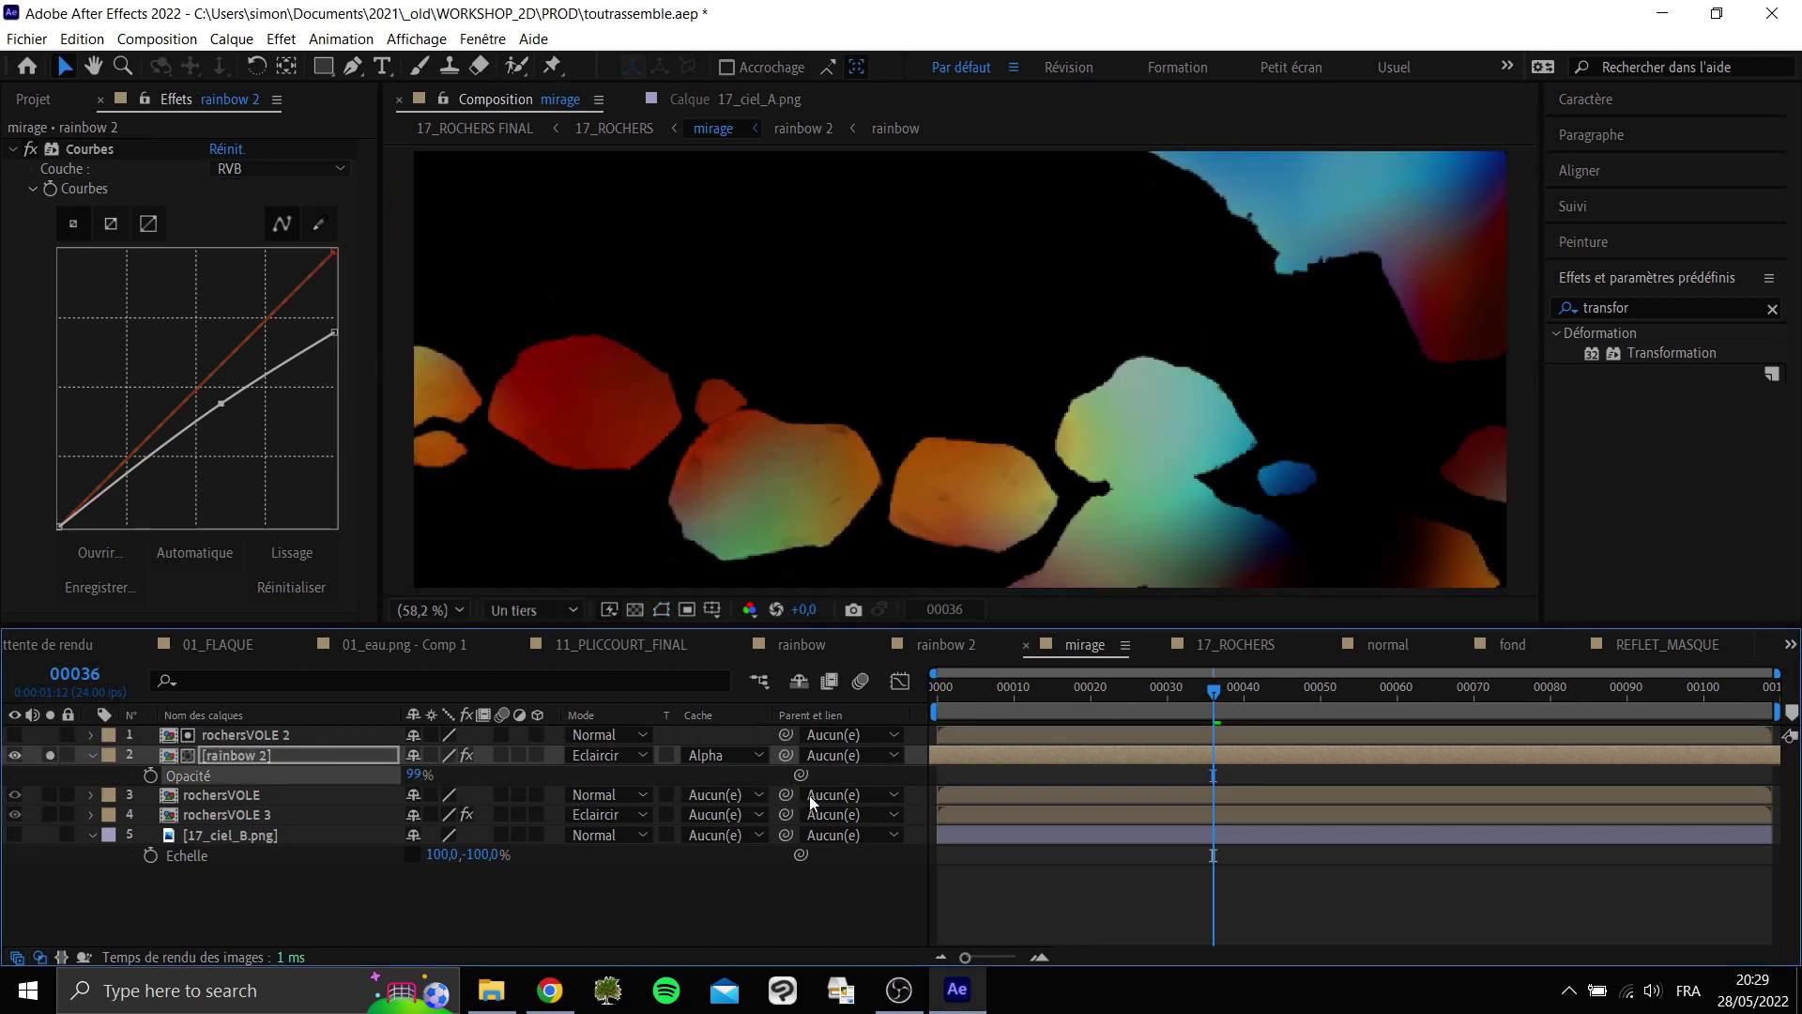
pyautogui.press('space')
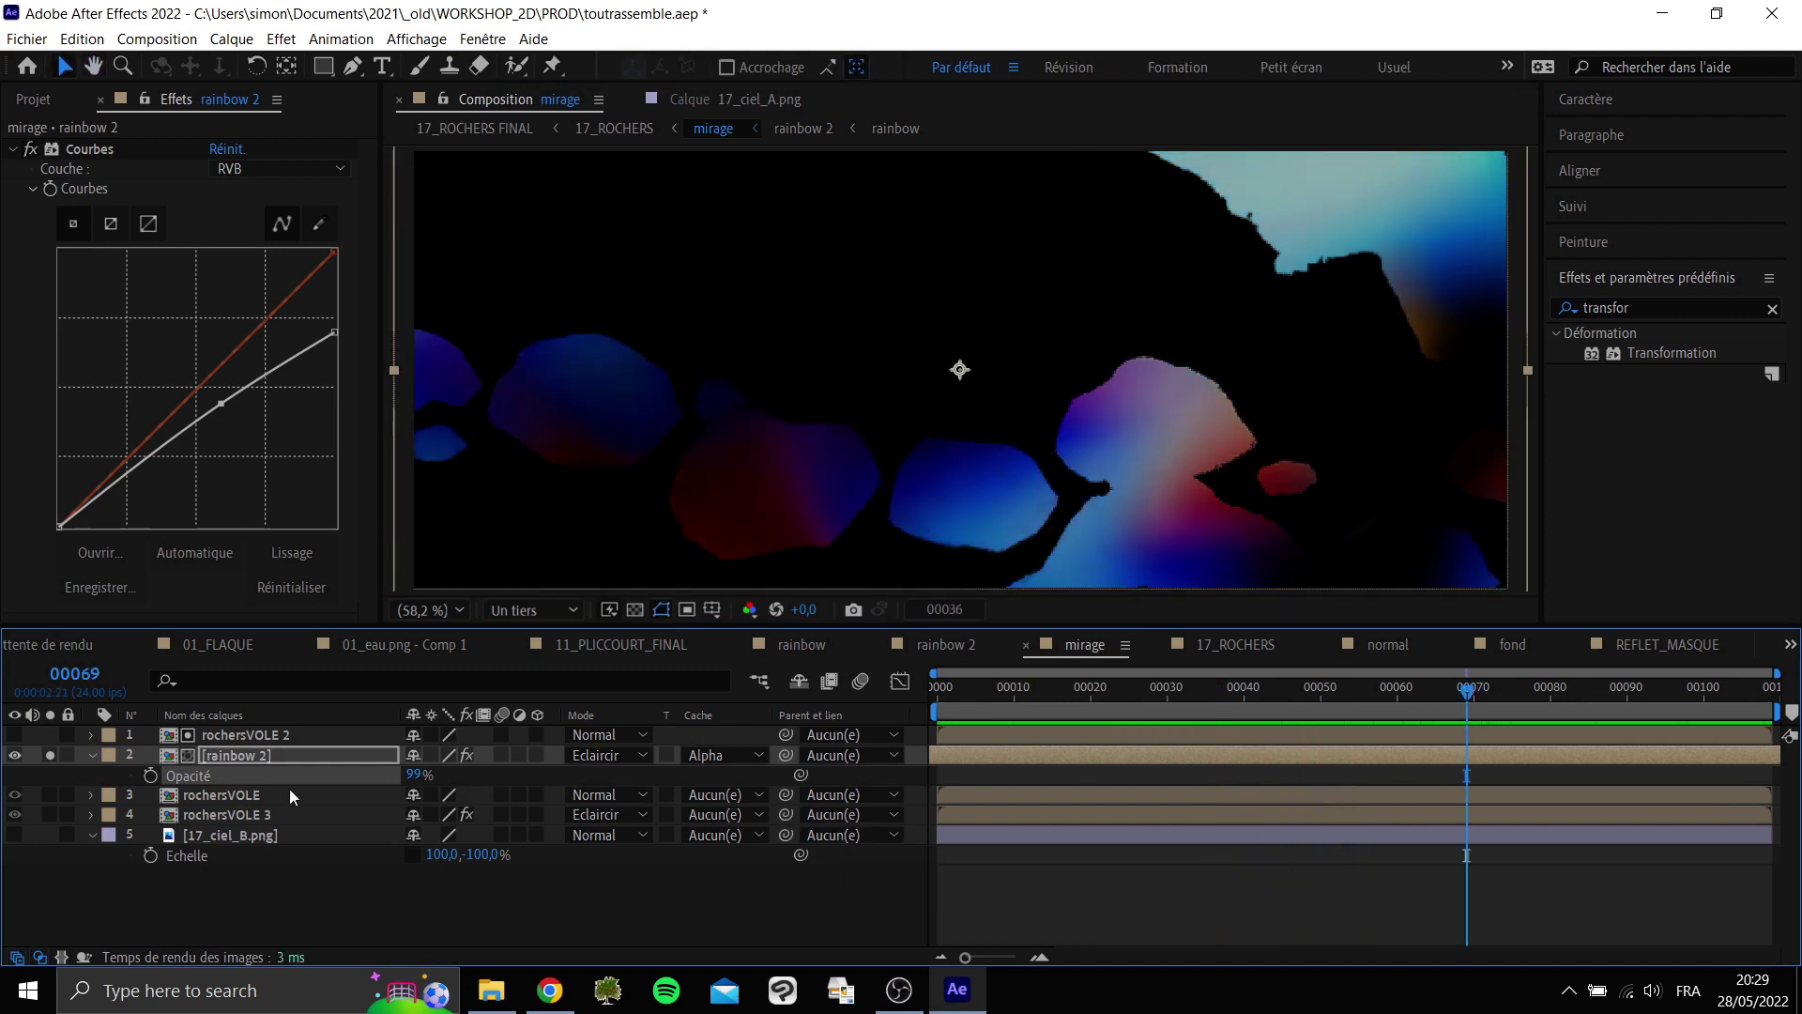
pyautogui.press('space')
pyautogui.hotkey('ctrl', 'z')
pyautogui.click(50, 755)
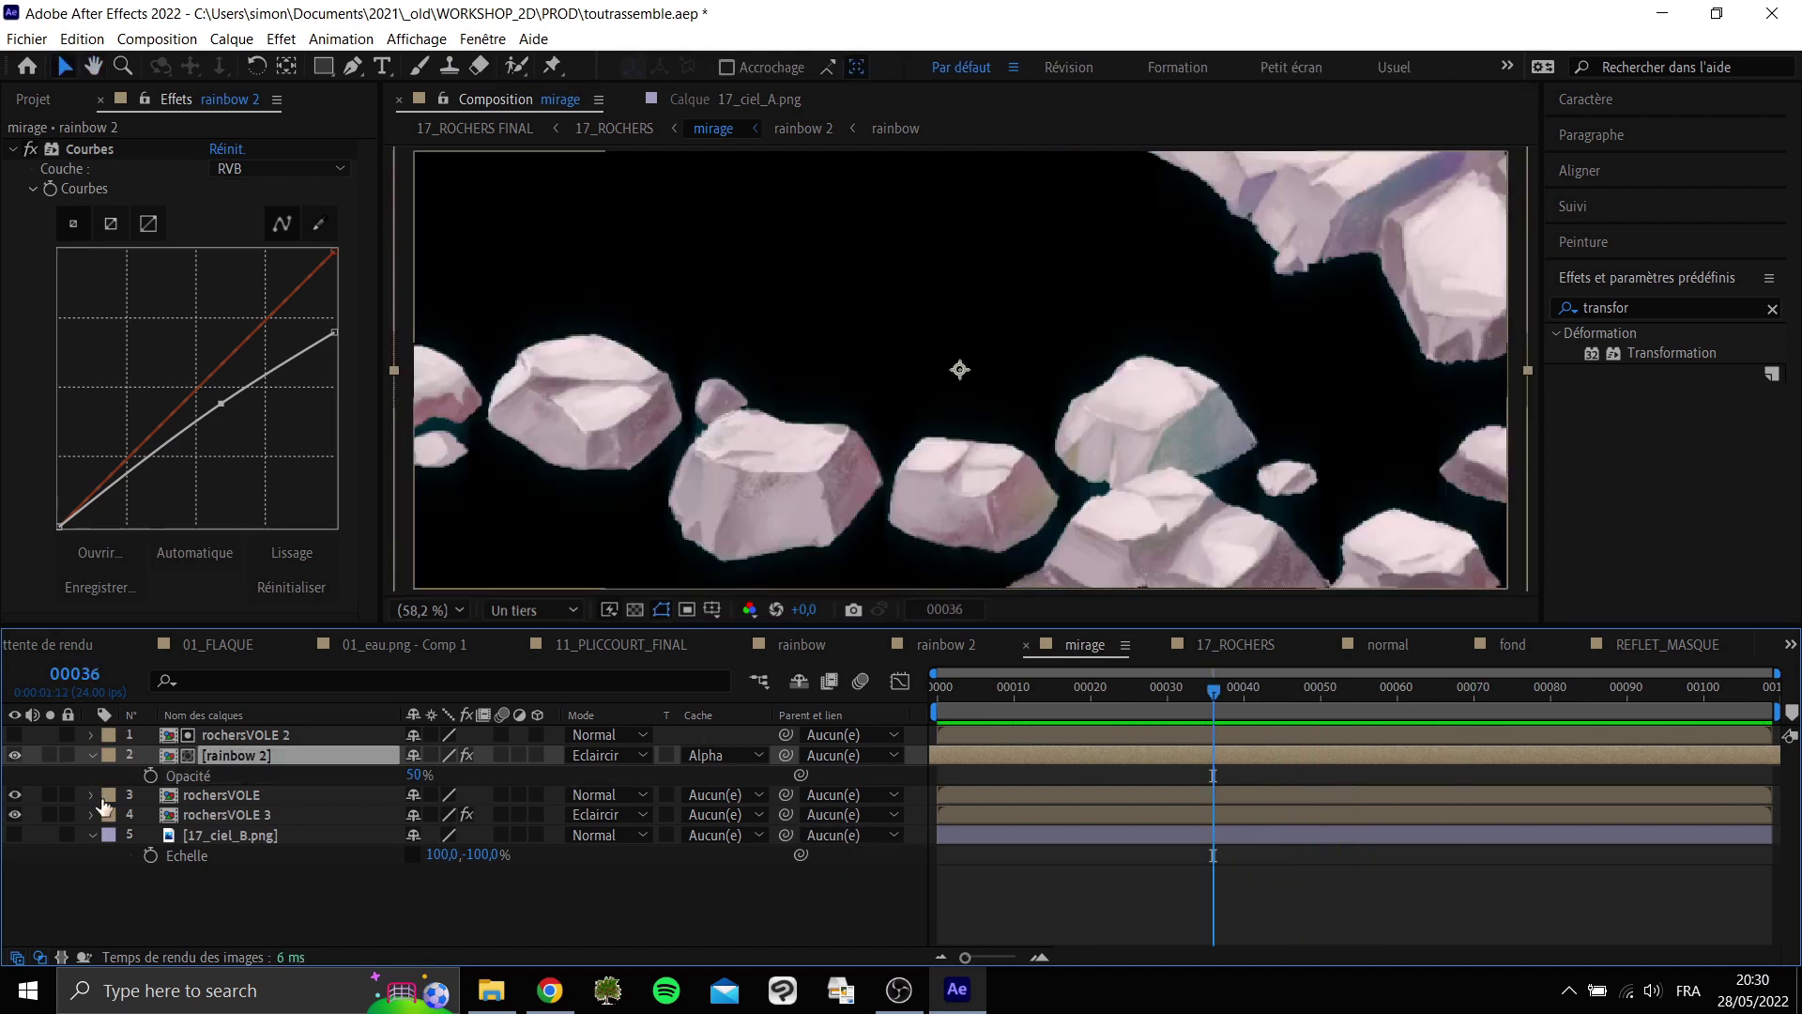
# Check the rainbow 2 layer's visibility in mirage and scrub through its tint on the rocks, ending at frame 17.
pyautogui.click(14, 754)
pyautogui.click(1129, 688)
pyautogui.moveTo(1128, 694); pyautogui.dragTo(1224, 693)
pyautogui.moveTo(1355, 676); pyautogui.dragTo(999, 713)
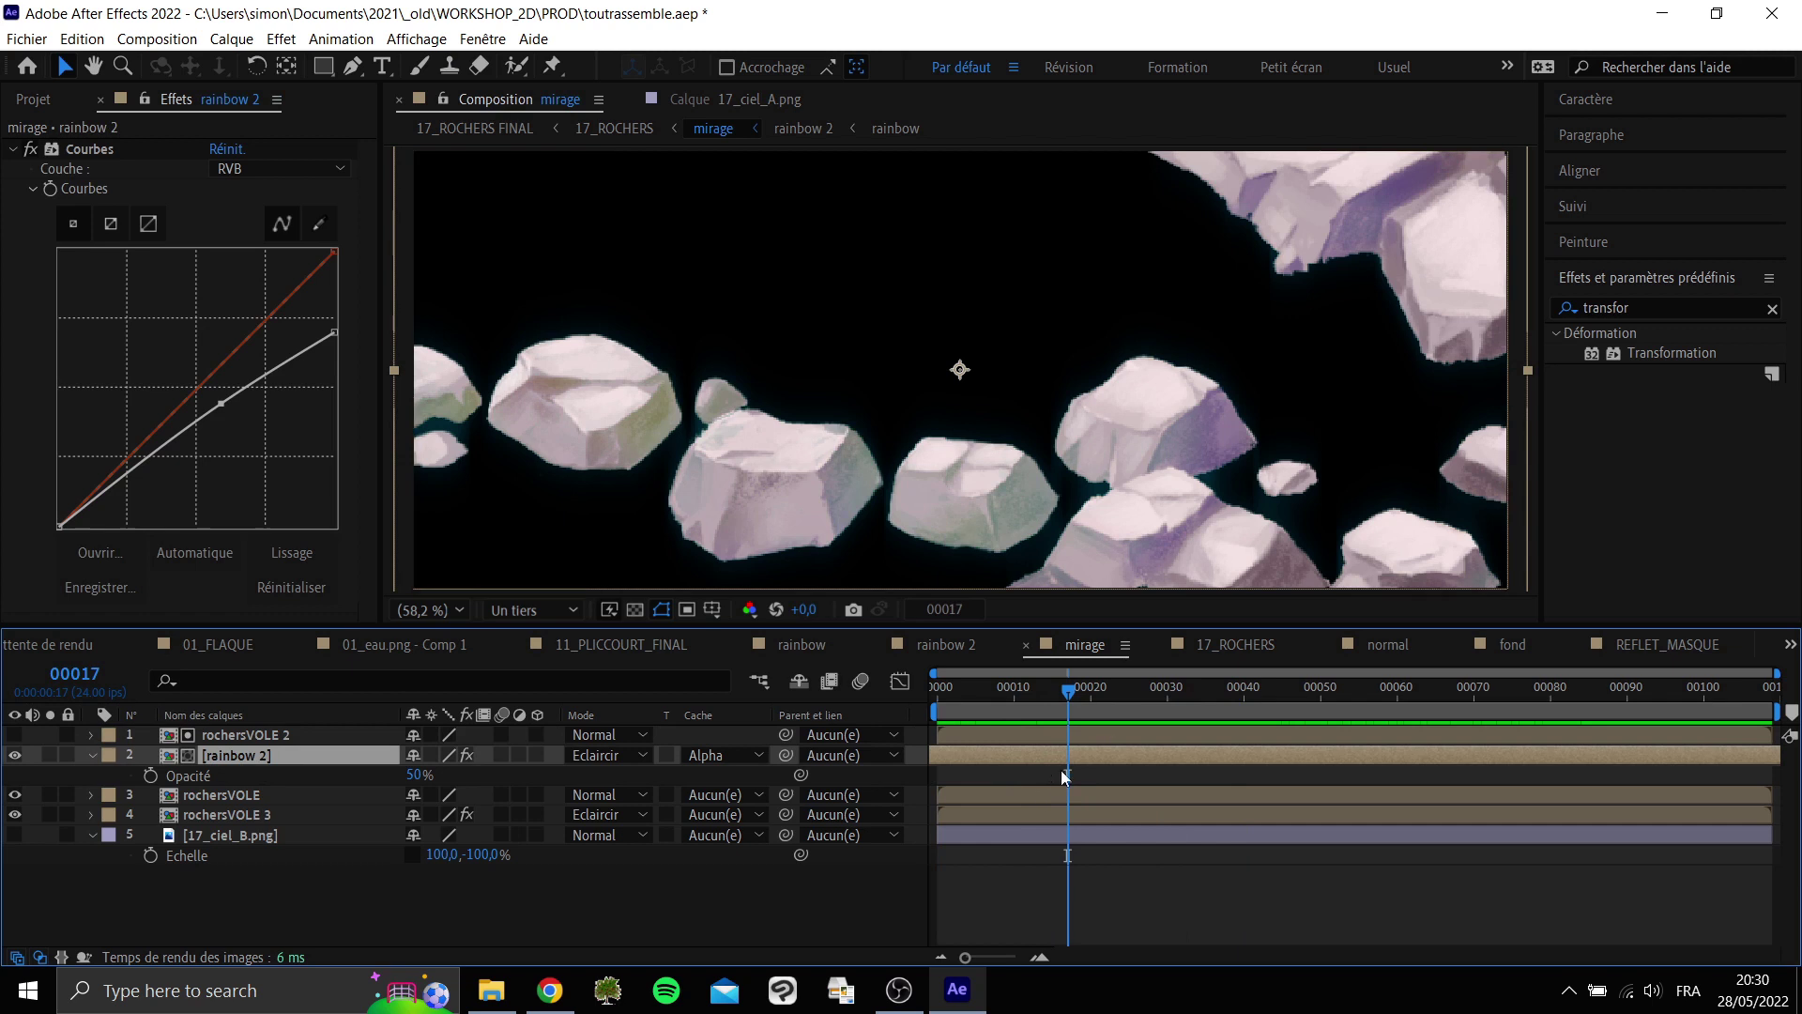
# Browse the project's folders down to the end of the list.
pyautogui.click(33, 98)
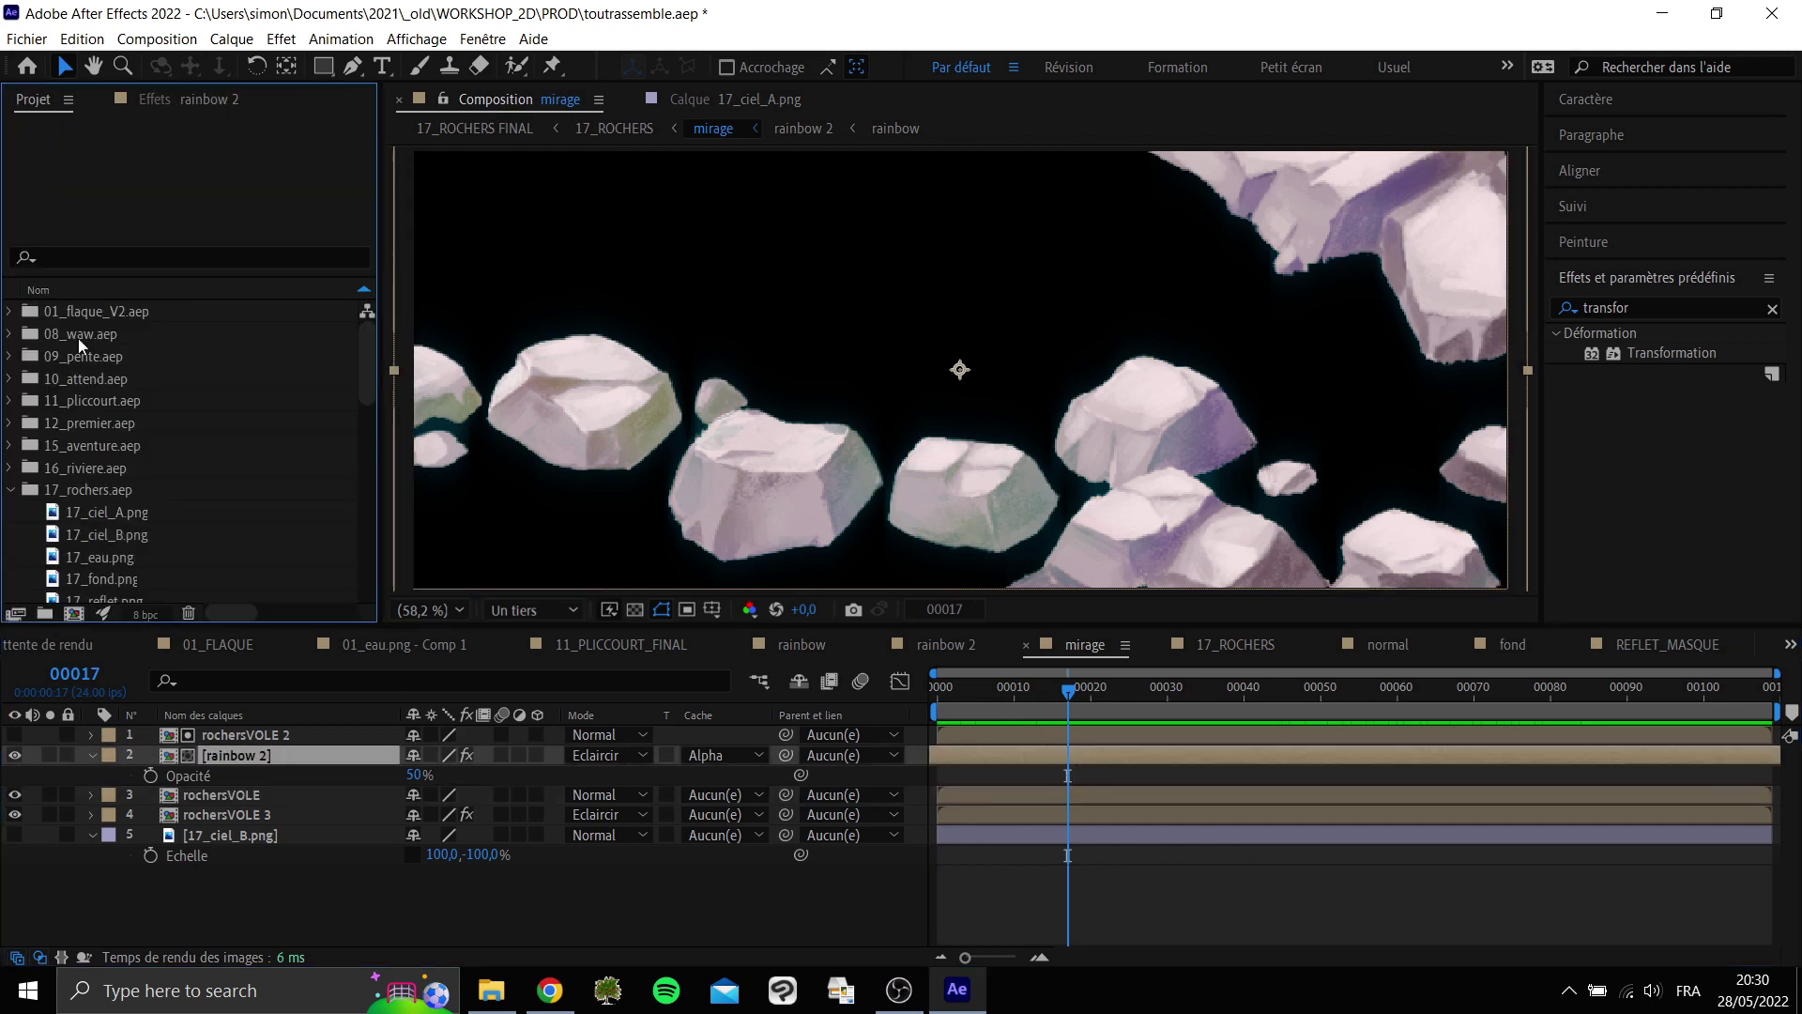
pyautogui.moveTo(355, 390); pyautogui.dragTo(372, 526)
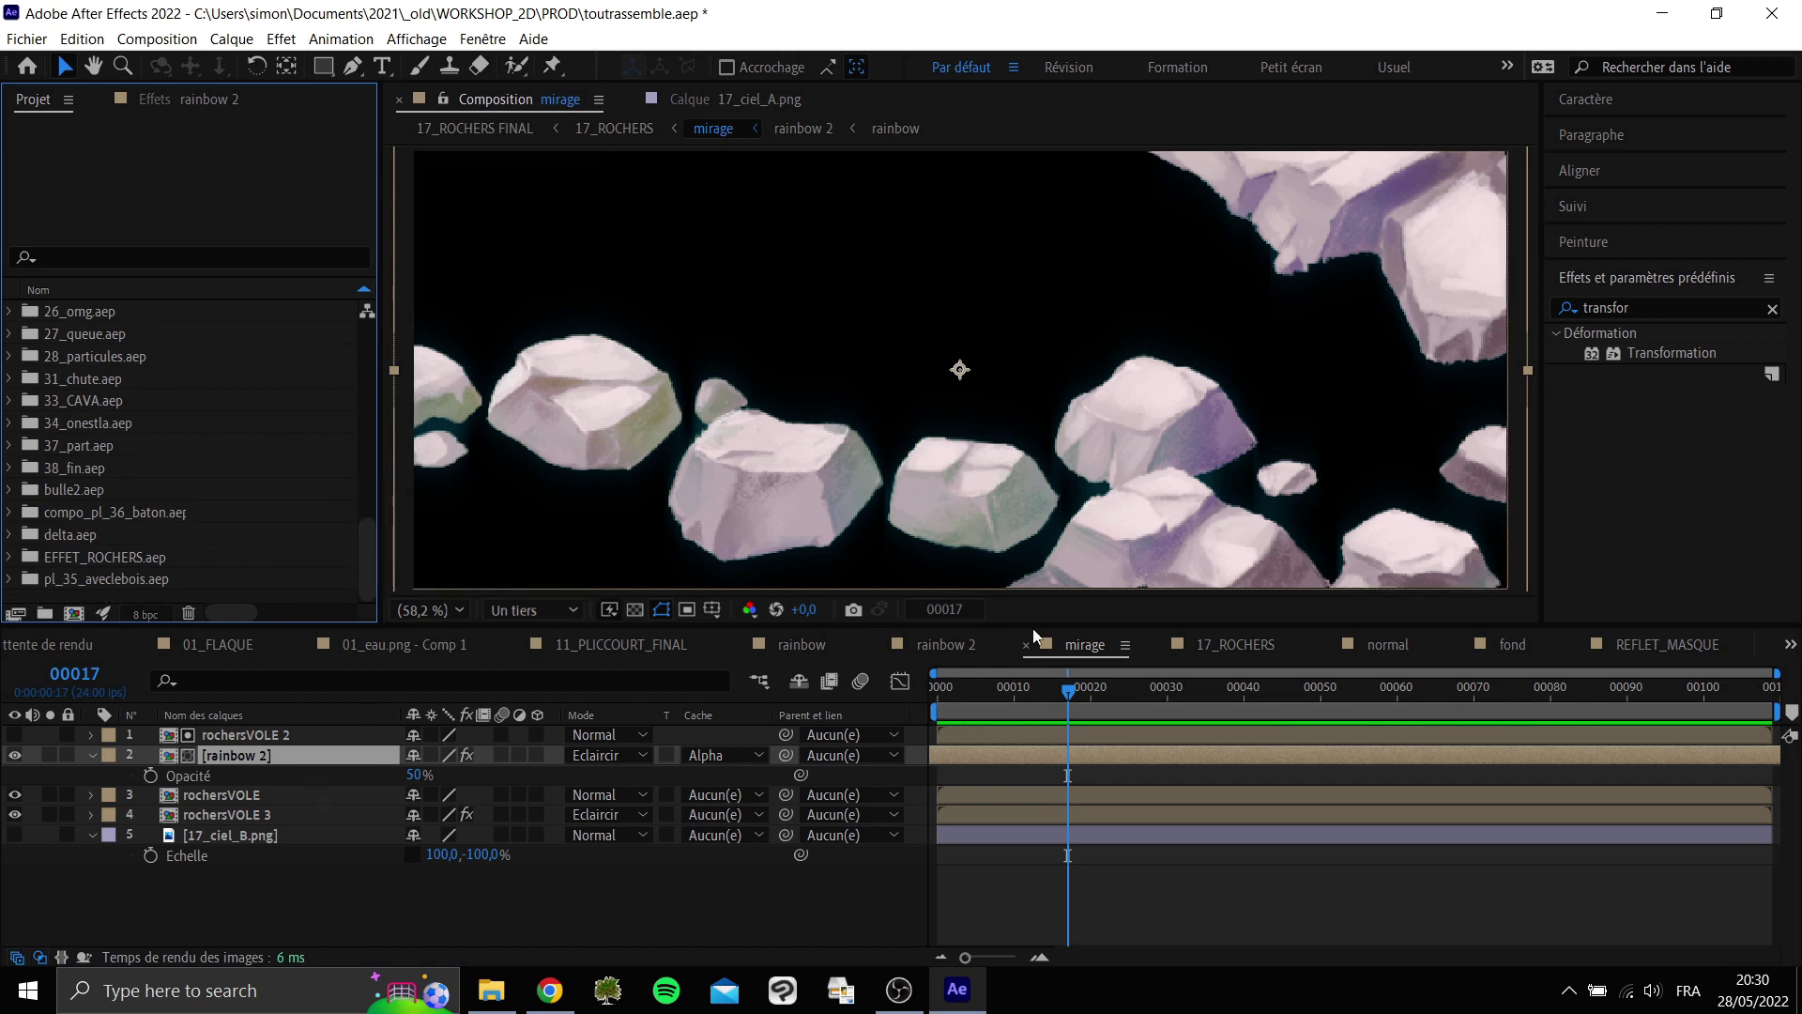
# Scrub the mirage composition to frame 22 and open the rainbow 2 composition.
pyautogui.moveTo(1078, 699); pyautogui.dragTo(1009, 706)
pyautogui.click(1108, 697)
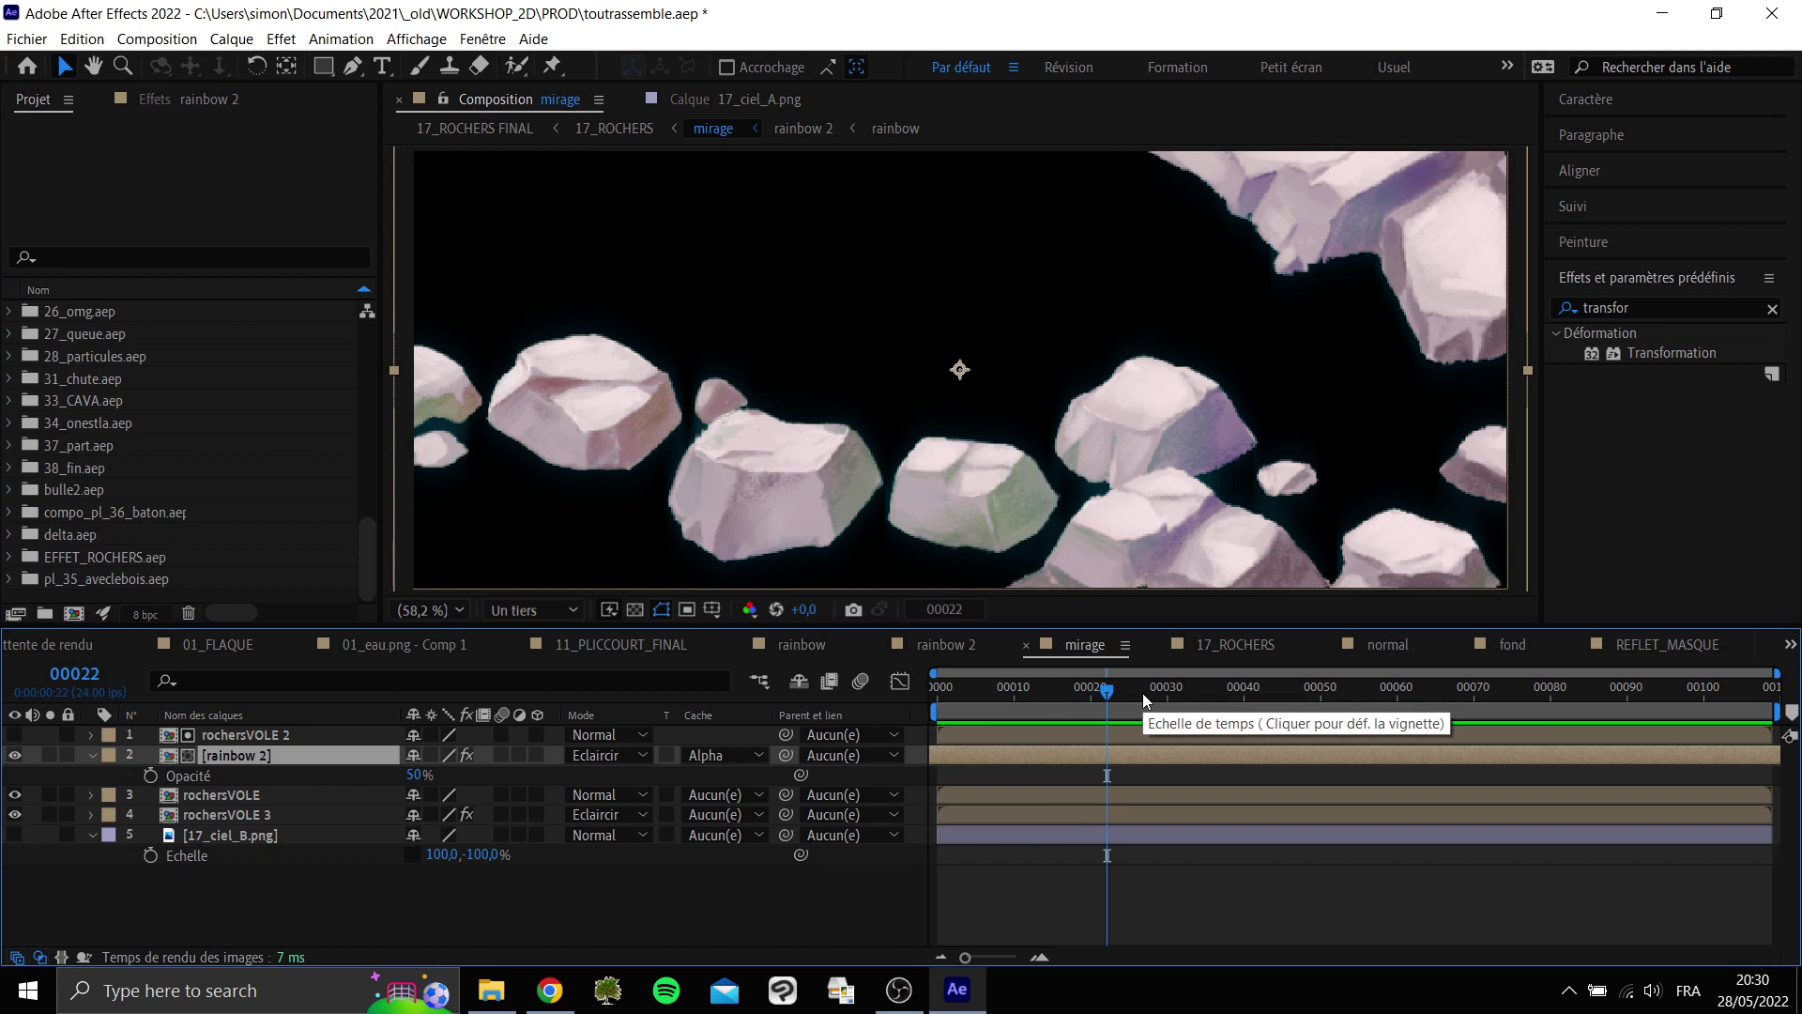
pyautogui.doubleClick(267, 751)
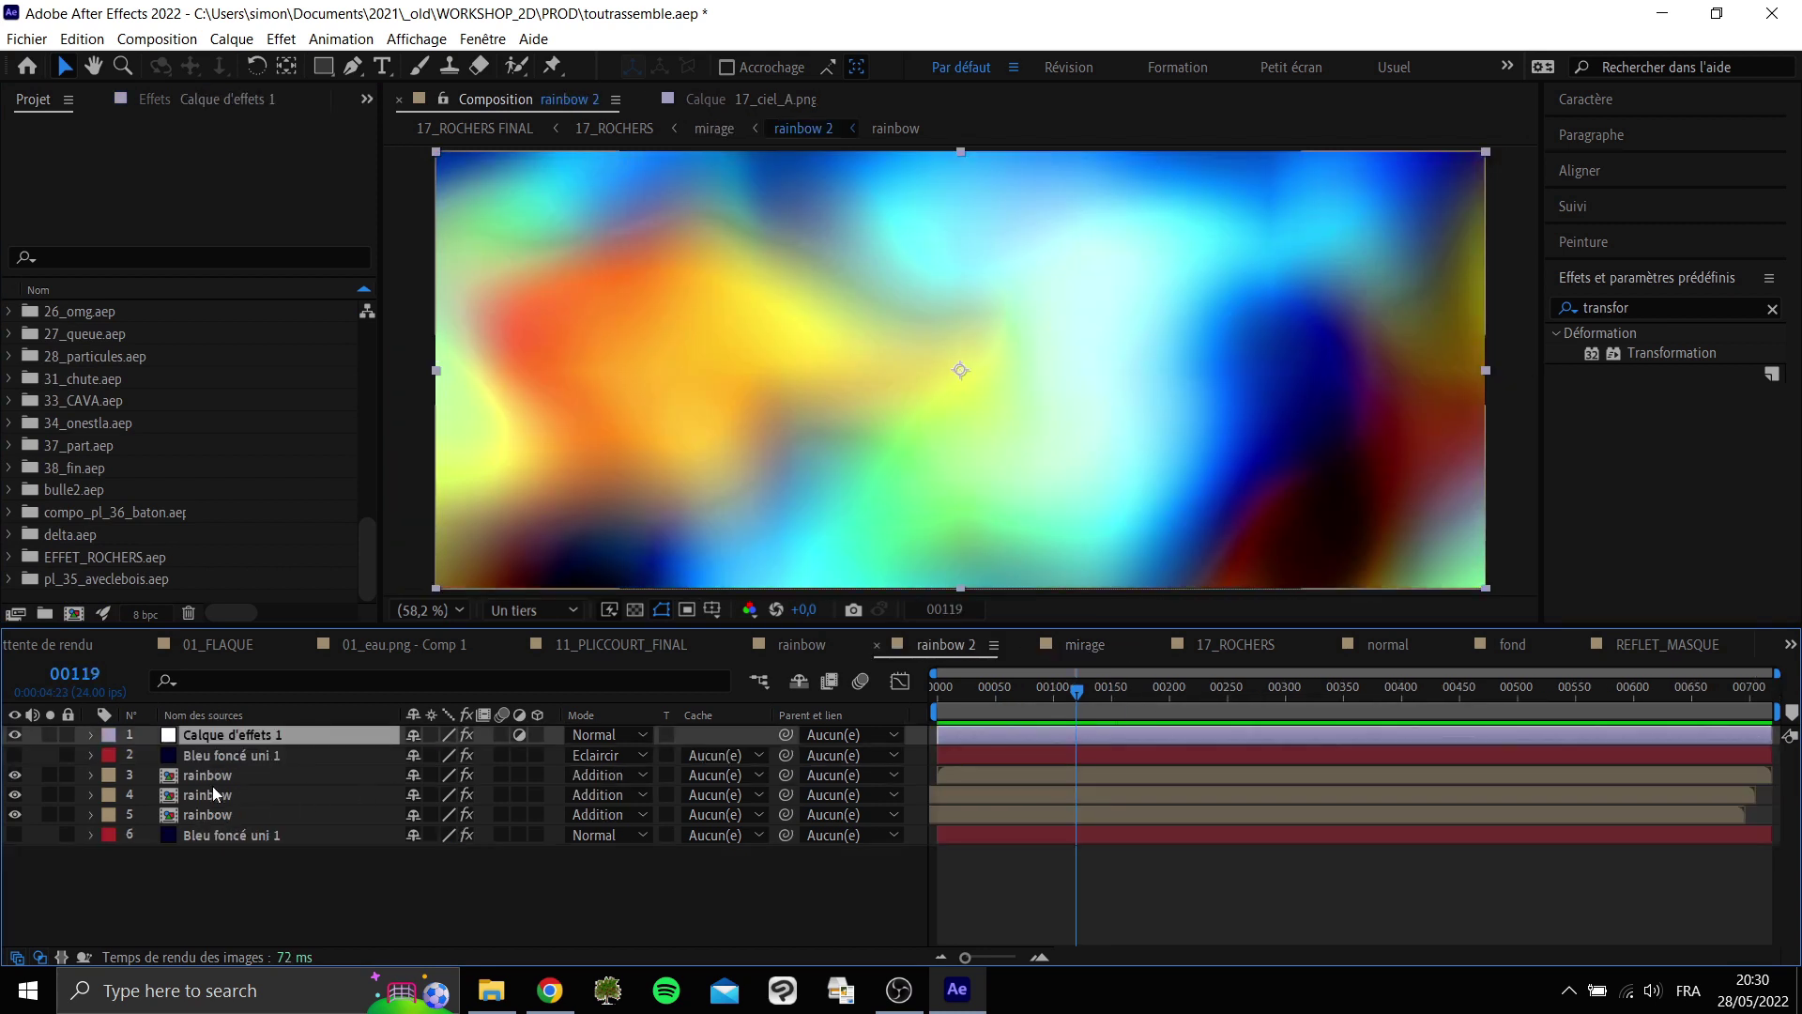
# Return to the mirage composition and solo the rainbow 2 layer to inspect its masked colours up to frame 27, ending with the solo off.
pyautogui.press('Tab')
pyautogui.click(227, 821)
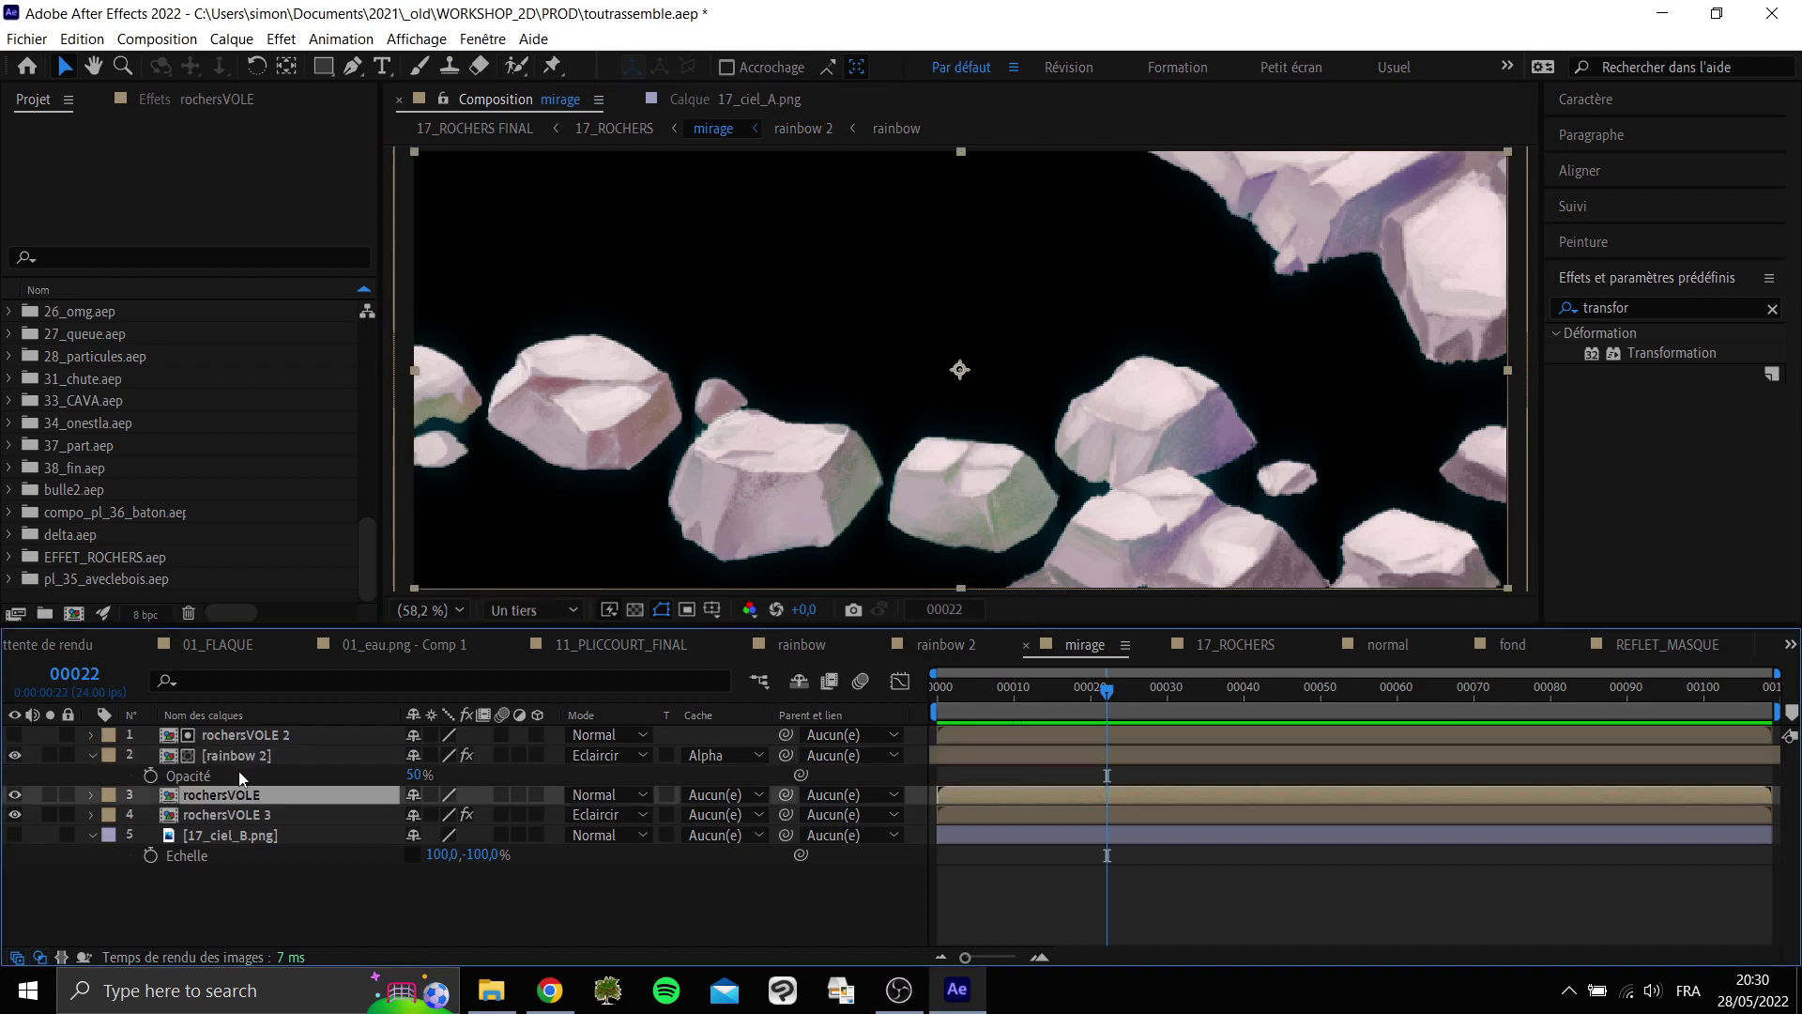
pyautogui.click(50, 755)
pyautogui.click(1098, 689)
pyautogui.press('space')
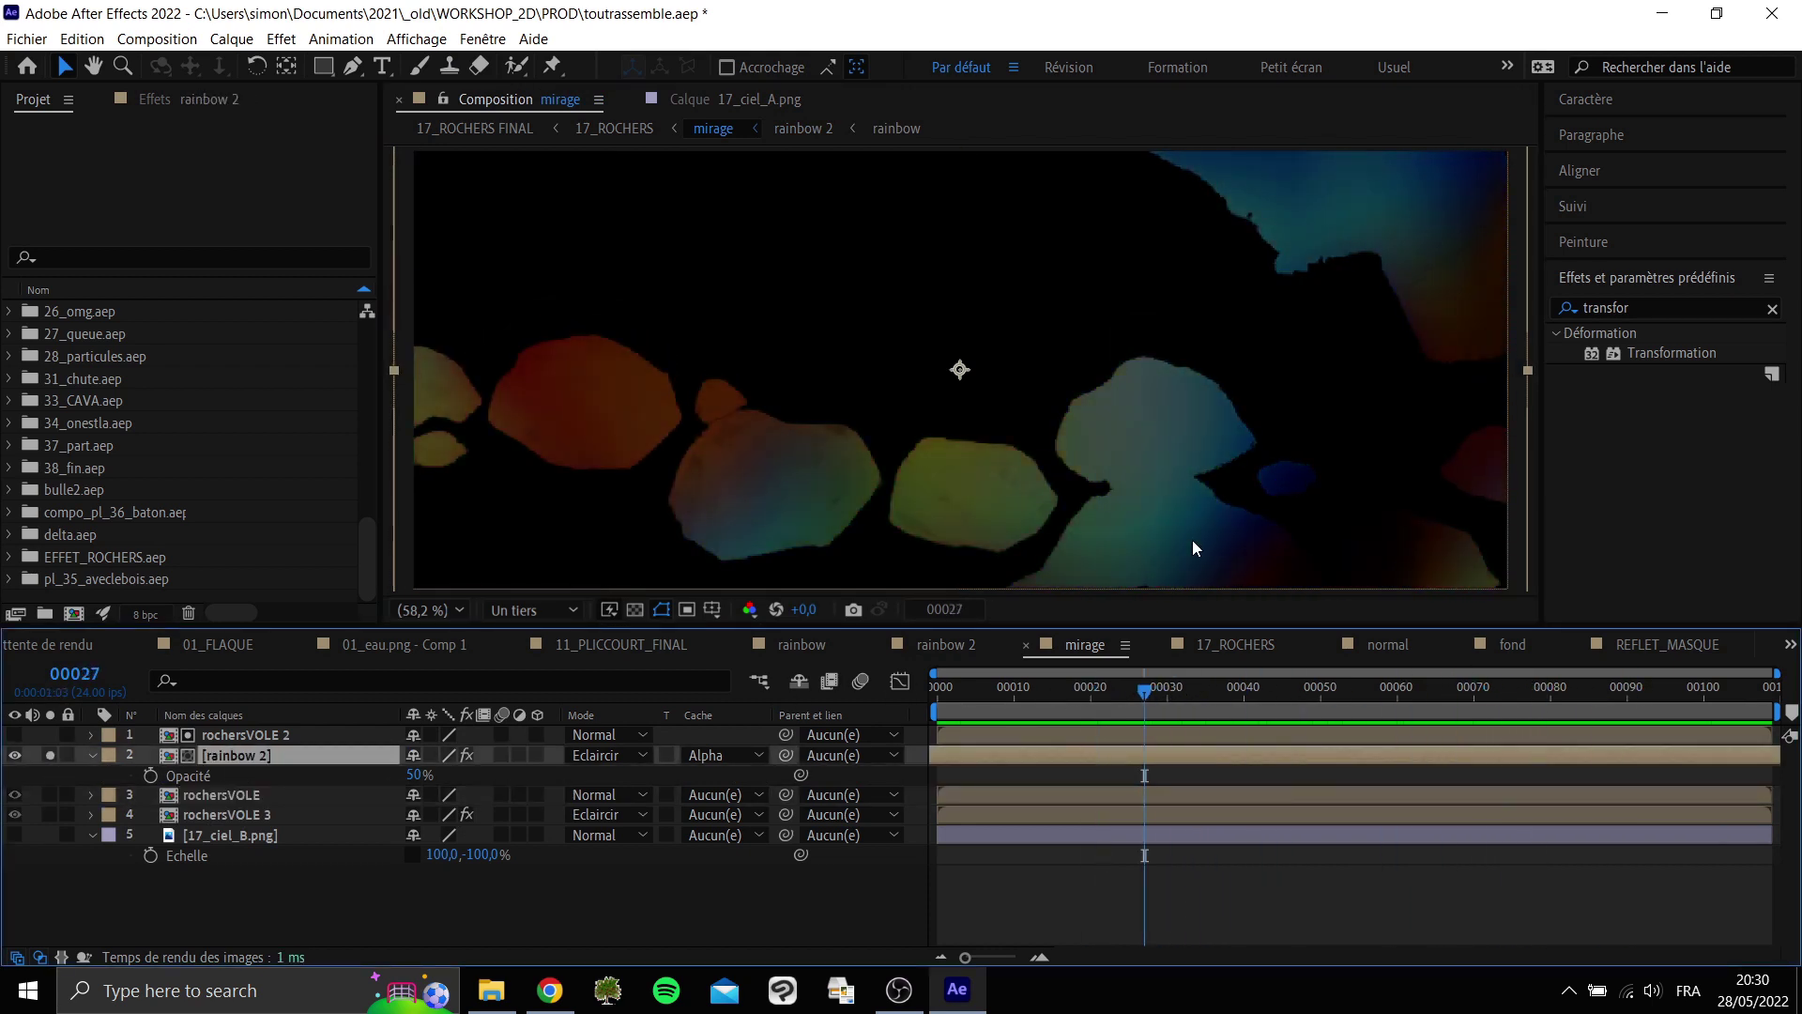
pyautogui.click(49, 755)
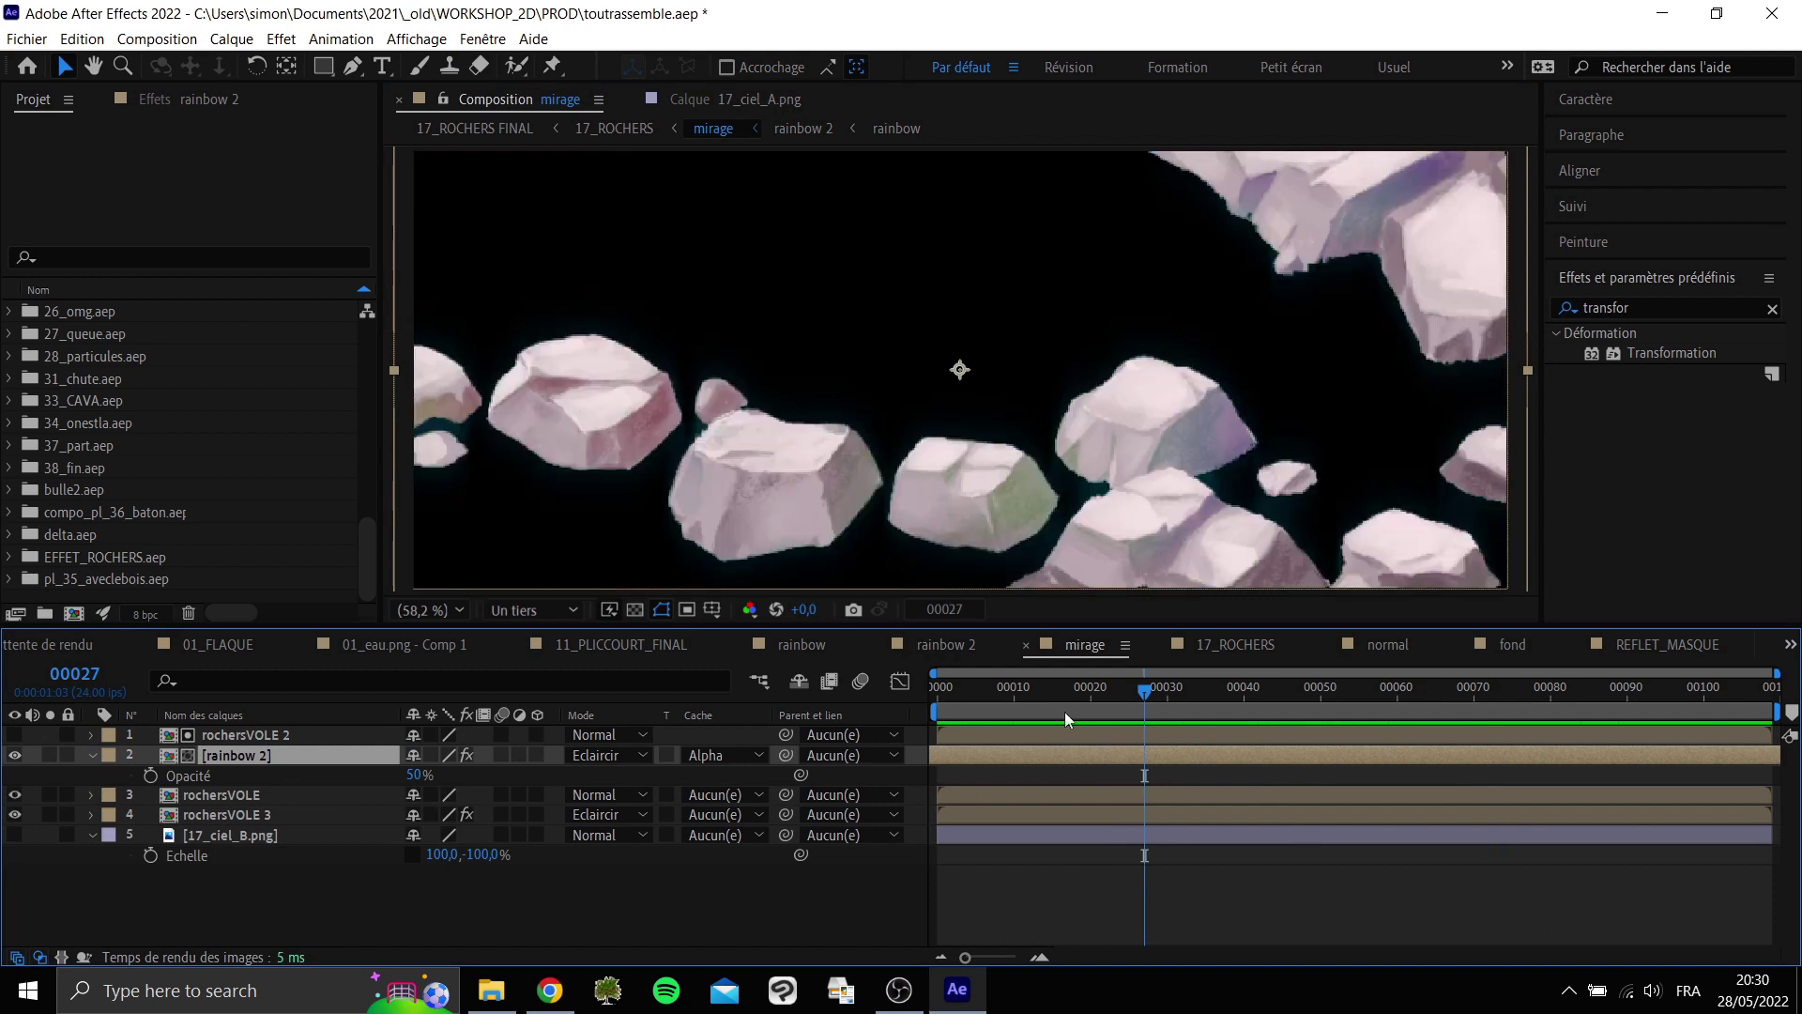
# Scrub the mirage composition between frames 4 and 25 and play it to examine the tint moving over the rocks.
pyautogui.moveTo(1049, 694); pyautogui.dragTo(968, 689)
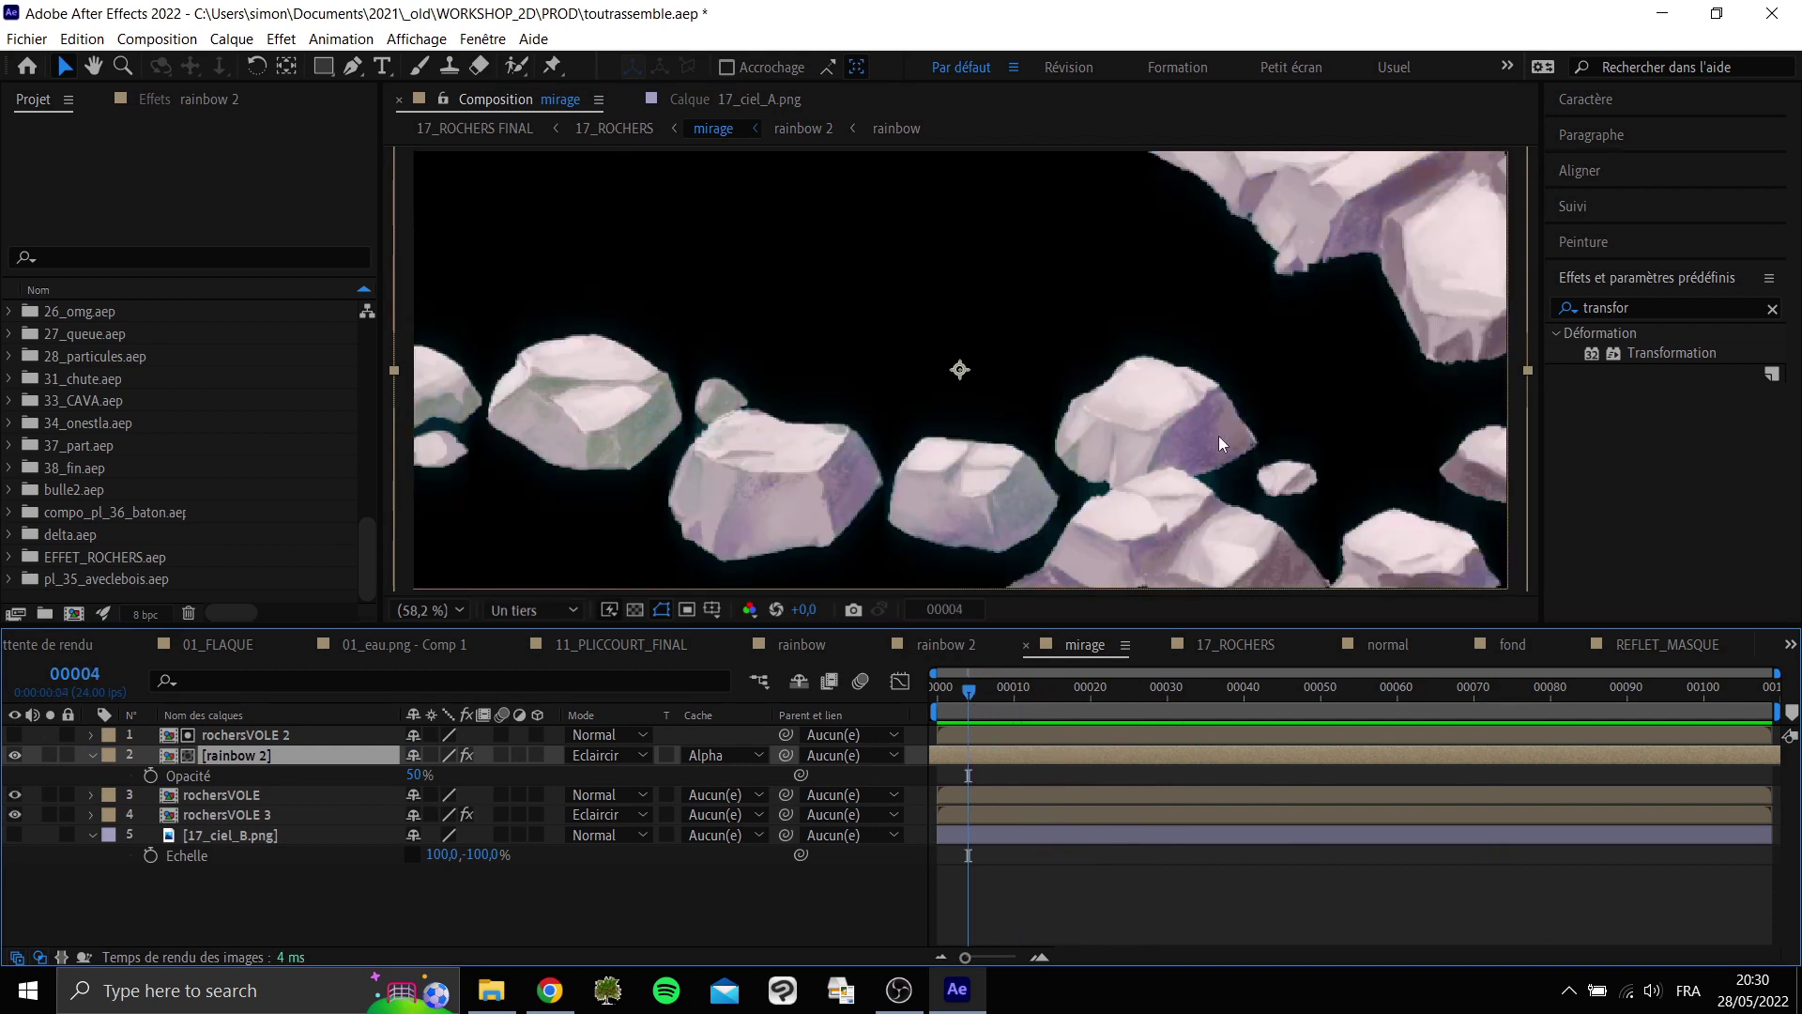
pyautogui.moveTo(980, 695); pyautogui.dragTo(1140, 702)
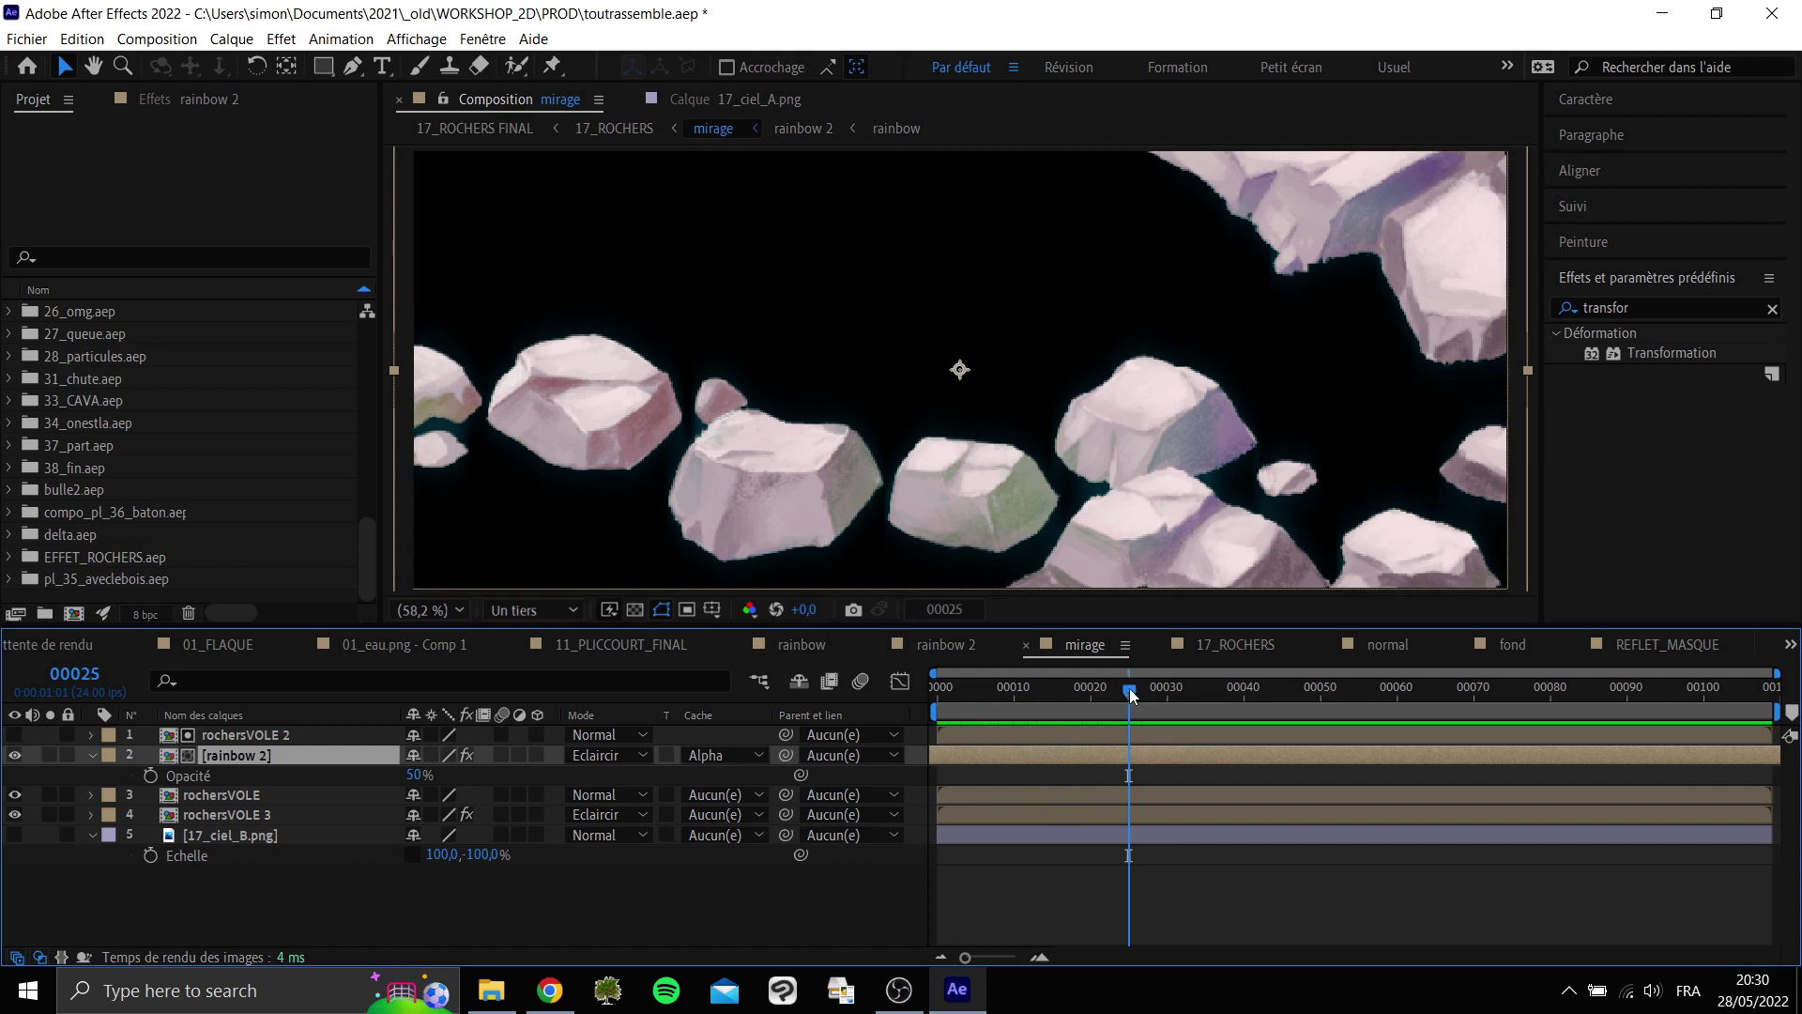
pyautogui.moveTo(1137, 691); pyautogui.dragTo(1161, 692)
pyautogui.press('space')
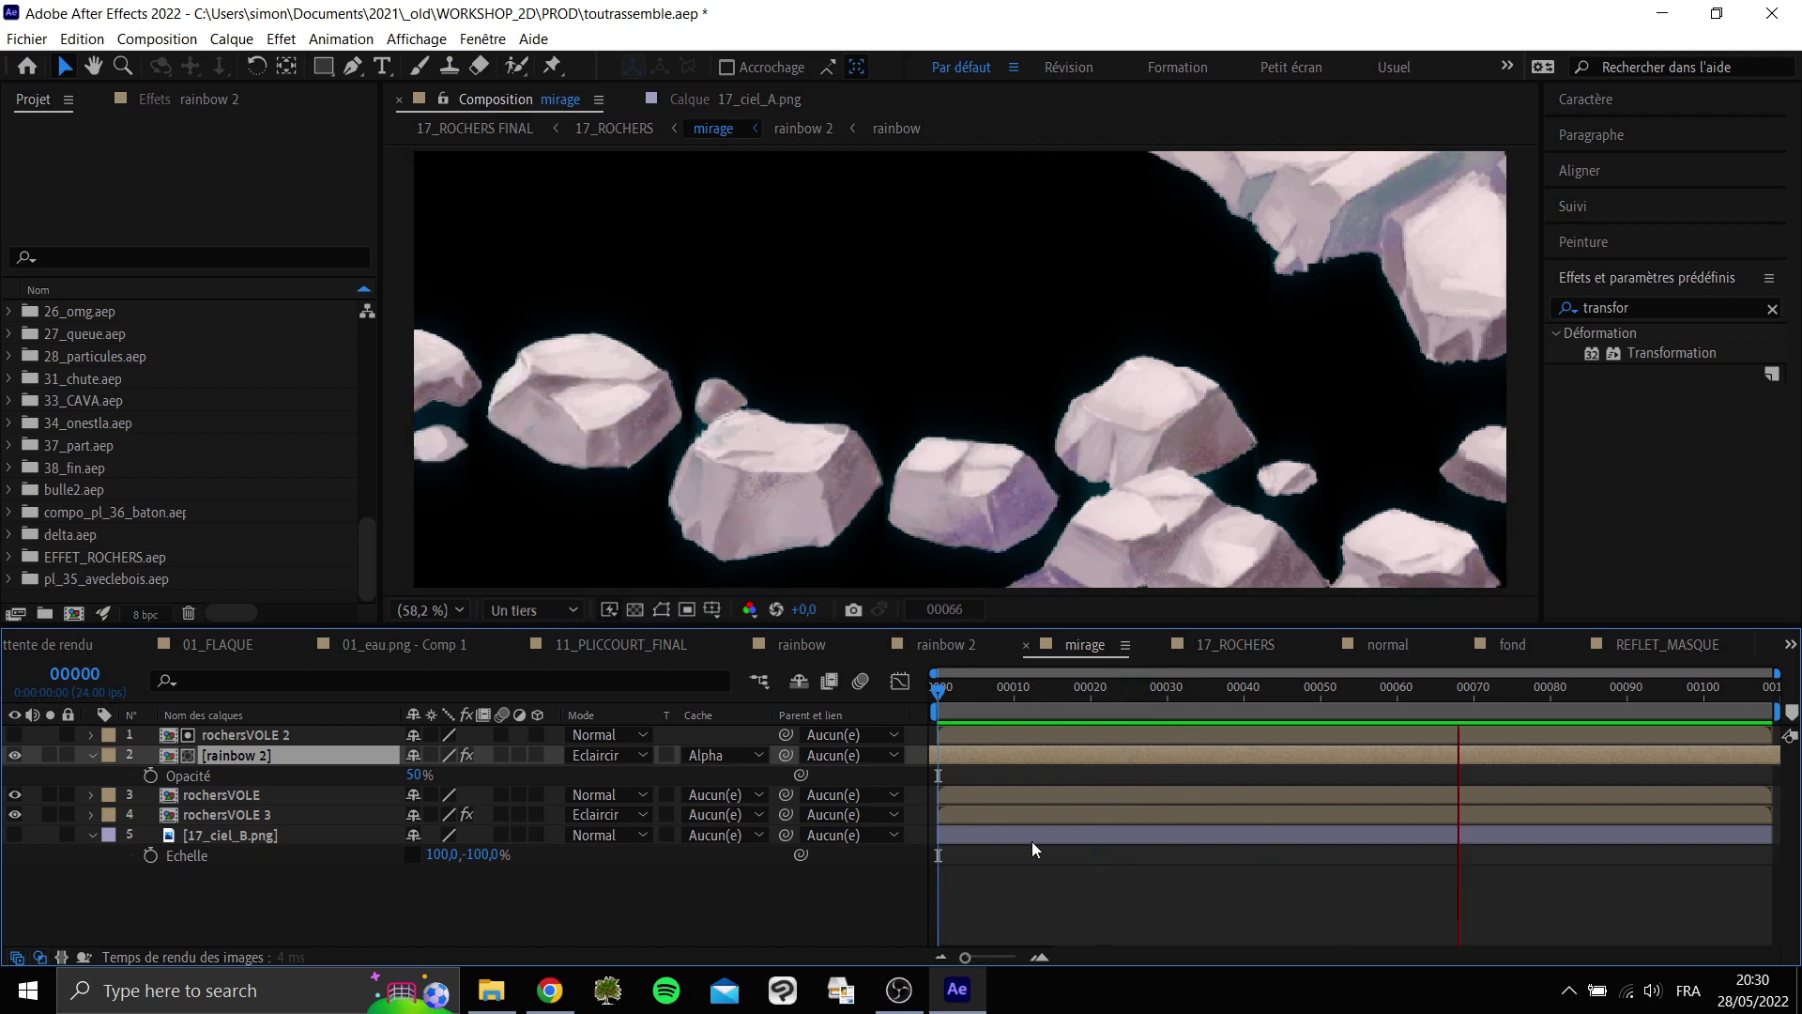
# Solo the rainbow 2 layer during playback to view its colours within the rock shapes, stopping near frame 92.
pyautogui.click(50, 754)
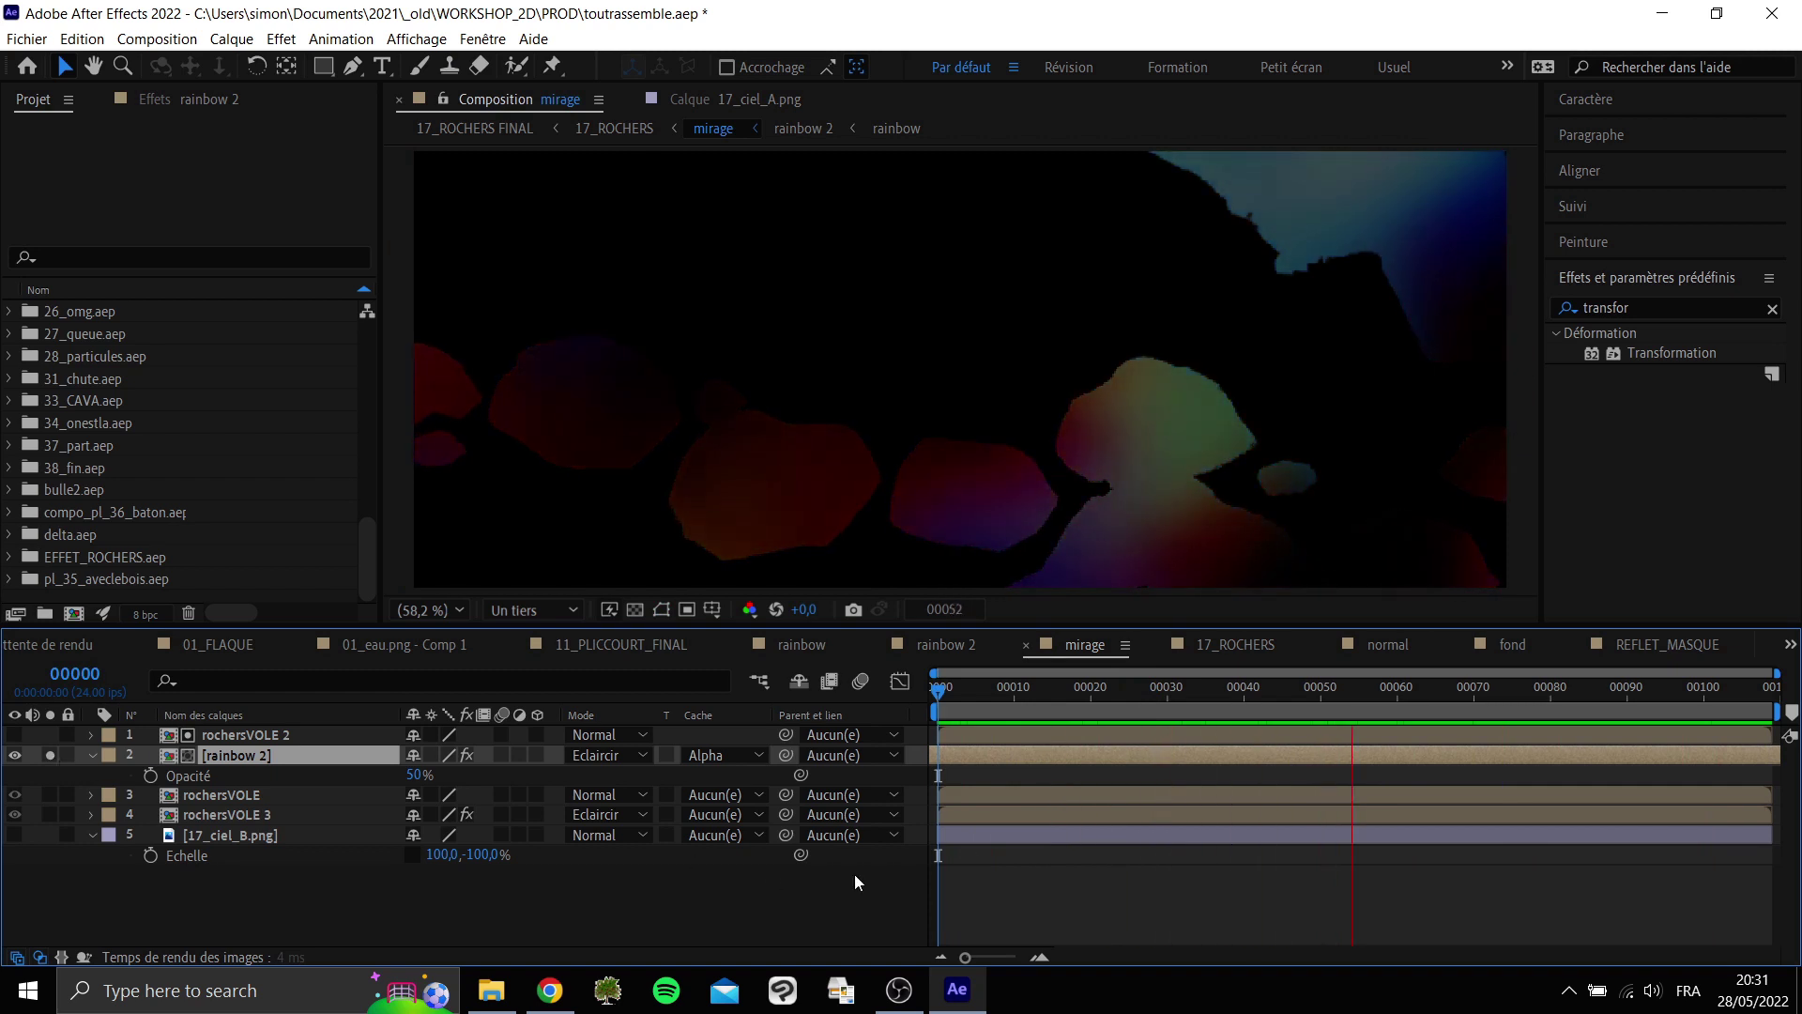
pyautogui.press('space')
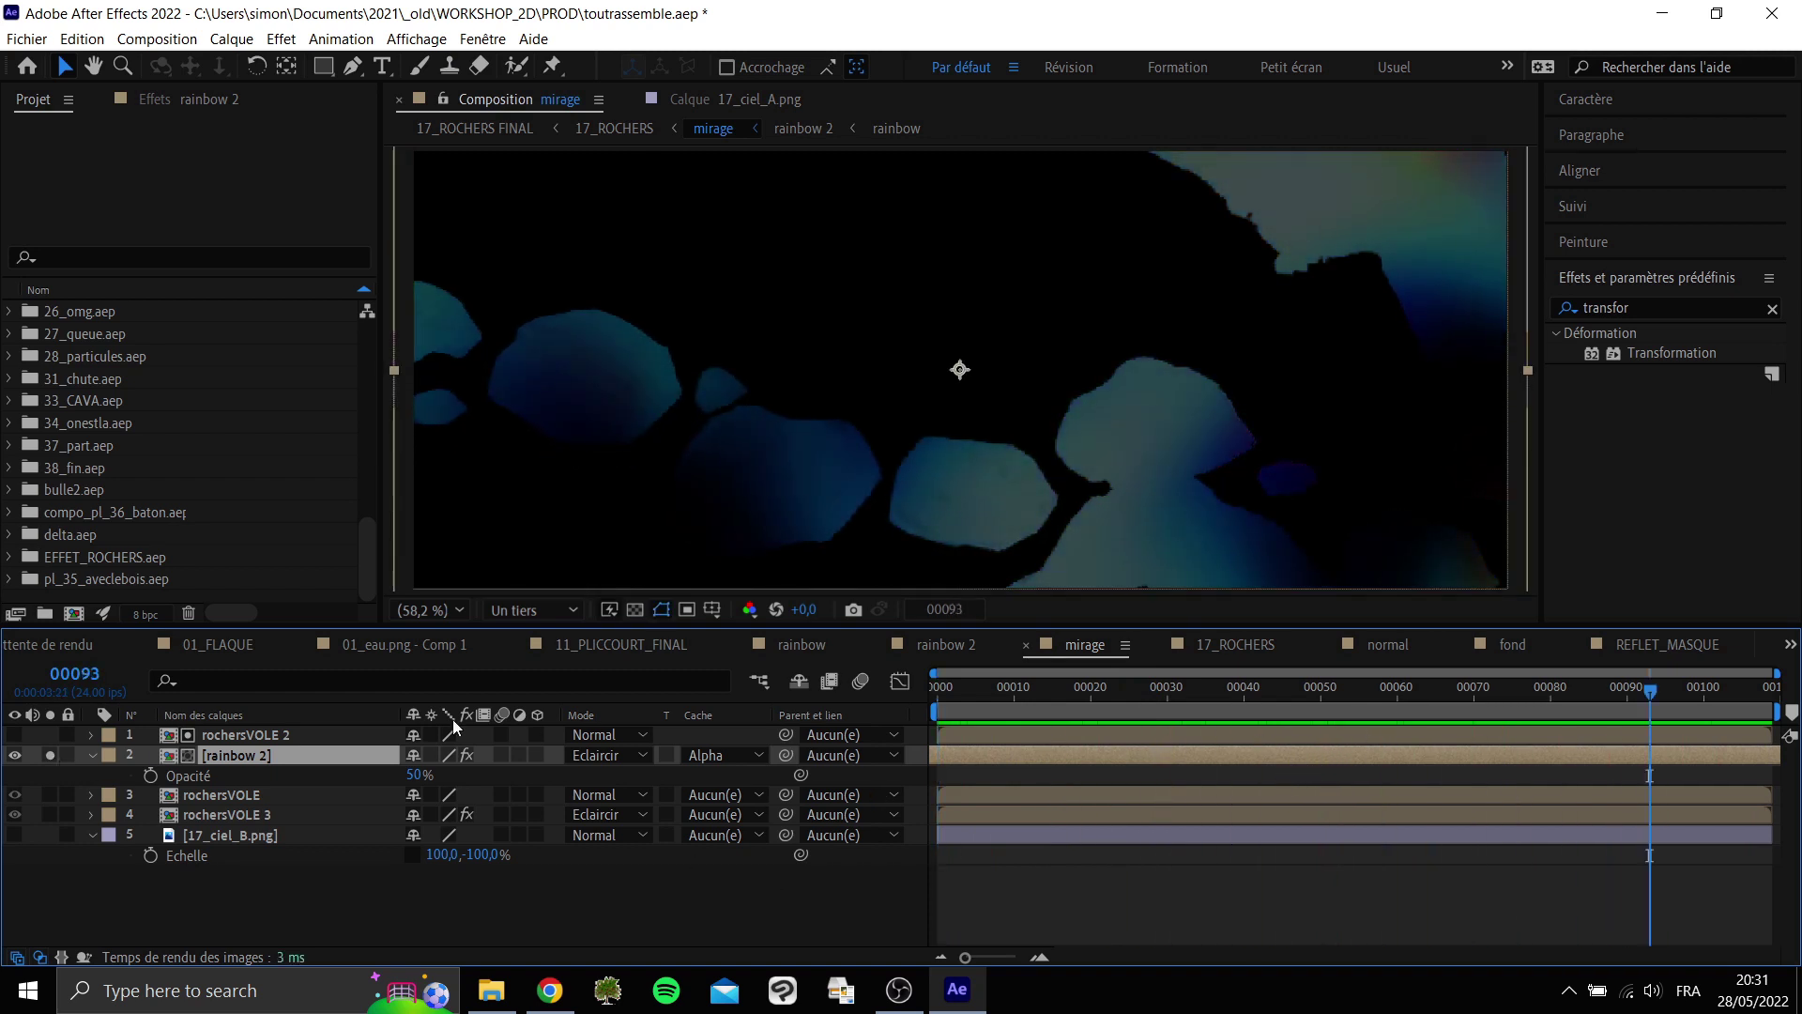
pyautogui.click(296, 737)
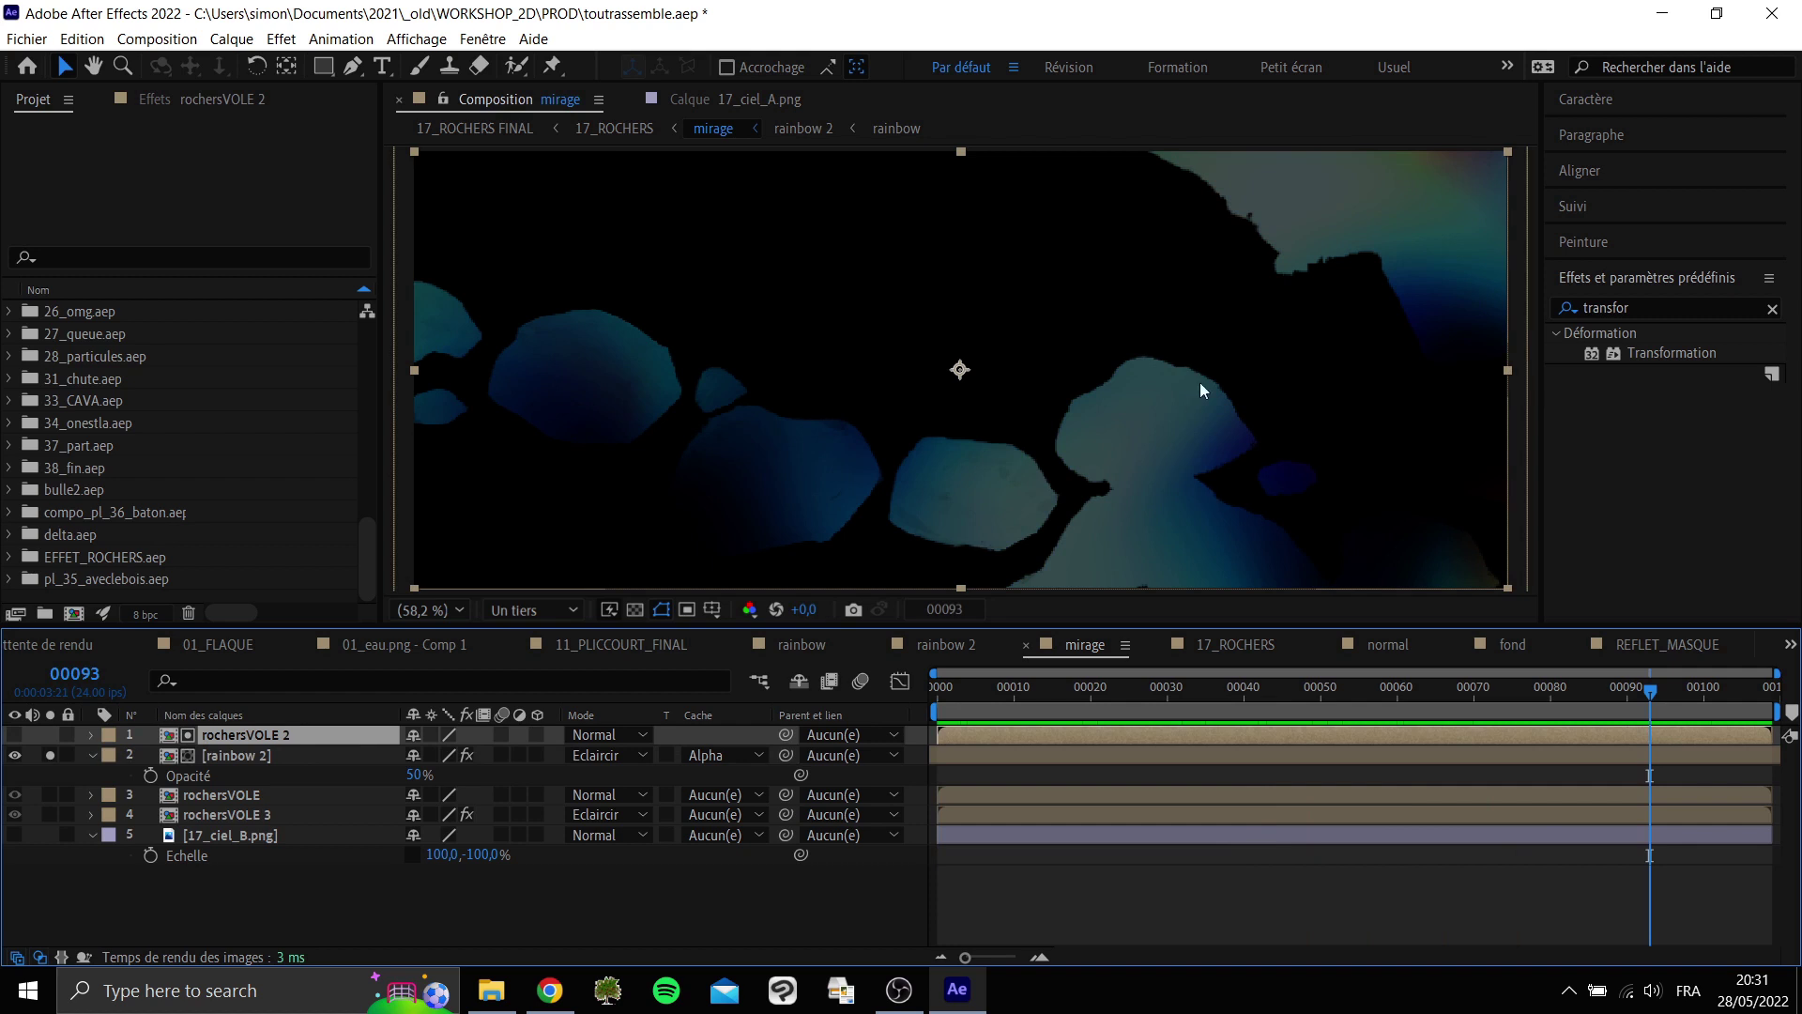
pyautogui.click(1645, 689)
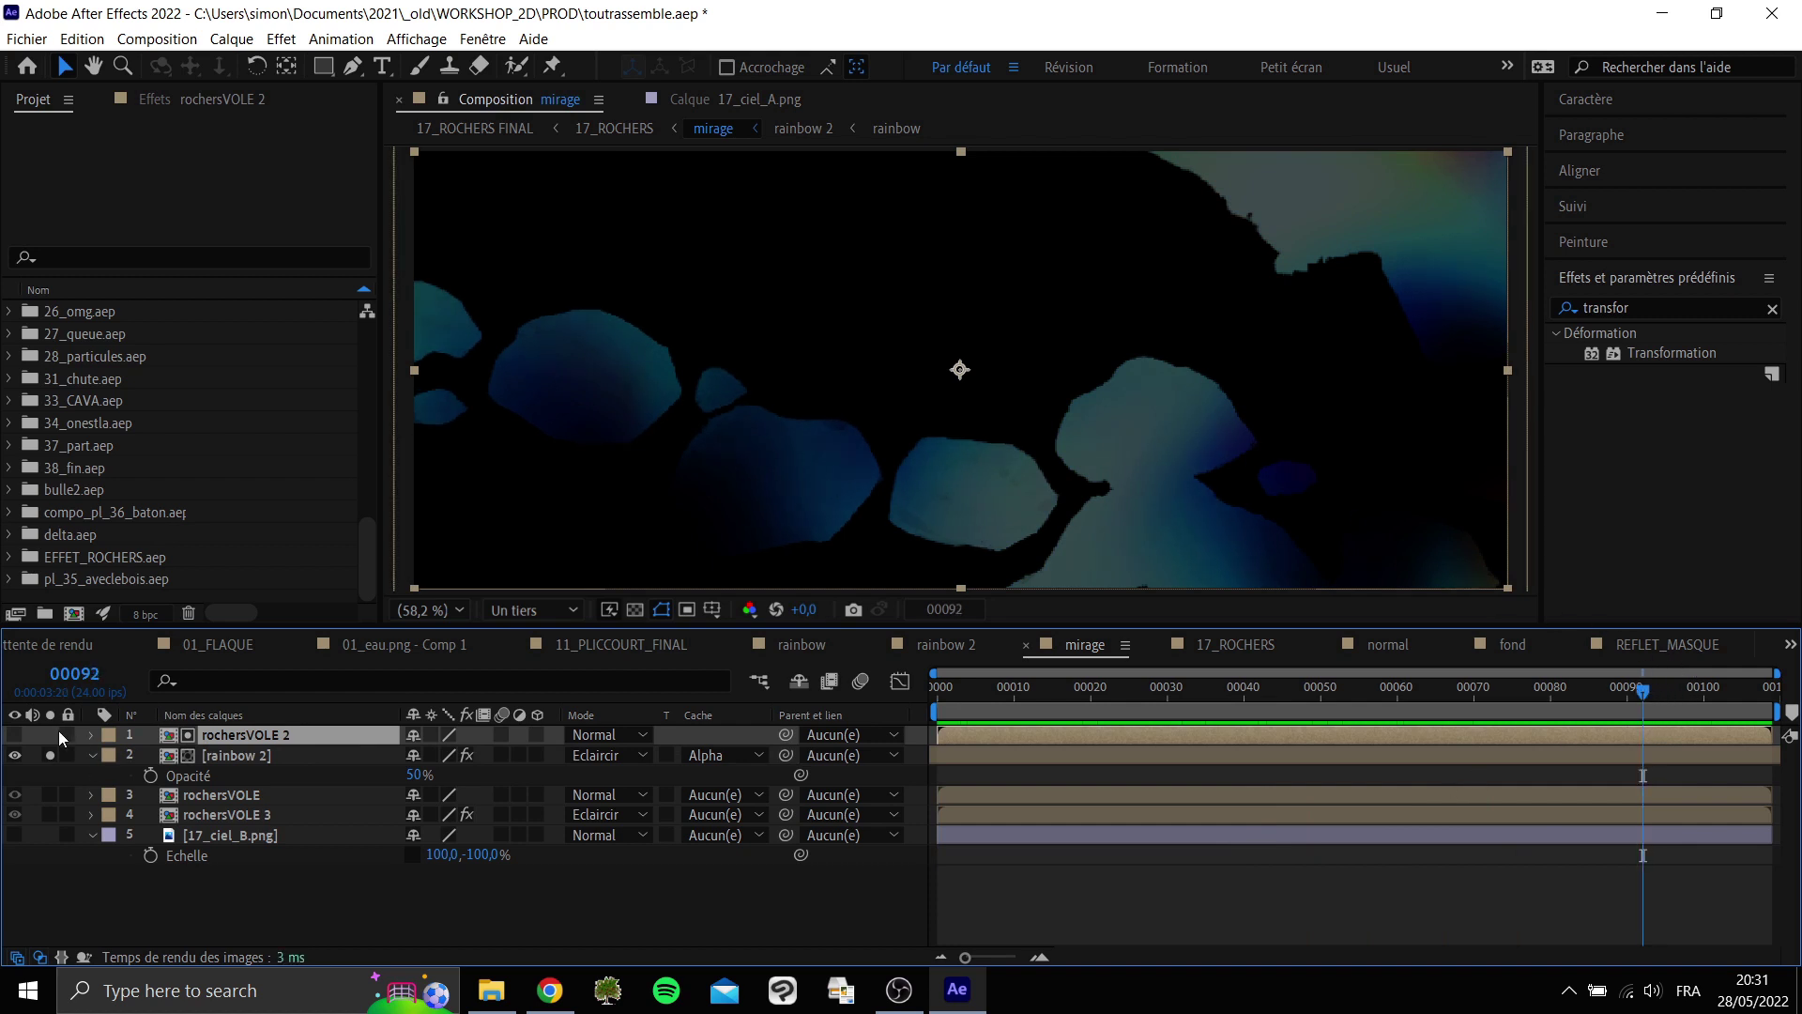
# Temporarily remove the track matte from rainbow 2, scrub to frame 17 over the transparency grid, and restore the Alpha rochersVOLE 2 matte.
pyautogui.click(723, 755)
pyautogui.click(723, 775)
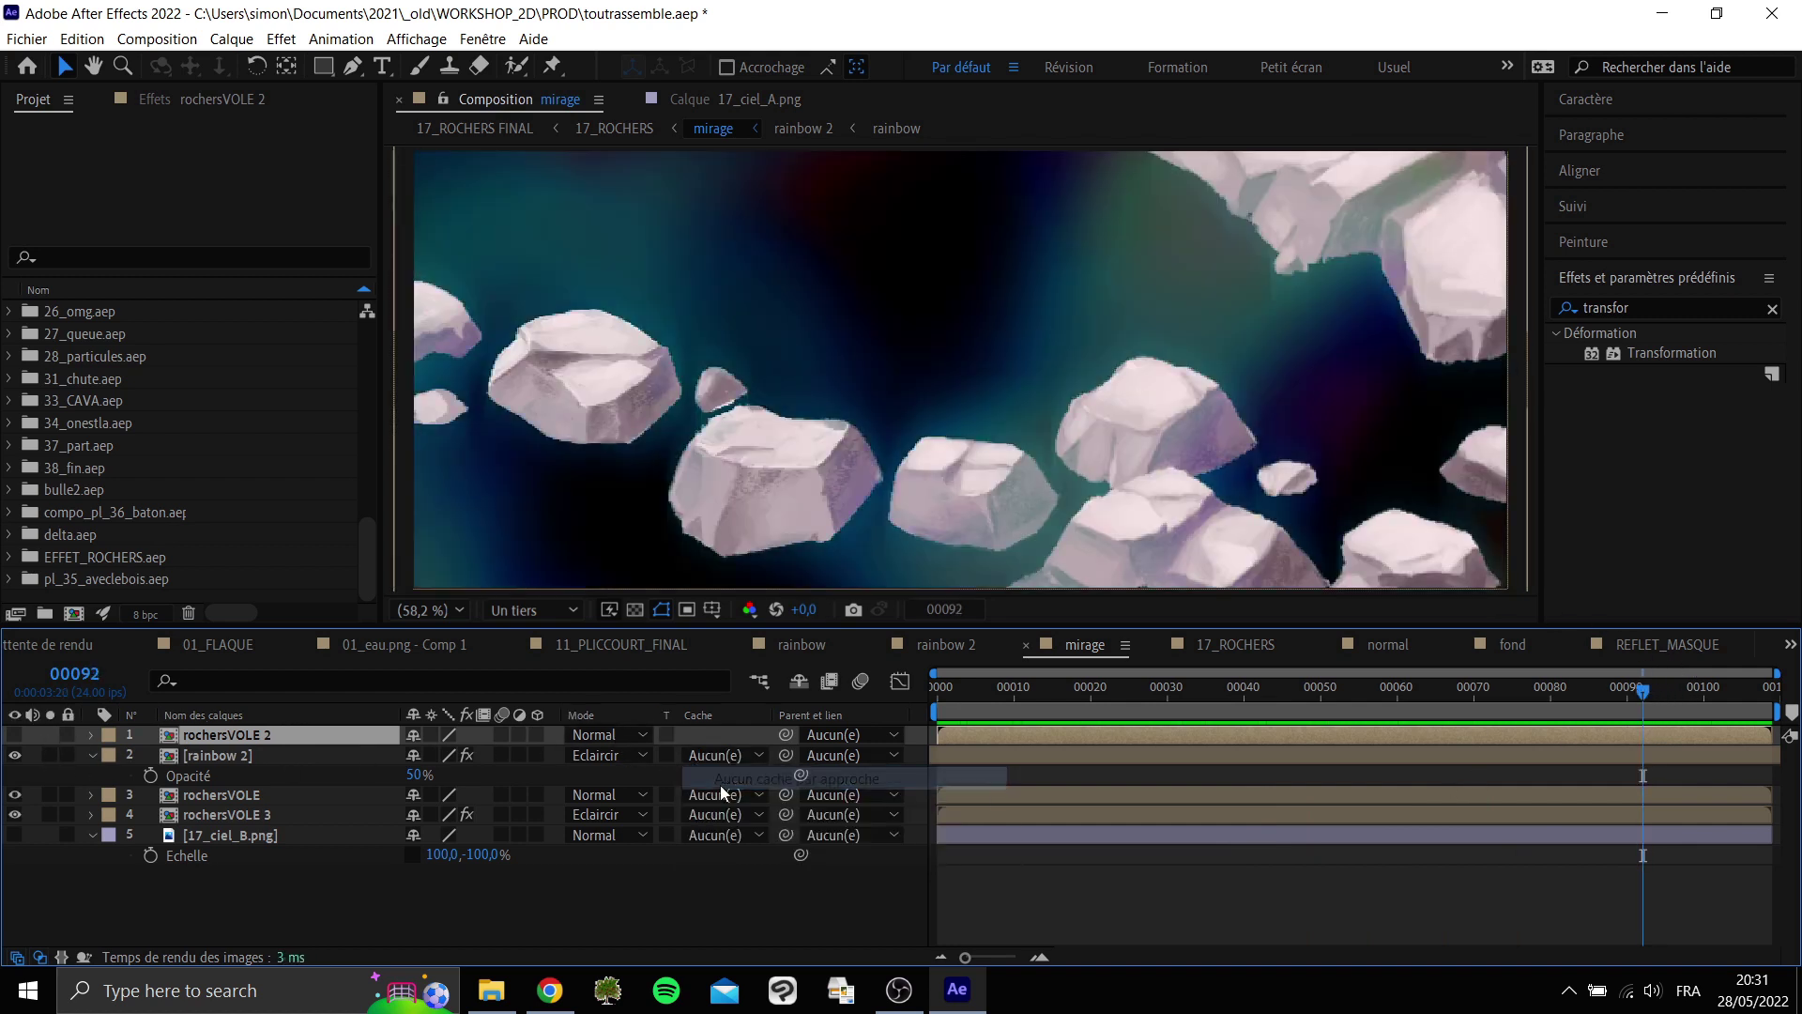
pyautogui.moveTo(1380, 687); pyautogui.dragTo(1504, 685)
pyautogui.click(634, 610)
pyautogui.moveTo(1188, 703); pyautogui.dragTo(1068, 708)
pyautogui.click(342, 762)
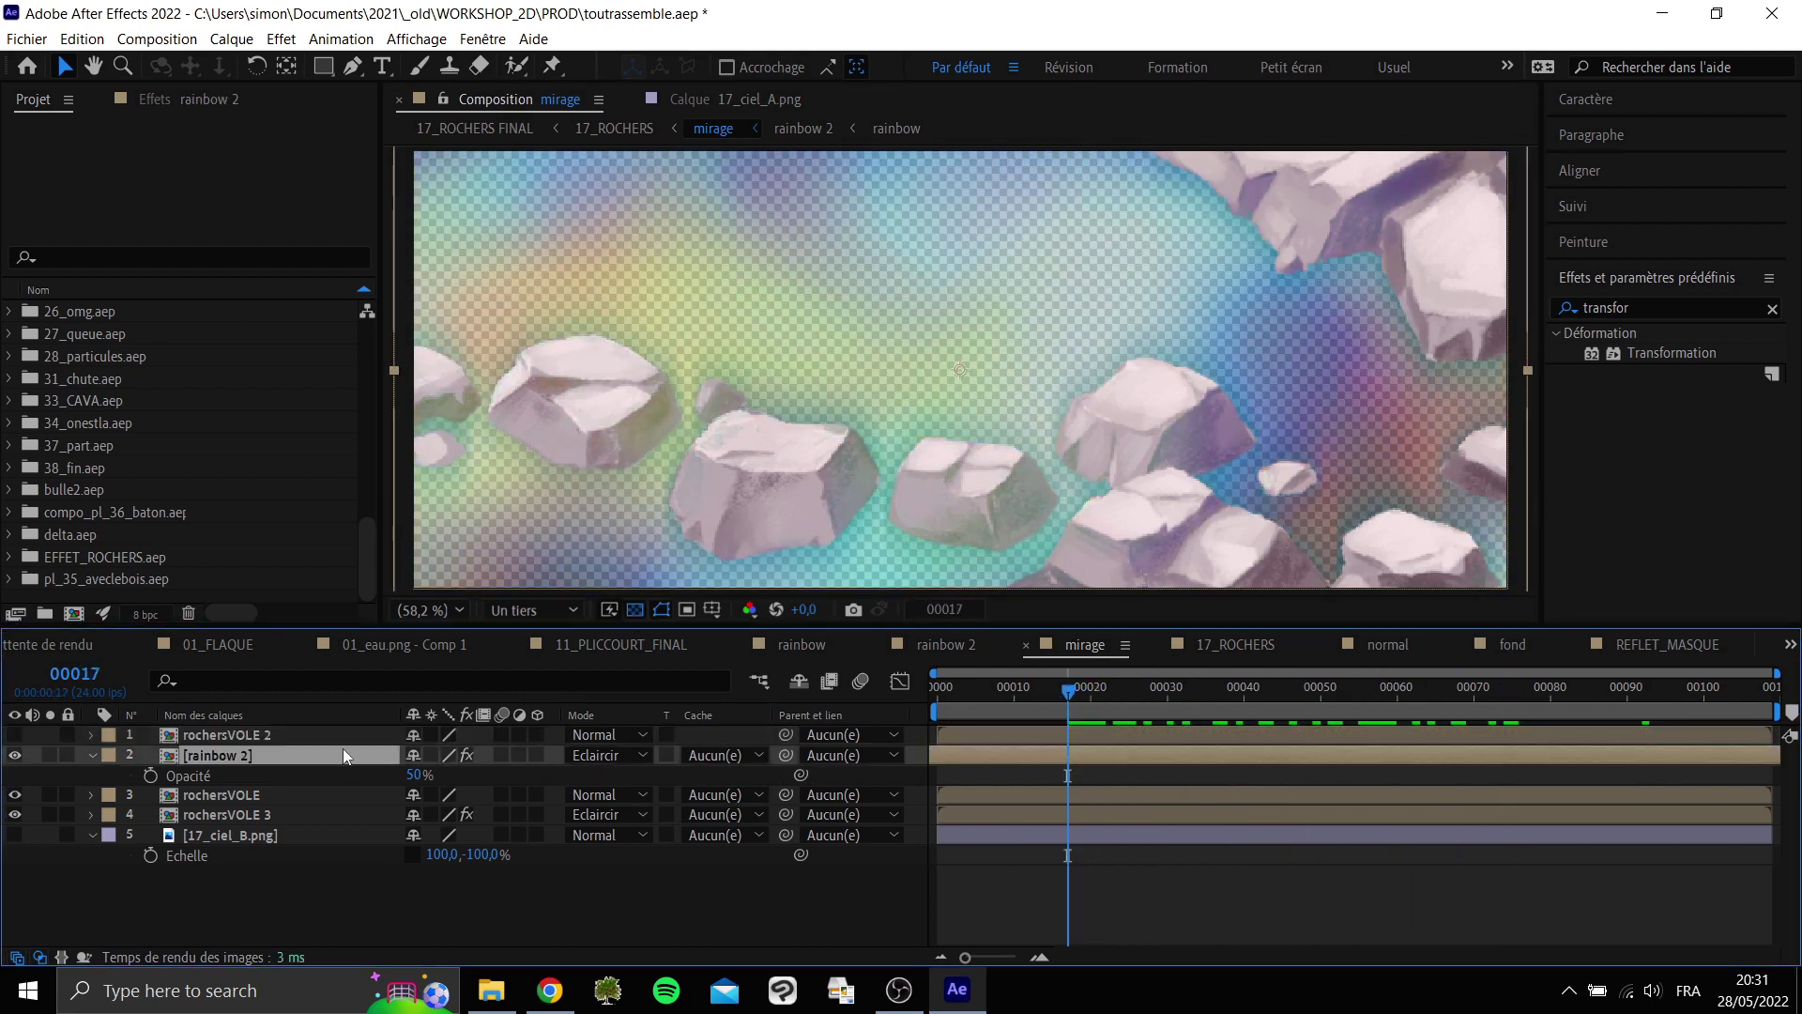
pyautogui.click(716, 755)
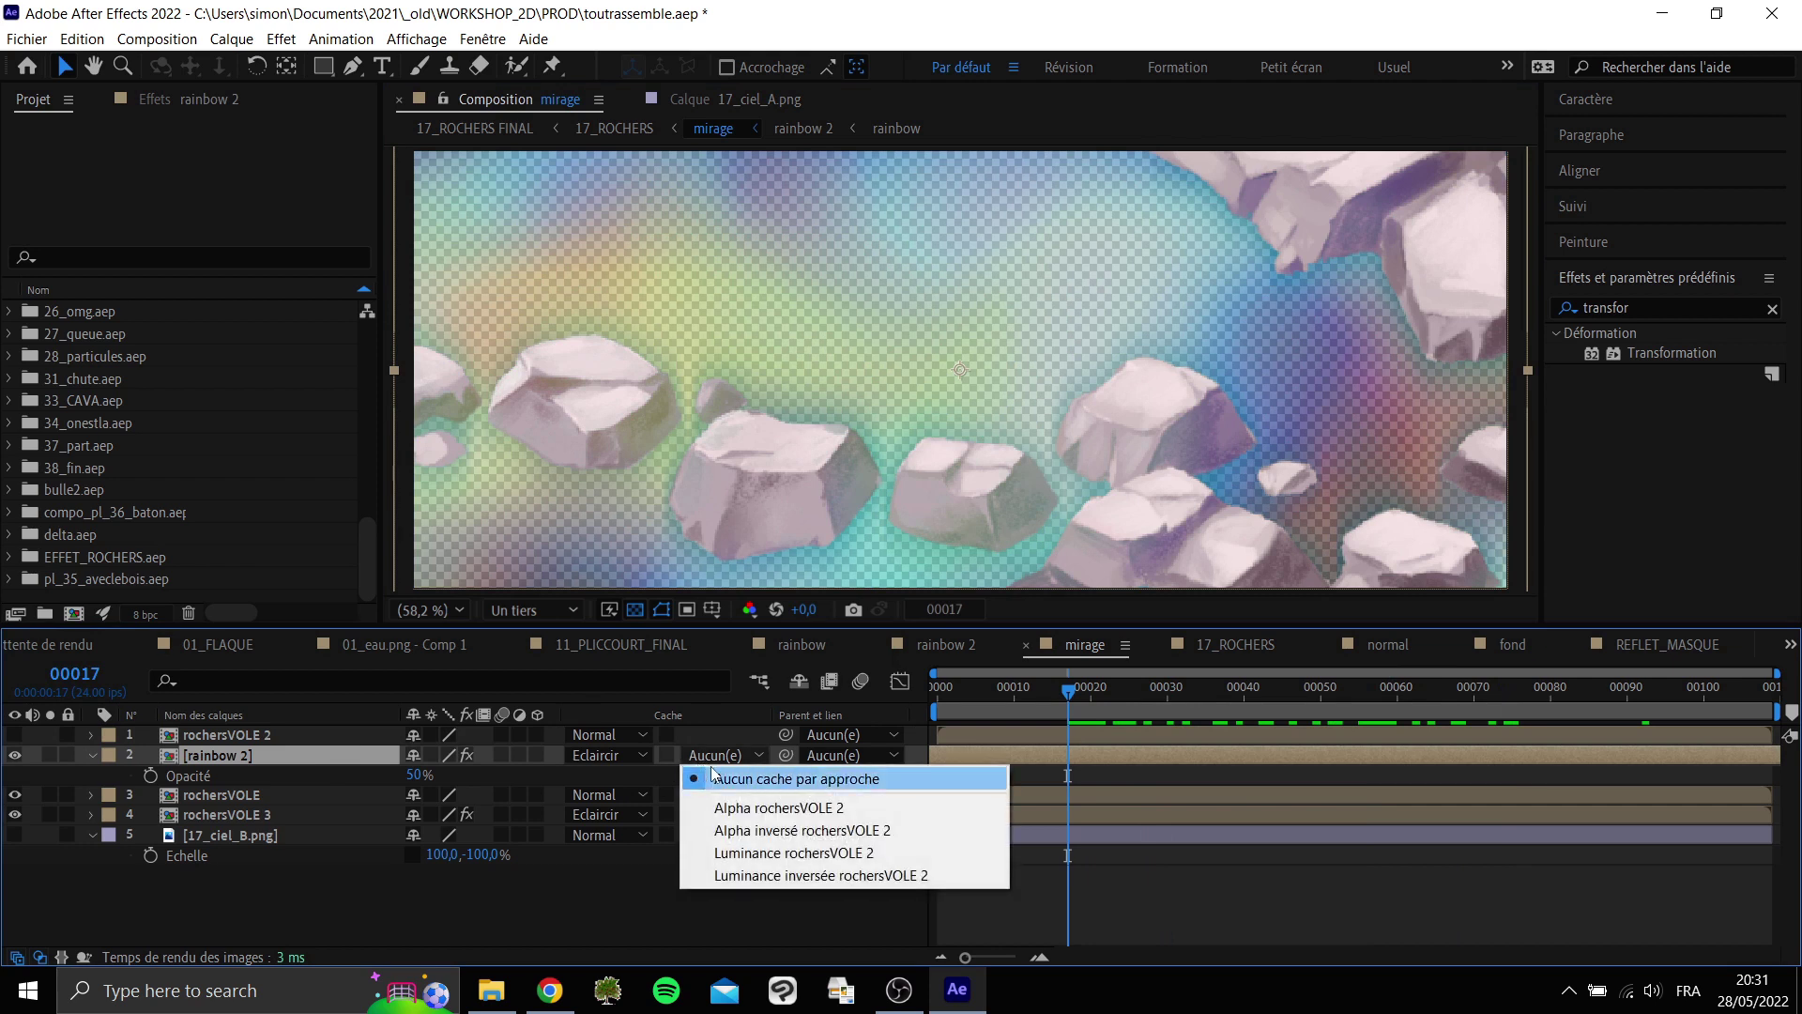
pyautogui.click(785, 829)
# Open the composition behind rochersVOLE 2, switch from the graph editor to the layer bars, and play the floating rocks animation.
pyautogui.doubleClick(268, 736)
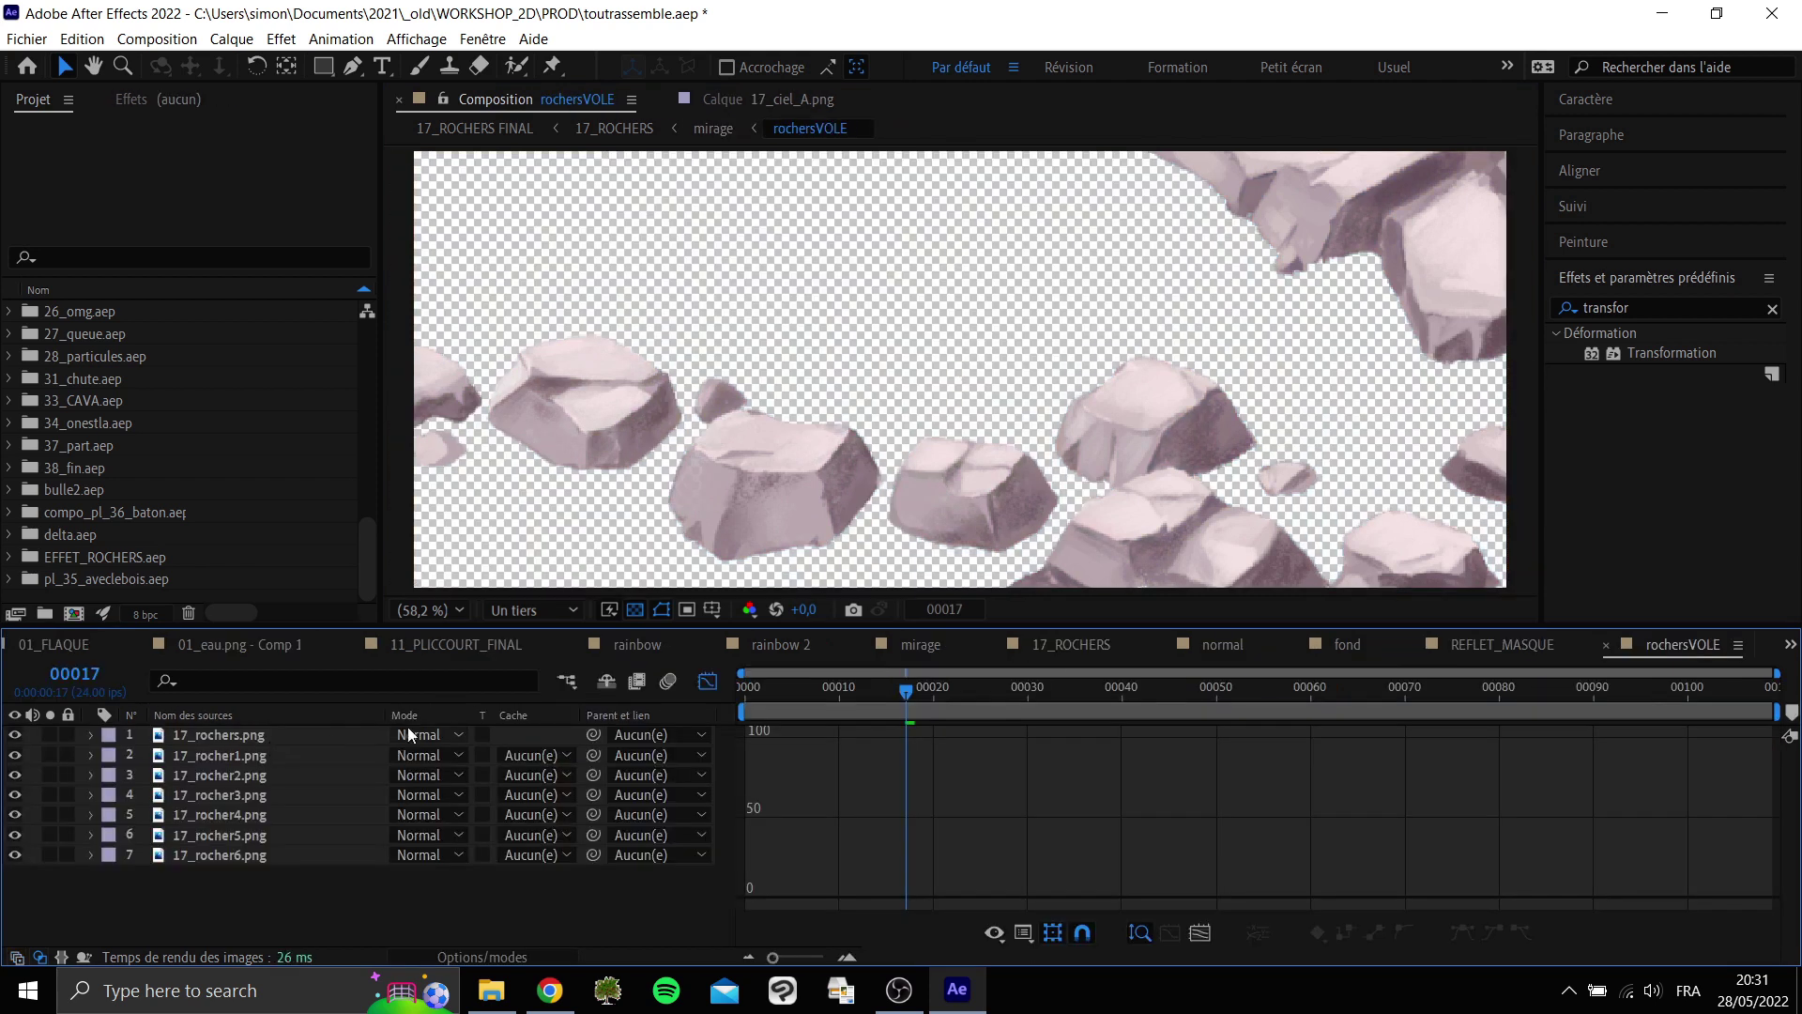
pyautogui.moveTo(880, 701); pyautogui.dragTo(1596, 686)
pyautogui.click(708, 680)
pyautogui.press('space')
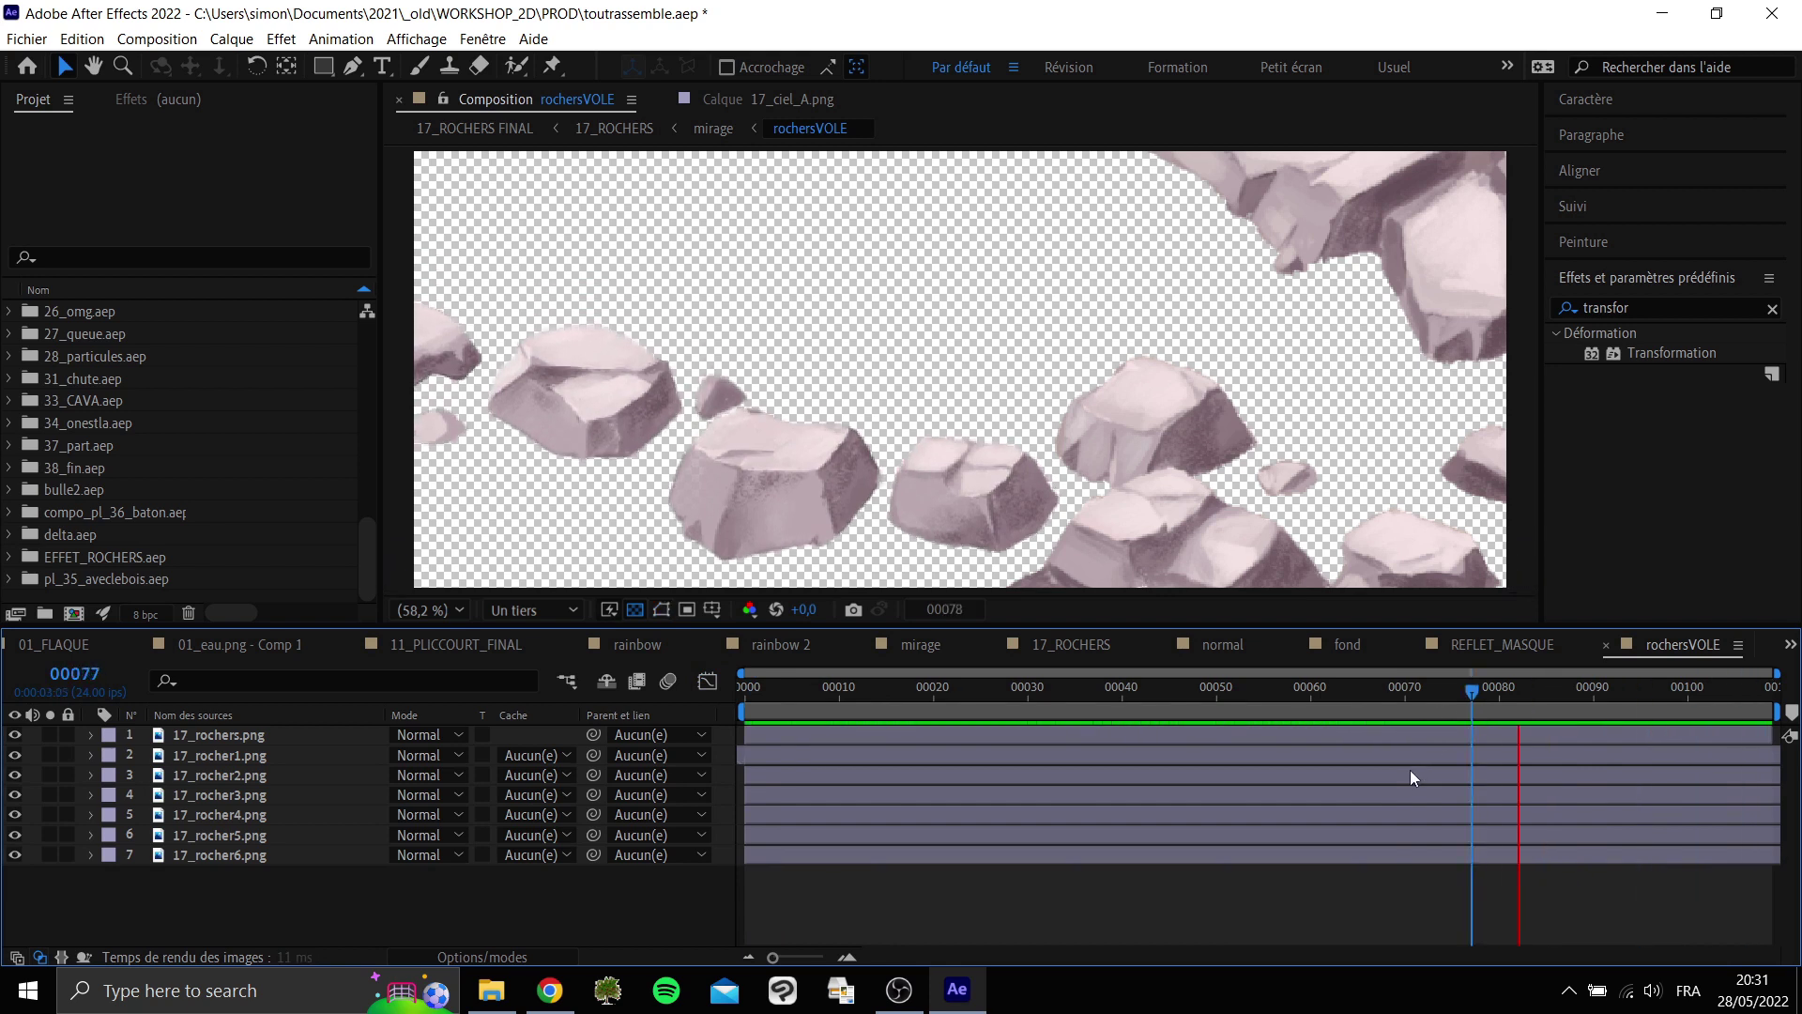
# Return to the mirage composition, scrub to frame 99 and check the rochersVOLE layer by toggling its visibility.
pyautogui.press('Tab')
pyautogui.click(1267, 735)
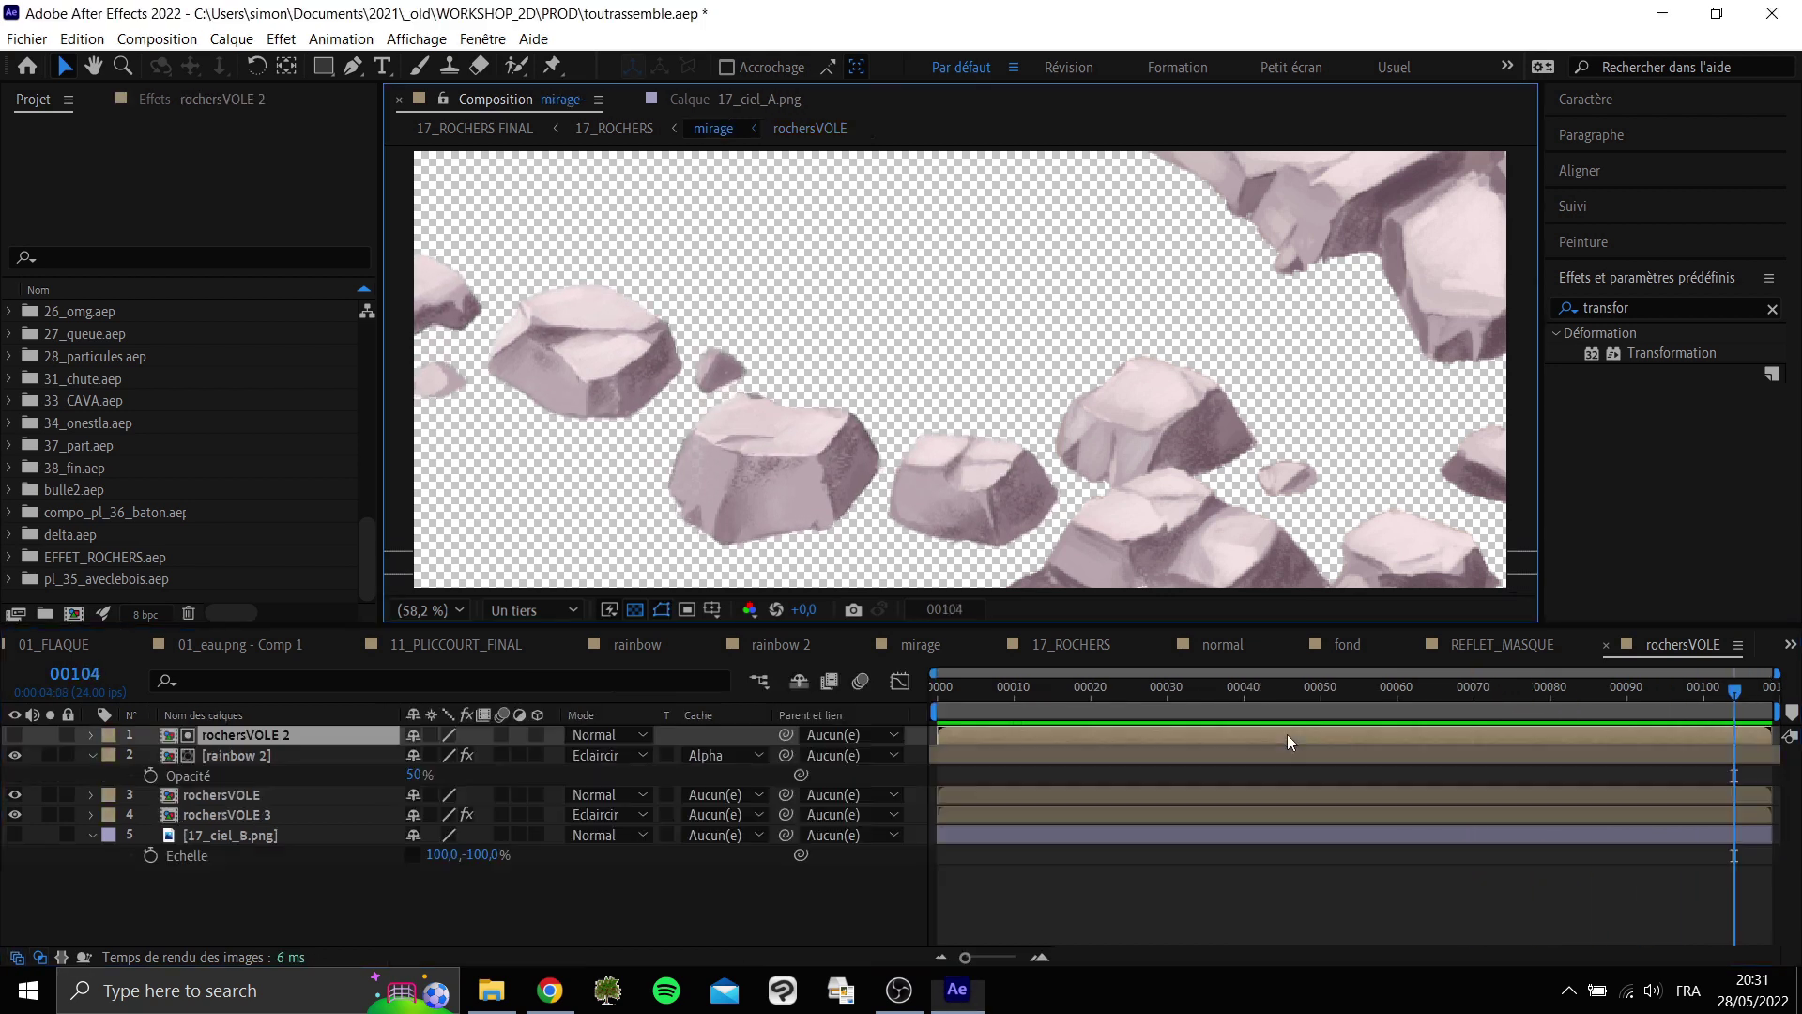
pyautogui.moveTo(1010, 702); pyautogui.dragTo(1697, 650)
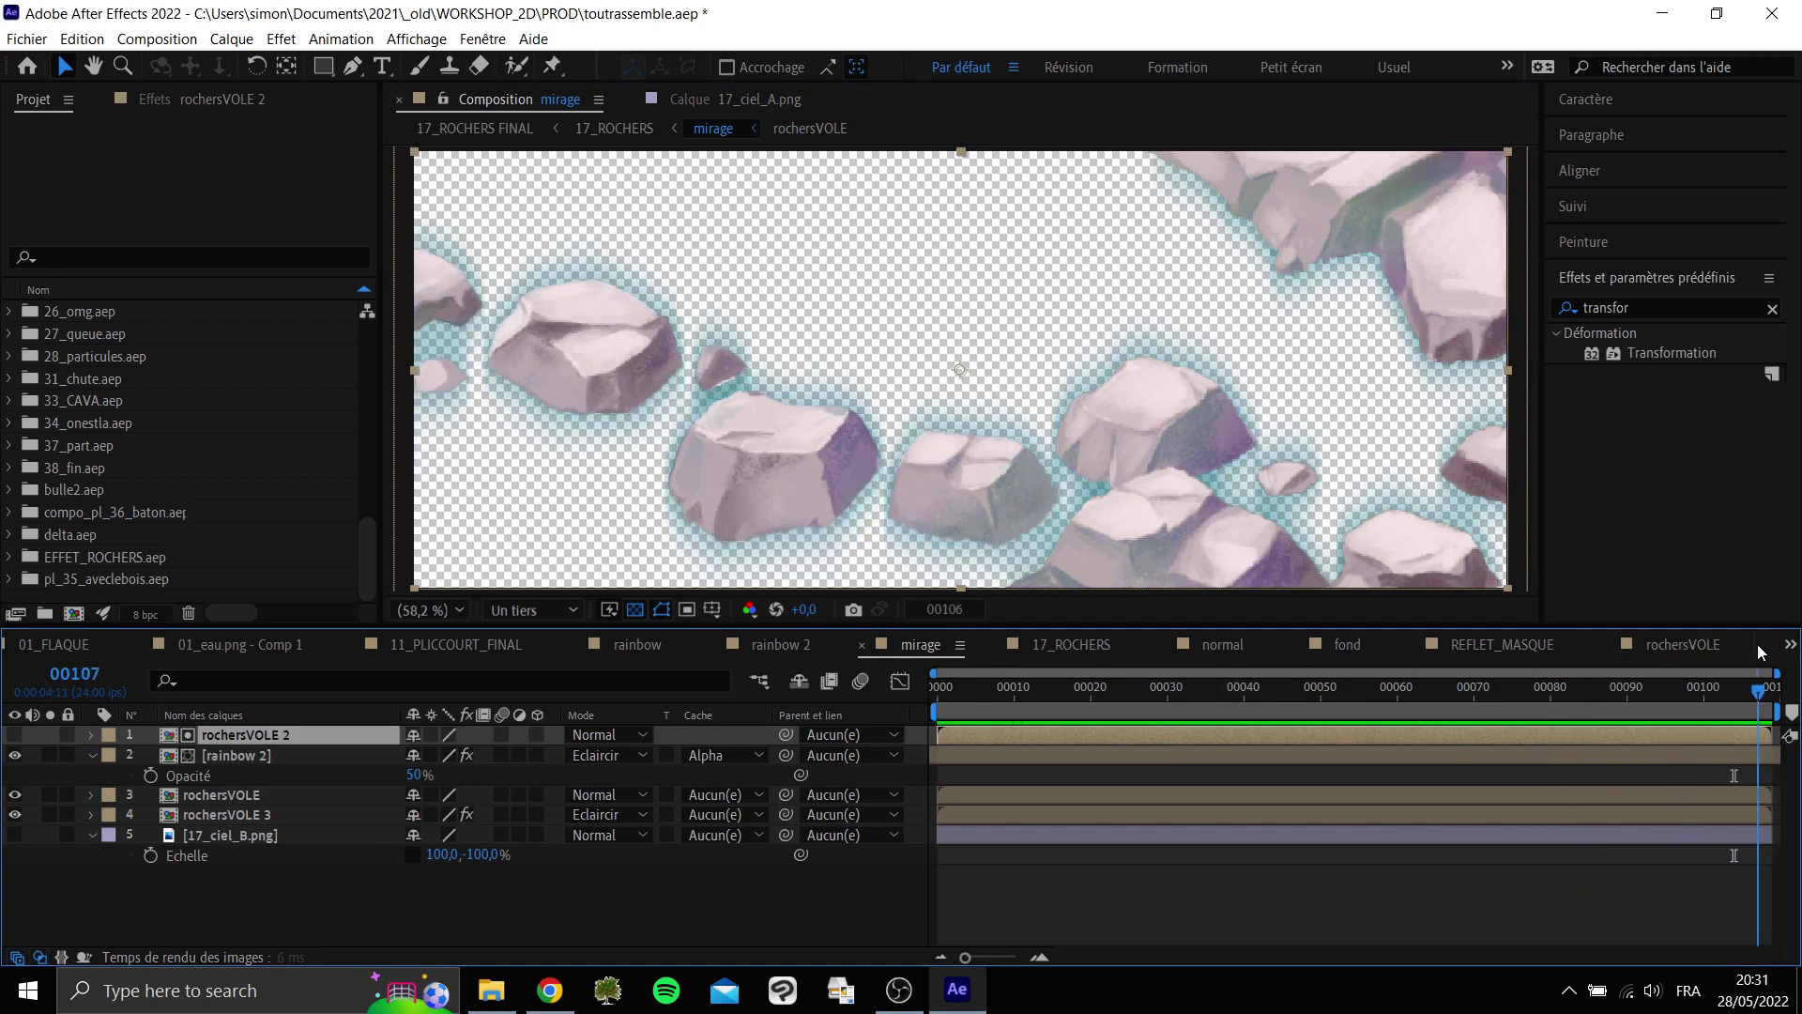
pyautogui.click(14, 794)
pyautogui.click(14, 794)
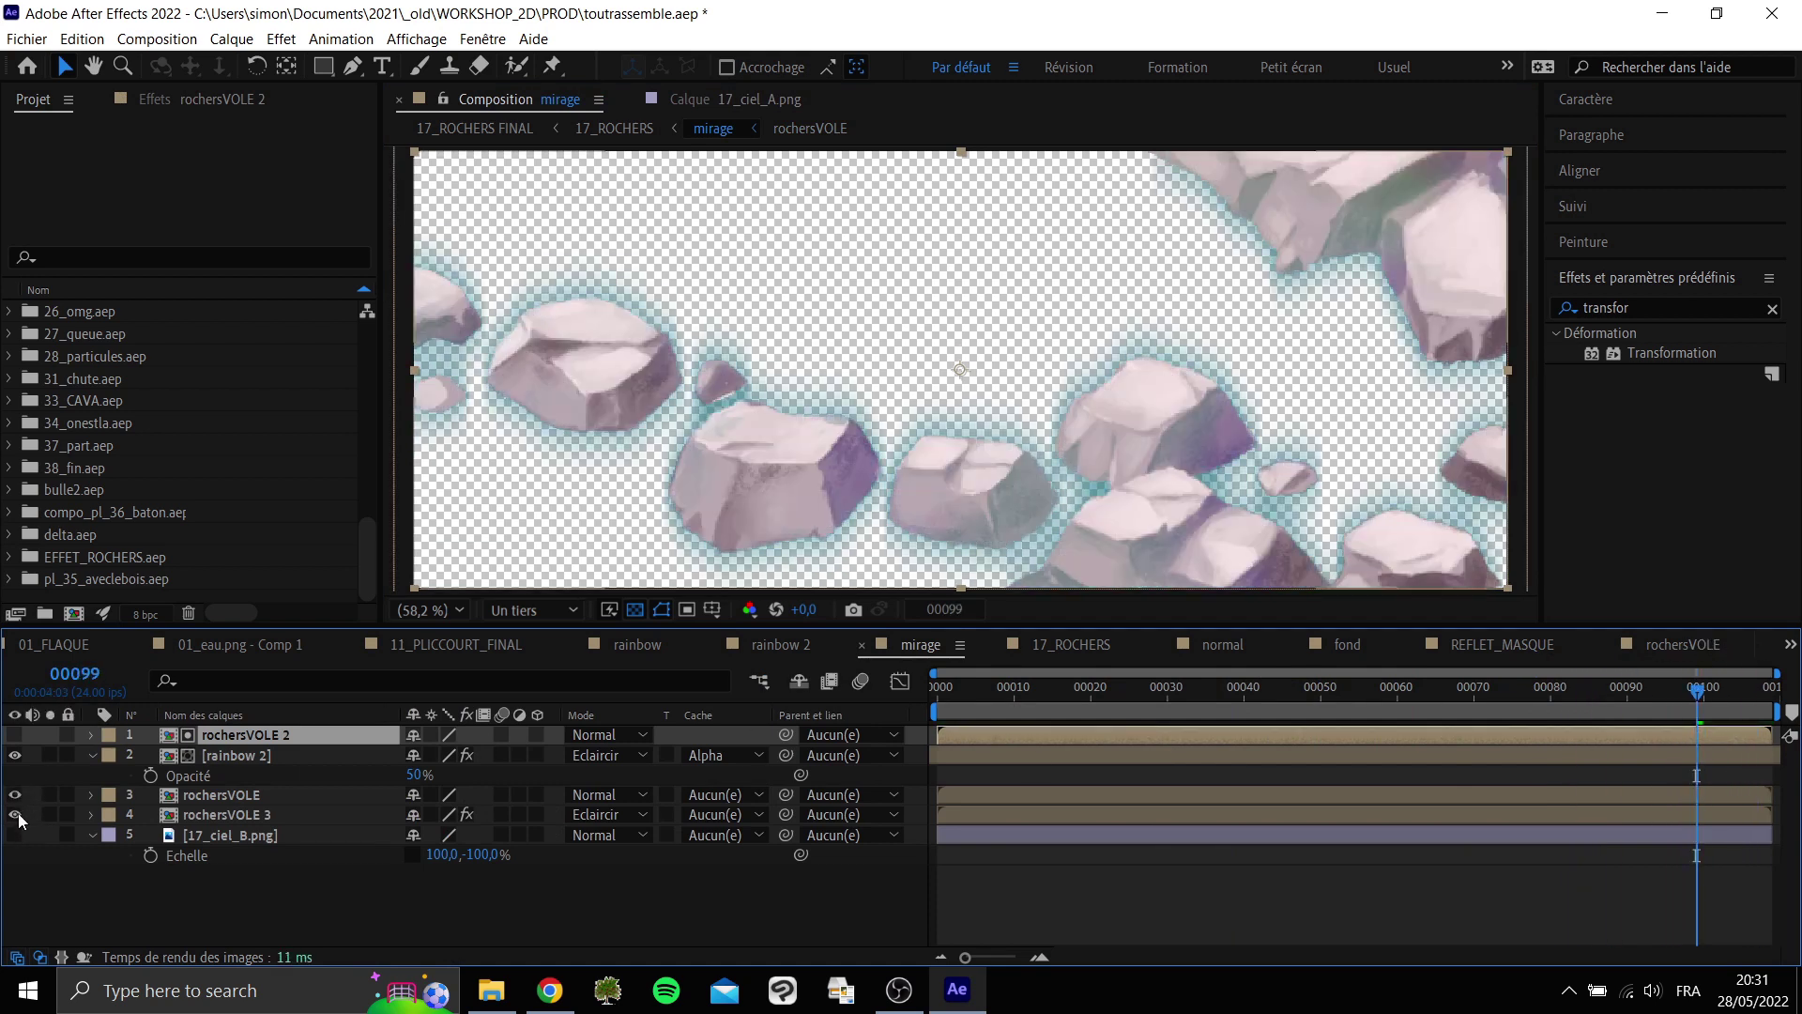
# Display the effects of rochersVOLE 3 and compare its halo hidden and shown, with and without the transparency grid, ending at frame 36.
pyautogui.click(225, 813)
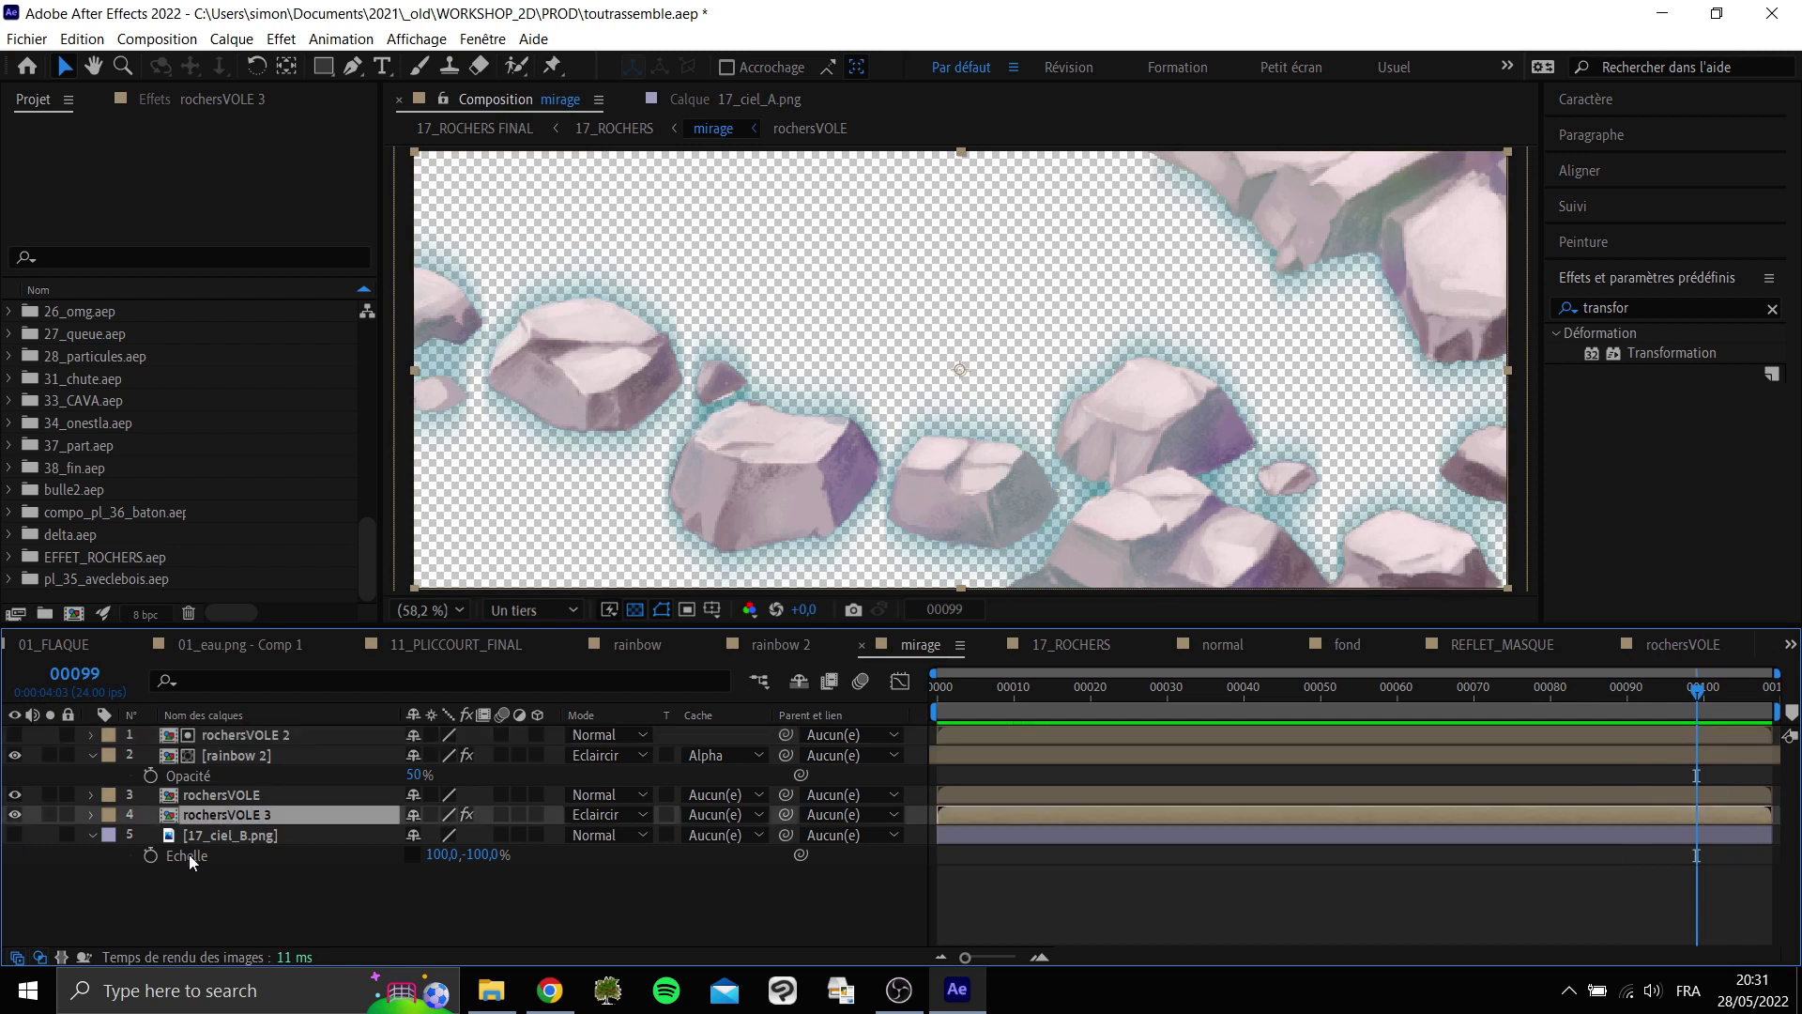
pyautogui.click(638, 611)
pyautogui.press('F3')
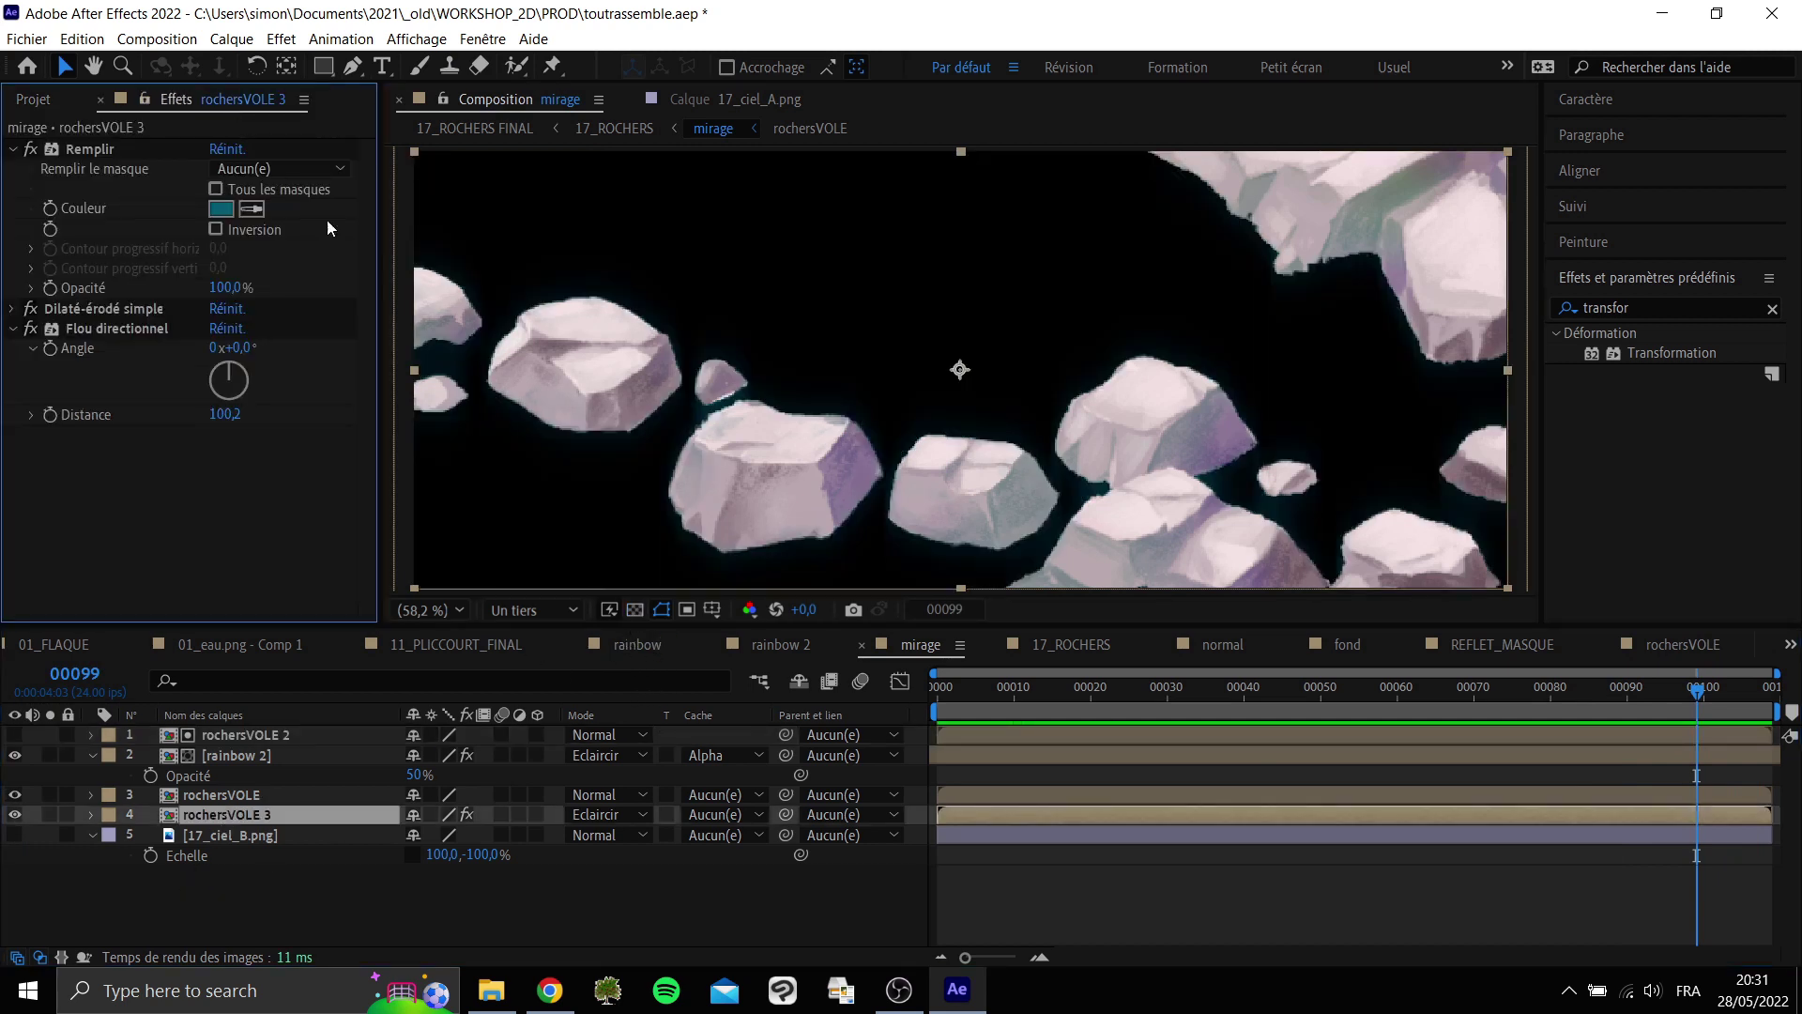
pyautogui.moveTo(1695, 686); pyautogui.dragTo(1750, 687)
pyautogui.click(14, 815)
pyautogui.click(14, 815)
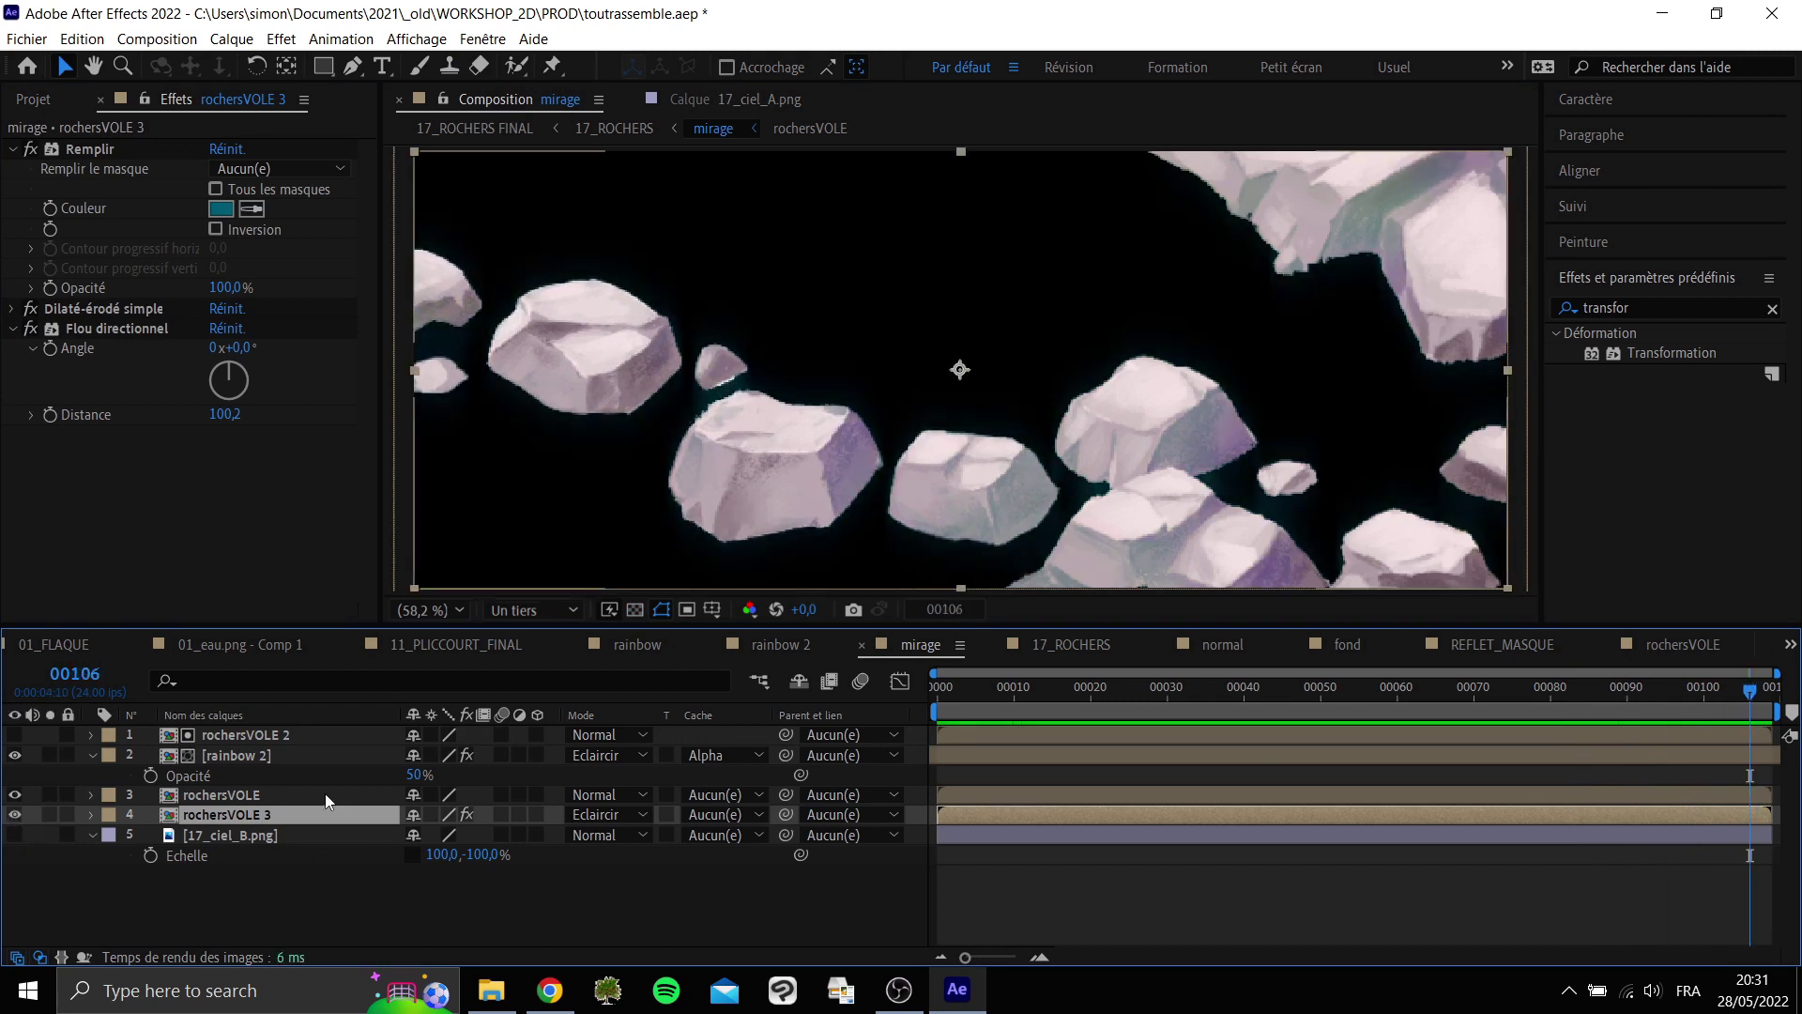
pyautogui.click(635, 610)
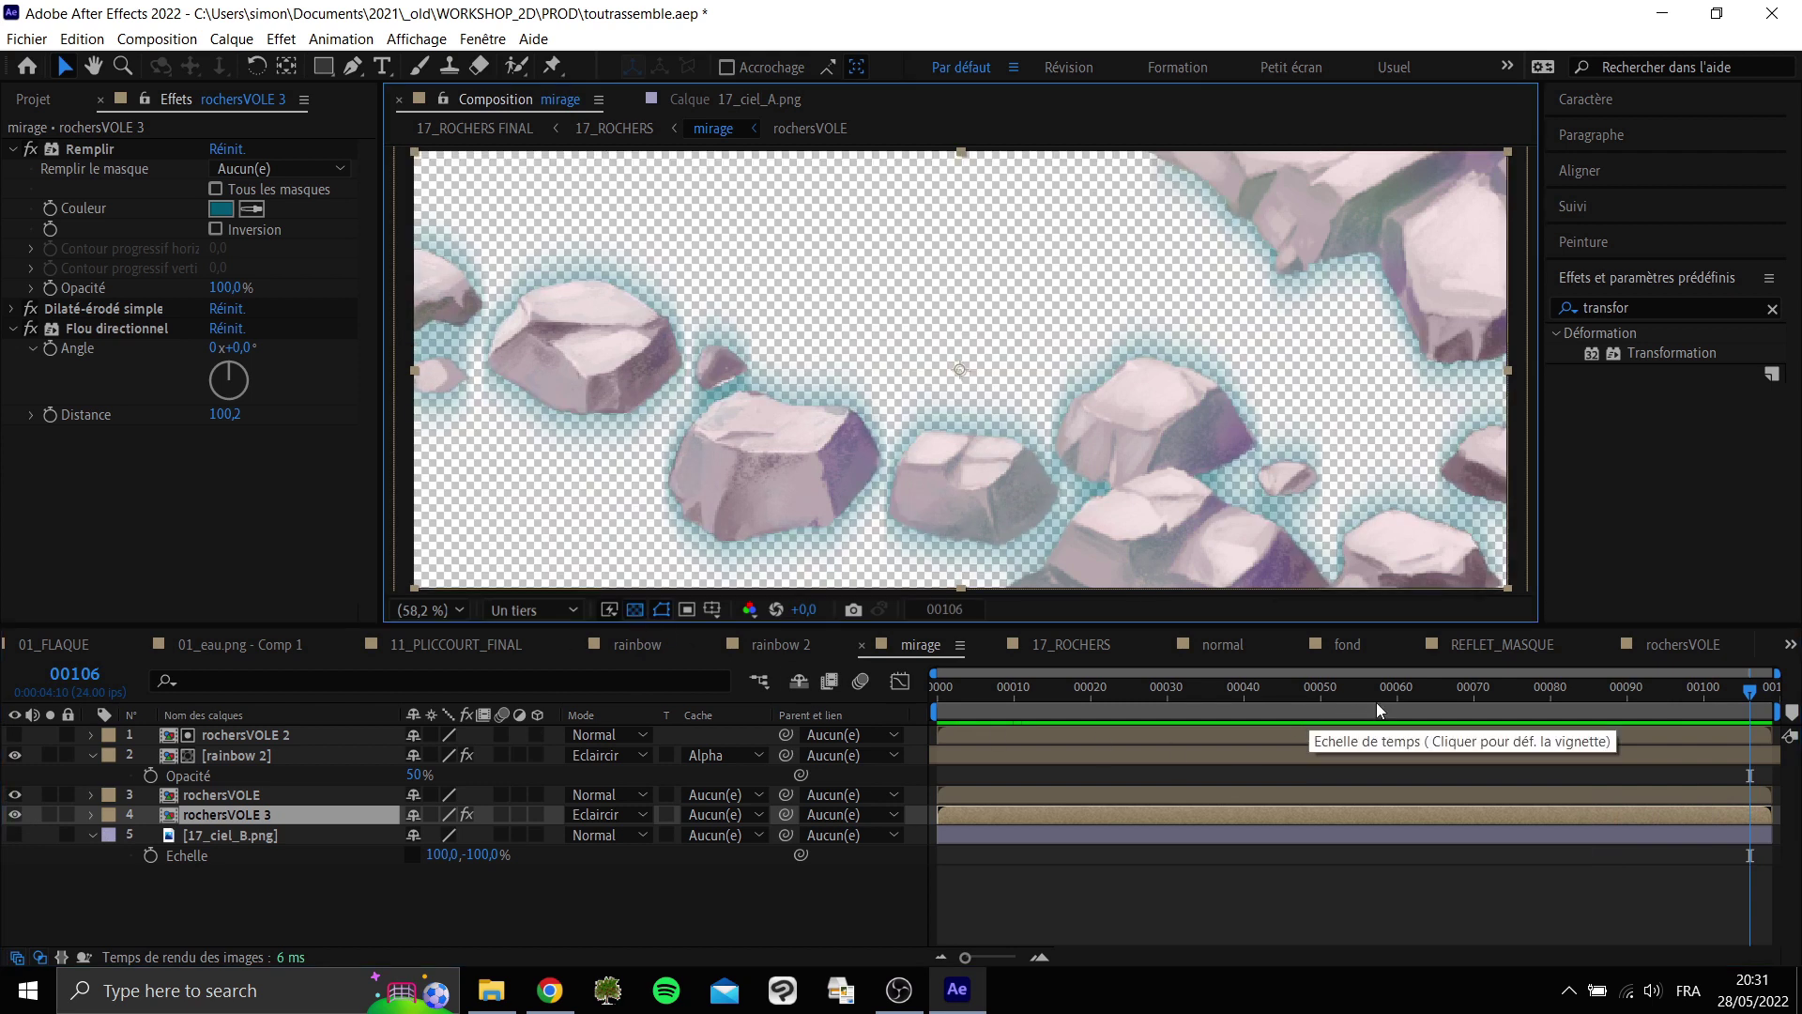
pyautogui.moveTo(1714, 712); pyautogui.dragTo(1214, 713)
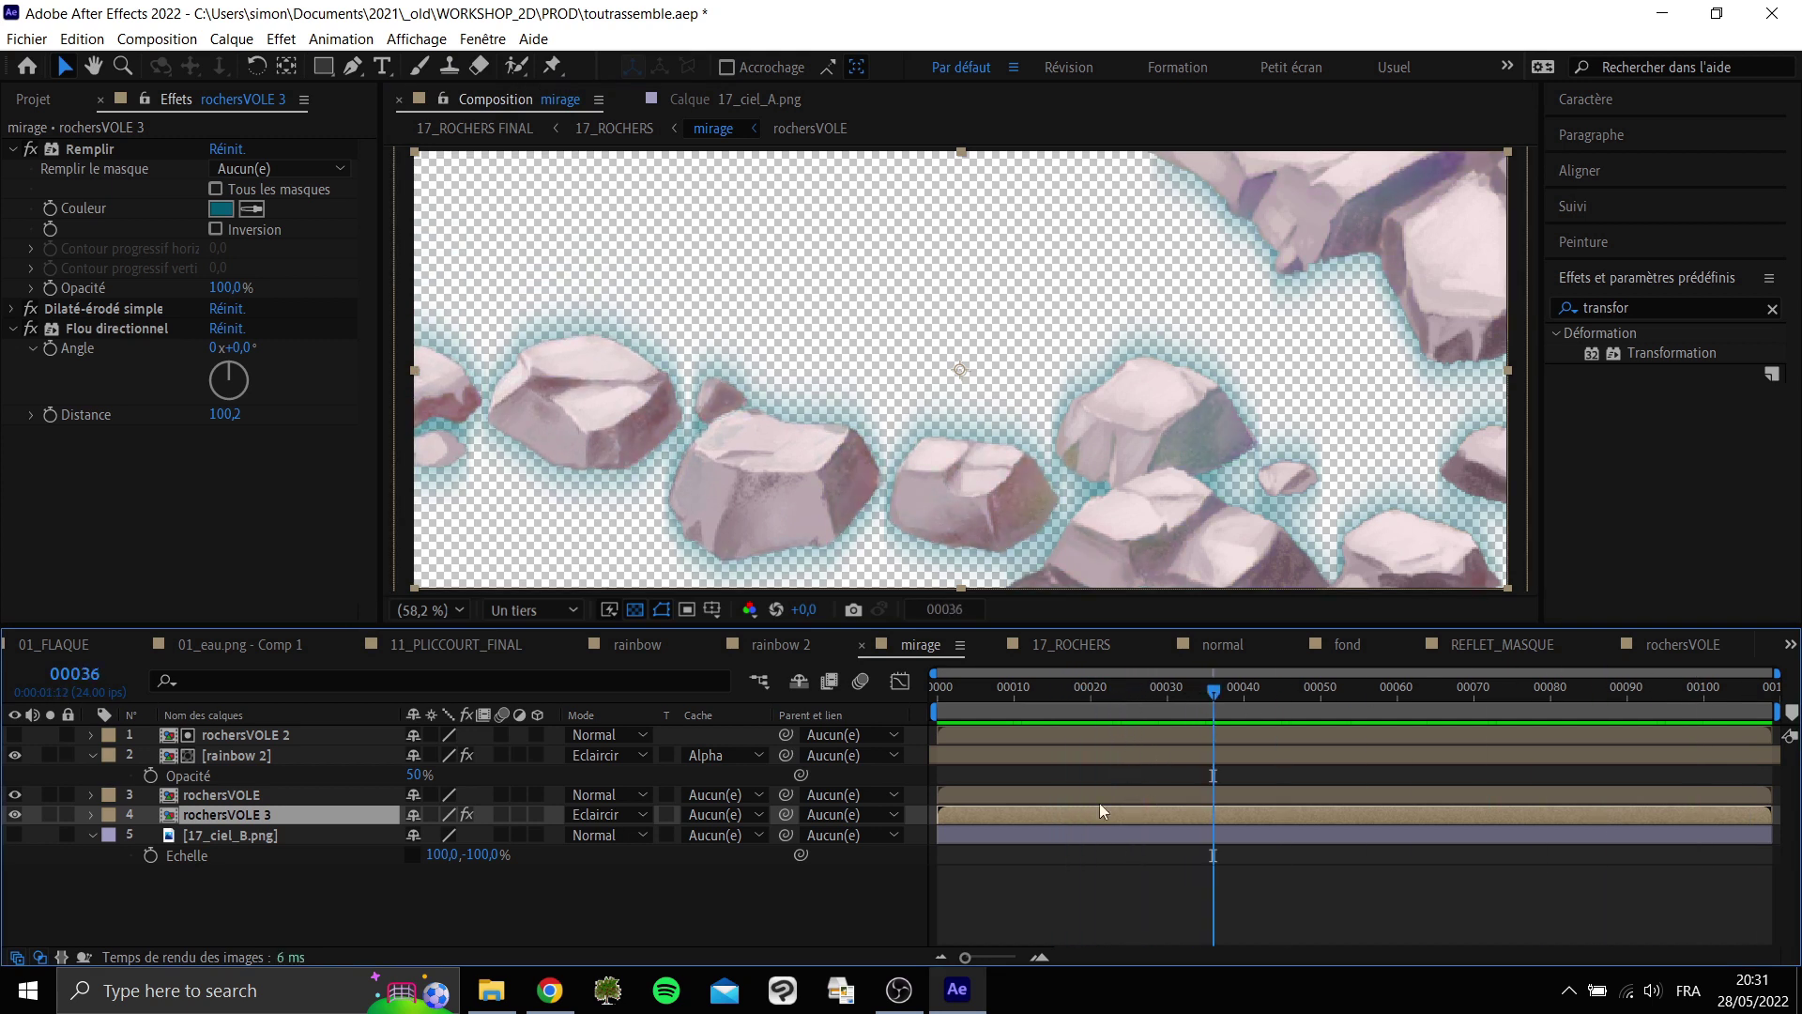
# Check the rochersVOLE 3 layer's visibility and disable its Remplir, Dilaté-érodé simple and Flou directionnel effects.
pyautogui.click(16, 814)
pyautogui.click(16, 815)
pyautogui.click(12, 149)
pyautogui.click(12, 188)
pyautogui.moveTo(35, 186); pyautogui.dragTo(30, 212)
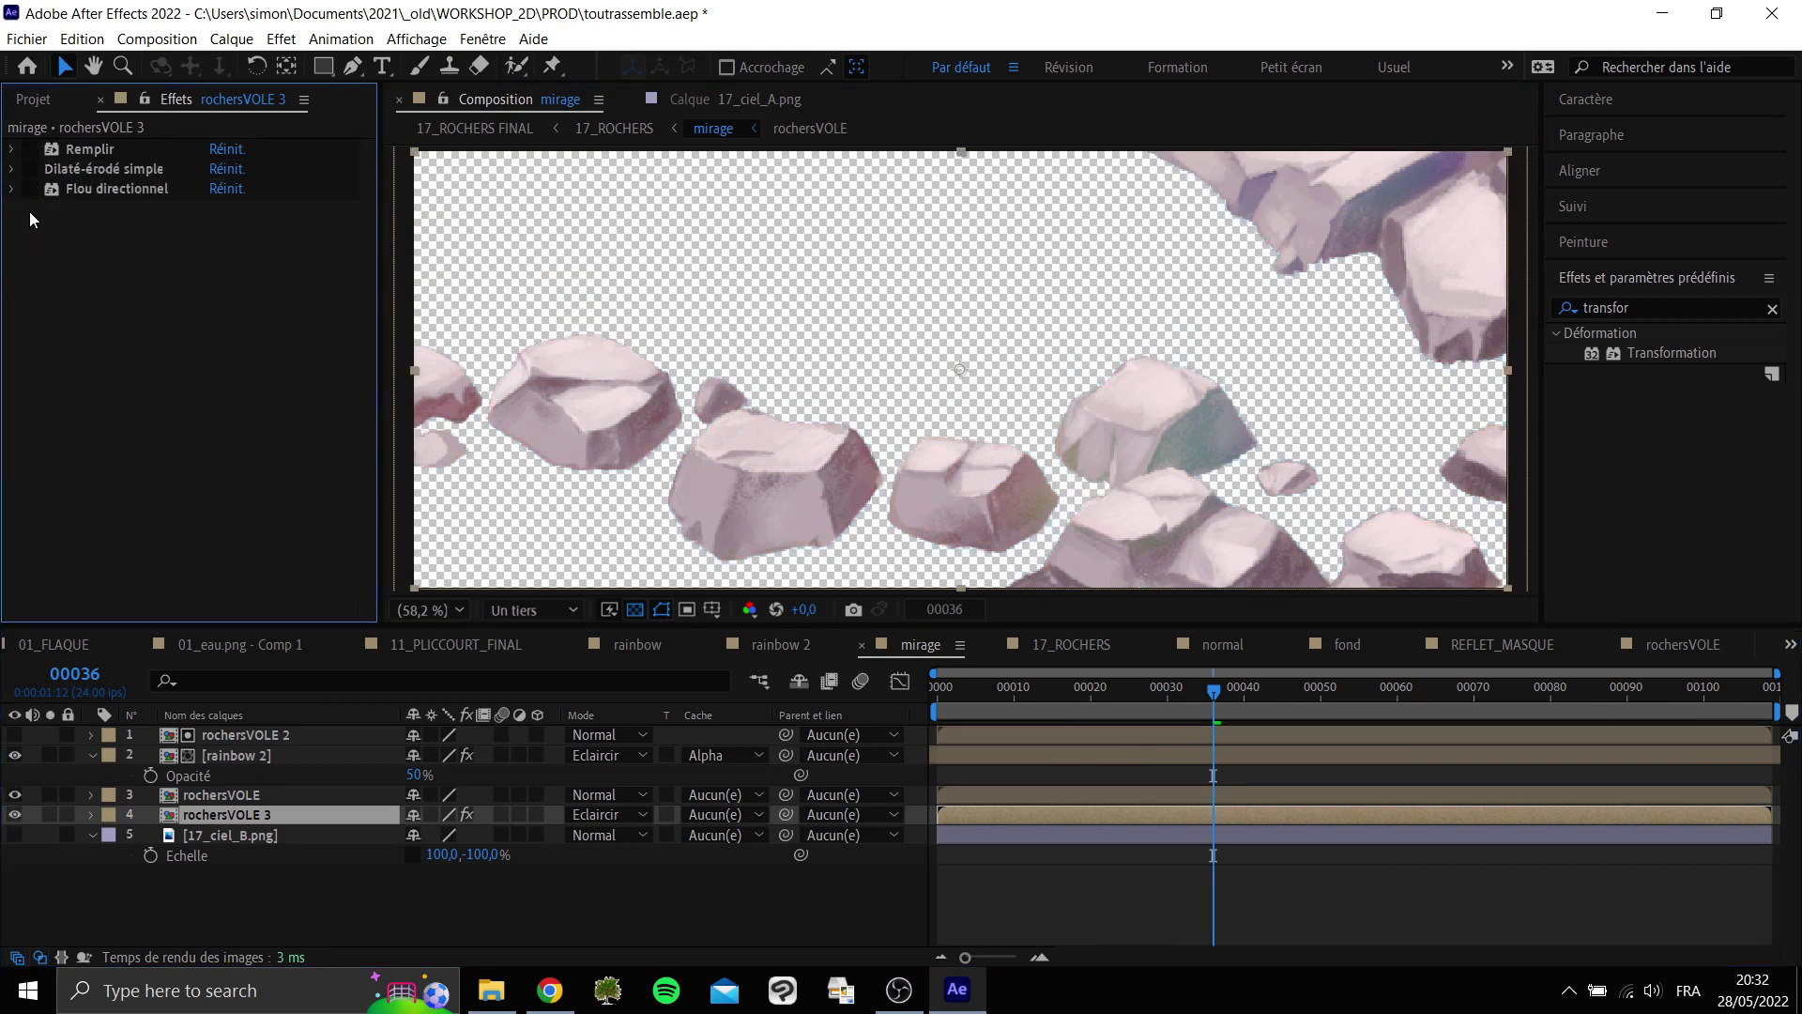
# Solo the rochersVOLE 3 layer and set its Opacité to 100%.
pyautogui.click(49, 817)
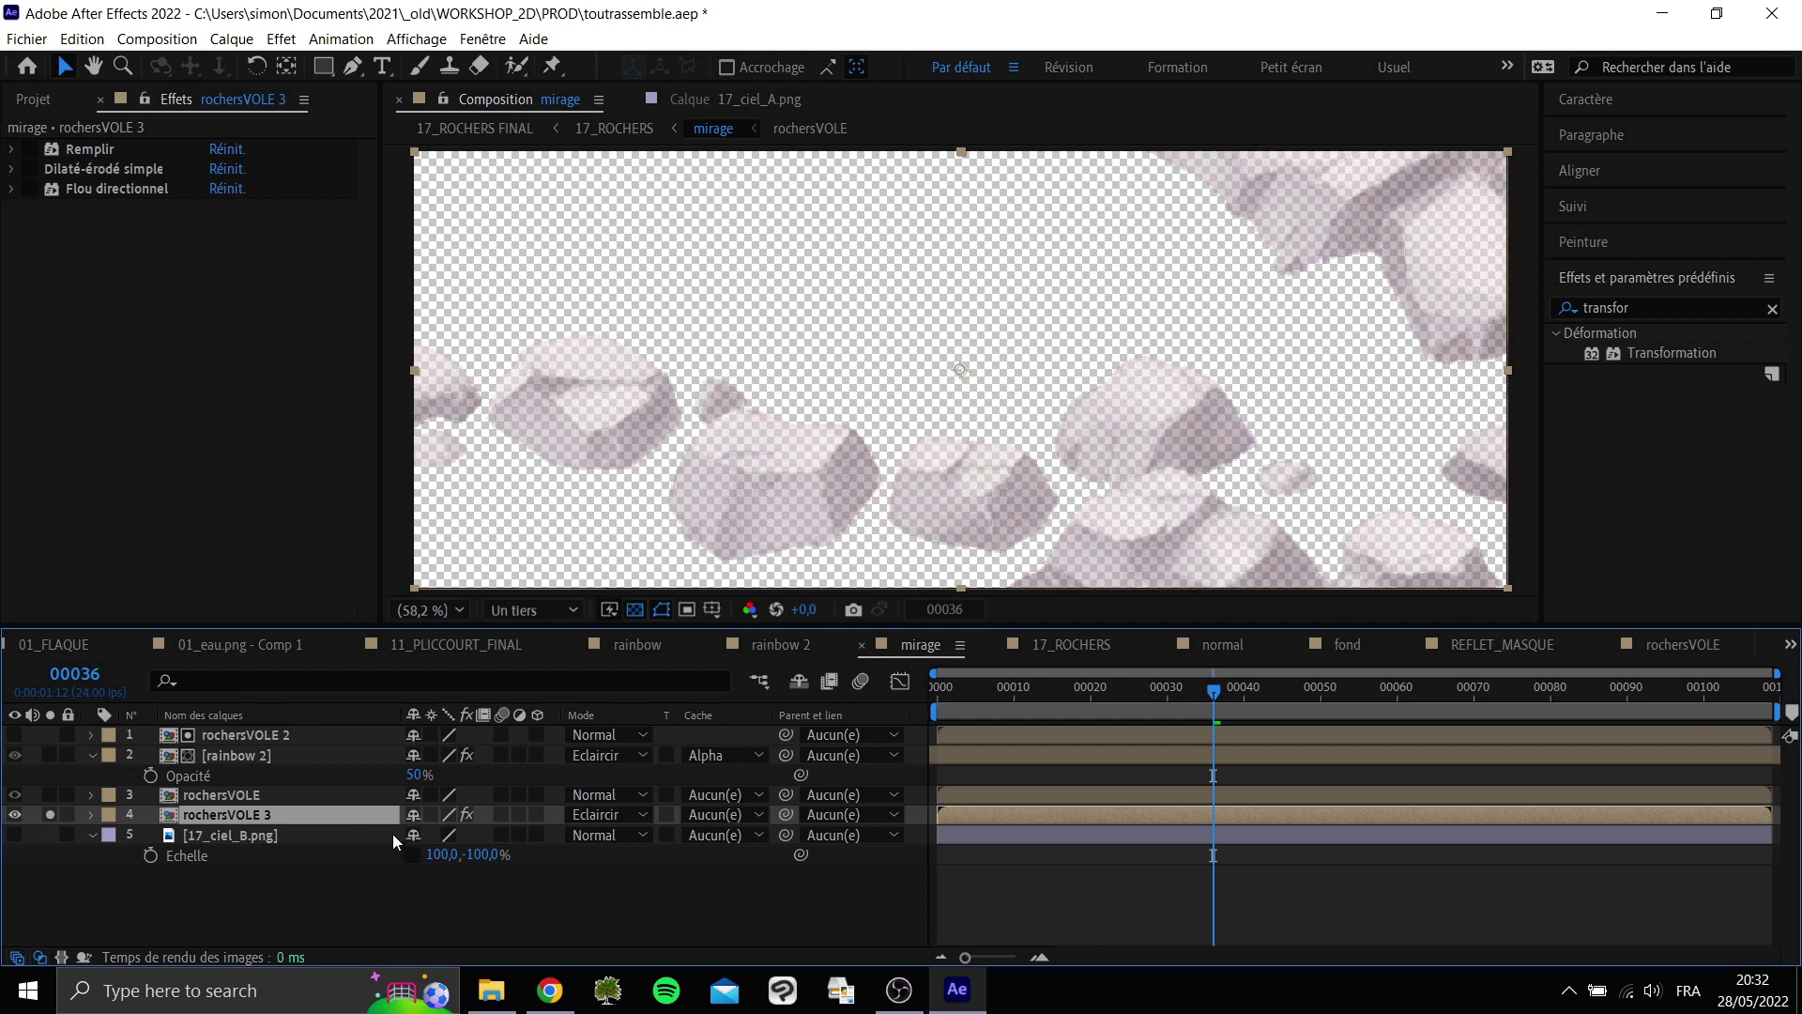
pyautogui.press('t')
pyautogui.moveTo(417, 834); pyautogui.dragTo(450, 835)
pyautogui.click(319, 814)
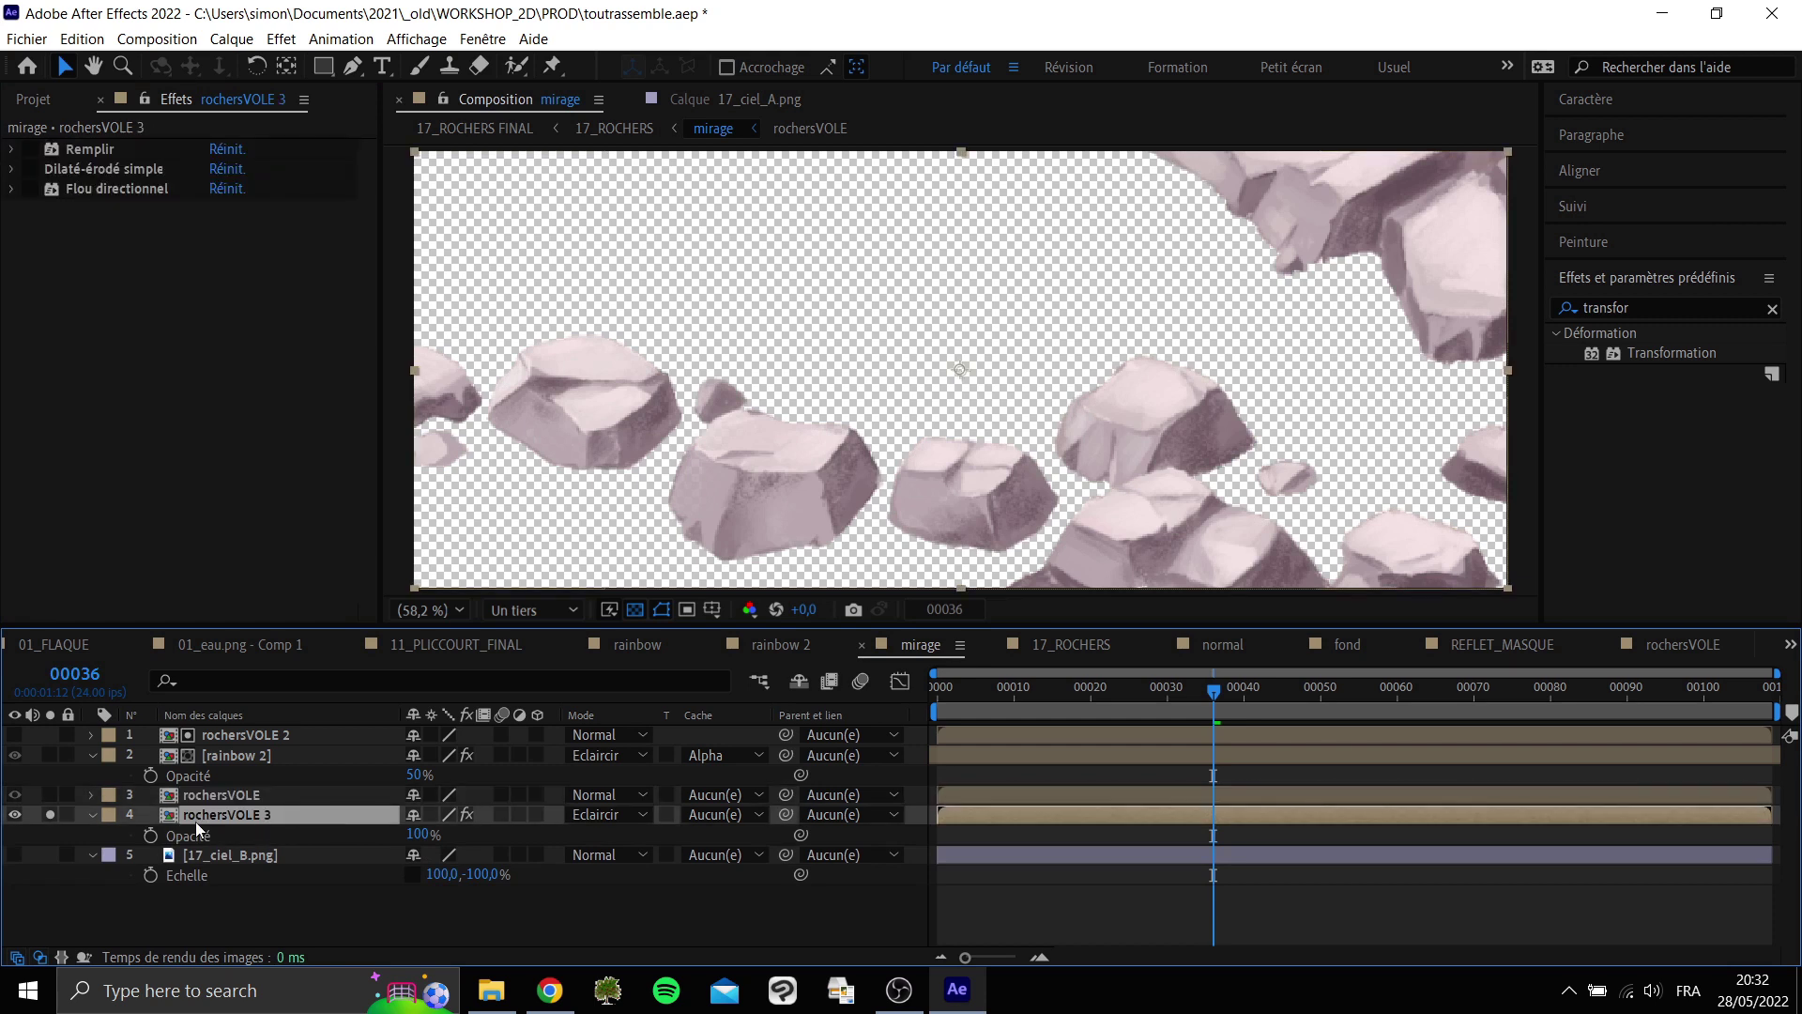
# Re-enable Remplir and Dilaté-érodé simple on rochersVOLE 3, and compare the silhouettes with and without the dilation.
pyautogui.click(30, 150)
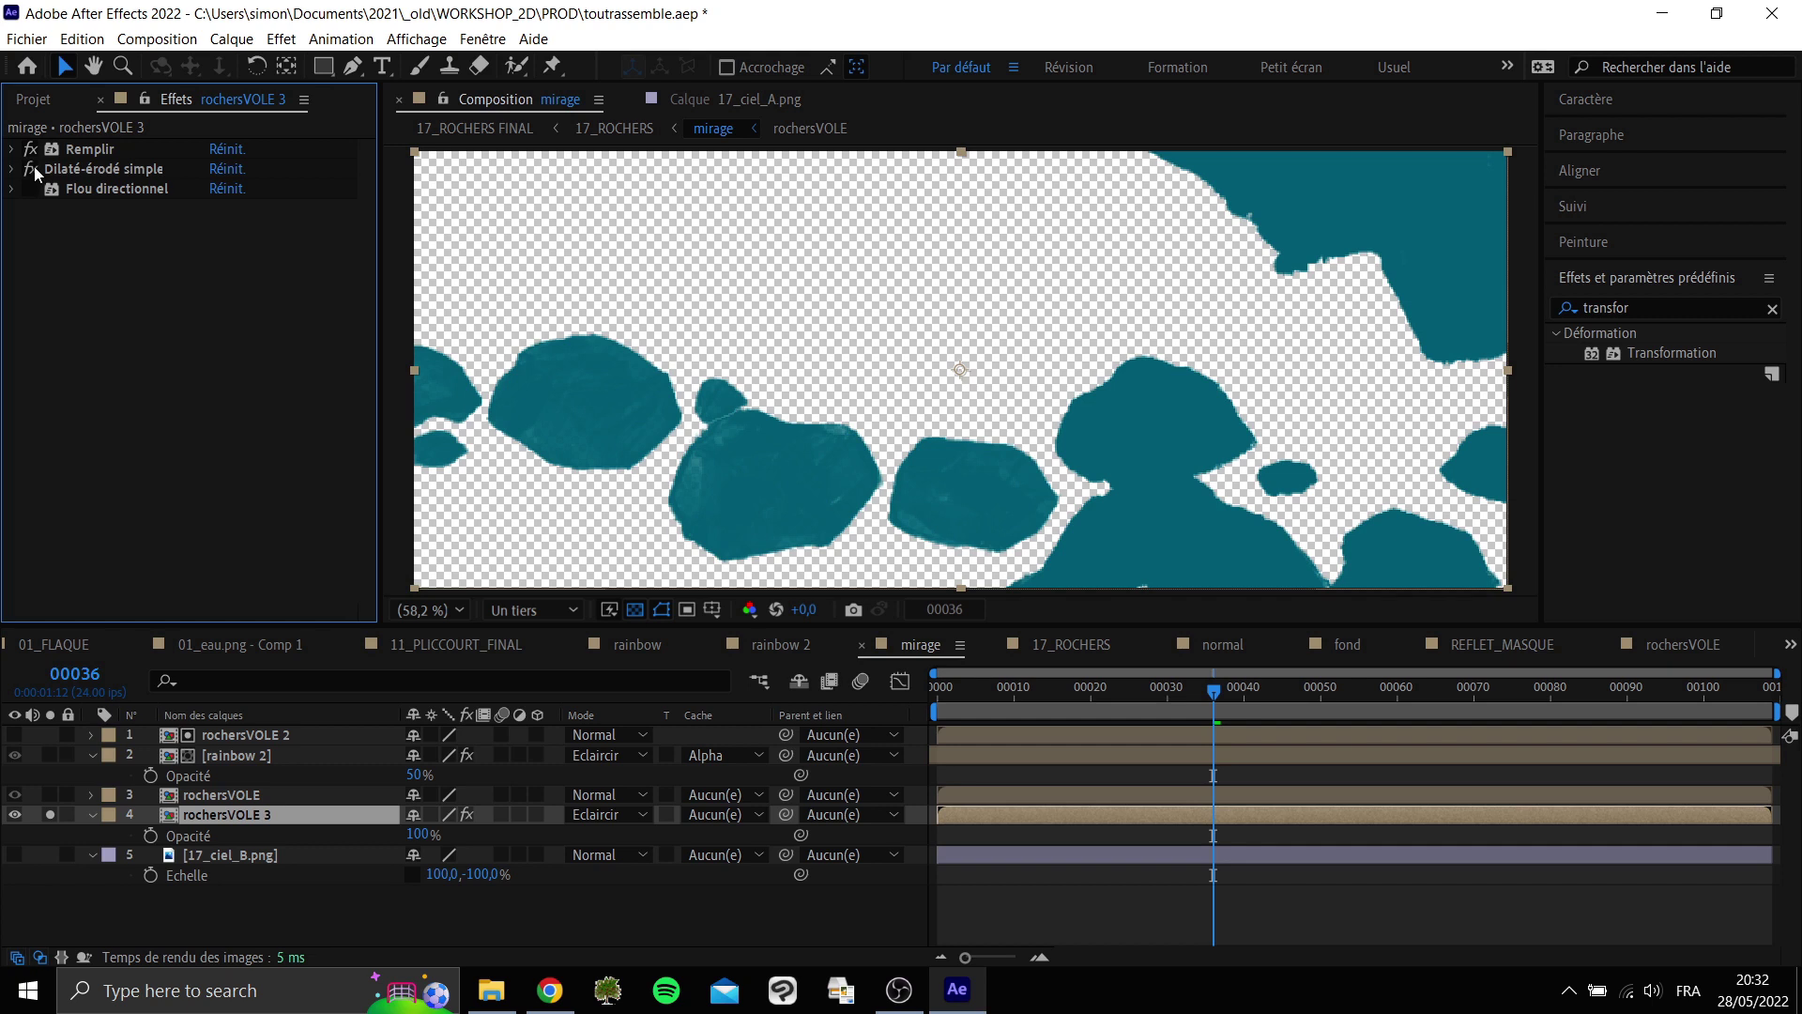
pyautogui.click(31, 169)
pyautogui.click(12, 169)
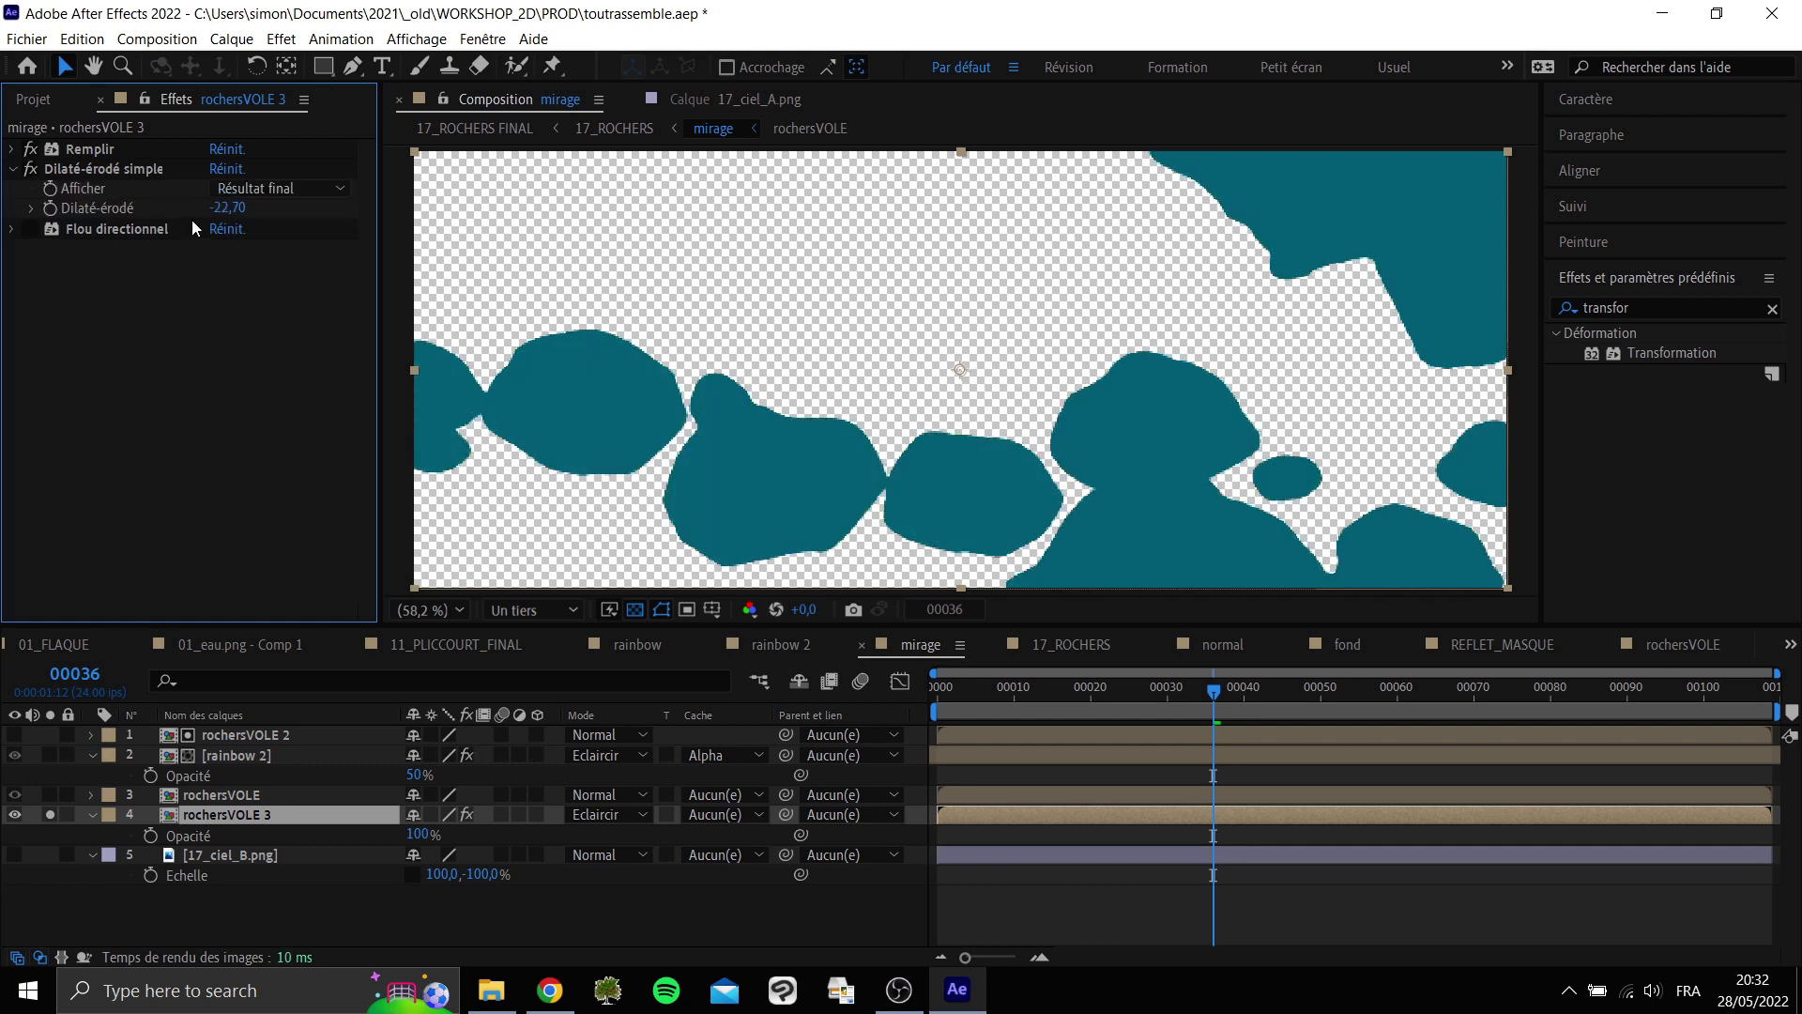
pyautogui.moveTo(197, 209)
pyautogui.mouseDown()
pyautogui.moveTo(228, 261)
pyautogui.moveTo(304, 244)
pyautogui.moveTo(183, 223)
pyautogui.mouseUp()
pyautogui.click(31, 170)
pyautogui.click(31, 170)
pyautogui.click(13, 170)
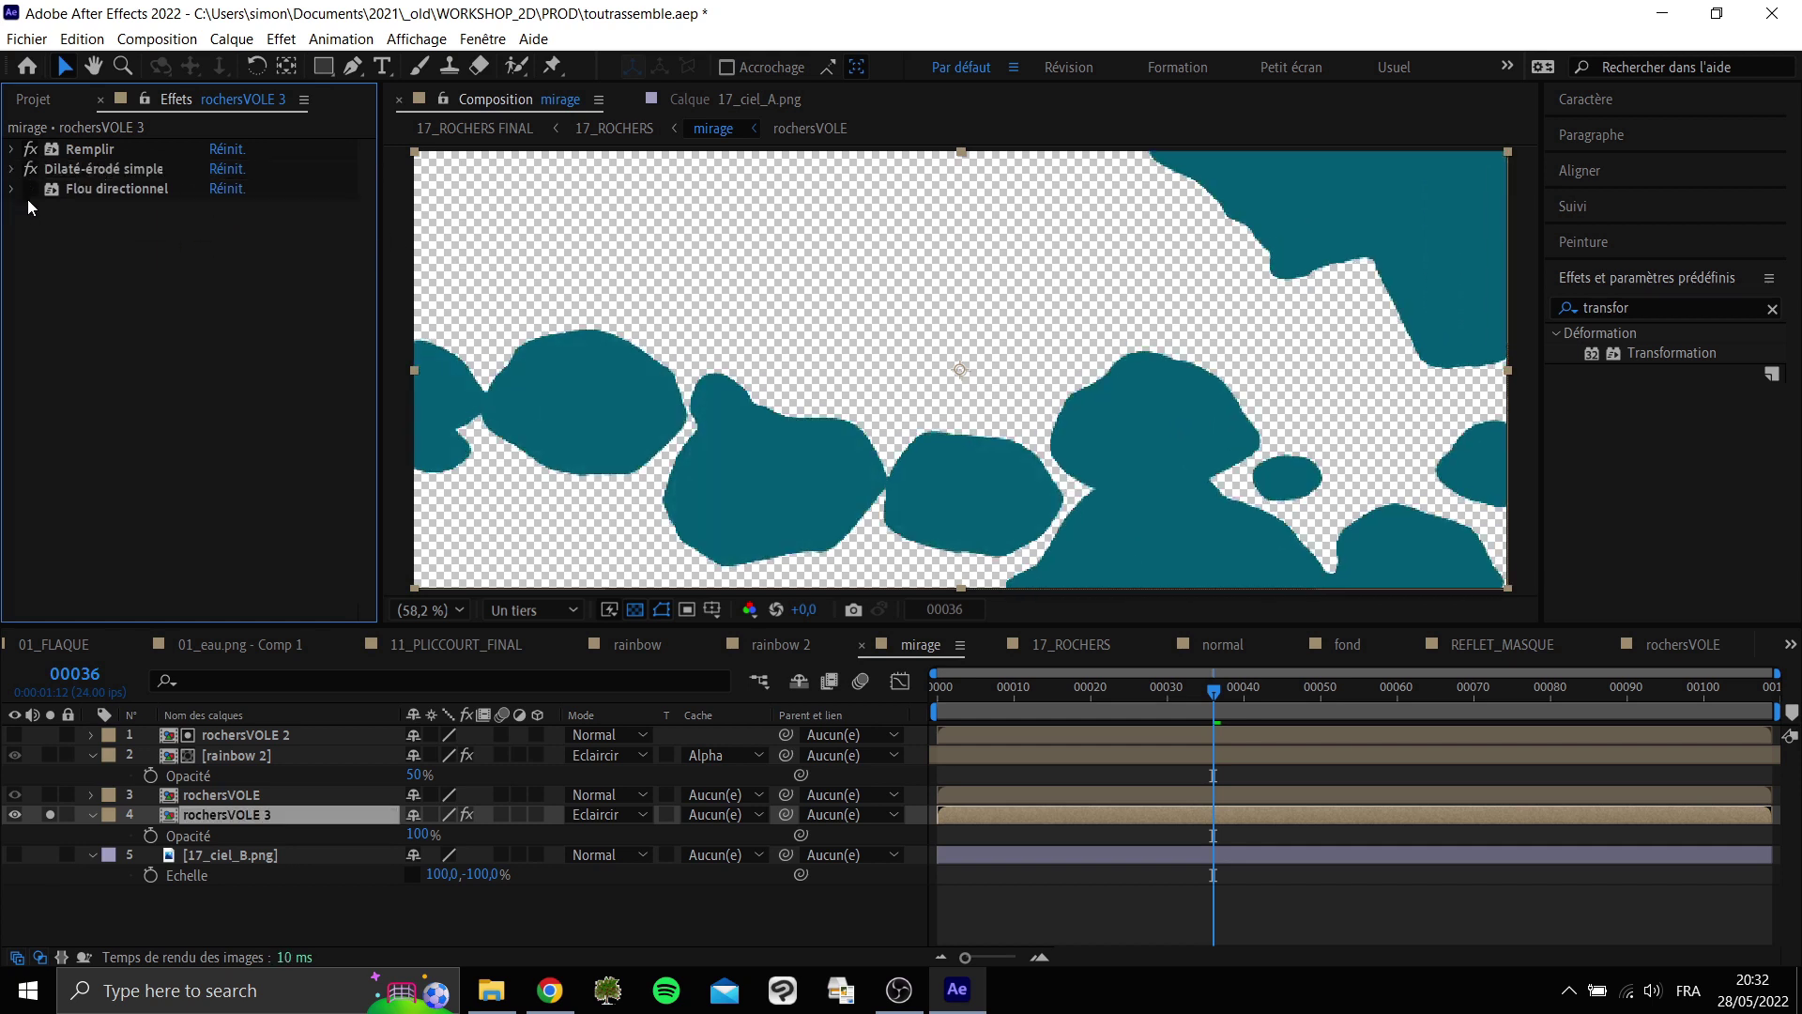
# Re-enable Flou directionnel on rochersVOLE 3, expand its settings, and compare the silhouettes with and without the blur.
pyautogui.click(31, 188)
pyautogui.click(13, 188)
pyautogui.click(31, 189)
pyautogui.click(31, 188)
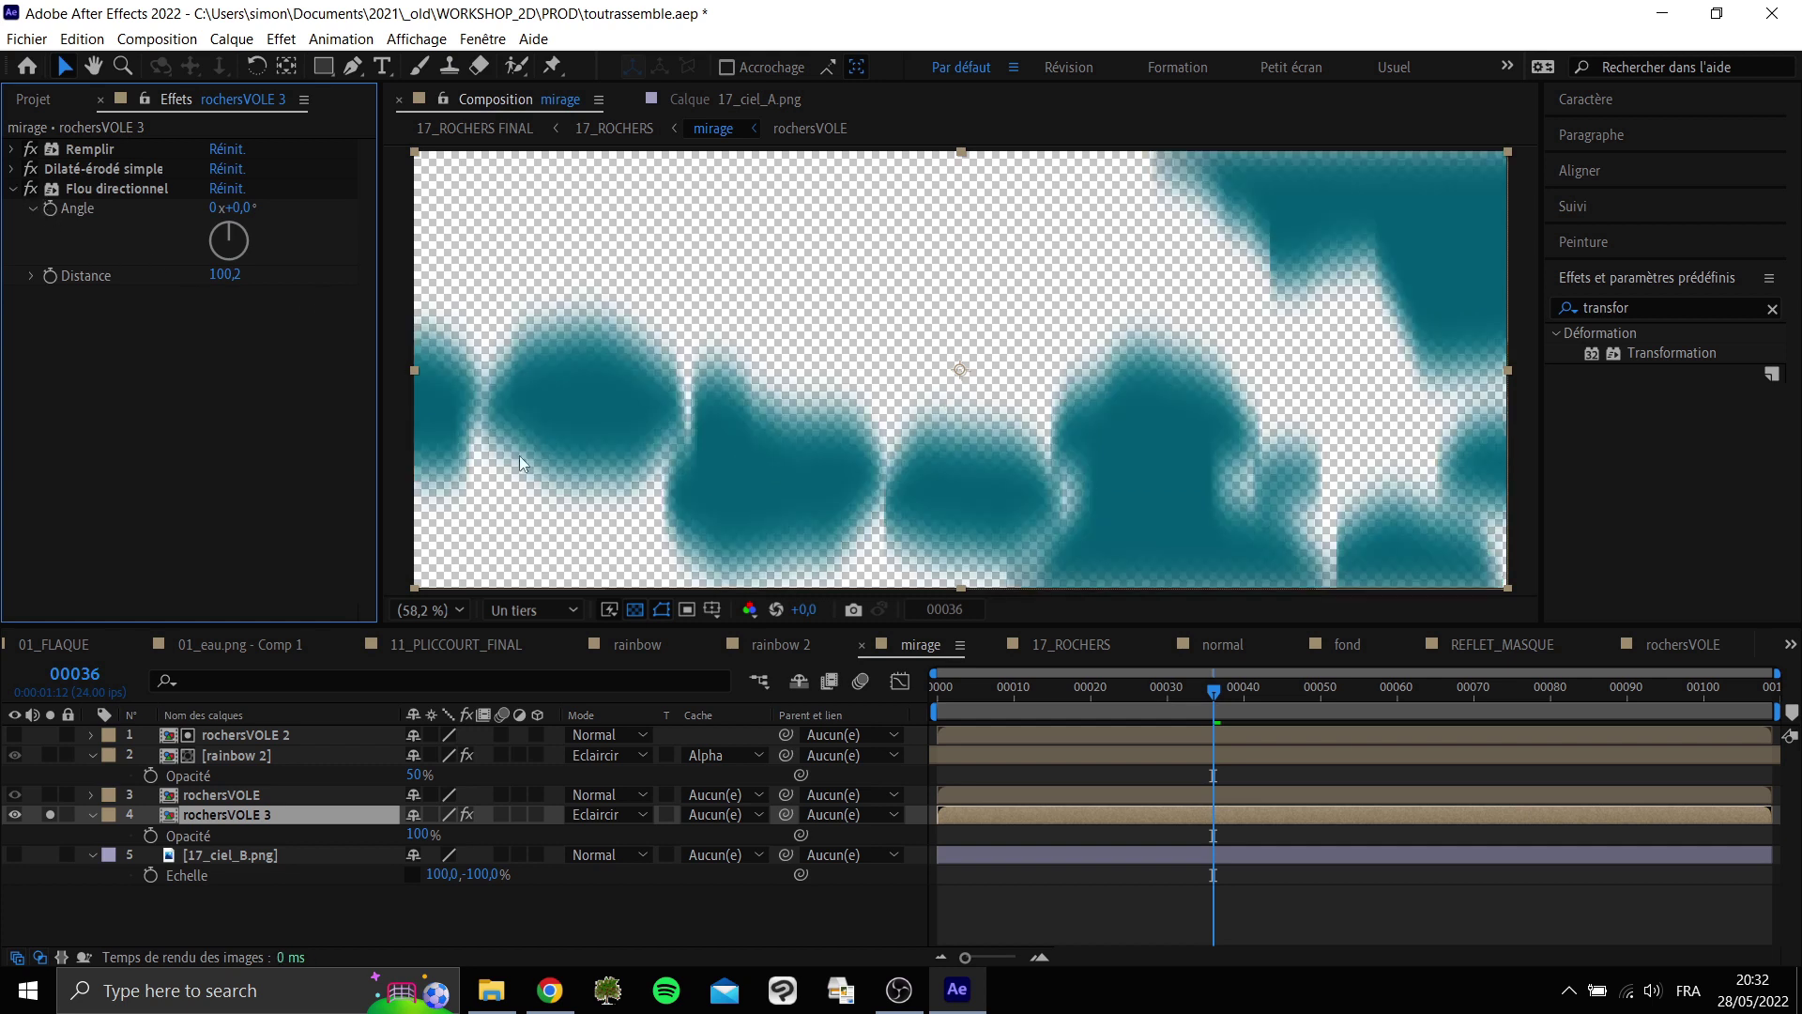
# Scrub and play the soloed rochersVOLE 3 layer to preview its blurred teal shapes, stopping at frame 7.
pyautogui.moveTo(1187, 701); pyautogui.dragTo(999, 728)
pyautogui.press('space')
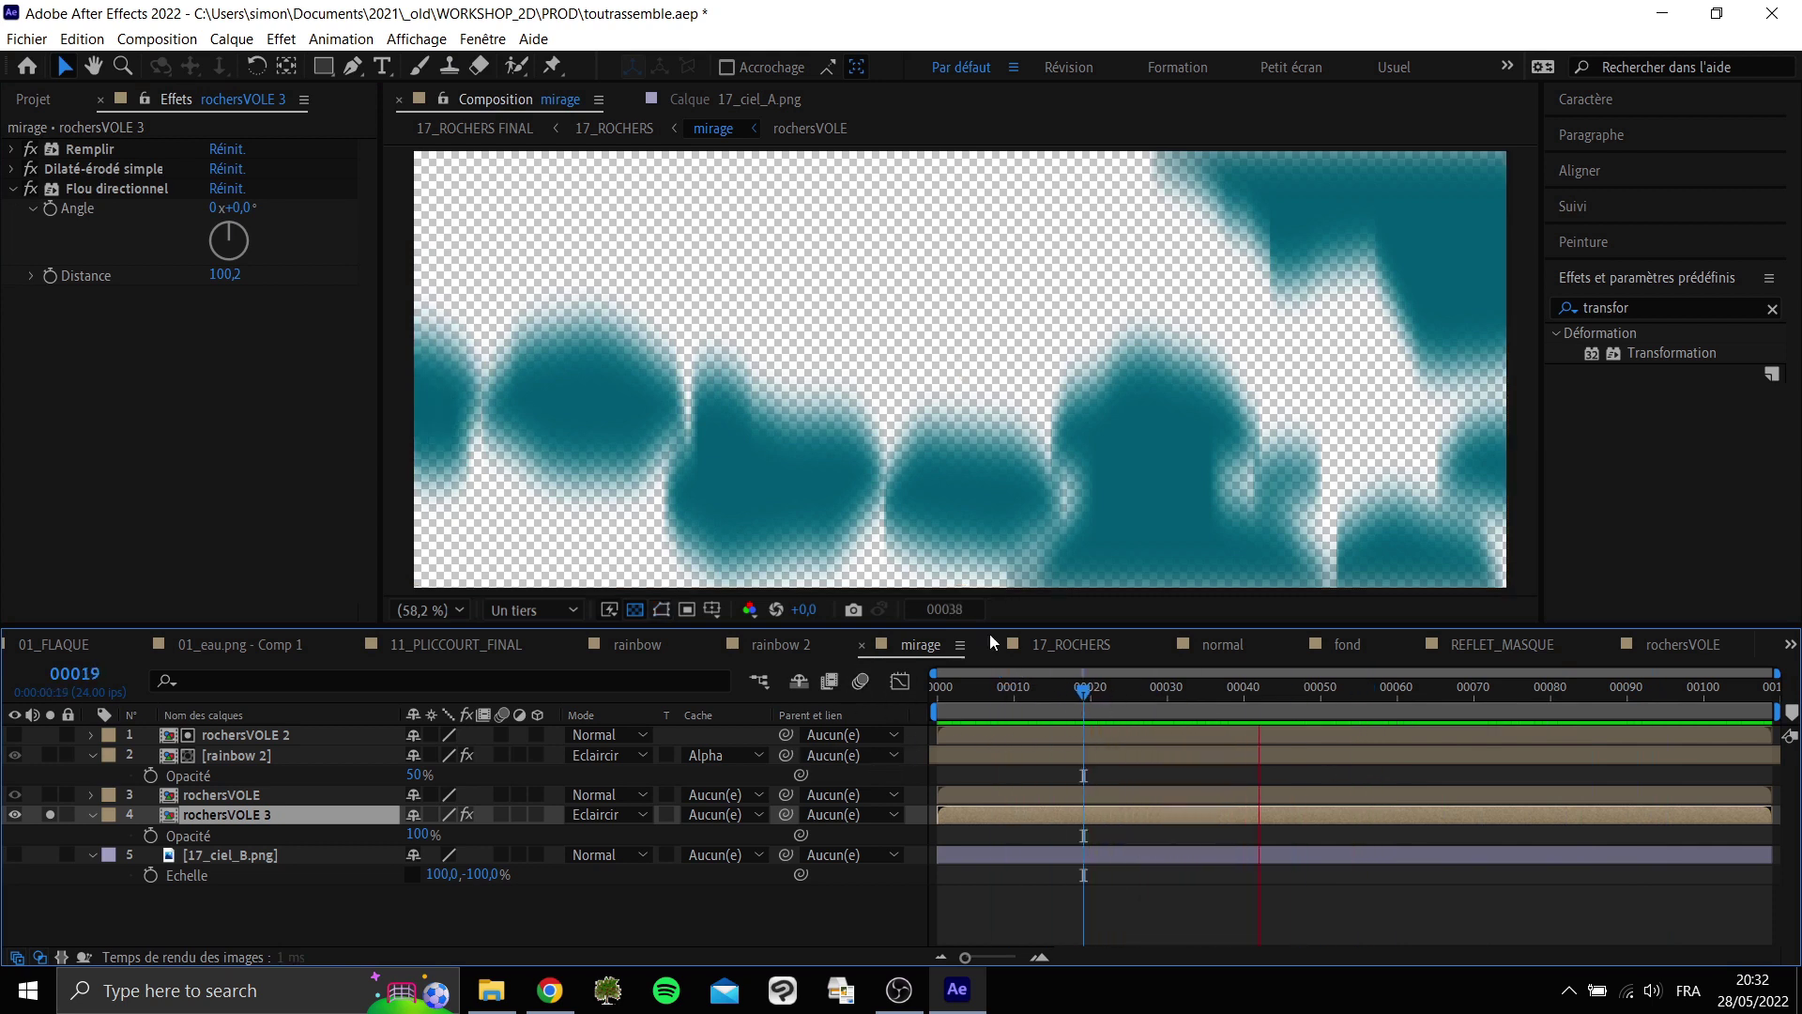
pyautogui.press('space')
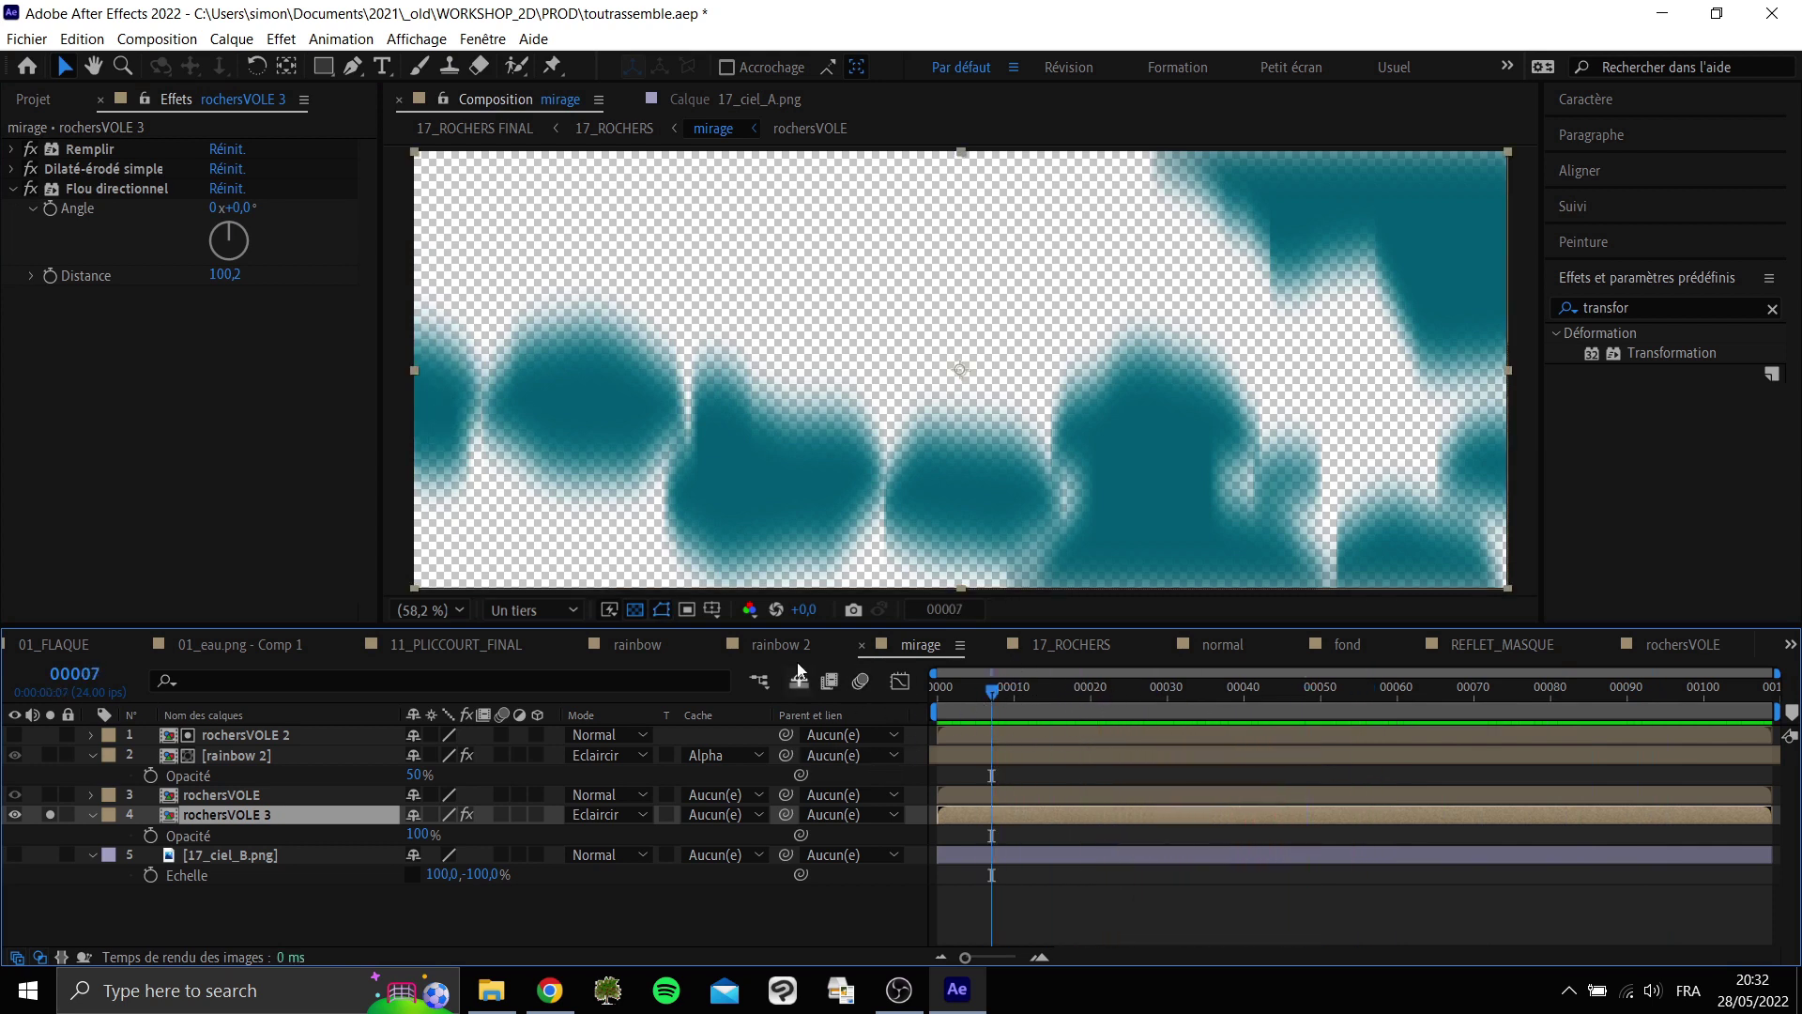
# Unsolo rochersVOLE 3, turn off the transparency grid, and preview the mirage rocks with and without the teal halo.
pyautogui.click(50, 814)
pyautogui.press('space')
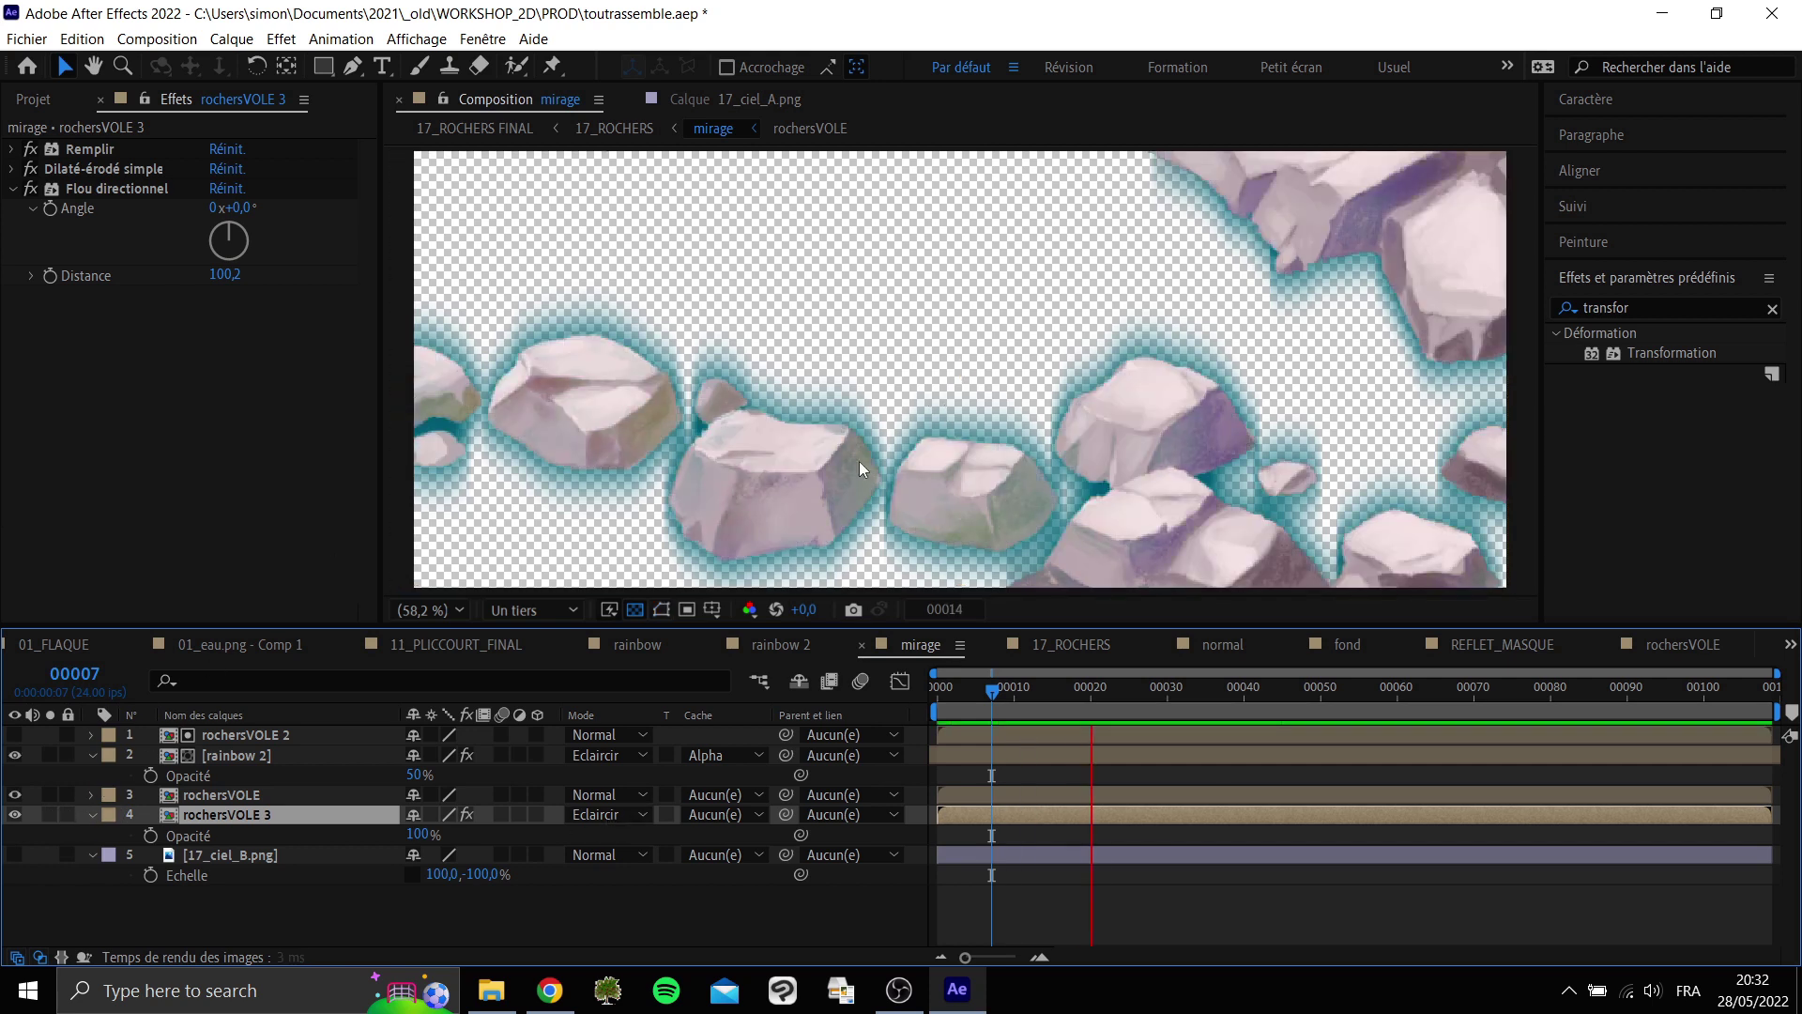
pyautogui.click(636, 610)
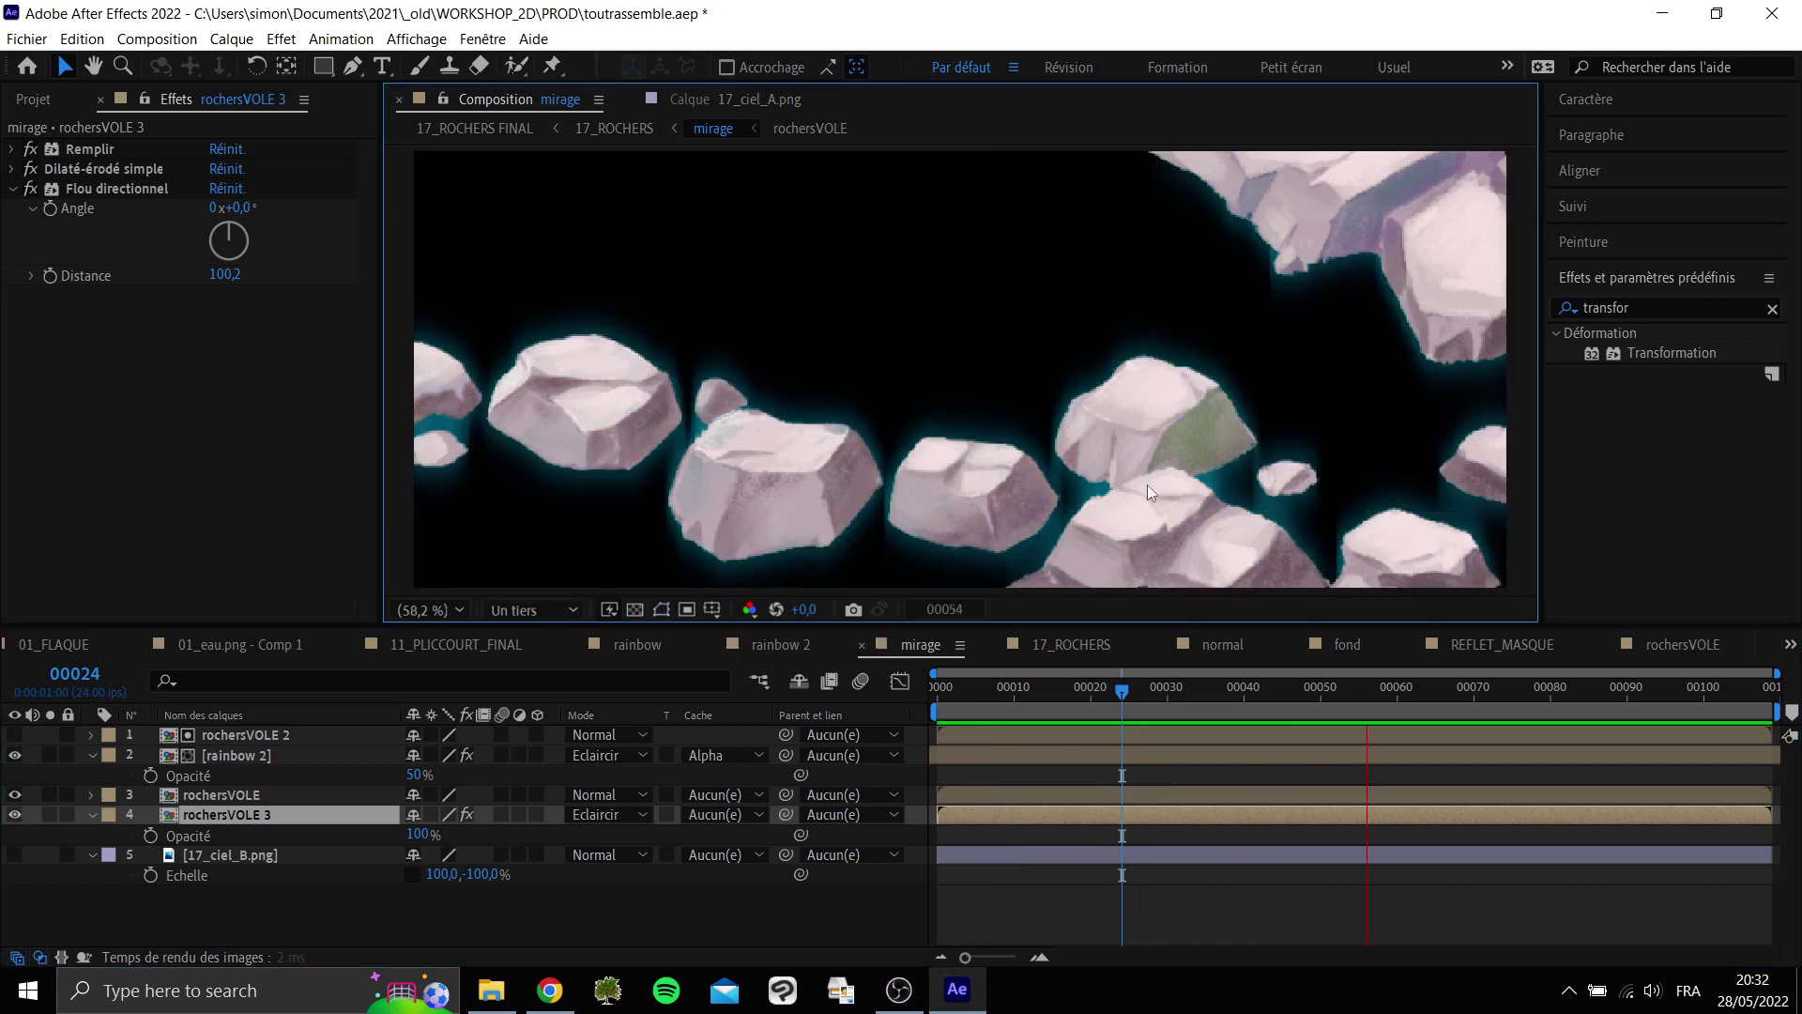
pyautogui.click(15, 815)
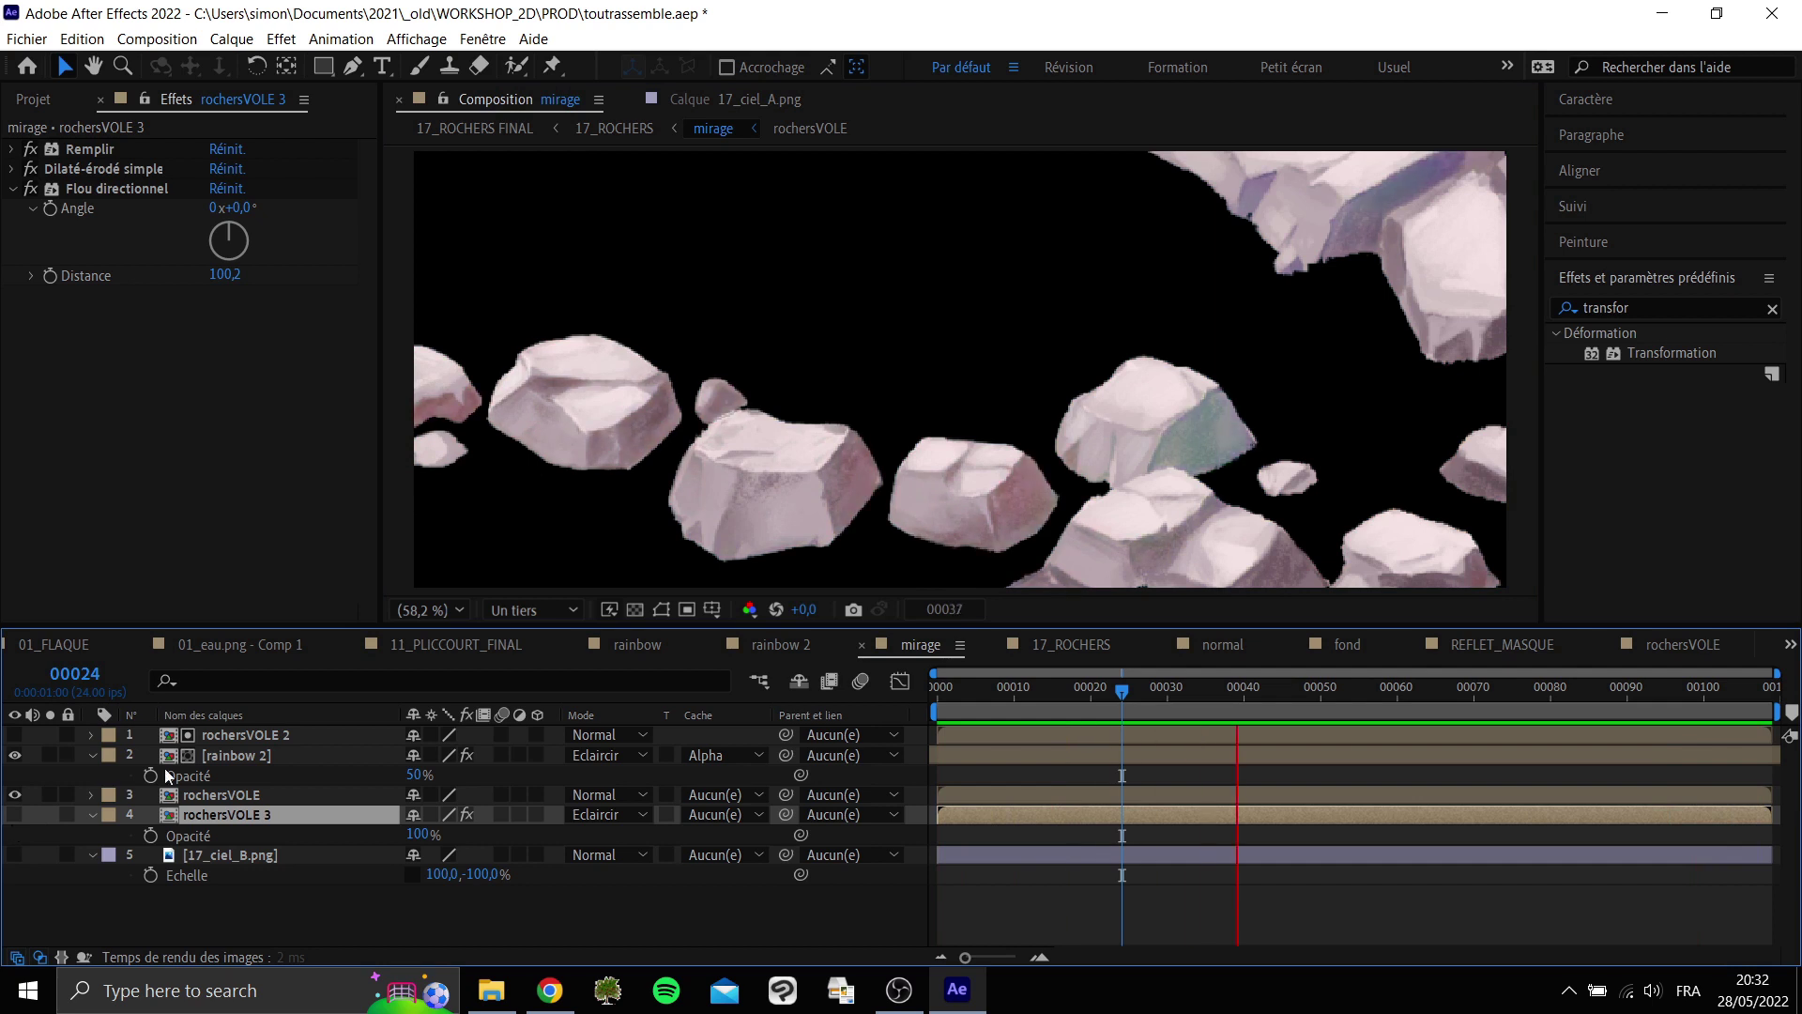
pyautogui.click(16, 813)
# Set rochersVOLE 3's Opacité to 50% and play the mirage composition to preview the softer halo.
pyautogui.click(418, 833)
pyautogui.write('50')
pyautogui.press('Return')
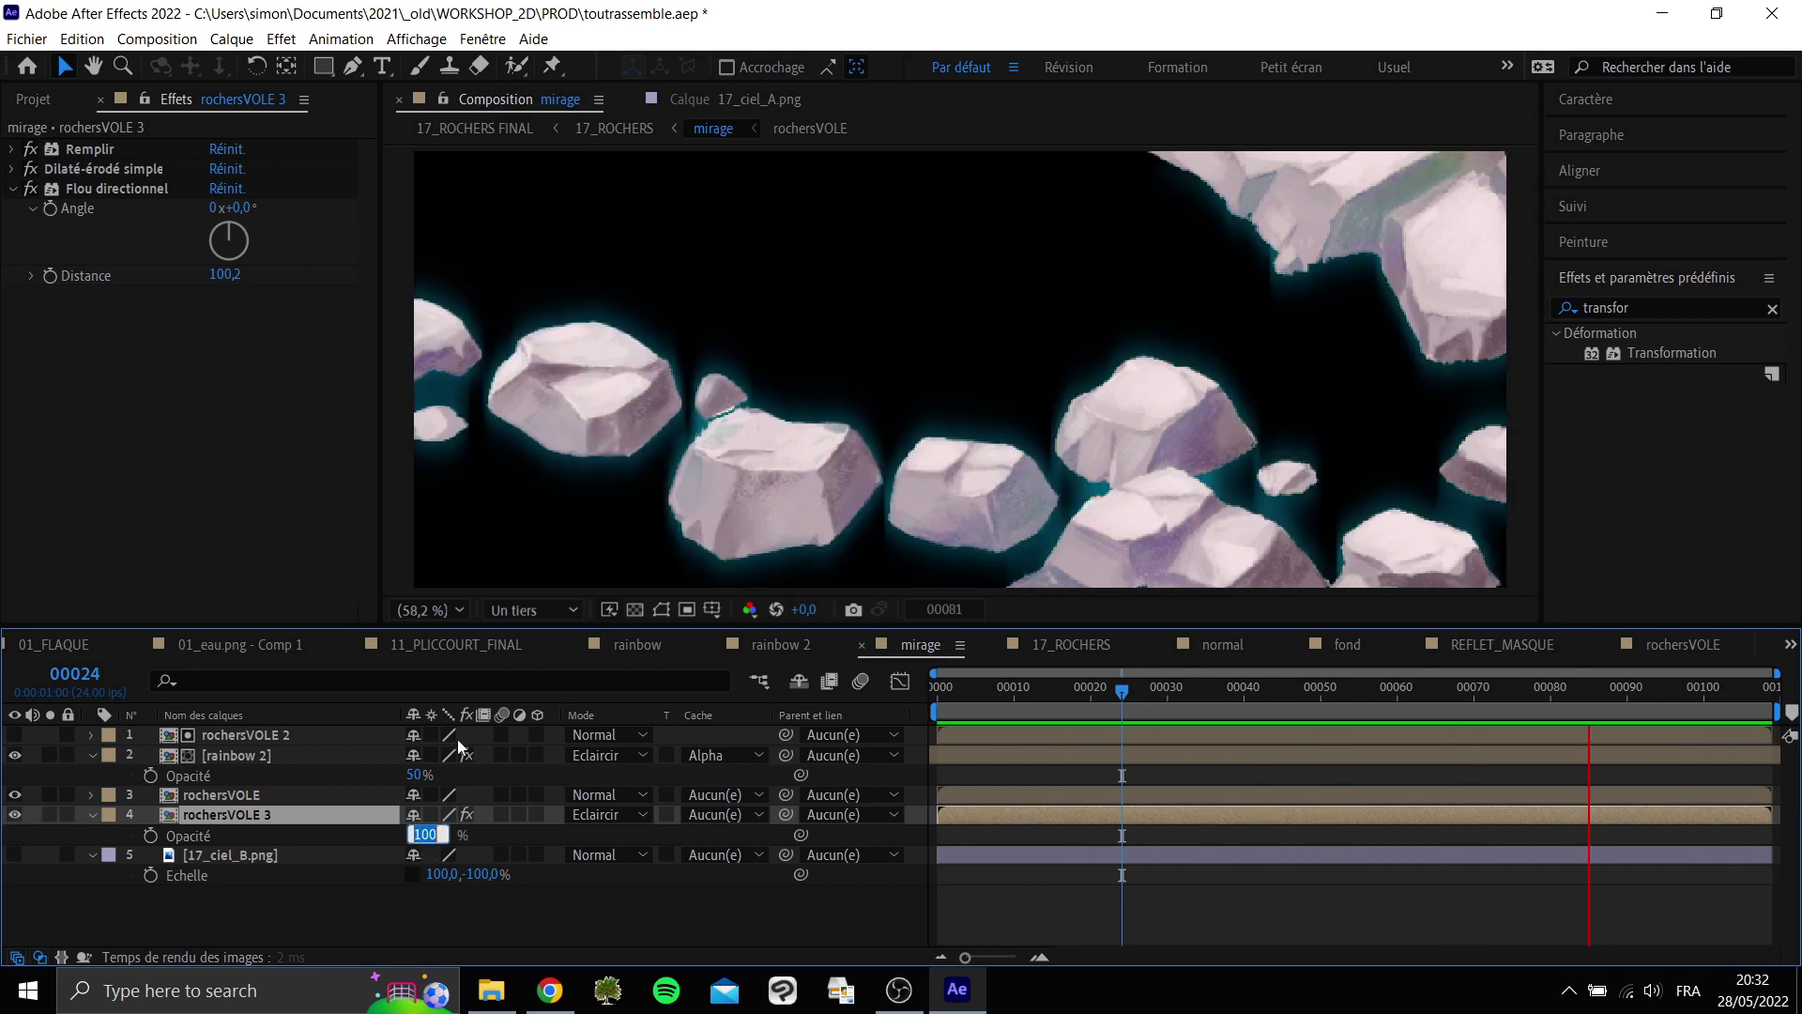
pyautogui.press('space')
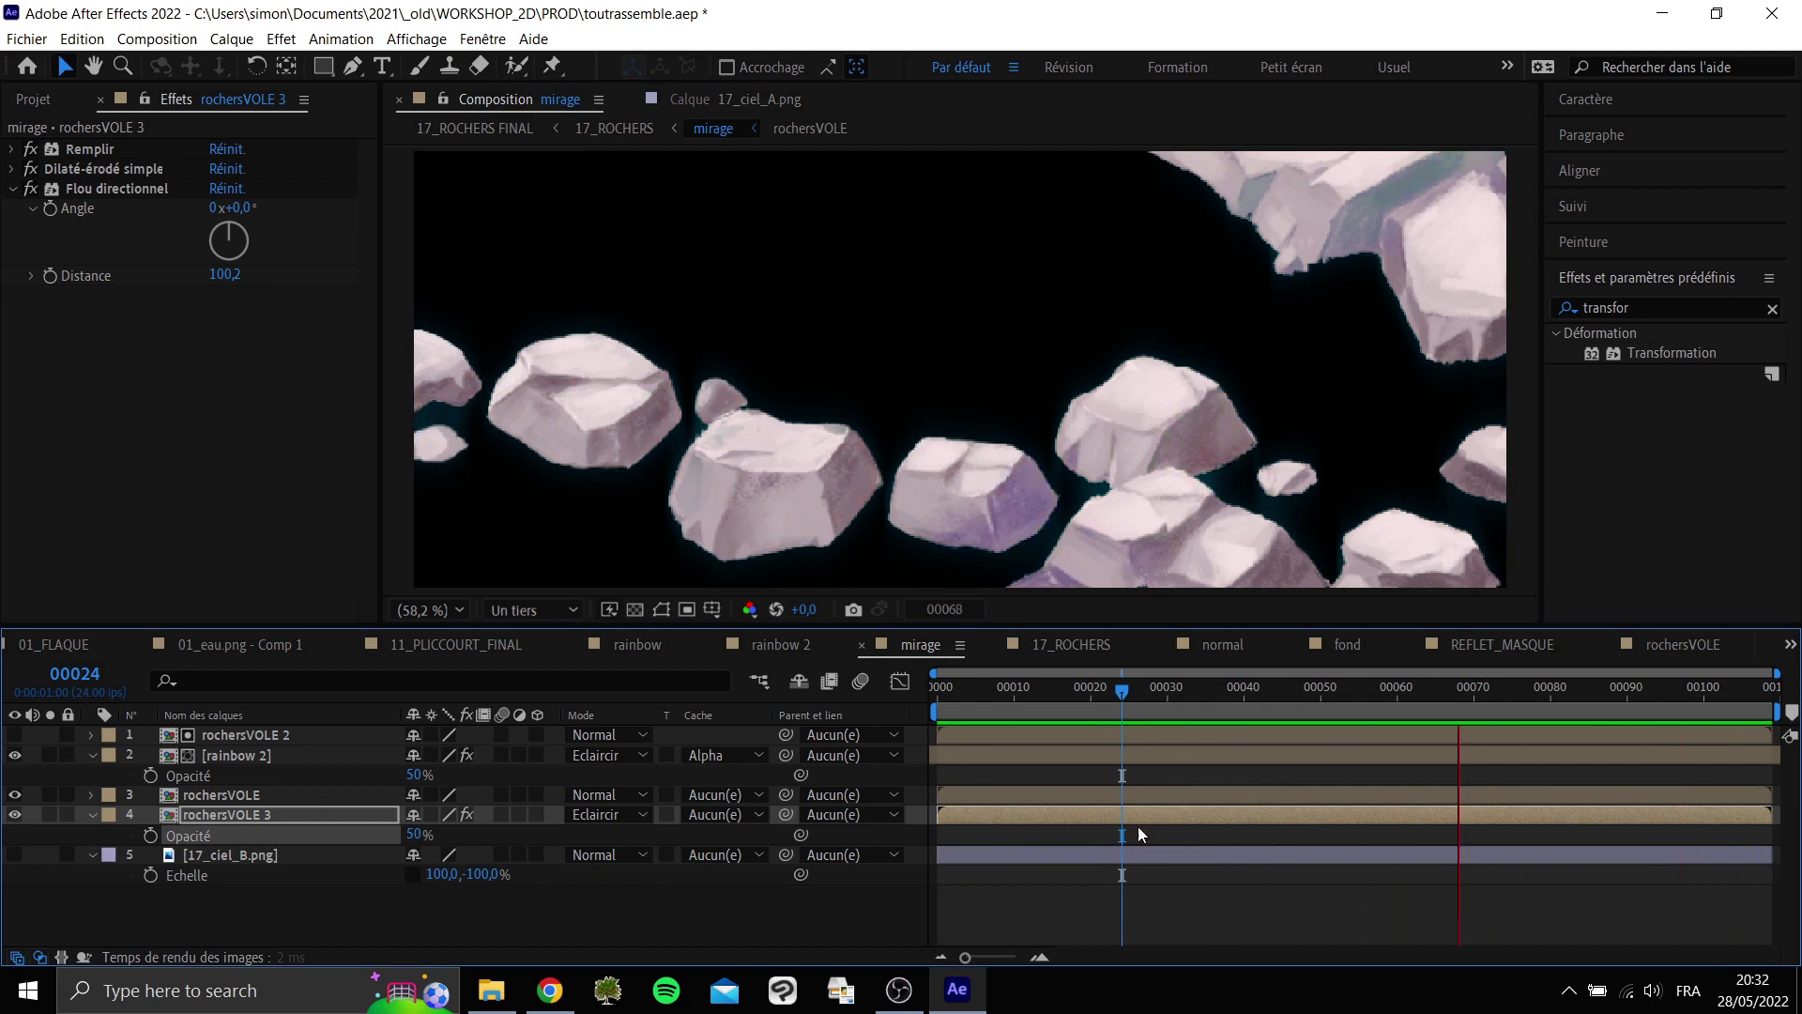
pyautogui.press('space')
# Check frame 70 of the parent composition 17_ROCHERS and return to the mirage composition.
pyautogui.press('Tab')
pyautogui.click(1046, 901)
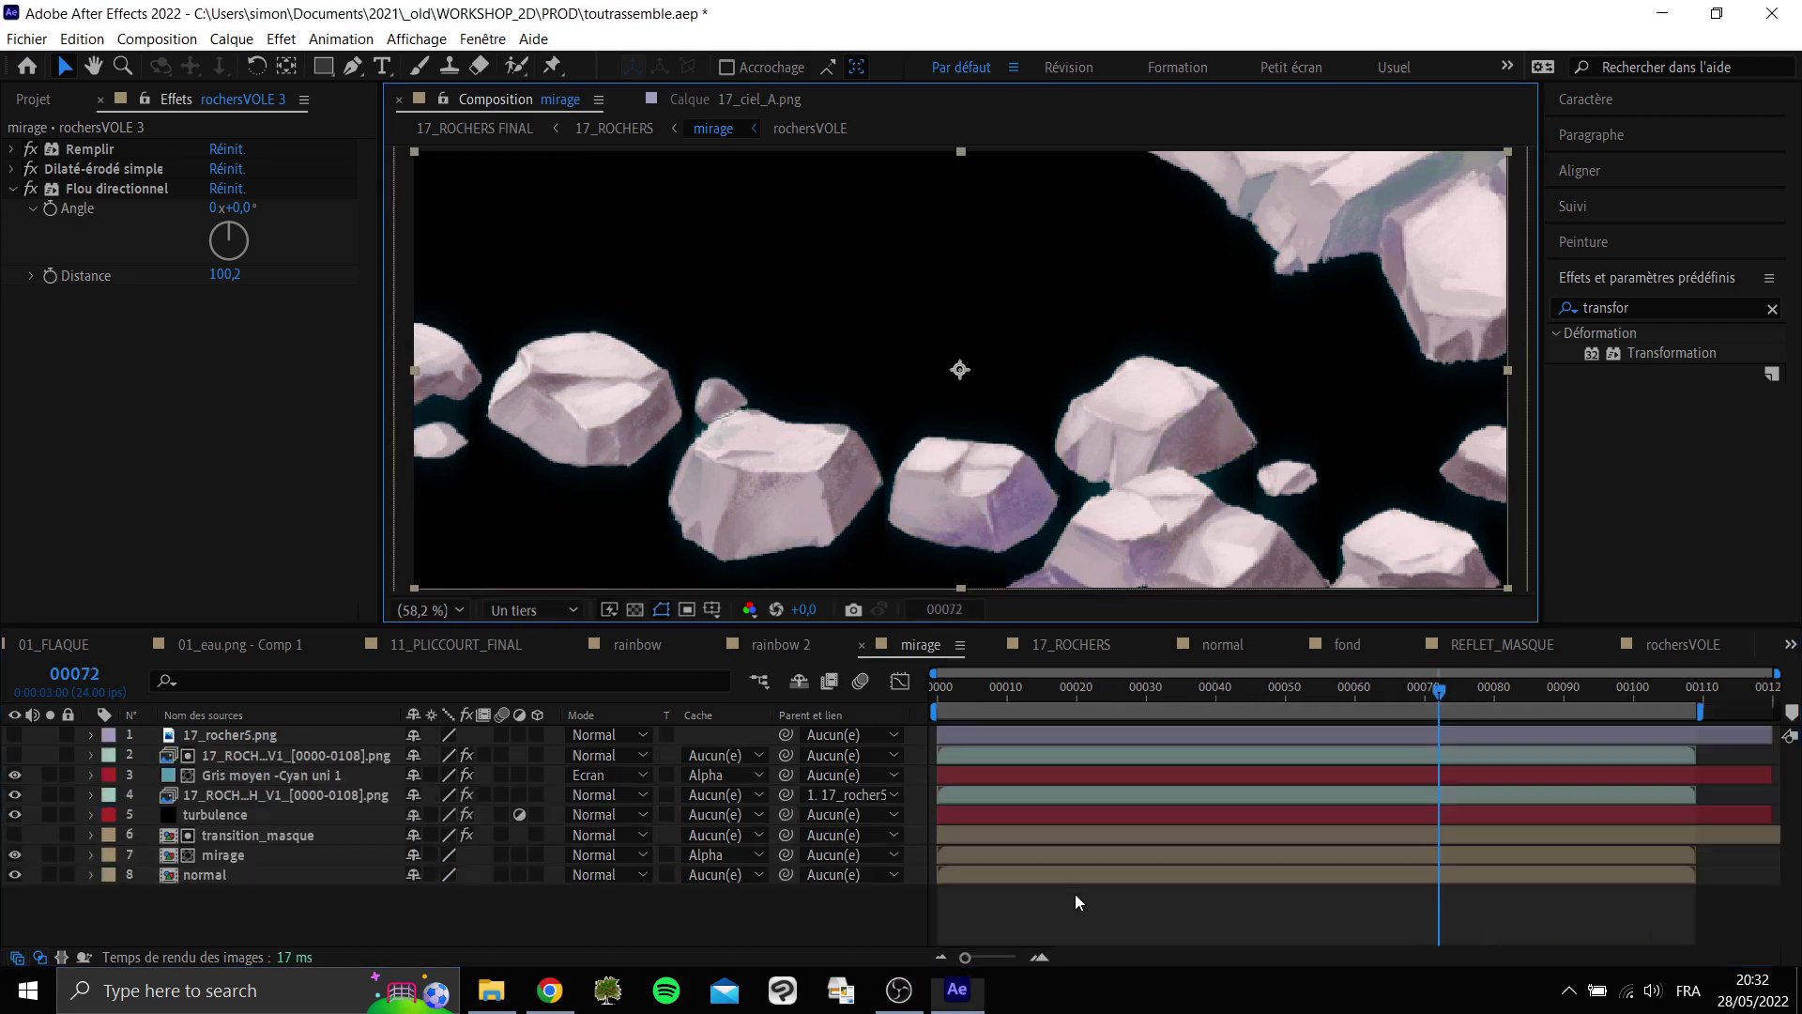
pyautogui.moveTo(1440, 691)
pyautogui.mouseDown()
pyautogui.moveTo(1040, 694)
pyautogui.moveTo(1584, 690)
pyautogui.moveTo(1428, 701)
pyautogui.mouseUp()
pyautogui.press('Tab')
pyautogui.click(1624, 727)
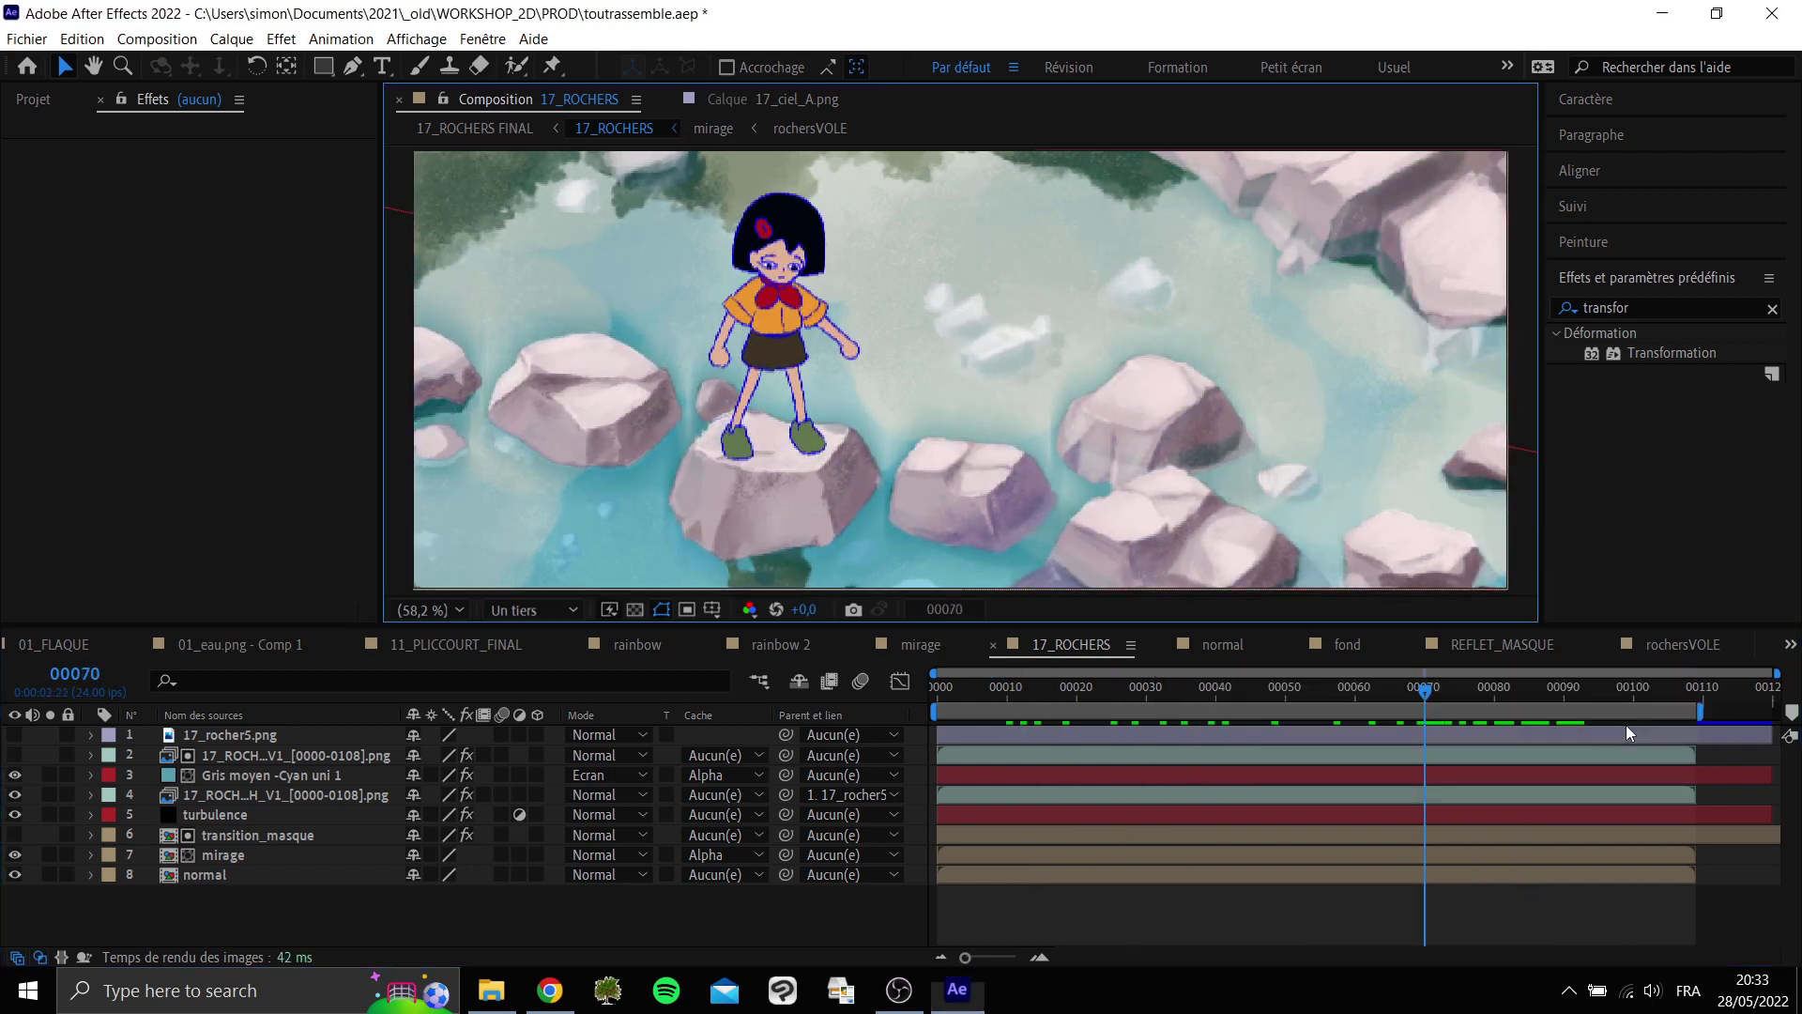
# Make the 17_ciel_B.png layer visible in mirage and scrub through the composition over its dark blue sky.
pyautogui.click(15, 861)
pyautogui.click(17, 854)
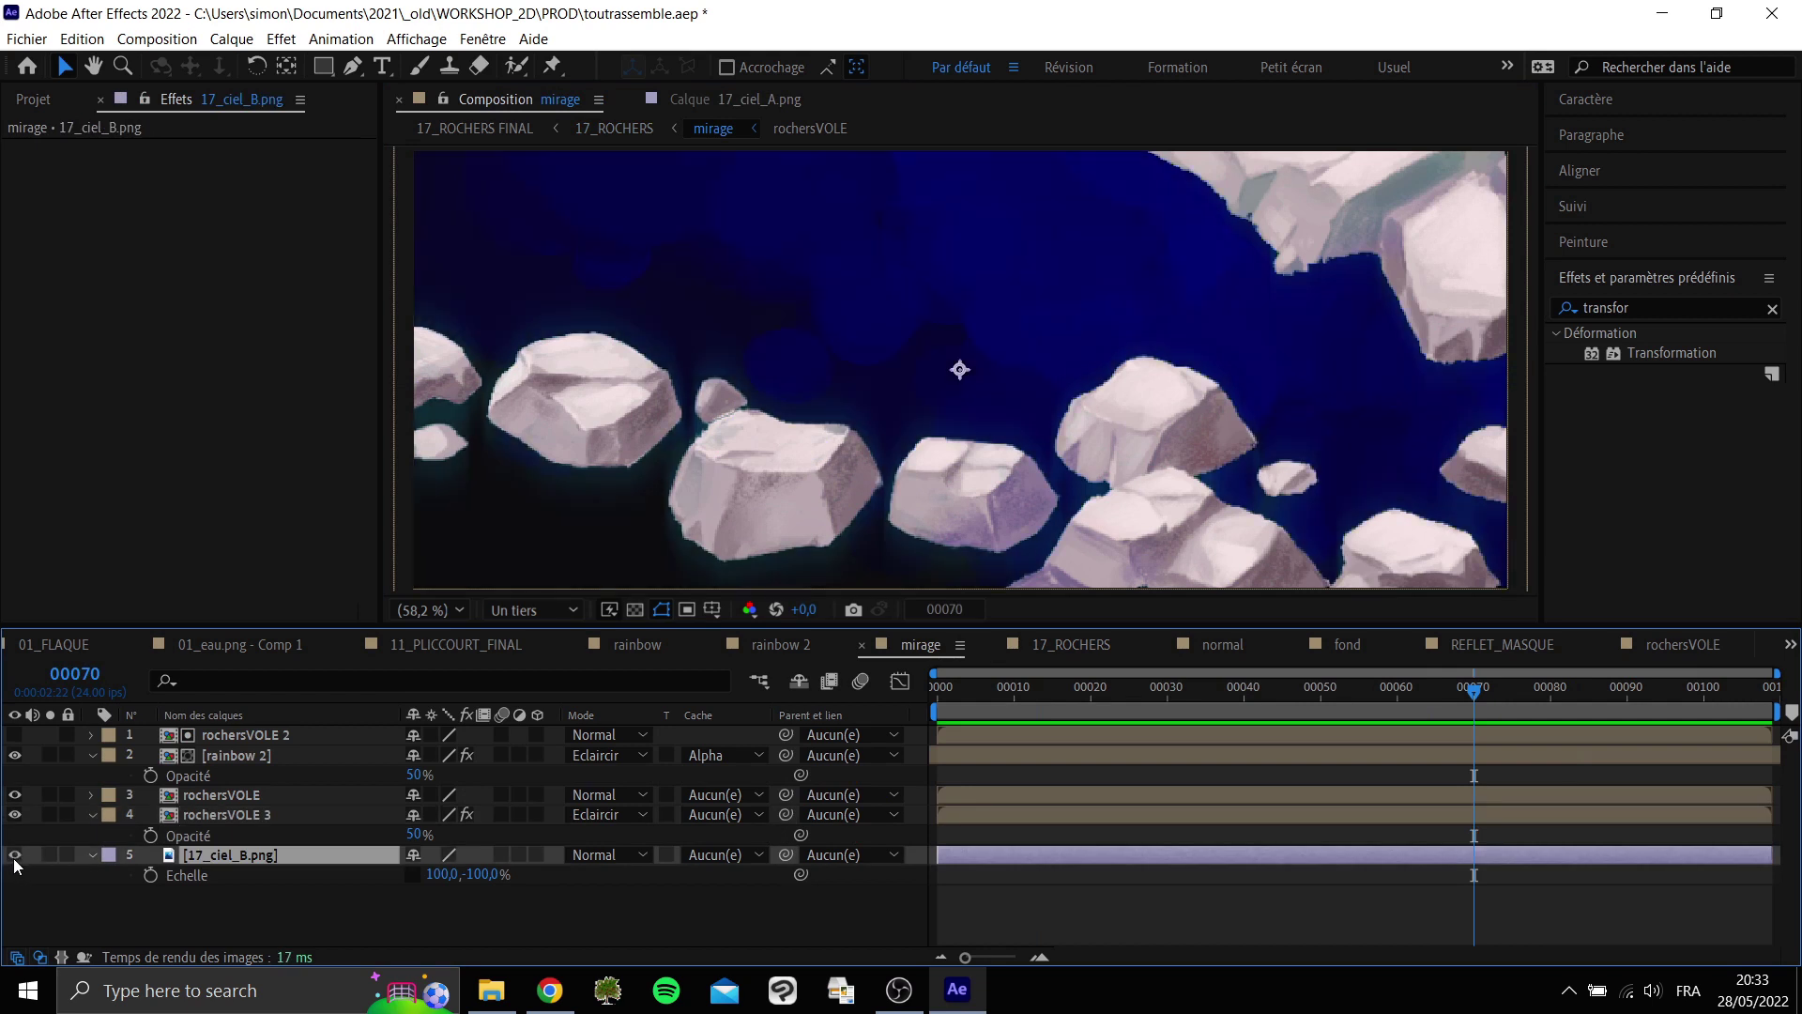
pyautogui.click(1202, 892)
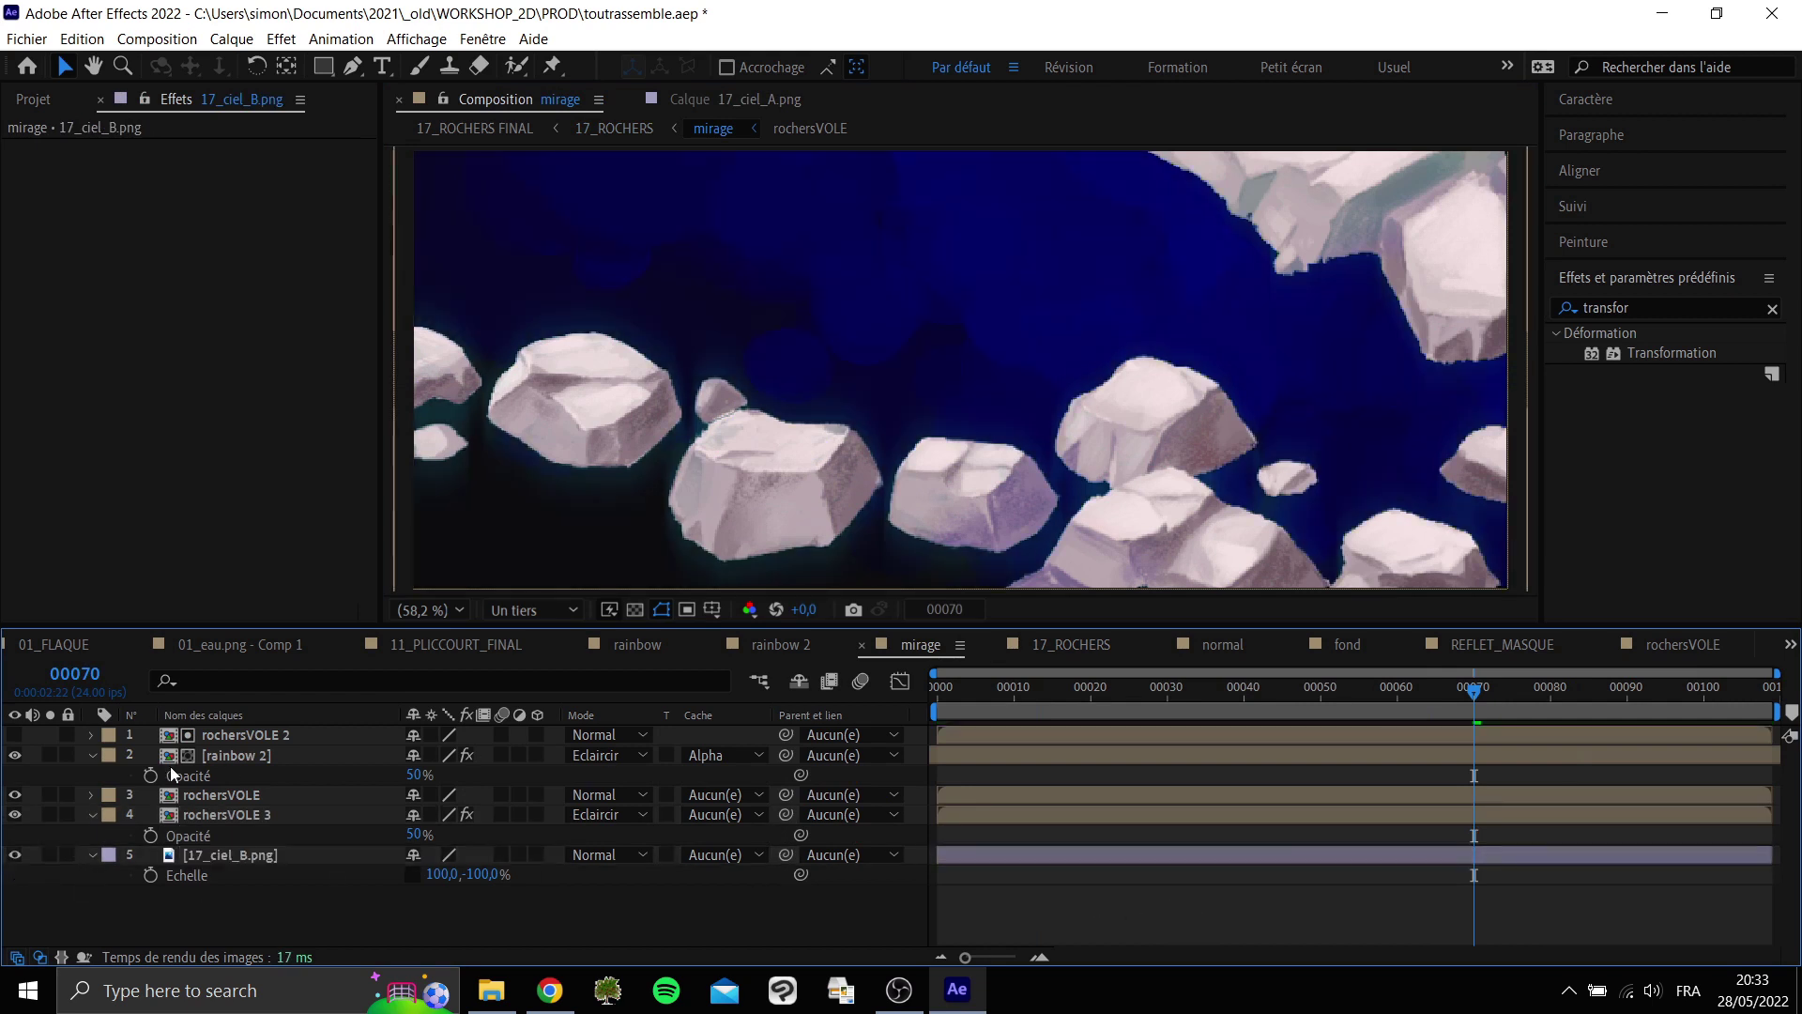
pyautogui.moveTo(1535, 694); pyautogui.dragTo(1306, 695)
pyautogui.click(1624, 674)
# Go up to 17_ROCHERS, open the normal composition, and scrub it to frame 19.
pyautogui.press('Tab')
pyautogui.click(1422, 727)
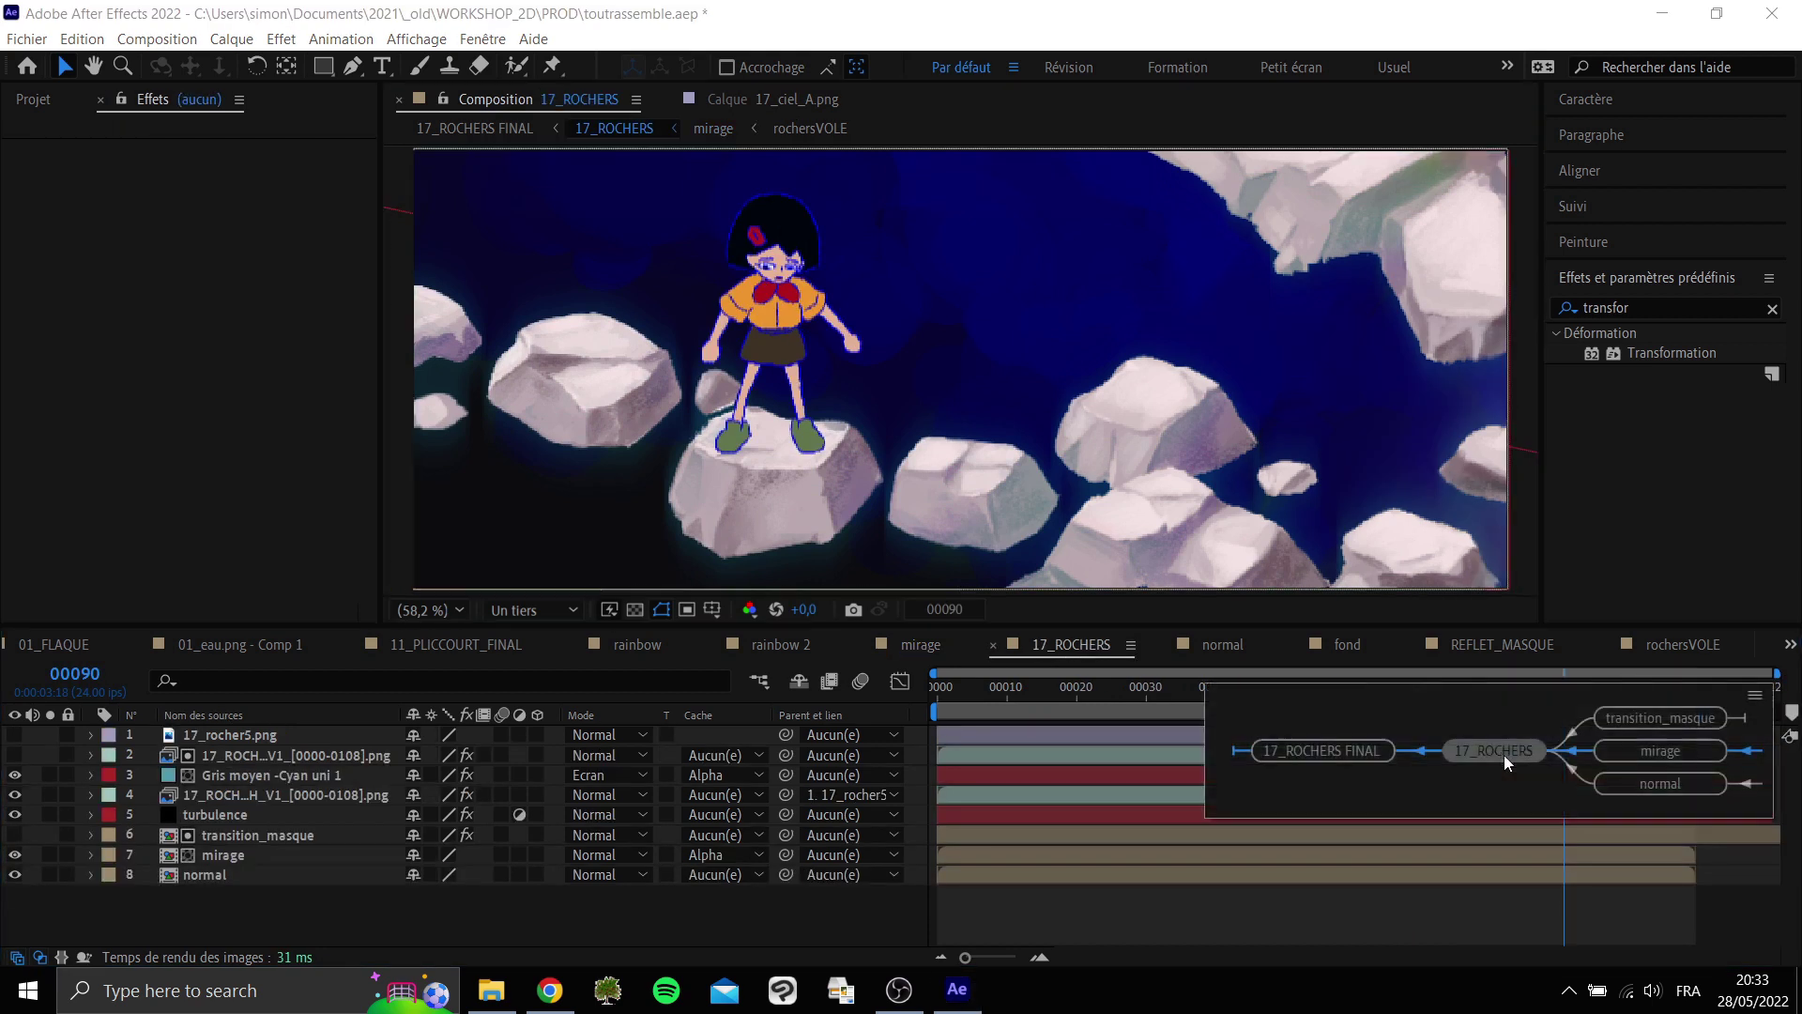
pyautogui.click(1633, 784)
pyautogui.moveTo(1575, 677); pyautogui.dragTo(1084, 699)
# Return to 17_ROCHERS and play the shot from its first frame to preview the normal-to-mirage transition.
pyautogui.press('Tab')
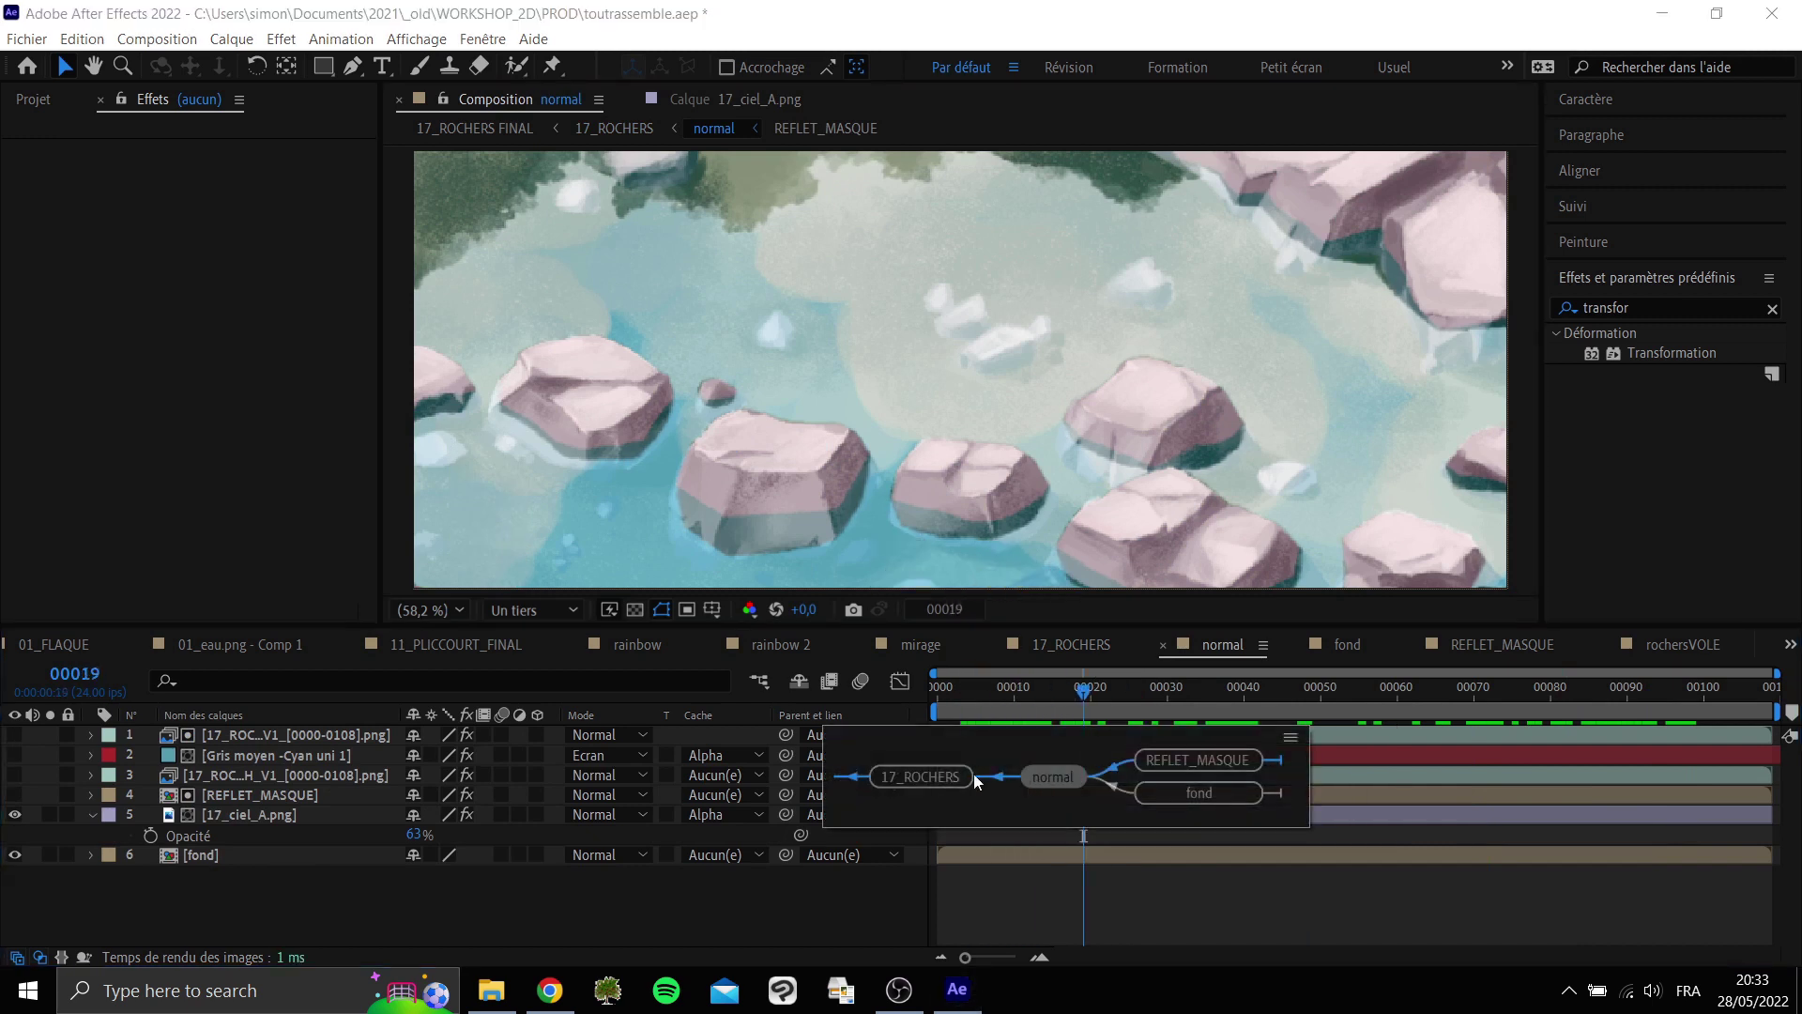
pyautogui.click(1005, 774)
pyautogui.moveTo(1098, 691); pyautogui.dragTo(966, 699)
pyautogui.click(937, 710)
pyautogui.press('space')
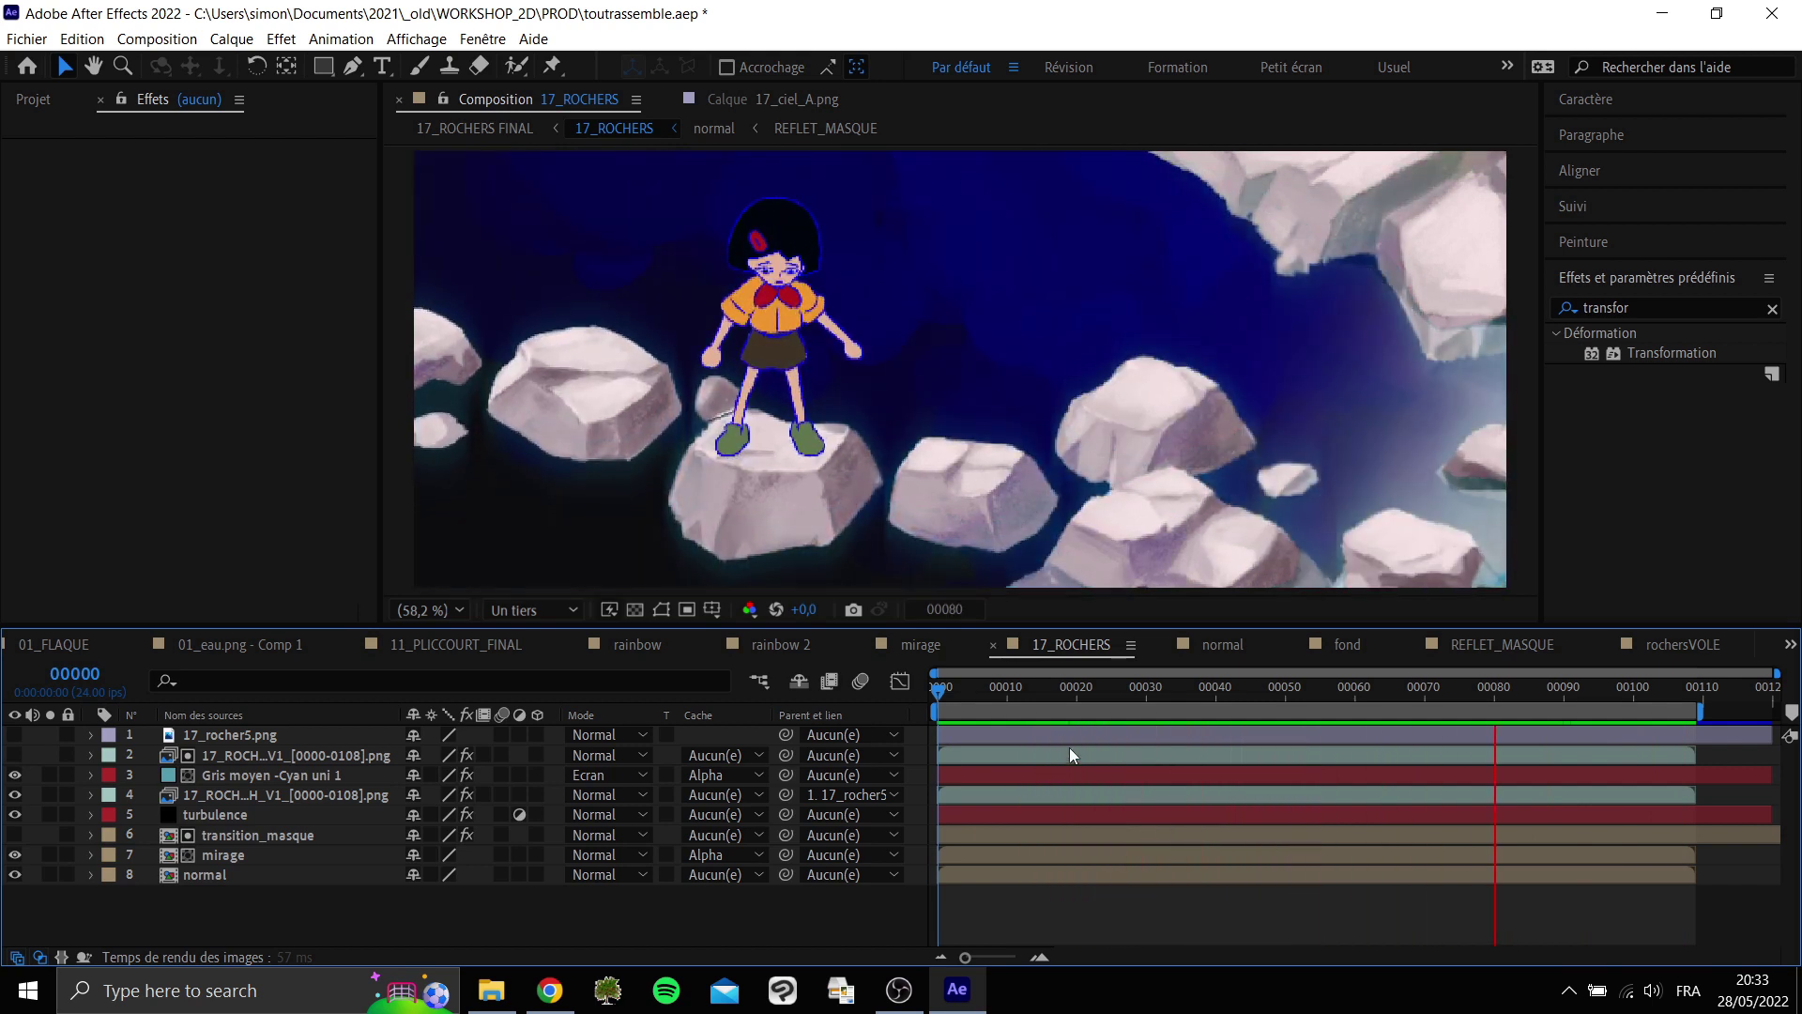
pyautogui.press('space')
# Scrub through the transition in 17_ROCHERS from frame 44 and return to the first frame.
pyautogui.rightClick(1304, 774)
pyautogui.press('Escape')
pyautogui.click(1244, 689)
pyautogui.press('Tab')
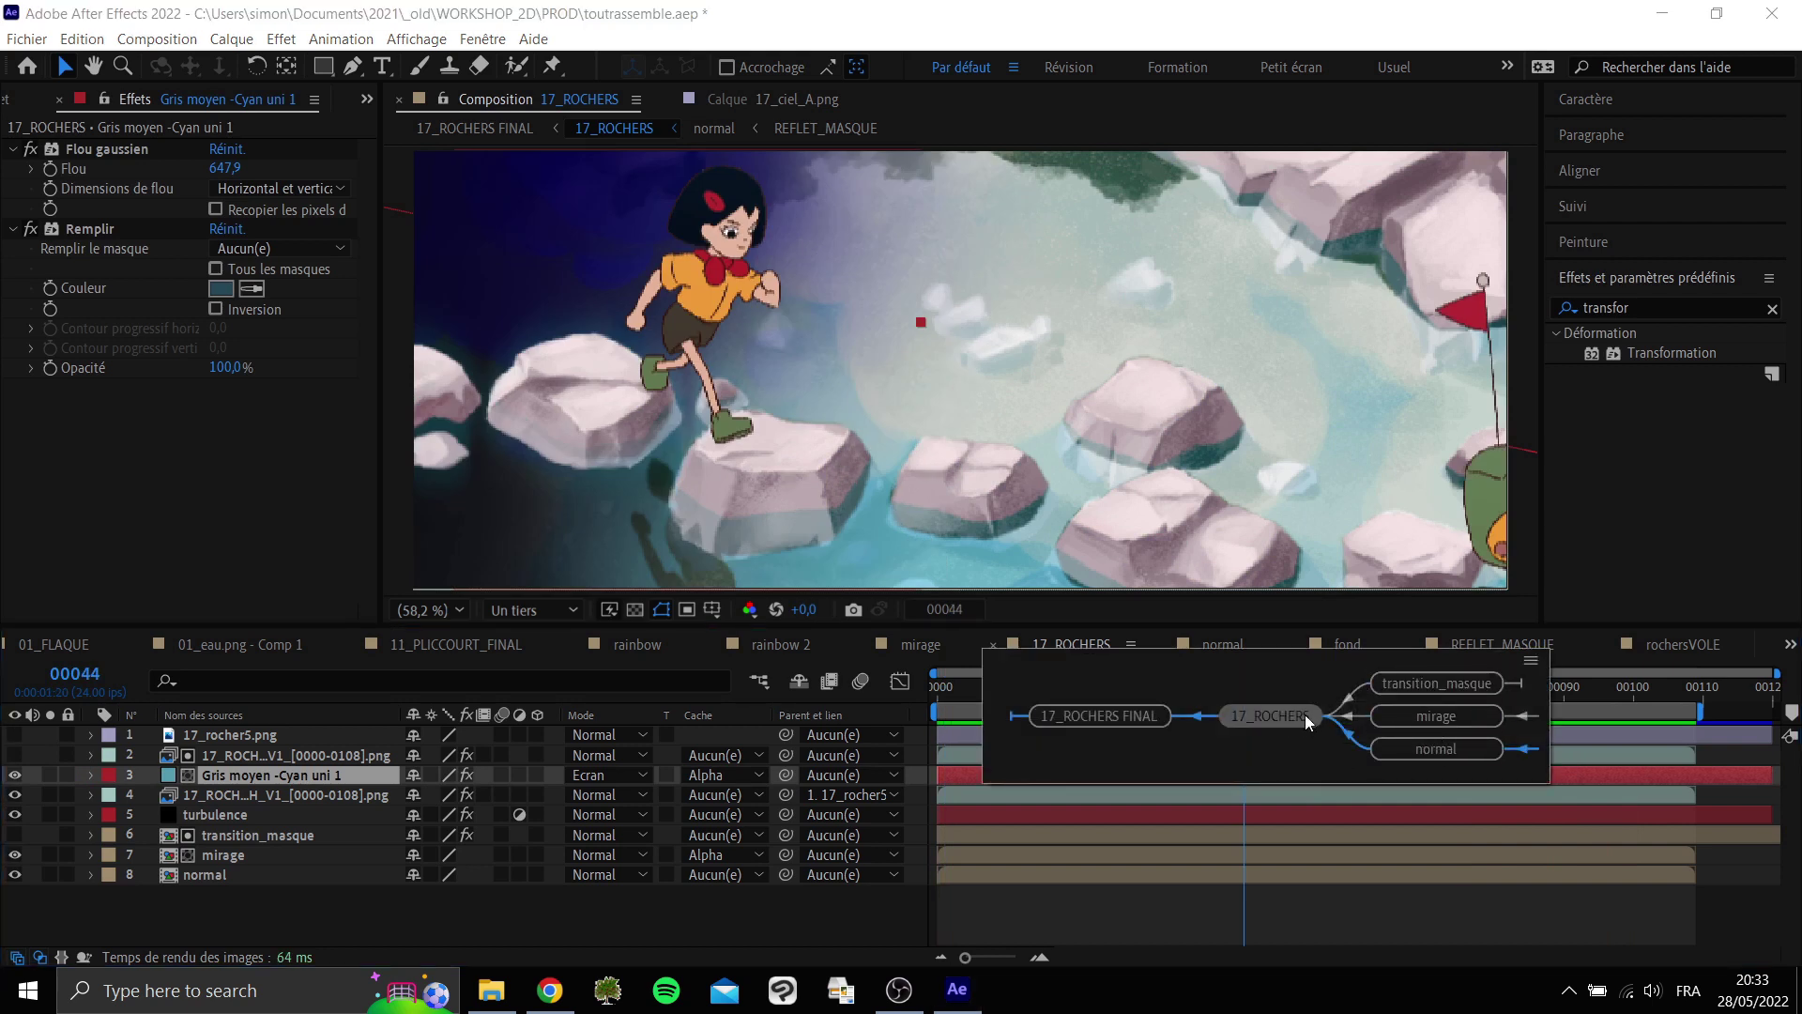
pyautogui.click(1270, 689)
pyautogui.moveTo(1259, 688); pyautogui.dragTo(1436, 678)
pyautogui.press('Home')
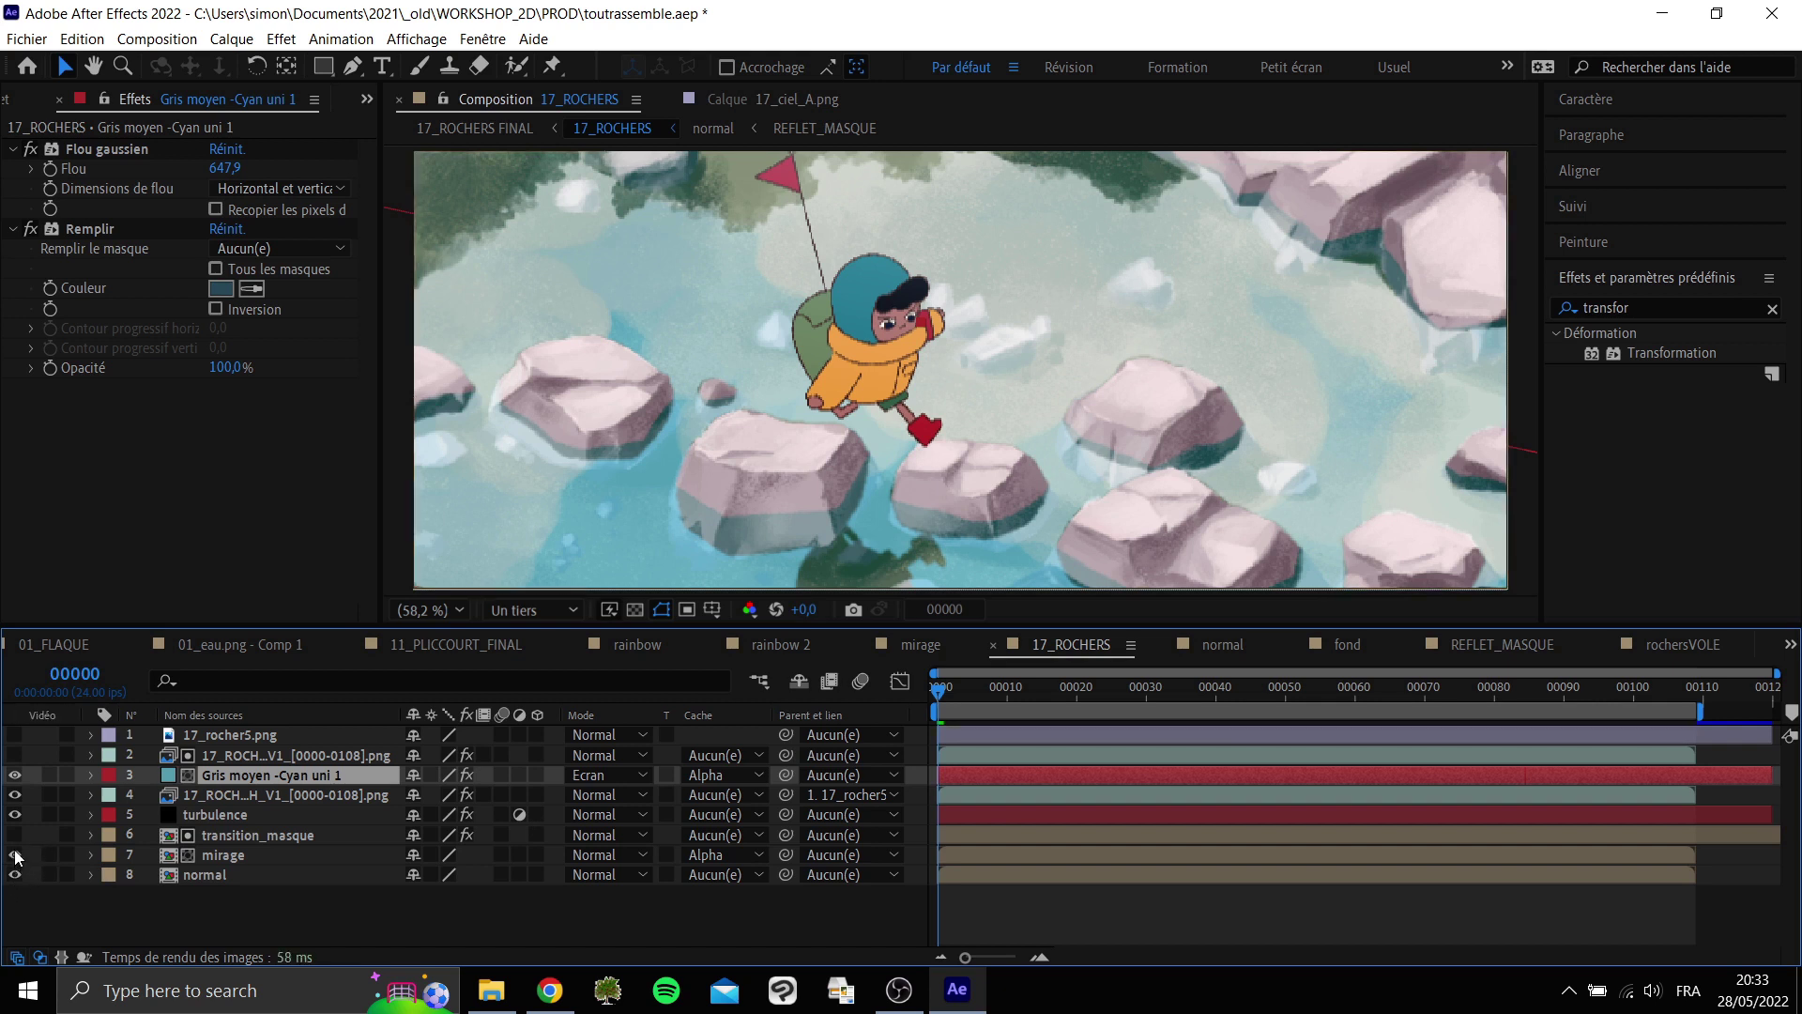
# Hide normal, turbulence, the character sequence and Gris moyen -Cyan uni 1, leaving mirage visible, and display the transparency grid.
pyautogui.click(15, 854)
pyautogui.click(15, 874)
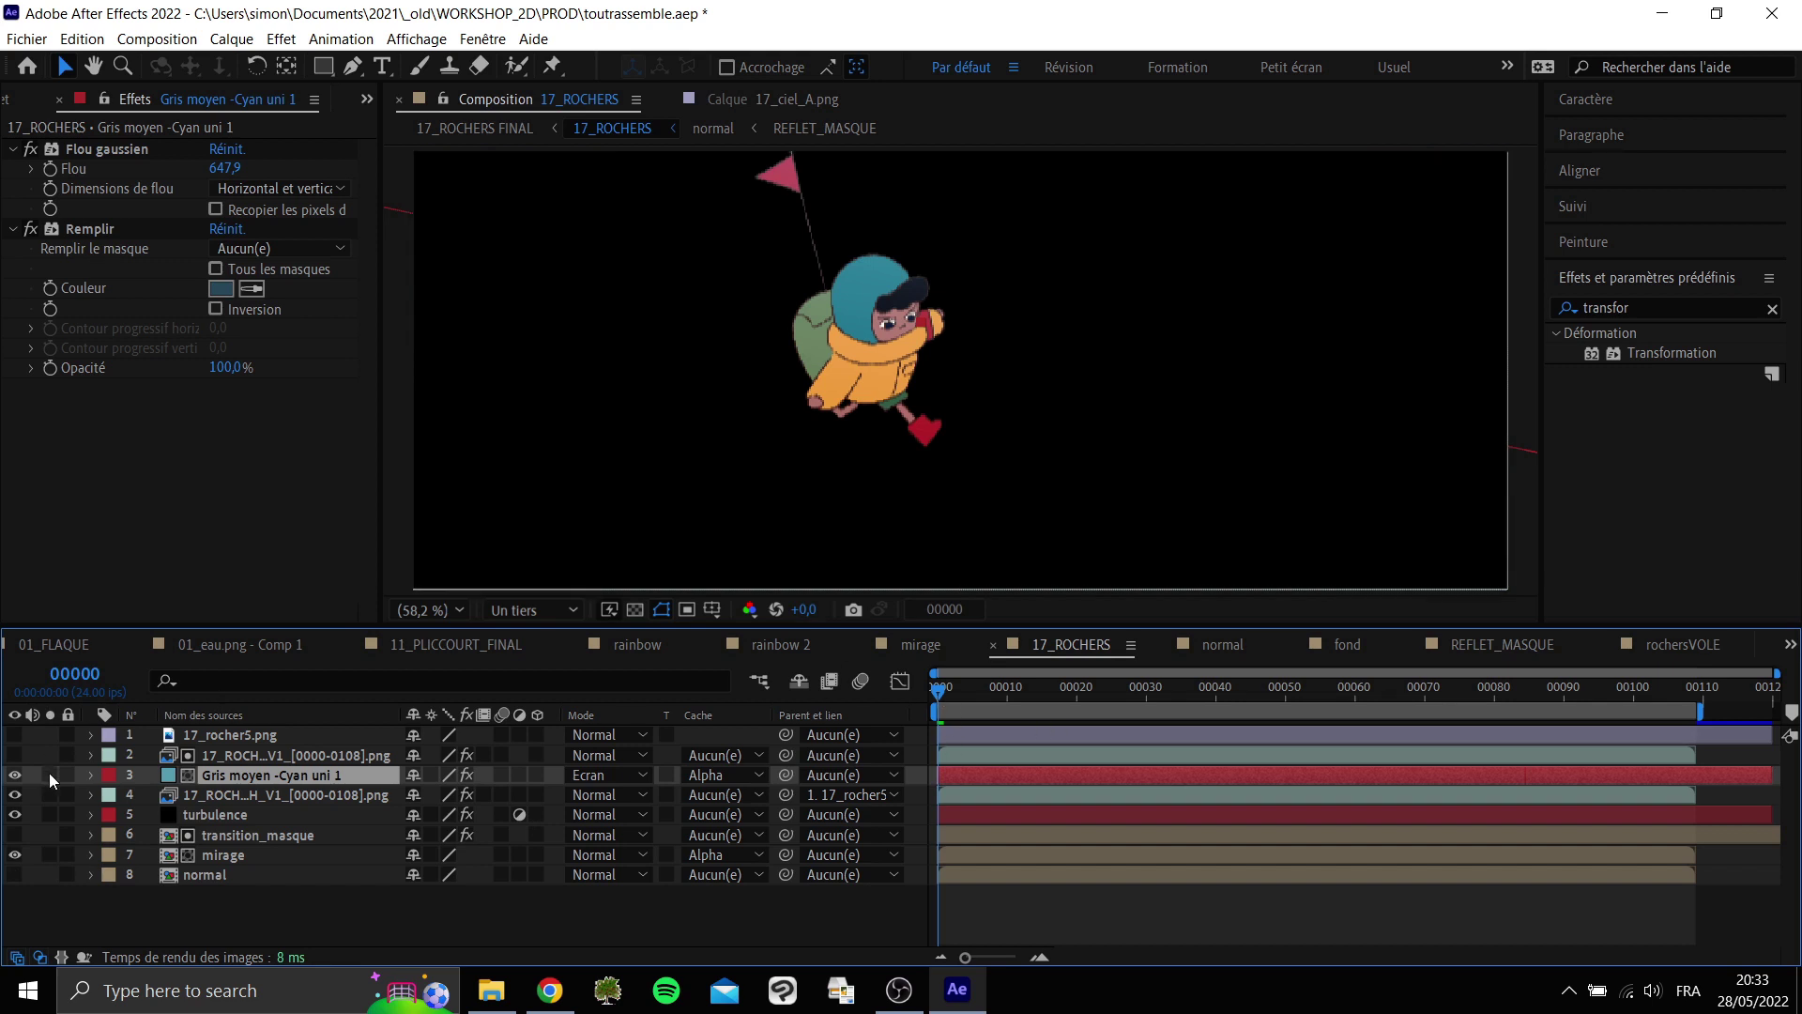
pyautogui.press('space')
pyautogui.click(15, 775)
pyautogui.click(15, 794)
pyautogui.moveTo(1084, 702); pyautogui.dragTo(959, 702)
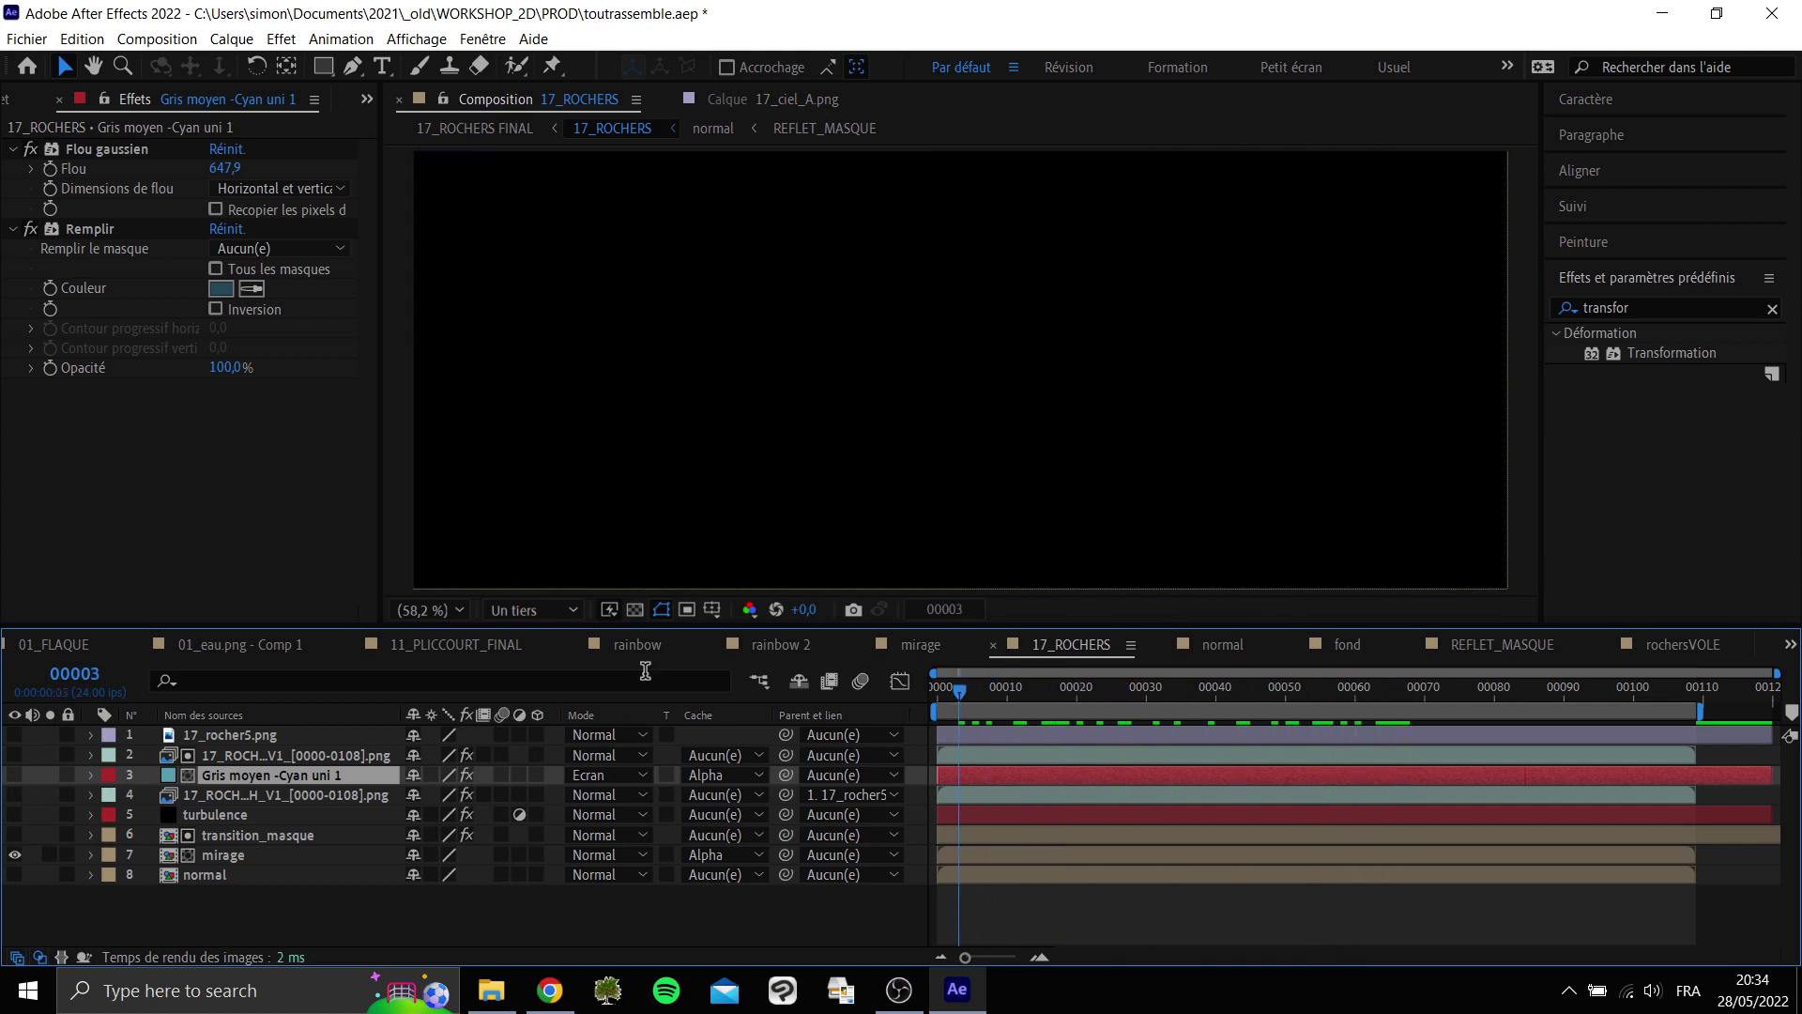
pyautogui.click(635, 610)
# Show the normal layer beneath mirage again and scrub to frame 61.
pyautogui.keyDown('alt'); pyautogui.click(16, 872); pyautogui.keyUp('alt')
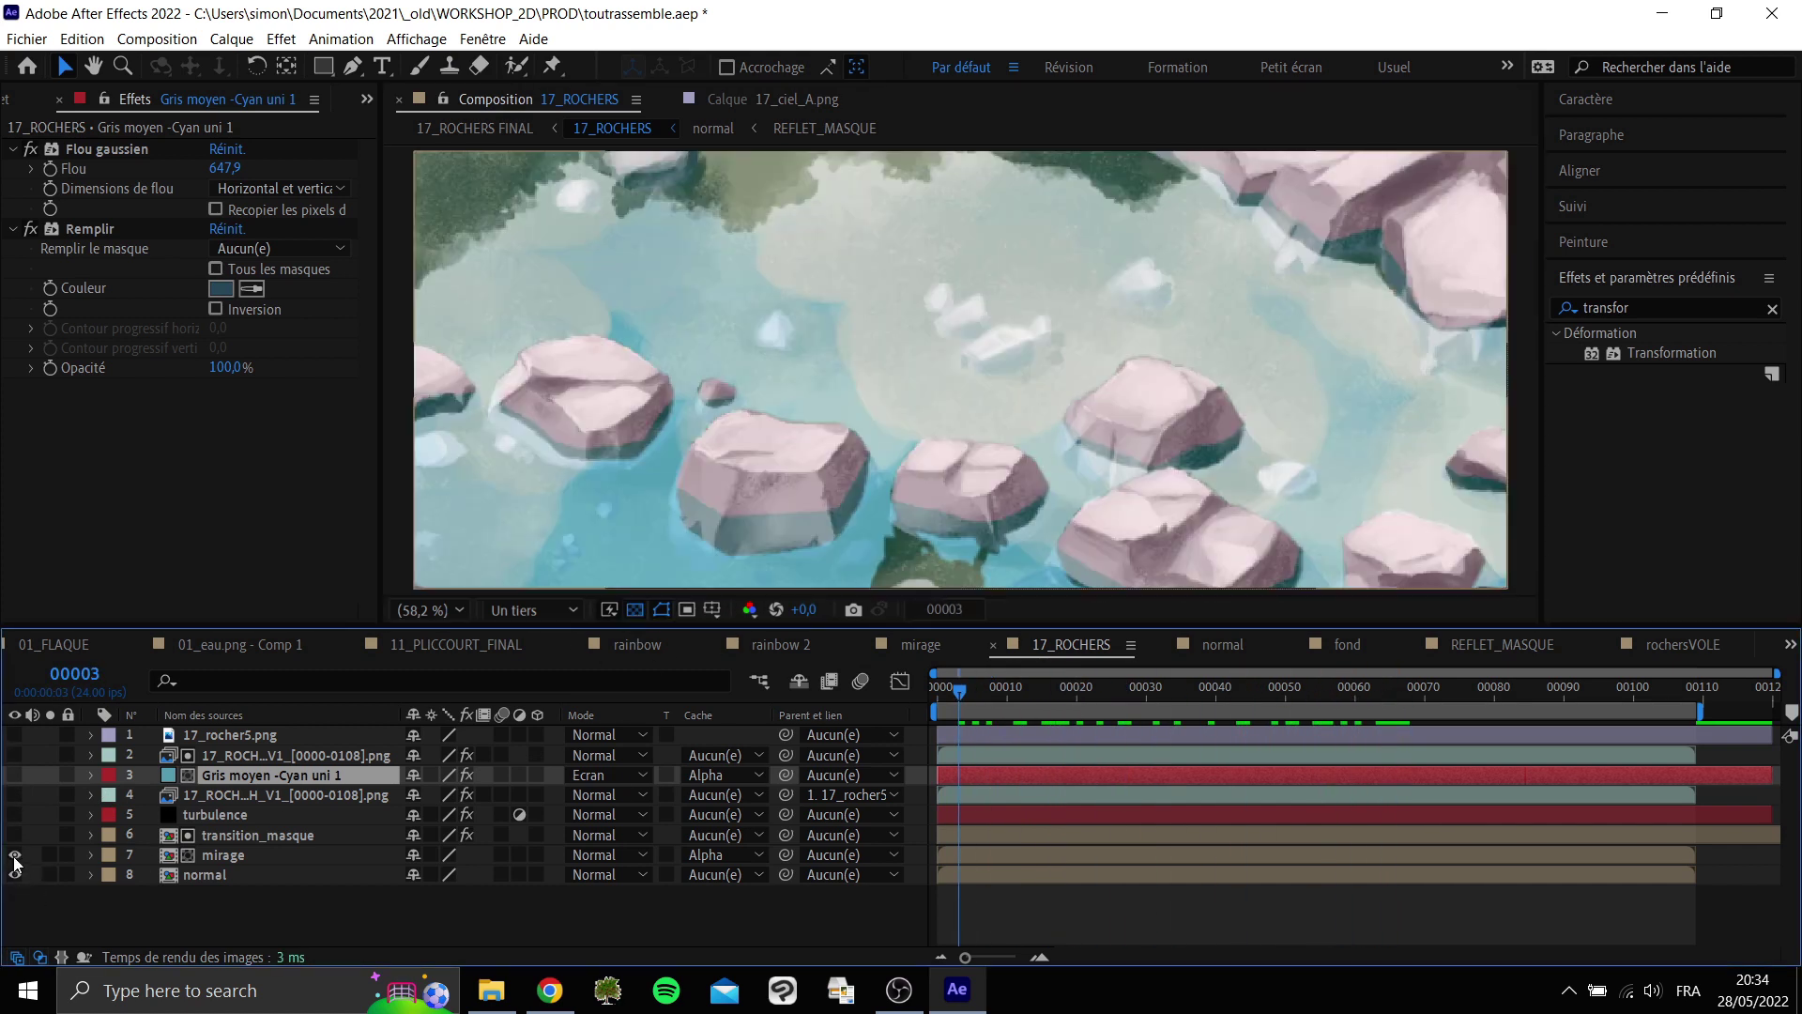
pyautogui.click(15, 875)
pyautogui.moveTo(1111, 704); pyautogui.dragTo(1378, 691)
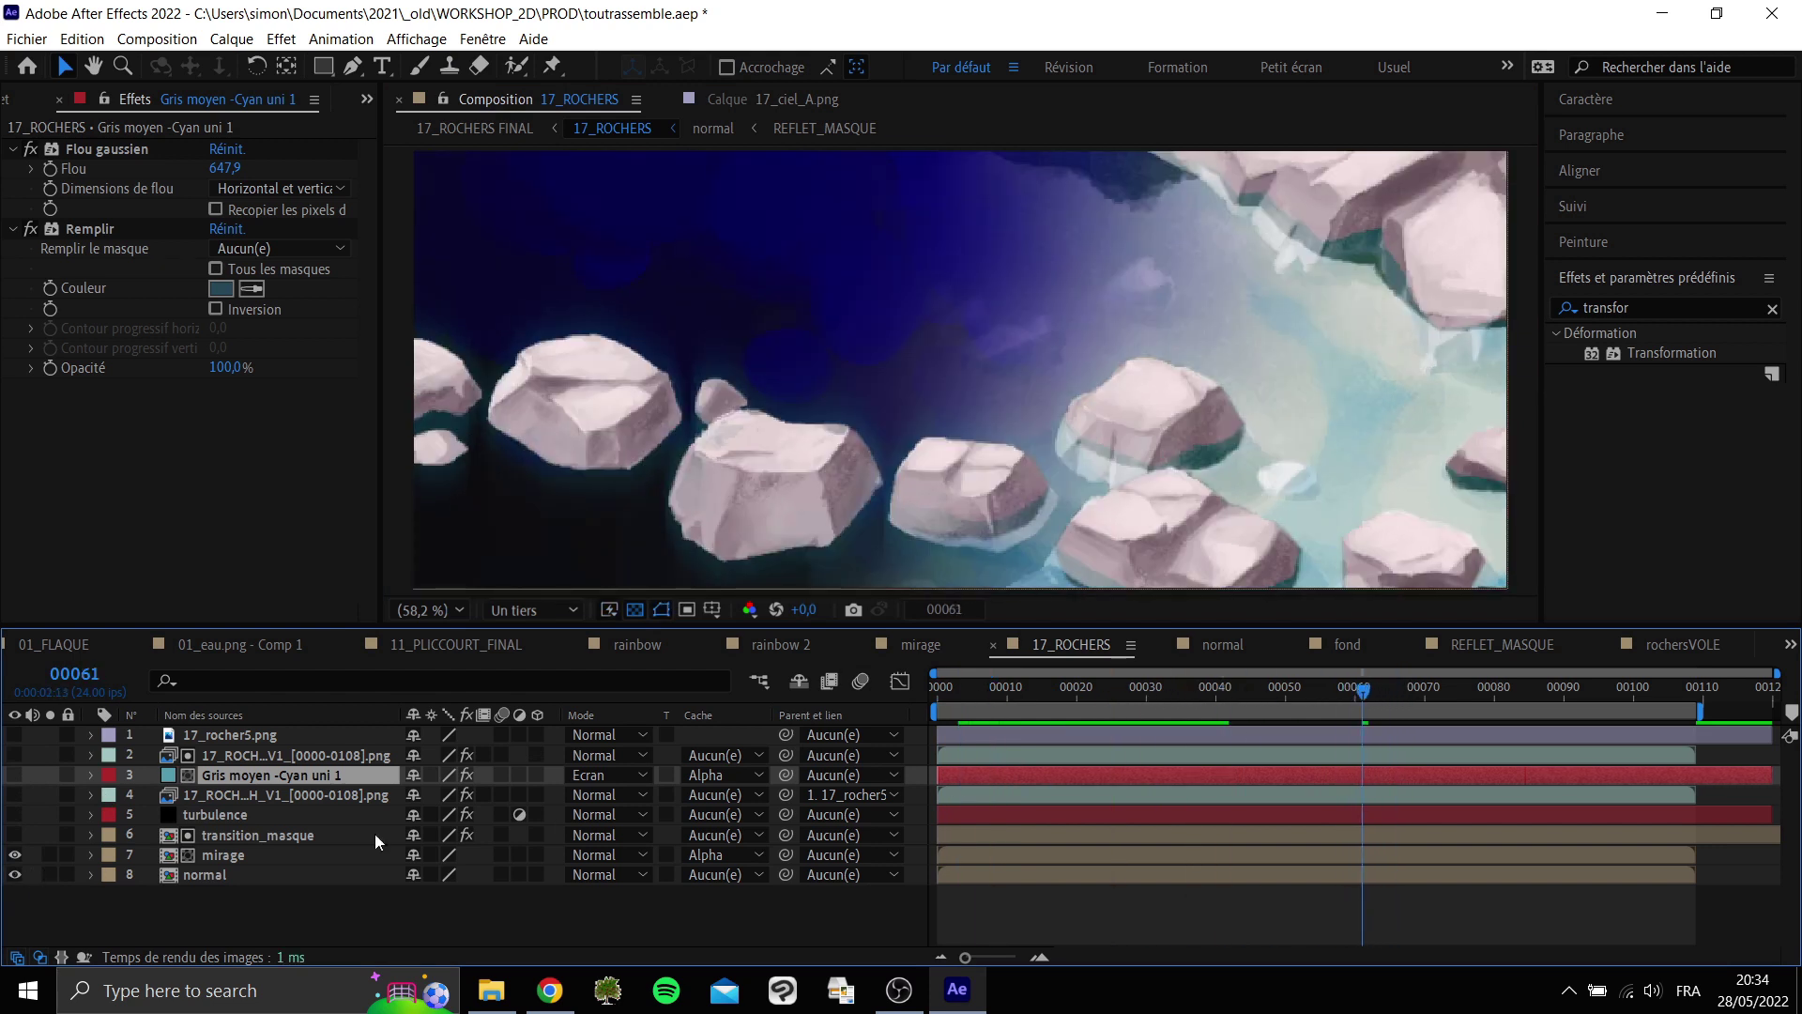
# Select the normal layer and compare the mid-transition frames with it hidden and shown, moving on to frame 71.
pyautogui.click(237, 877)
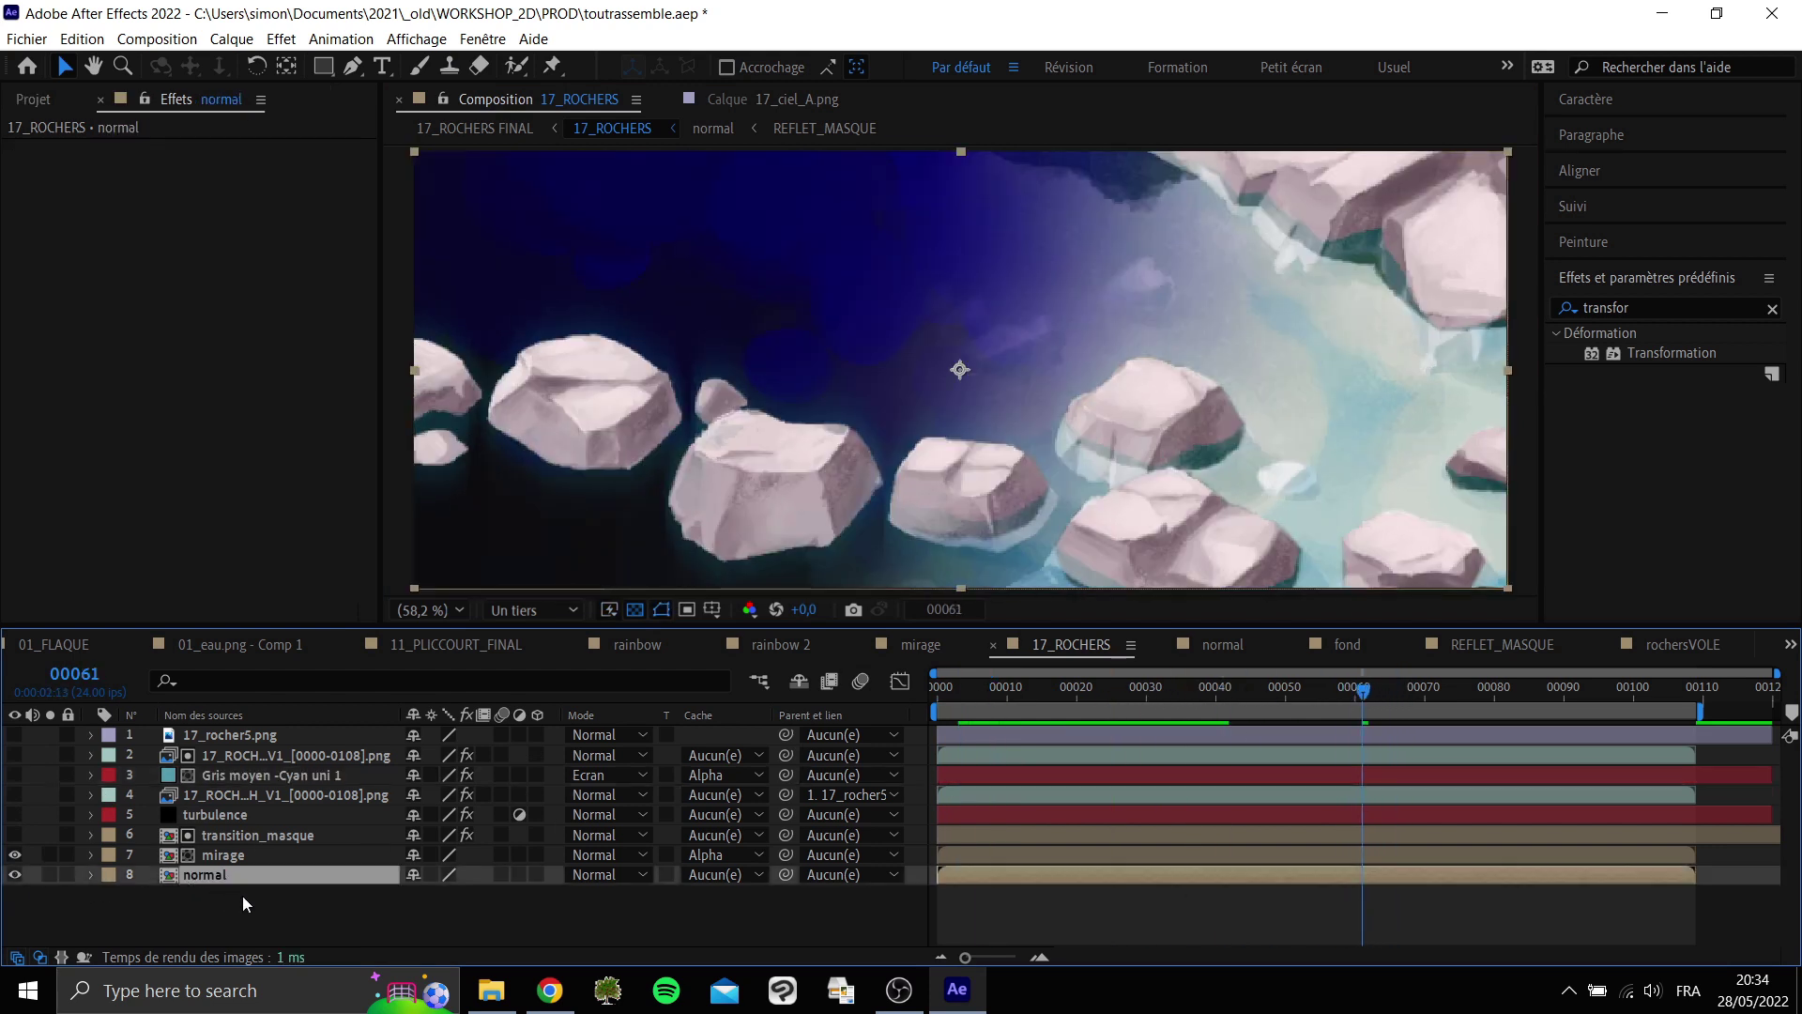
pyautogui.click(15, 874)
pyautogui.moveTo(1313, 689); pyautogui.dragTo(1365, 707)
pyautogui.click(15, 874)
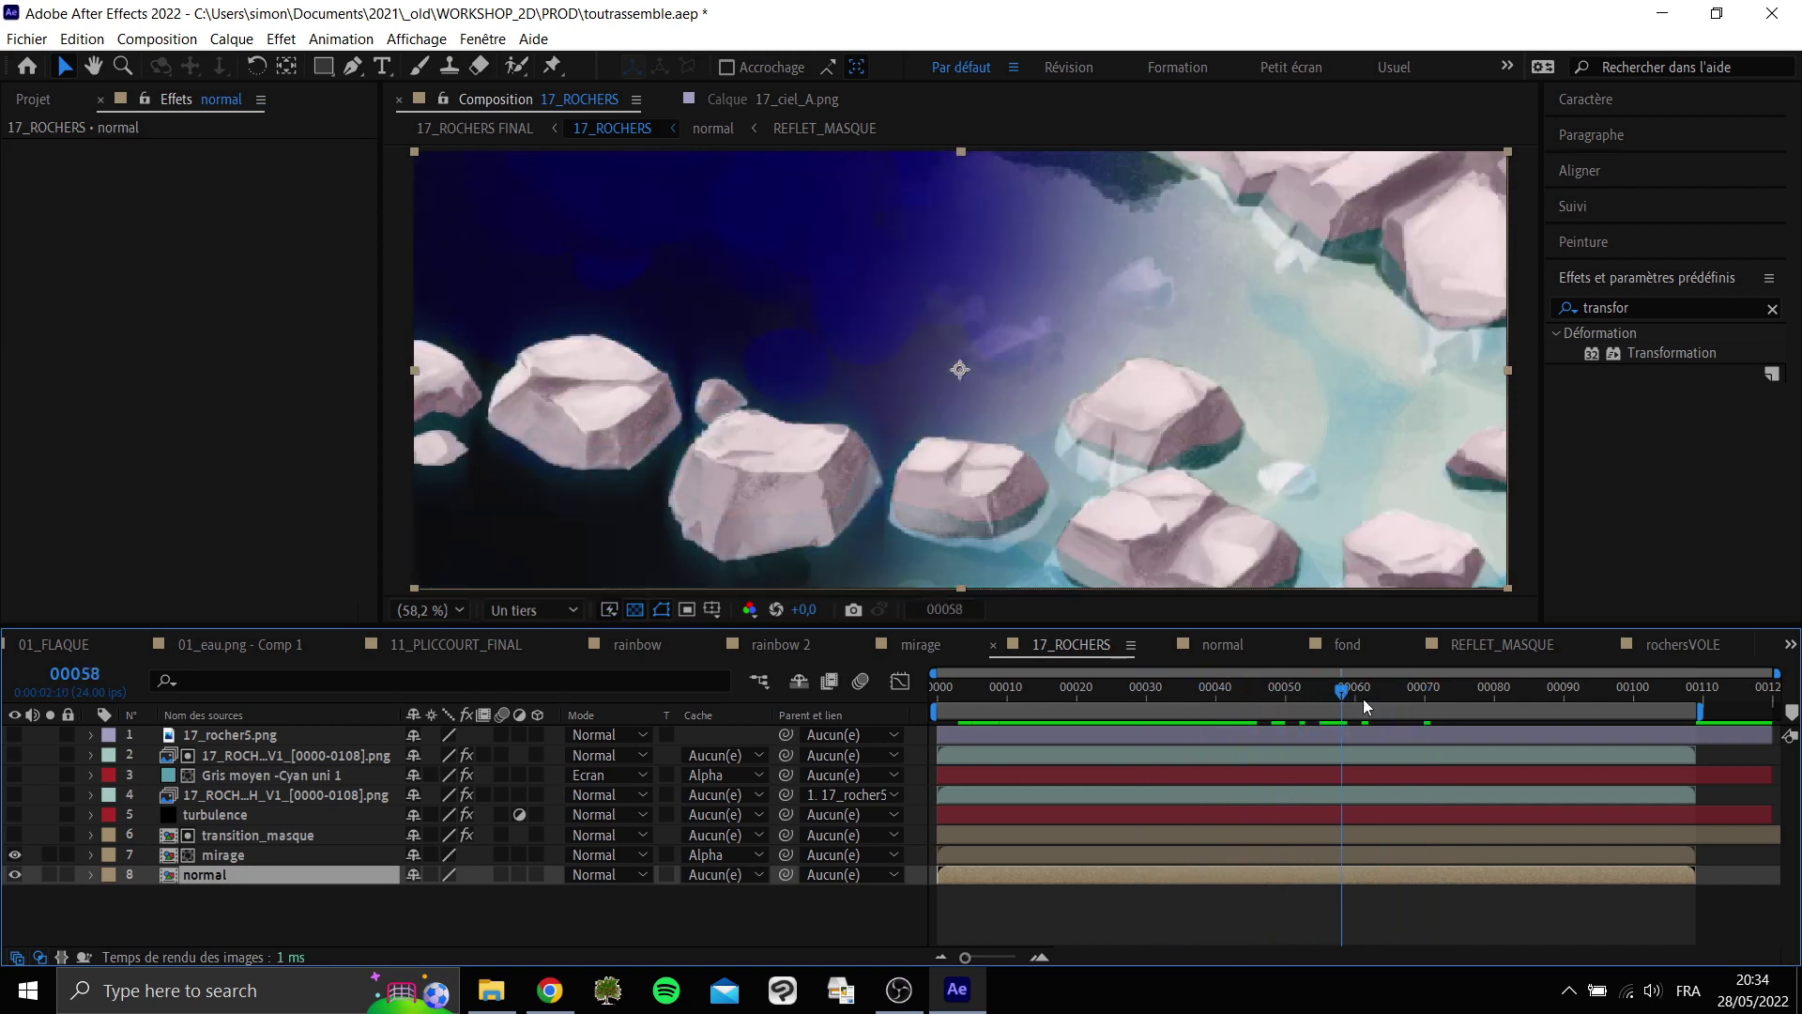
pyautogui.press('space')
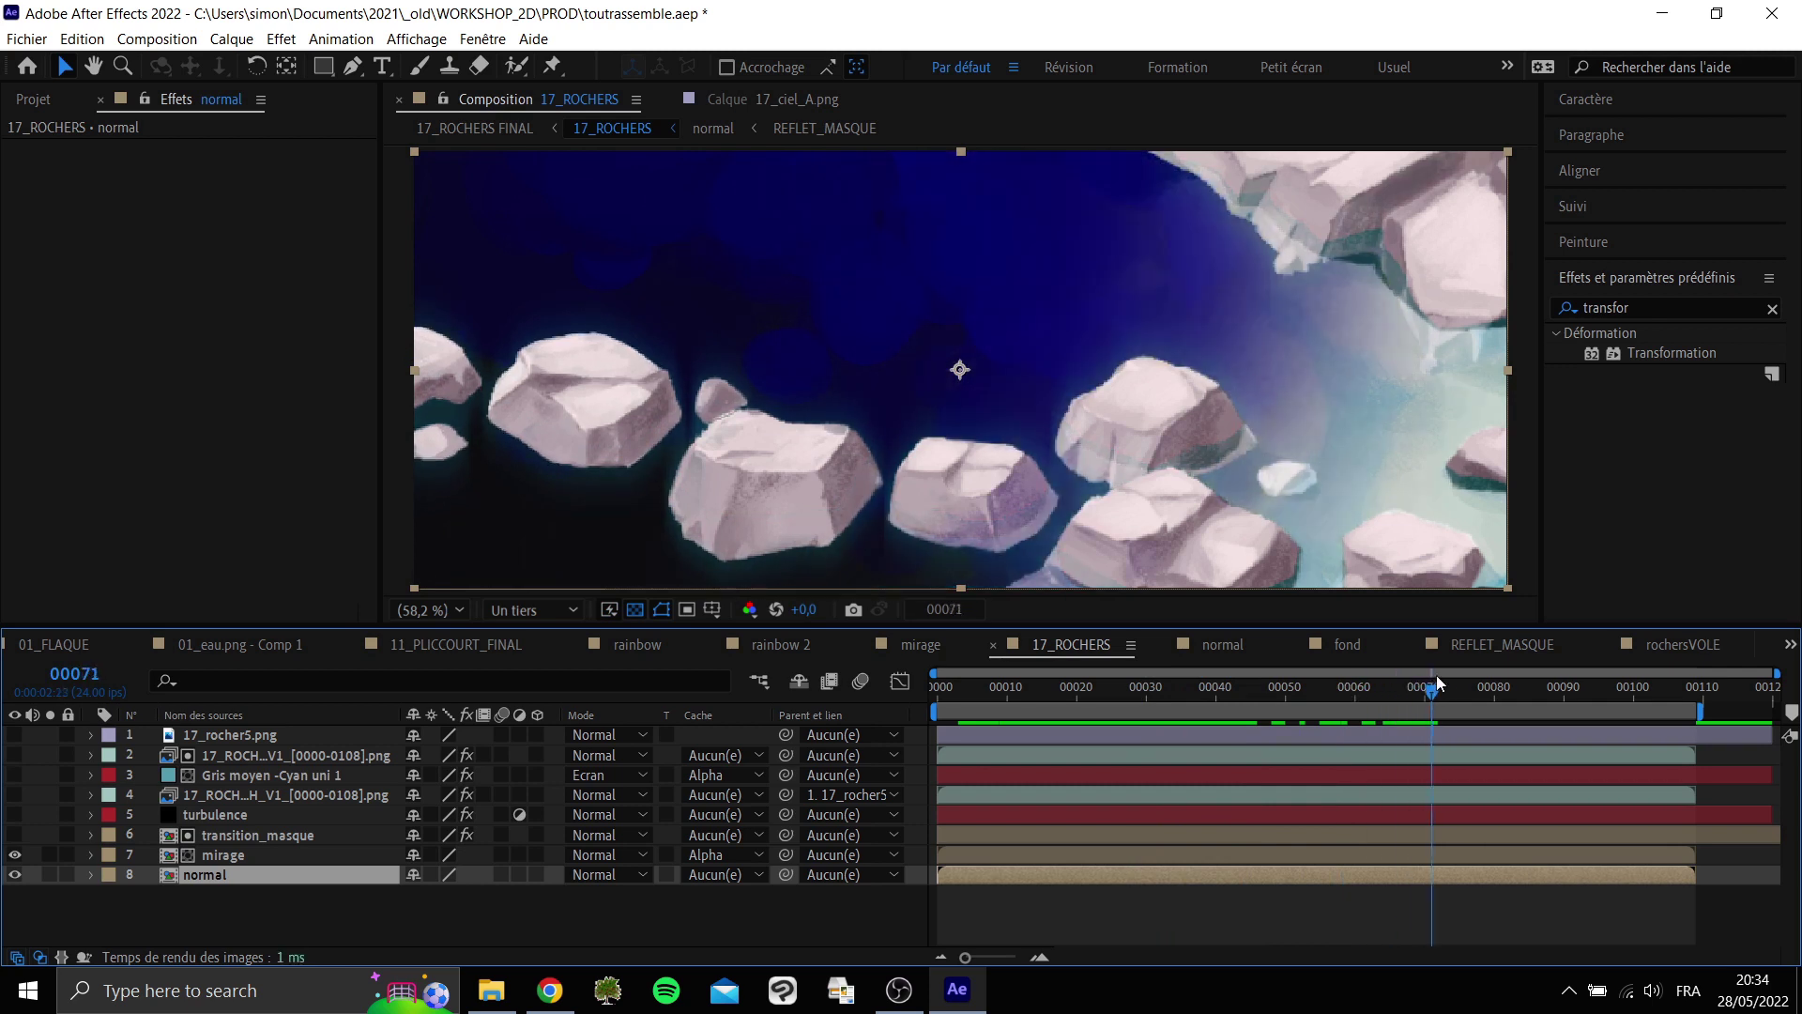
# Hide normal from frame 35 to preview how mirage reveals over transparency, and show it again at frame 40.
pyautogui.click(1182, 688)
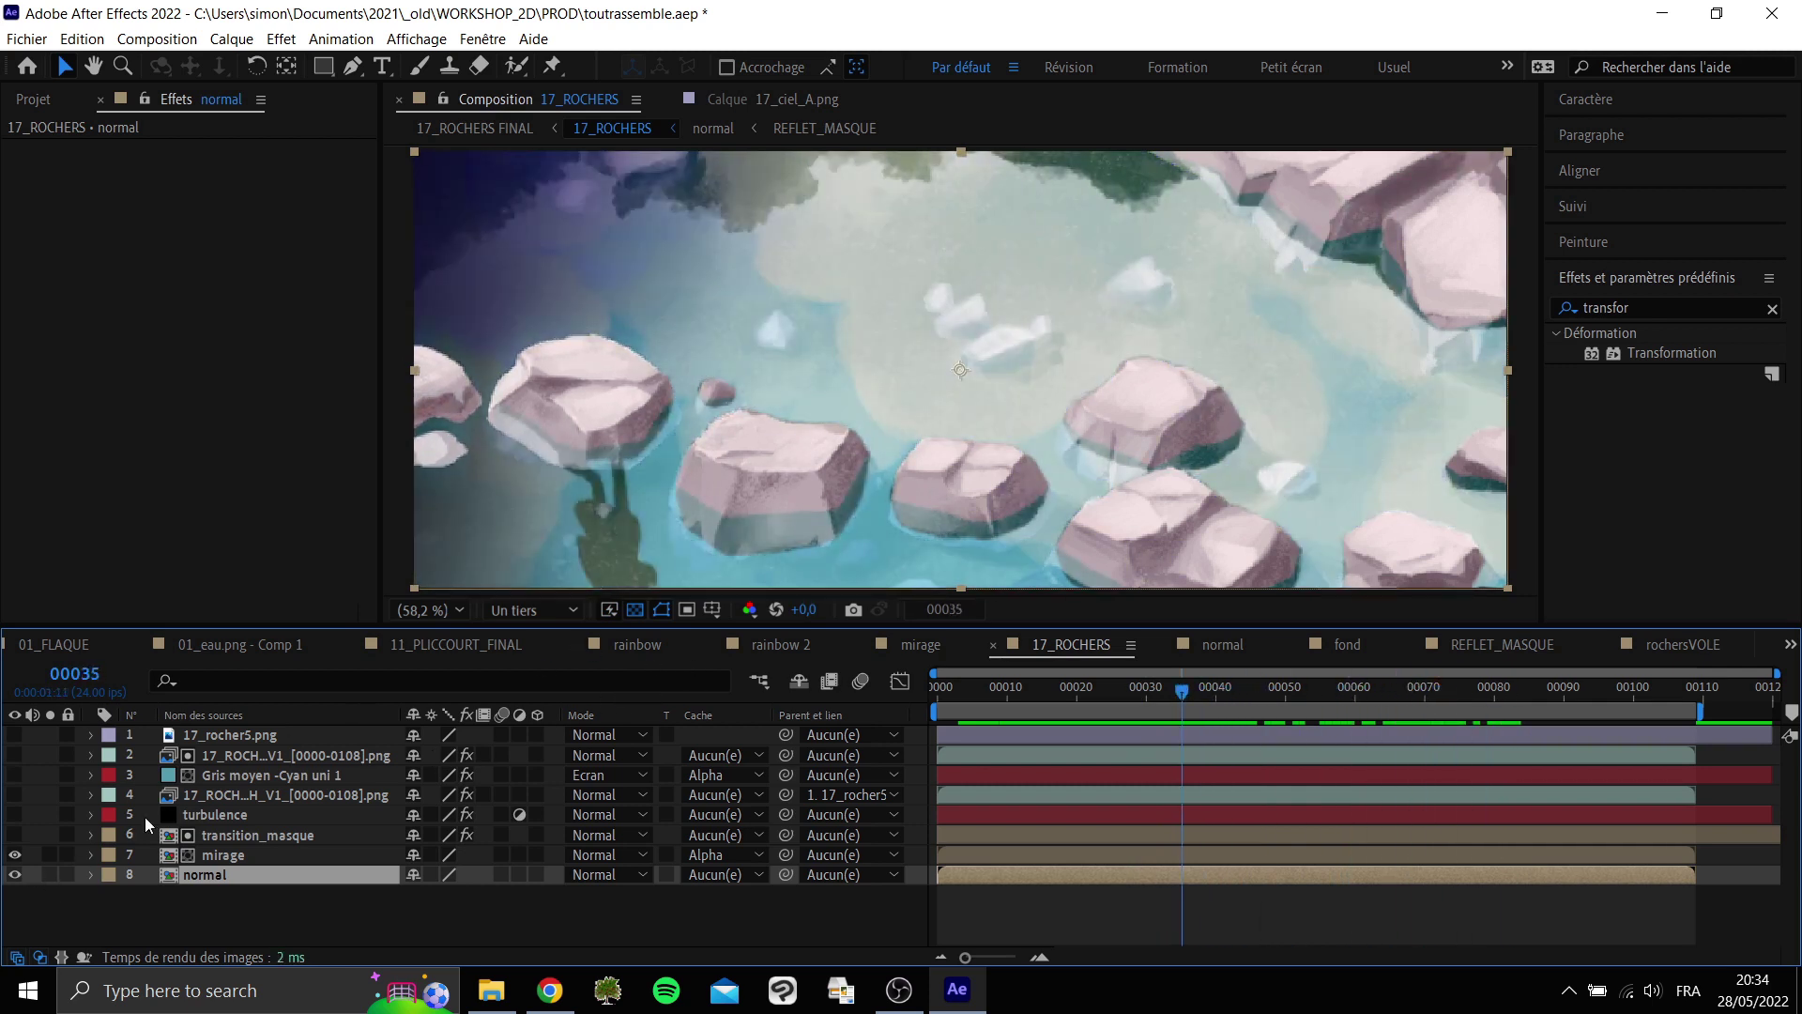
pyautogui.click(14, 875)
pyautogui.press('space')
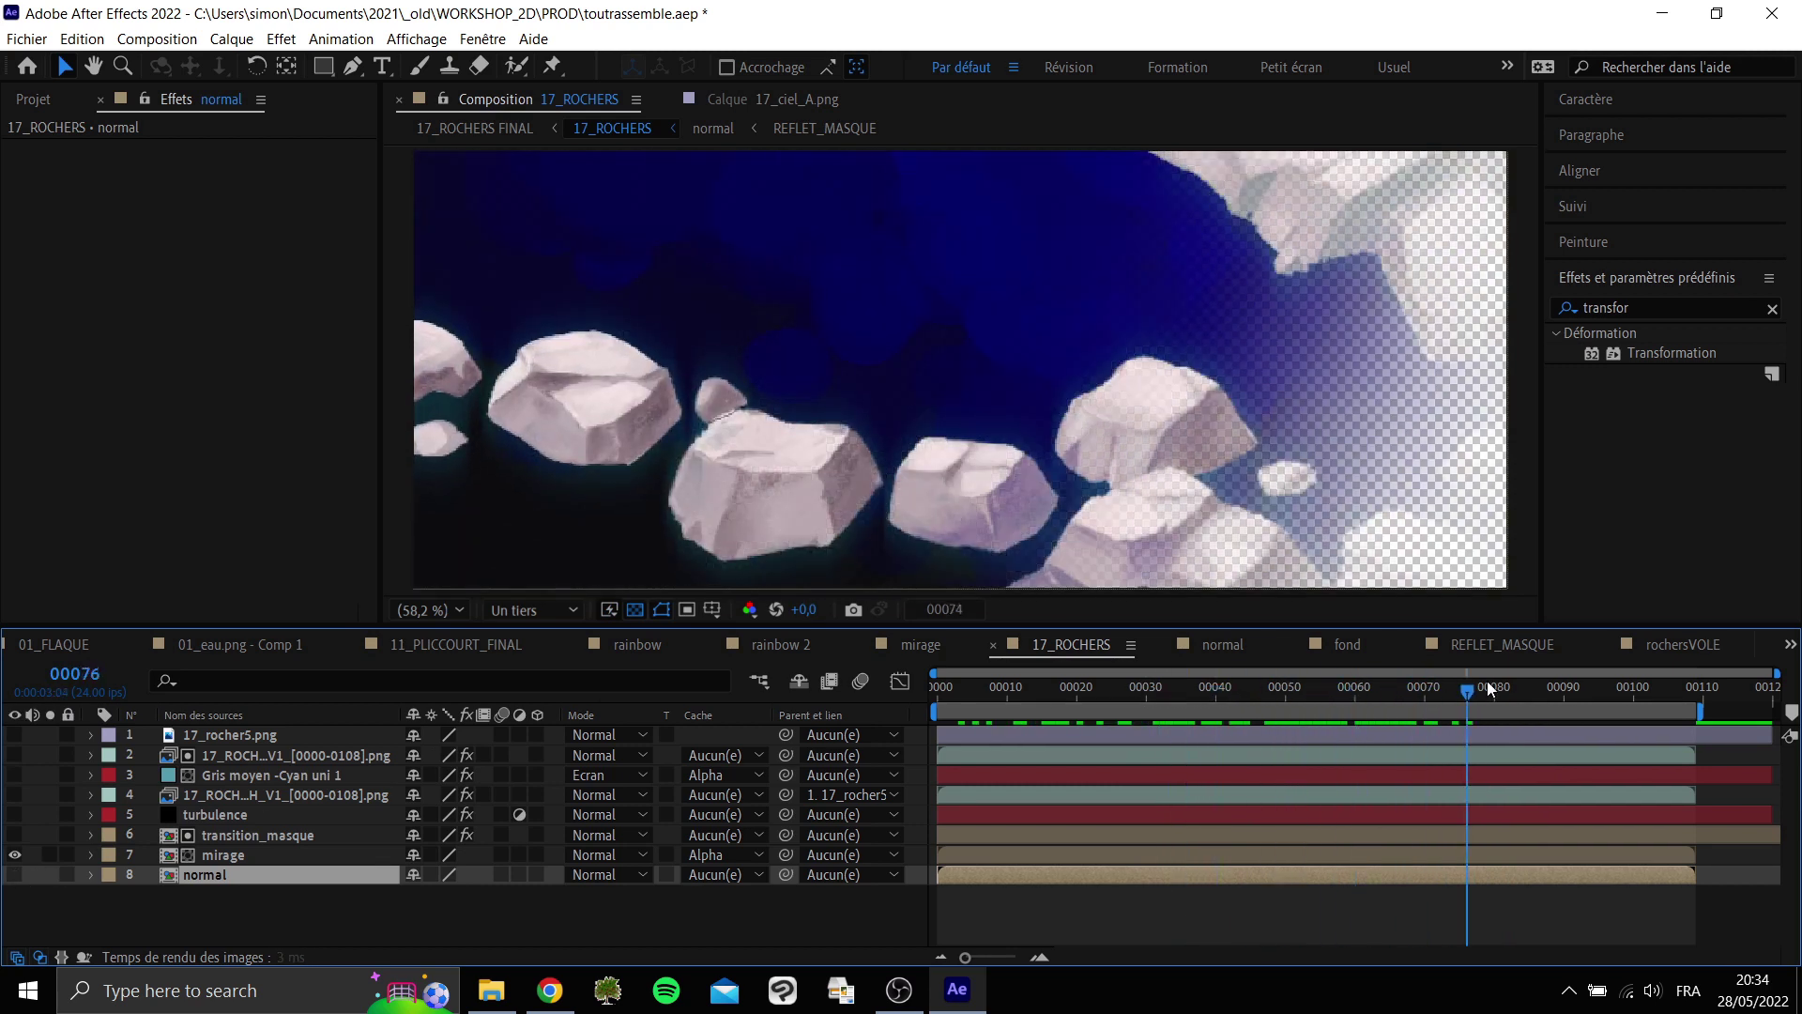
pyautogui.click(1214, 693)
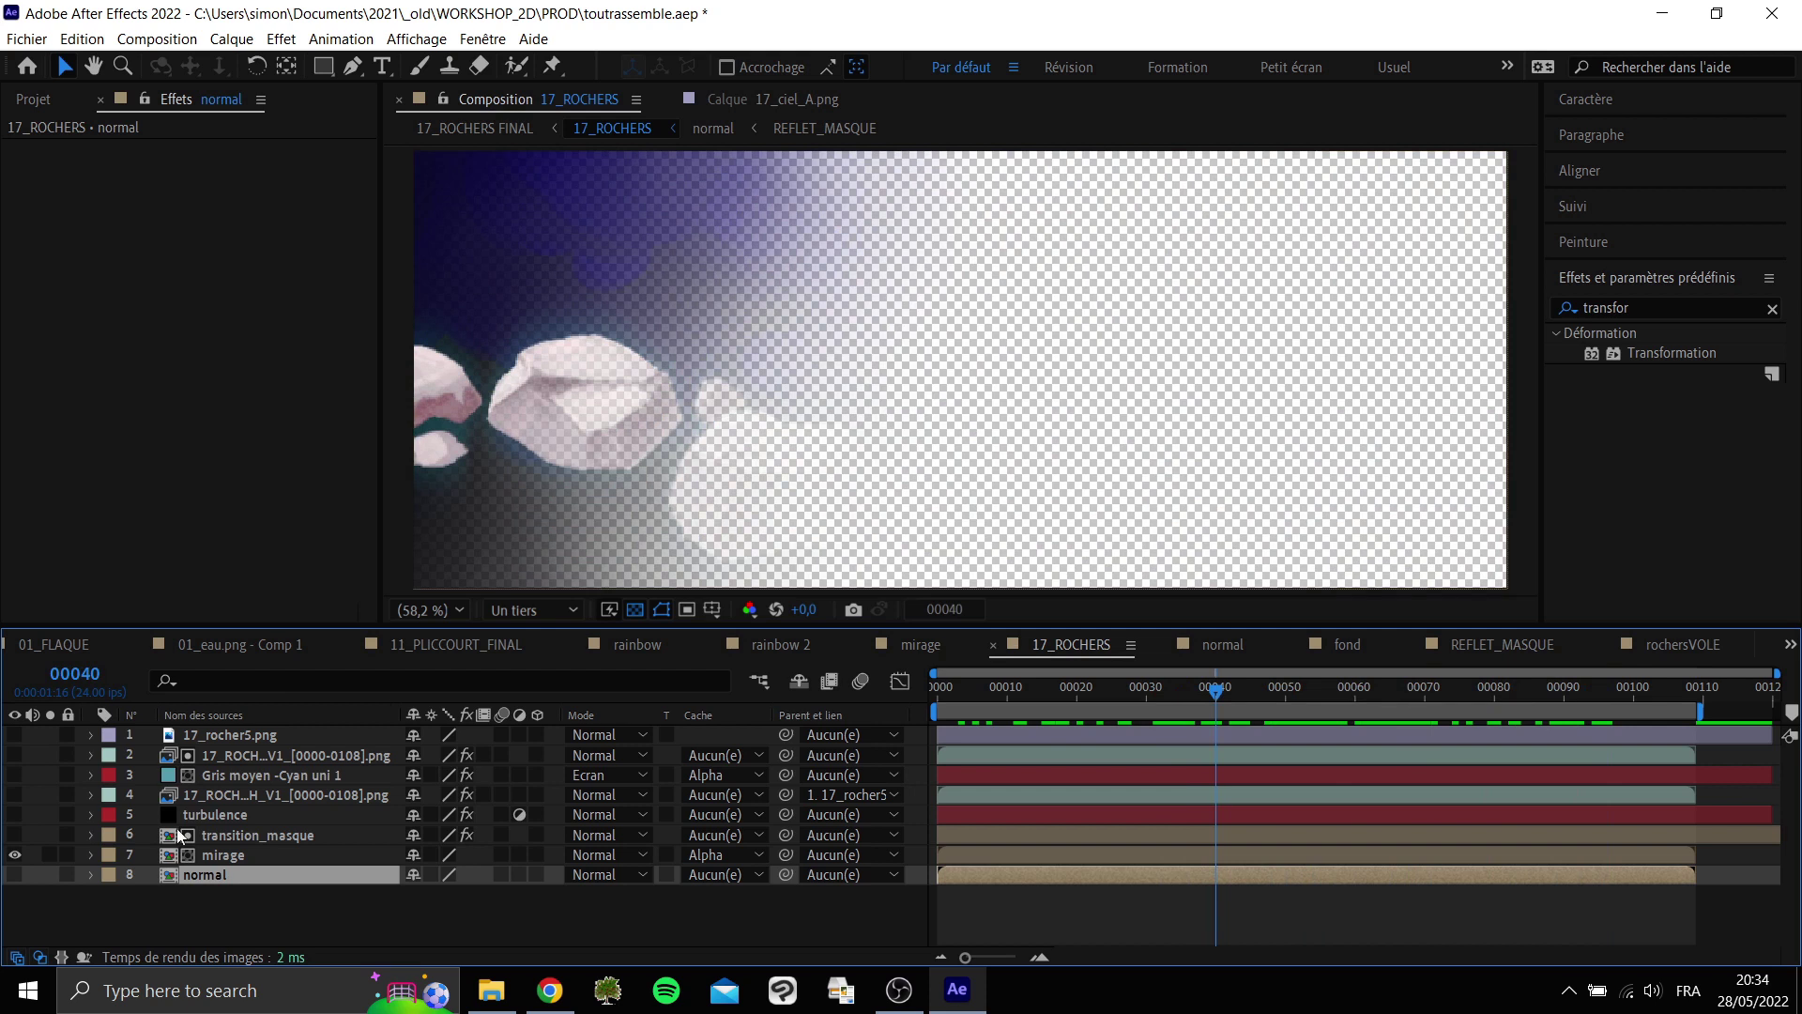
pyautogui.click(14, 874)
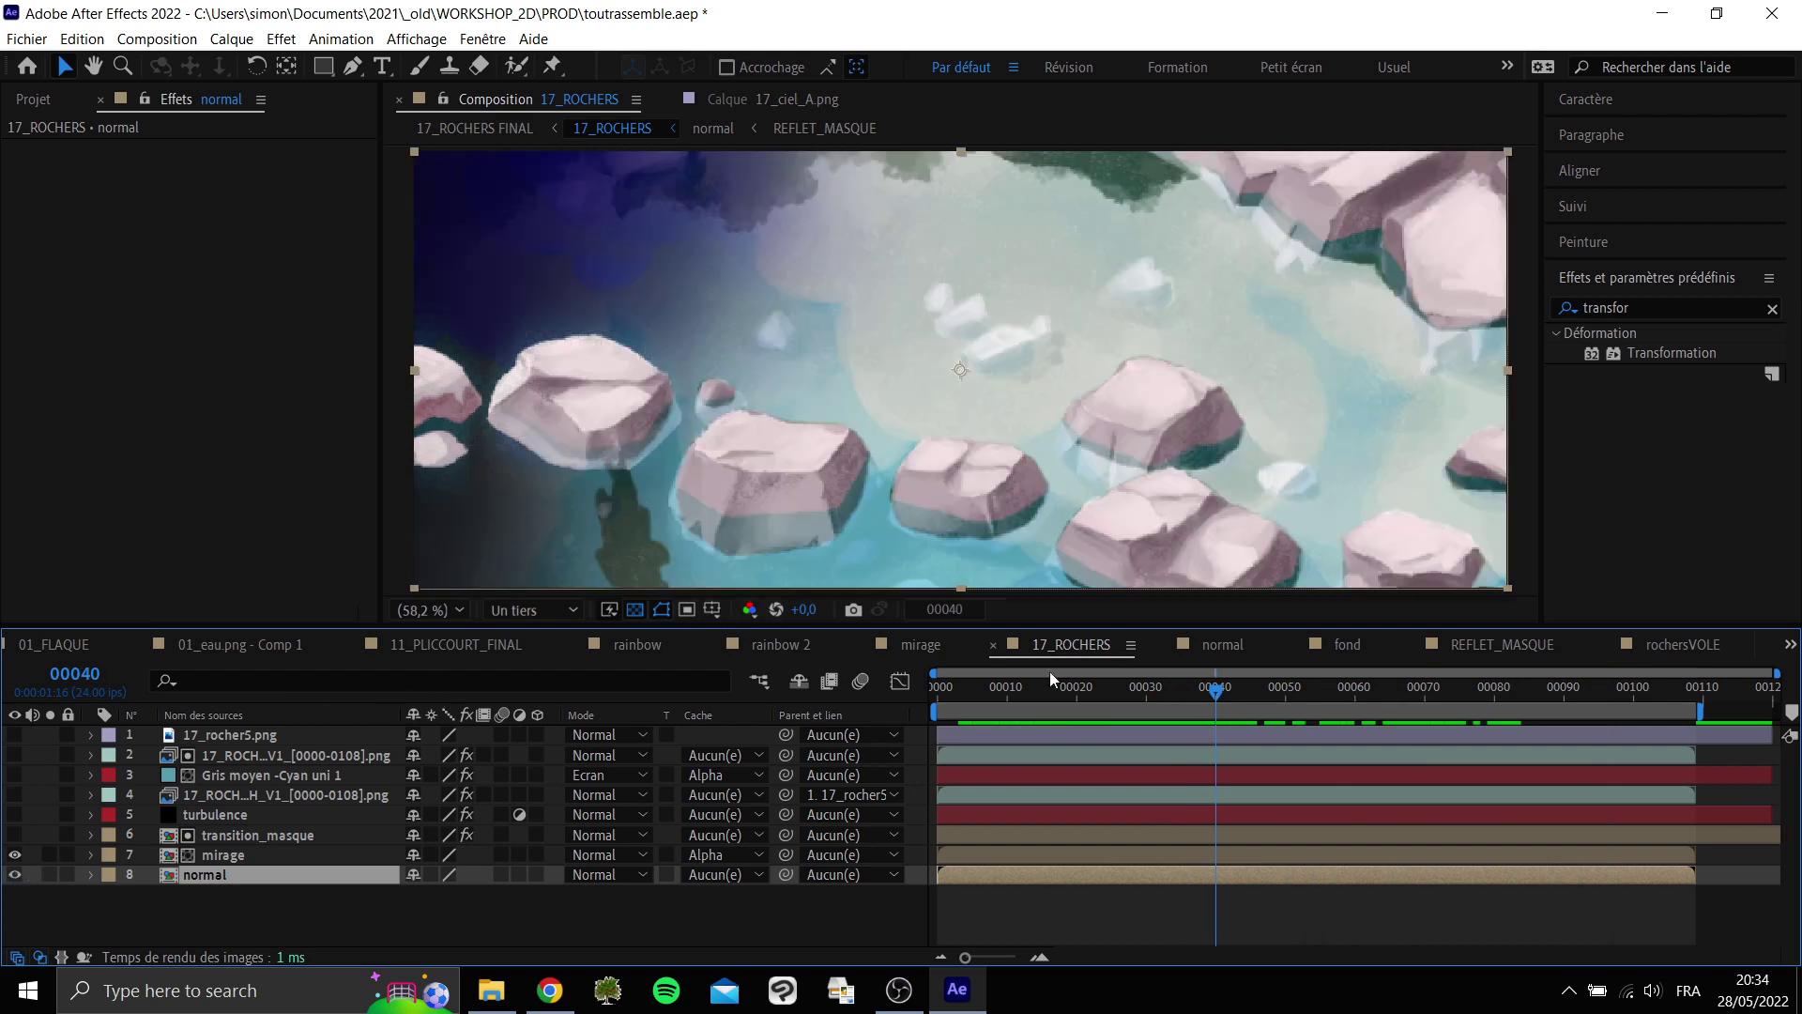
# Open the transition_masque composition at frame 57 and scrub and play its moving dark mask.
pyautogui.click(1331, 687)
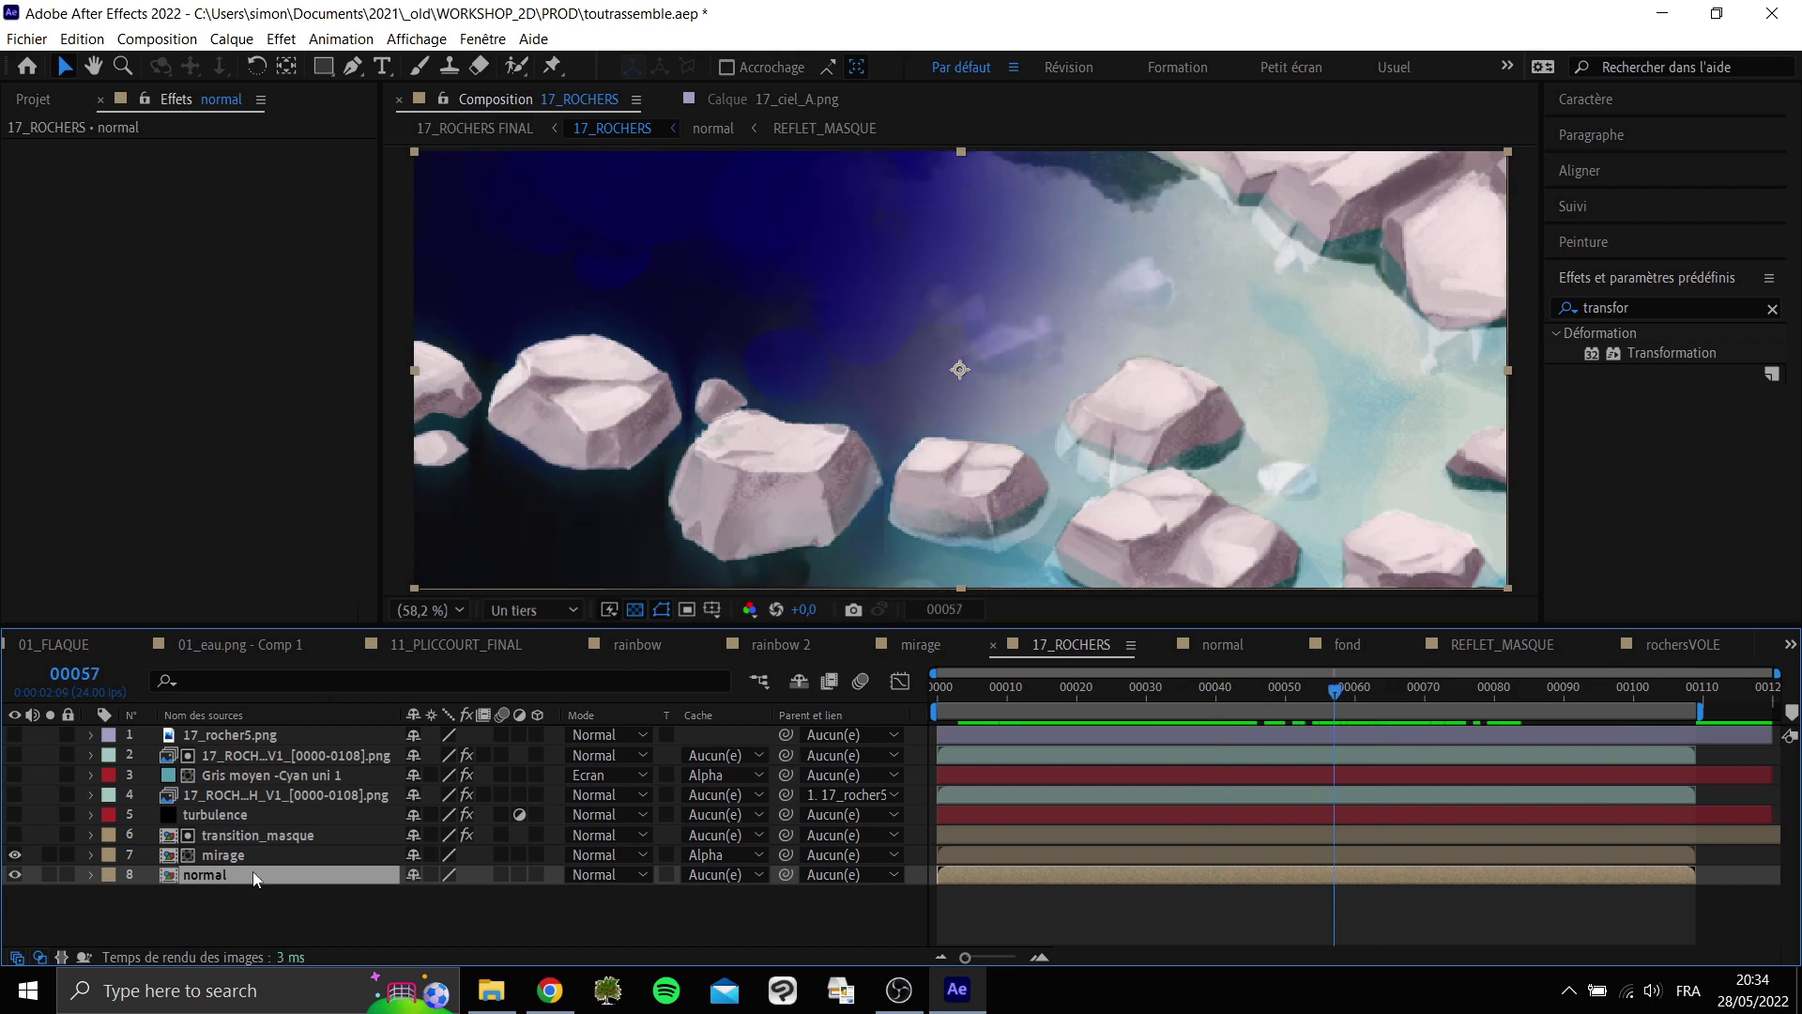
pyautogui.click(249, 854)
pyautogui.click(250, 843)
pyautogui.doubleClick(251, 836)
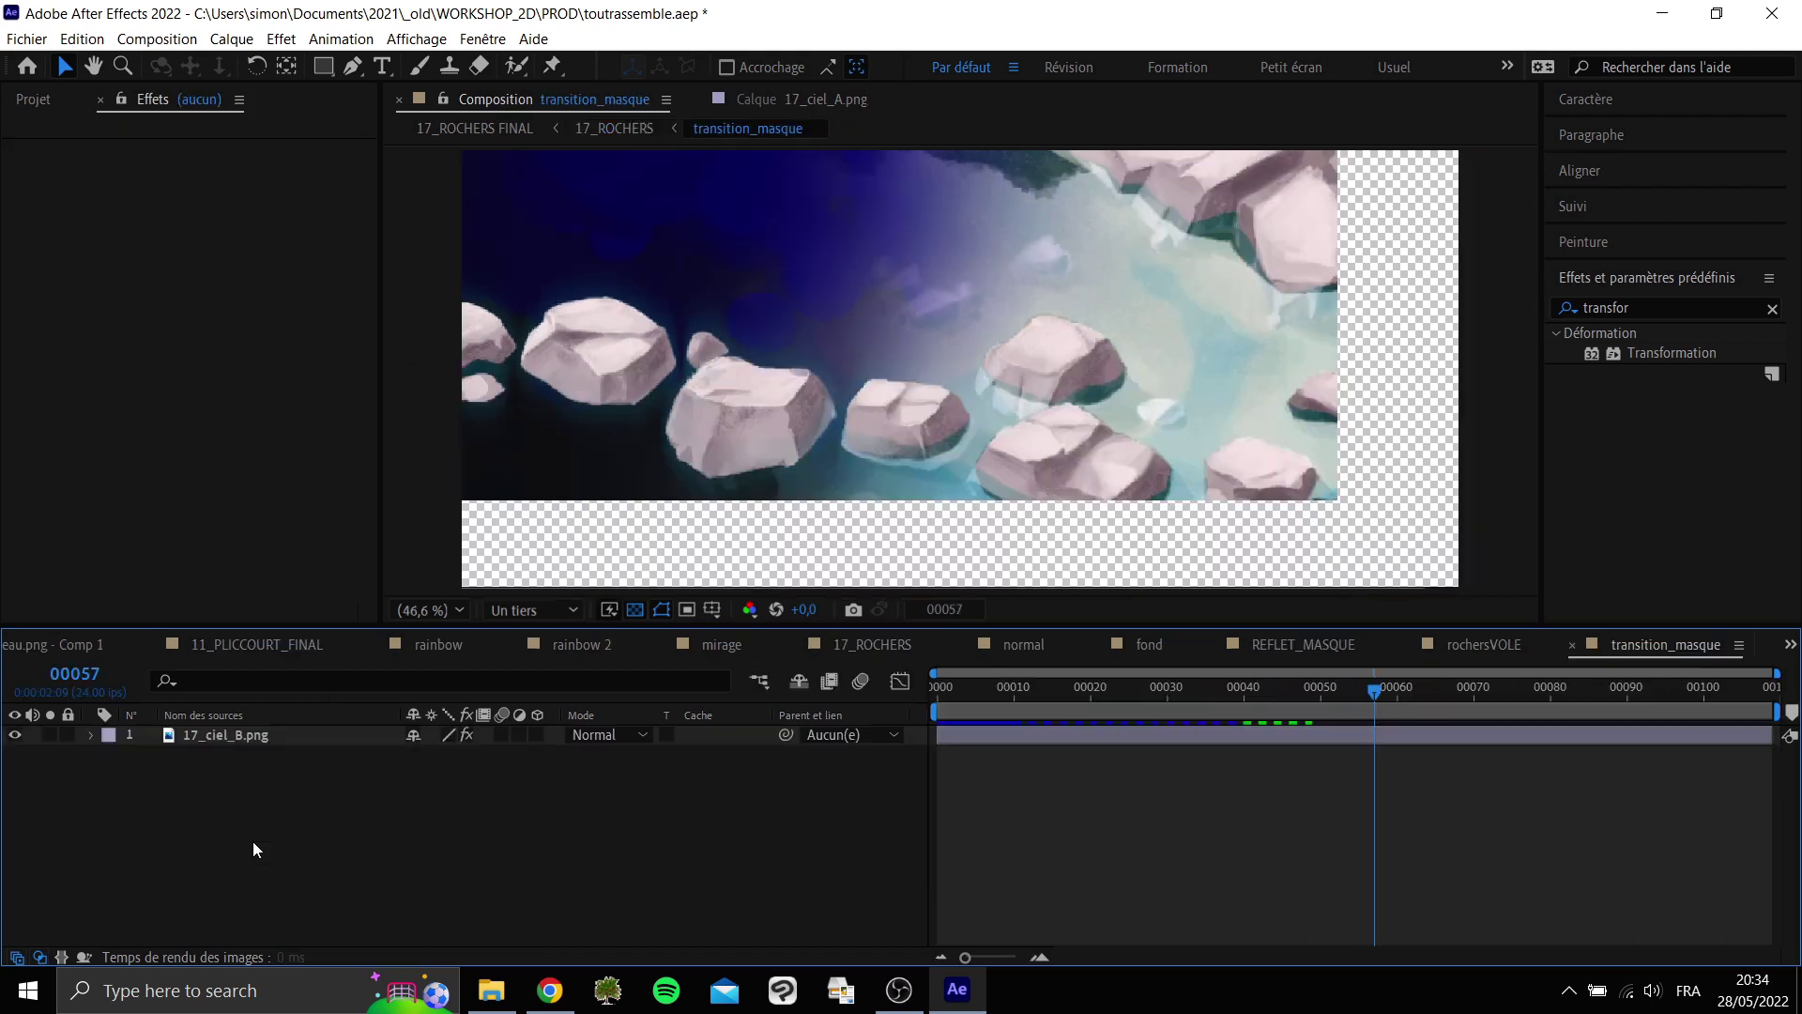
pyautogui.moveTo(1330, 695); pyautogui.dragTo(1121, 696)
pyautogui.press('space')
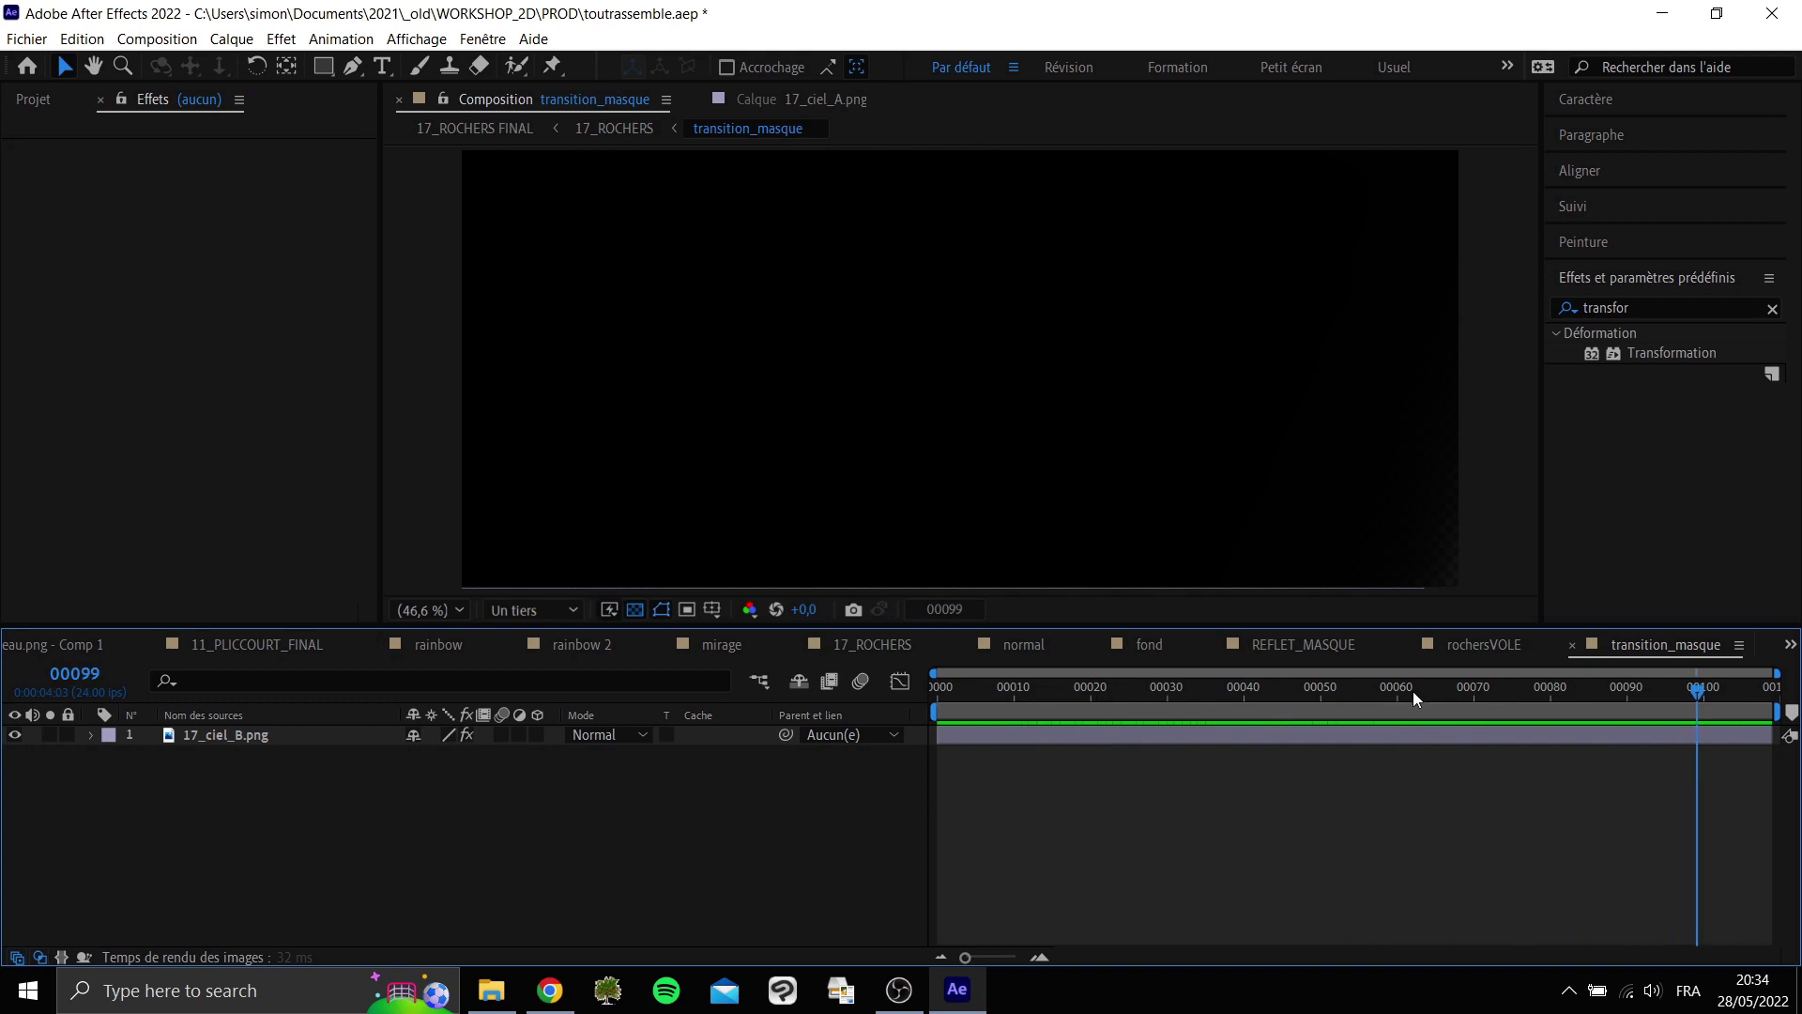
pyautogui.click(1153, 693)
pyautogui.moveTo(1070, 690); pyautogui.dragTo(1446, 656)
# Return to 17_ROCHERS, solo mirage at frame 43, and inspect its track matte options for transition_masque.
pyautogui.click(1447, 657)
pyautogui.click(1631, 647)
pyautogui.press('Tab')
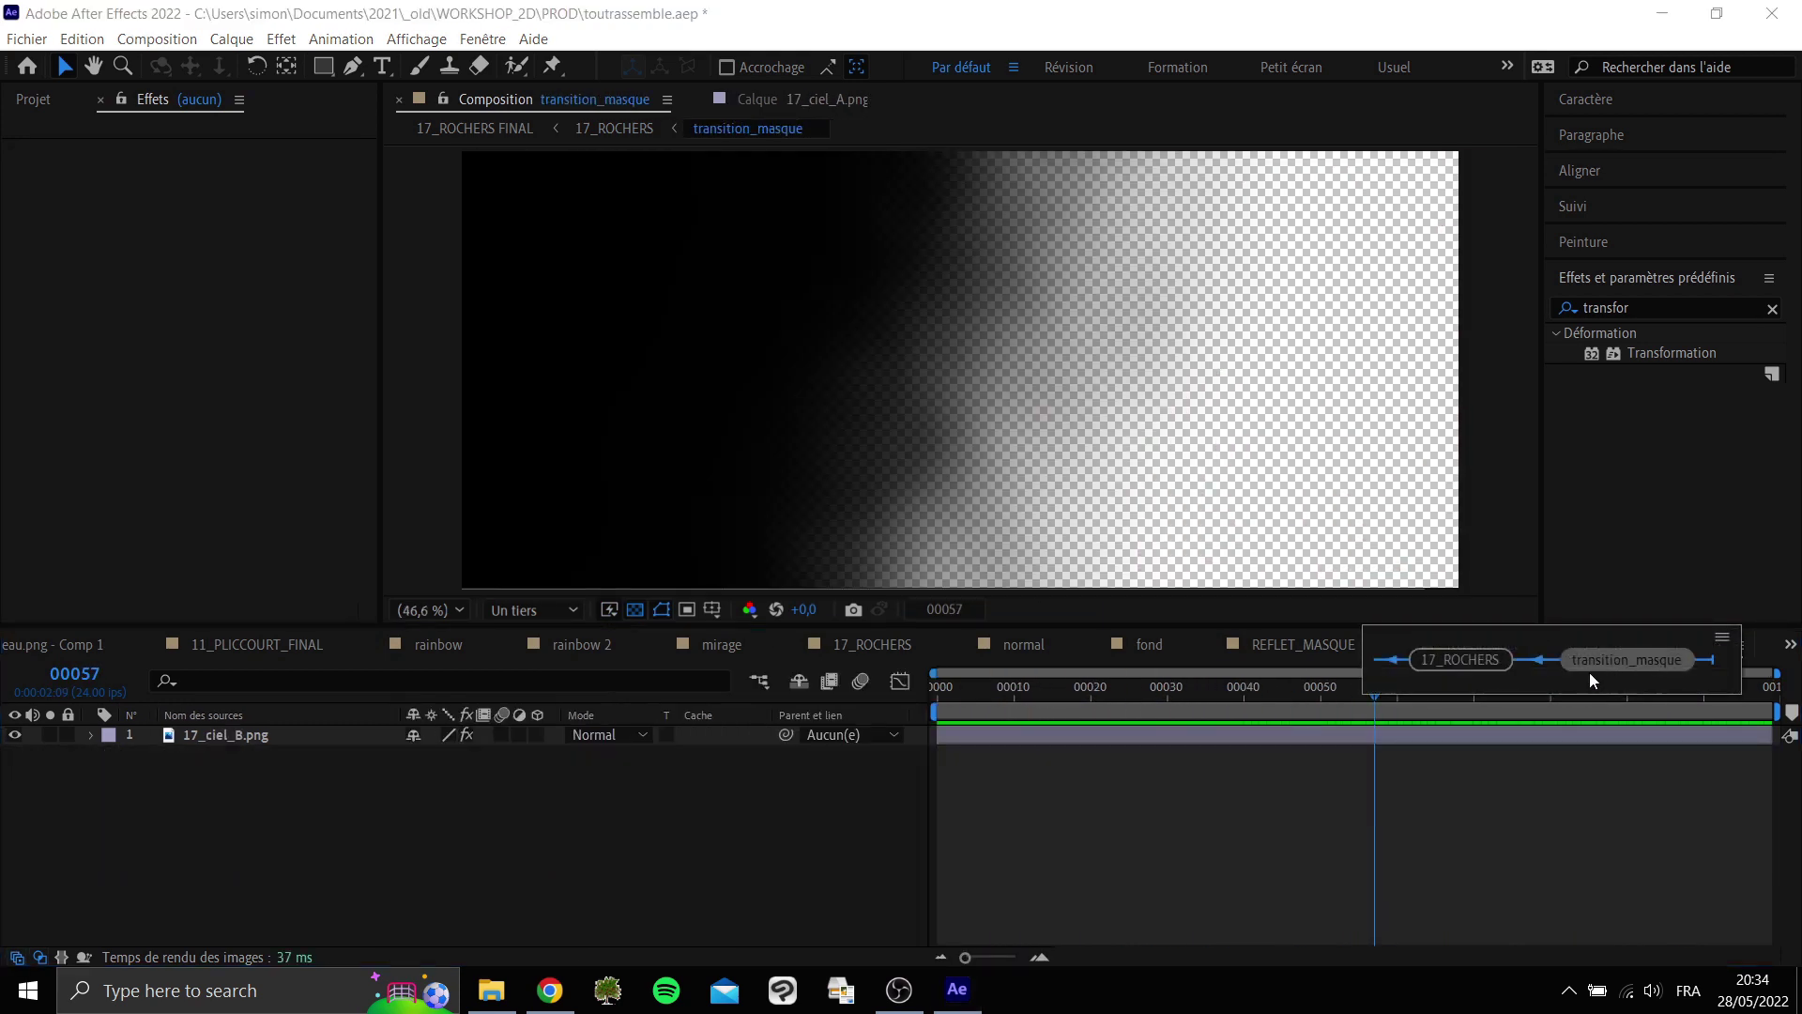
pyautogui.click(1476, 659)
pyautogui.click(49, 855)
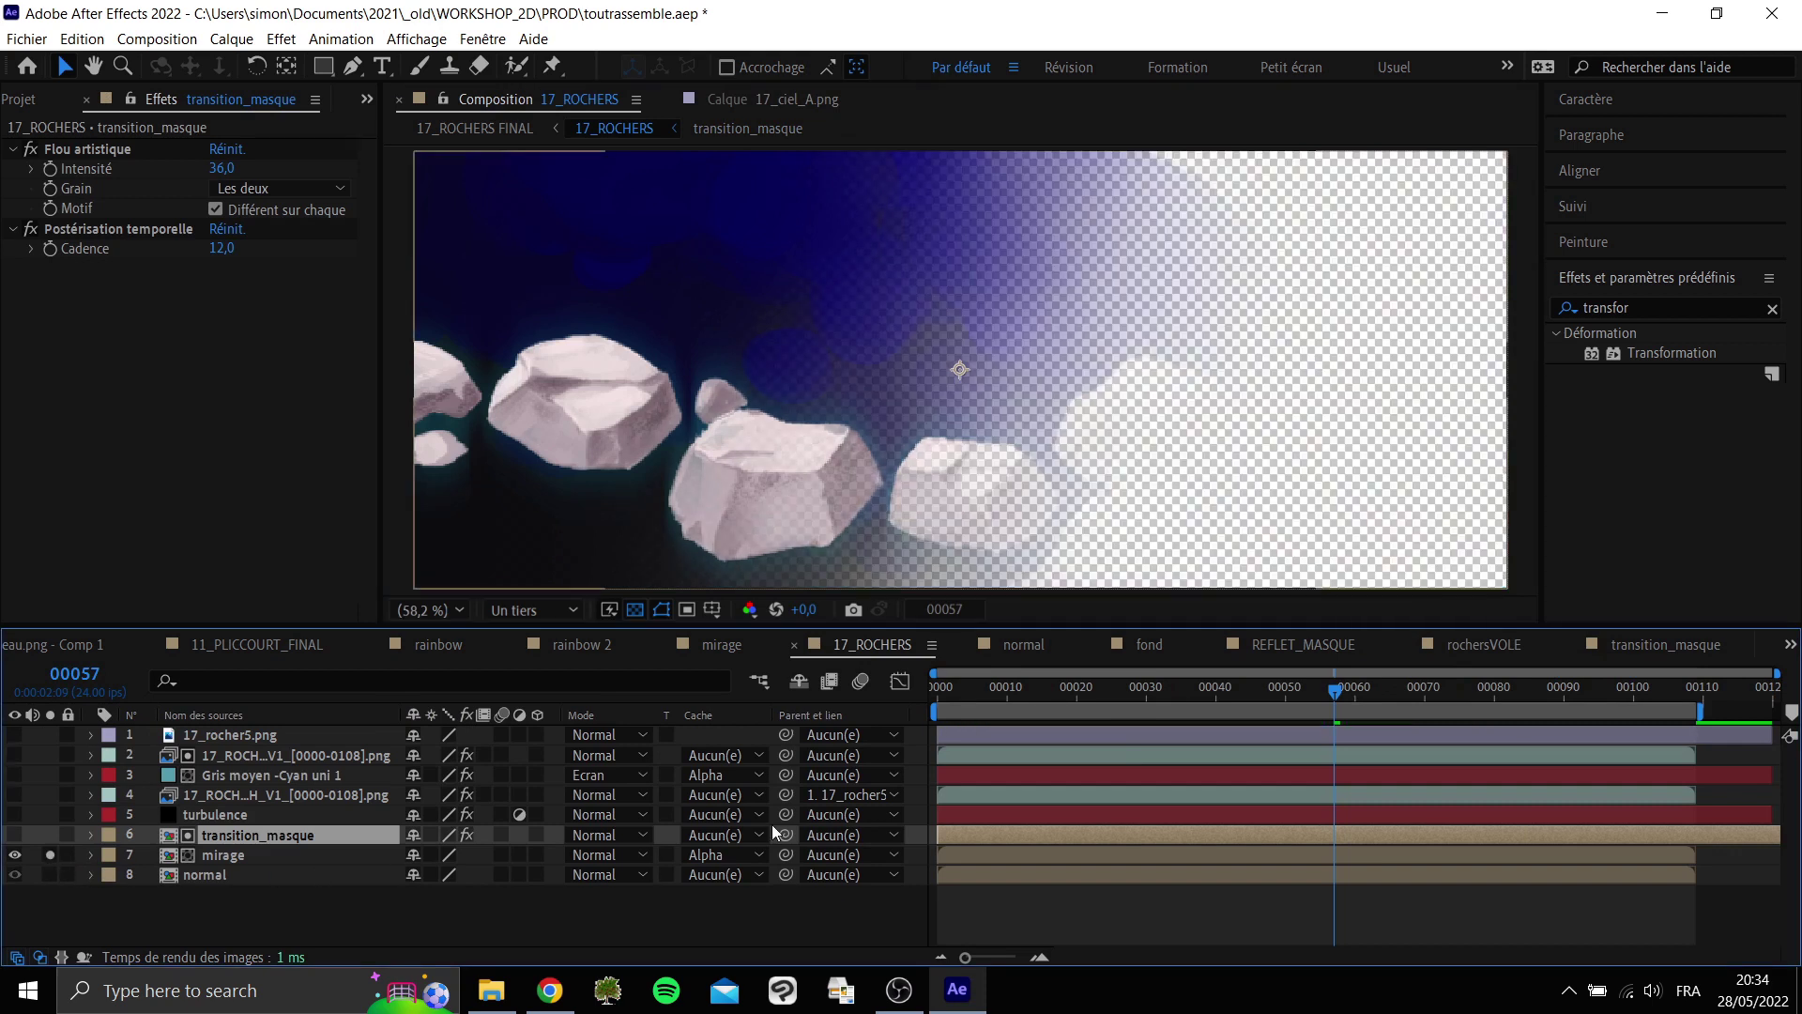
pyautogui.moveTo(1152, 691); pyautogui.dragTo(1237, 691)
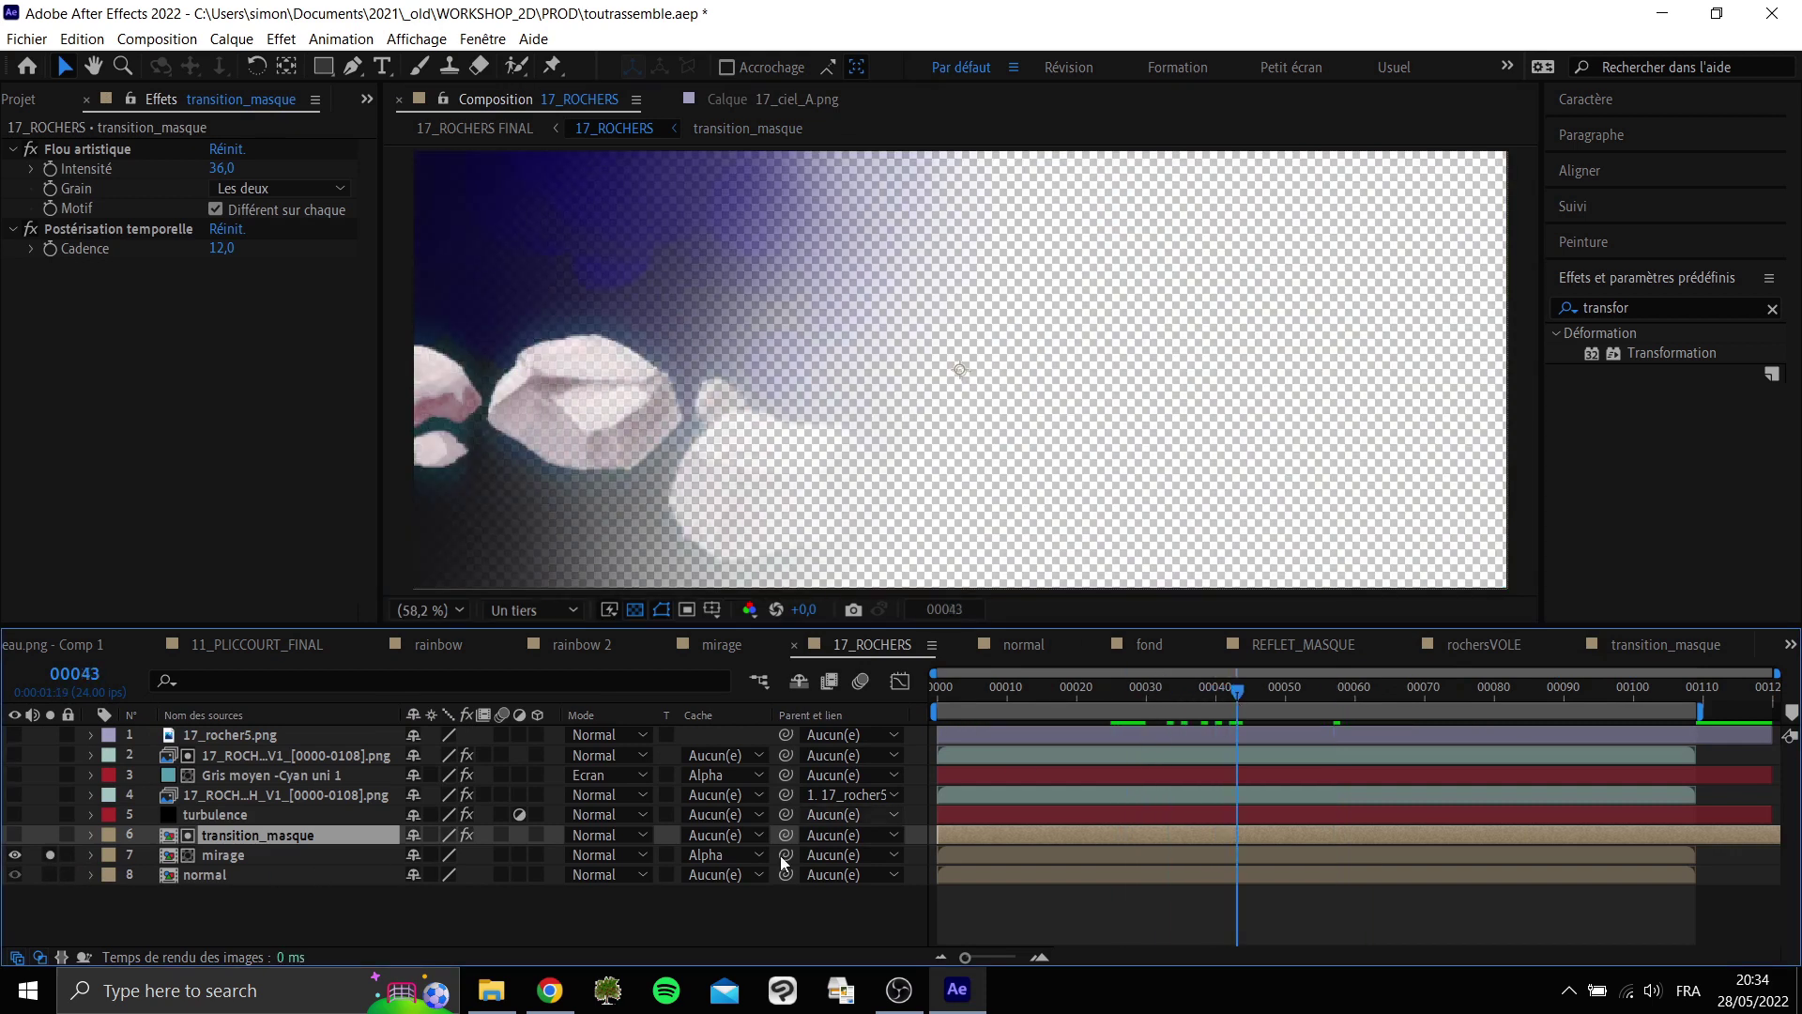
pyautogui.click(707, 857)
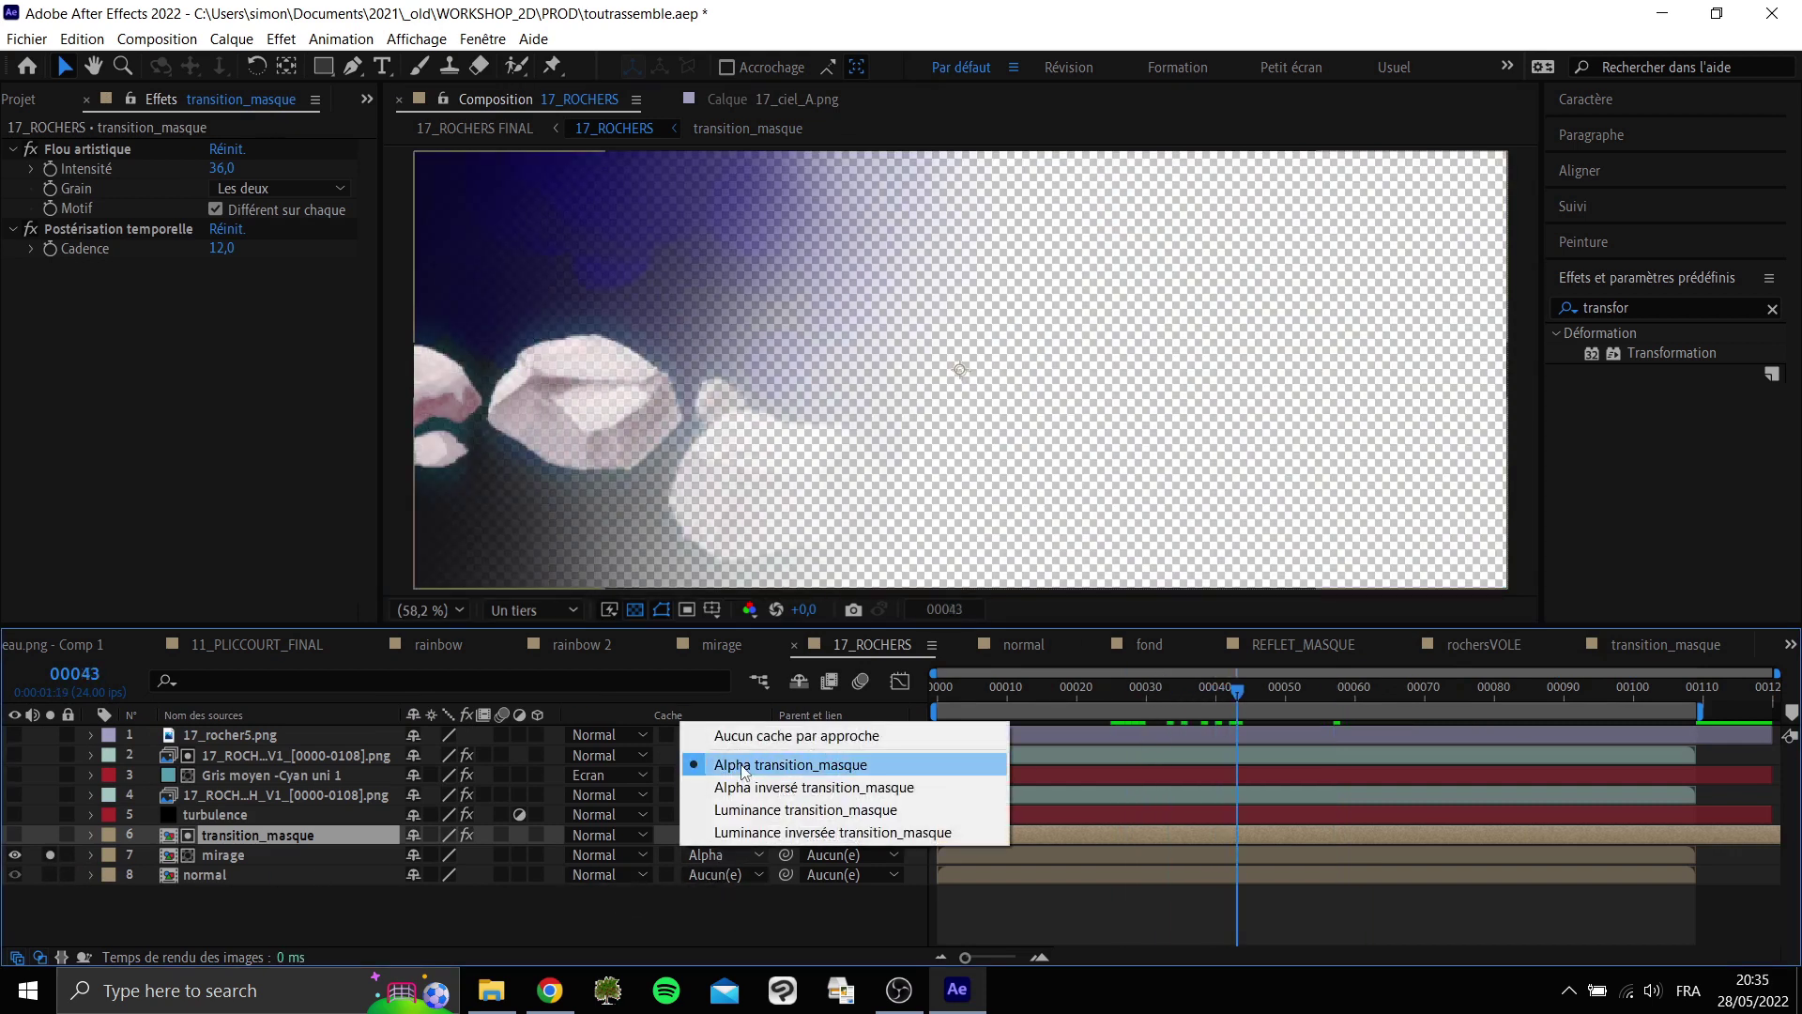
pyautogui.click(31, 842)
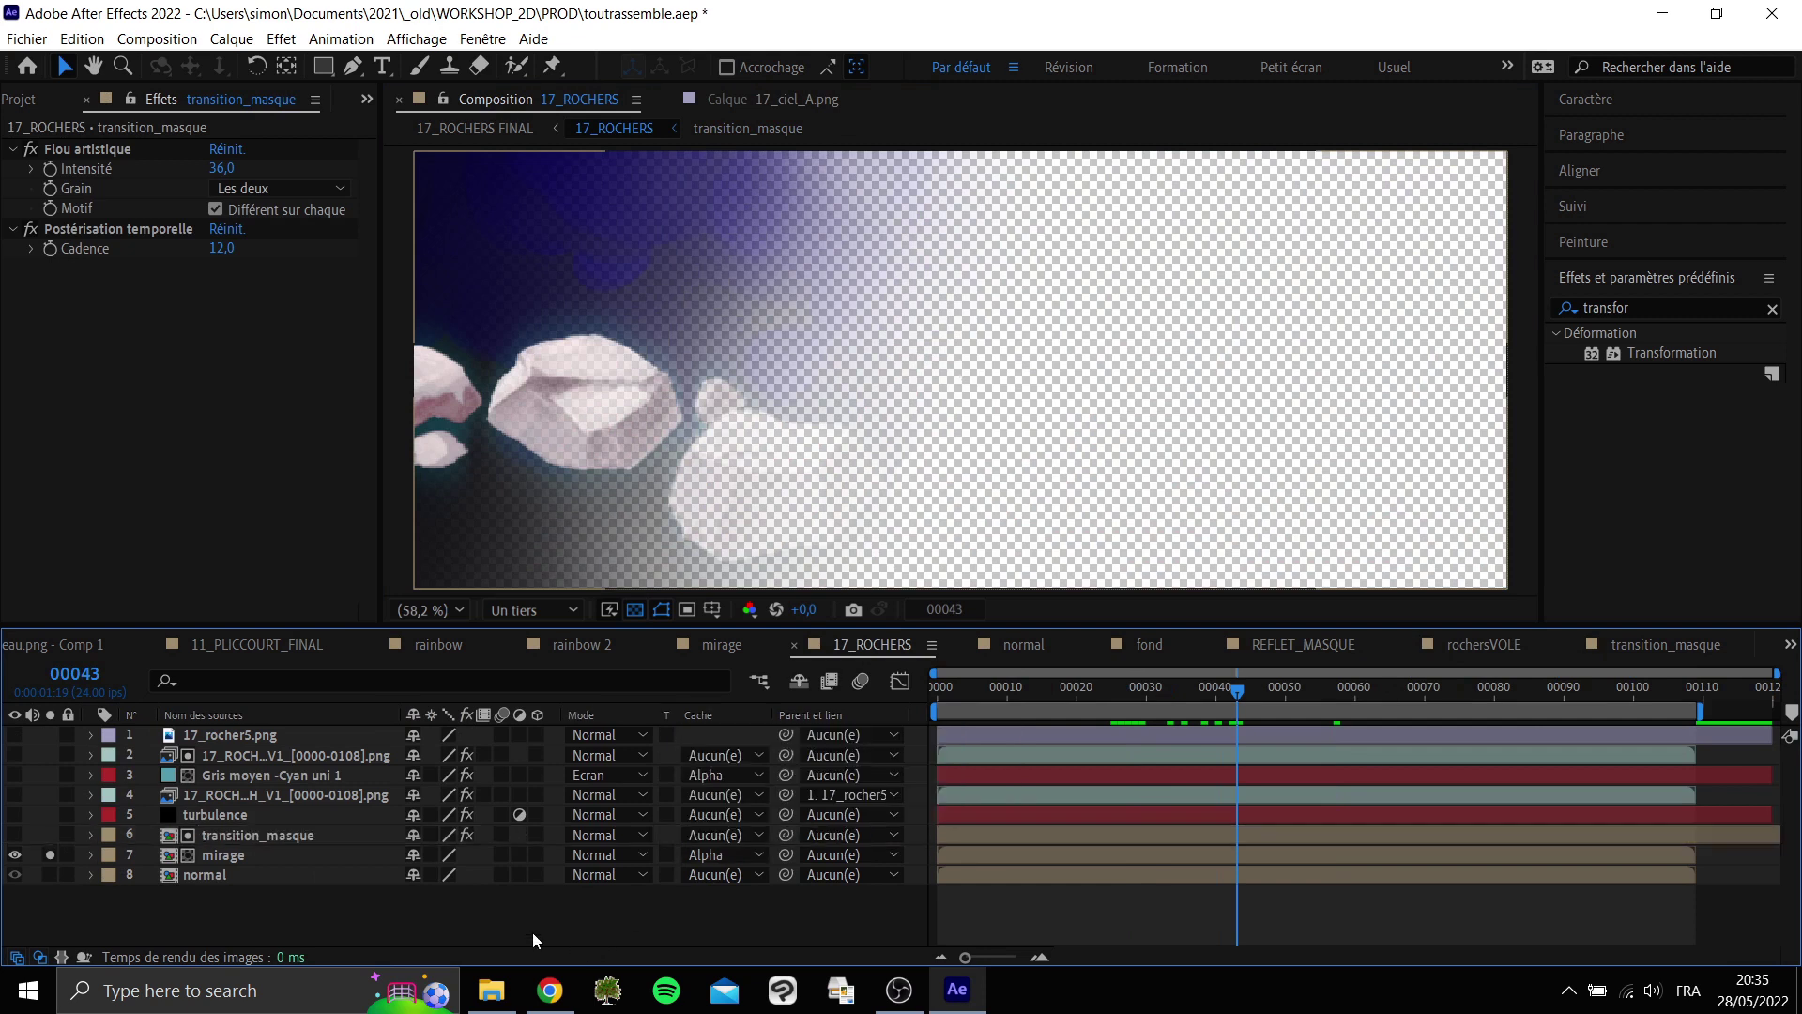
# Unsolo mirage, preview the composite with transition_masque visible, and hide the mask layer again.
pyautogui.click(49, 854)
pyautogui.press('space')
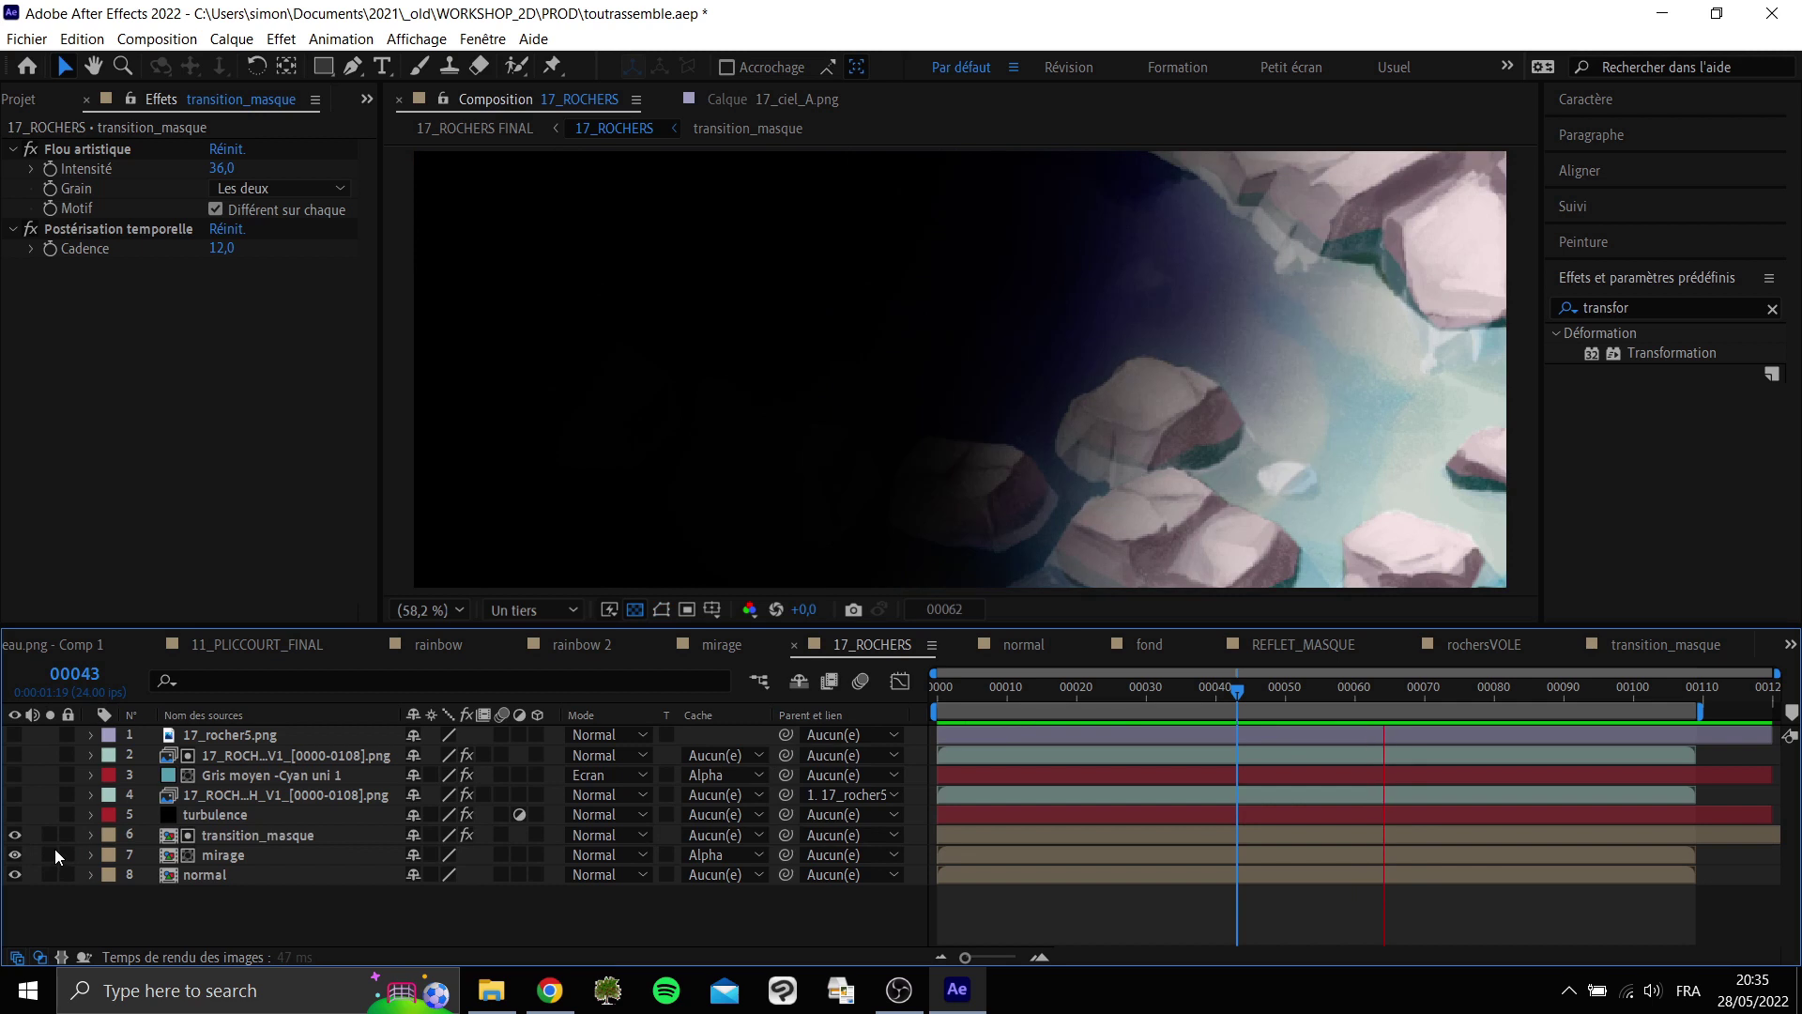
pyautogui.click(15, 835)
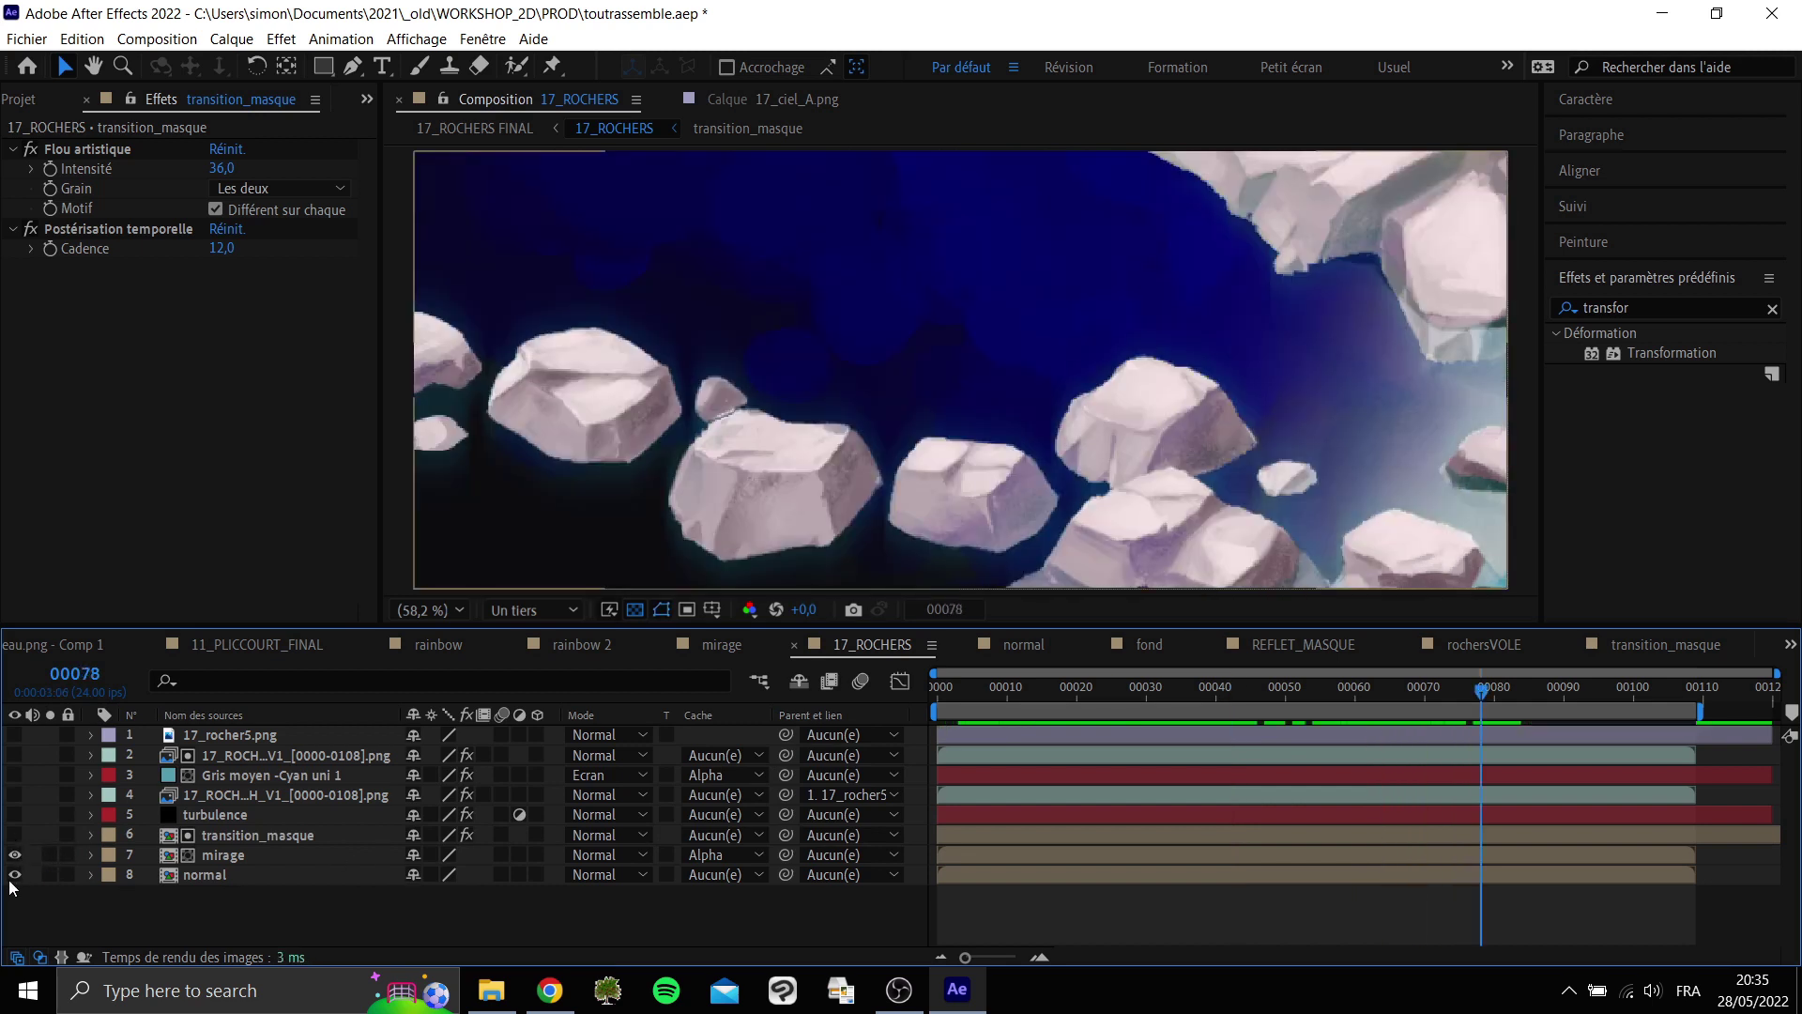
# Remove mirage's track matte in 17_ROCHERS, go to frame 36, and reapply Alpha transition_masque as its matte.
pyautogui.click(723, 854)
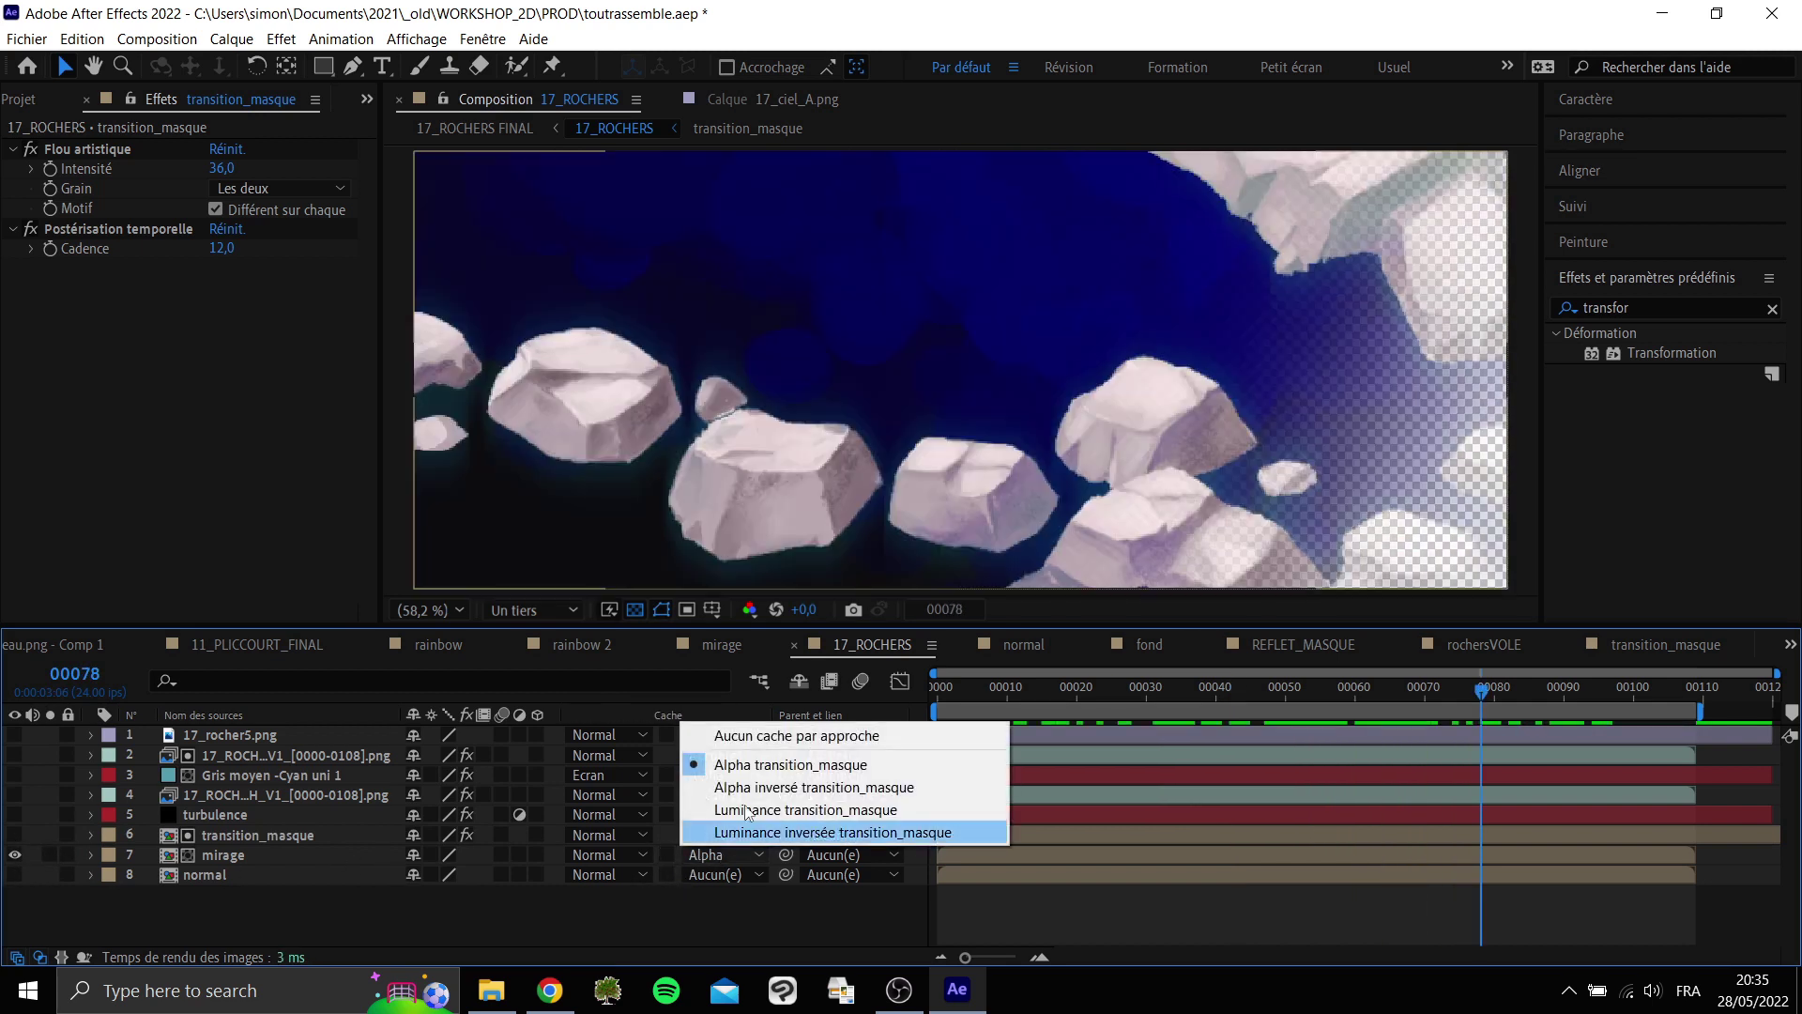
pyautogui.click(791, 736)
pyautogui.moveTo(1358, 694); pyautogui.dragTo(1189, 692)
pyautogui.click(707, 856)
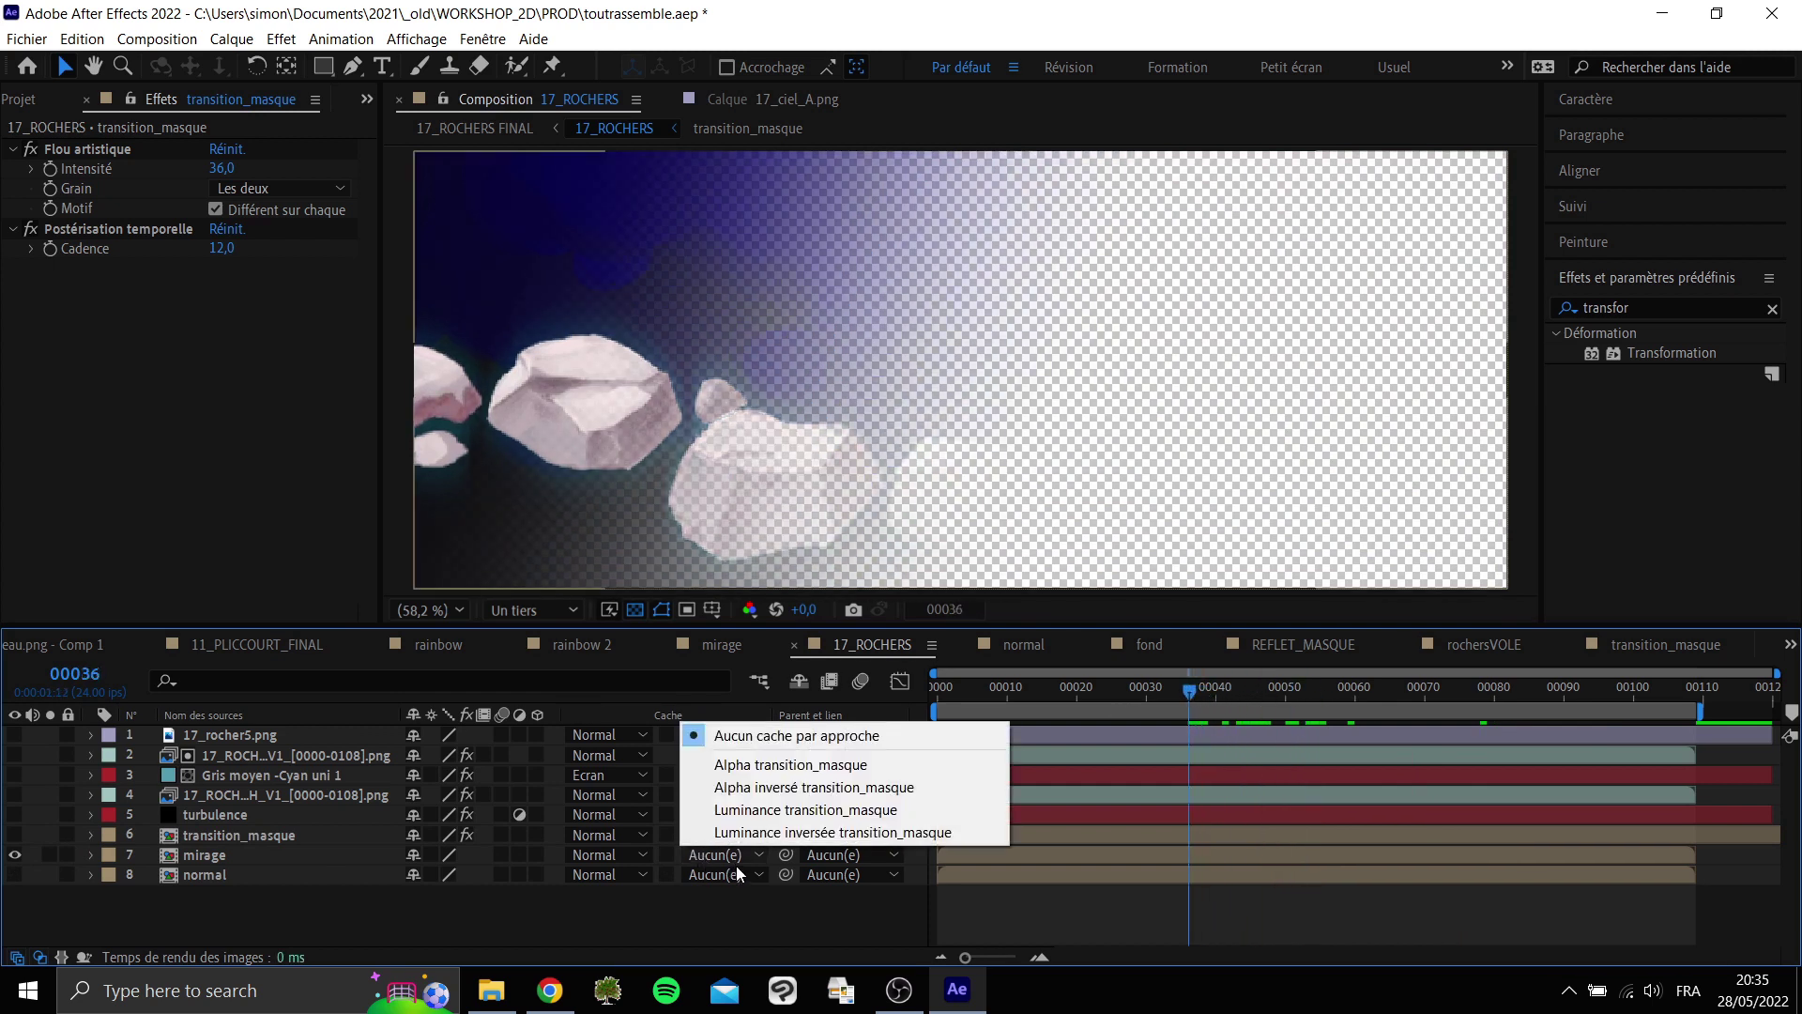
pyautogui.click(780, 766)
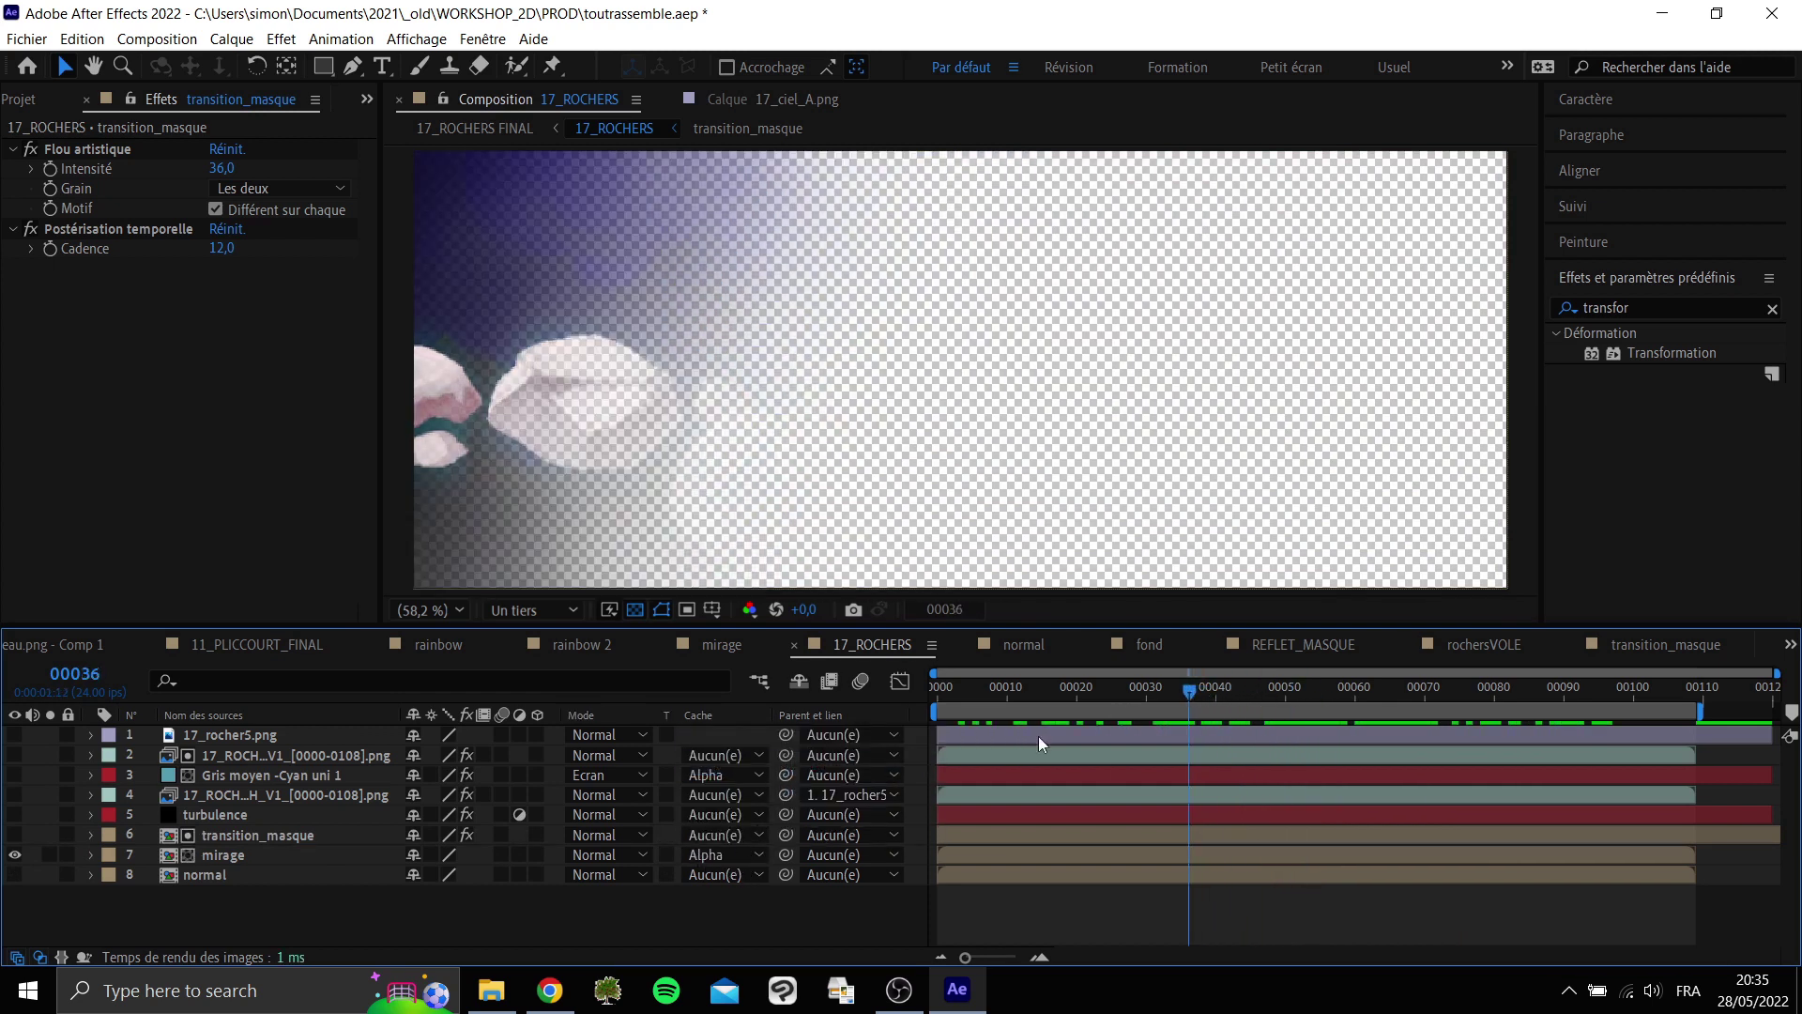
# Scrub the alpha-matted mirage up to frame 77, view the unmasked mirage composition, and return to 17_ROCHERS.
pyautogui.moveTo(1224, 692); pyautogui.dragTo(1474, 661)
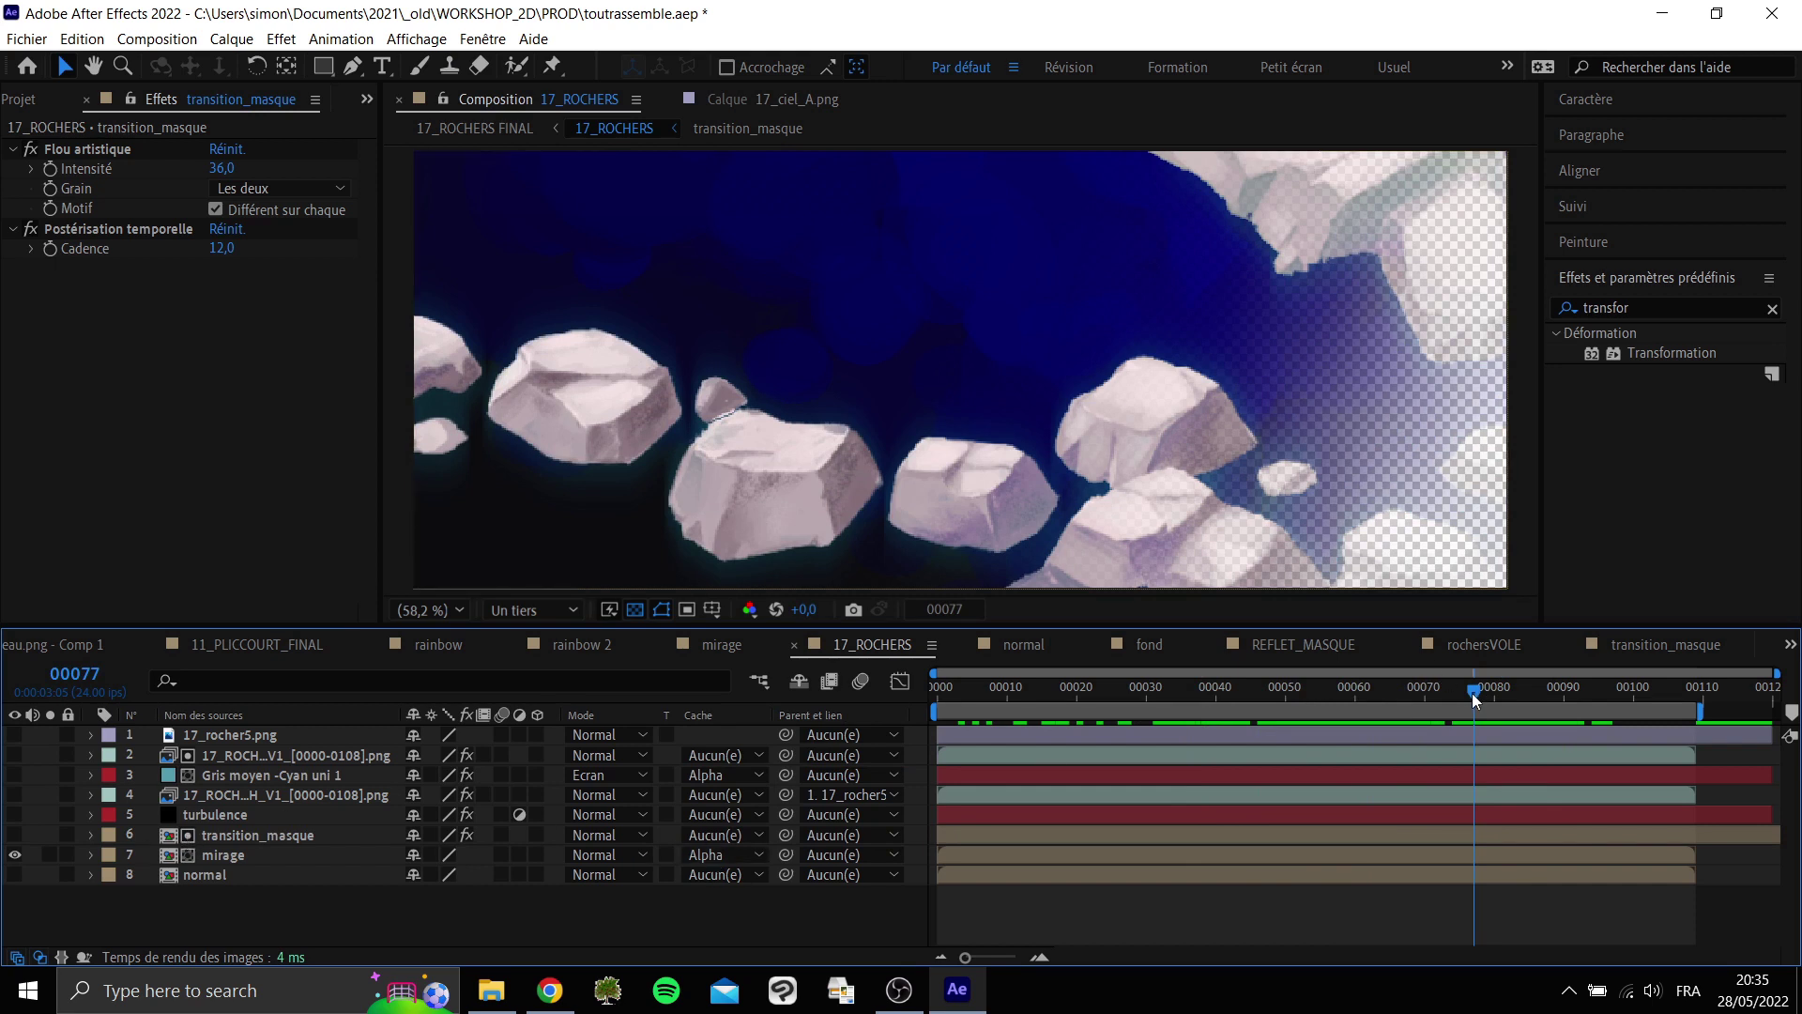
pyautogui.moveTo(1473, 699); pyautogui.dragTo(1449, 686)
pyautogui.doubleClick(222, 855)
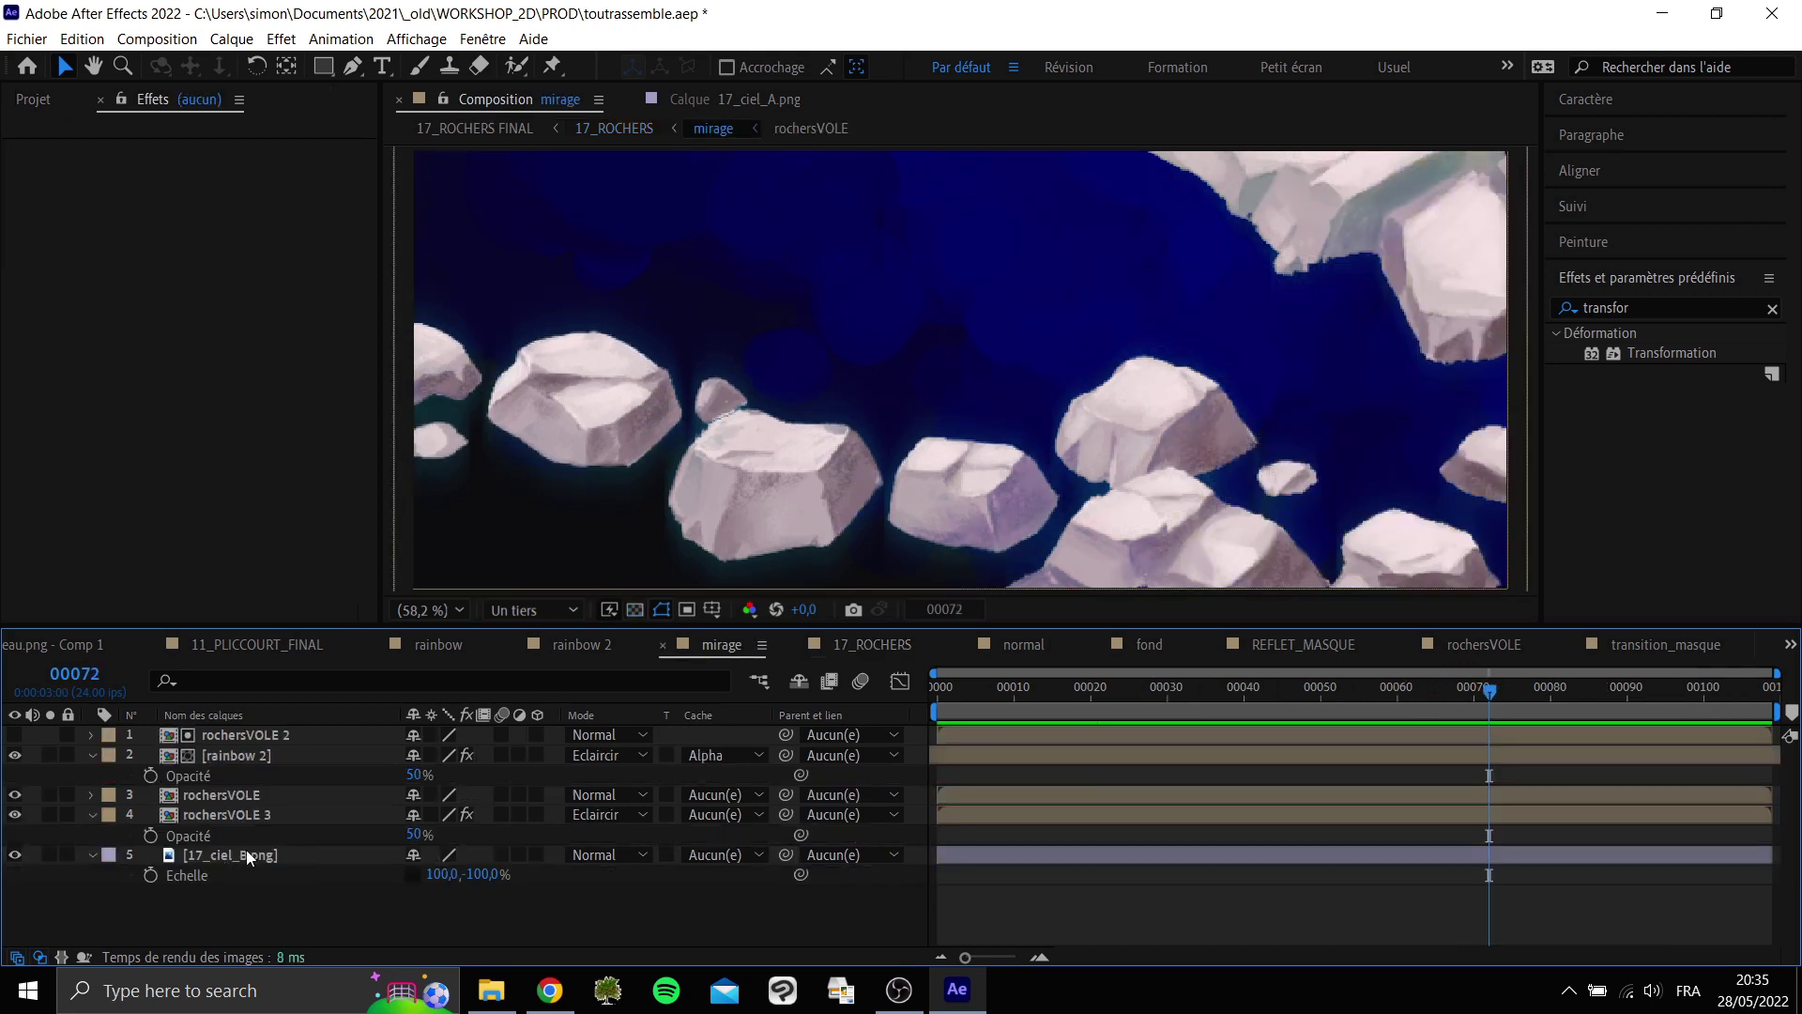
pyautogui.click(1457, 680)
pyautogui.press('Tab')
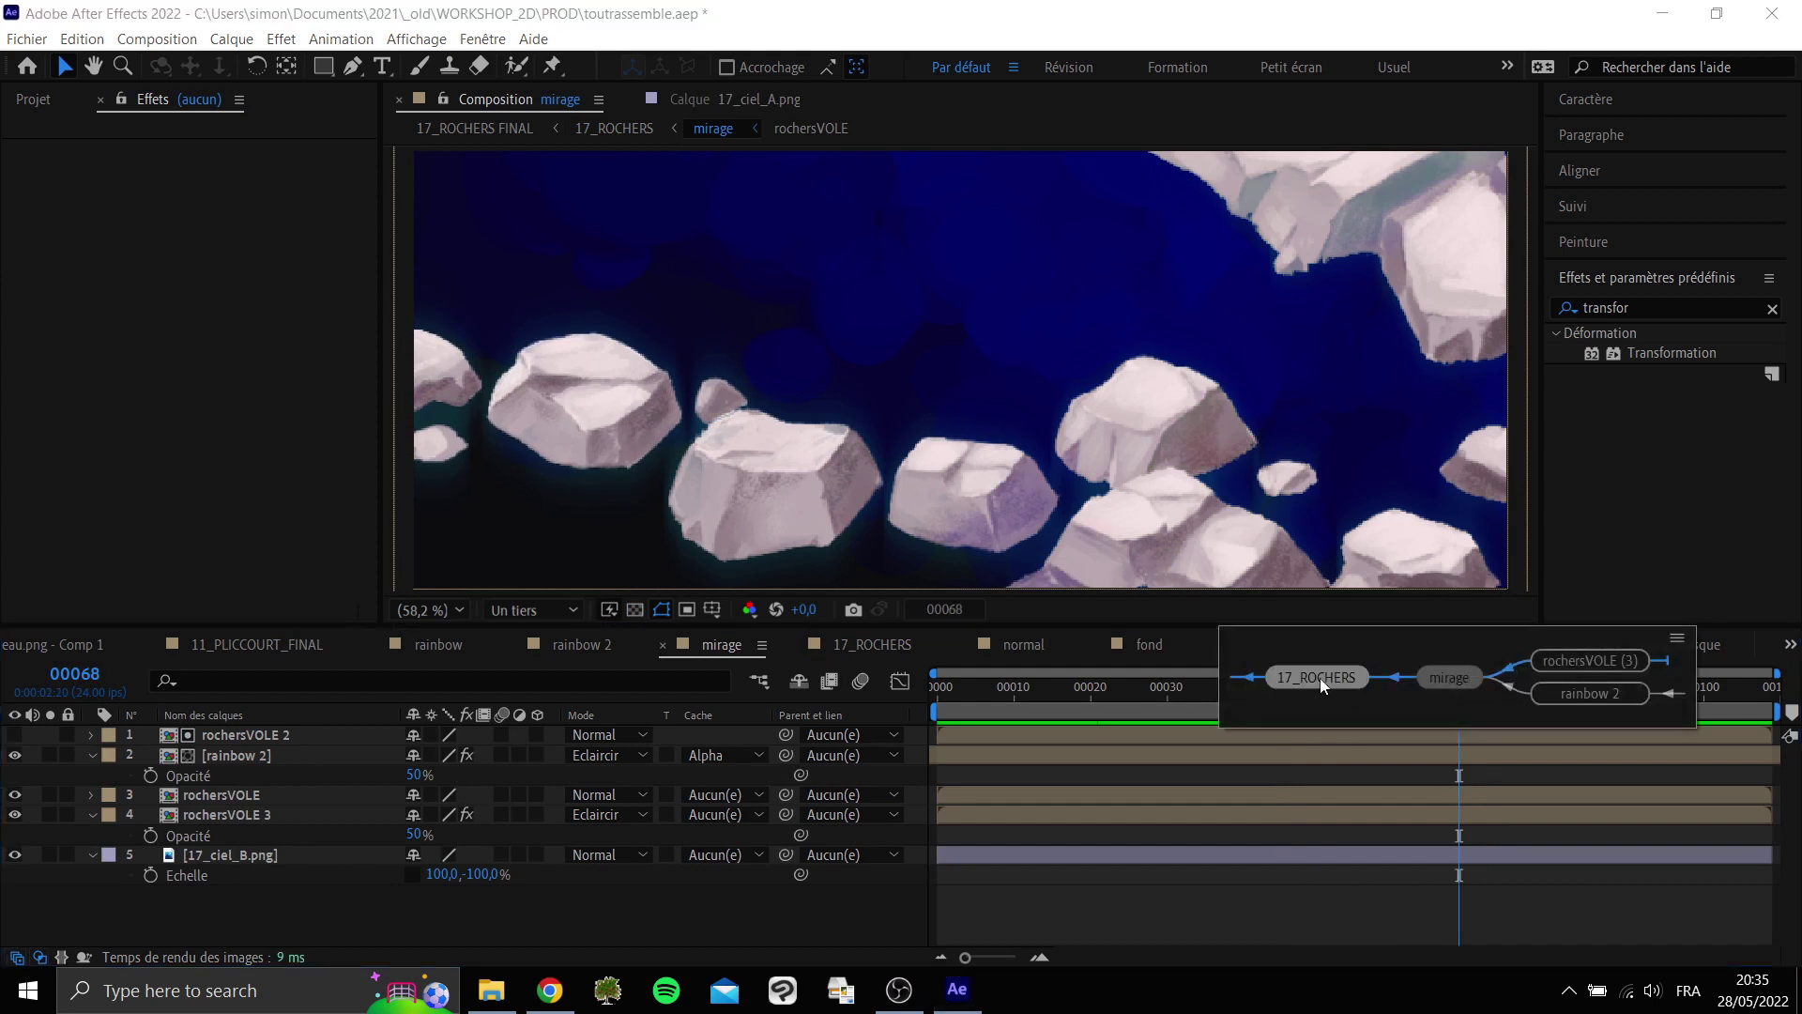
pyautogui.click(1318, 679)
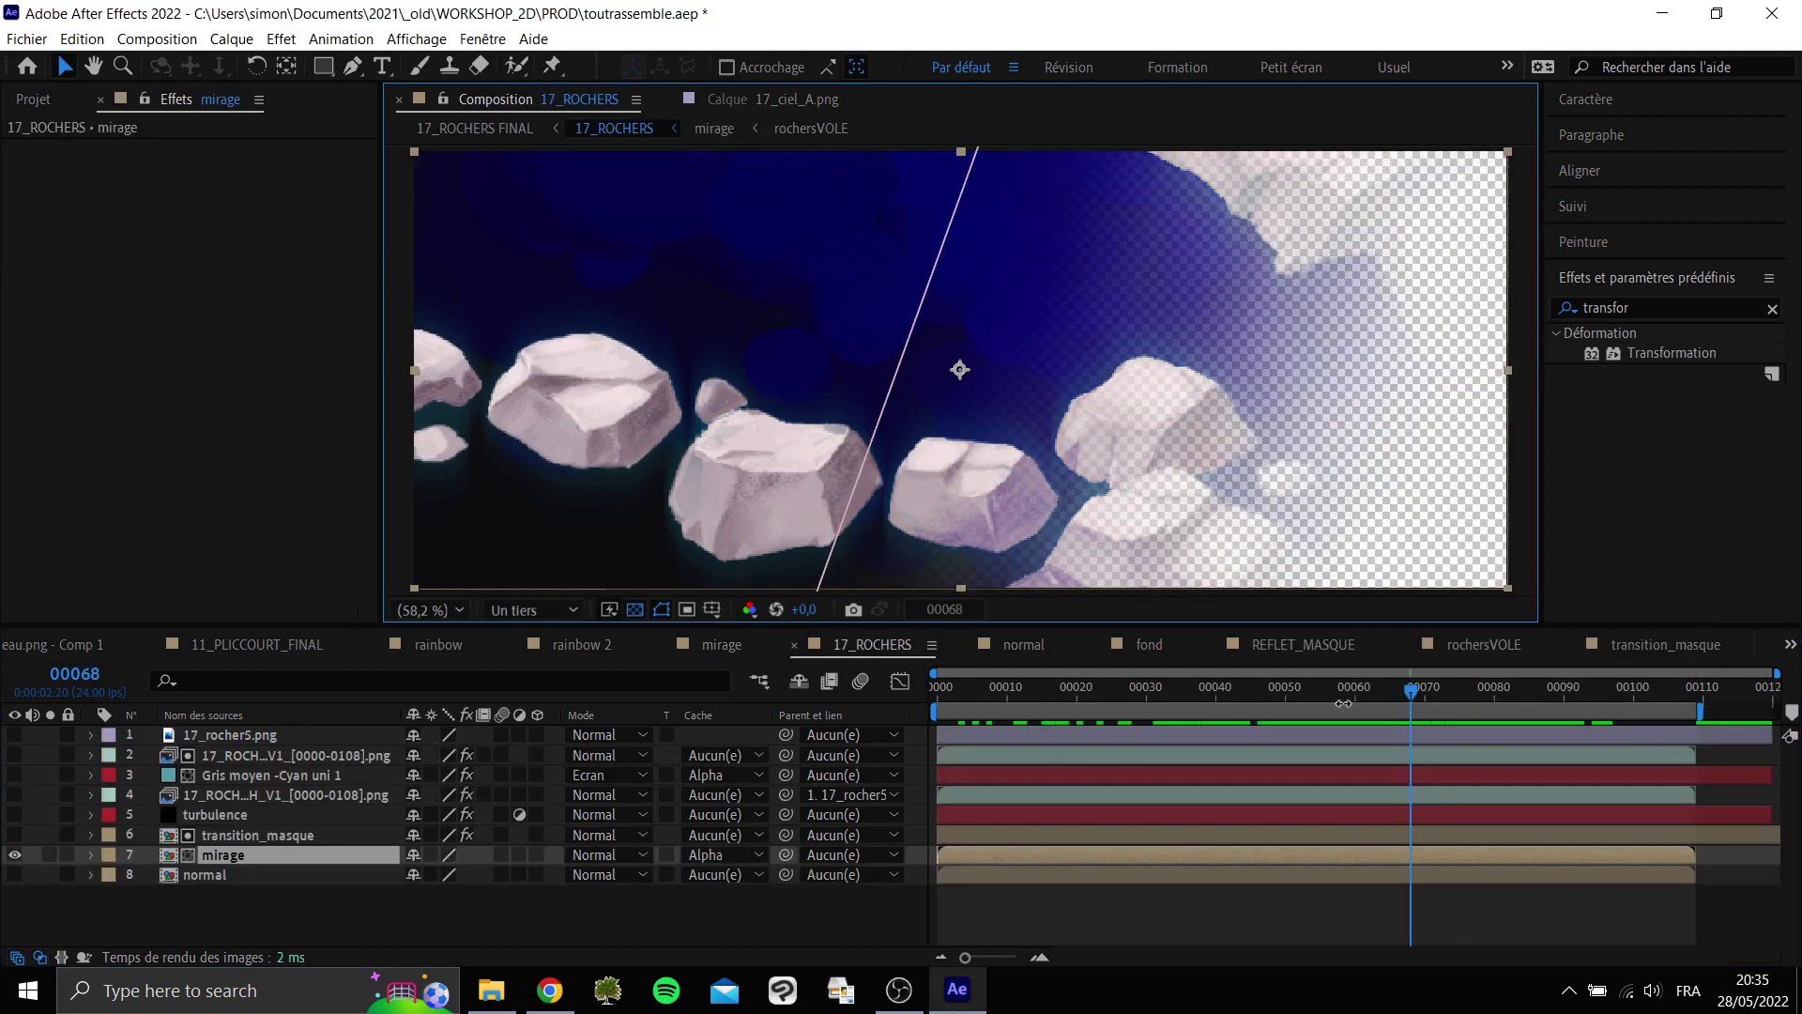
# At frame 48, review mirage's track matte options and select the transition_masque layer above it.
pyautogui.moveTo(1242, 685)
pyautogui.mouseDown()
pyautogui.moveTo(1608, 690)
pyautogui.moveTo(1272, 691)
pyautogui.mouseUp()
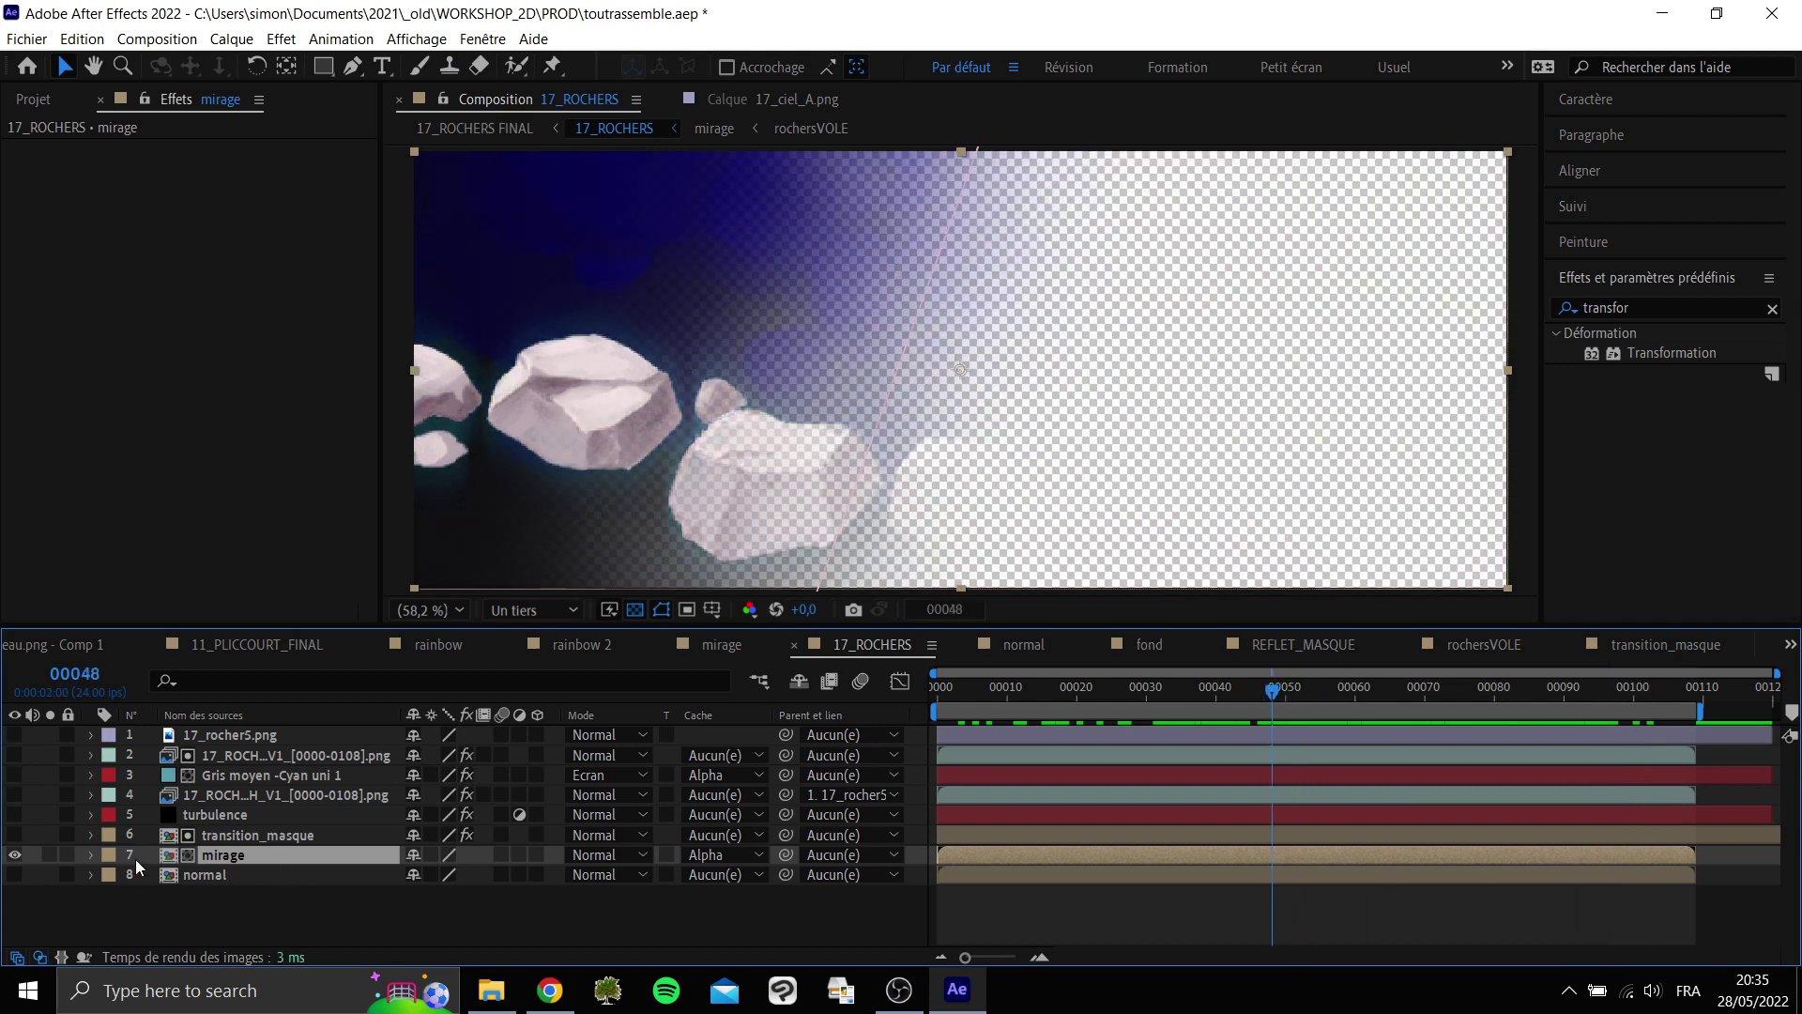
pyautogui.click(246, 836)
pyautogui.click(392, 861)
pyautogui.click(713, 854)
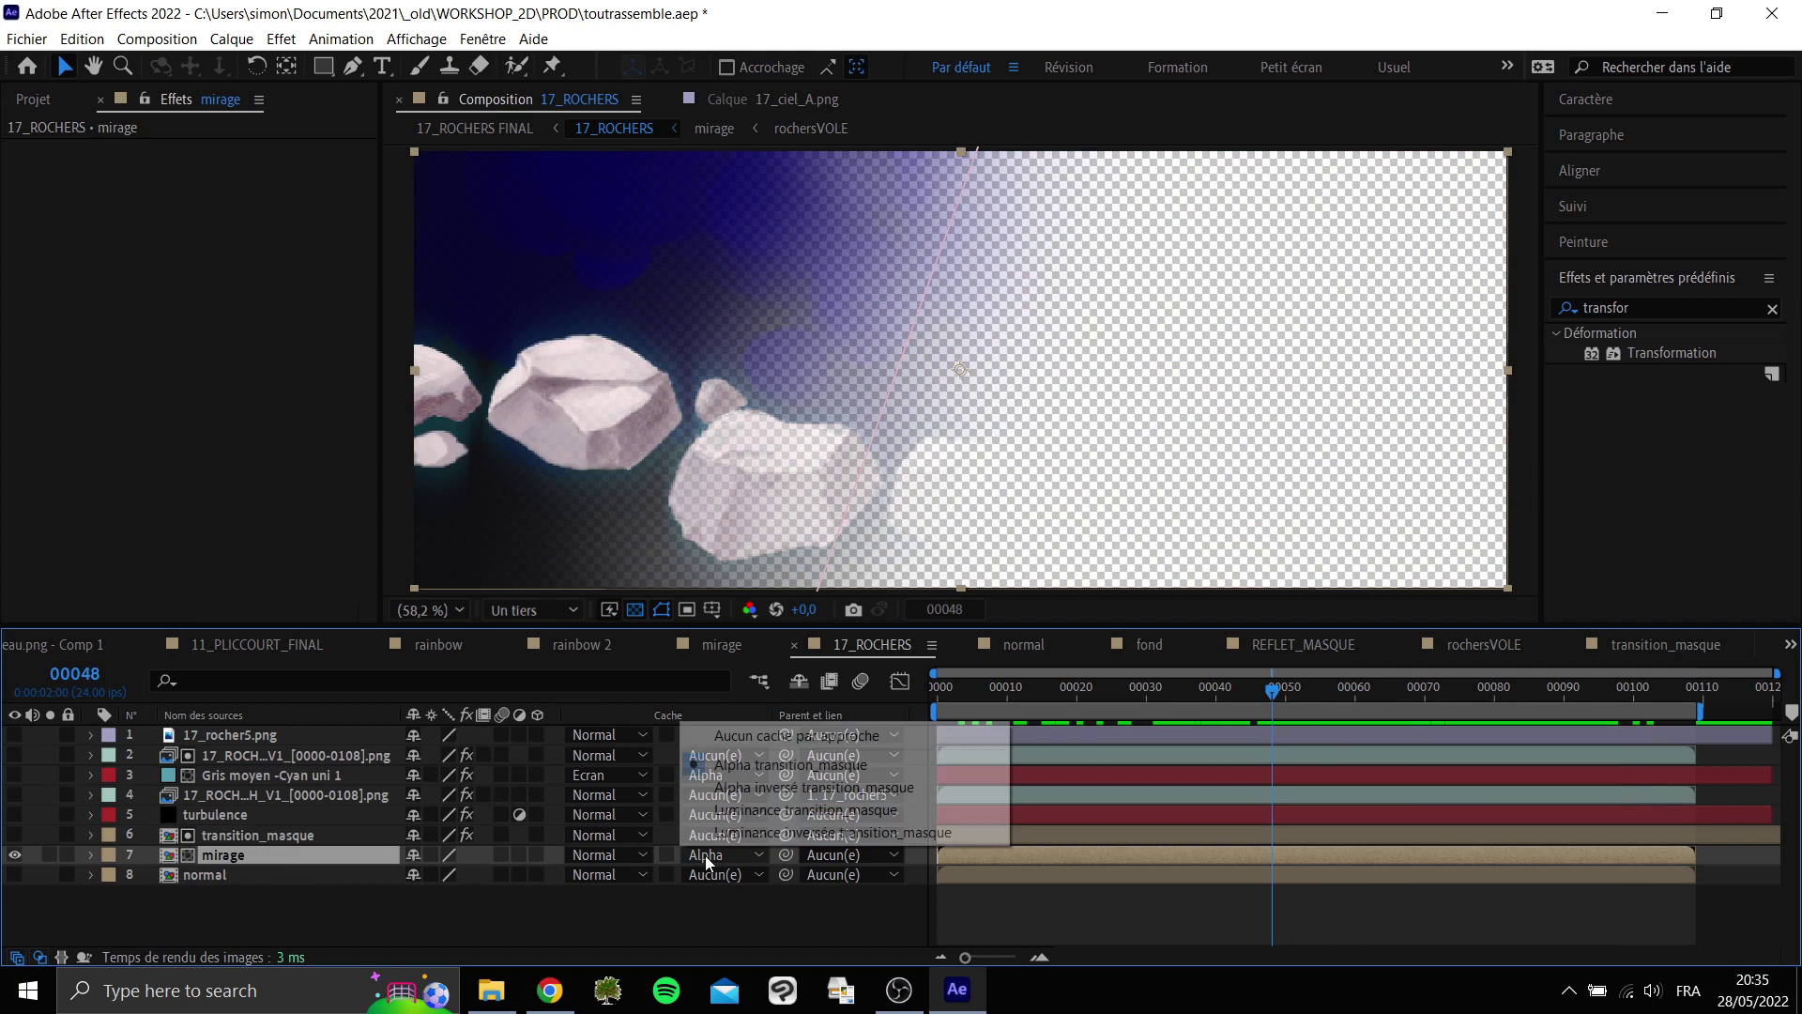
pyautogui.click(288, 834)
# Open the transition_masque composition and play its moving mask from frames 36, 29 and 32.
pyautogui.doubleClick(287, 833)
pyautogui.moveTo(1137, 690); pyautogui.dragTo(1215, 696)
pyautogui.press('space')
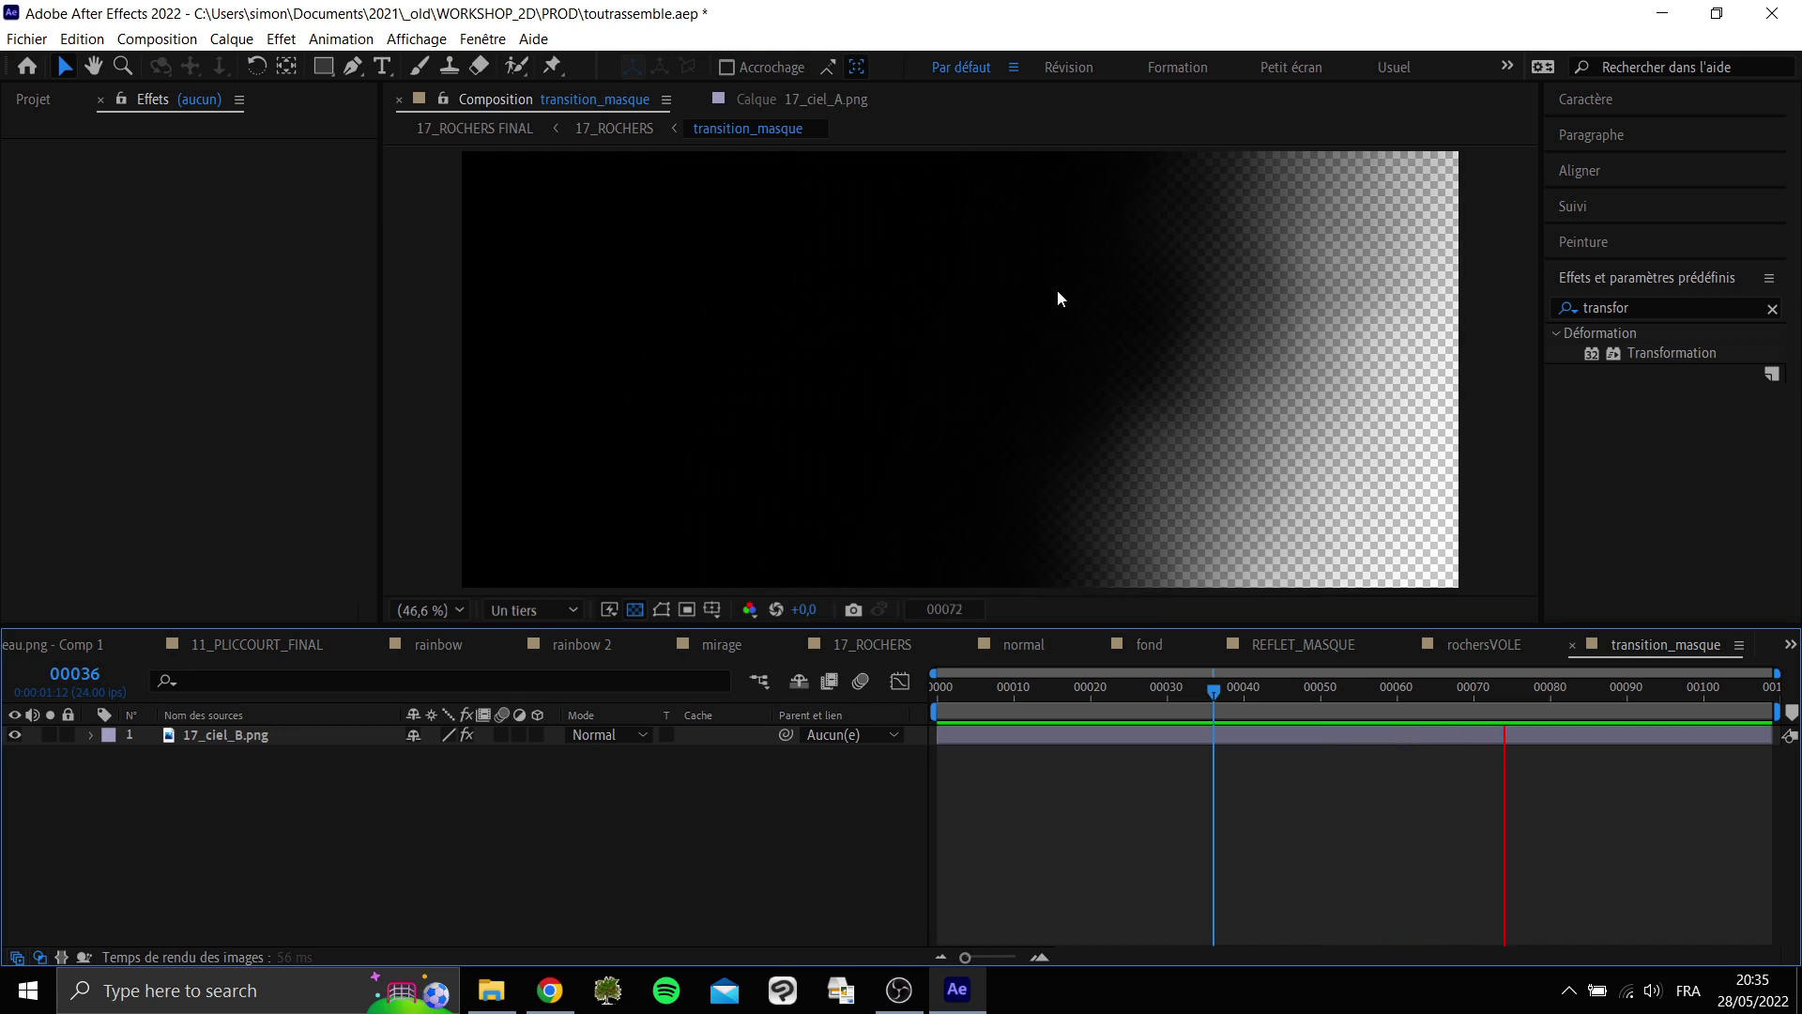
pyautogui.click(1162, 691)
pyautogui.press('space')
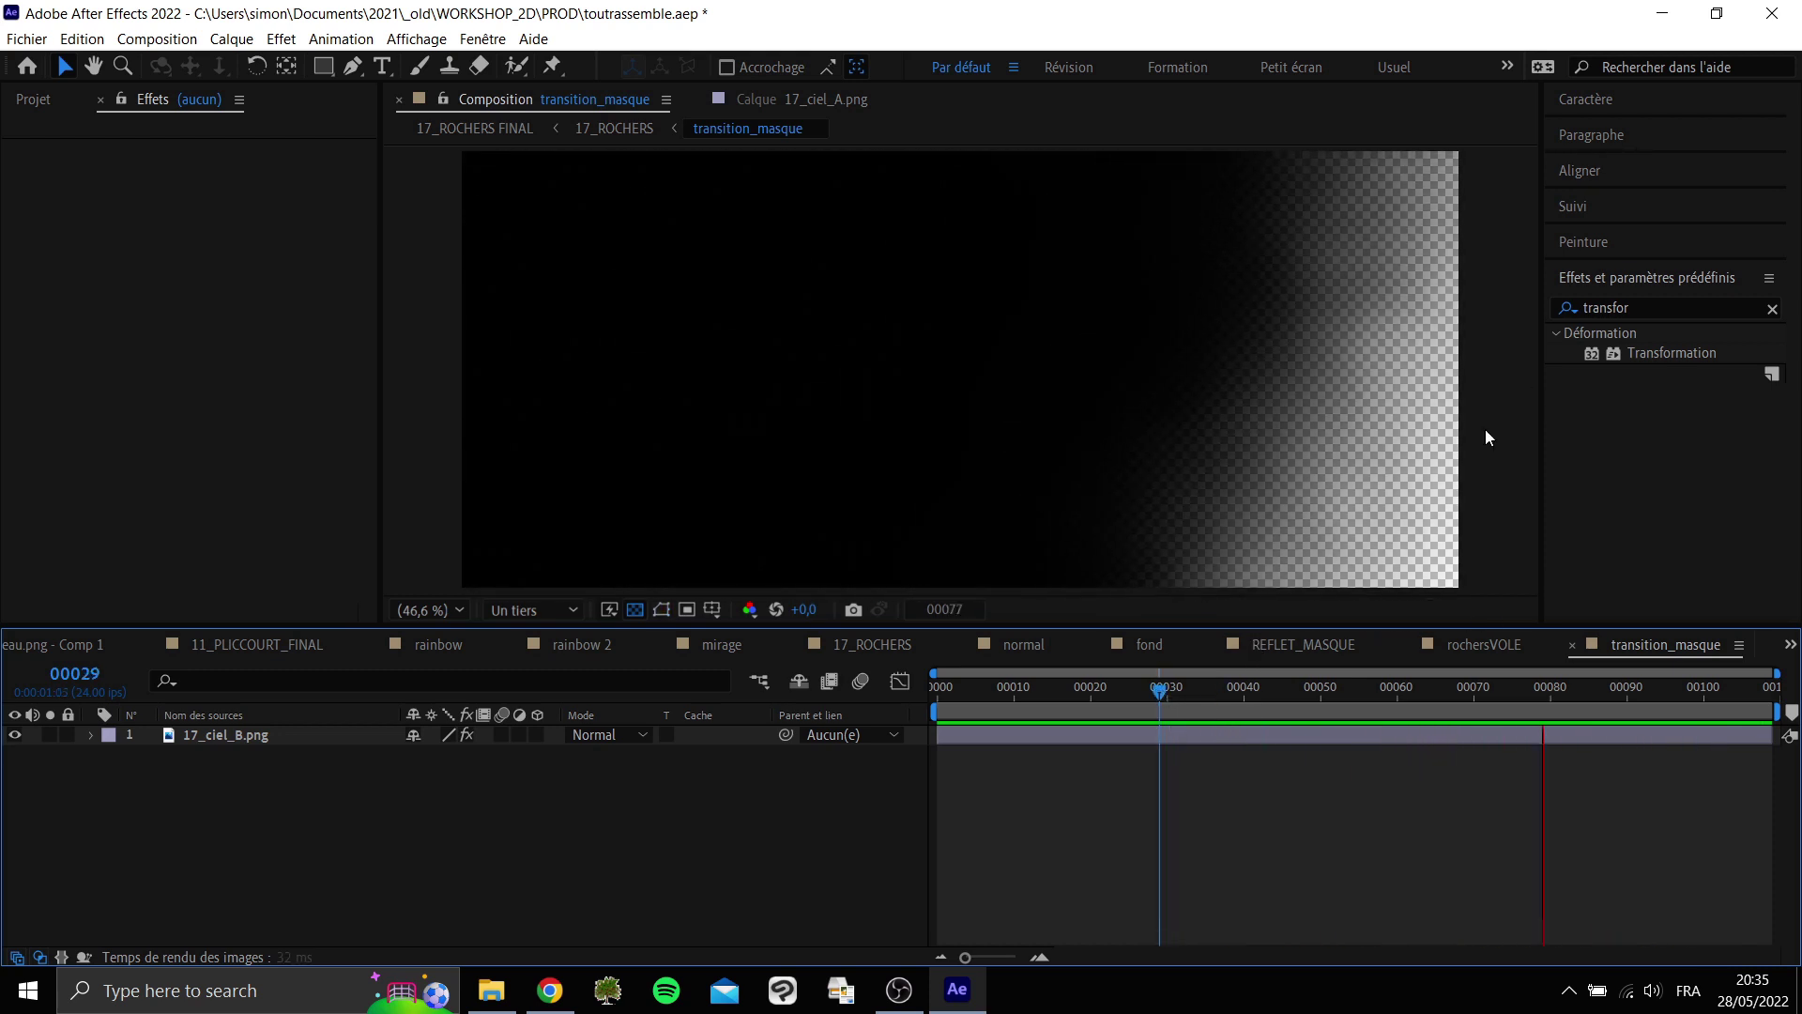
pyautogui.click(1185, 692)
pyautogui.press('space')
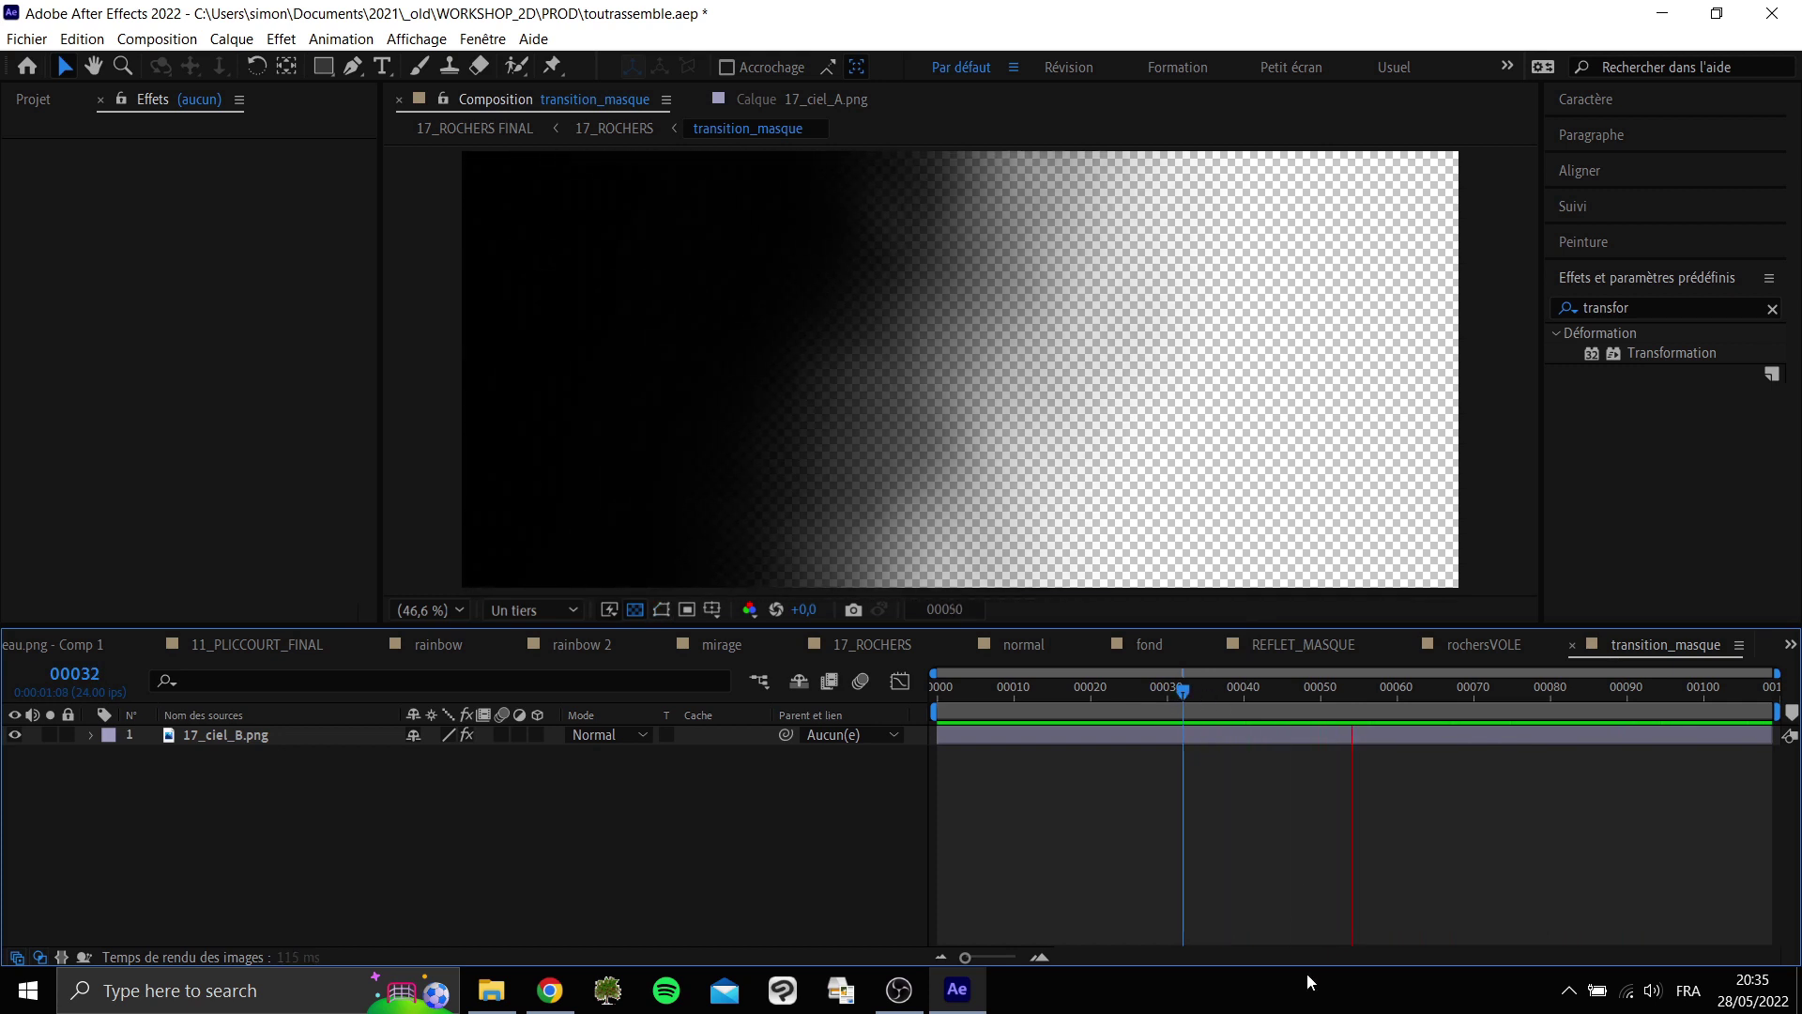
# Look through the rochersVOLE composition and return to 17_ROCHERS by way of transition_masque.
pyautogui.click(1484, 646)
pyautogui.click(1349, 646)
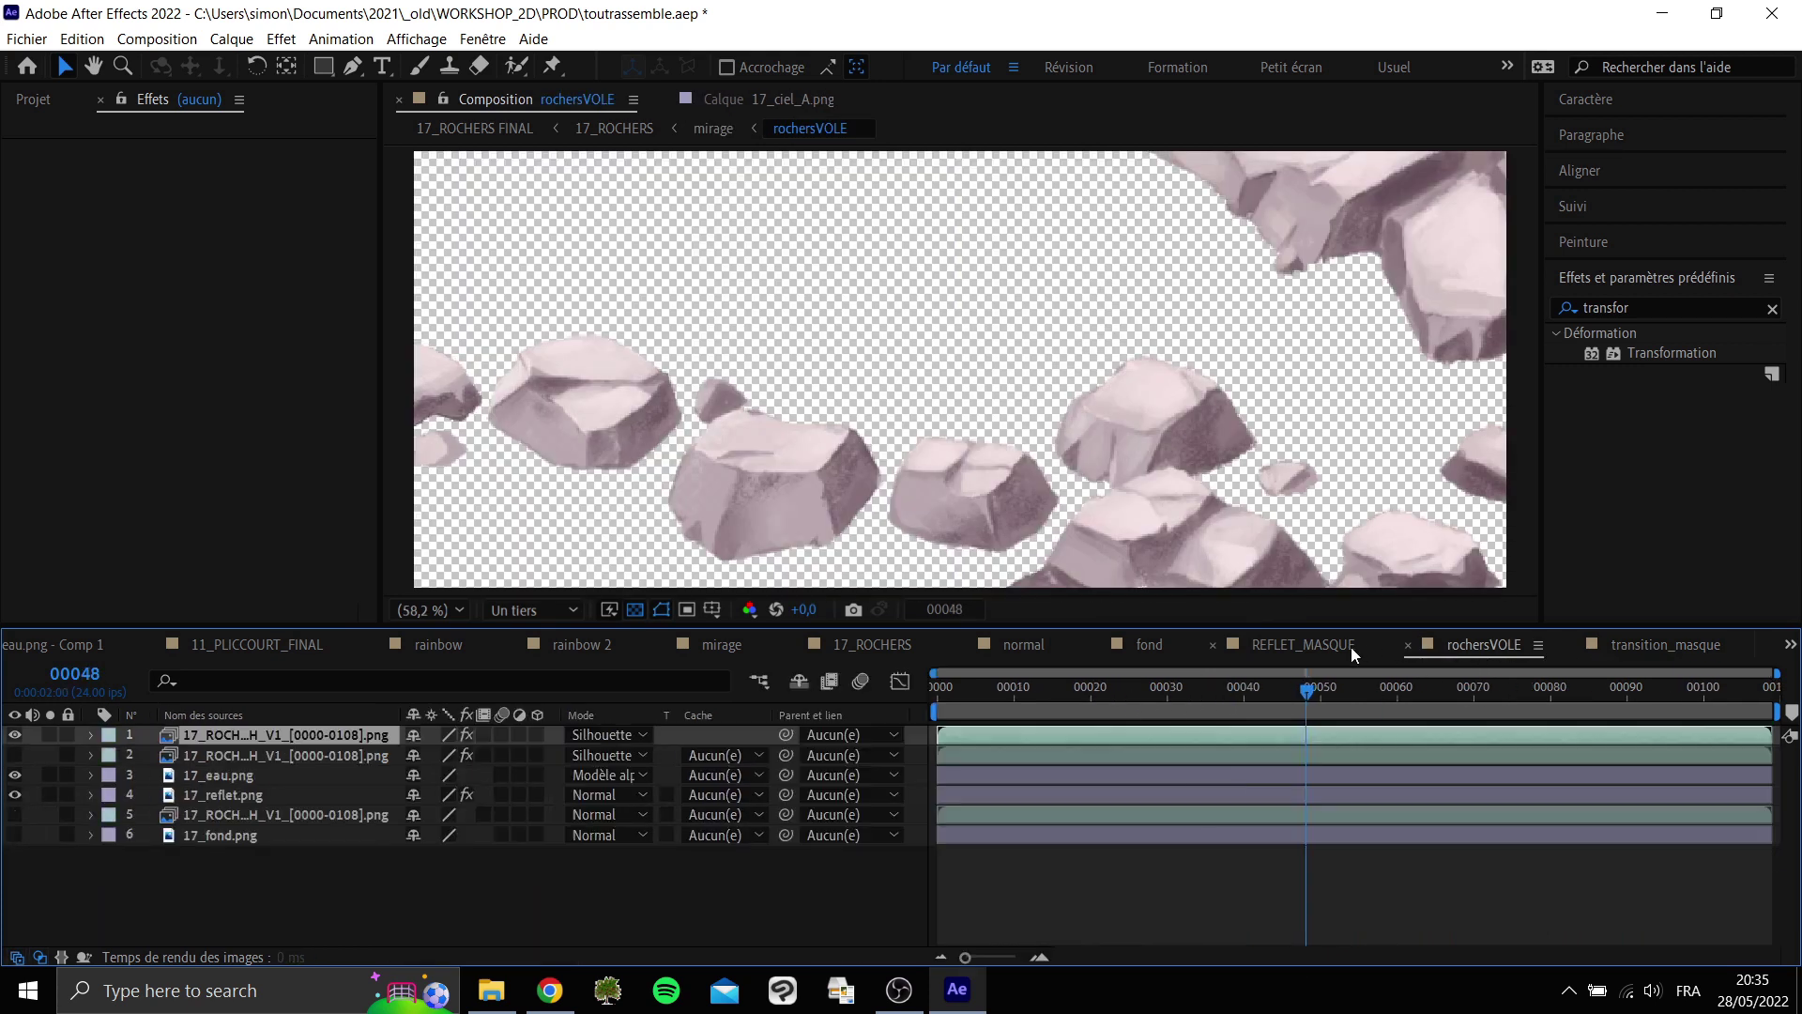
pyautogui.click(1639, 648)
pyautogui.press('Tab')
pyautogui.click(1479, 658)
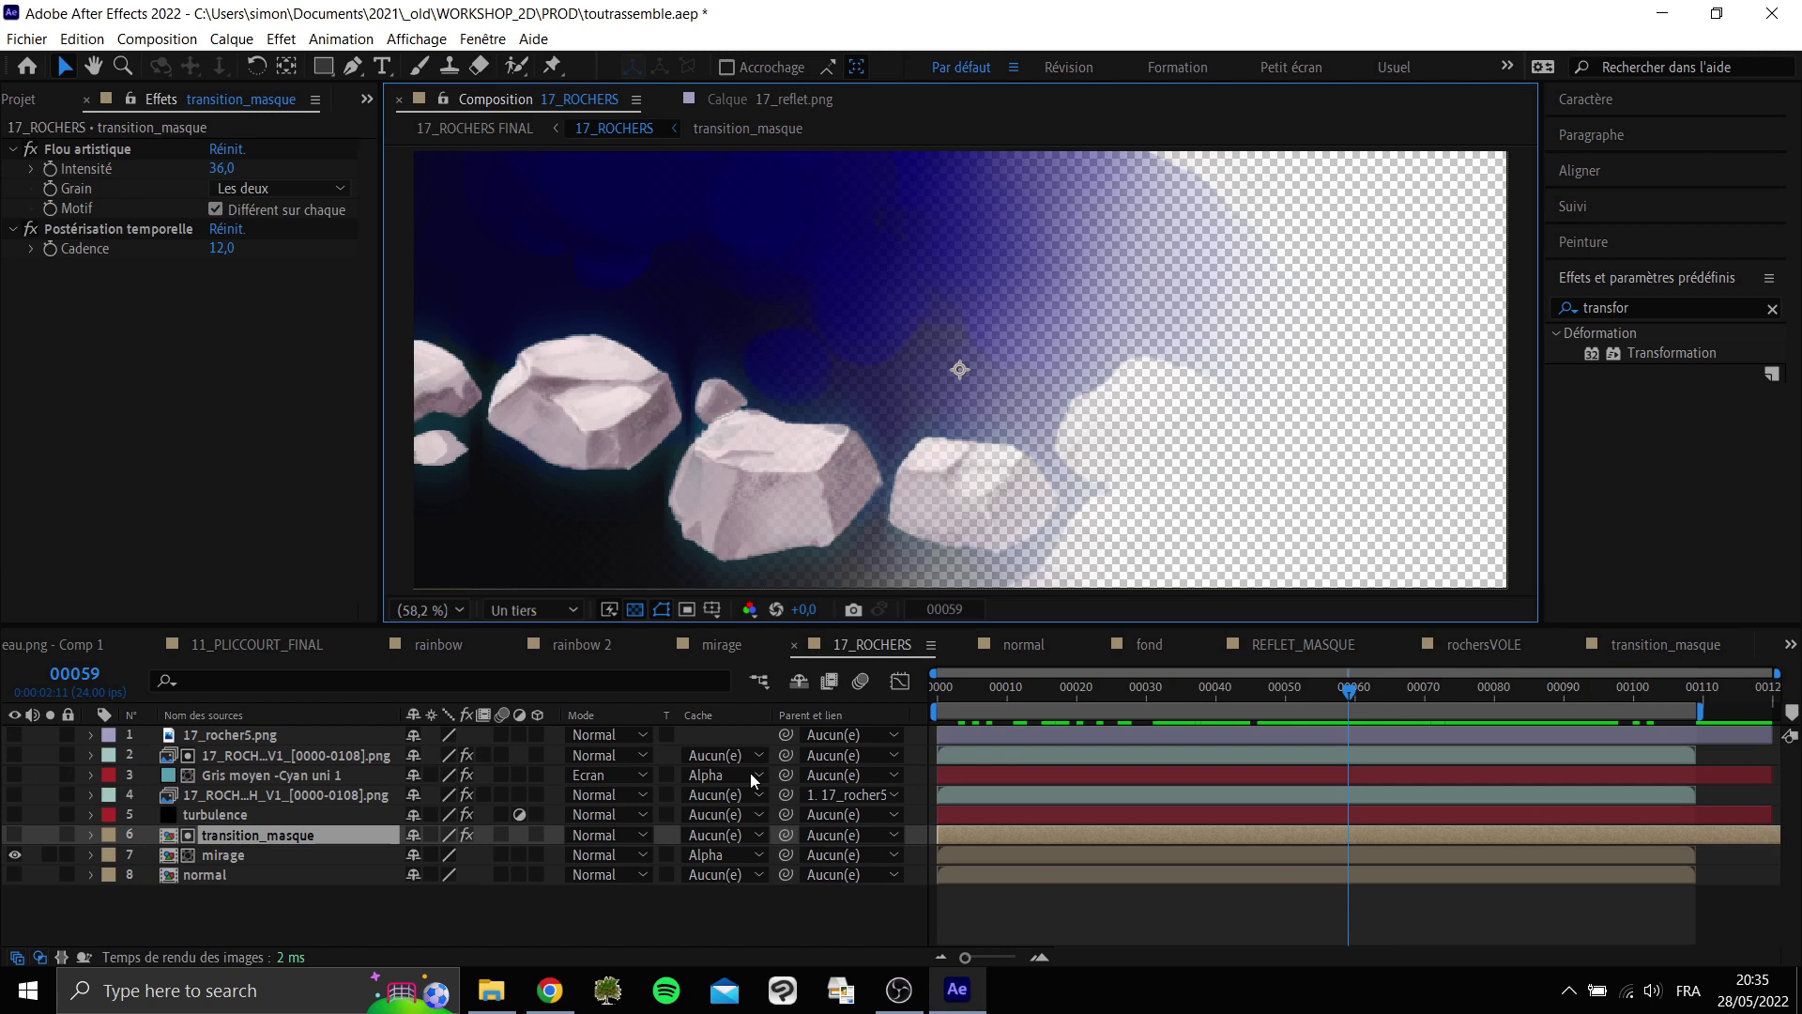
# Reopen transition_masque and show the Turbulences effect settings of 17_ciel_B.png, with Remplir collapsed.
pyautogui.click(1638, 647)
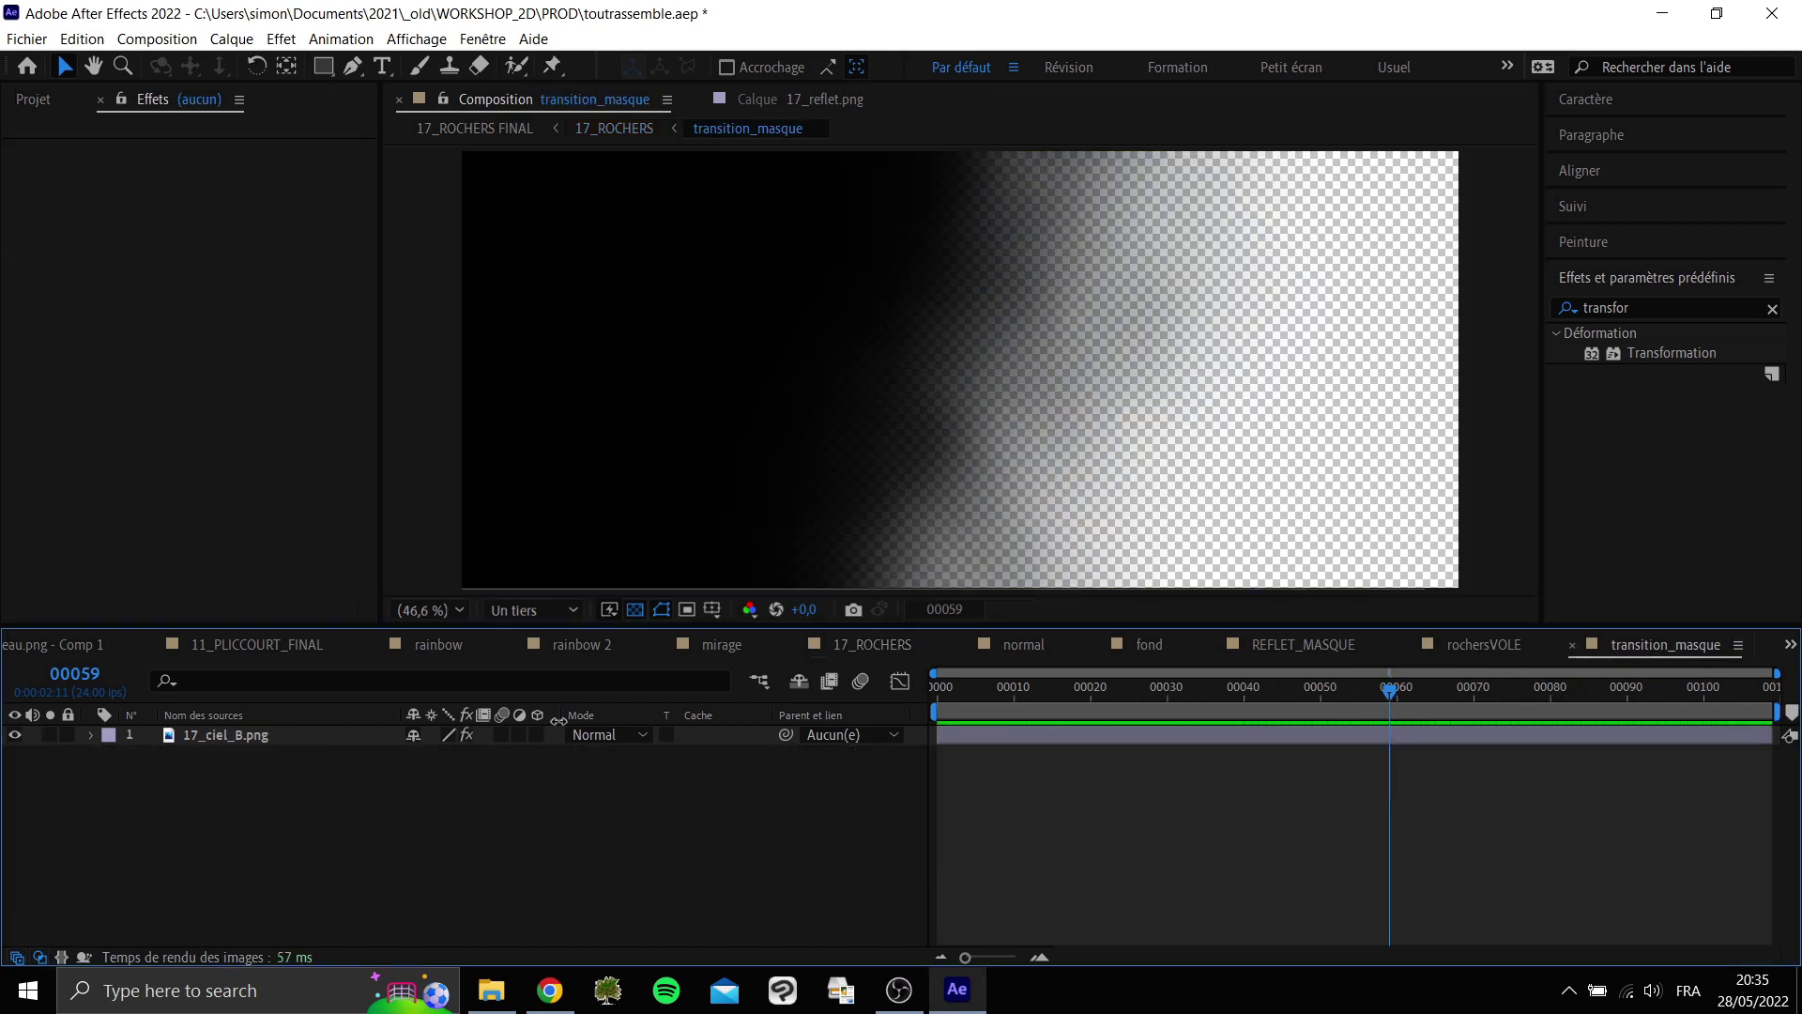
pyautogui.click(231, 735)
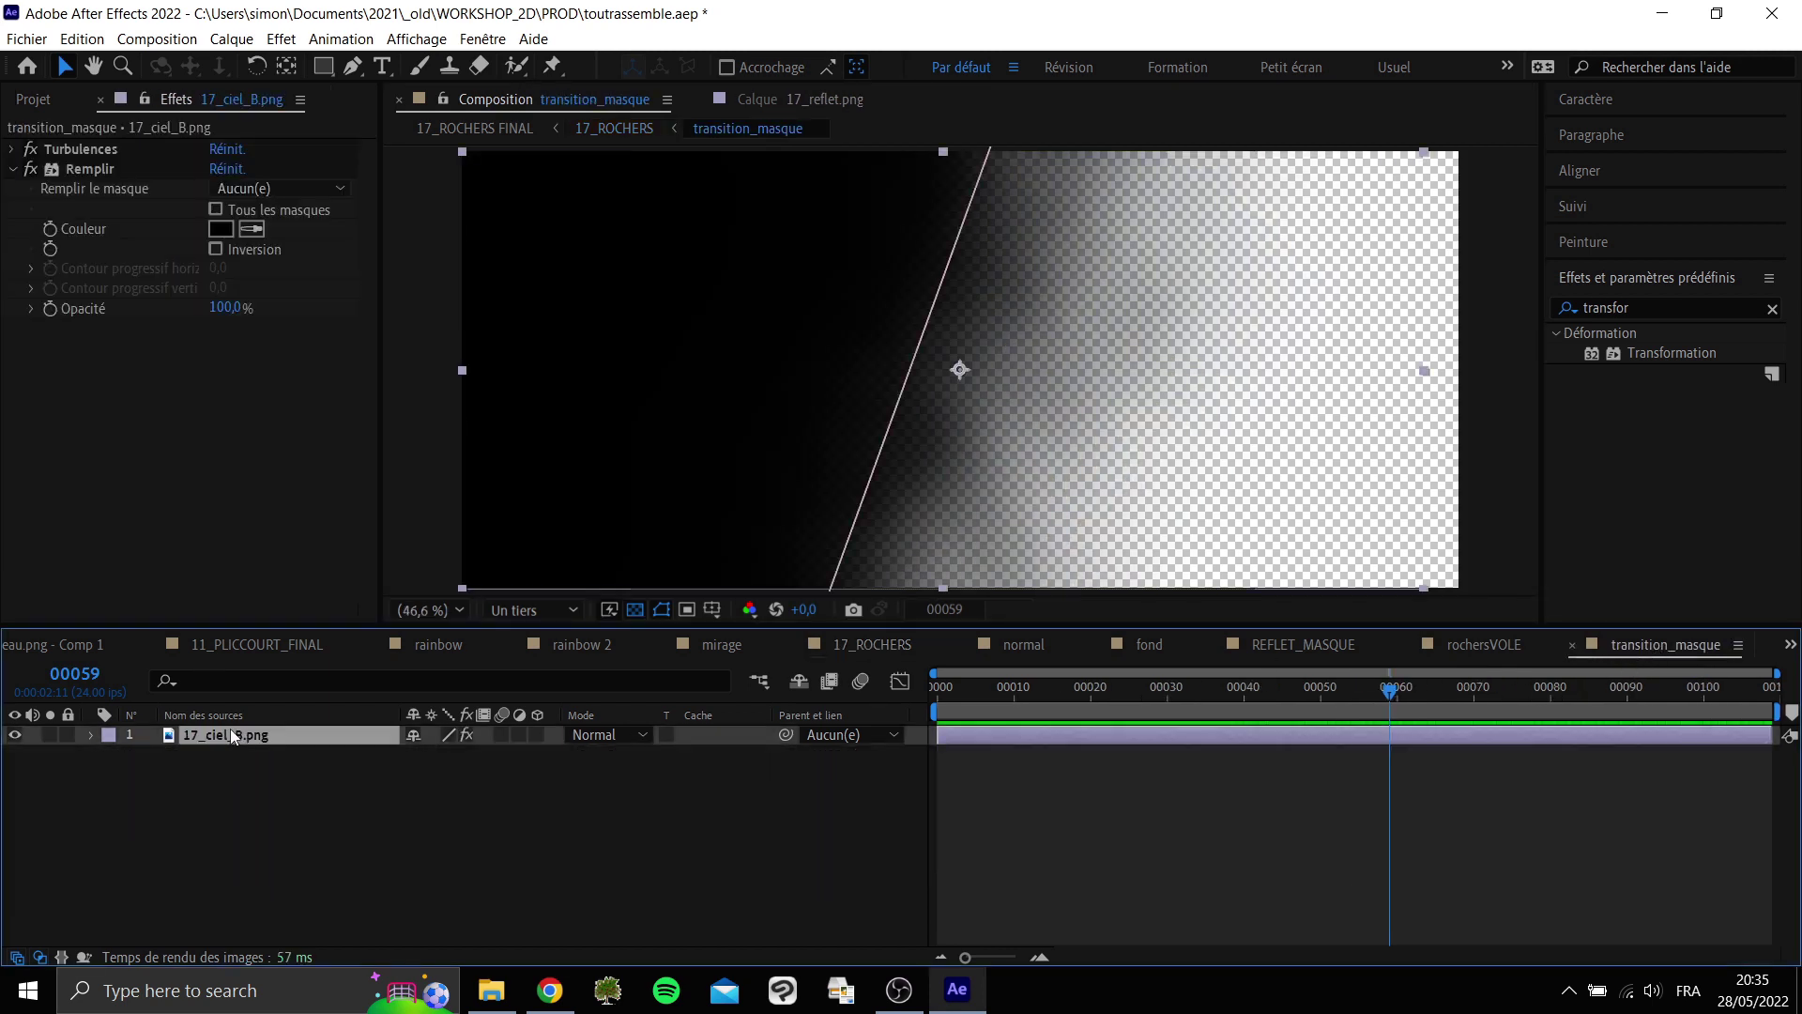
pyautogui.click(13, 169)
pyautogui.click(14, 149)
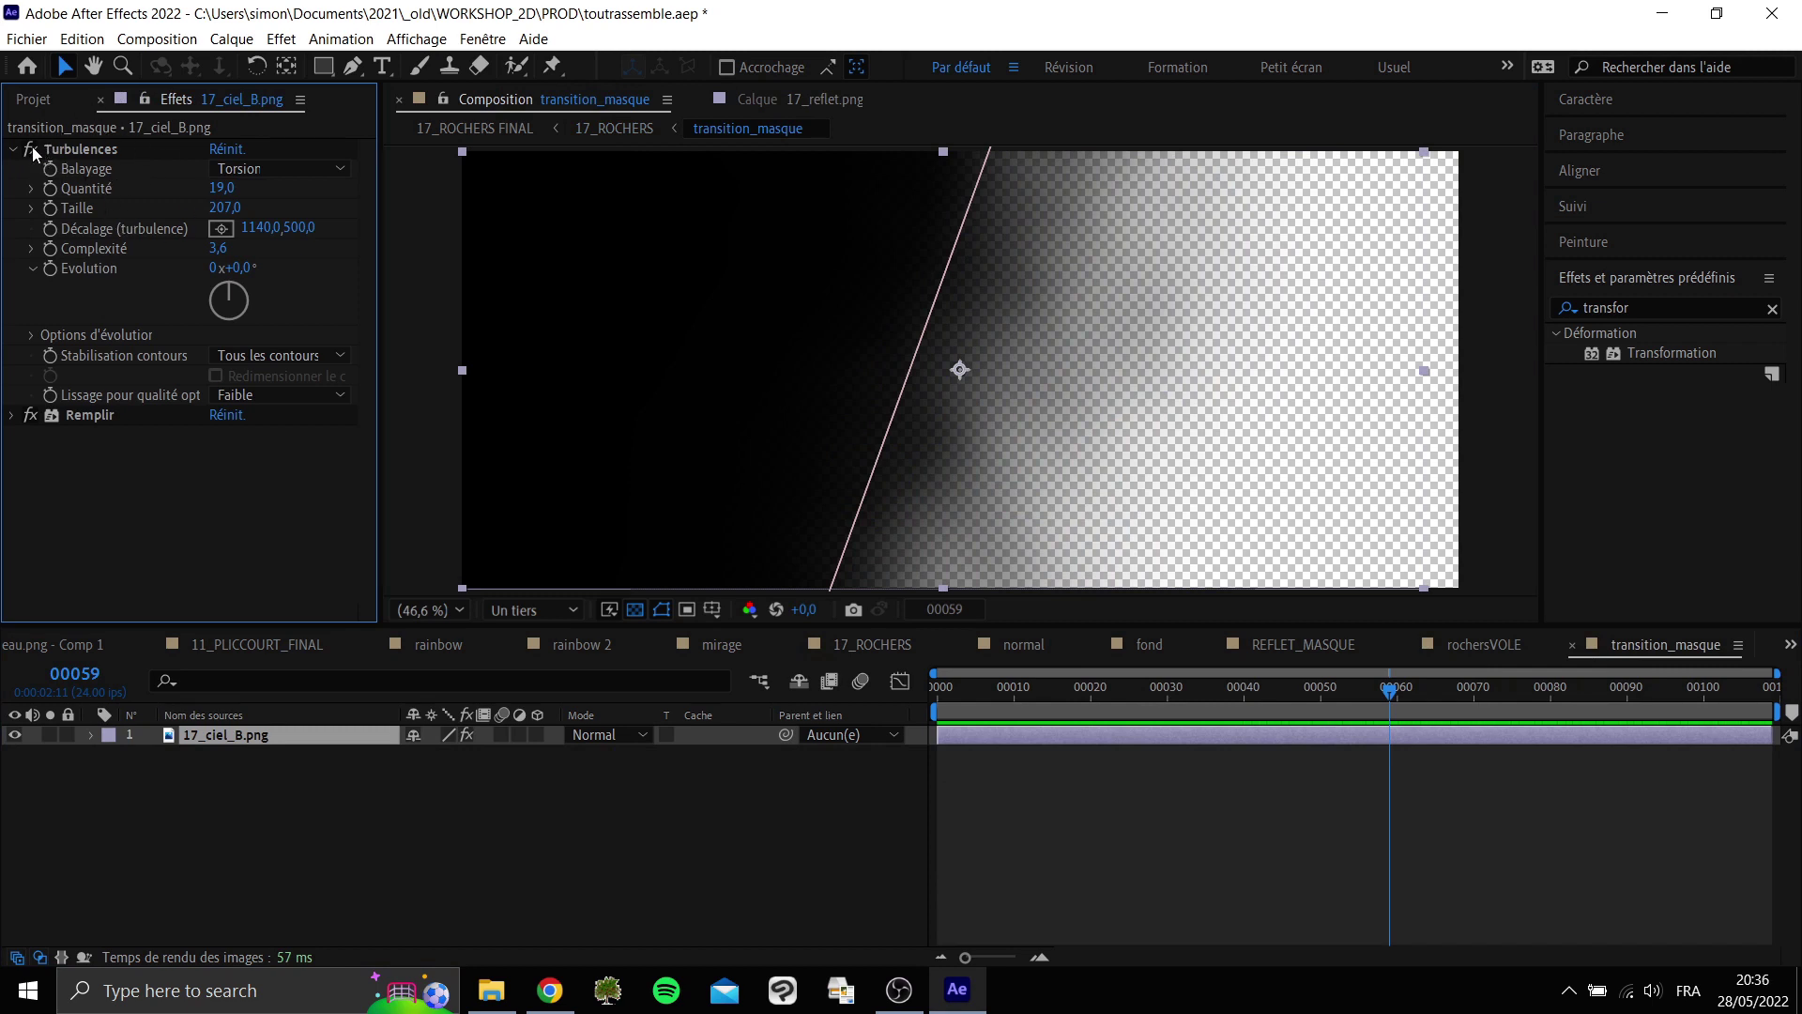
# Disable Turbulences and play the mask from frame 29, then re-enable the effect and replay from frames 13 and 28.
pyautogui.click(32, 150)
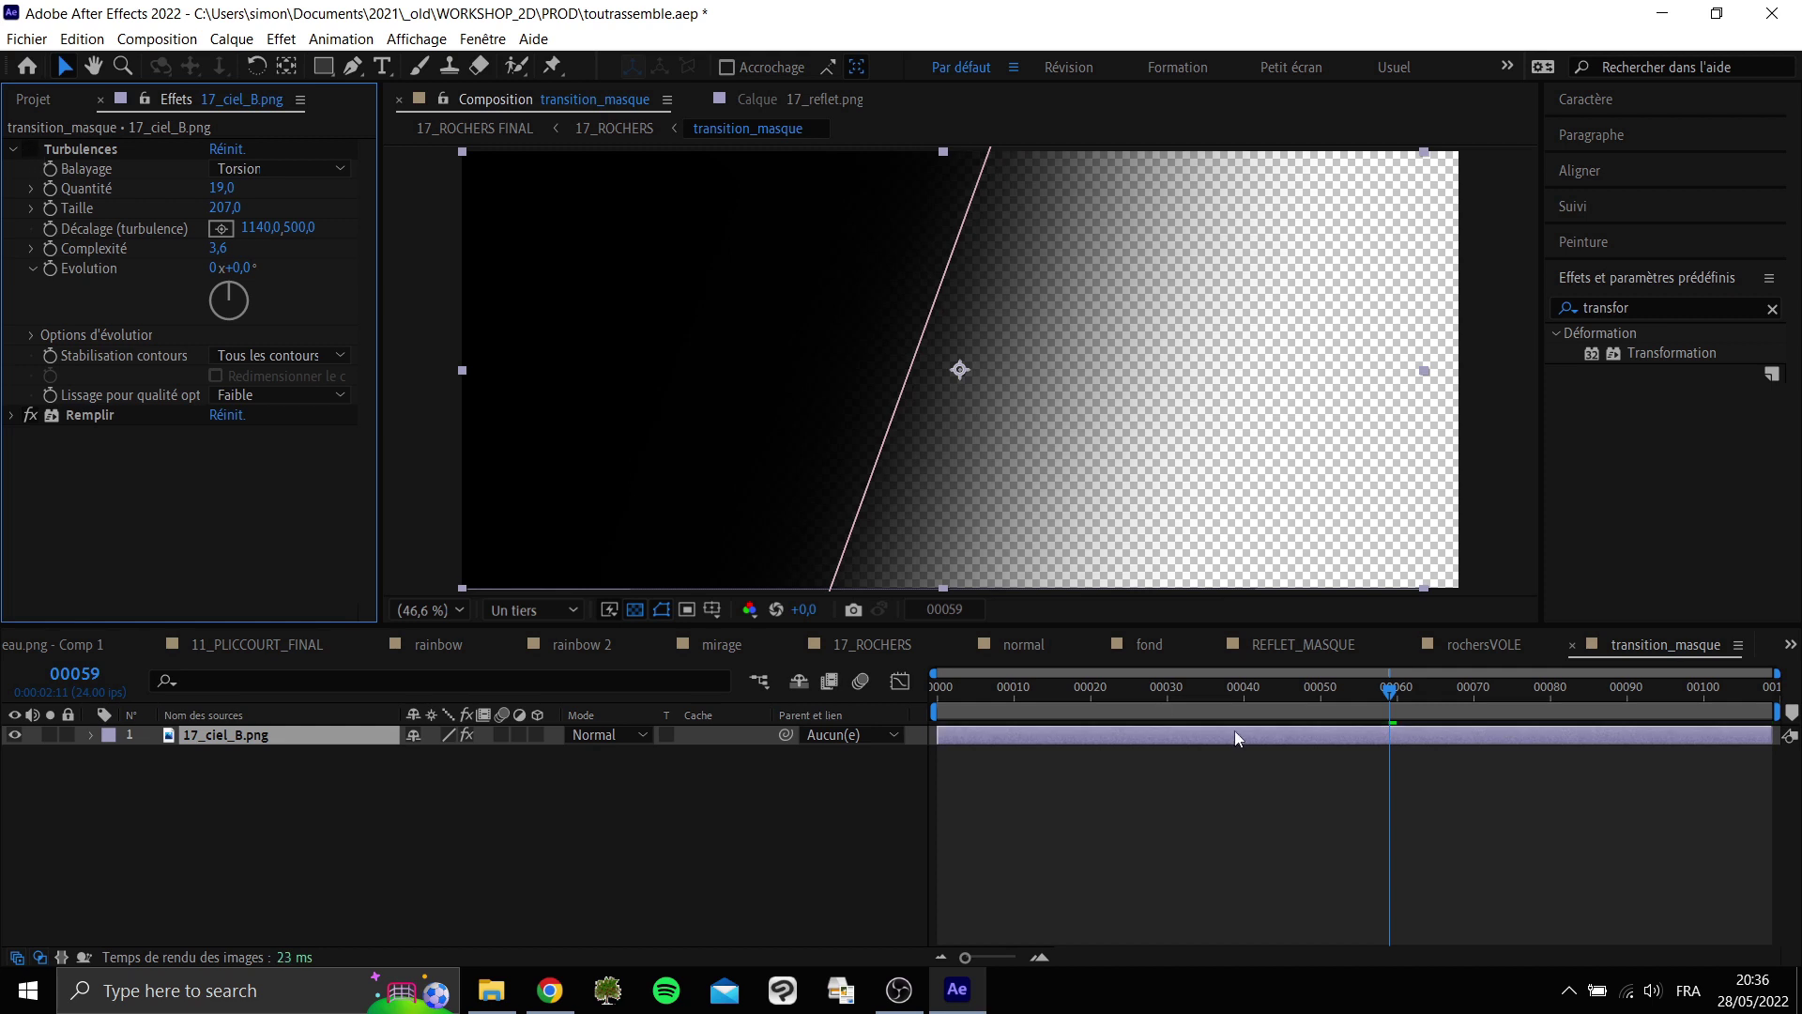
pyautogui.click(1162, 715)
pyautogui.press('space')
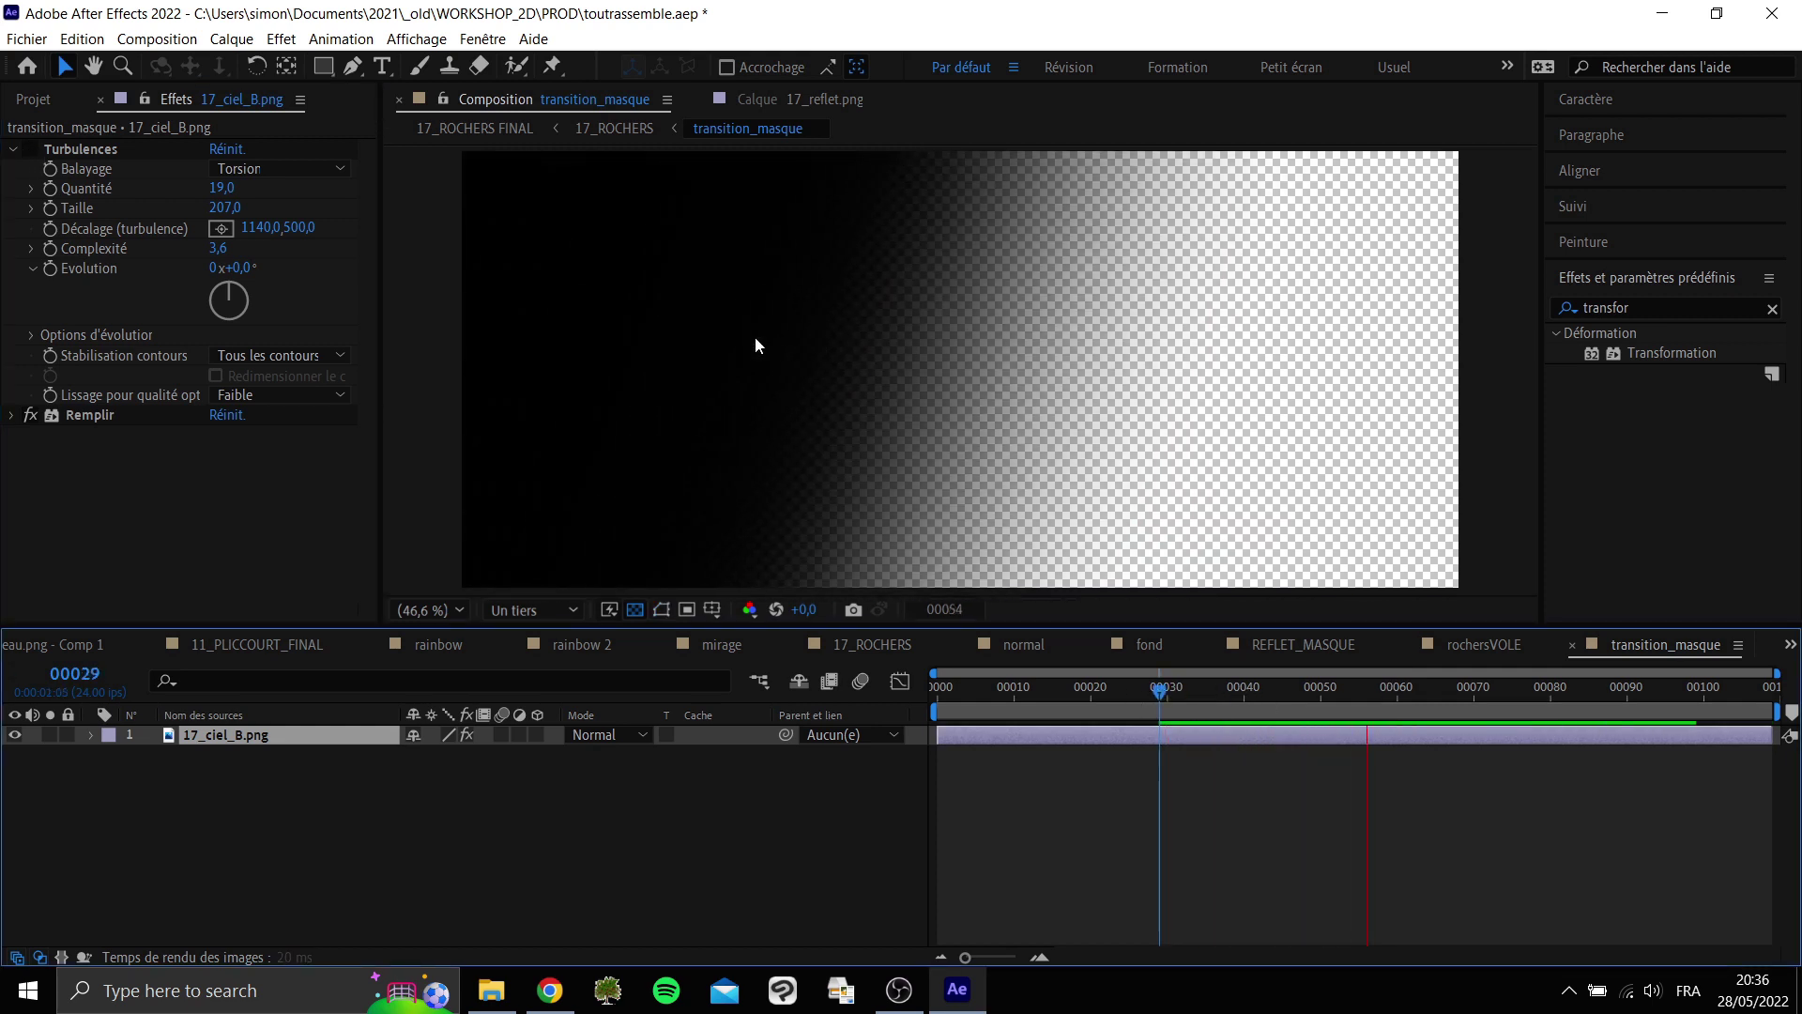
pyautogui.click(32, 148)
pyautogui.click(1039, 710)
pyautogui.press('space')
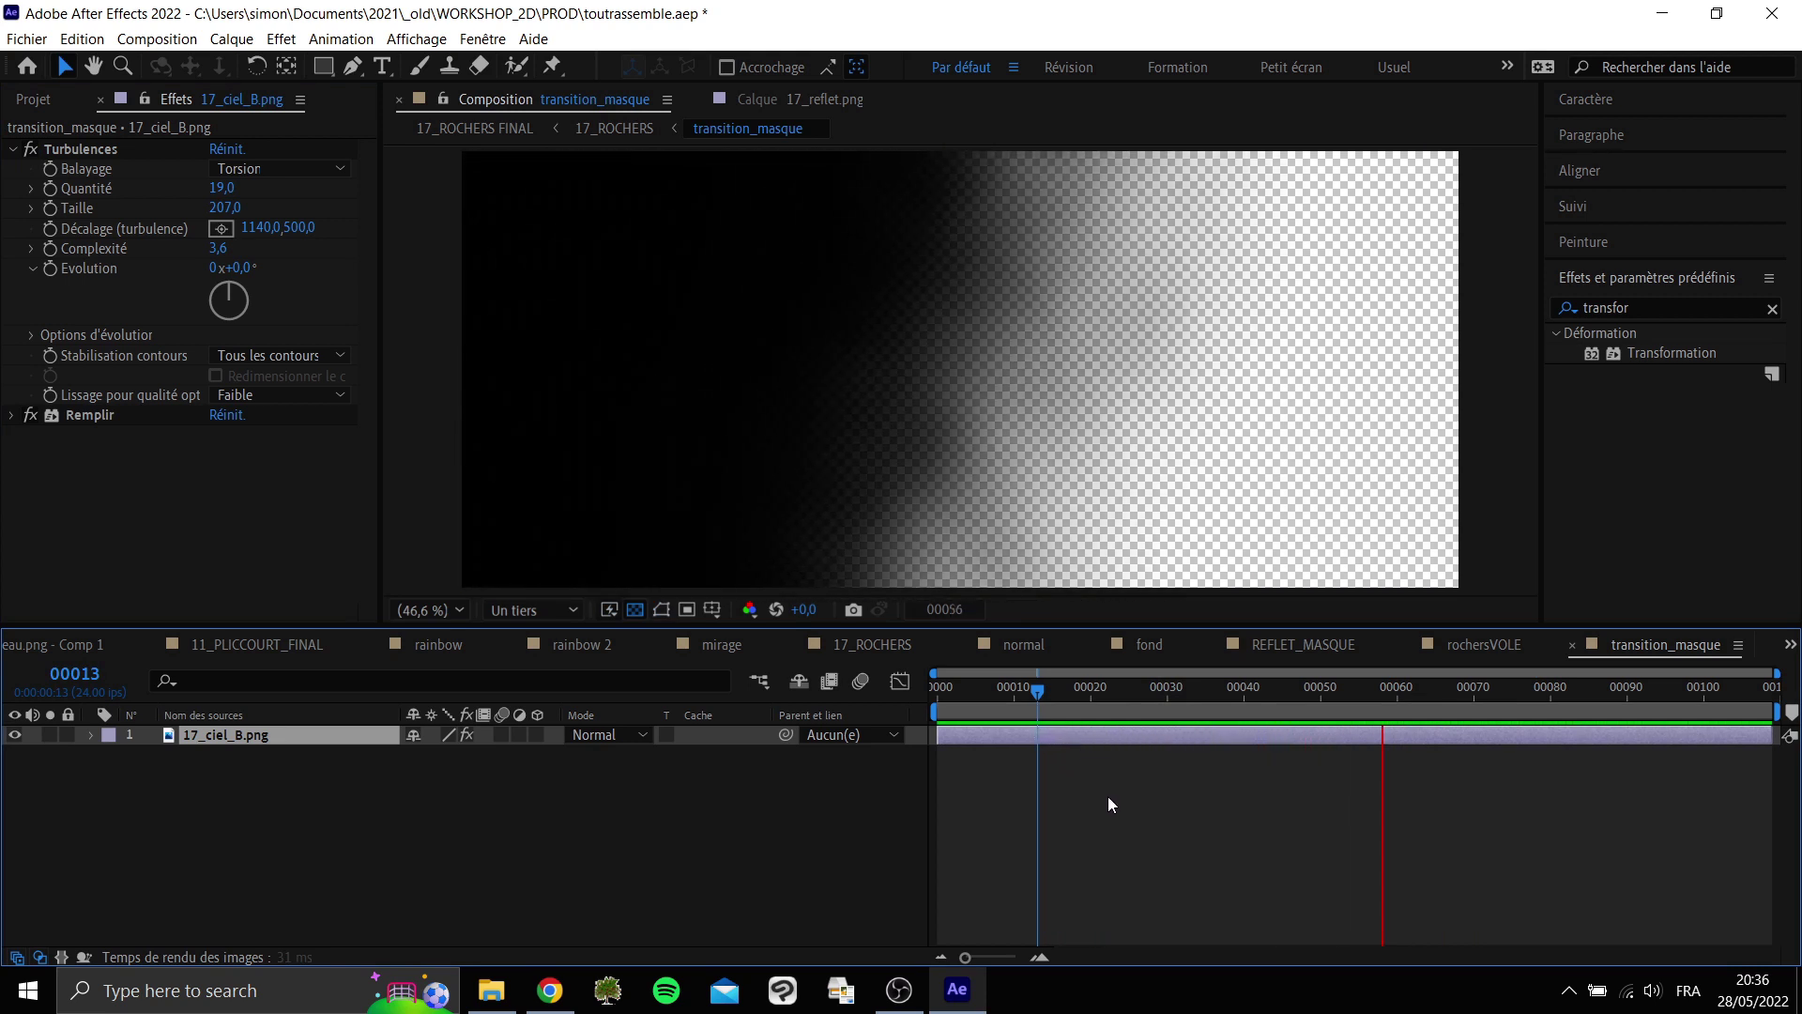
pyautogui.click(1152, 714)
pyautogui.press('space')
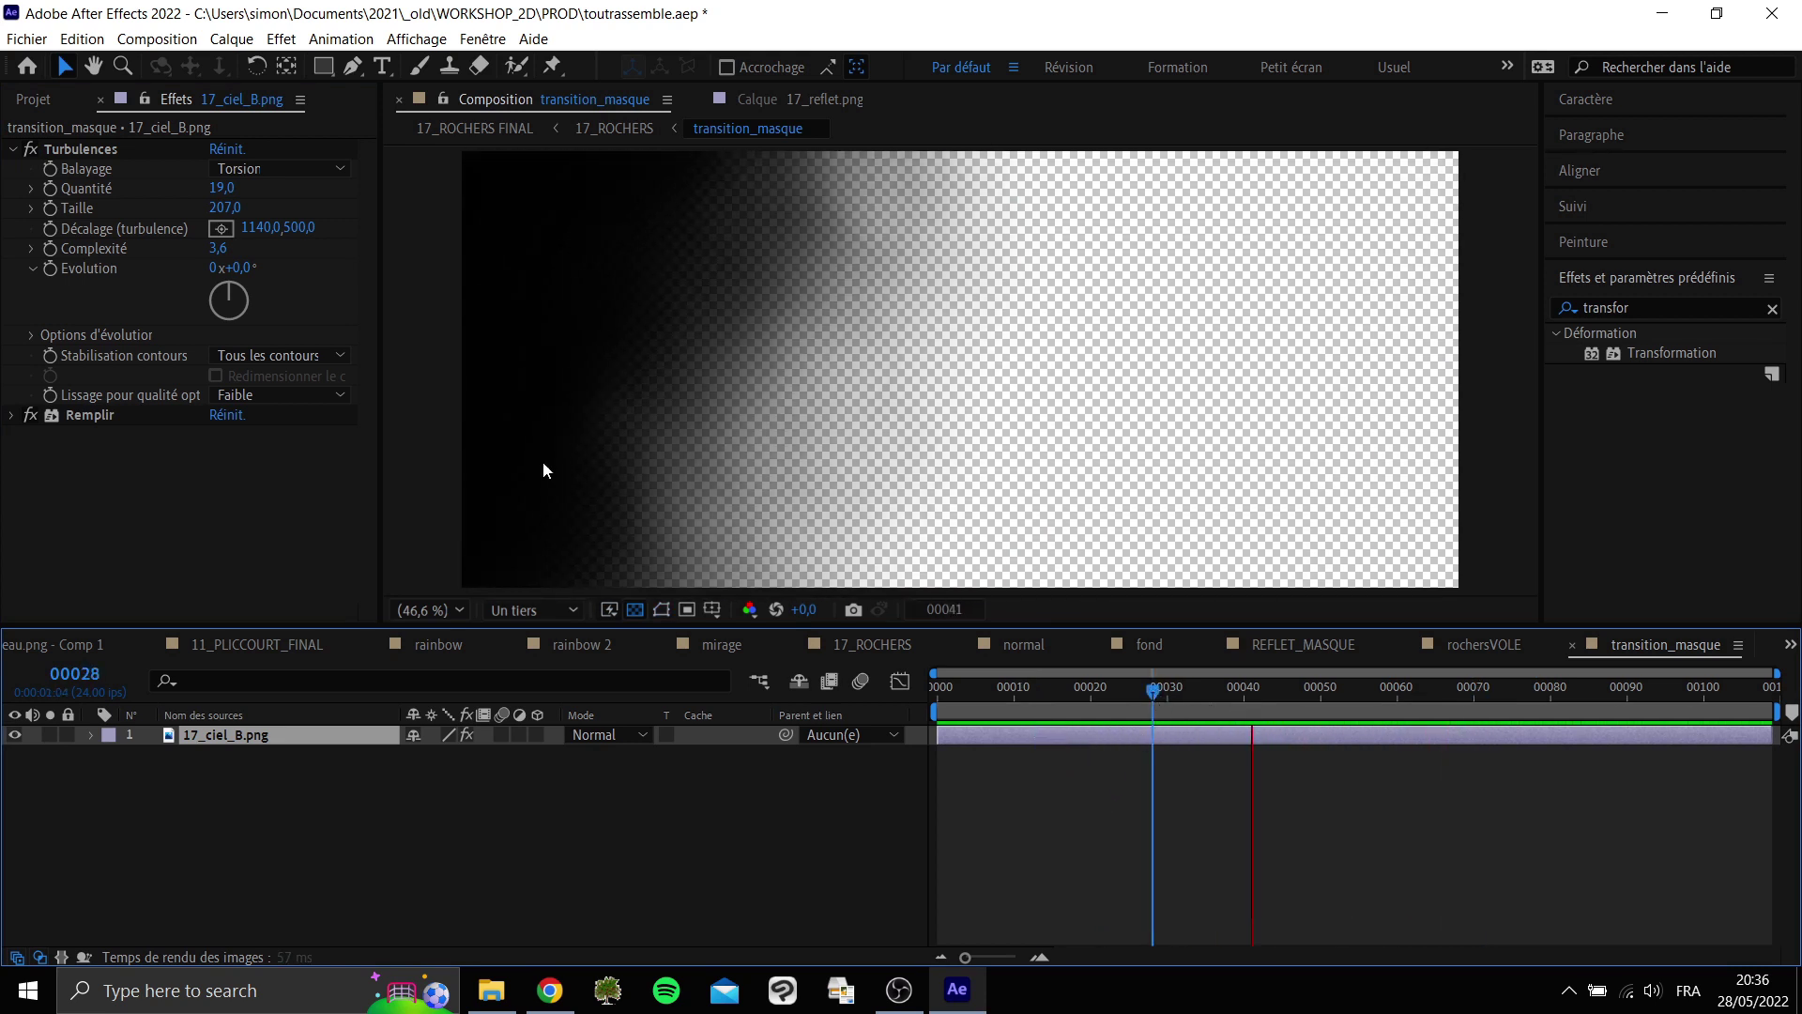
# Stop playback at frame 47, try a Turbulences Complexité of 4,5, and undo the change.
pyautogui.press('space')
pyautogui.moveTo(226, 260); pyautogui.dragTo(333, 247)
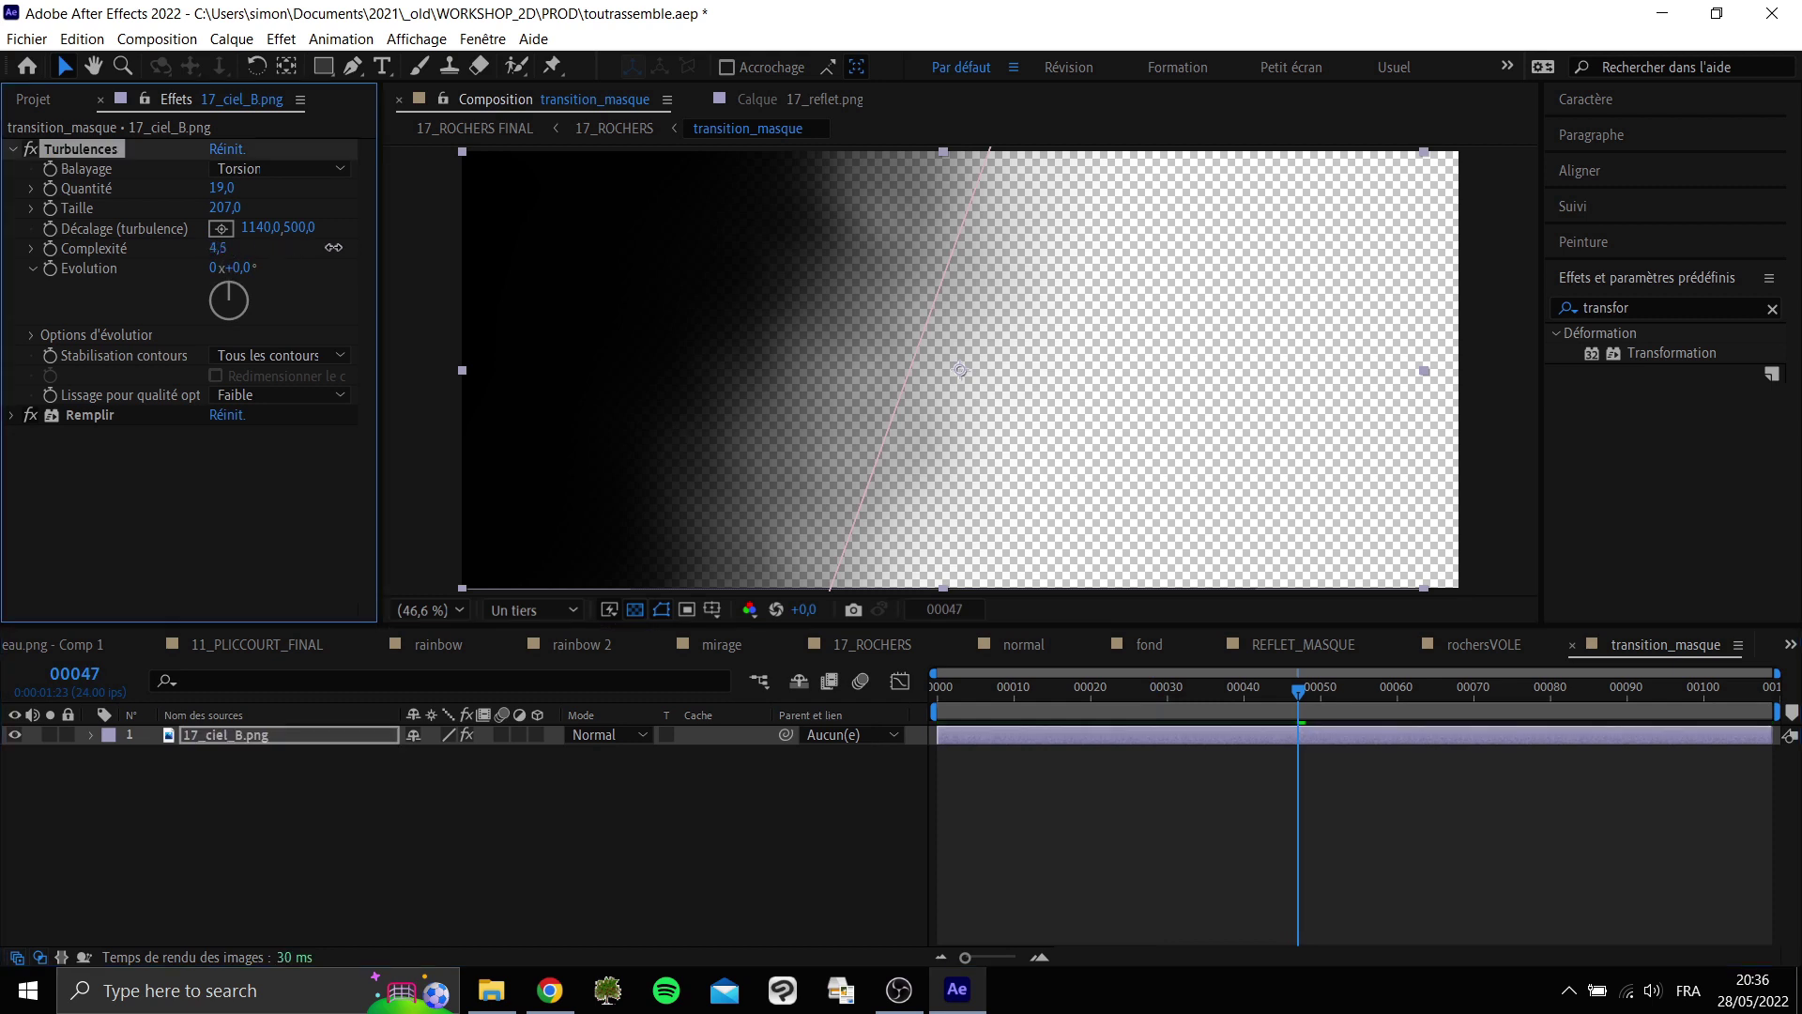
pyautogui.hotkey('ctrl', 'z')
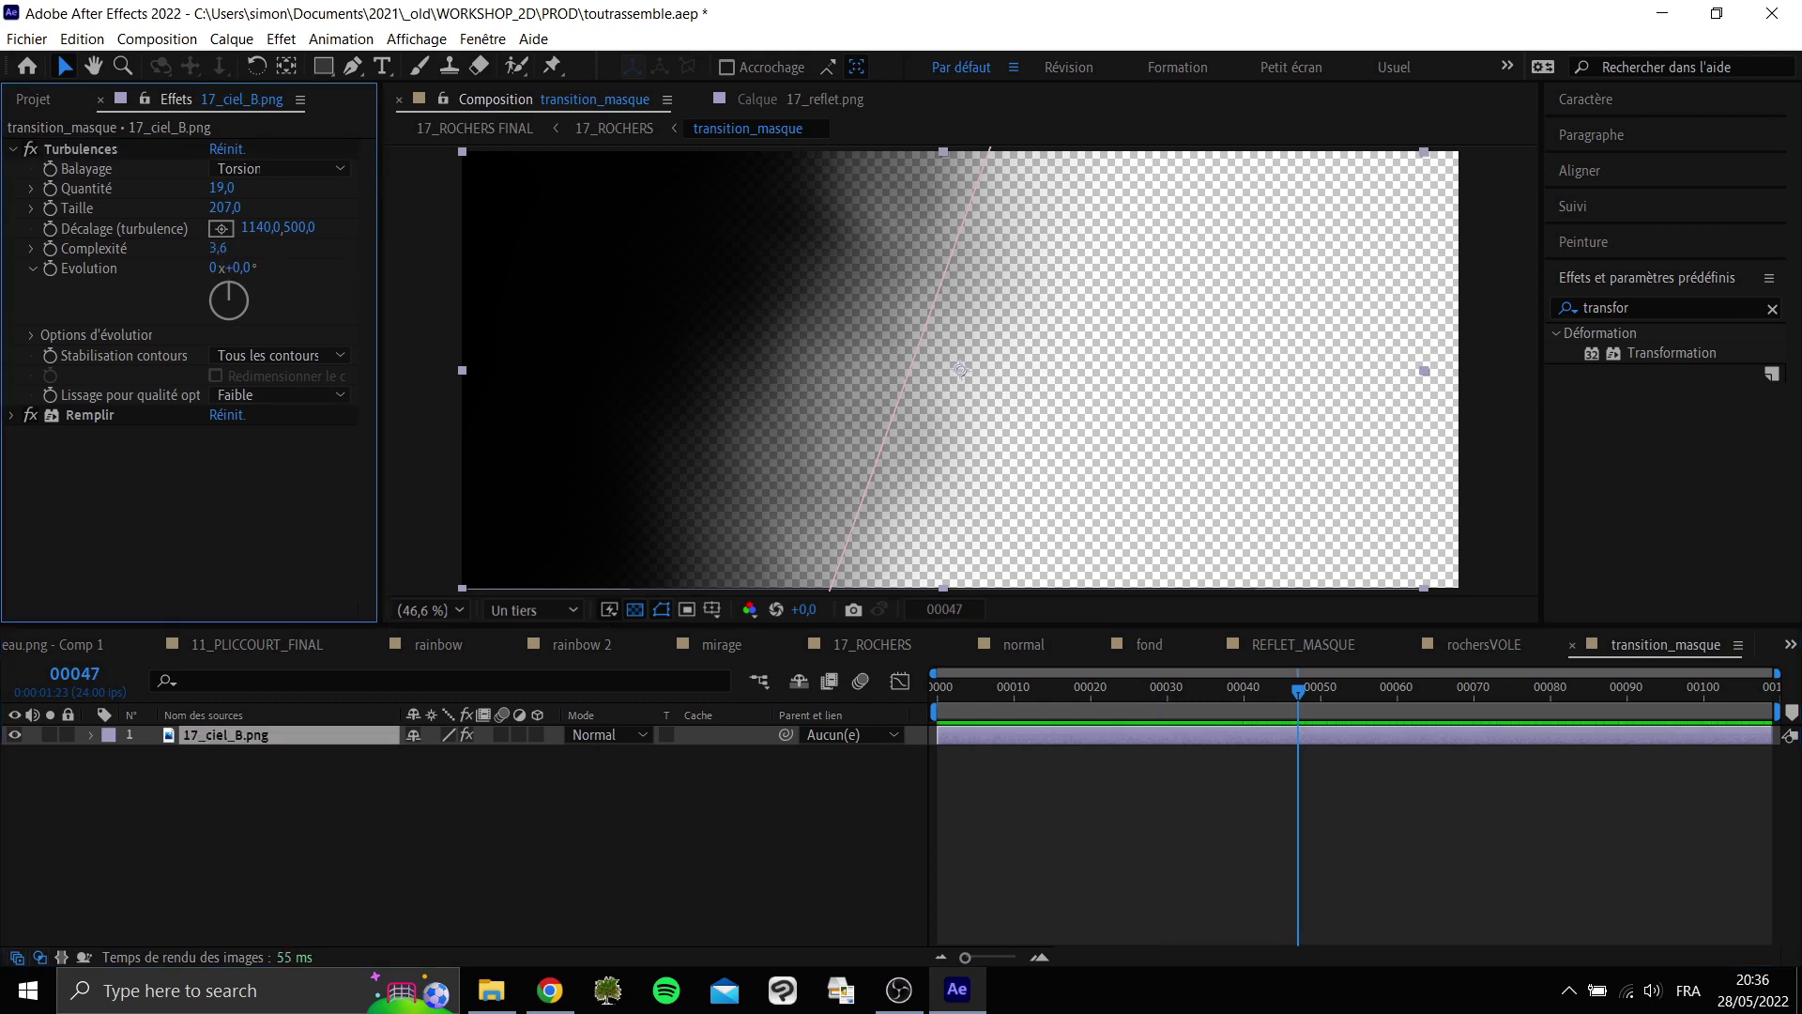
# Replay the transition_masque mask from frame 29 and stop at frame 32 to examine its turbulent edge.
pyautogui.hotkey('alt', 'Tab')
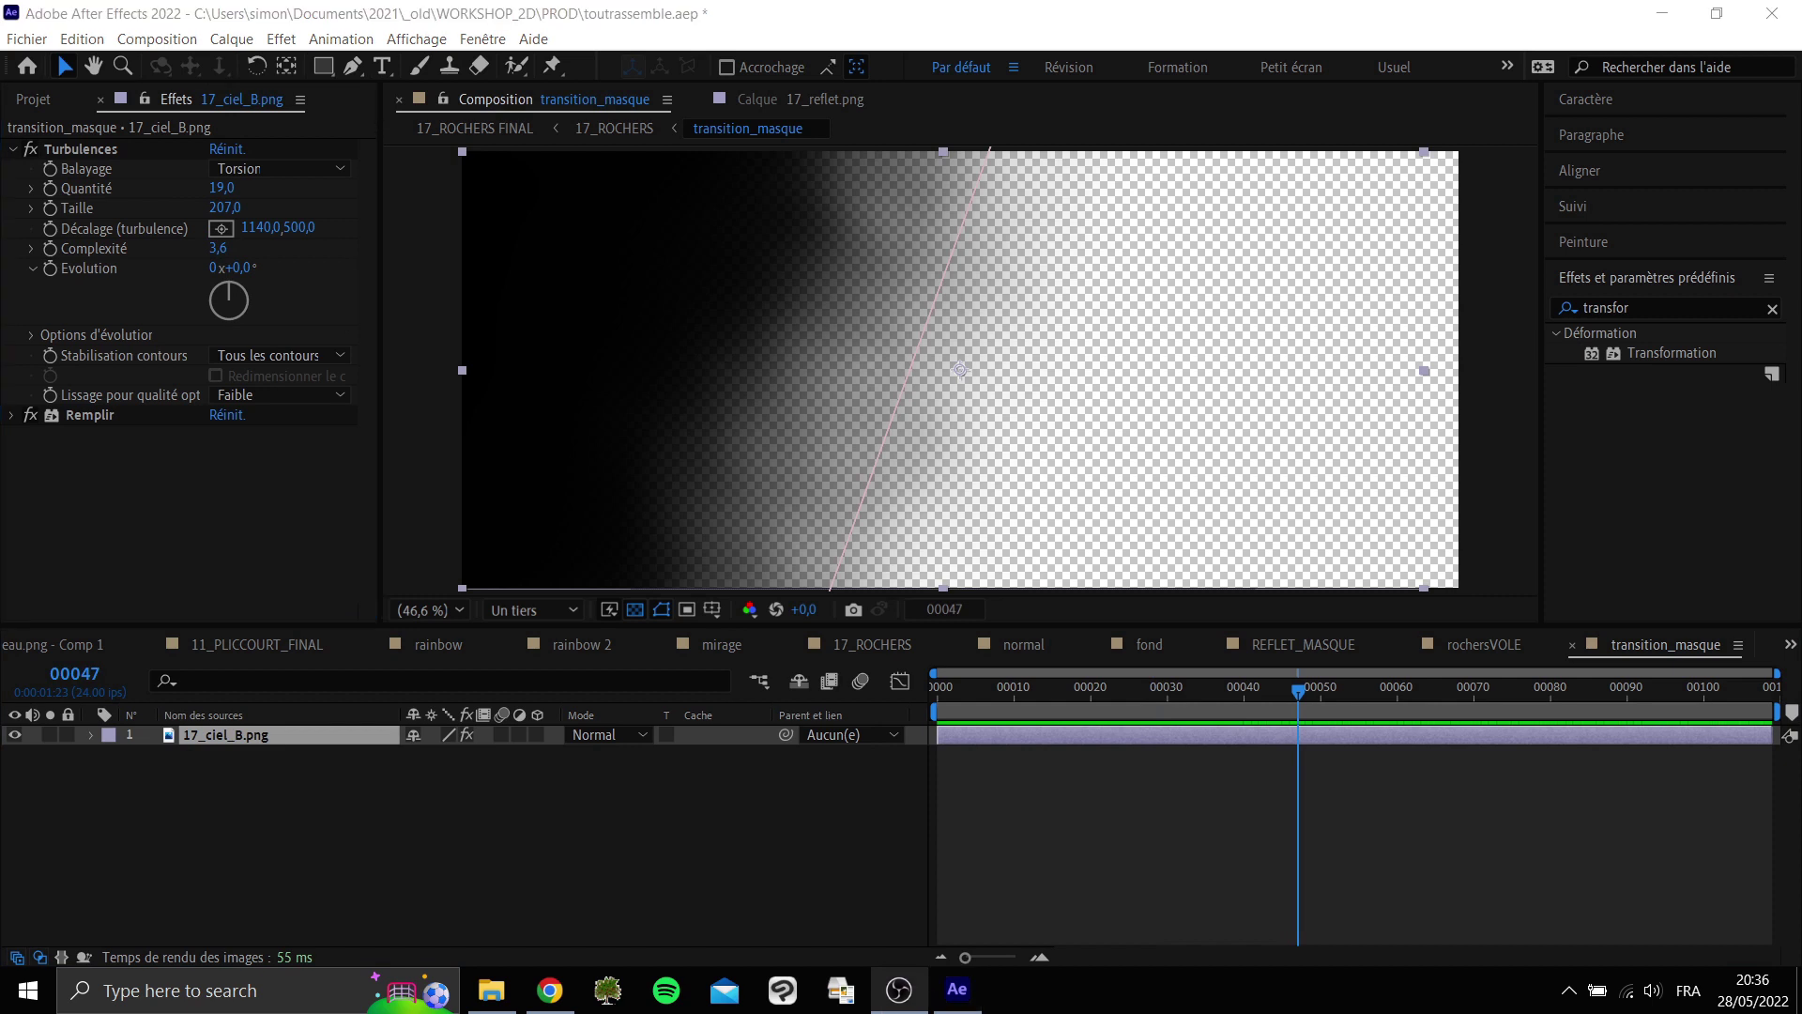
pyautogui.moveTo(1272, 692); pyautogui.dragTo(1161, 692)
pyautogui.press('space')
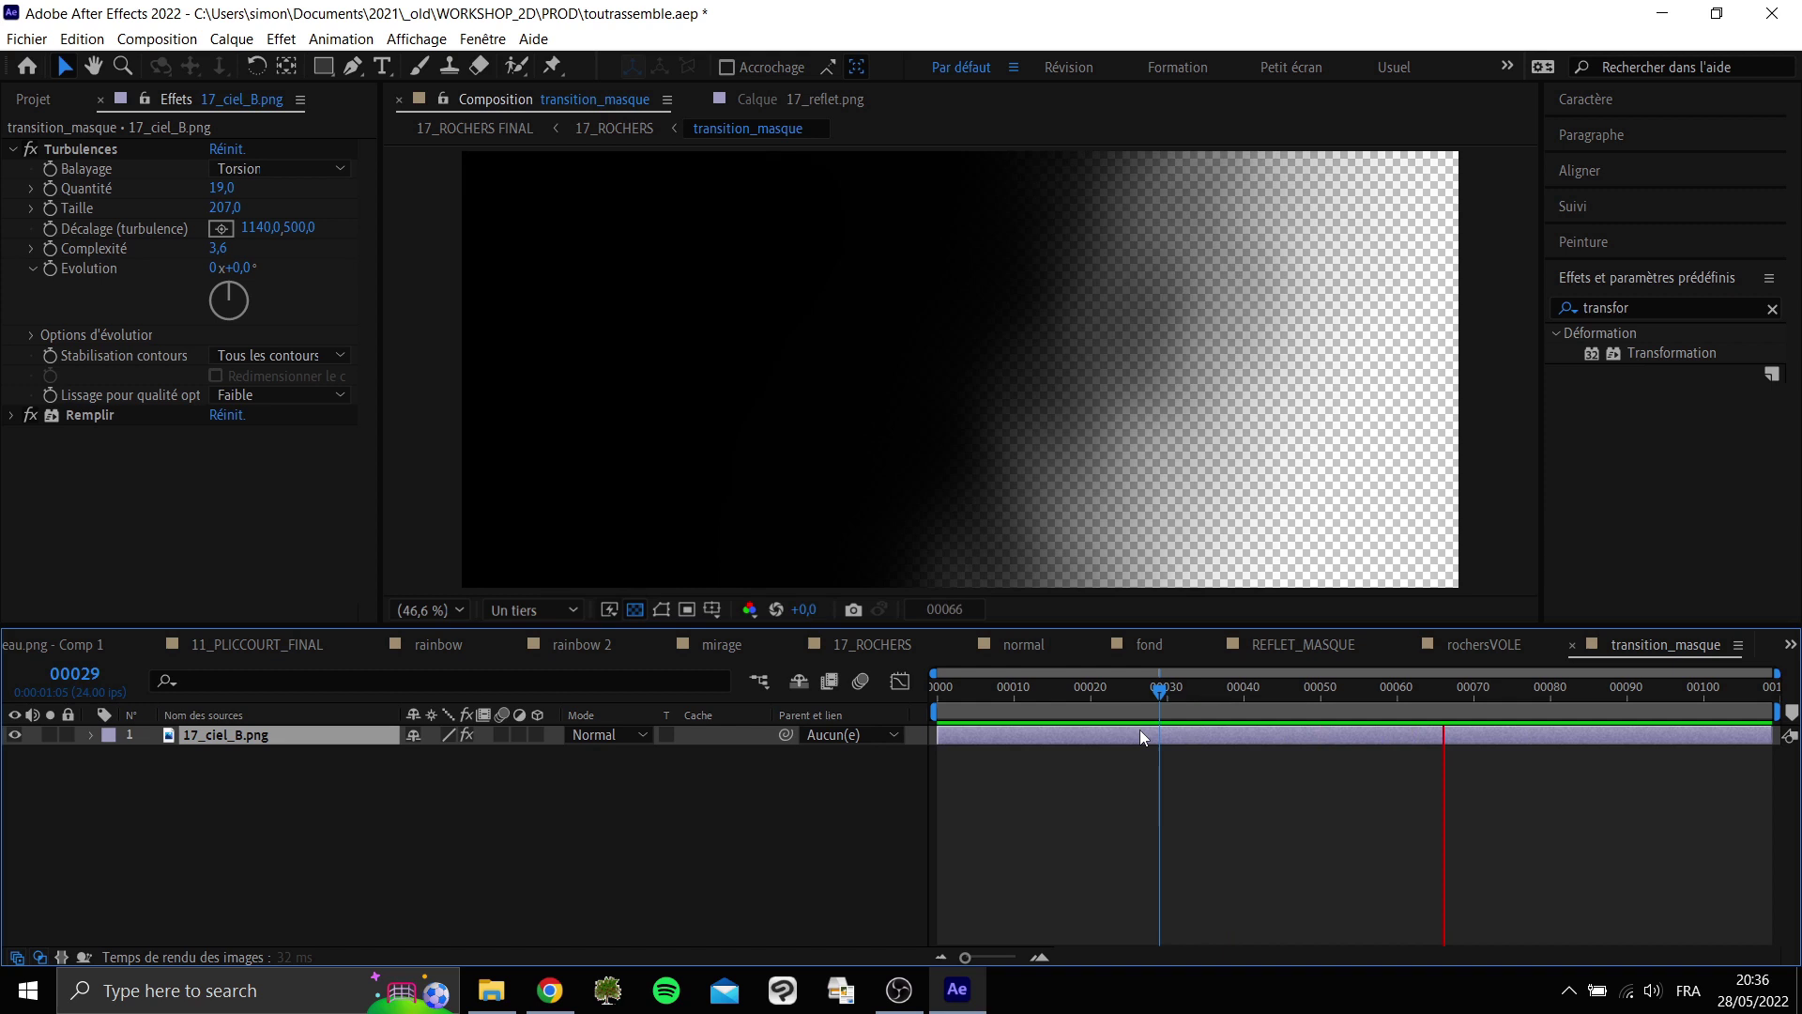
pyautogui.press('space')
pyautogui.click(1125, 719)
pyautogui.press('space')
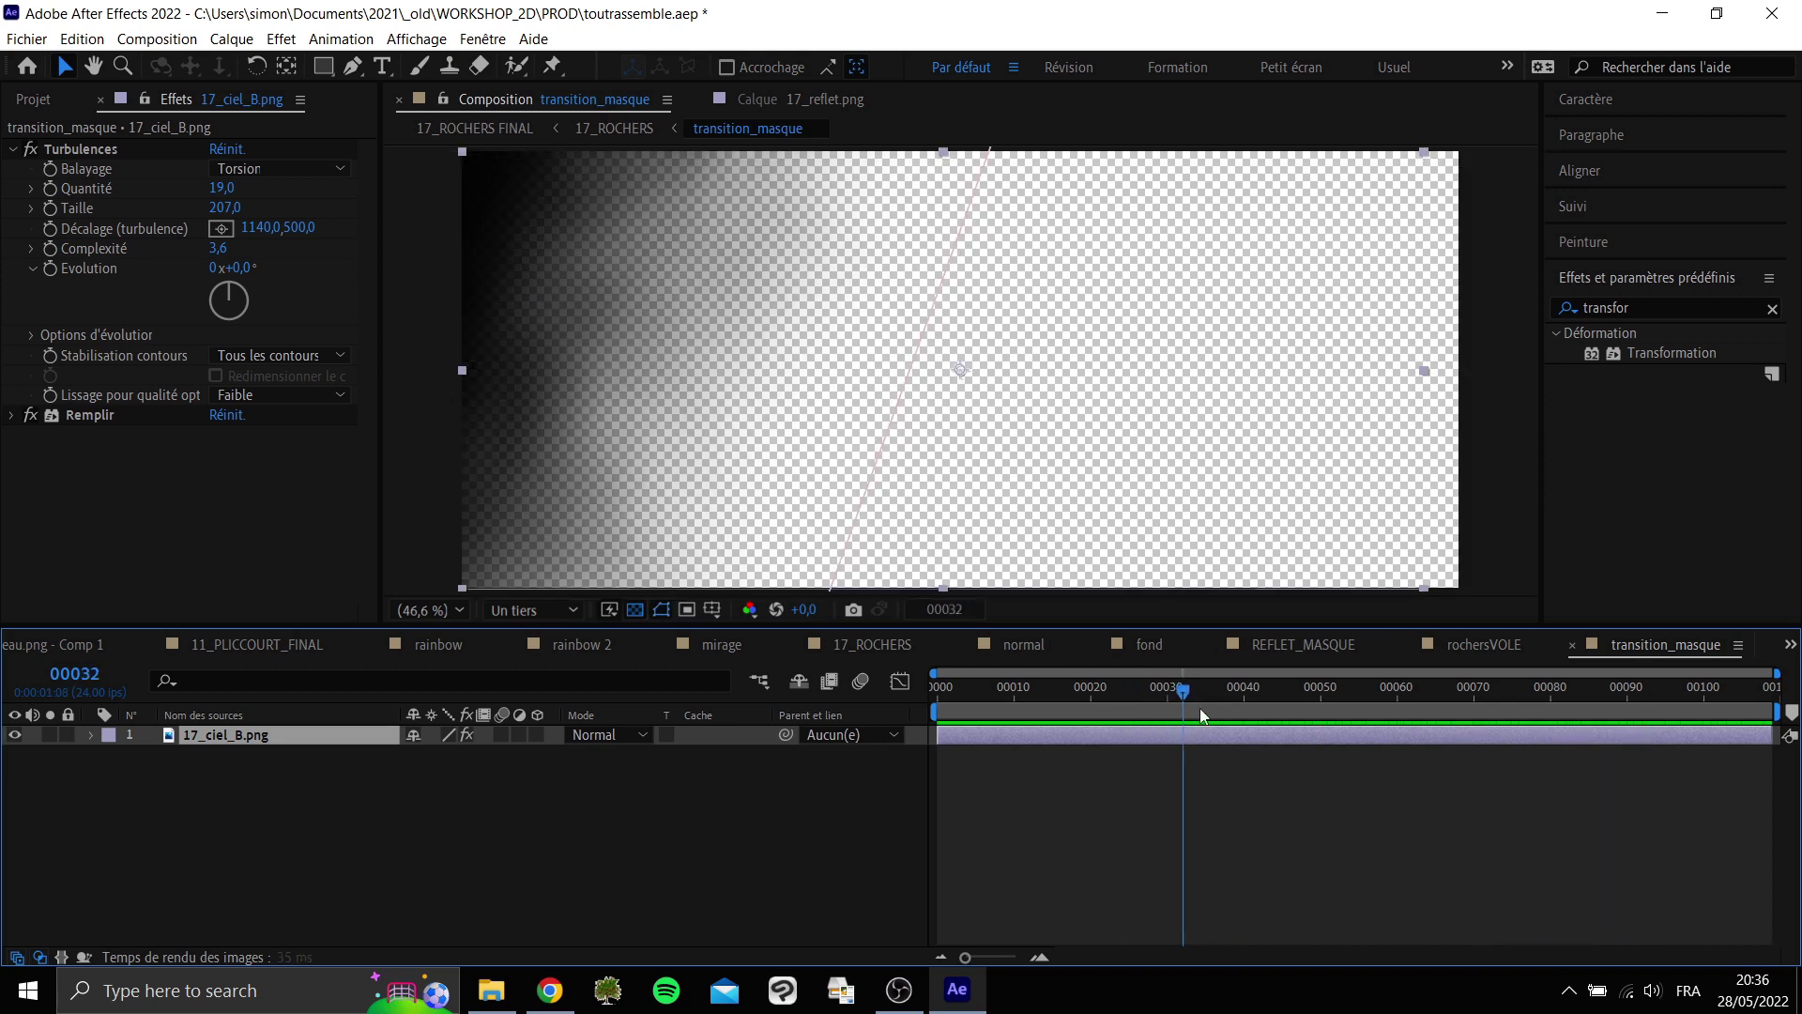
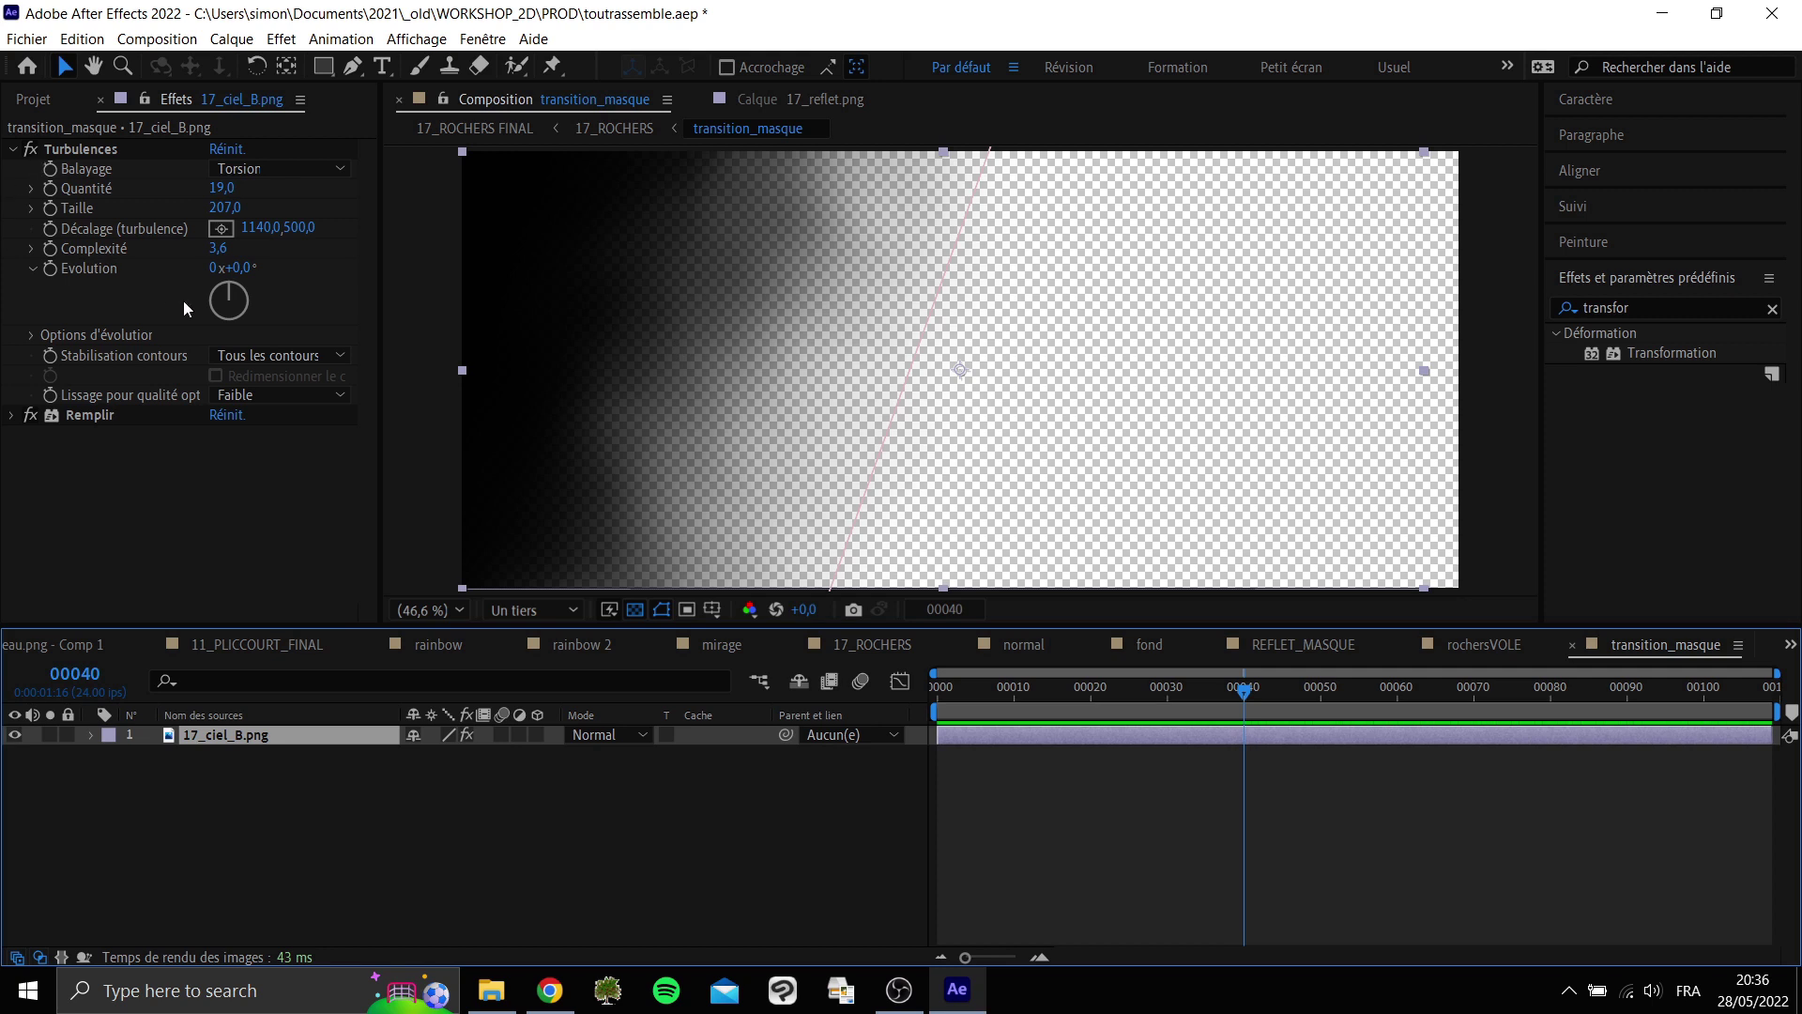
# At frame 40, try Turbulences Quantité values of 108 and 68 on 17_ciel_B.png and play the distorted mask.
pyautogui.moveTo(230, 188); pyautogui.dragTo(380, 234)
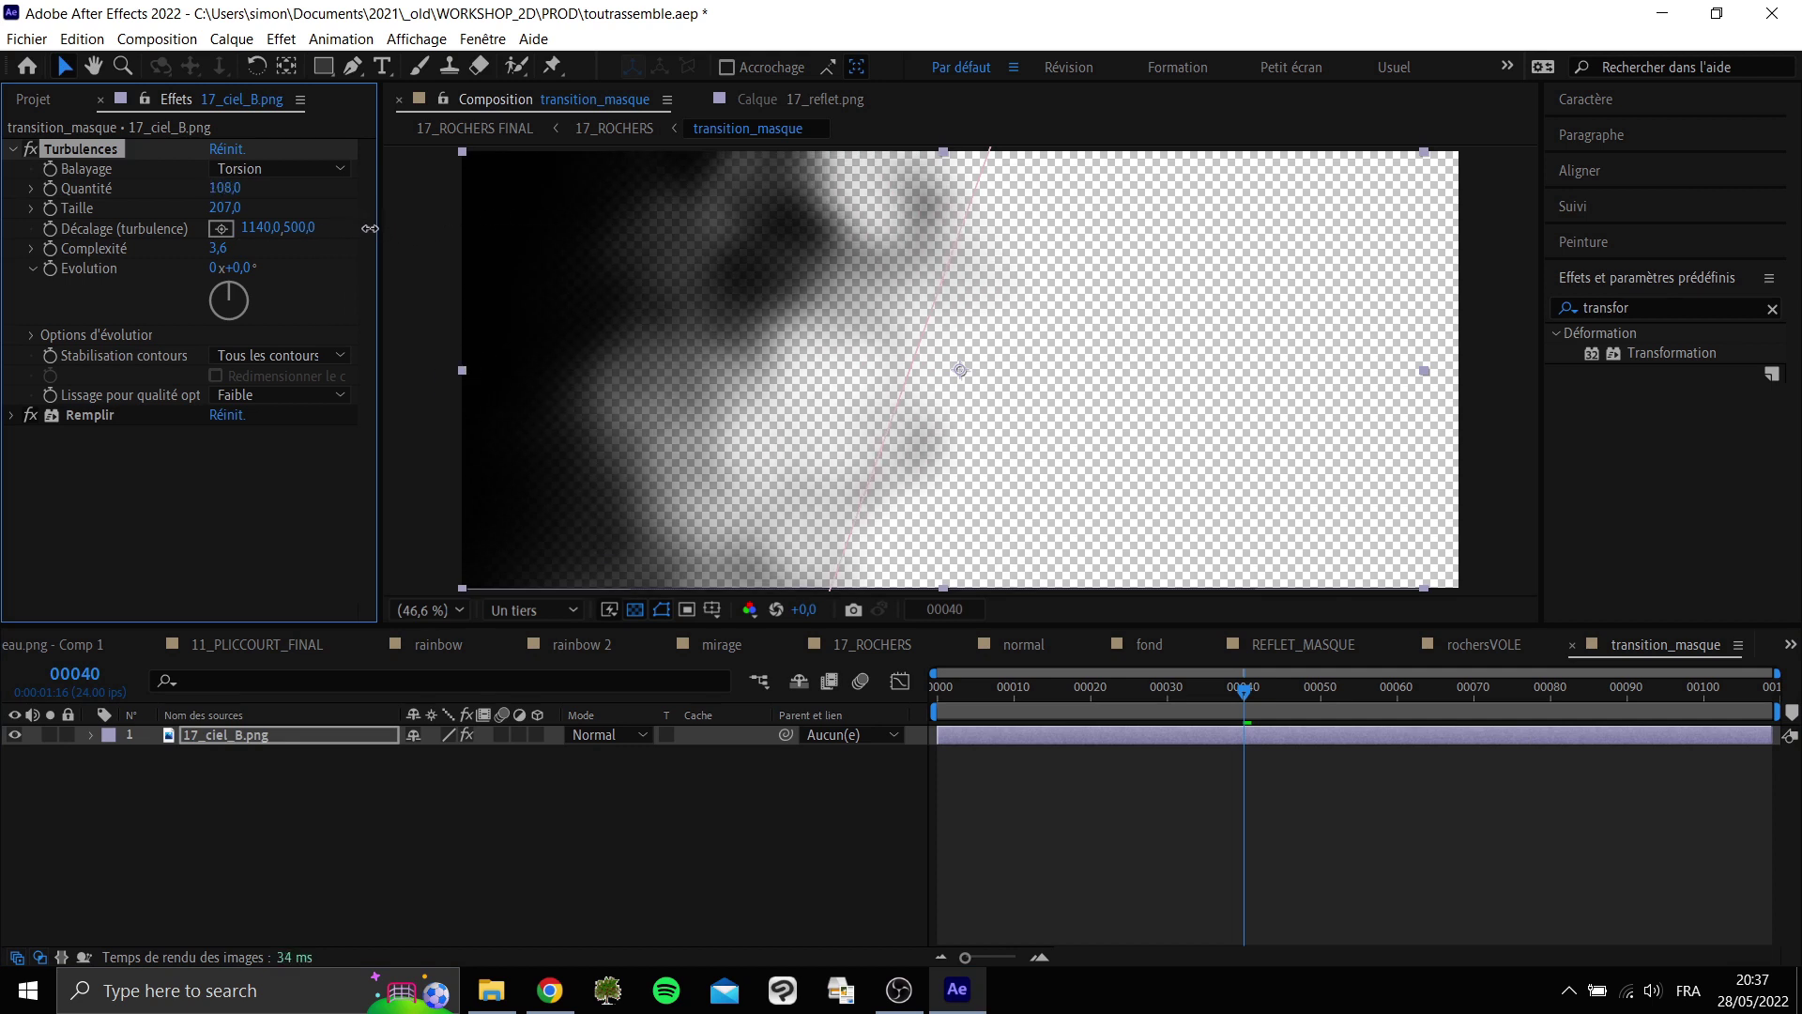
pyautogui.moveTo(362, 227); pyautogui.dragTo(267, 246)
pyautogui.moveTo(222, 191); pyautogui.dragTo(178, 196)
pyautogui.press('space')
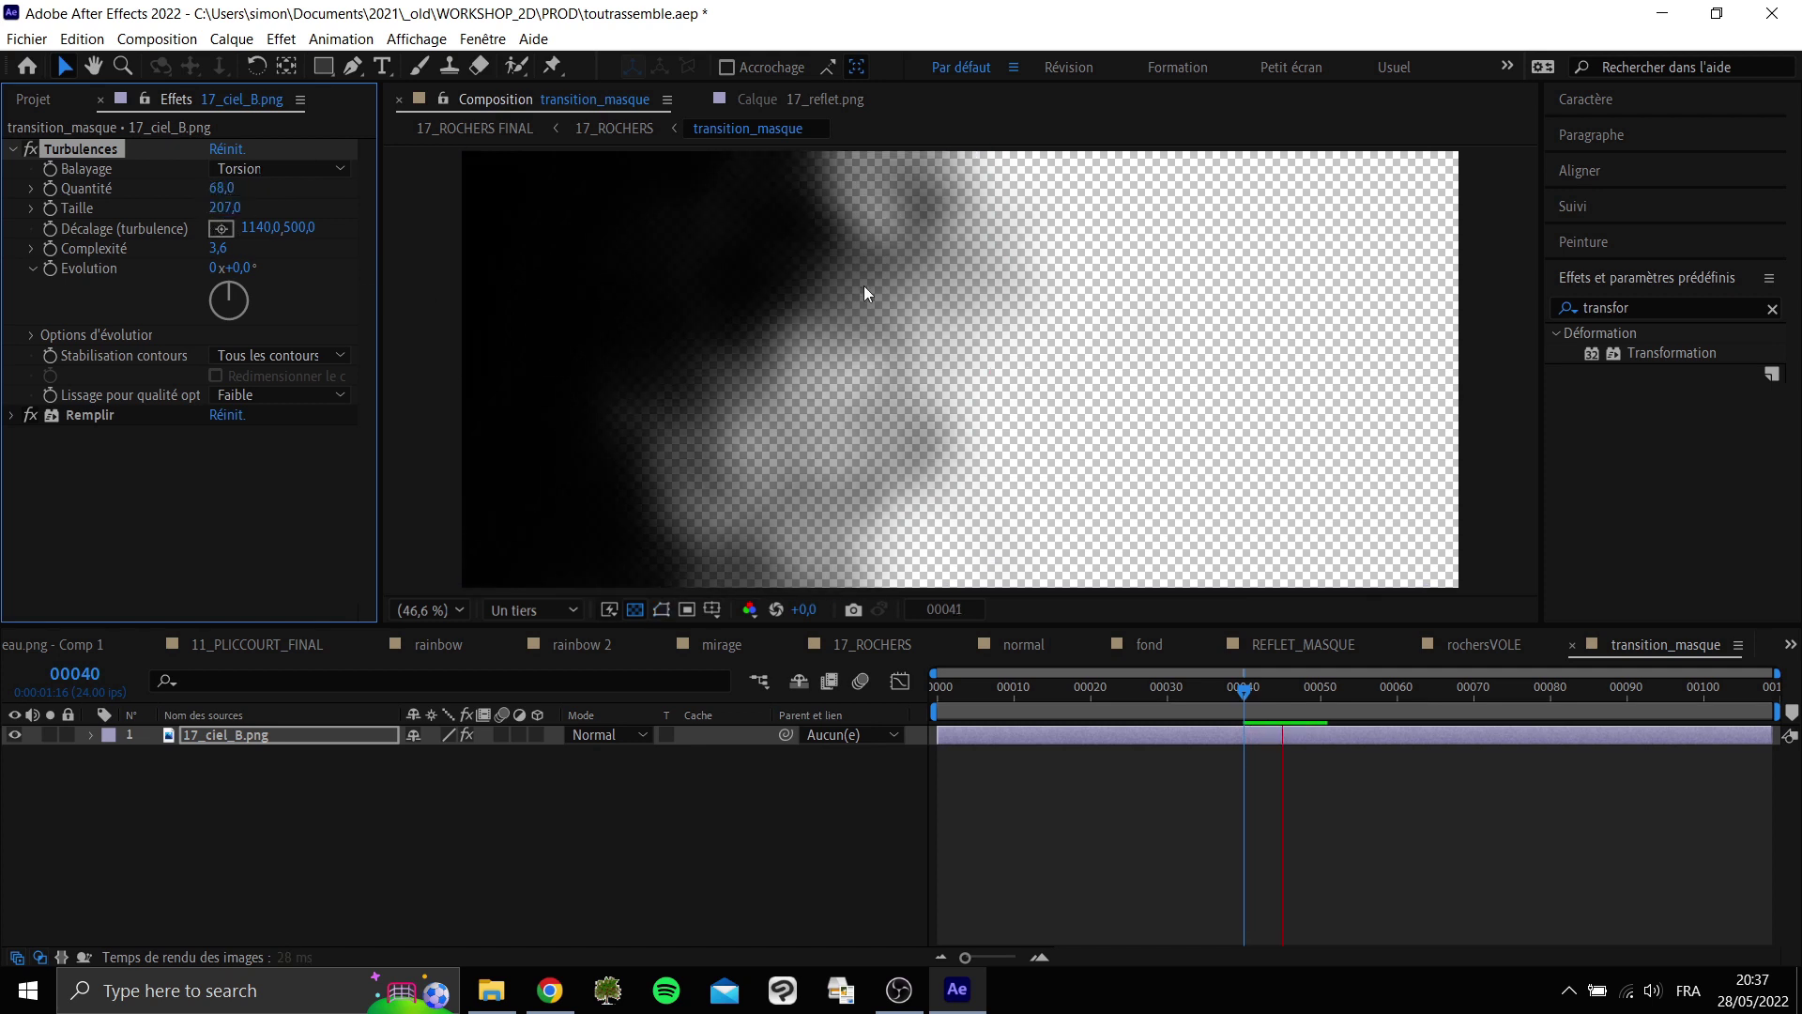
pyautogui.press('space')
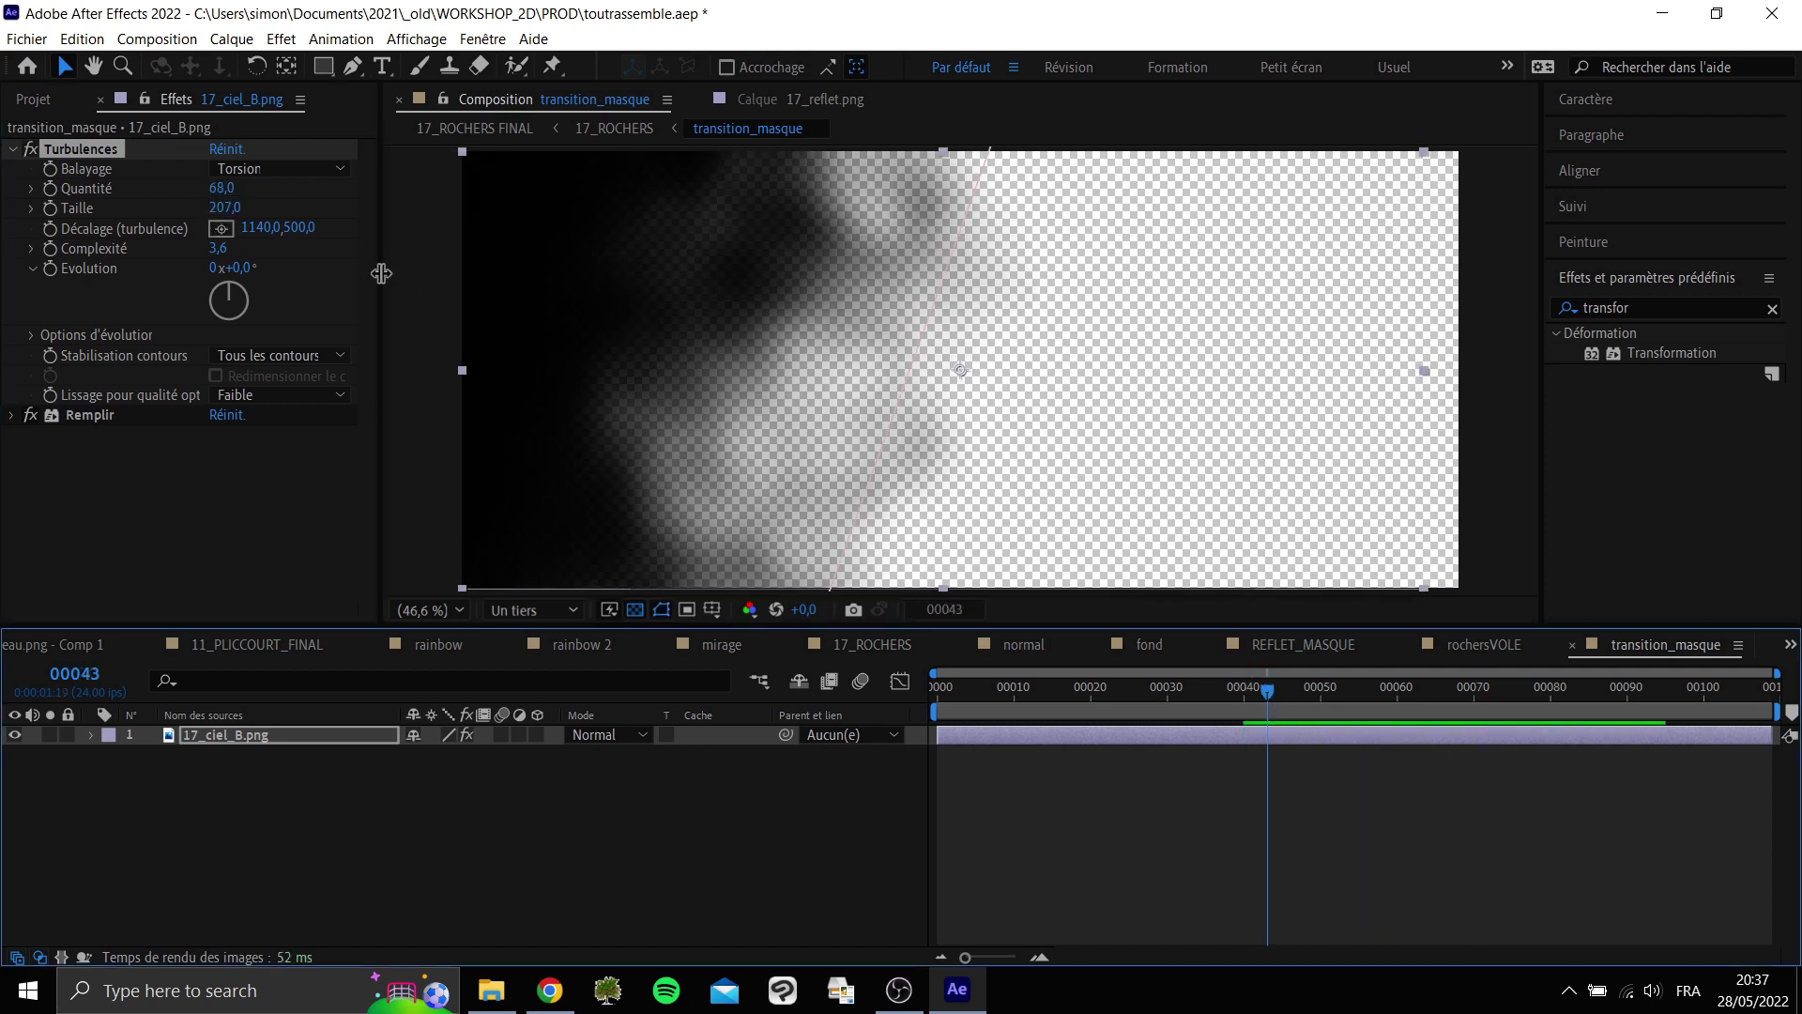
# Set the Turbulences Quantité of 17_ciel_B.png to 82 and preview the mask from frames 43 and 45.
pyautogui.moveTo(217, 188); pyautogui.dragTo(232, 177)
pyautogui.press('space')
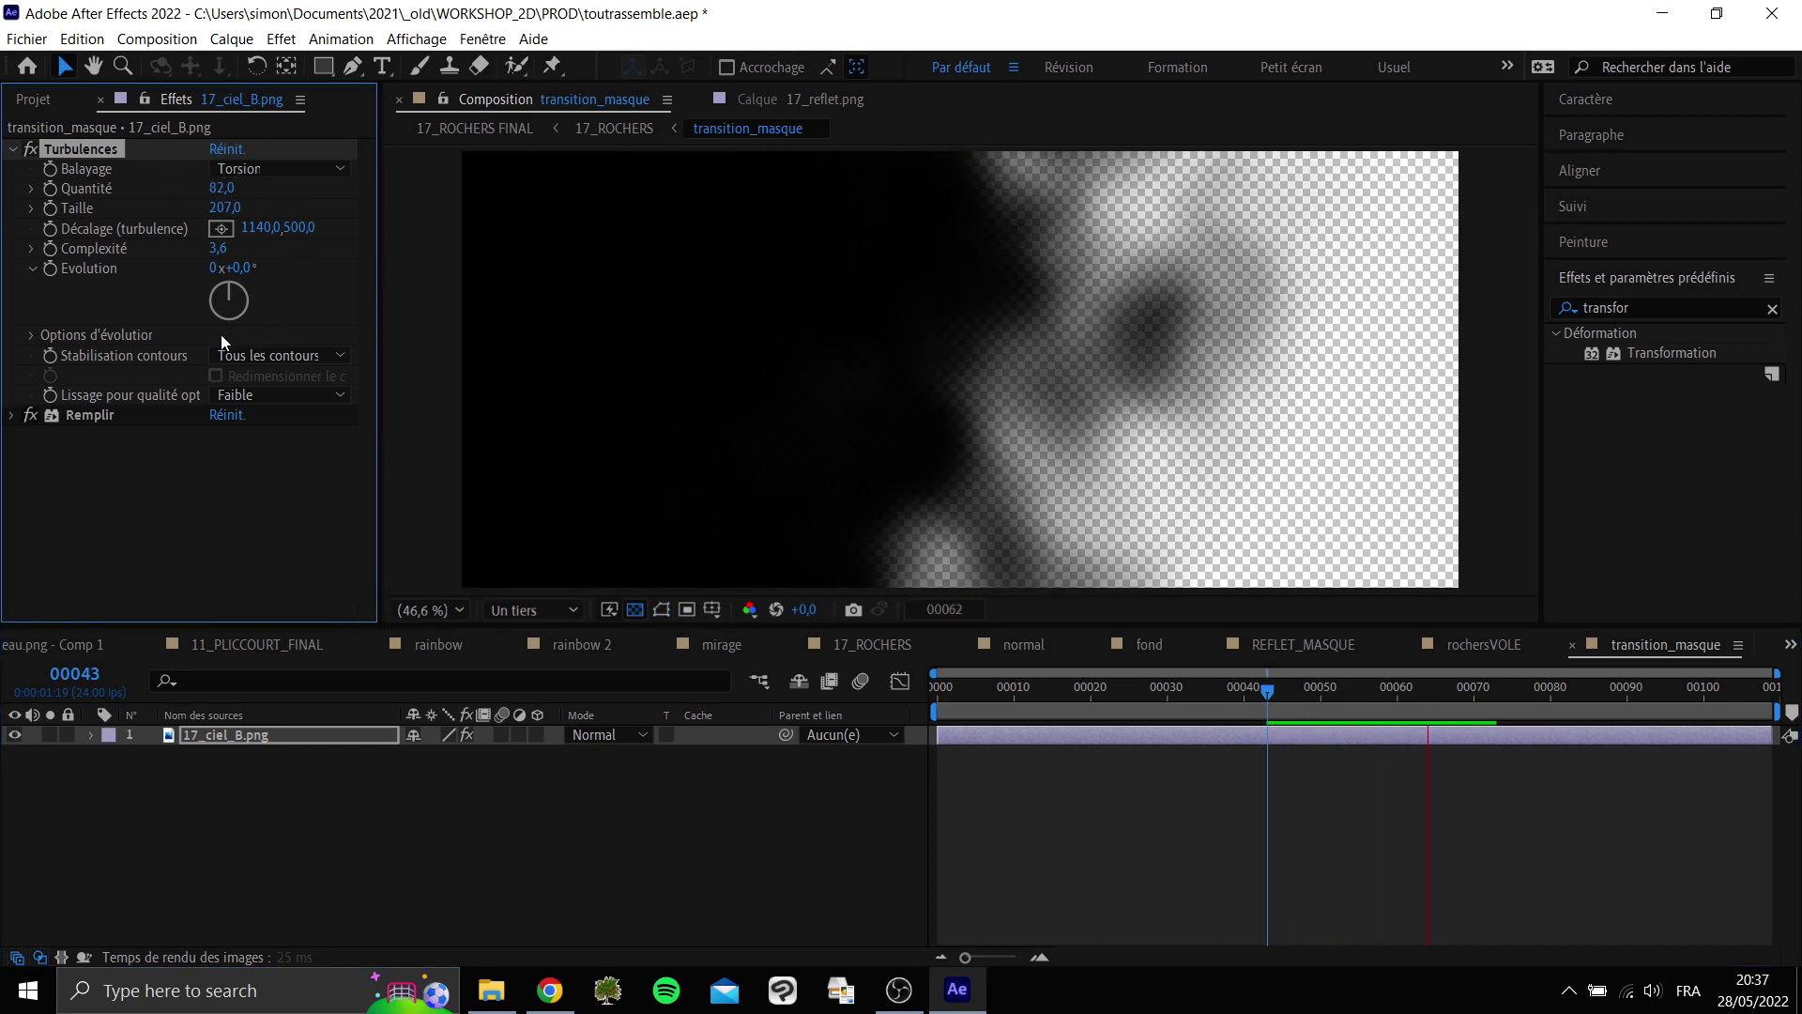
pyautogui.click(1283, 690)
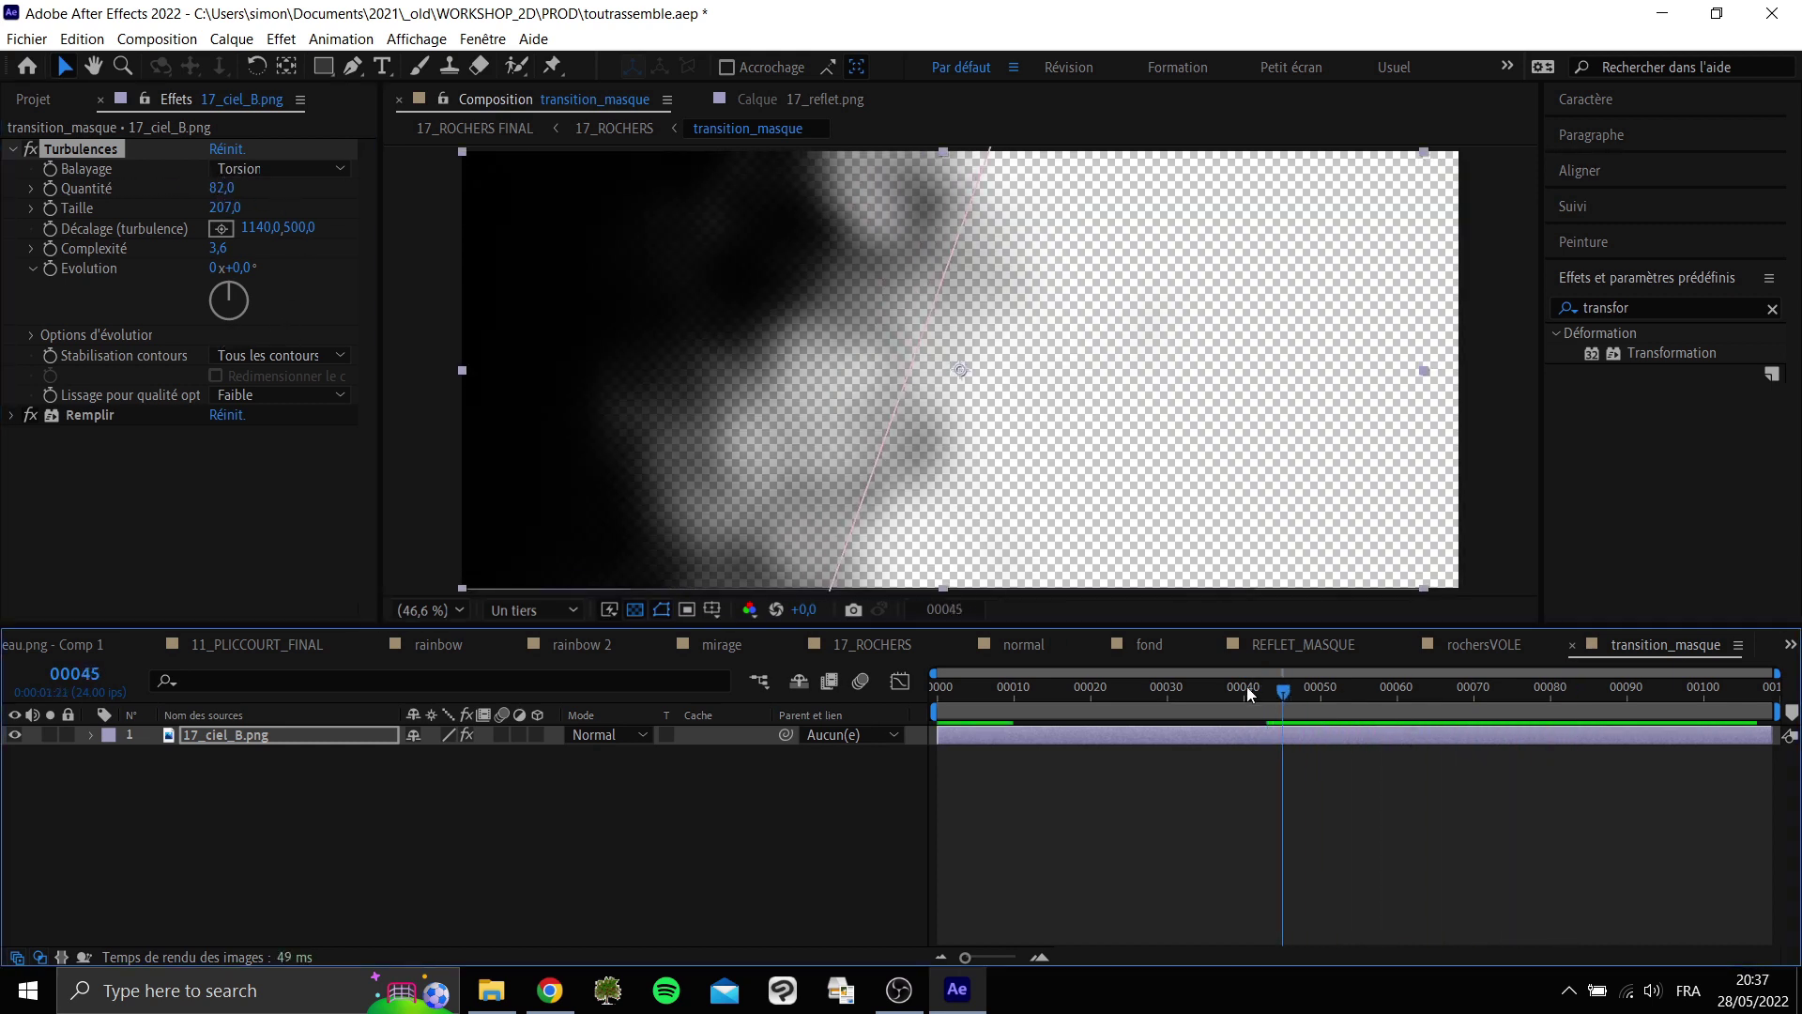
pyautogui.press('space')
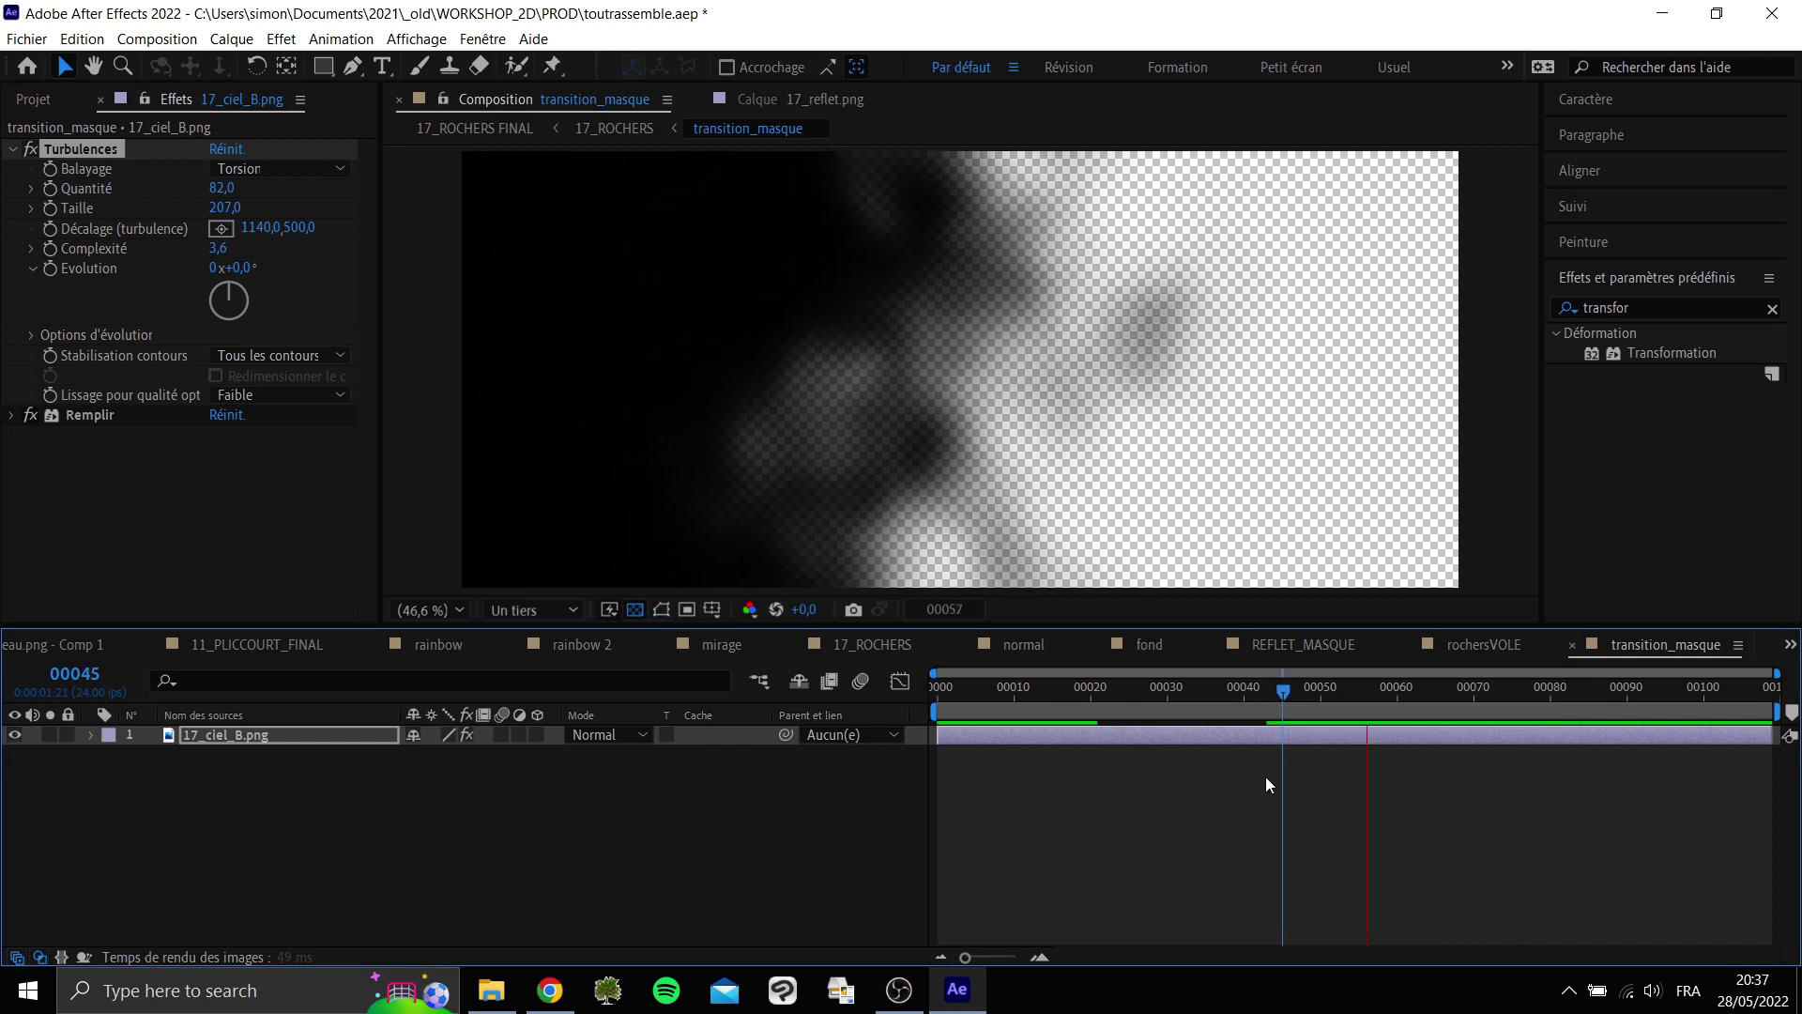
# Return to 17_ROCHERS and play the mirage's matted reveal from frame 35.
pyautogui.moveTo(1324, 693)
pyautogui.mouseDown()
pyautogui.moveTo(1492, 700)
pyautogui.moveTo(1321, 703)
pyautogui.mouseUp()
pyautogui.press('Tab')
pyautogui.click(1211, 692)
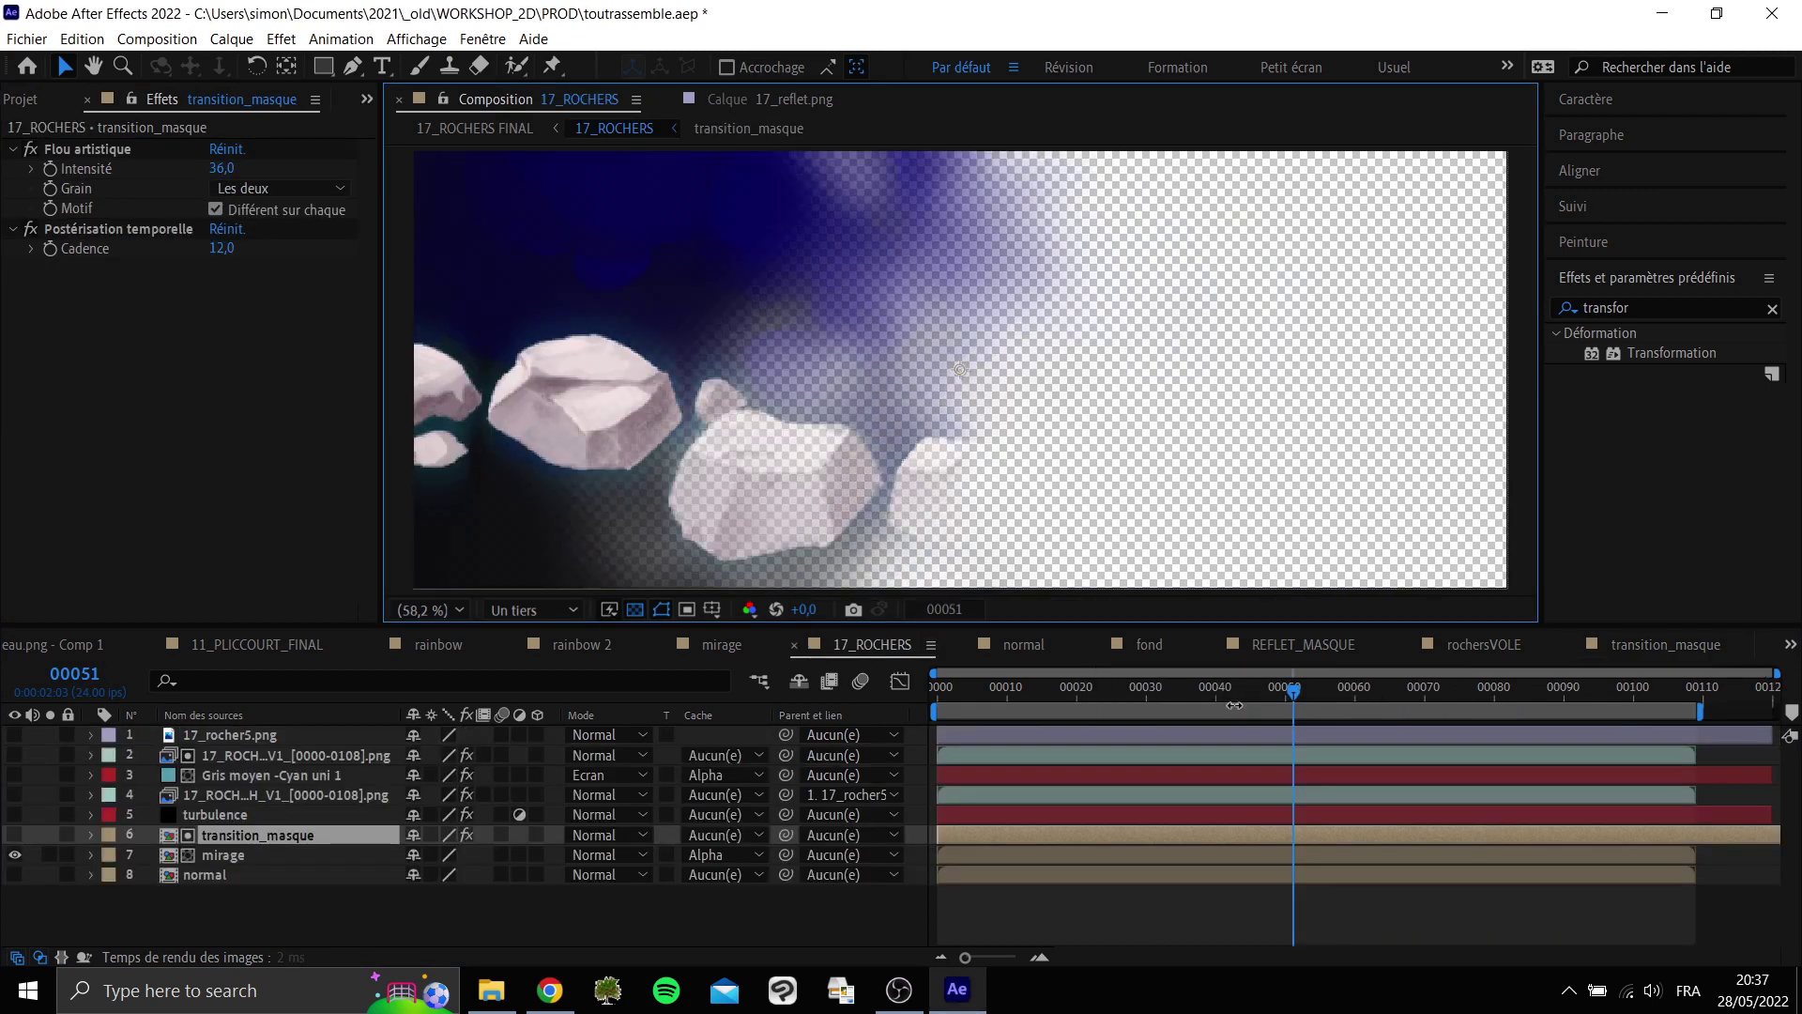
pyautogui.press('space')
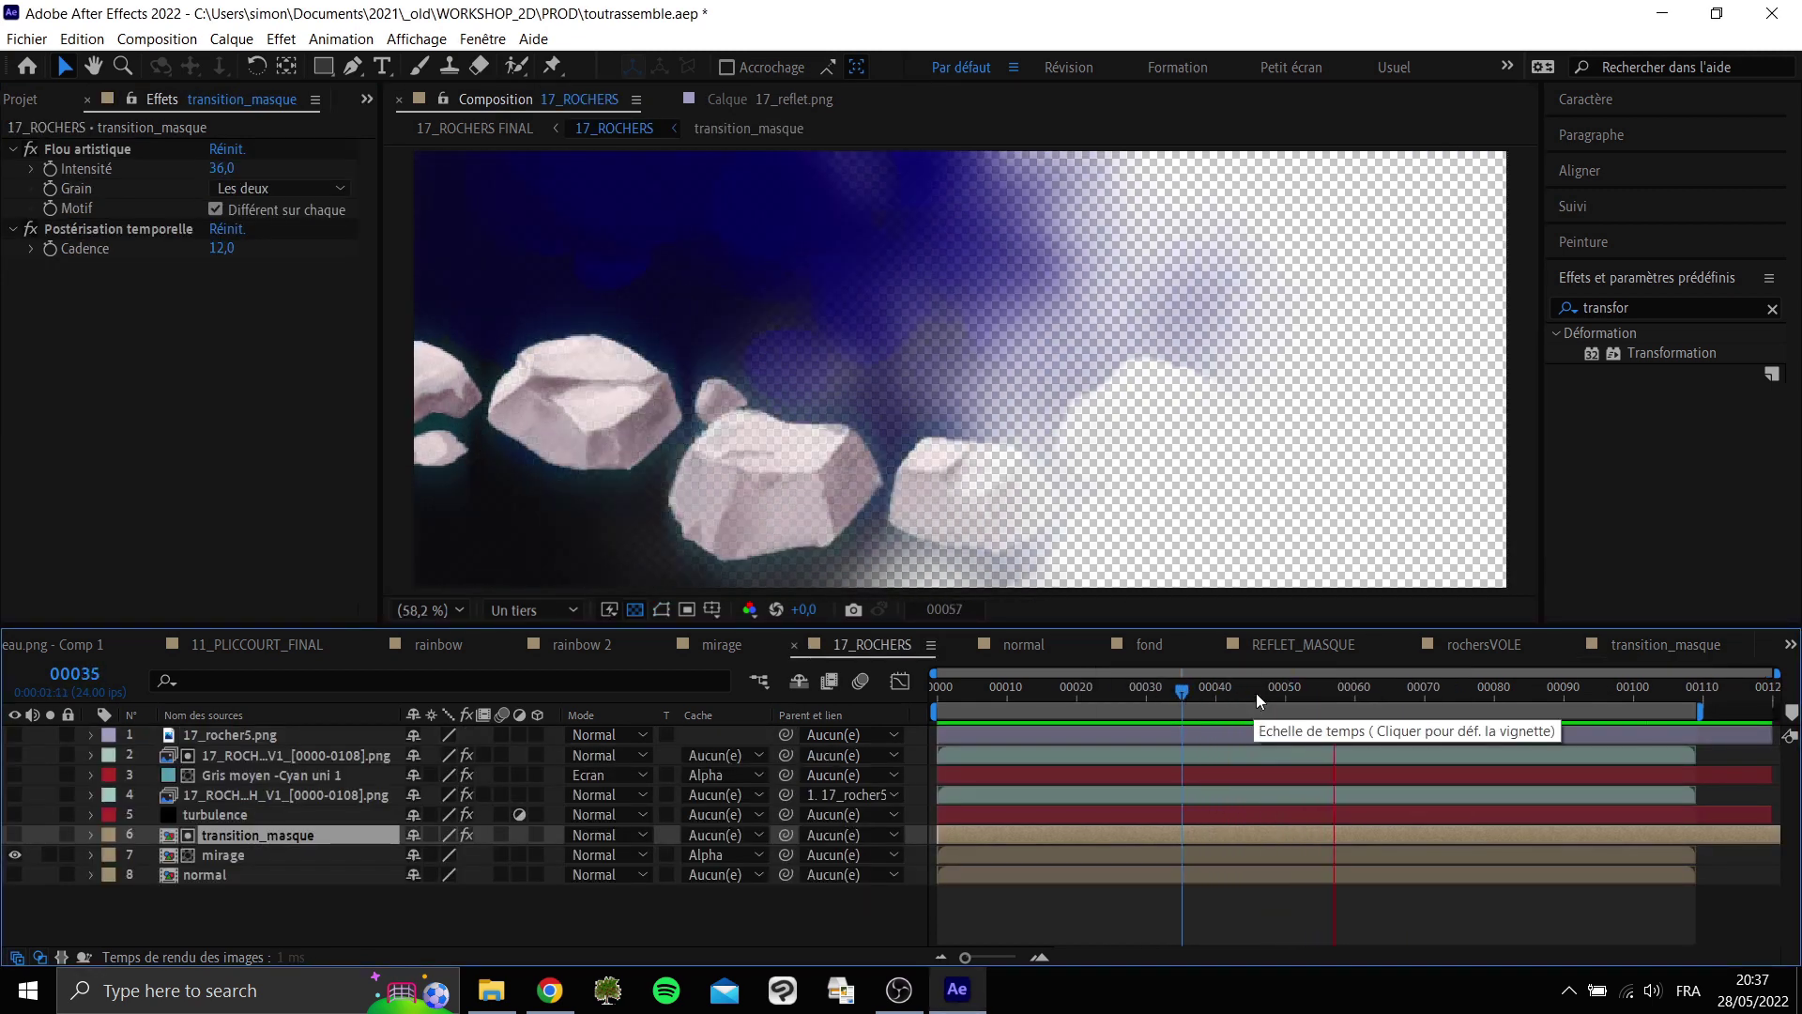
# Stop the 17_ROCHERS playback, return to transition_masque at frame 39 and reveal the mask on 17_ciel_B.png.
pyautogui.press('space')
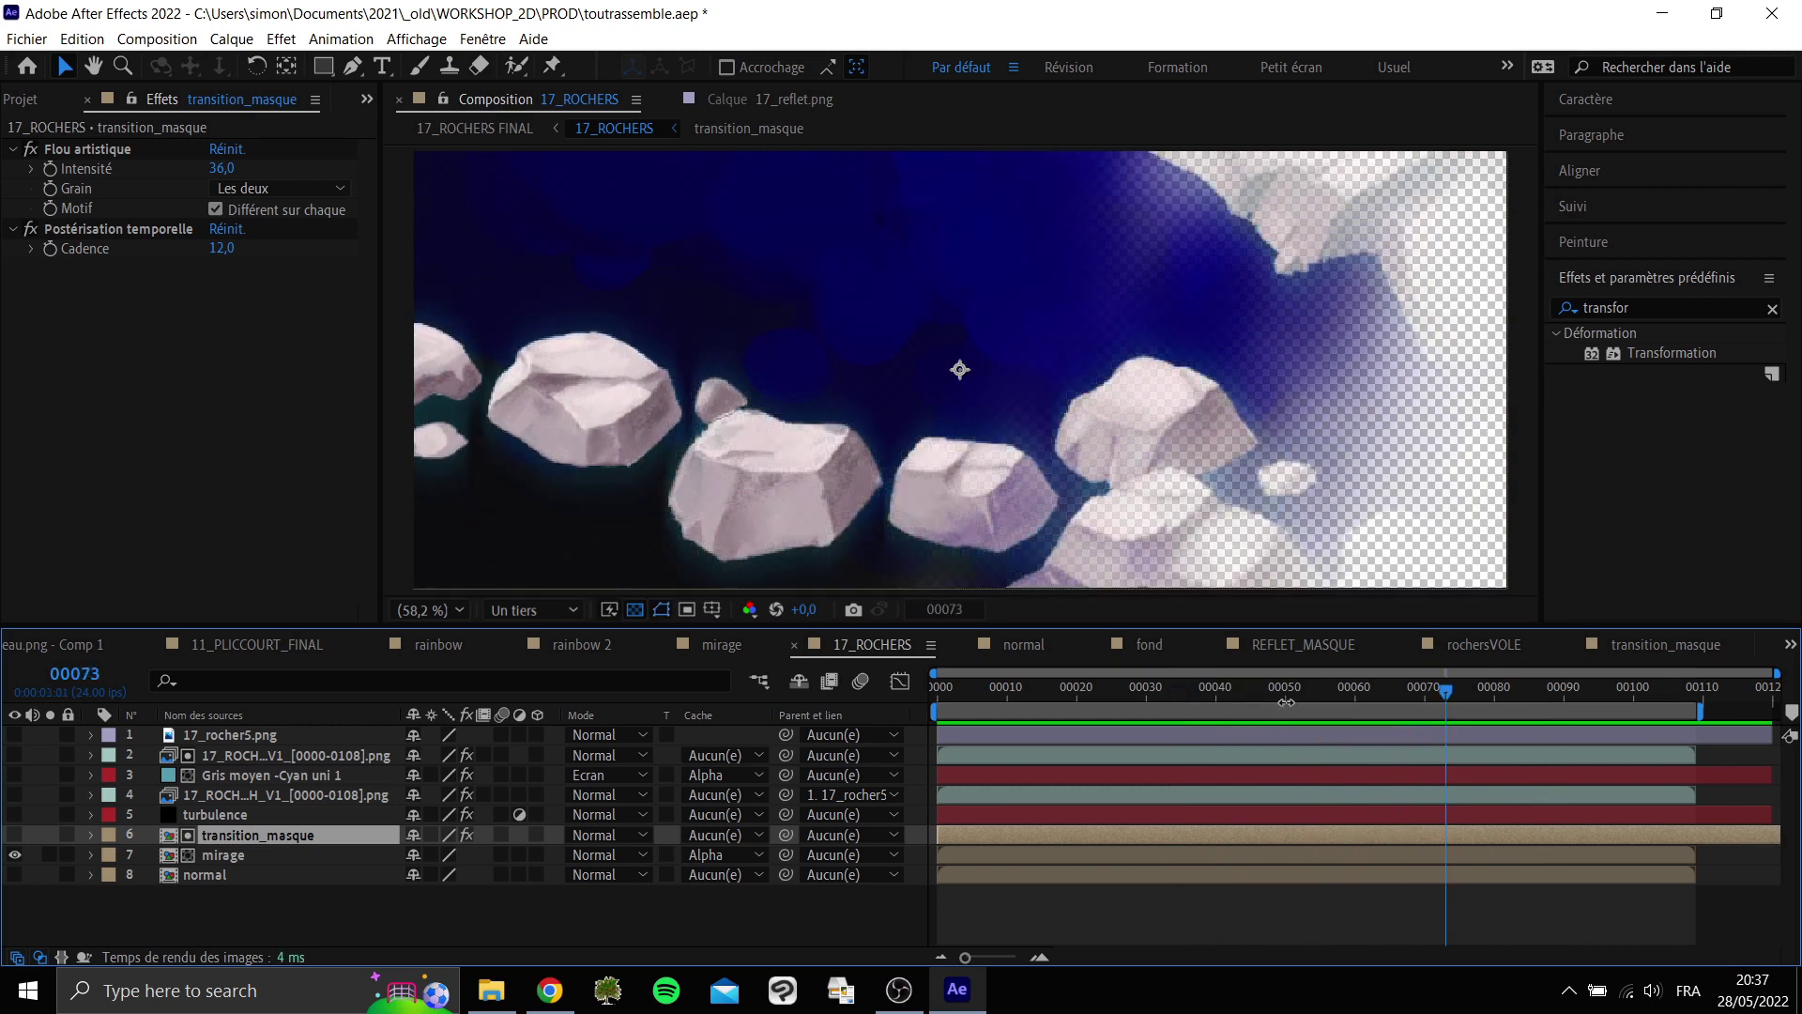
pyautogui.click(1629, 657)
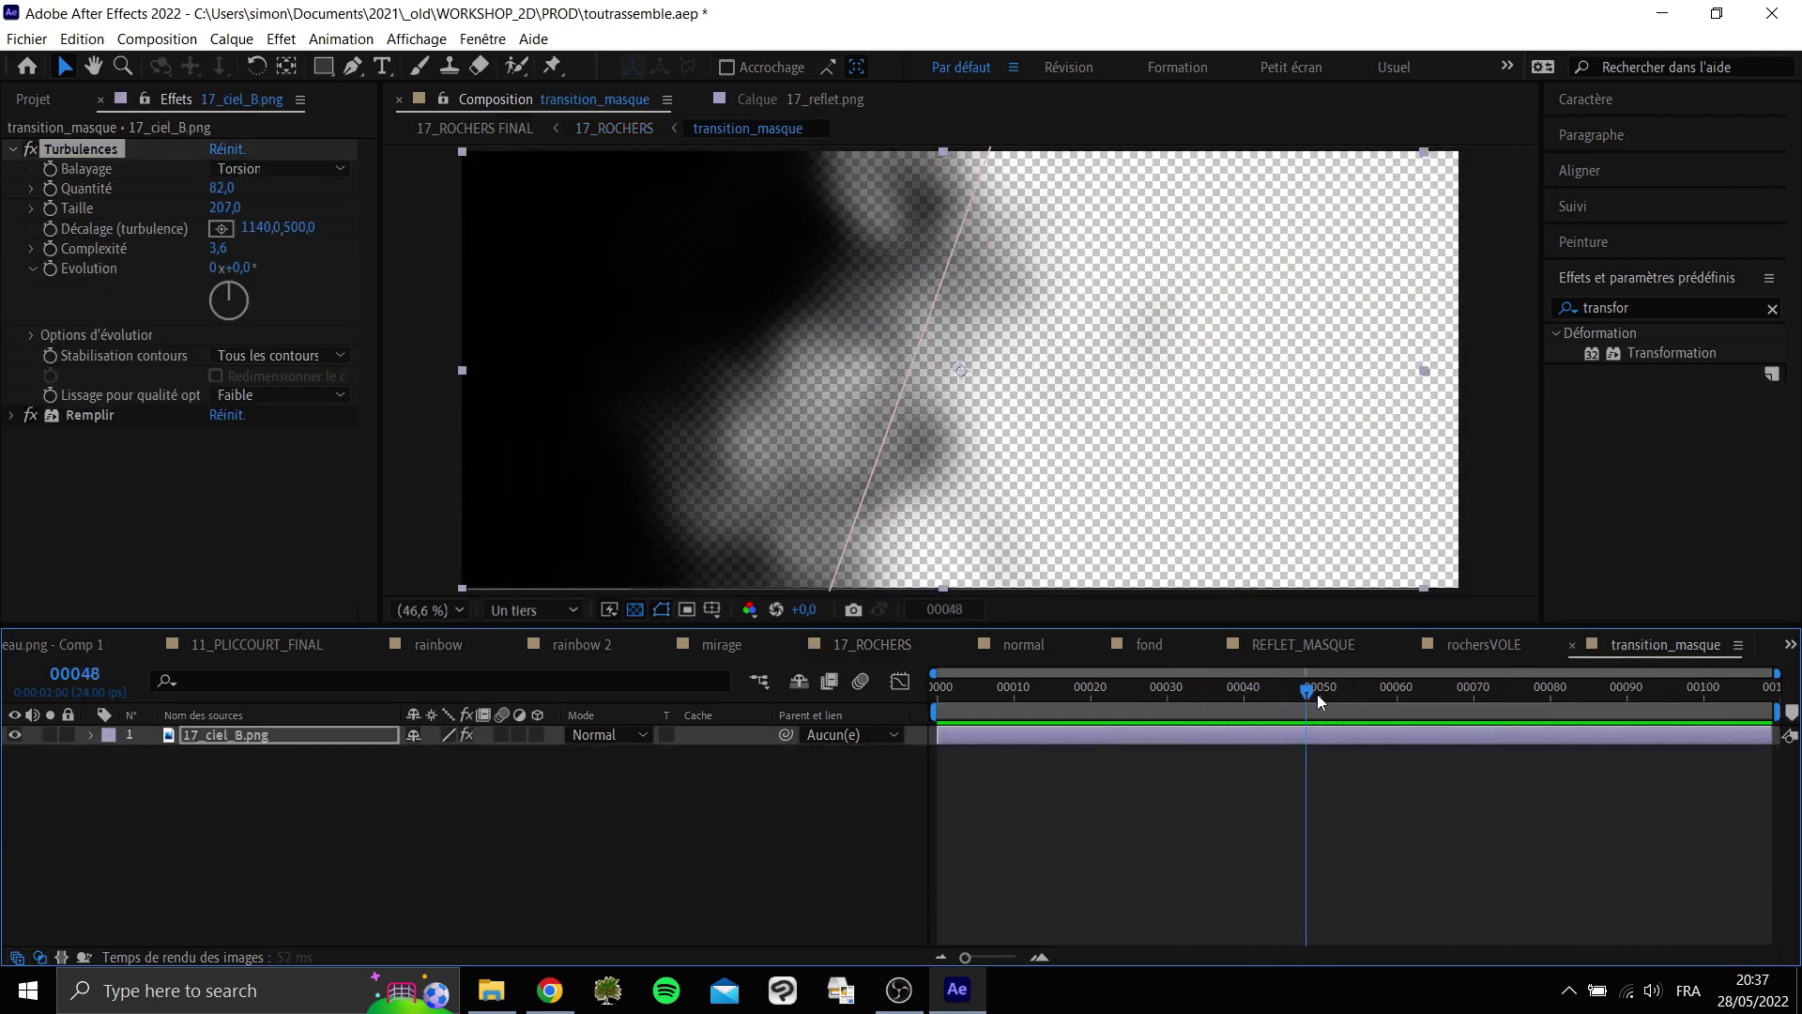
pyautogui.moveTo(1537, 673); pyautogui.dragTo(1237, 680)
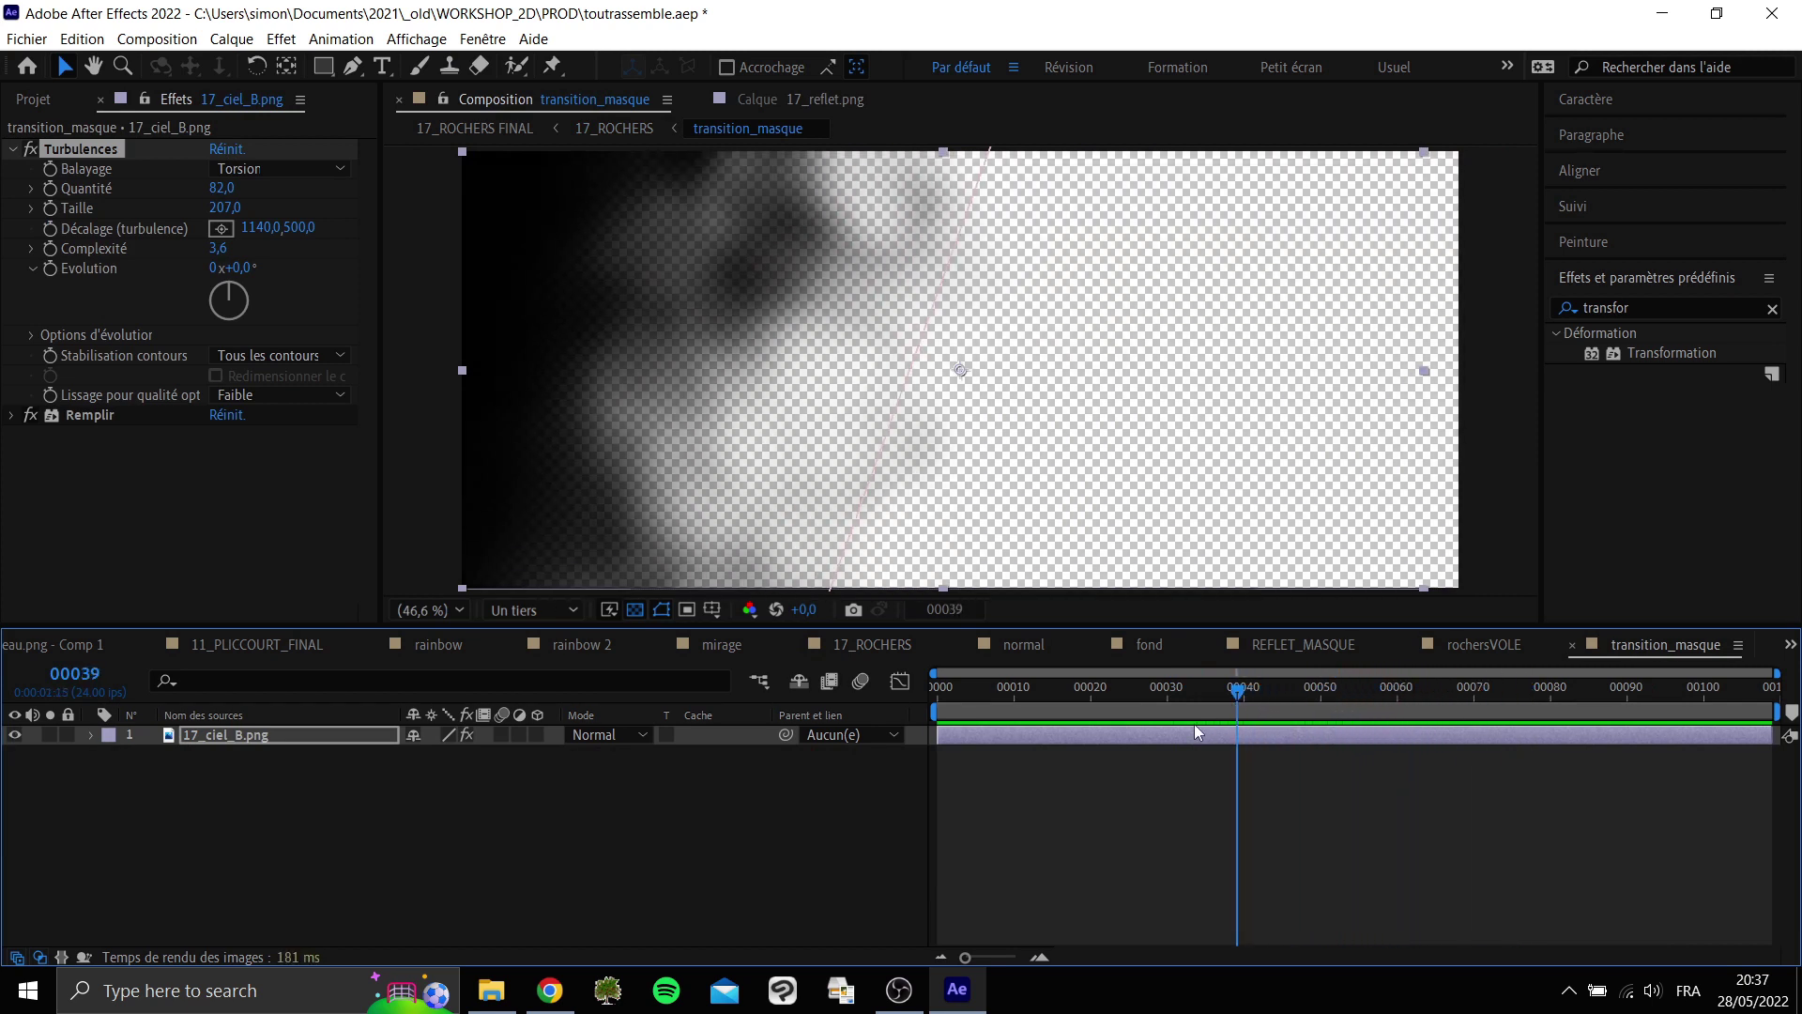
pyautogui.click(280, 742)
pyautogui.press('m')
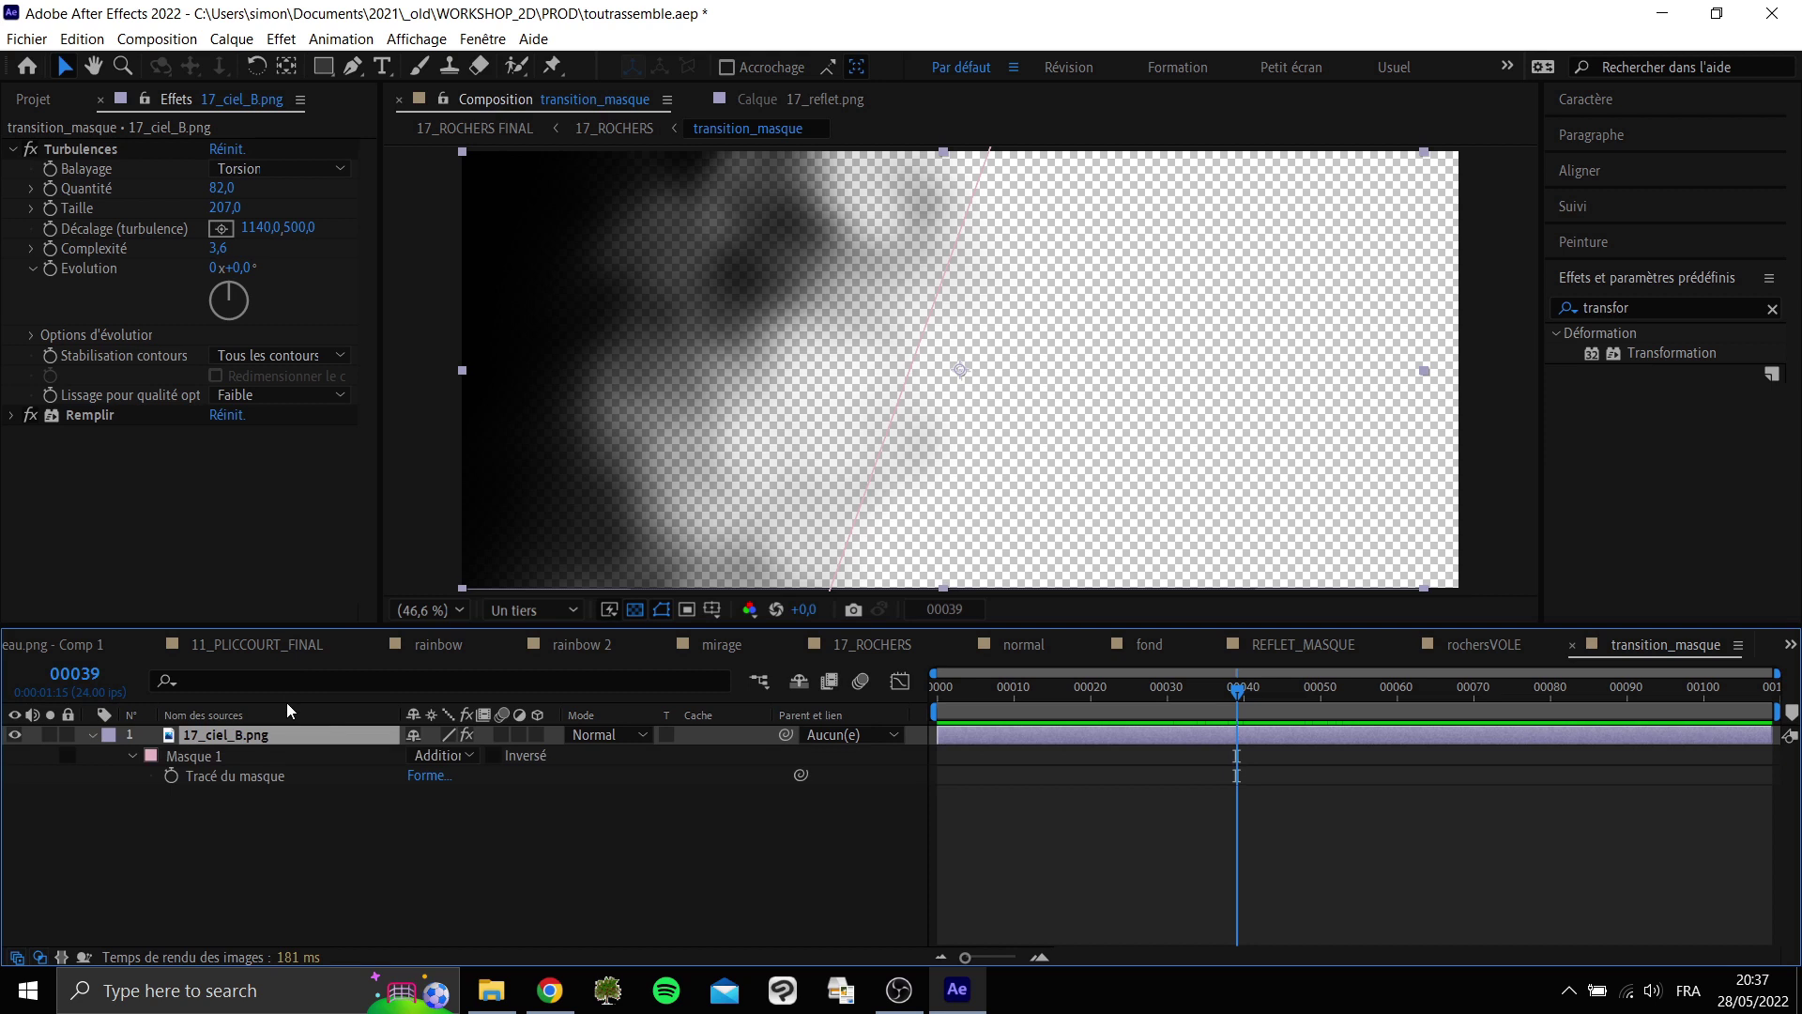
# View the full outline of Masque 1 at 3,1 % magnification and scrub the transition to frame 49.
pyautogui.click(193, 760)
pyautogui.click(420, 66)
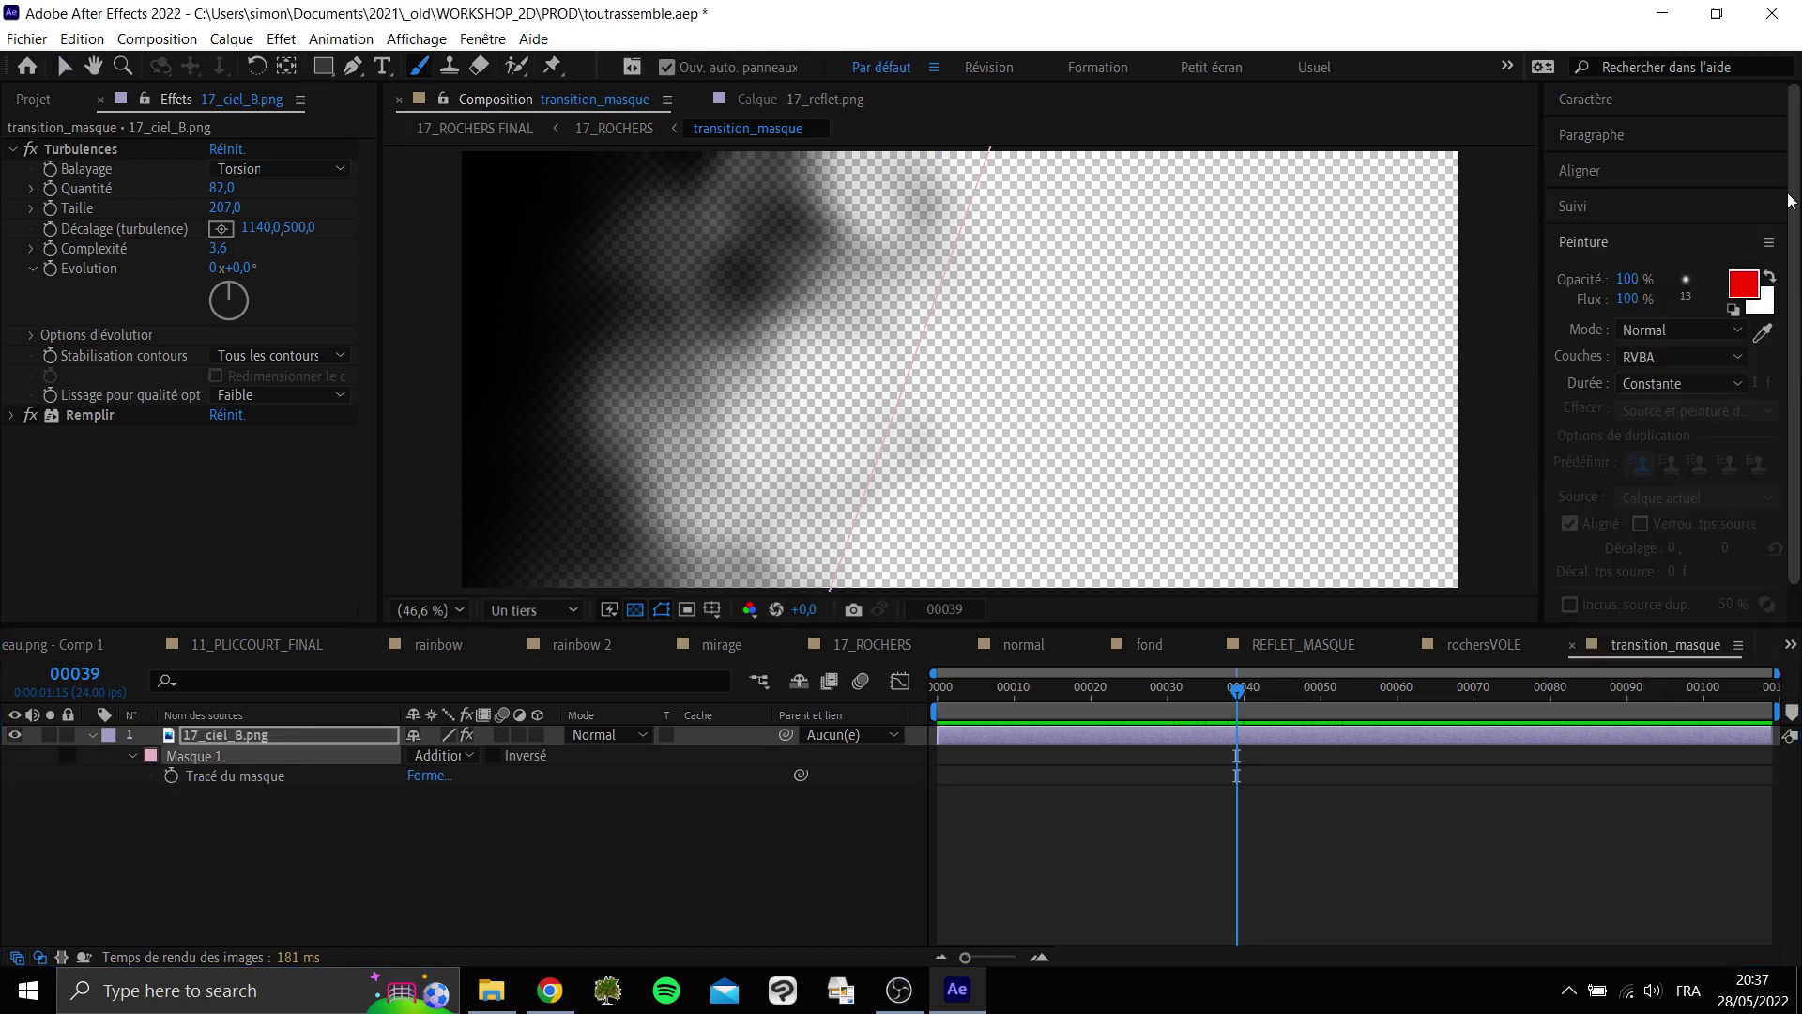
pyautogui.click(460, 617)
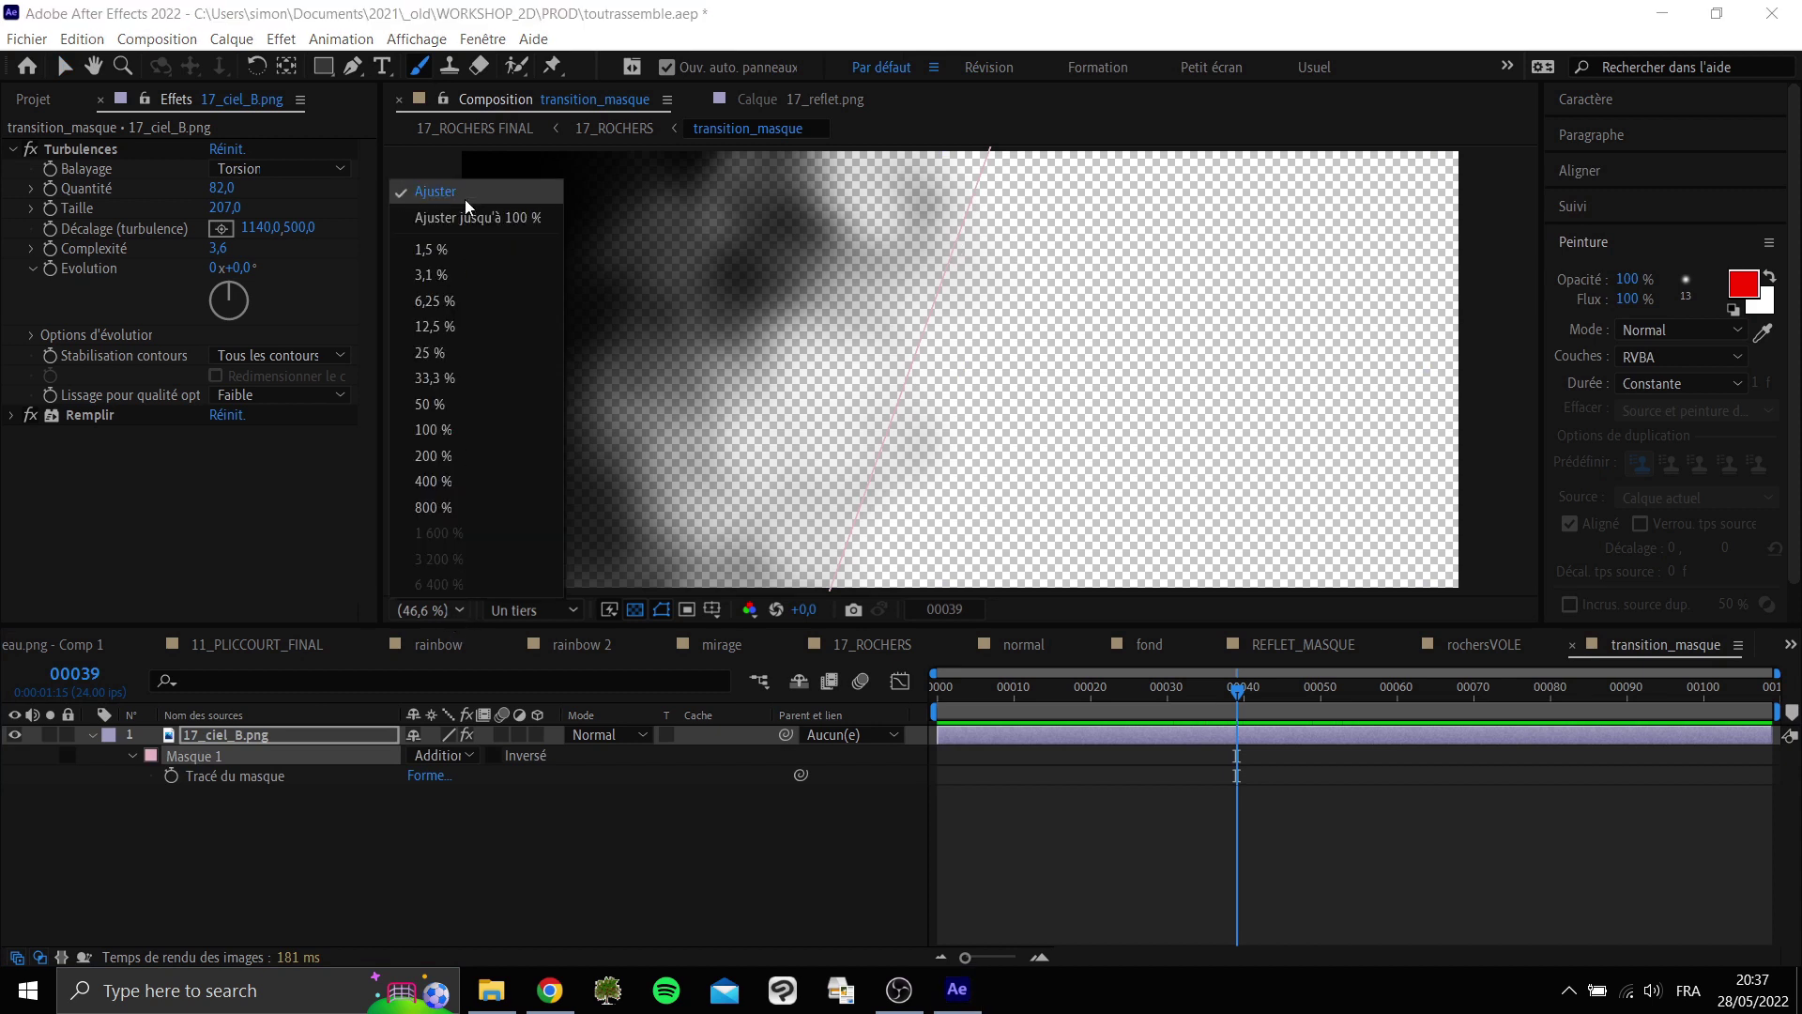
pyautogui.click(462, 282)
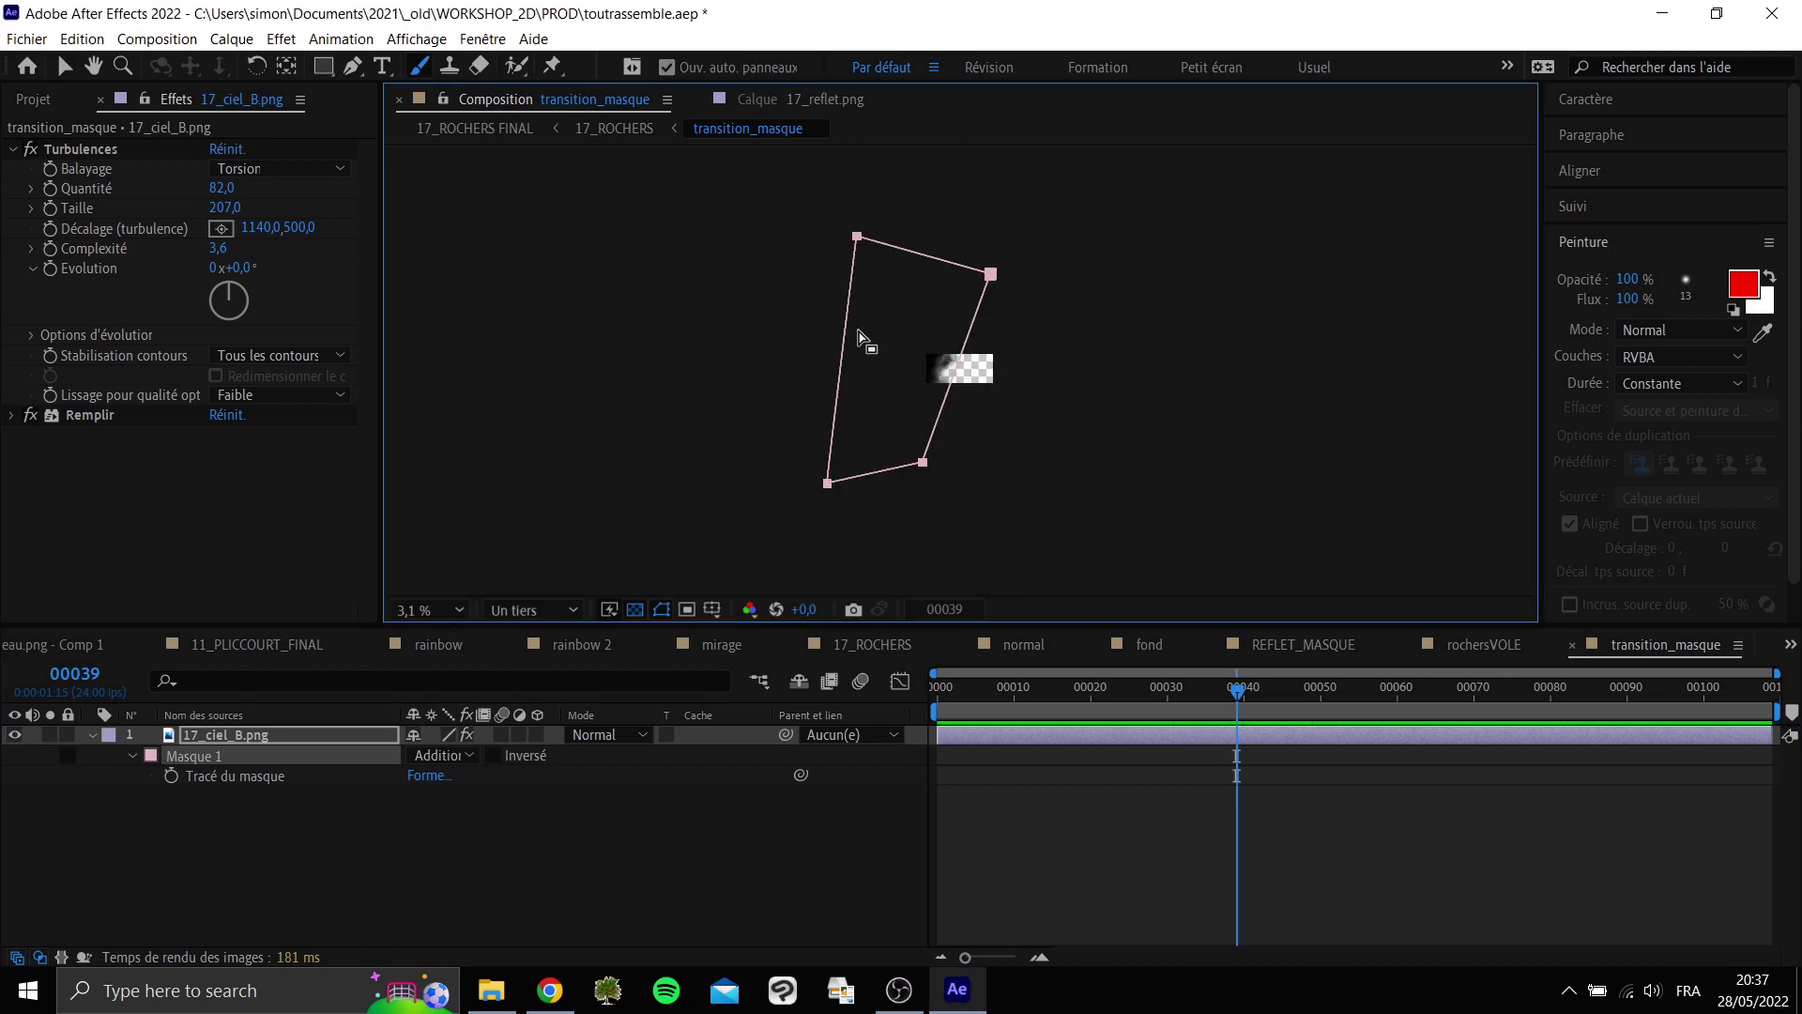
pyautogui.moveTo(1175, 687); pyautogui.dragTo(1315, 695)
pyautogui.press('space')
pyautogui.press('space')
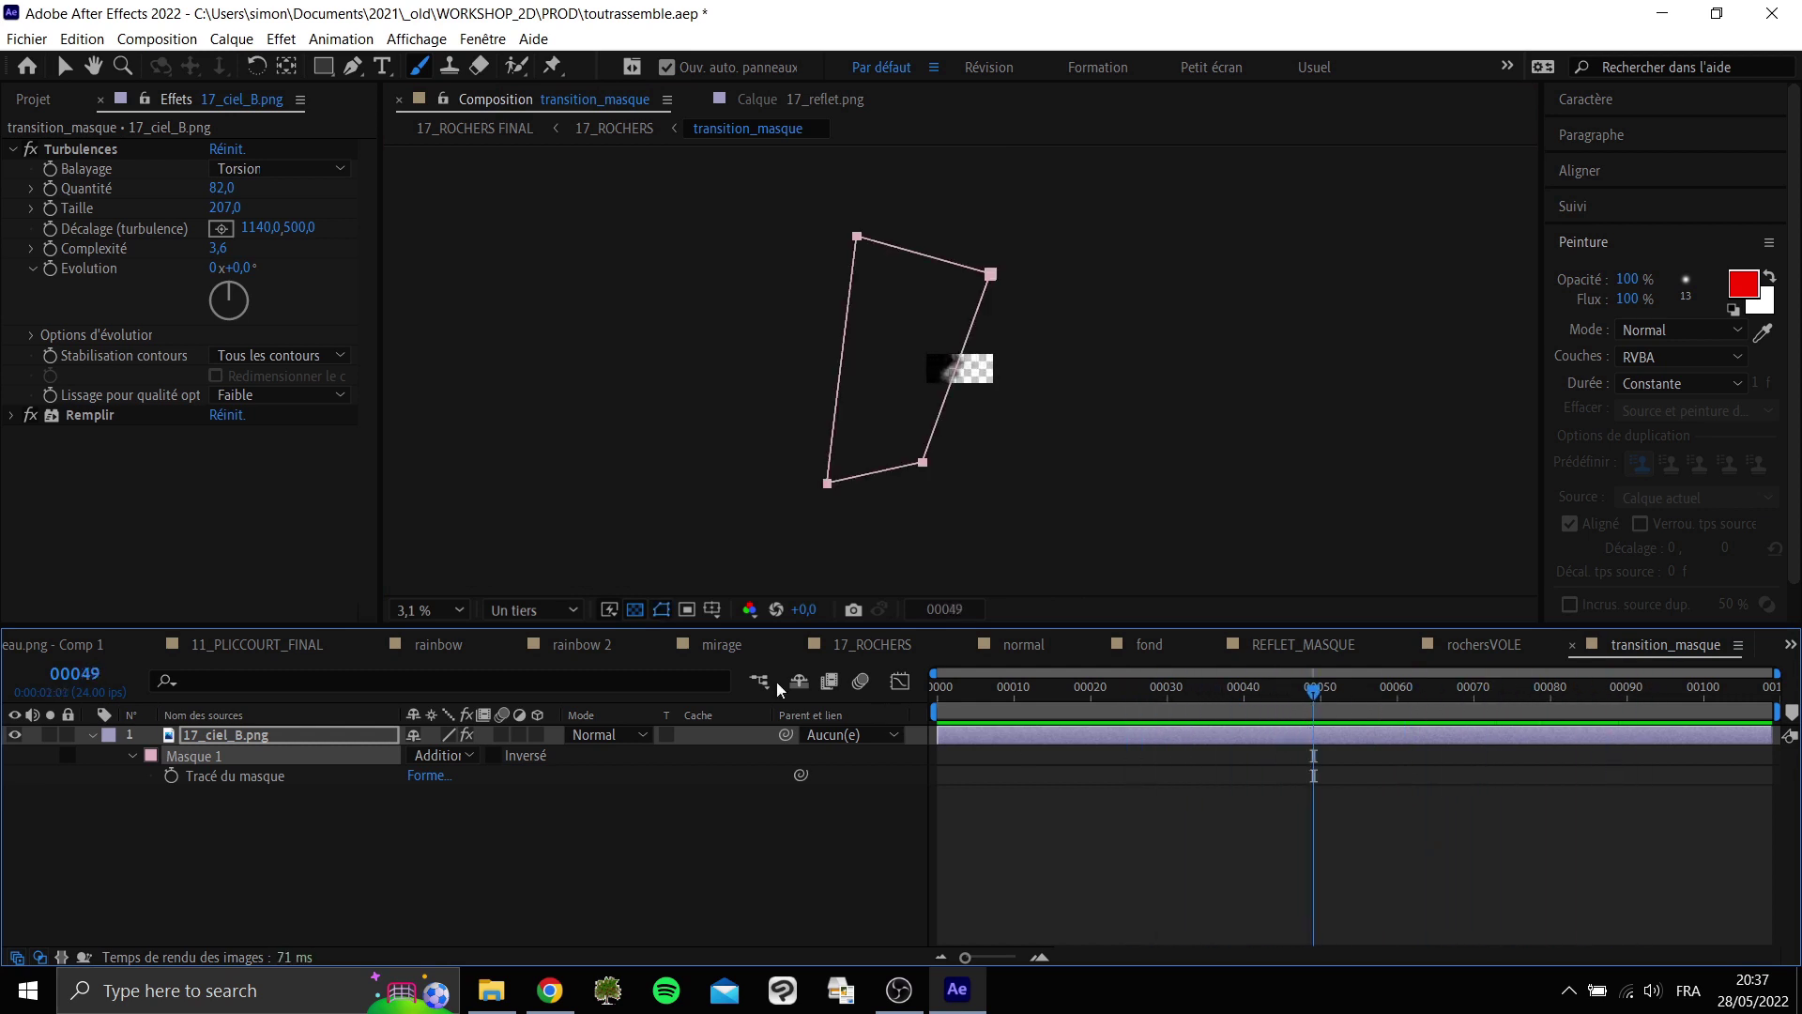
# Toggle the Remplir effect on 17_ciel_B.png and expand the properties of Masque 1.
pyautogui.click(138, 763)
pyautogui.click(133, 756)
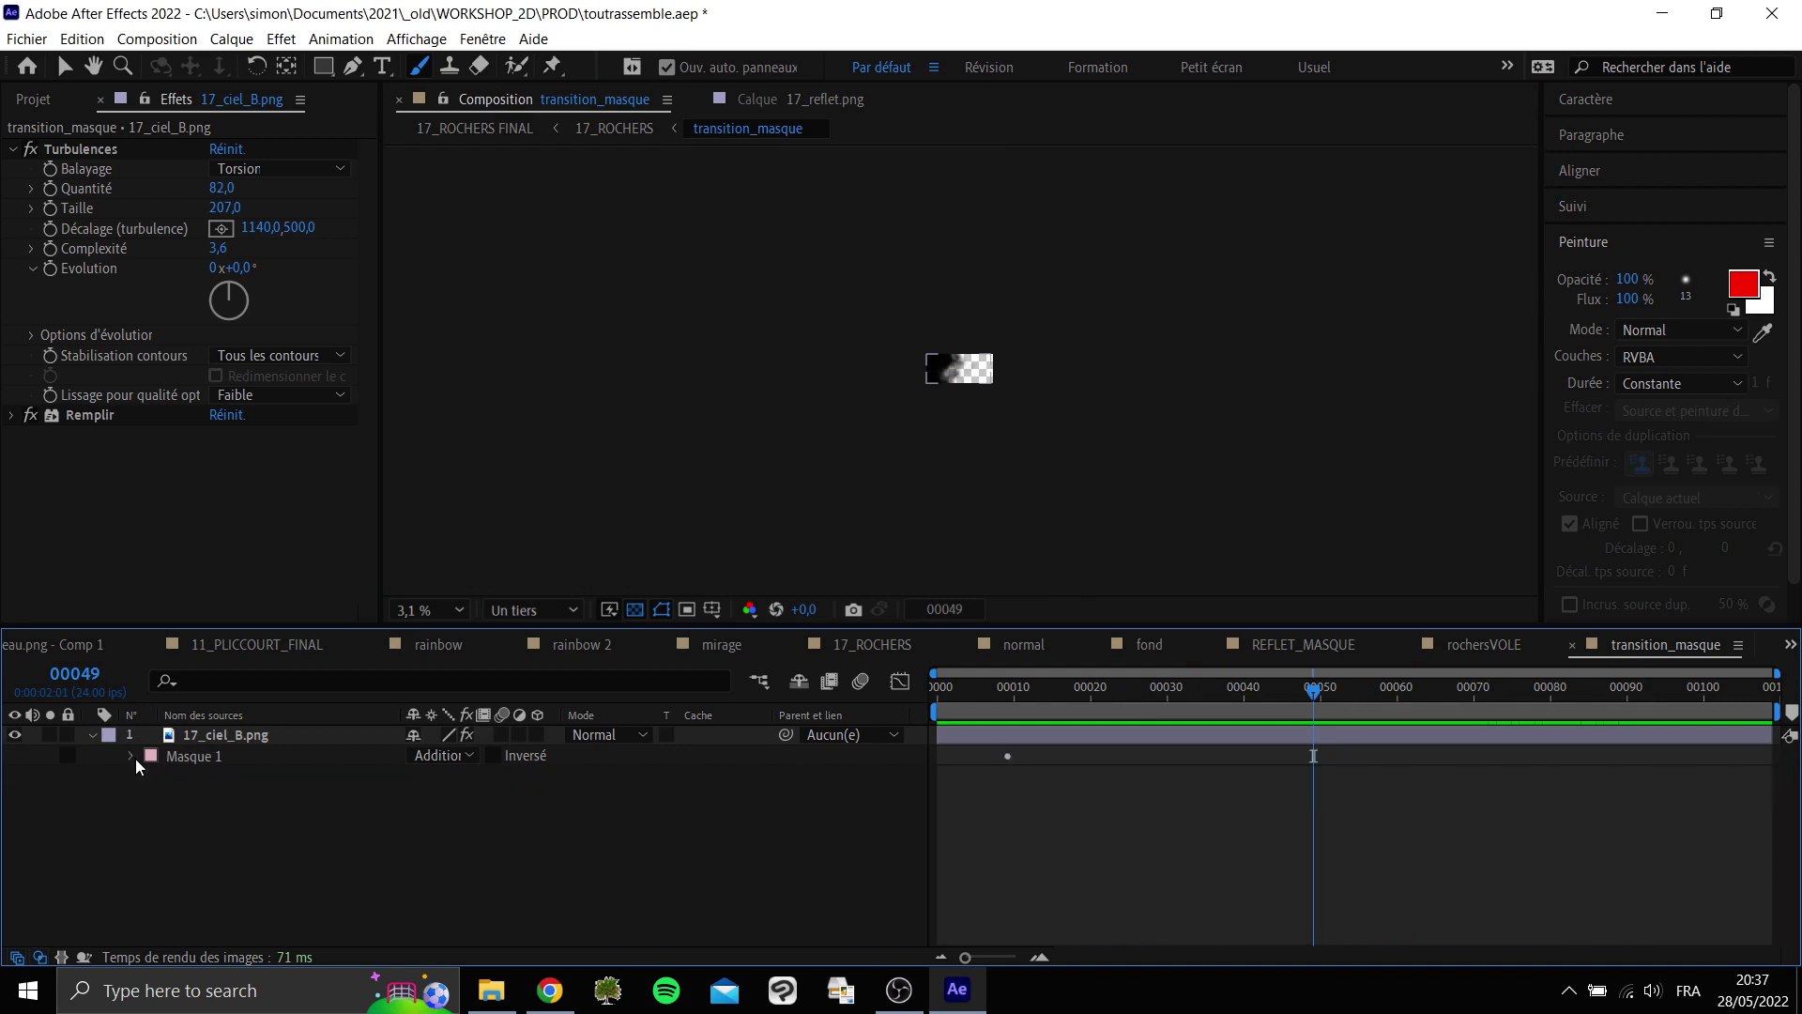
pyautogui.click(30, 415)
pyautogui.click(30, 415)
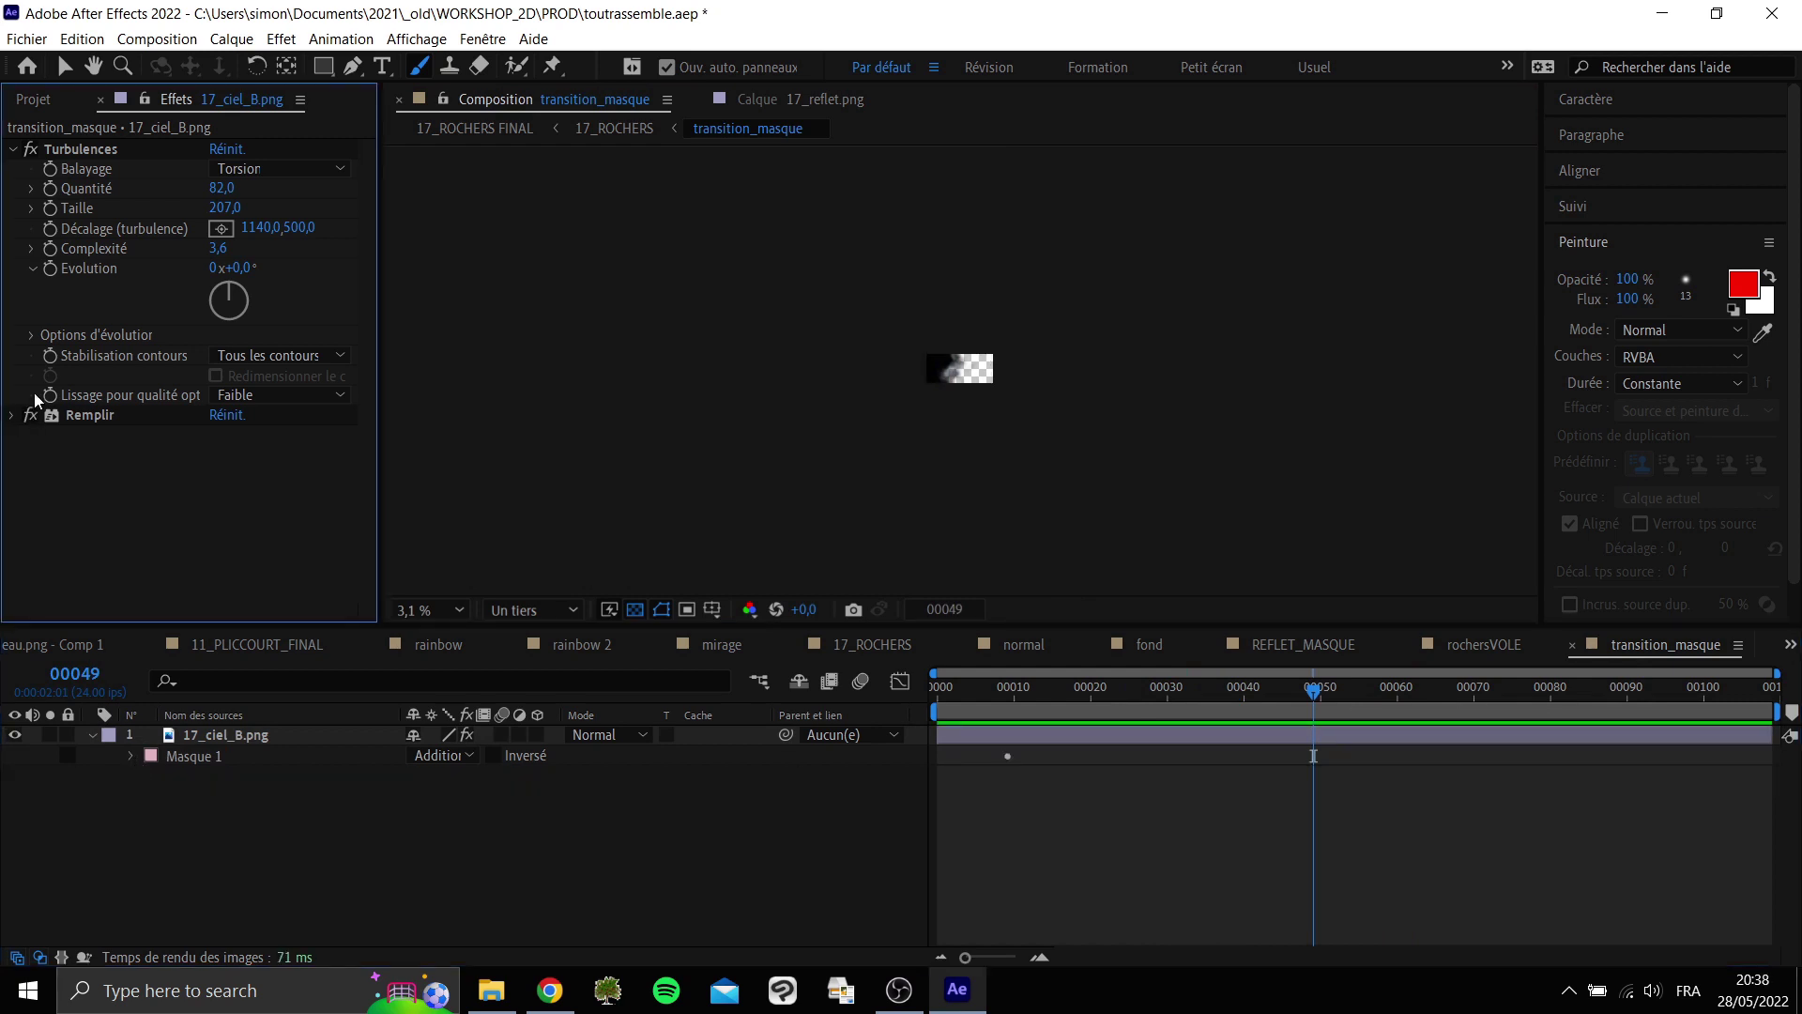
pyautogui.click(447, 609)
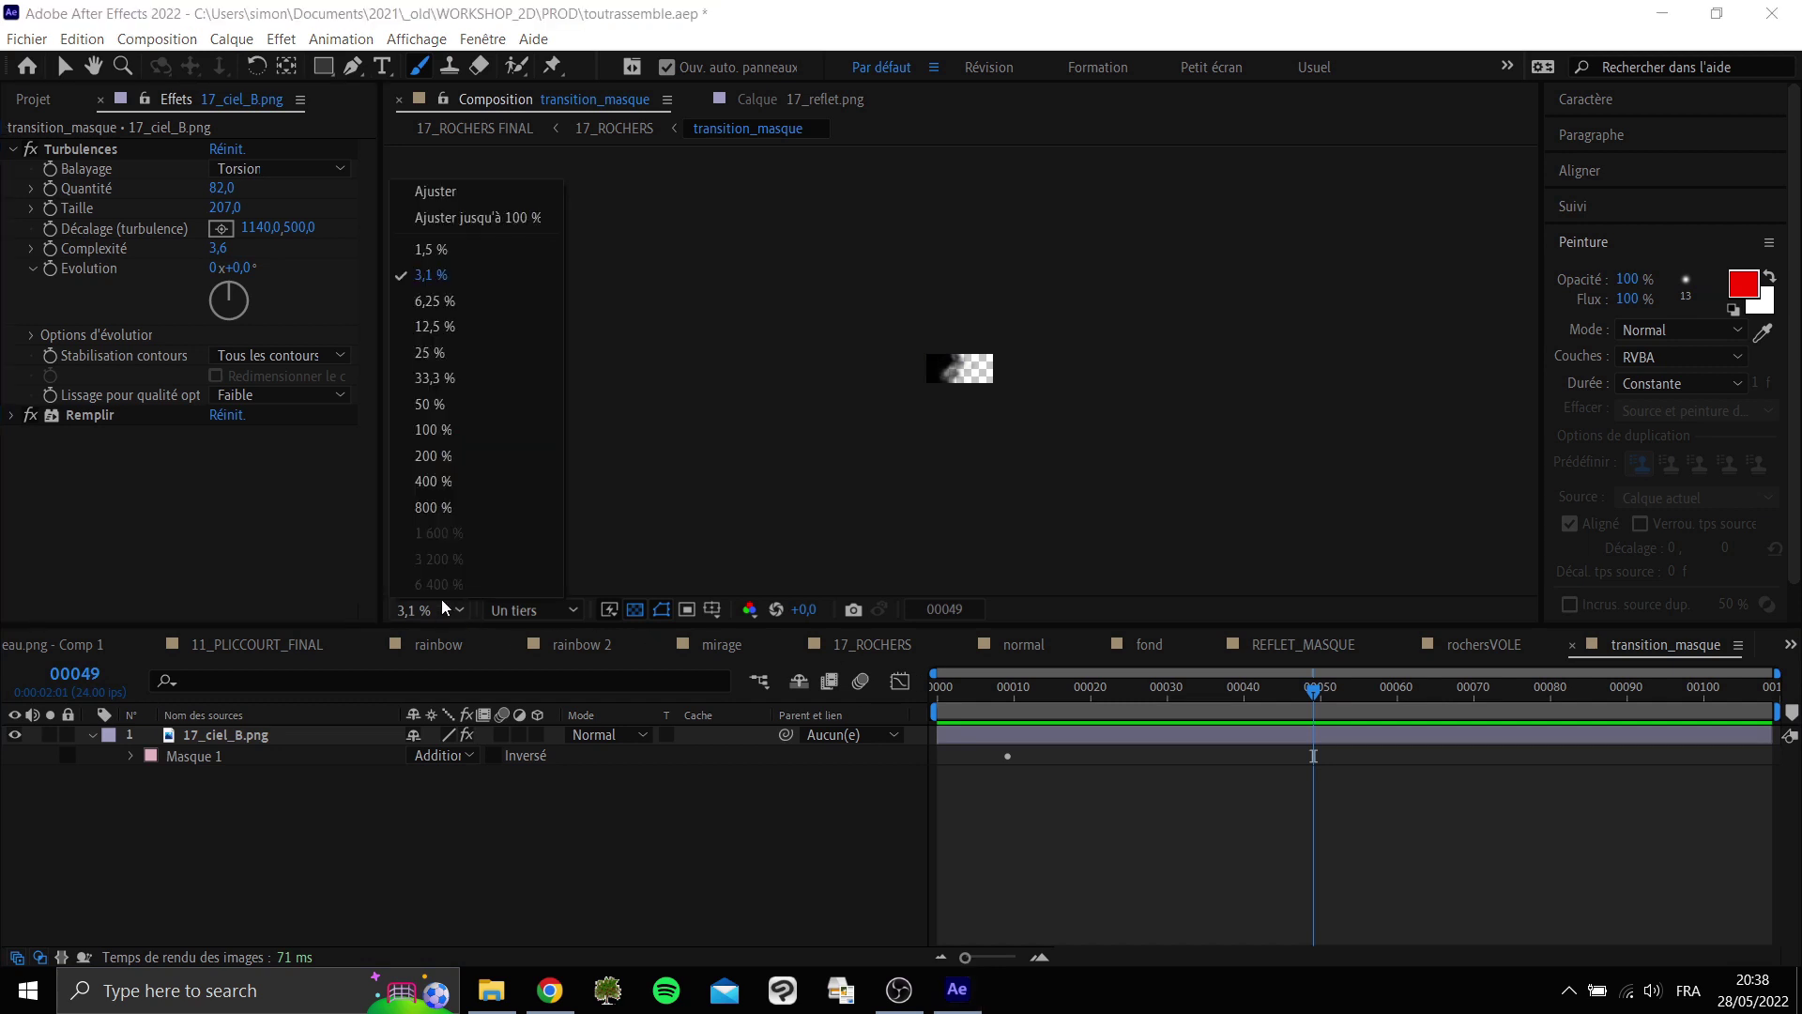
pyautogui.click(294, 826)
pyautogui.click(131, 757)
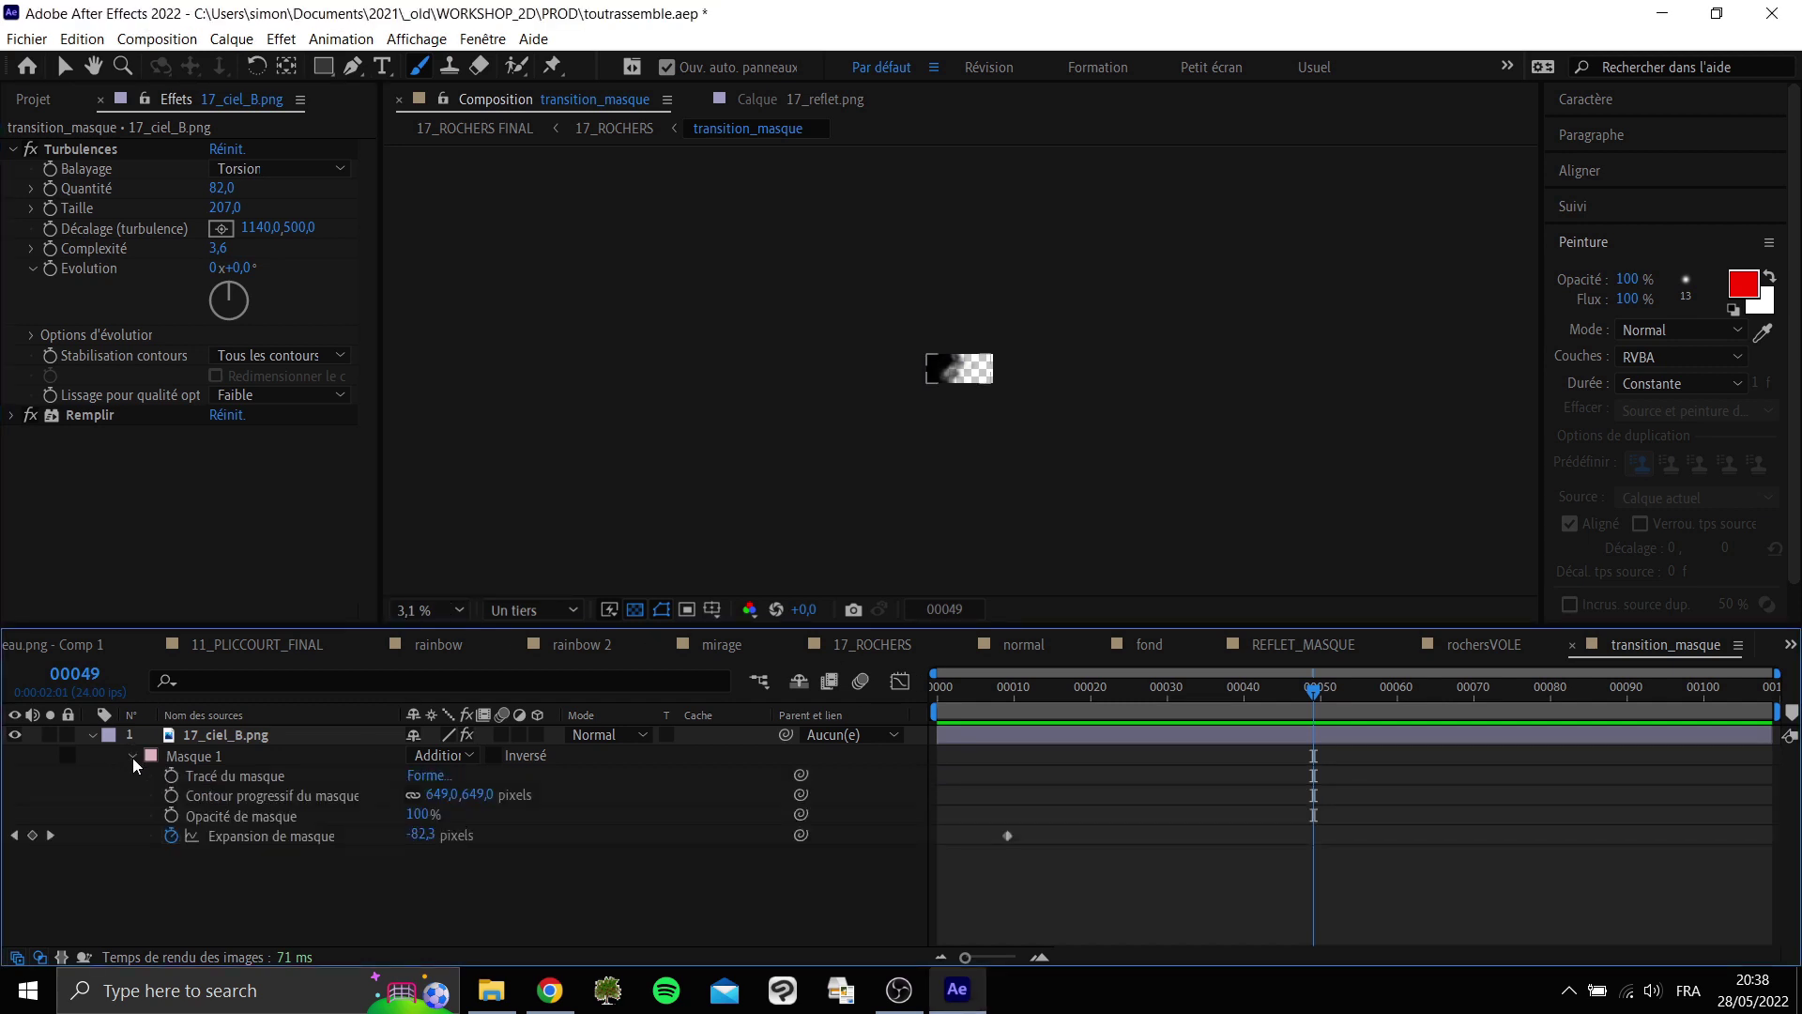
# At frame 33, try raising the Expansion de masque of Masque 1 to 264,6 pixels and beyond, and undo it.
pyautogui.click(238, 835)
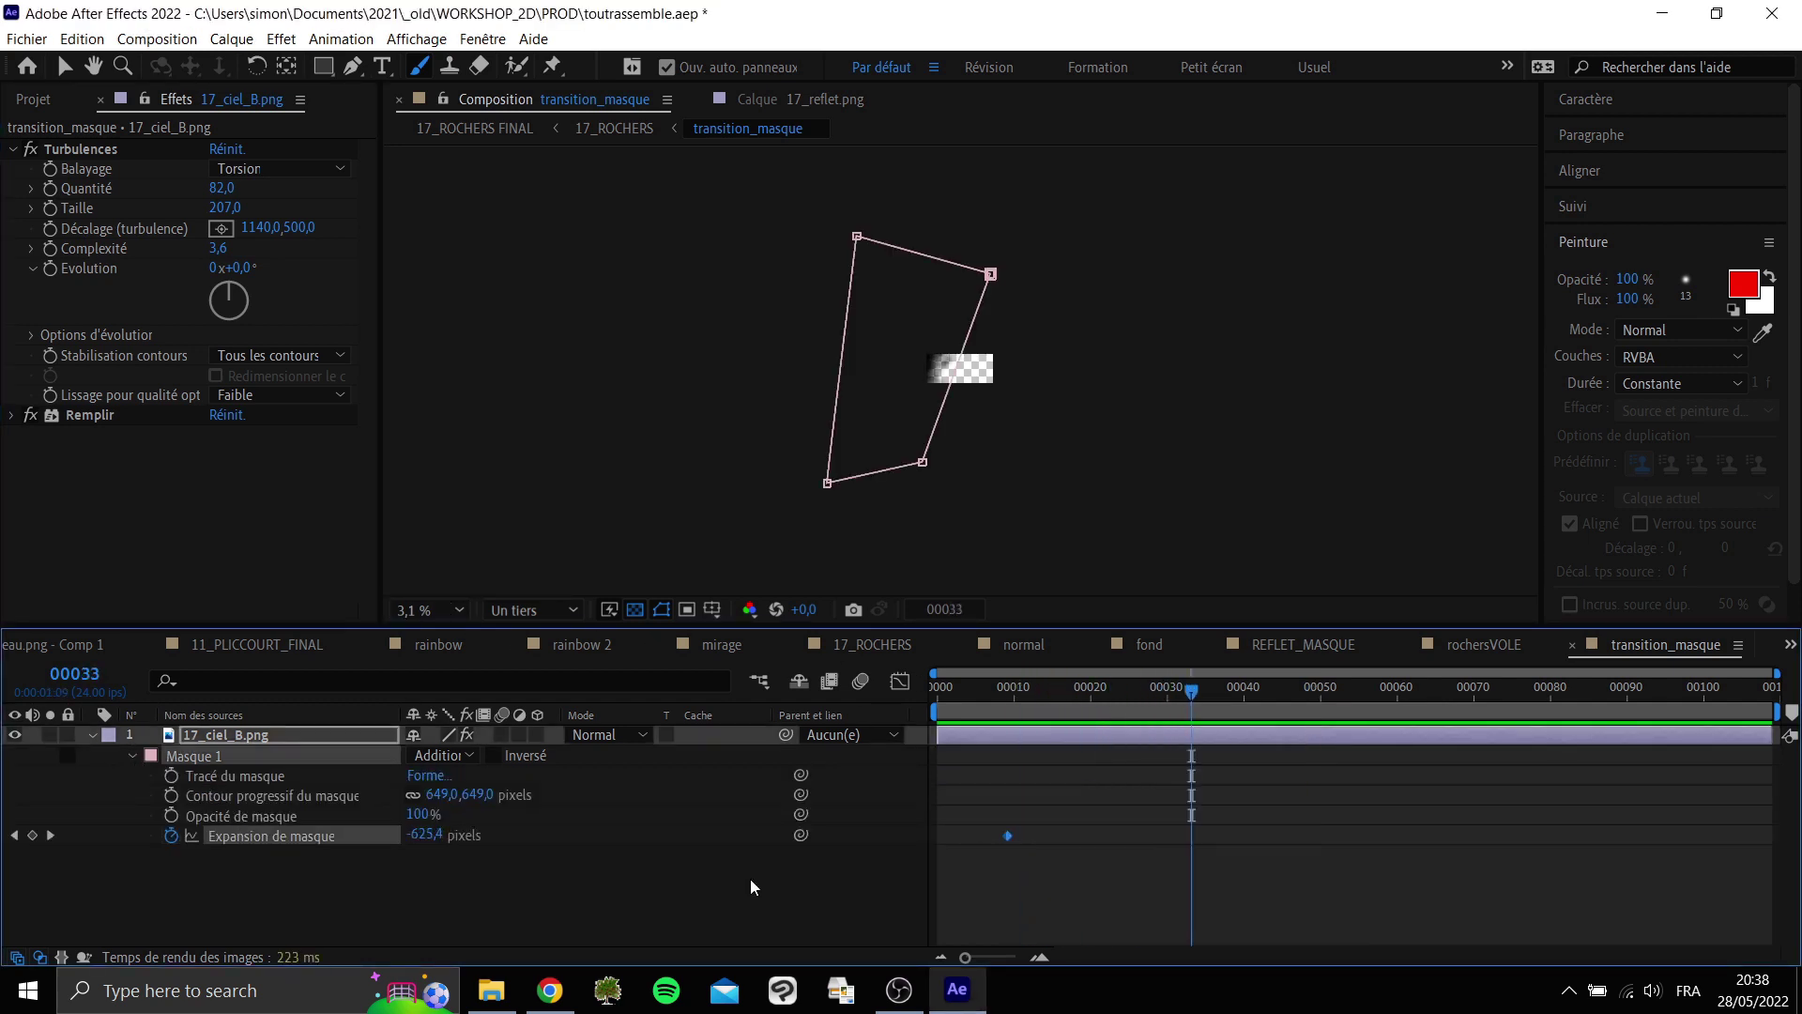
pyautogui.moveTo(361, 833); pyautogui.dragTo(769, 798)
pyautogui.moveTo(425, 834); pyautogui.dragTo(544, 812)
pyautogui.click(441, 609)
pyautogui.click(466, 413)
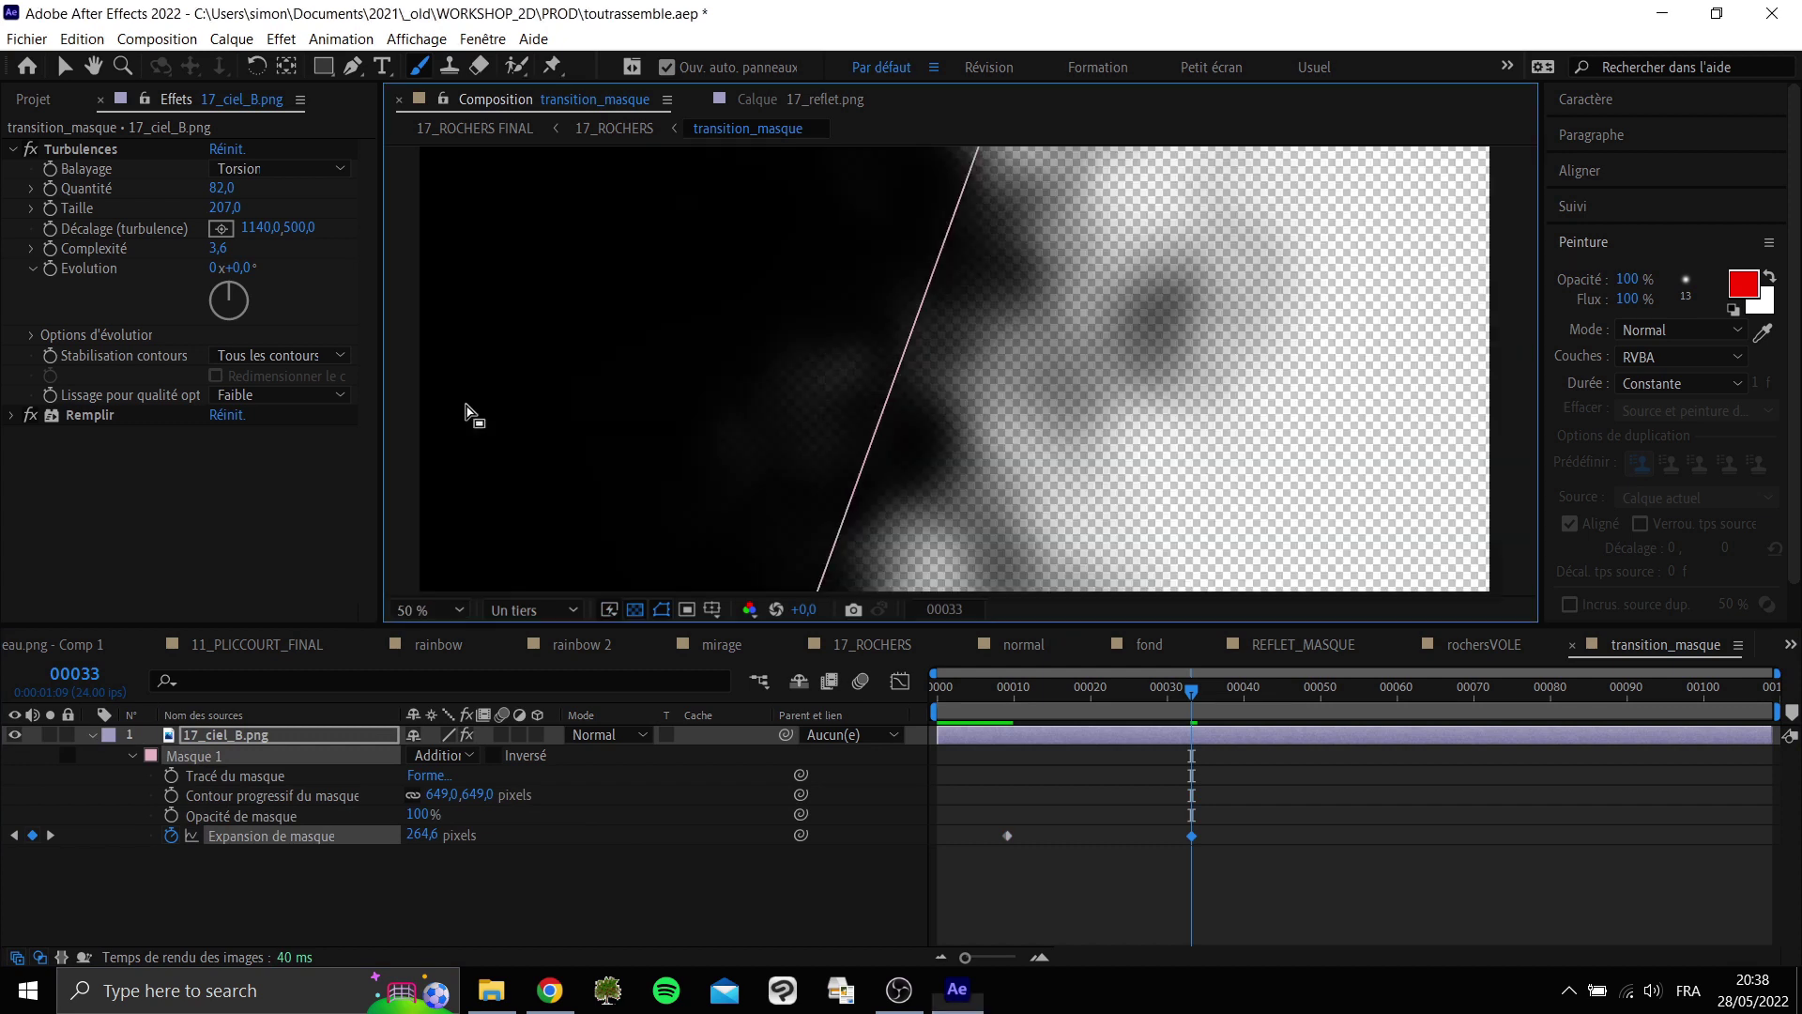
pyautogui.click(437, 610)
pyautogui.click(456, 353)
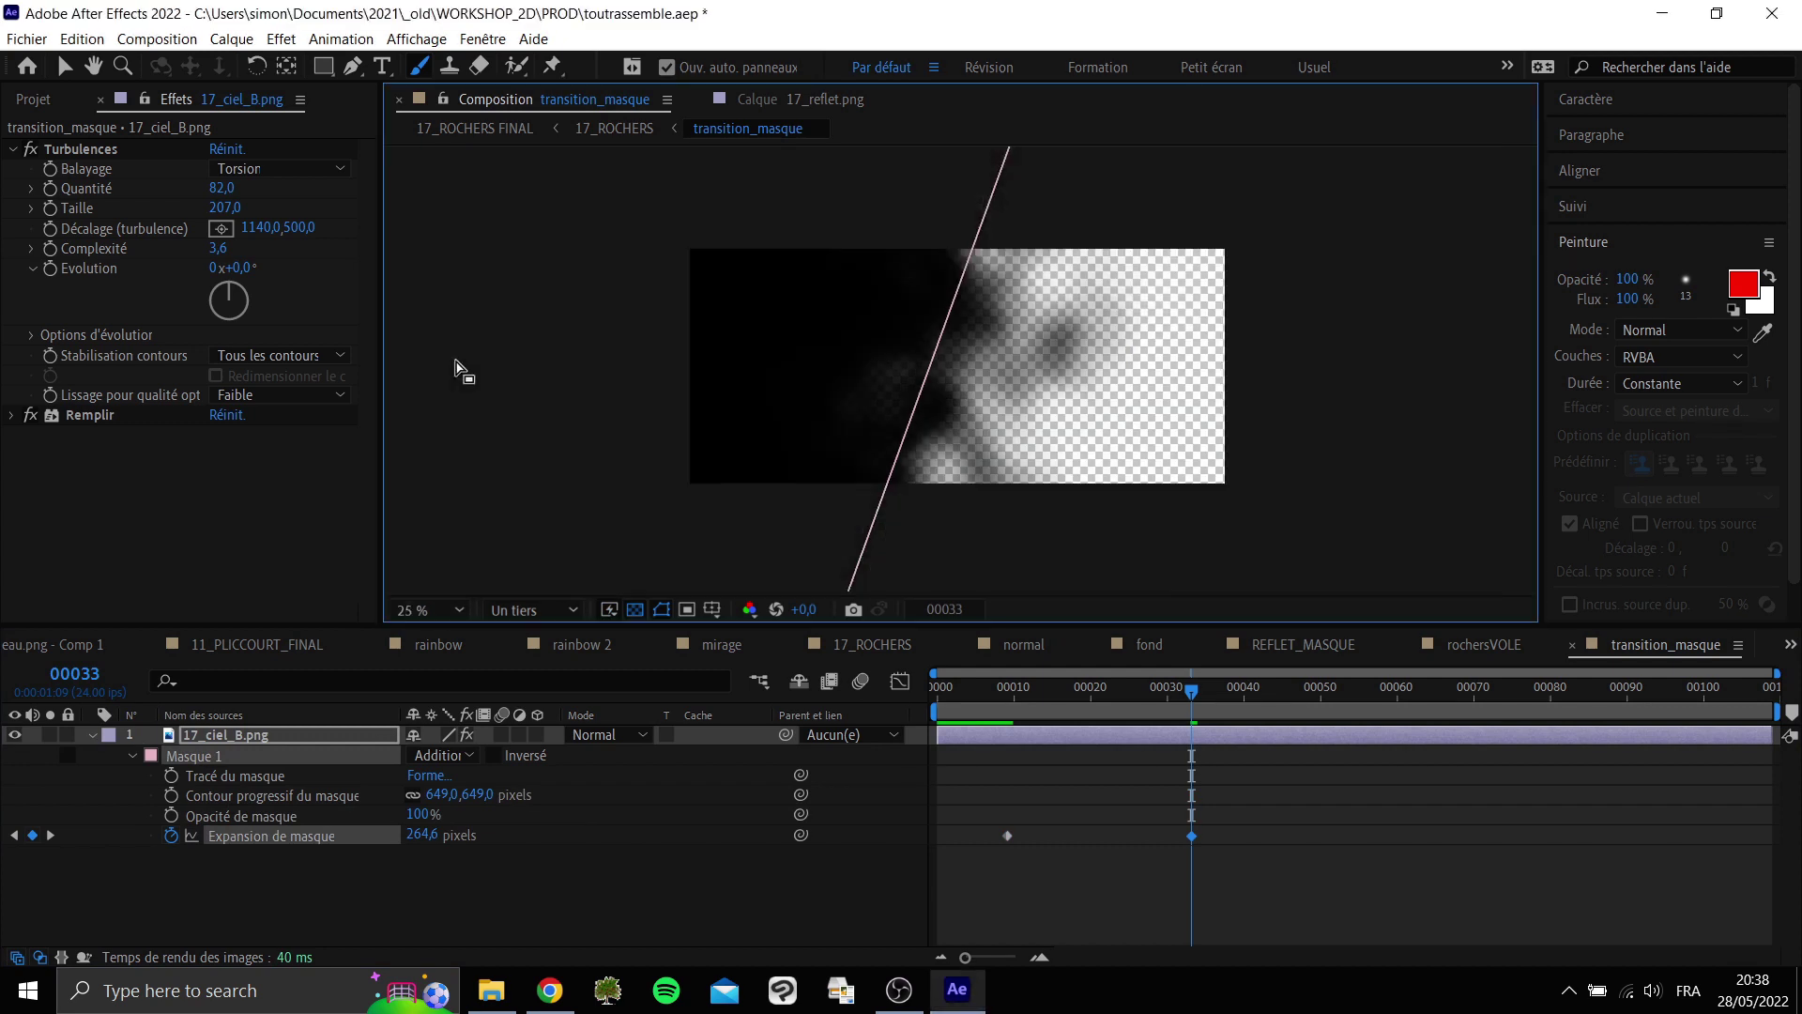
pyautogui.moveTo(431, 842); pyautogui.dragTo(522, 822)
pyautogui.hotkey('ctrl', 'z')
# Collapse the 17_ciel_B.png layer, re-enable its Remplir effect and play the mask transition from frame 52.
pyautogui.press('space')
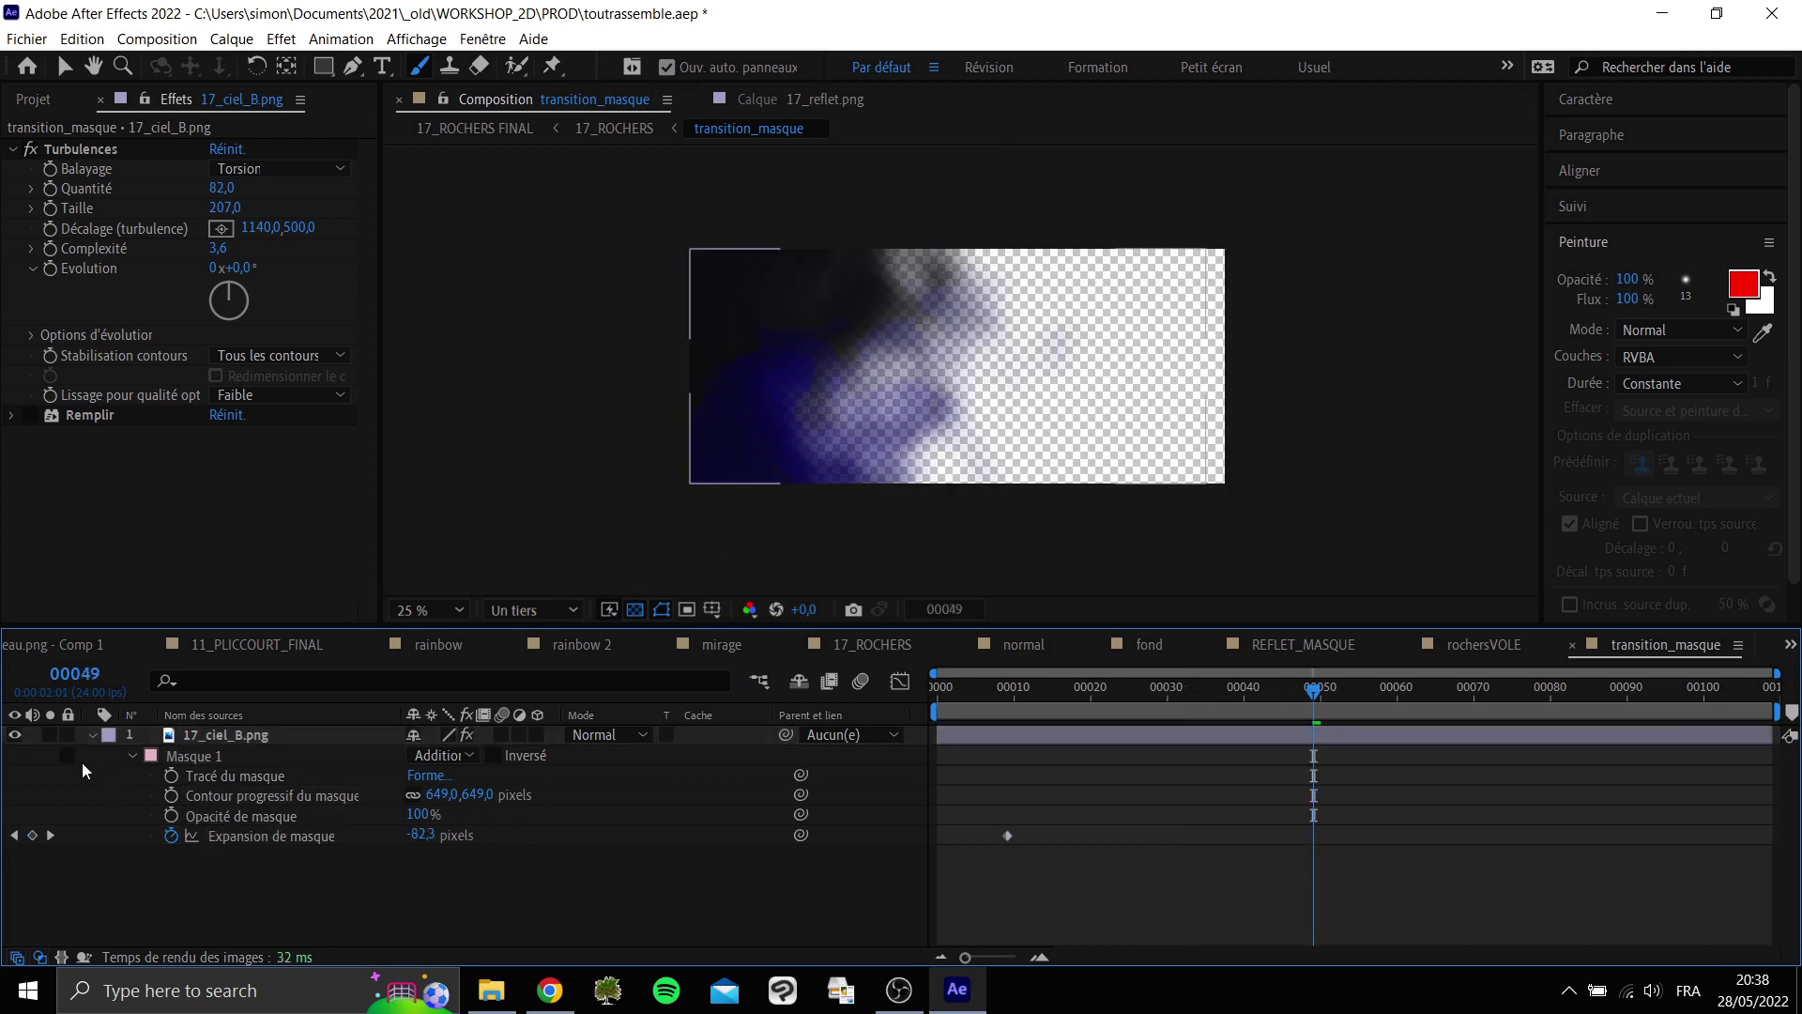
pyautogui.click(91, 734)
pyautogui.moveTo(1094, 704); pyautogui.dragTo(1337, 693)
pyautogui.click(30, 415)
pyautogui.press('space')
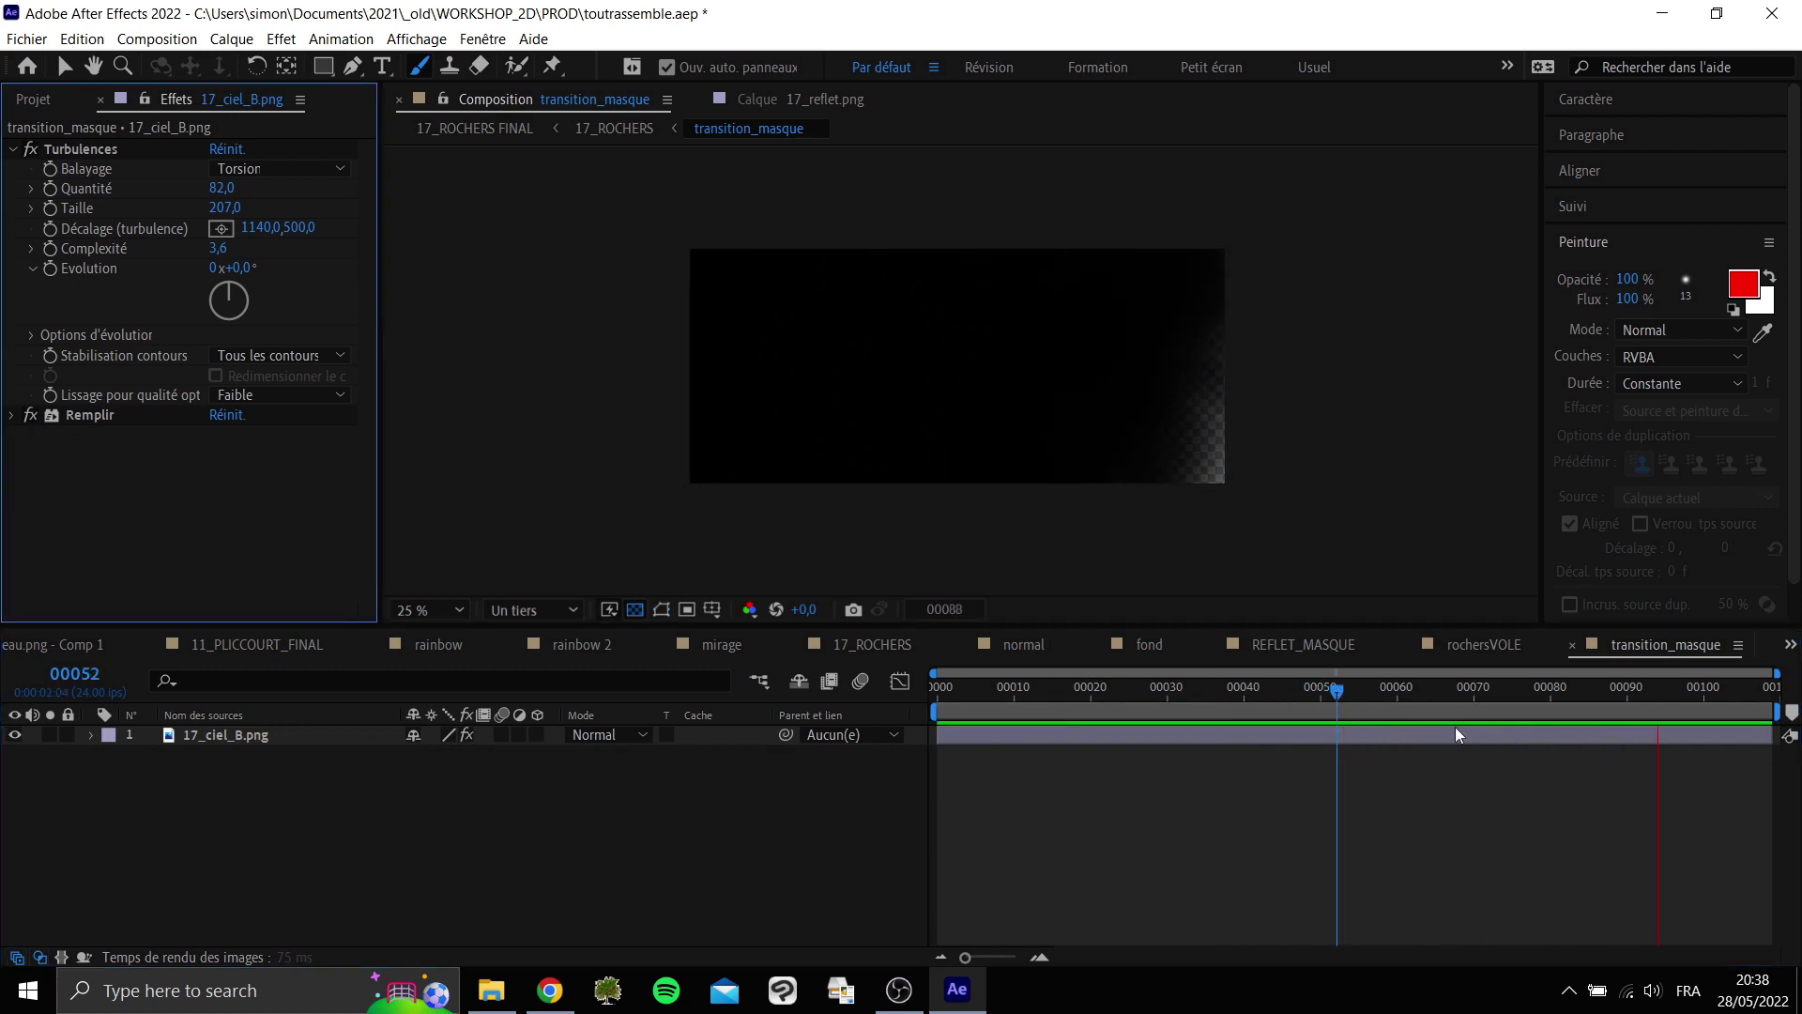
pyautogui.press('space')
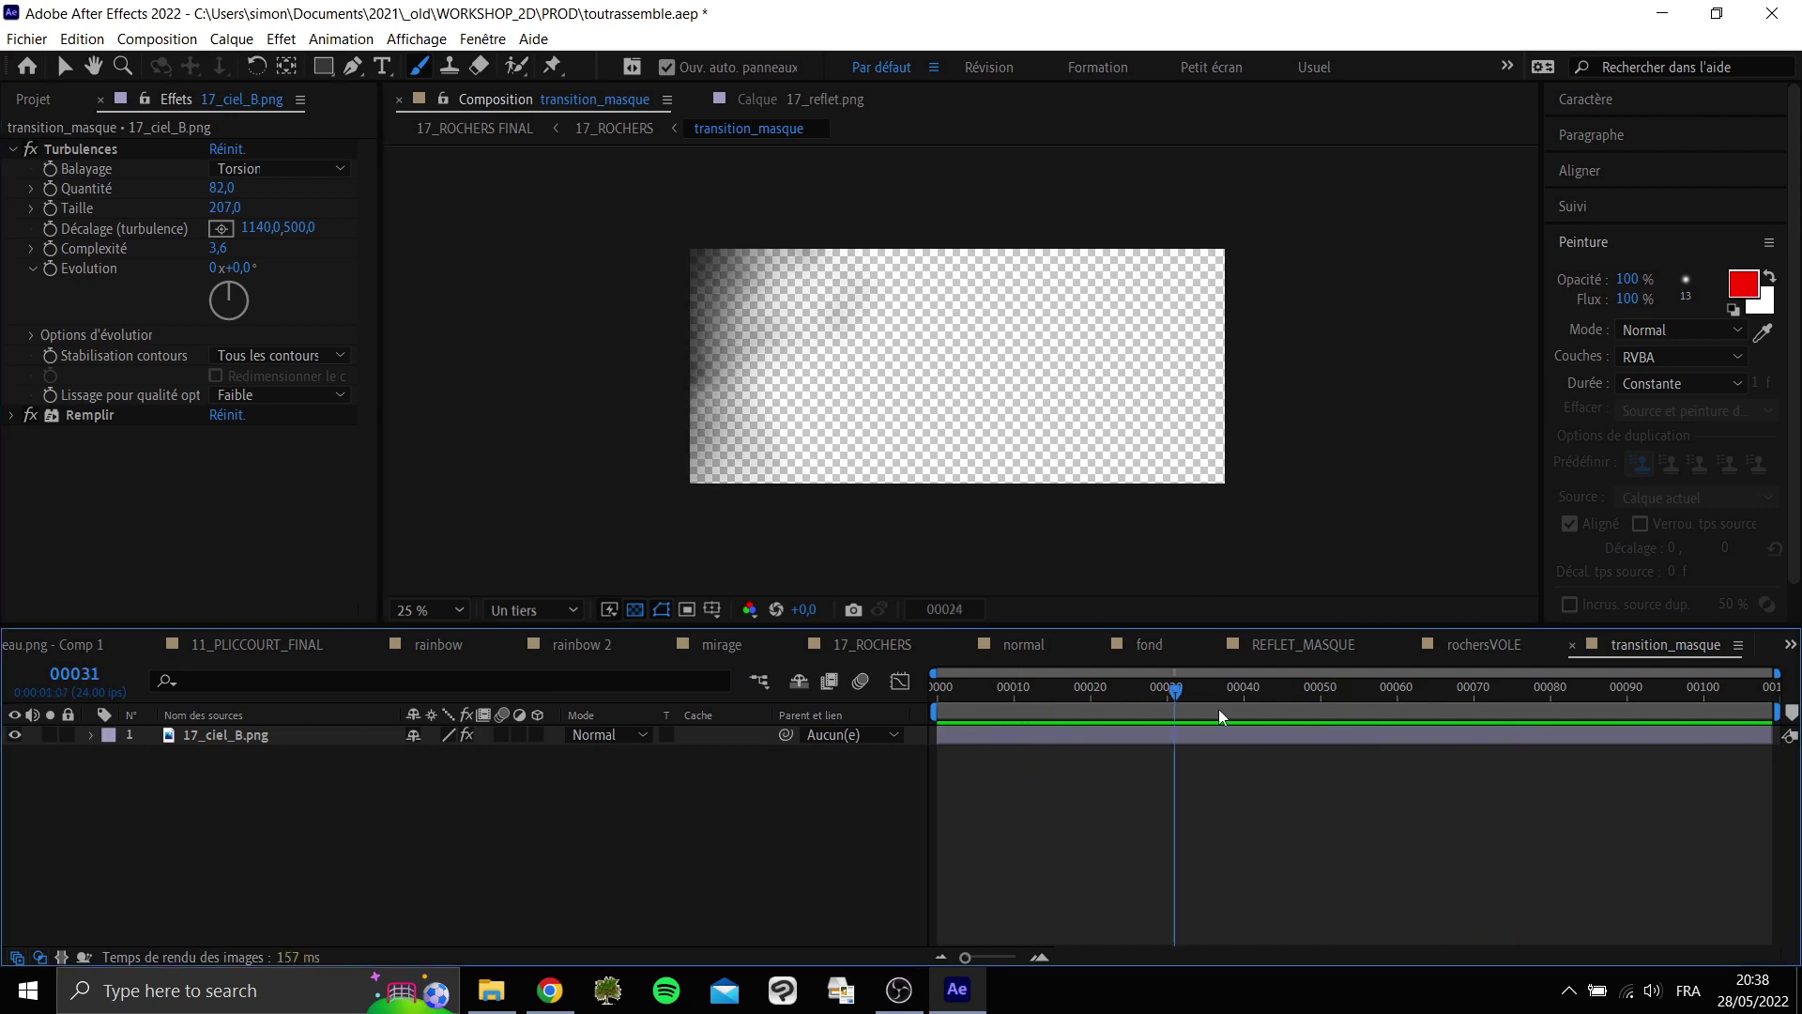
# Return to 17_ROCHERS, play the mirage's reveal from frame 40 and check frames 77 and 50.
pyautogui.press('Tab')
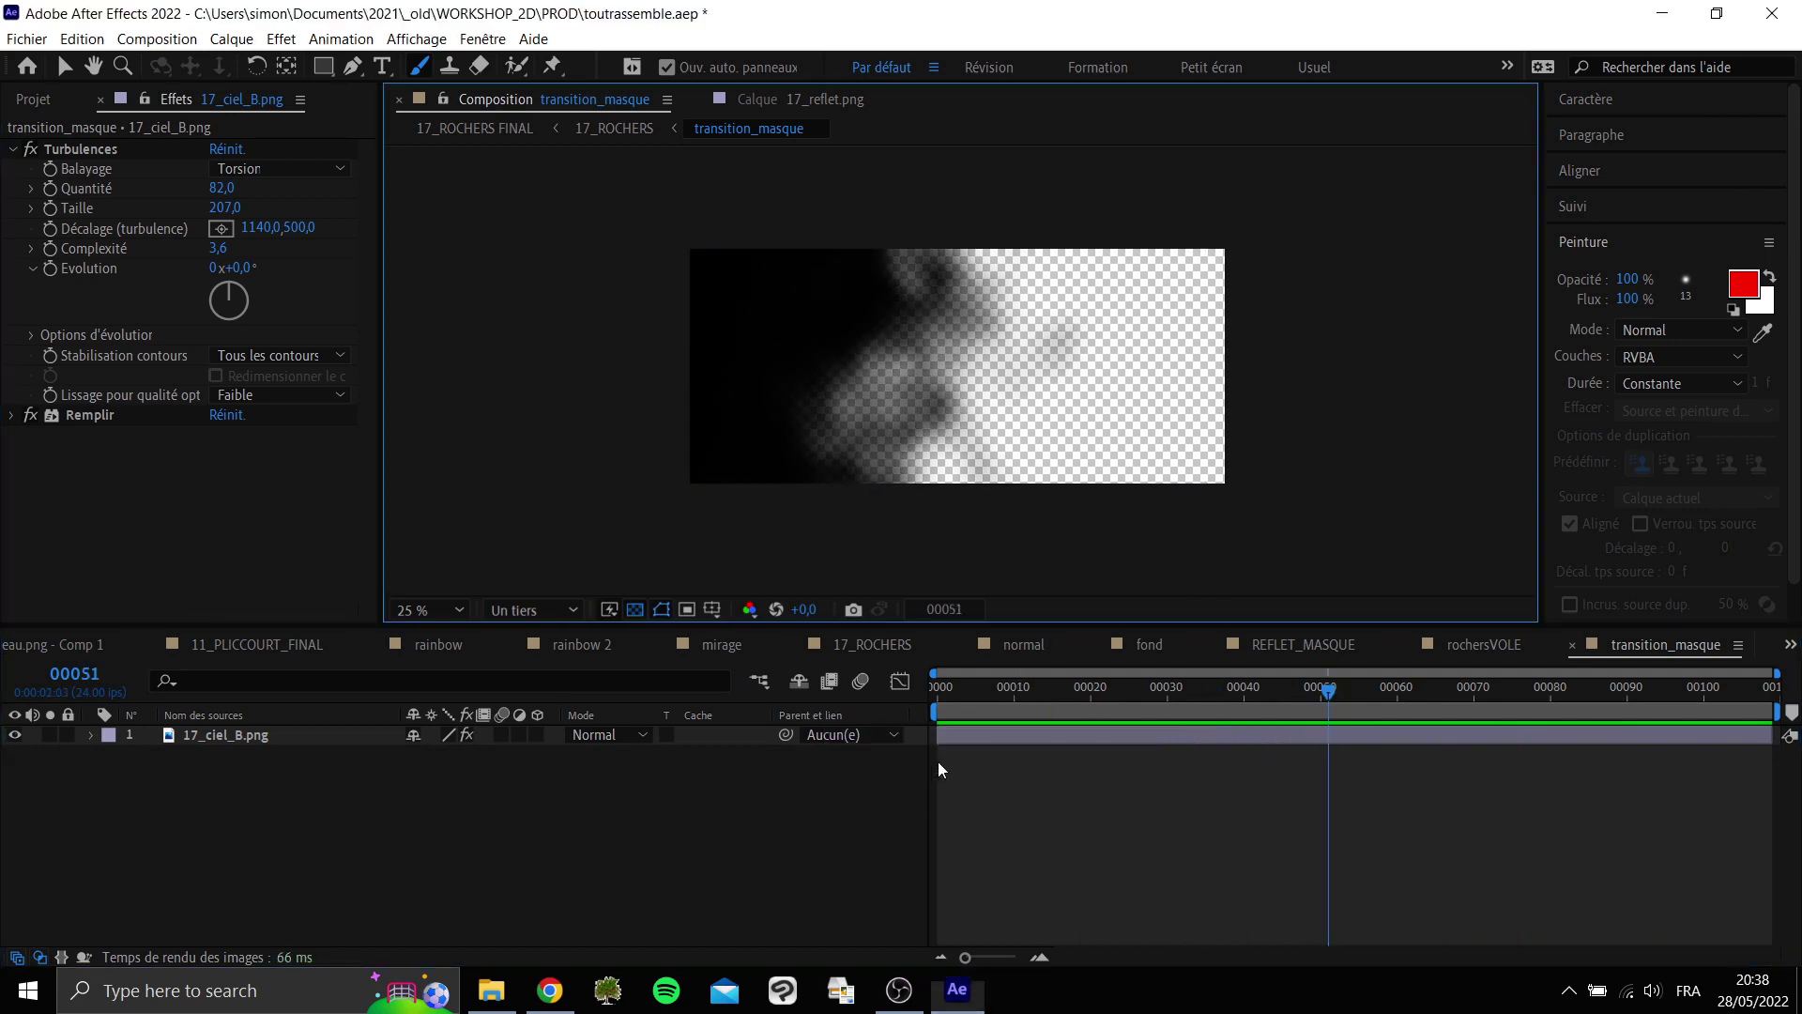
pyautogui.click(935, 760)
pyautogui.moveTo(1547, 689); pyautogui.dragTo(1214, 689)
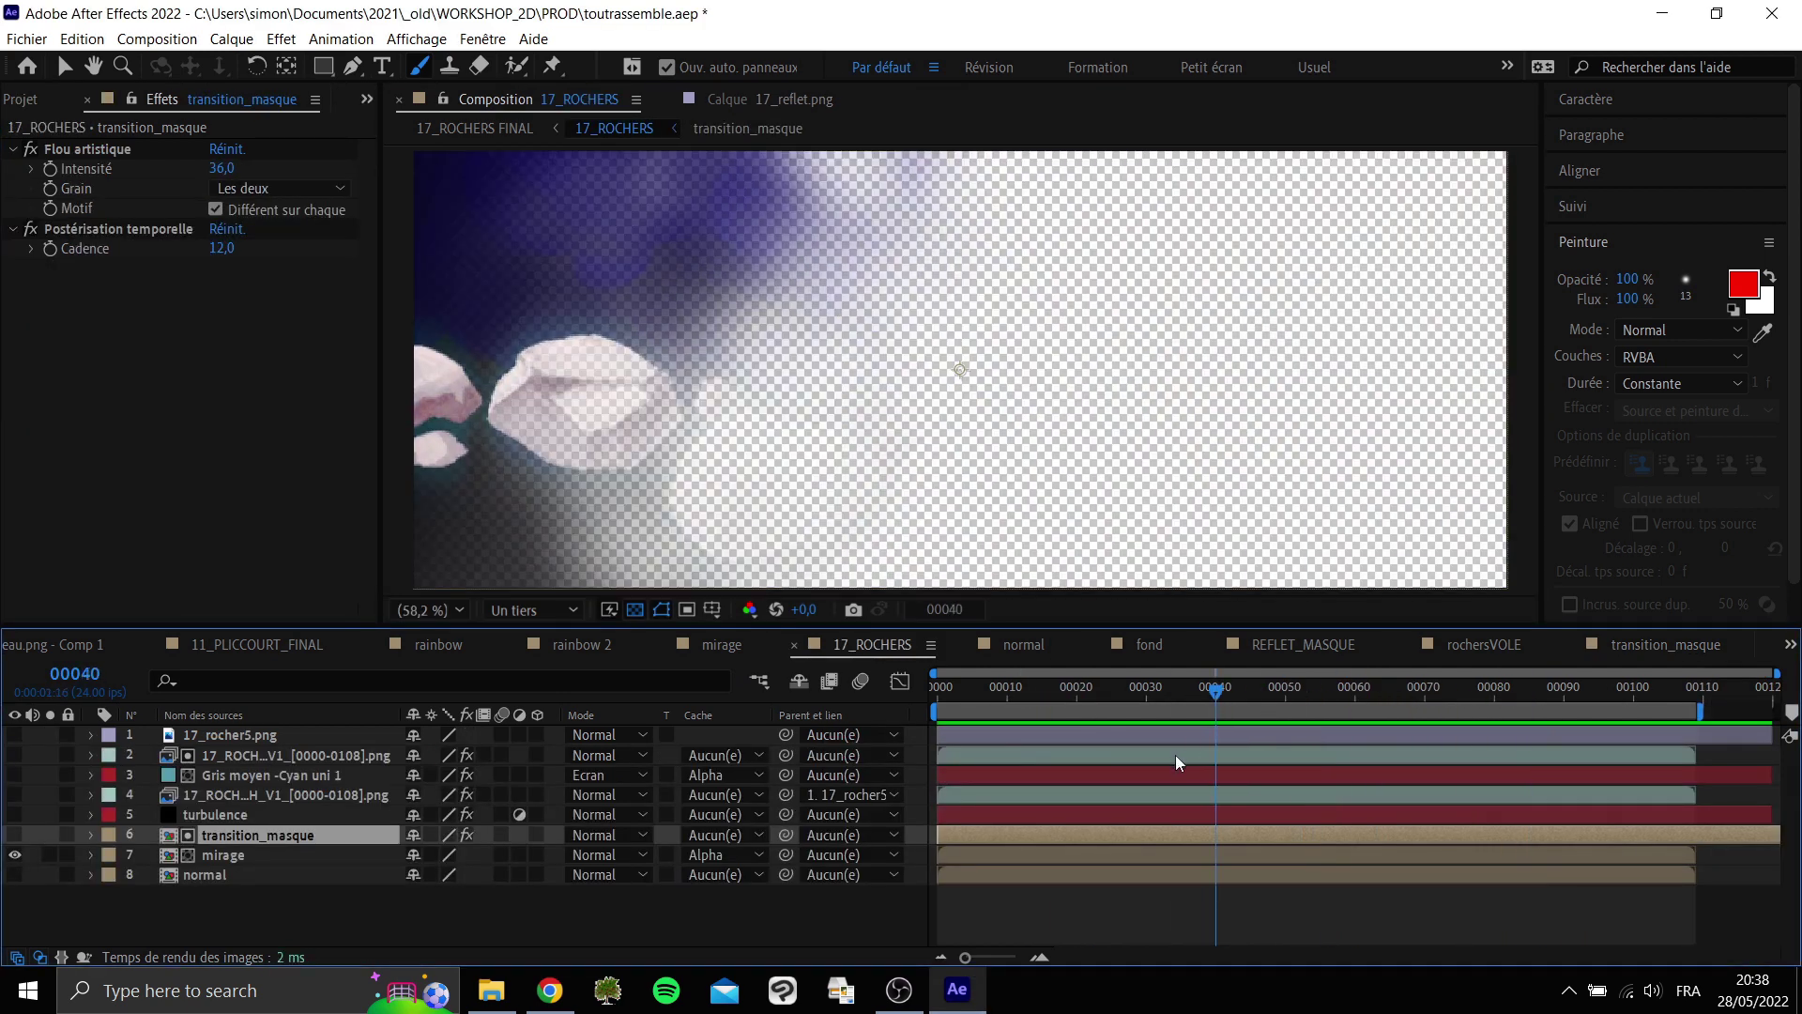
pyautogui.press('space')
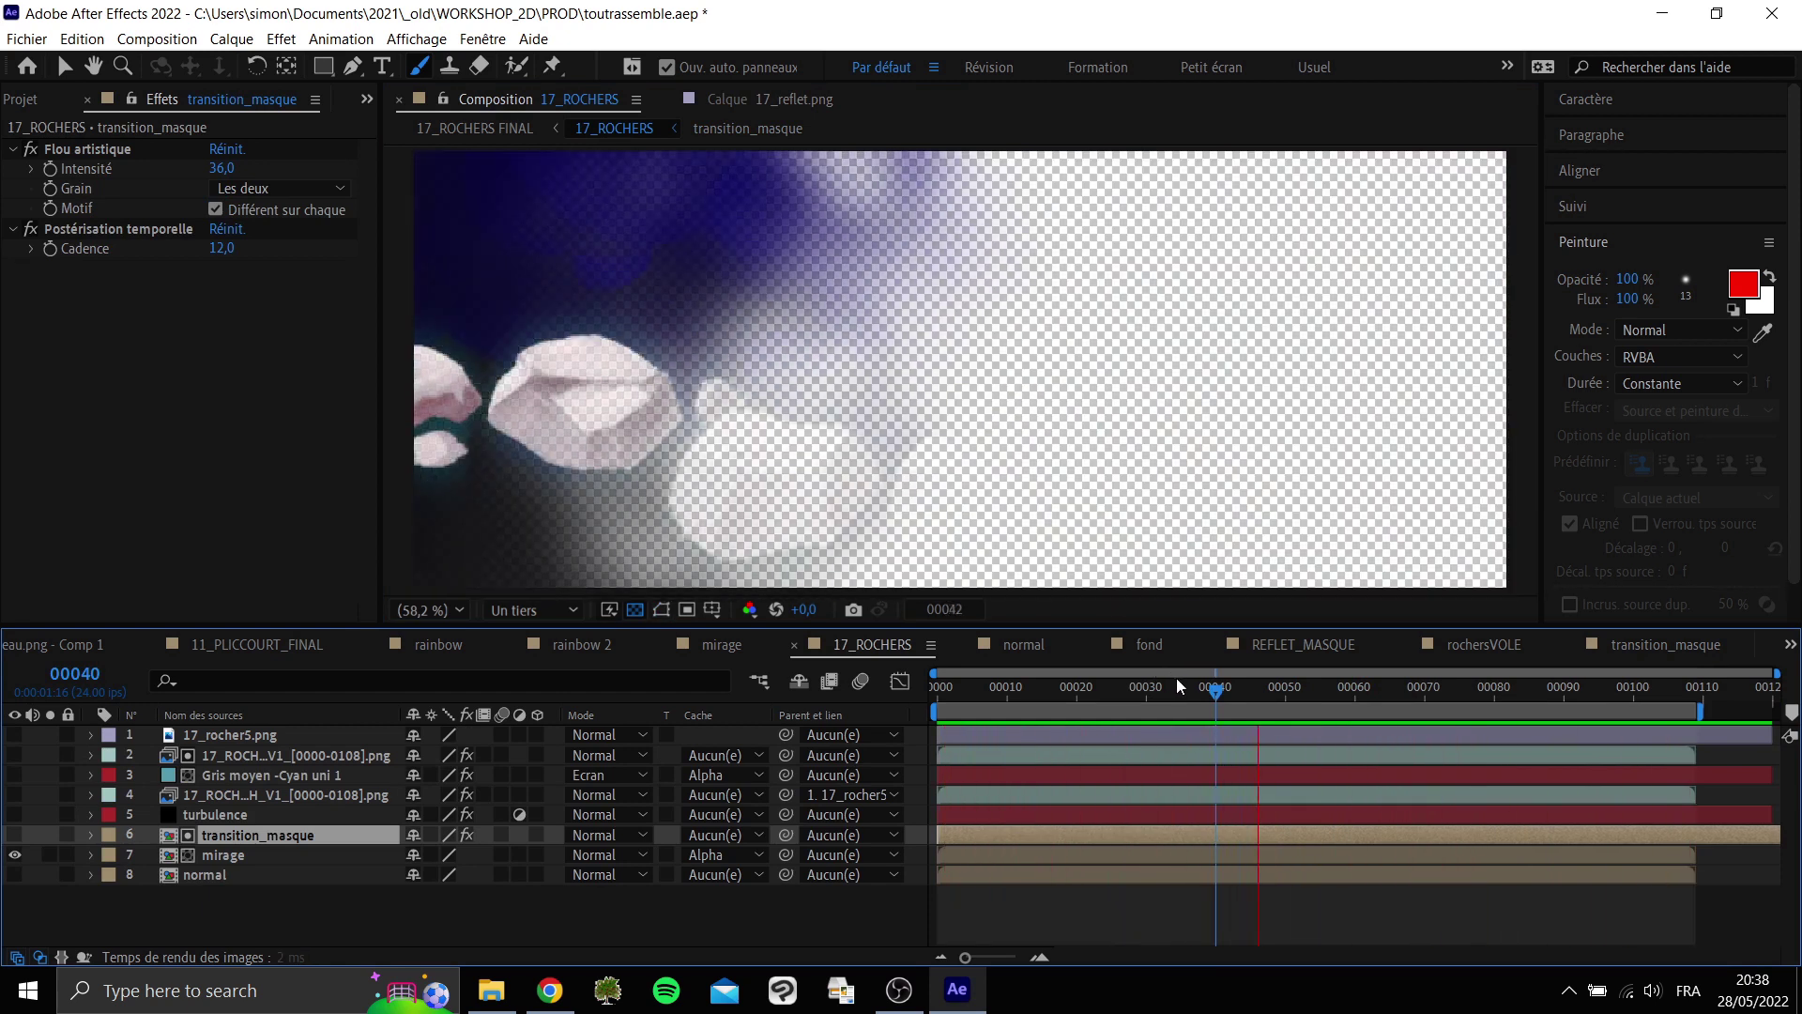
pyautogui.moveTo(1215, 692); pyautogui.dragTo(1474, 691)
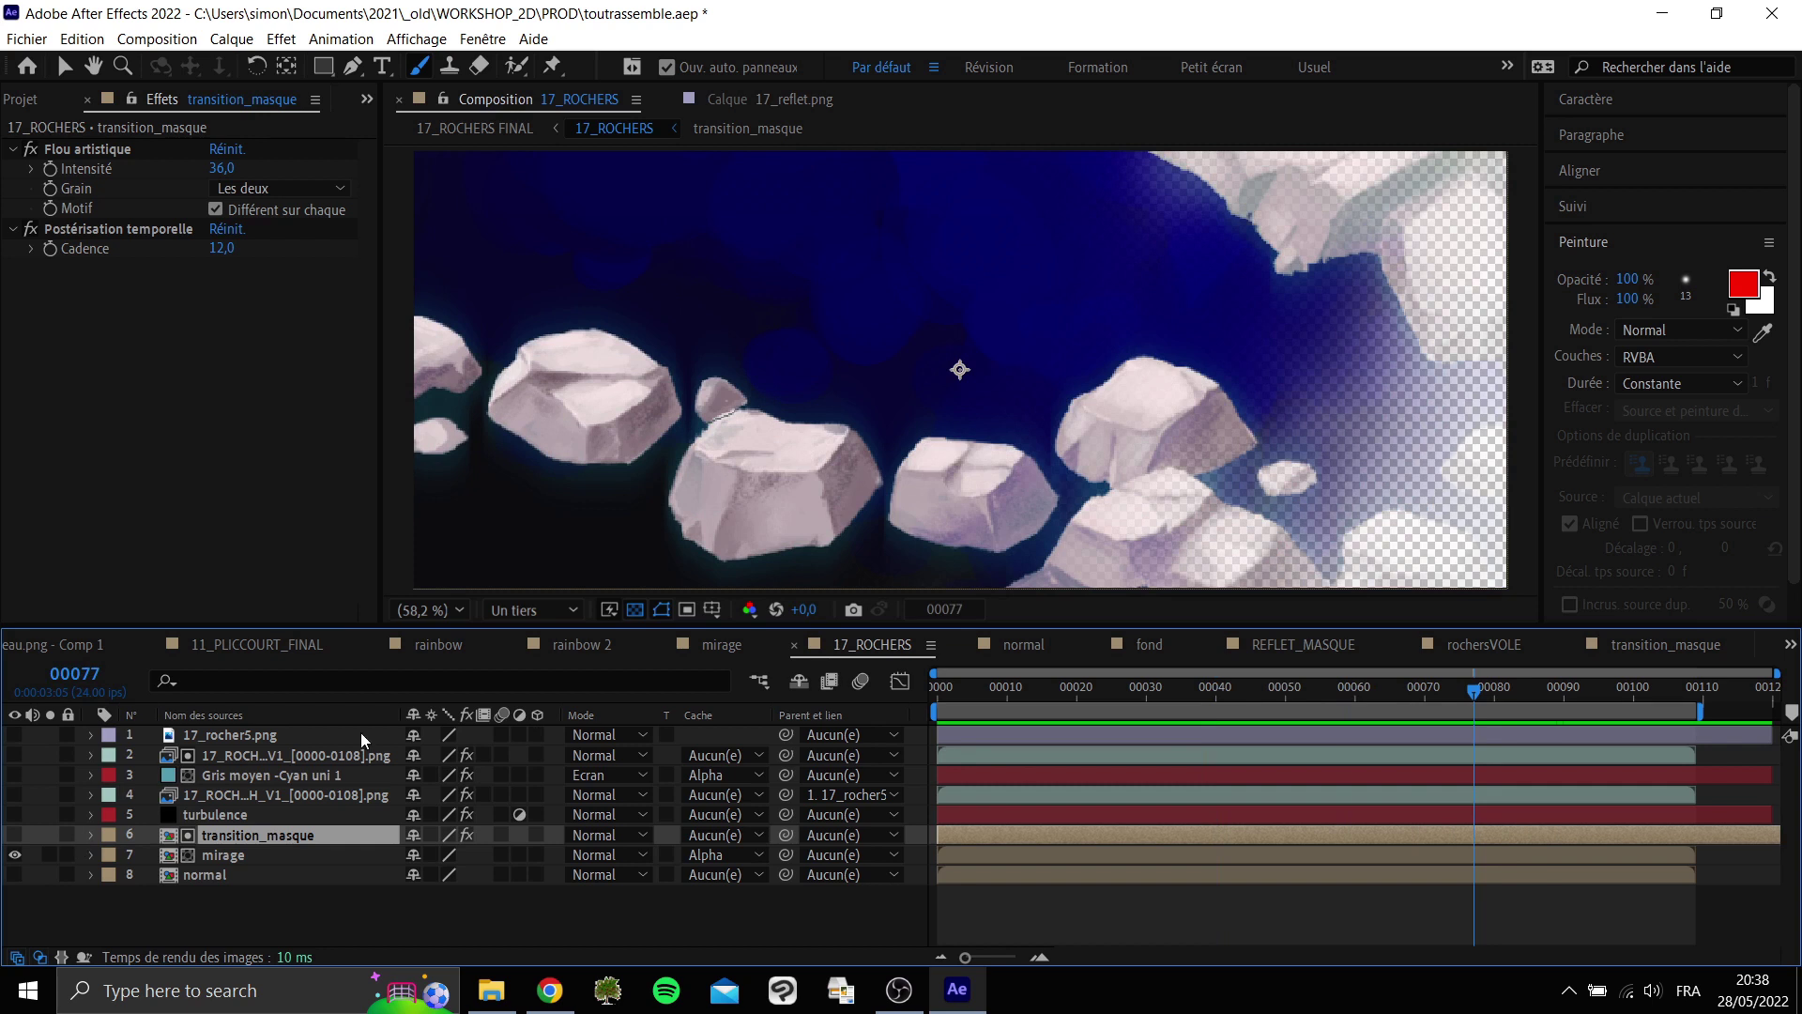
pyautogui.click(1285, 692)
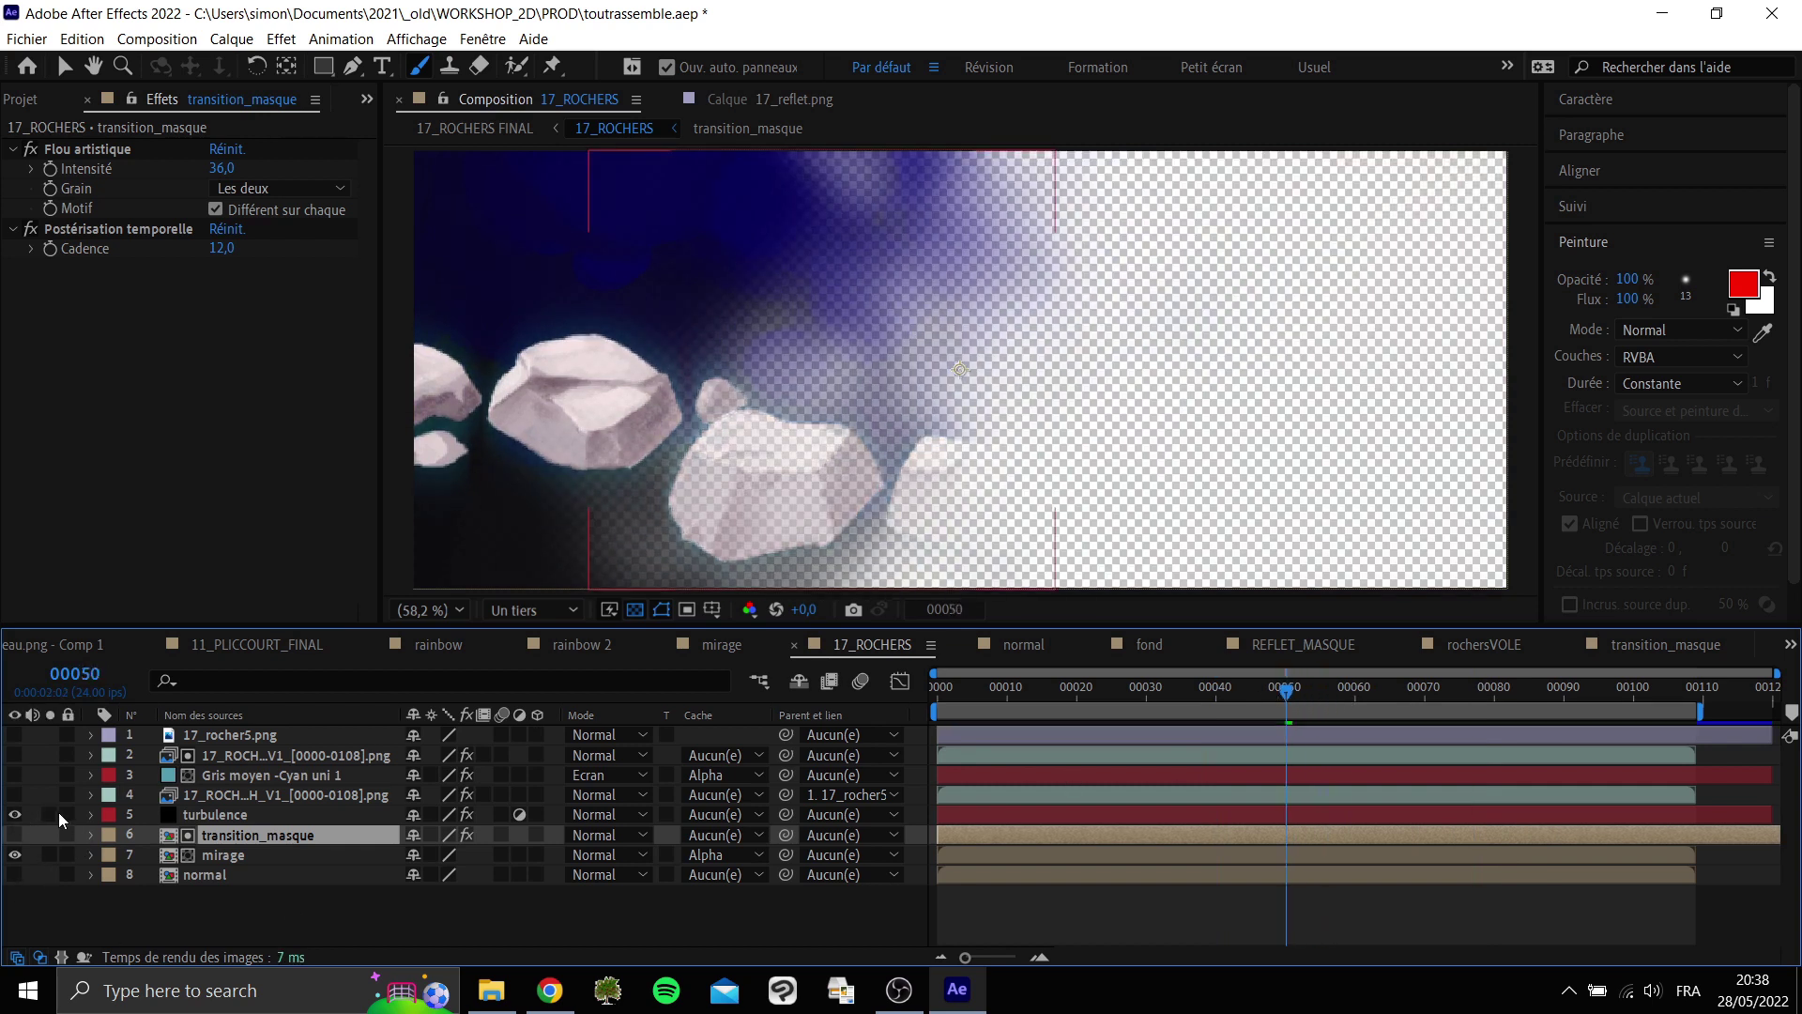
# Show the turbulence and normal layers, hide mirage, and play the distorted normal layer from frame 16.
pyautogui.click(50, 814)
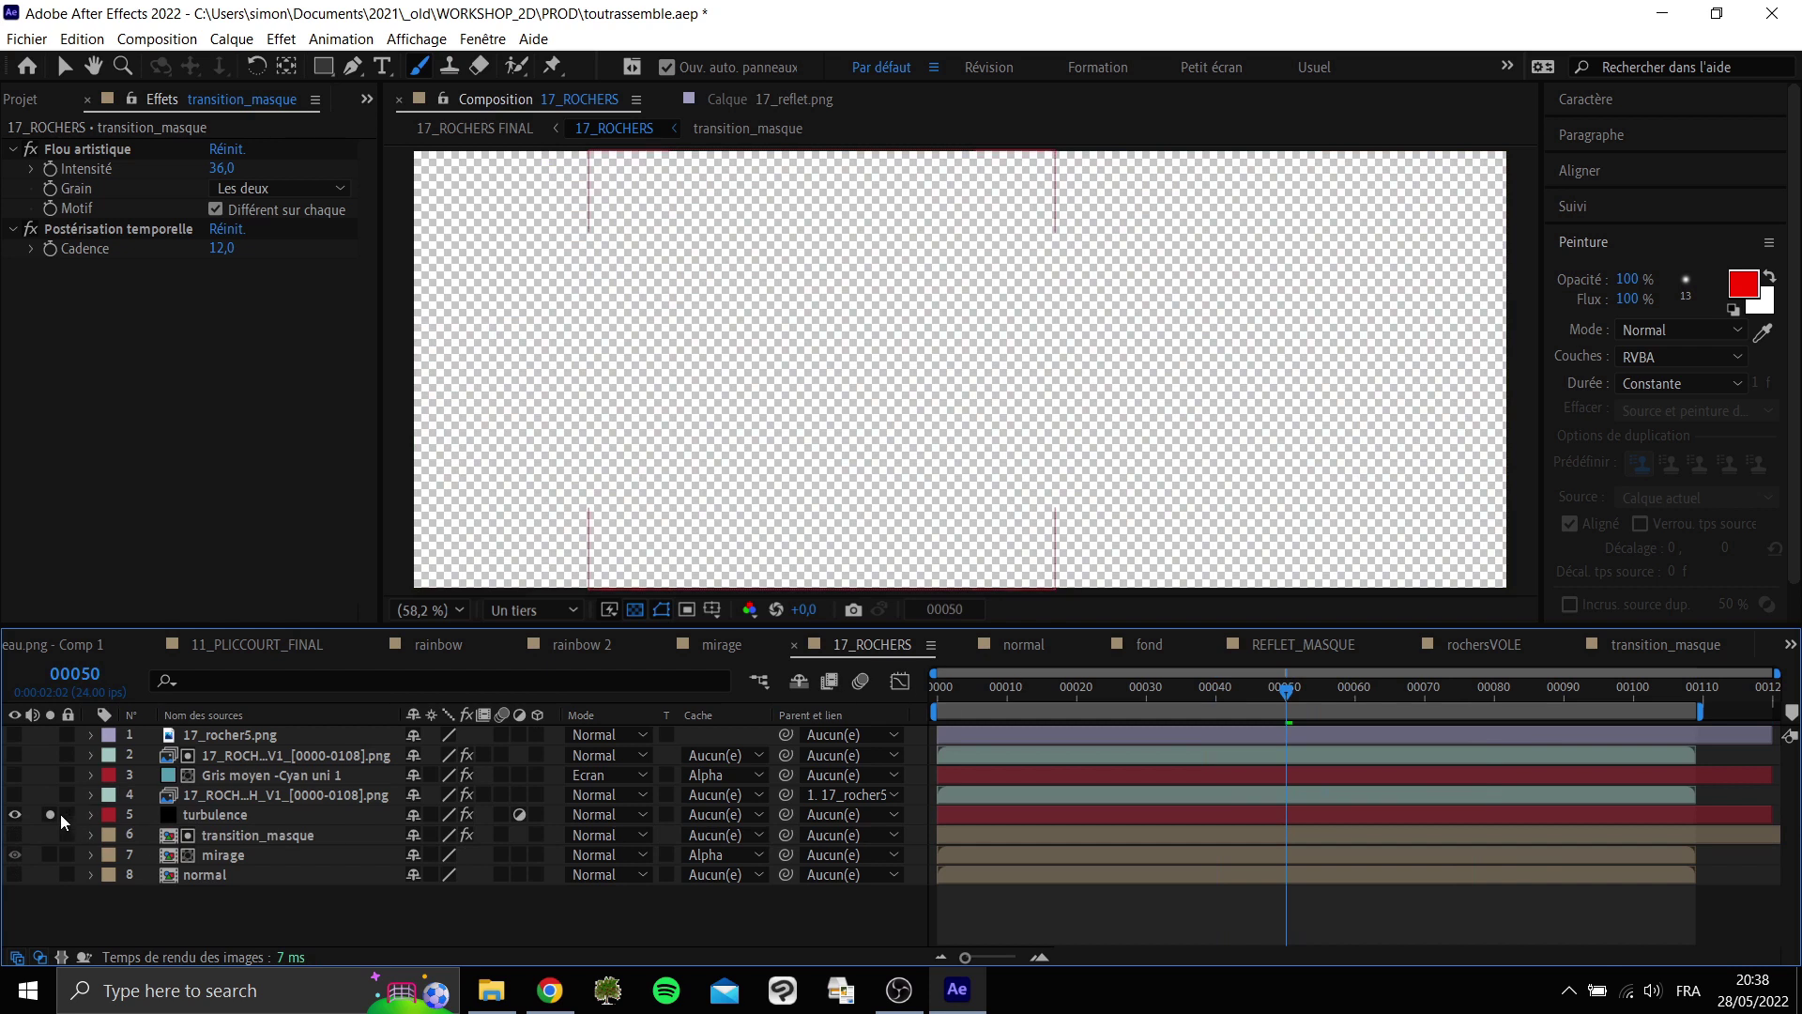
pyautogui.click(50, 813)
pyautogui.click(14, 854)
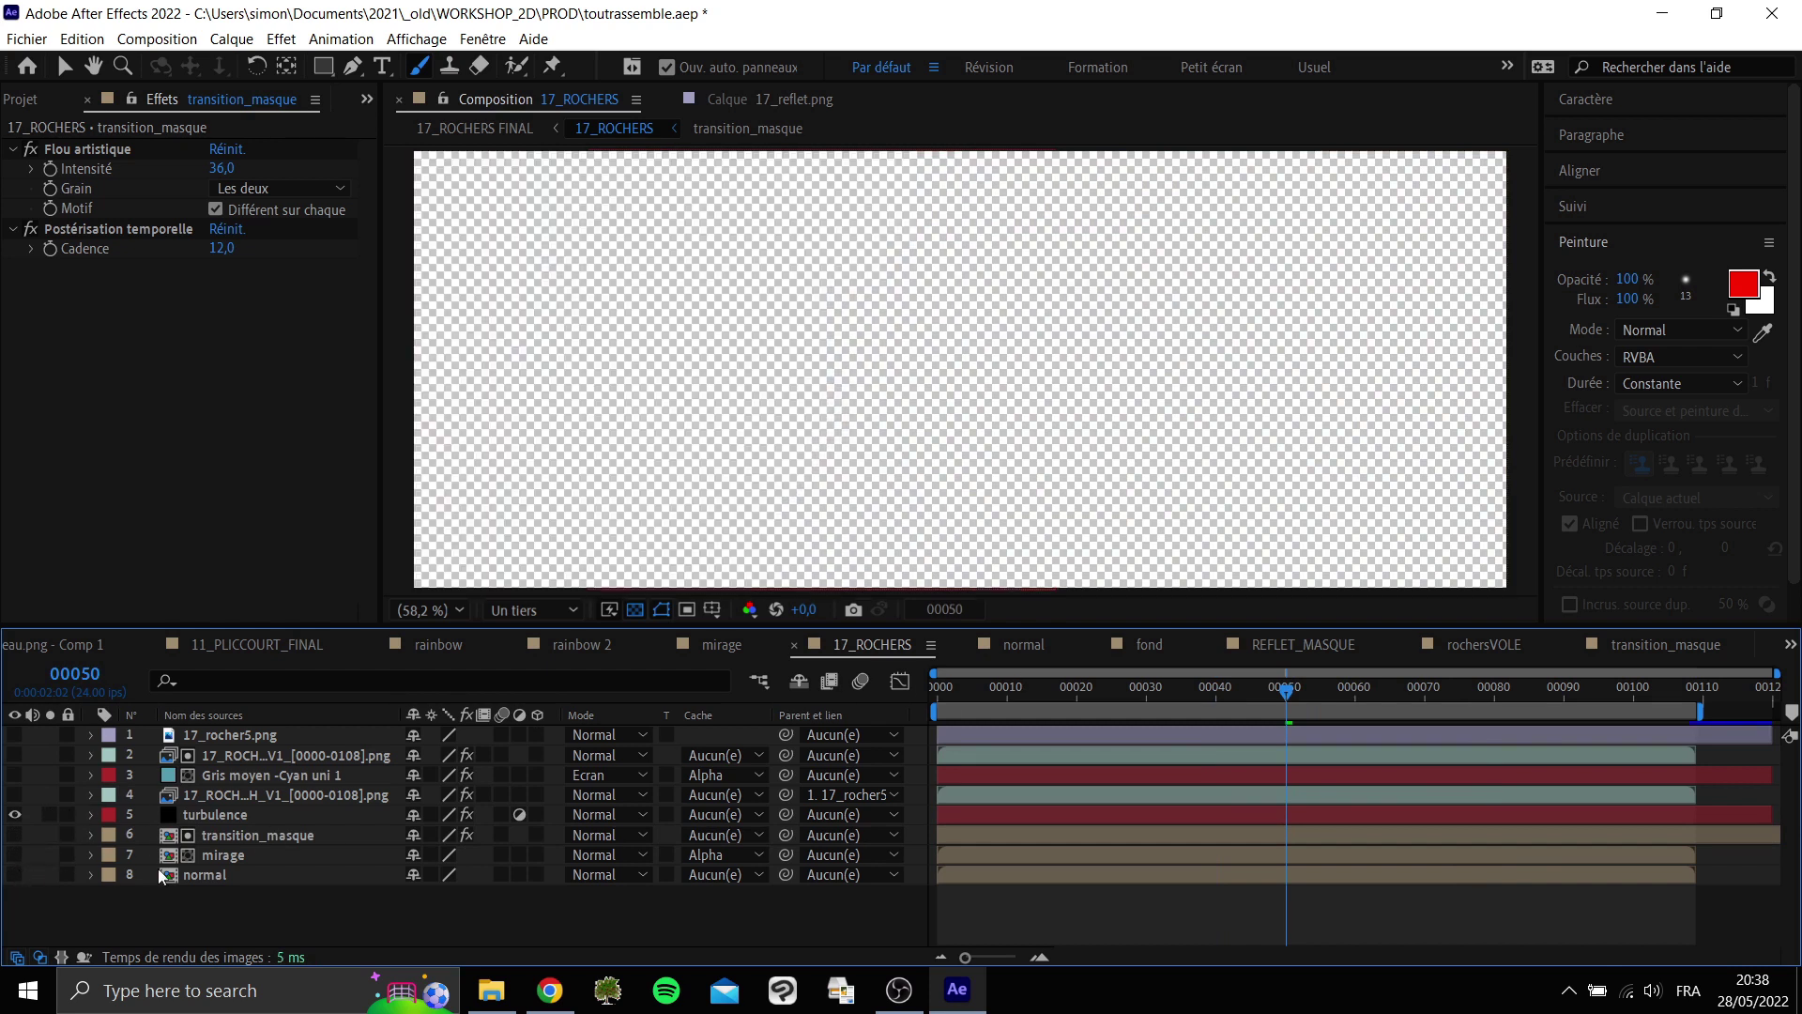
pyautogui.click(159, 874)
pyautogui.click(14, 874)
pyautogui.moveTo(1349, 687); pyautogui.dragTo(1085, 695)
pyautogui.press('space')
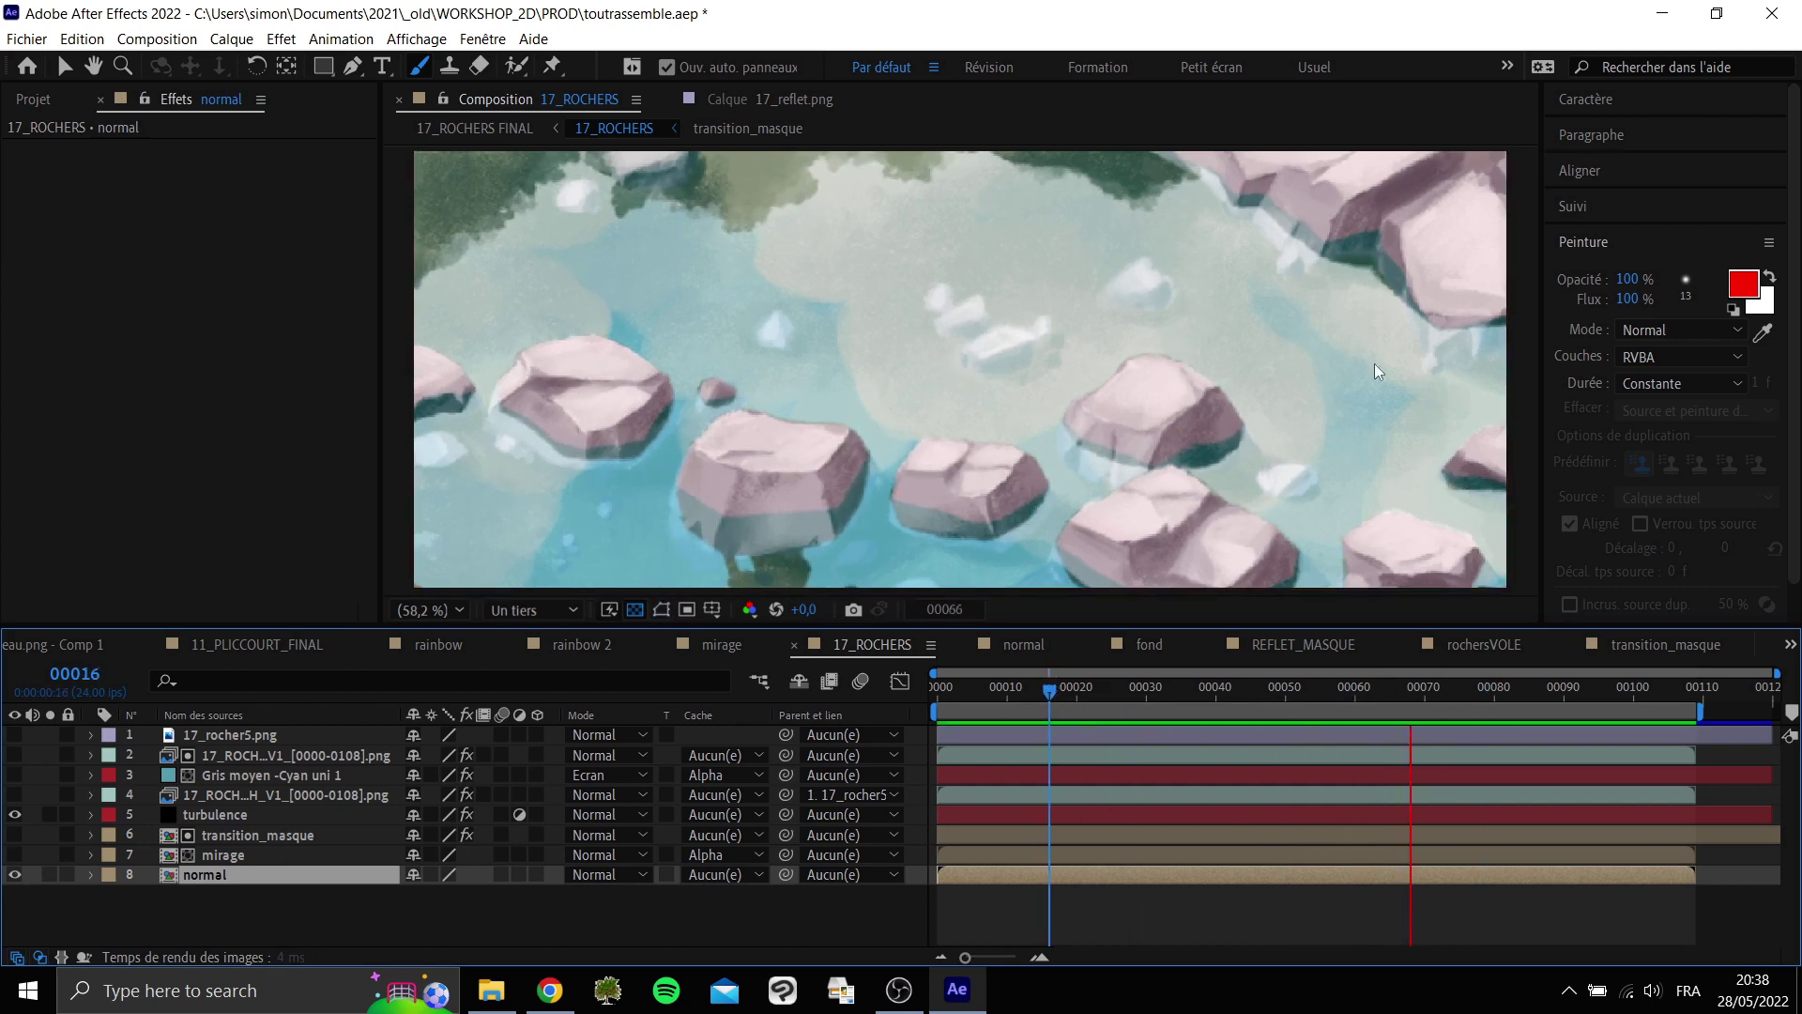
# Set the turbulence layer's Turbulences Quantité to 127, play the distortion and move to frame 55.
pyautogui.click(242, 813)
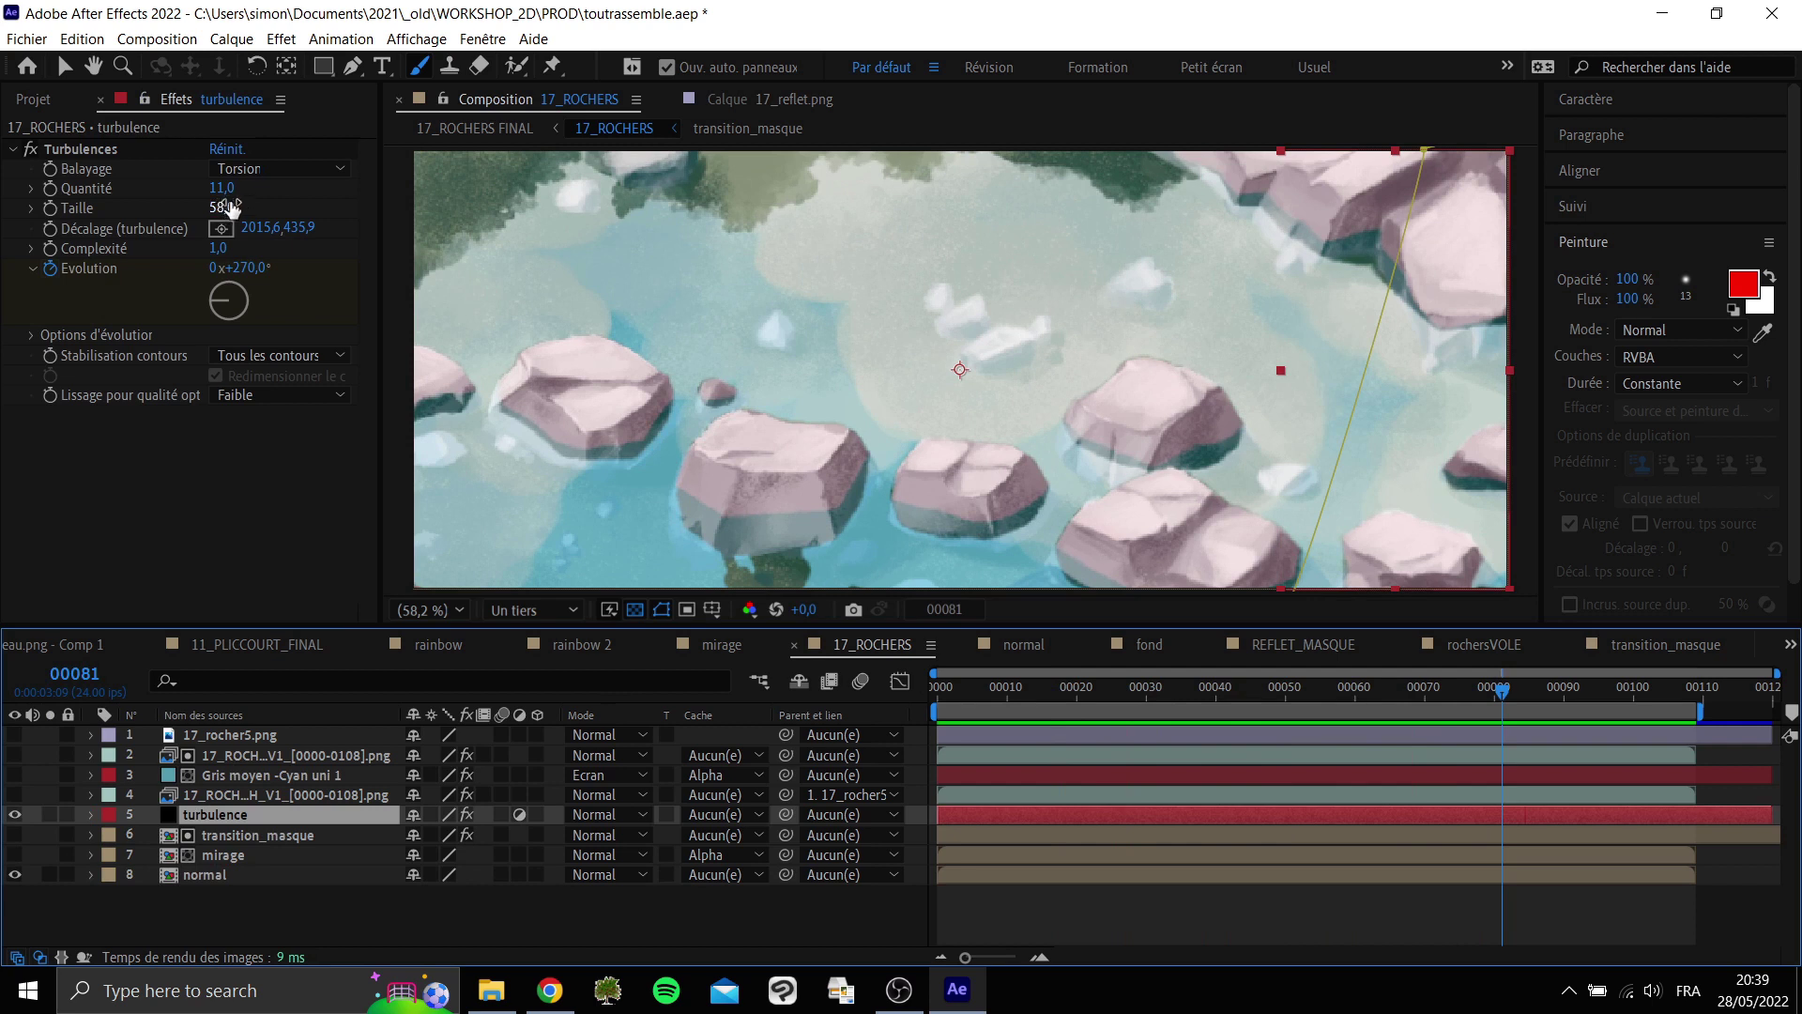
pyautogui.moveTo(233, 193); pyautogui.dragTo(249, 192)
pyautogui.click(1030, 688)
pyautogui.press('space')
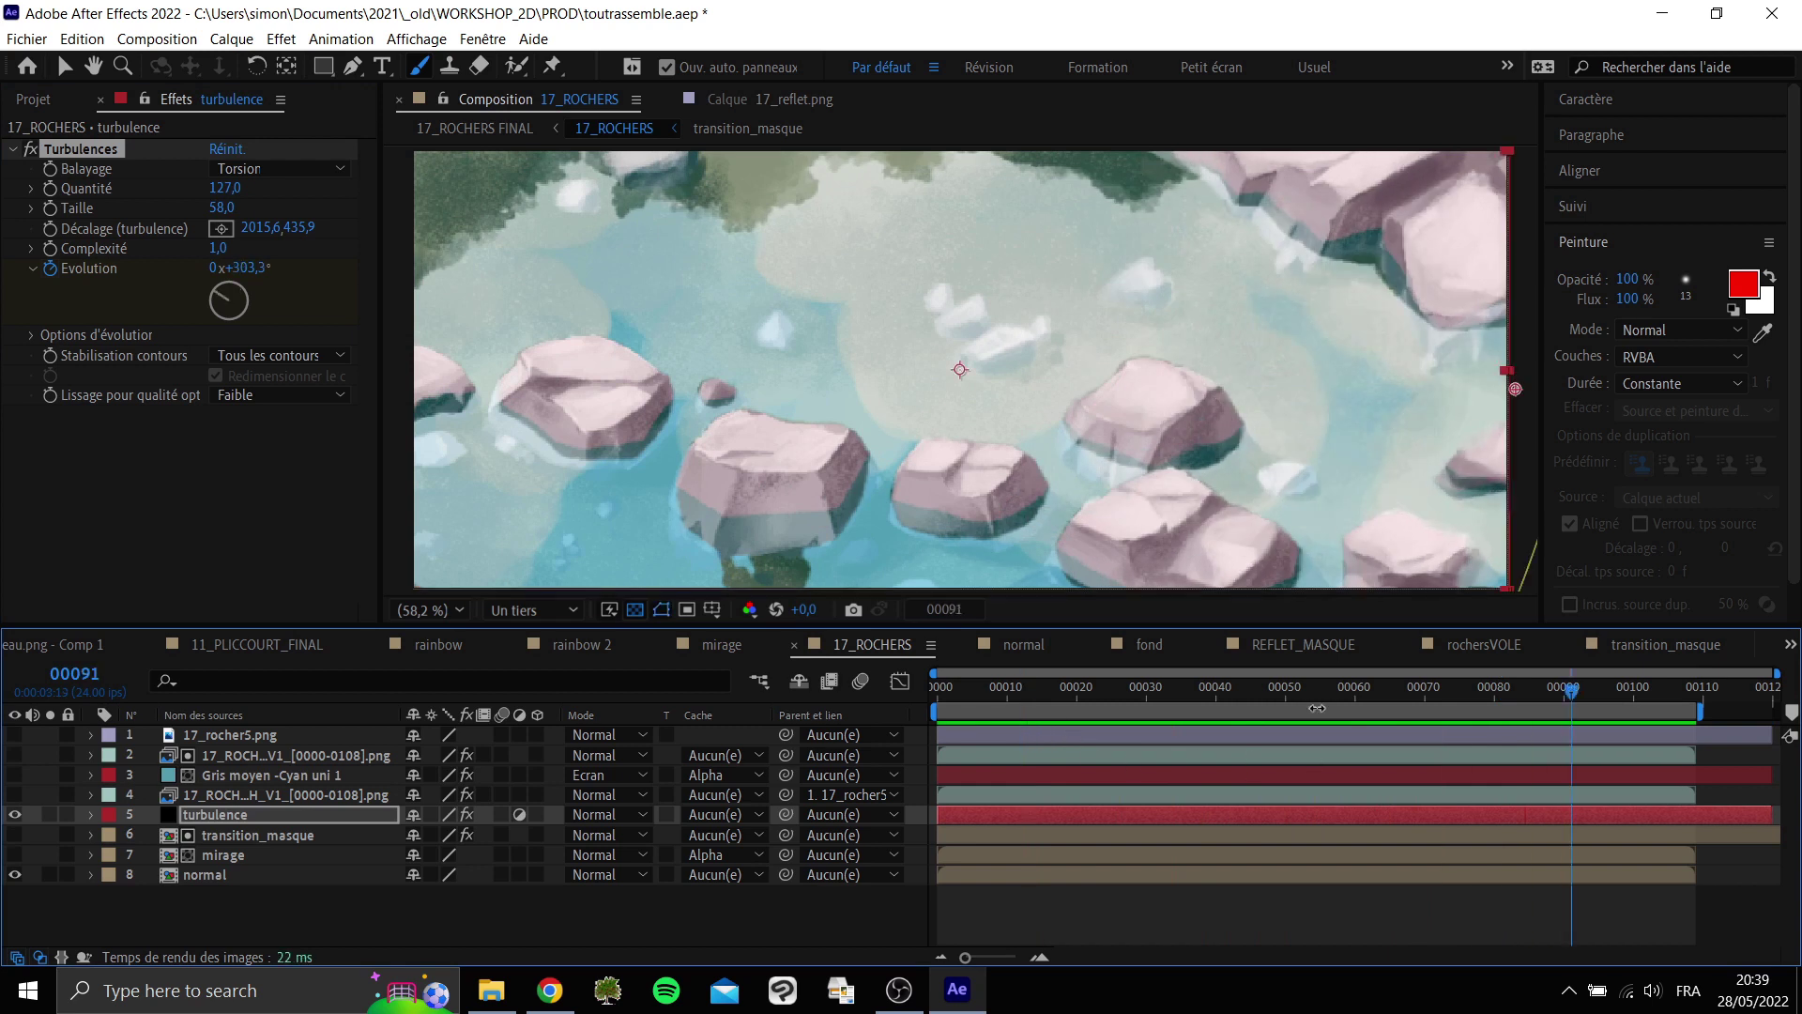
pyautogui.click(1281, 693)
pyautogui.moveTo(1281, 692); pyautogui.dragTo(1321, 692)
# Show mirage again, compare the distortion with and without it at frame 37, and play from frame 24.
pyautogui.click(15, 856)
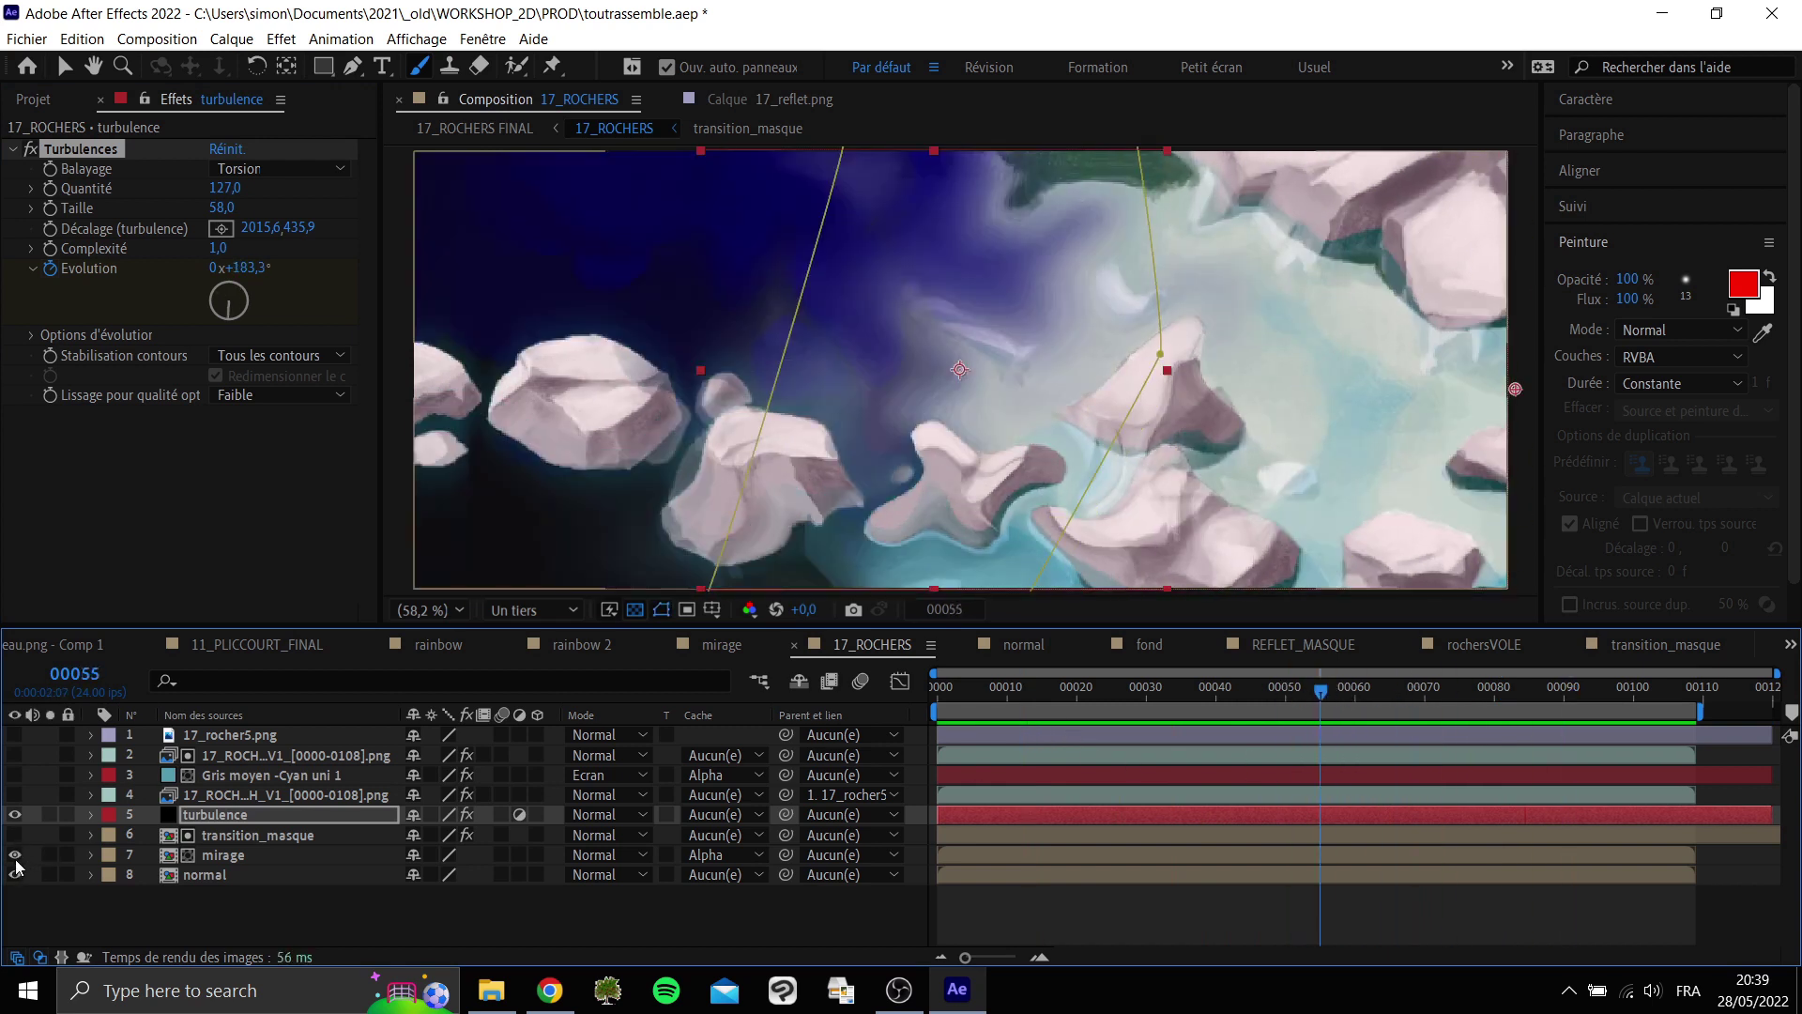
pyautogui.moveTo(1220, 695); pyautogui.dragTo(1198, 712)
pyautogui.click(16, 855)
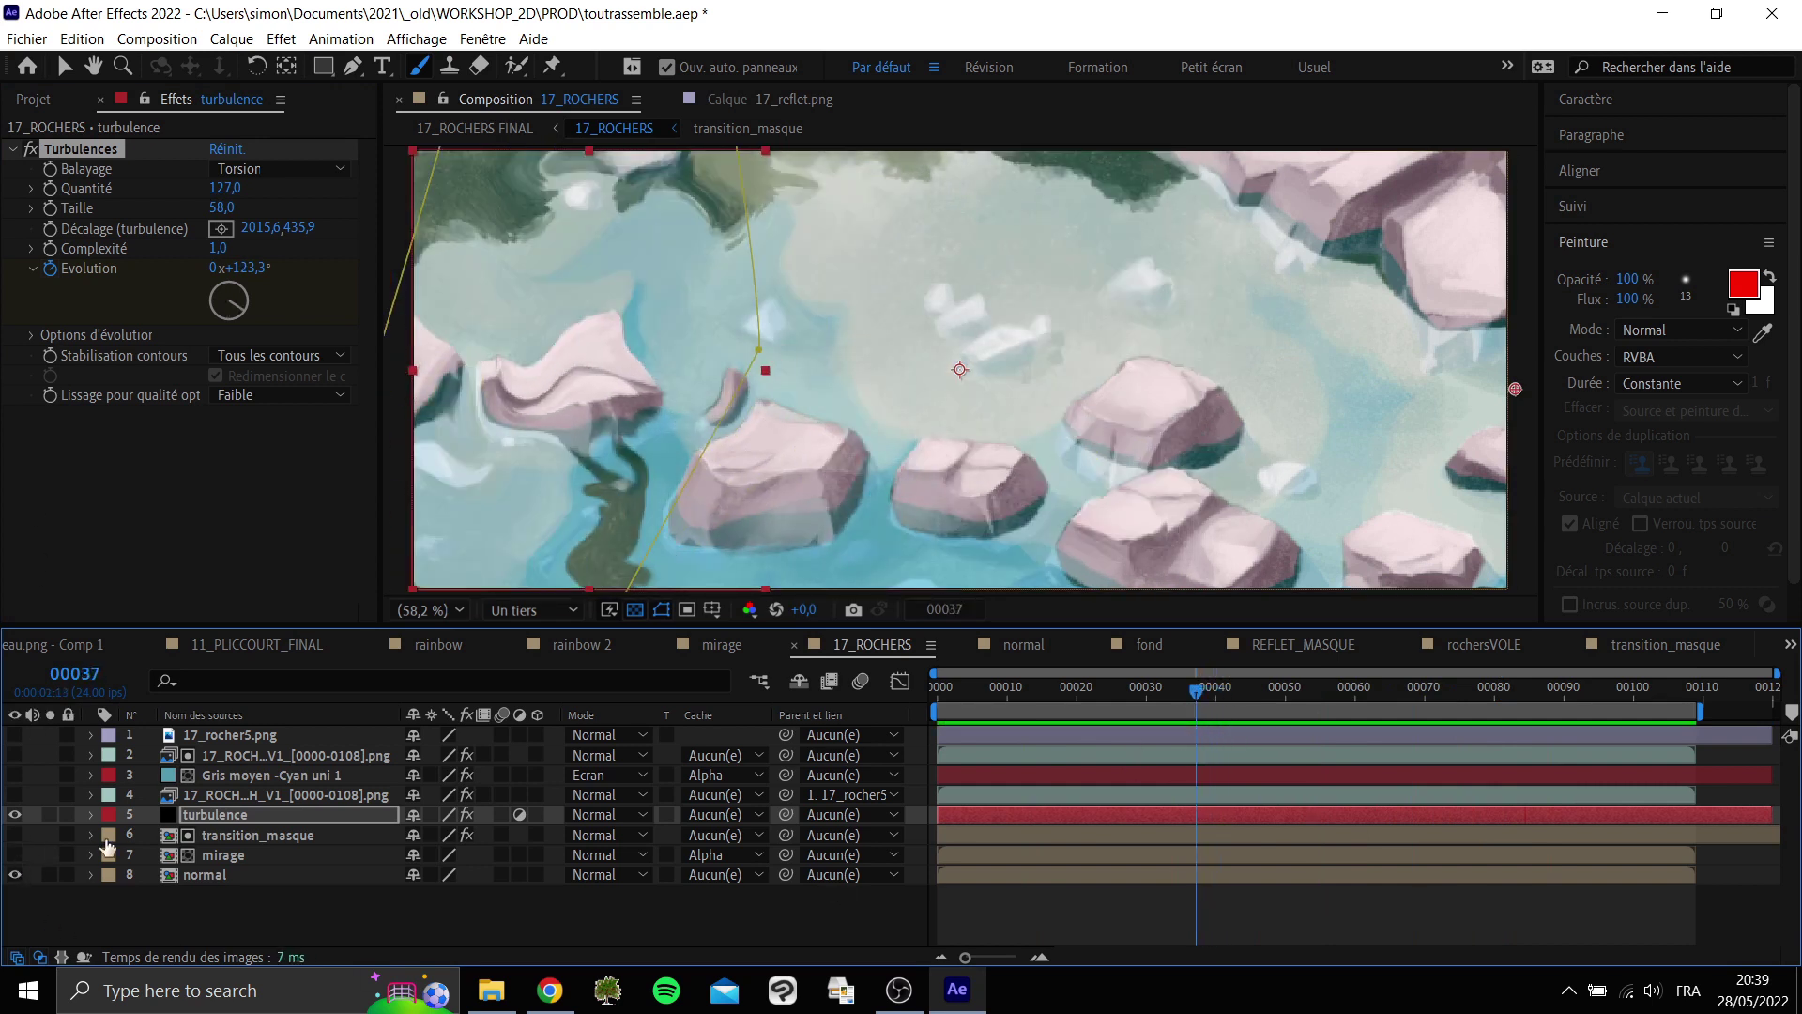
pyautogui.click(15, 854)
pyautogui.click(1104, 692)
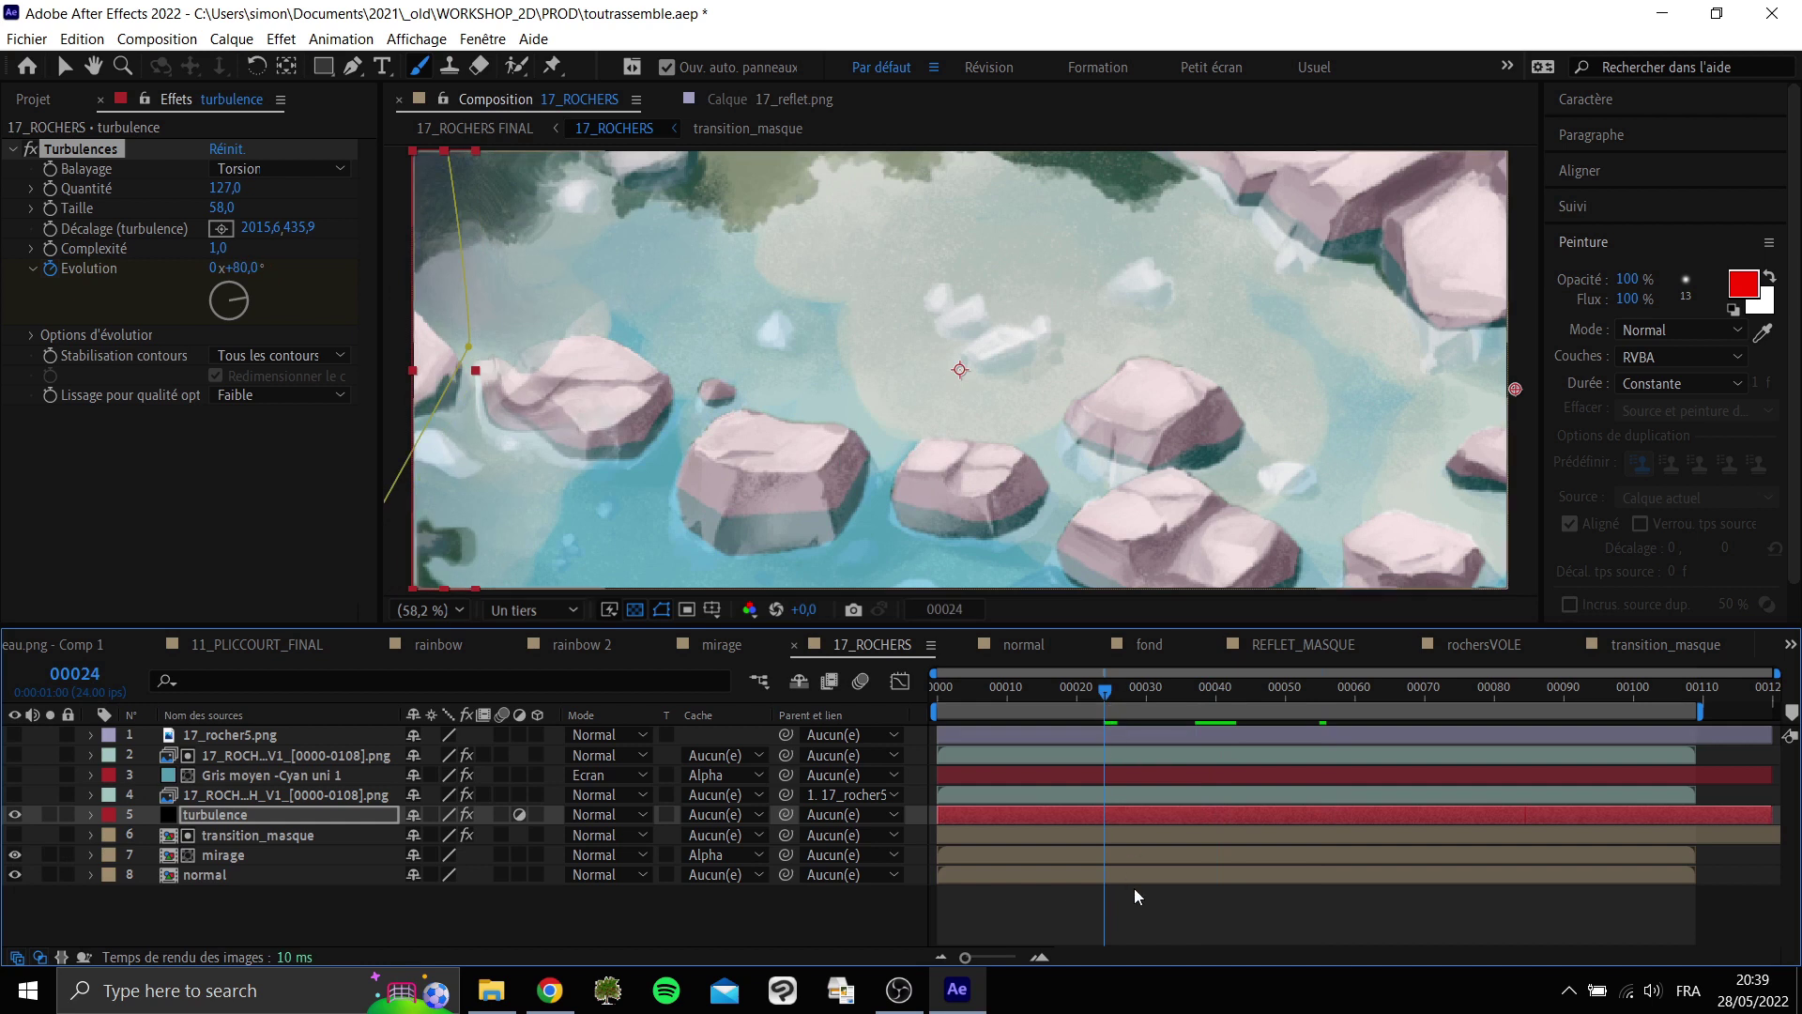
pyautogui.press('space')
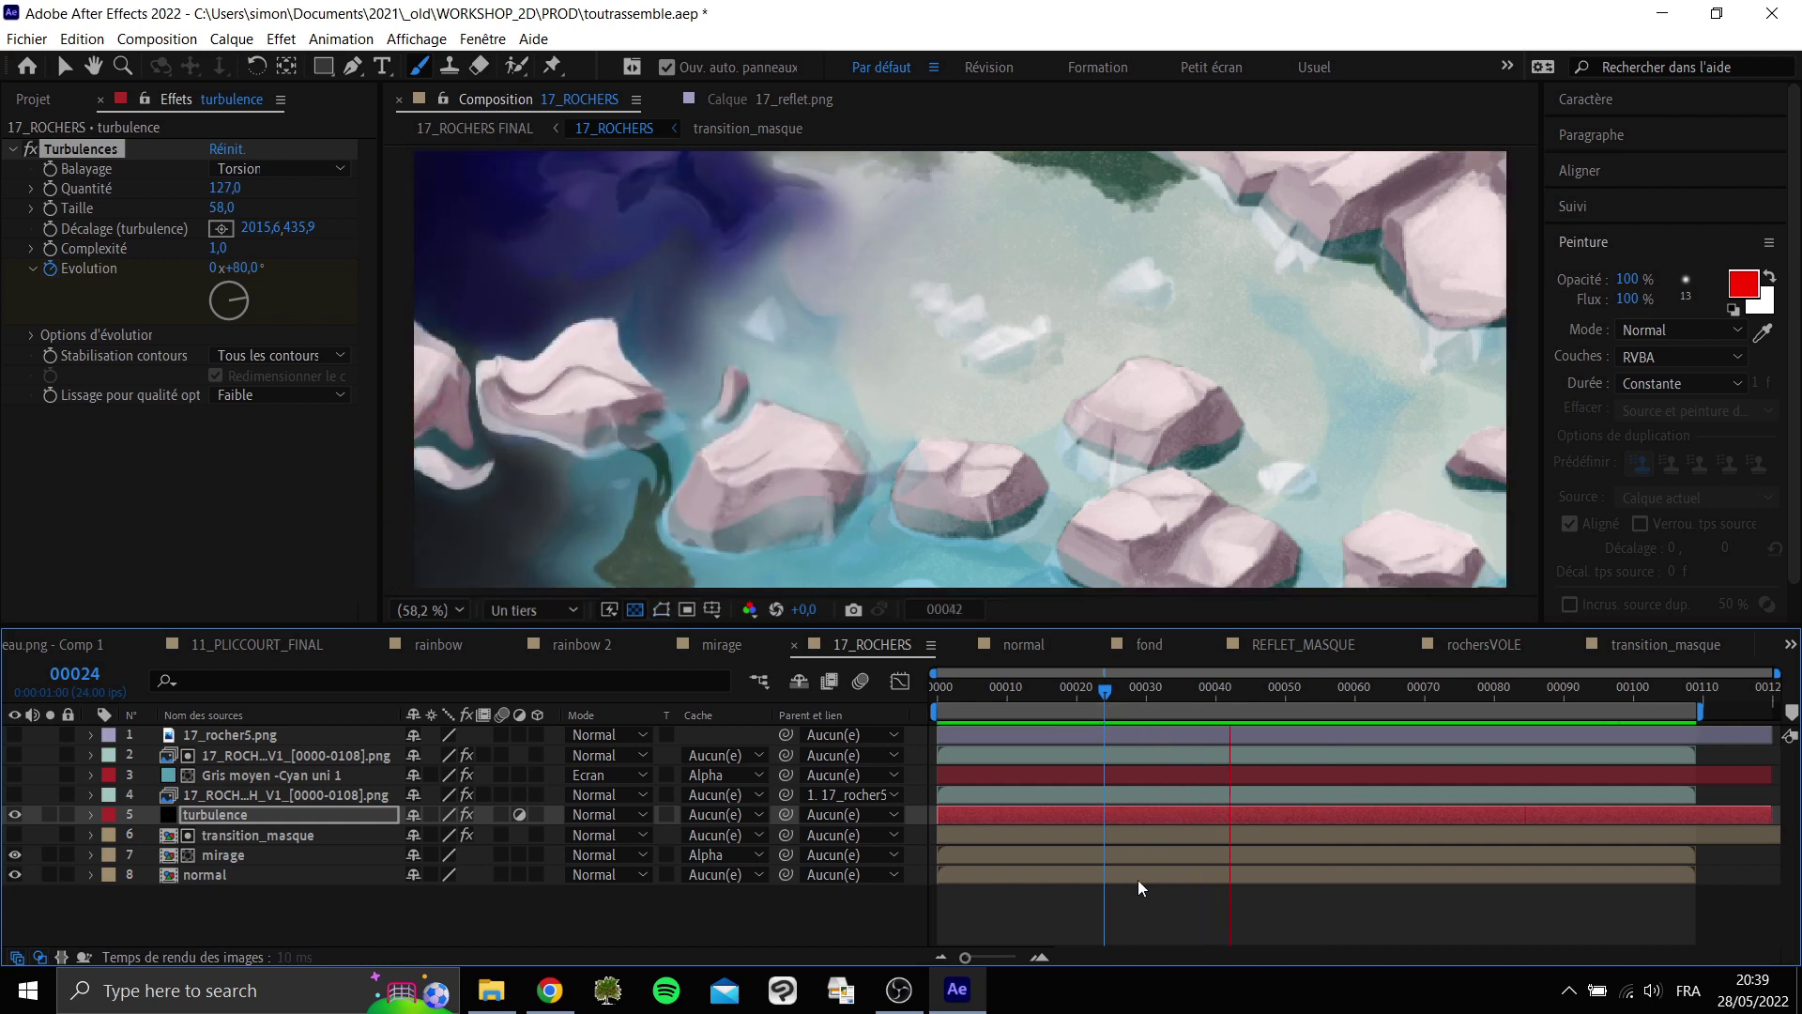
pyautogui.press('space')
# Solo the turbulence adjustment layer to examine its moving mask at frames 53 and 36, and unsolo it.
pyautogui.click(1306, 688)
pyautogui.click(50, 814)
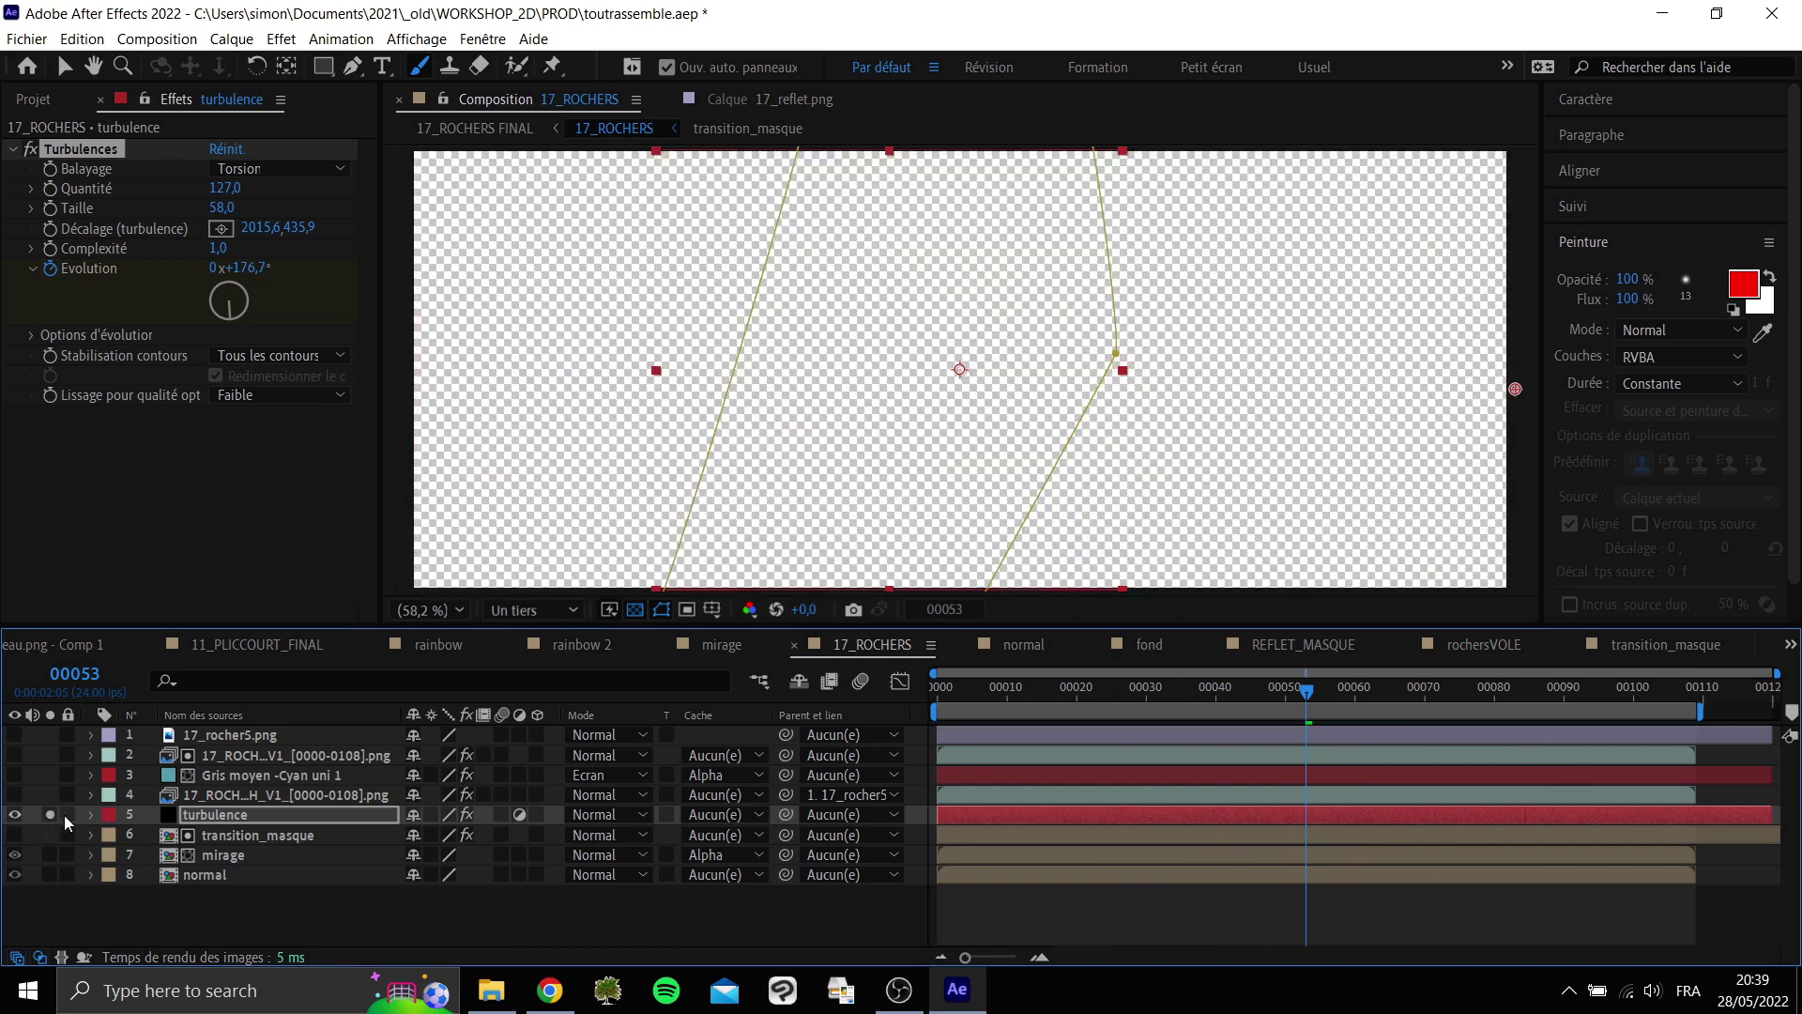
pyautogui.click(1190, 690)
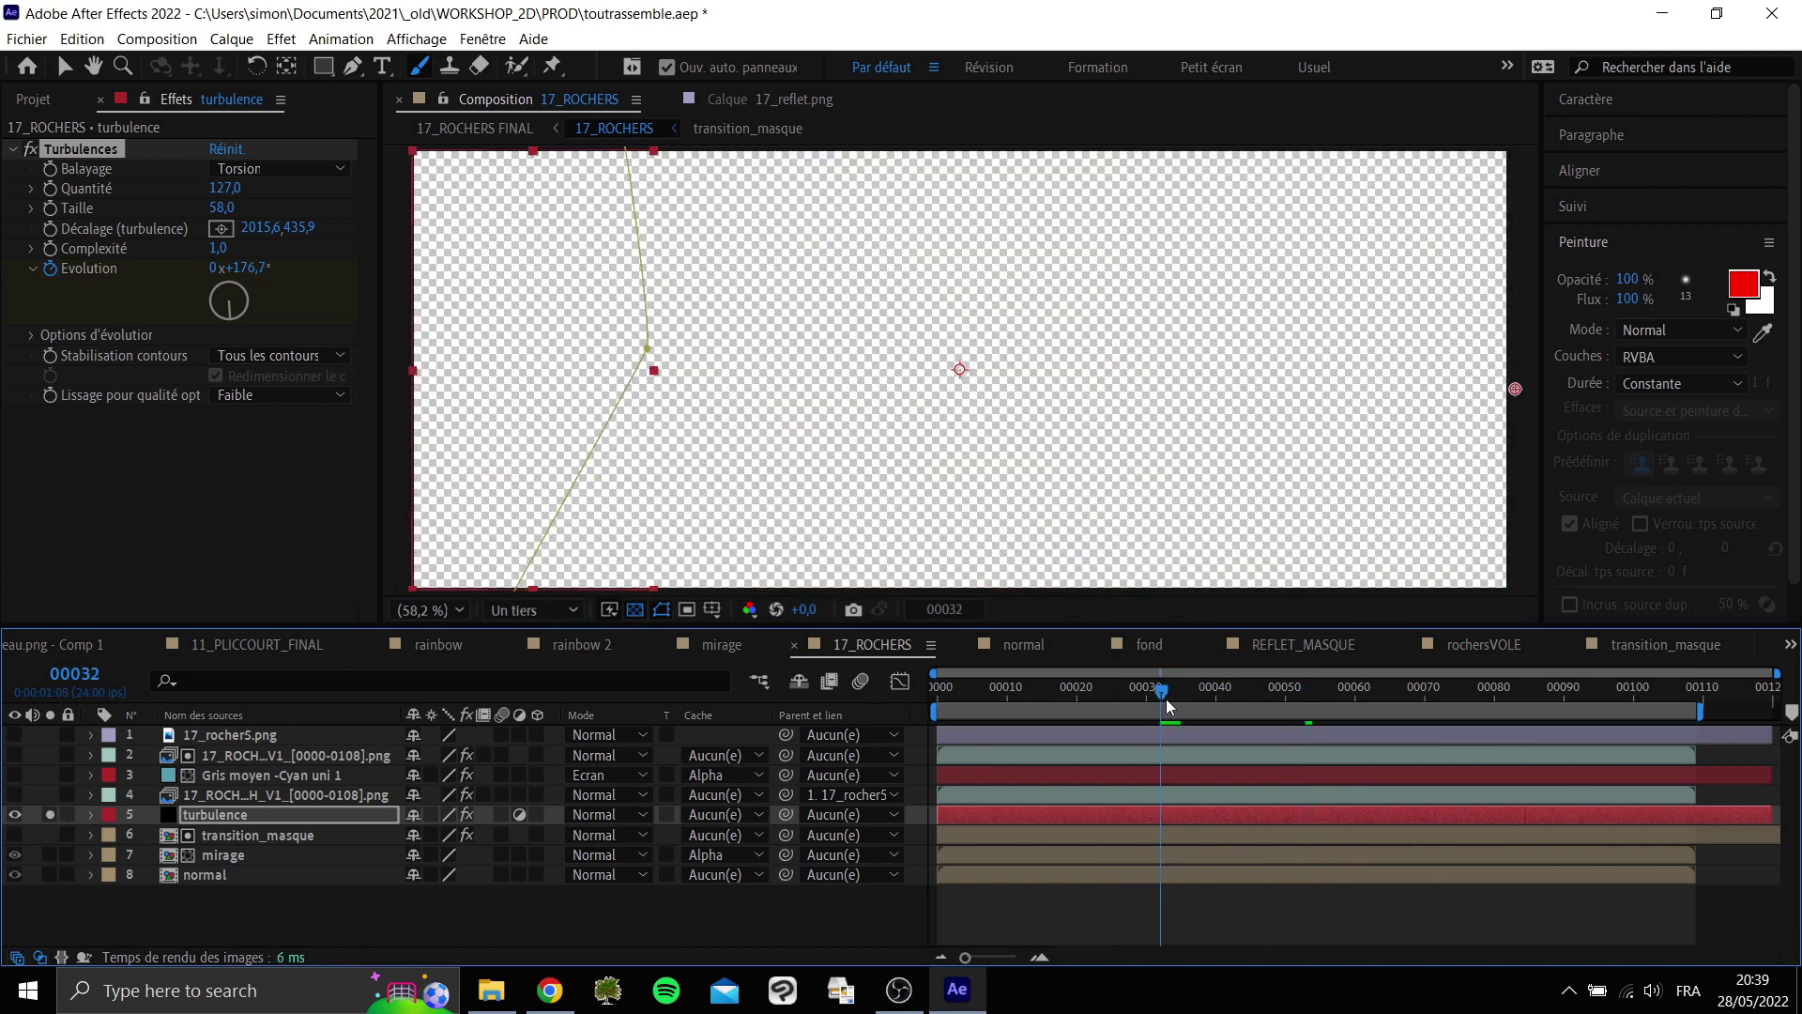
pyautogui.click(51, 814)
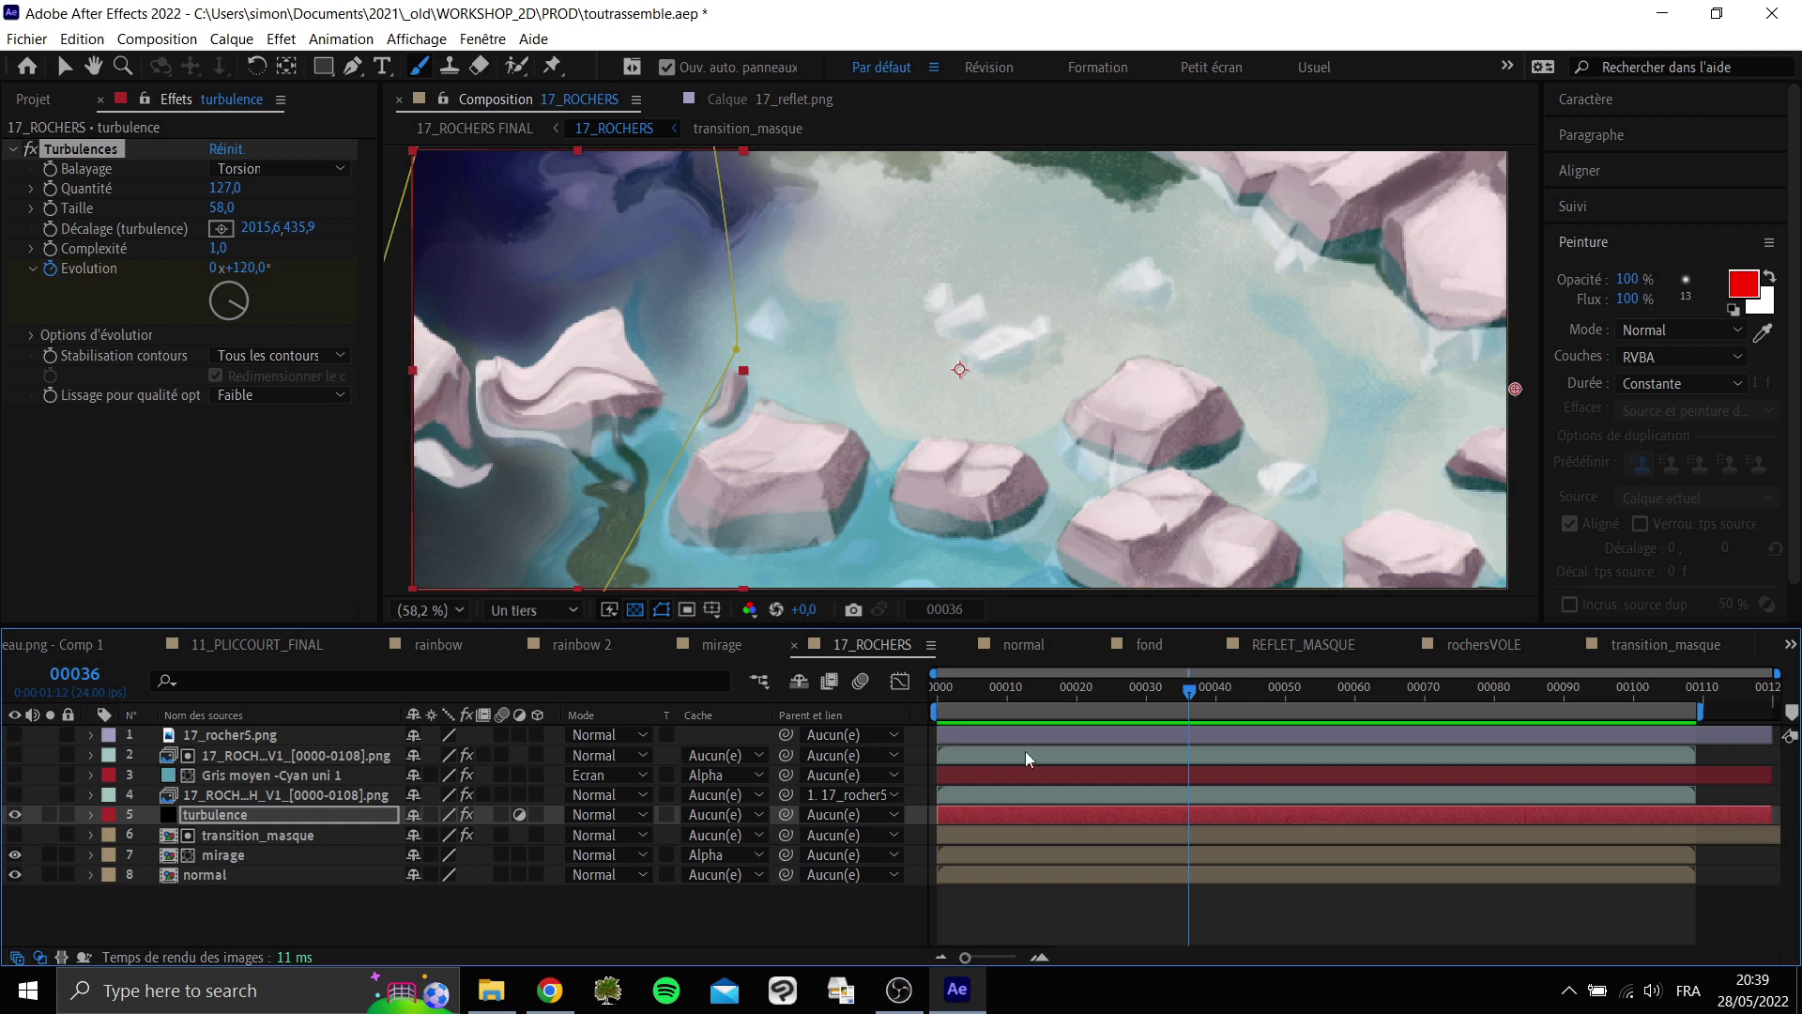
# Play the turbulence distortion along the mirage transition and examine it at frames 53, 56 and 60.
pyautogui.click(53, 821)
pyautogui.click(53, 820)
pyautogui.click(1223, 687)
pyautogui.press('space')
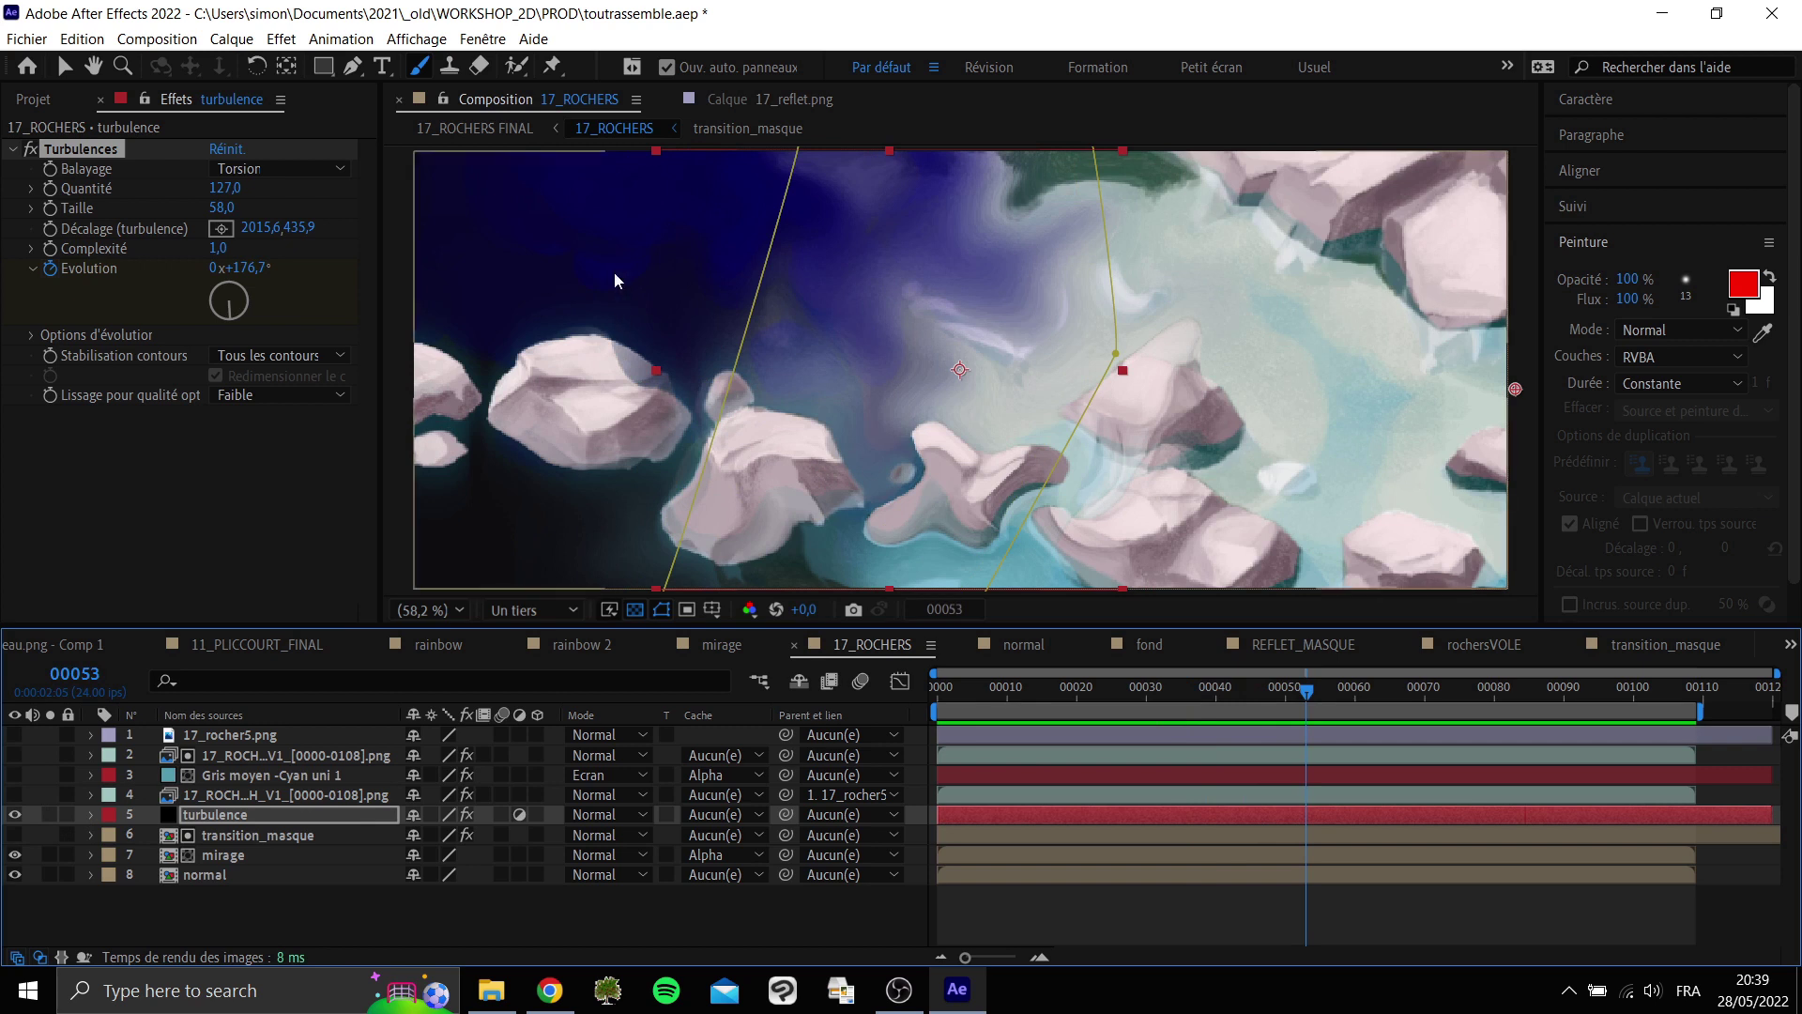
pyautogui.moveTo(1282, 696); pyautogui.dragTo(1326, 689)
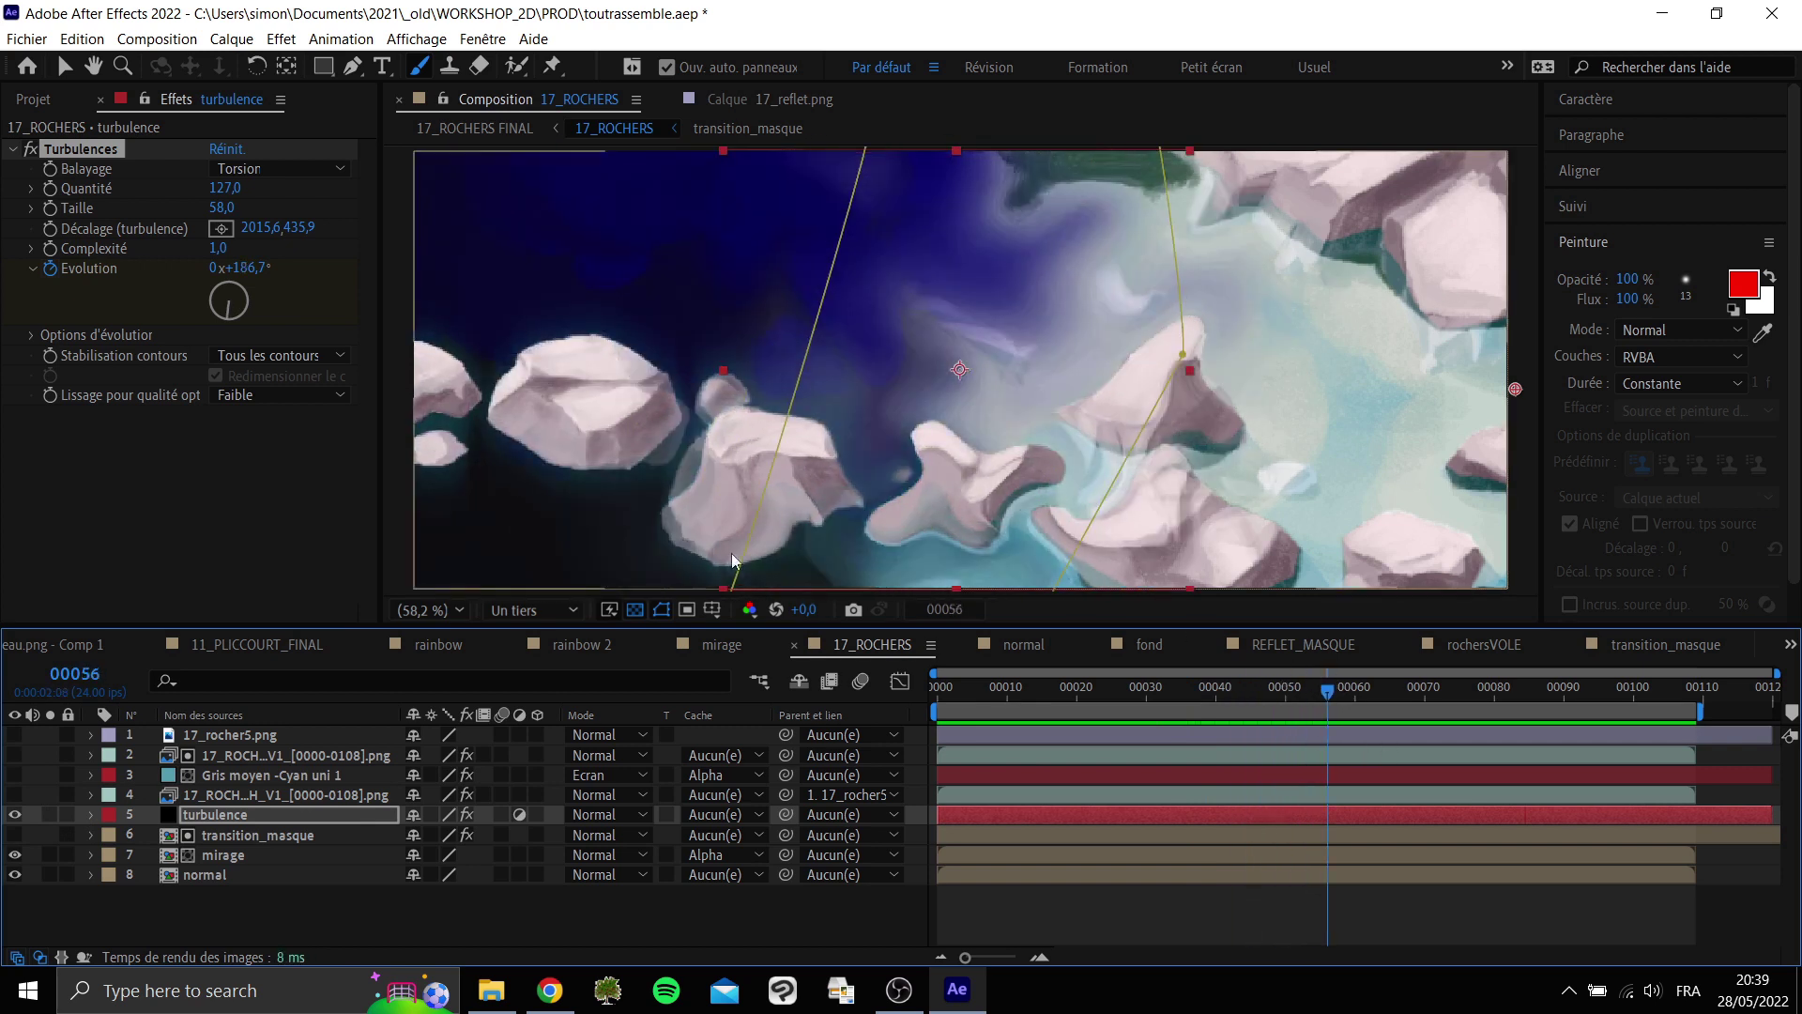
pyautogui.moveTo(1339, 704)
pyautogui.mouseDown()
pyautogui.moveTo(1567, 651)
pyautogui.moveTo(1410, 696)
pyautogui.moveTo(1157, 707)
pyautogui.moveTo(1130, 679)
pyautogui.moveTo(1355, 676)
pyautogui.mouseUp()
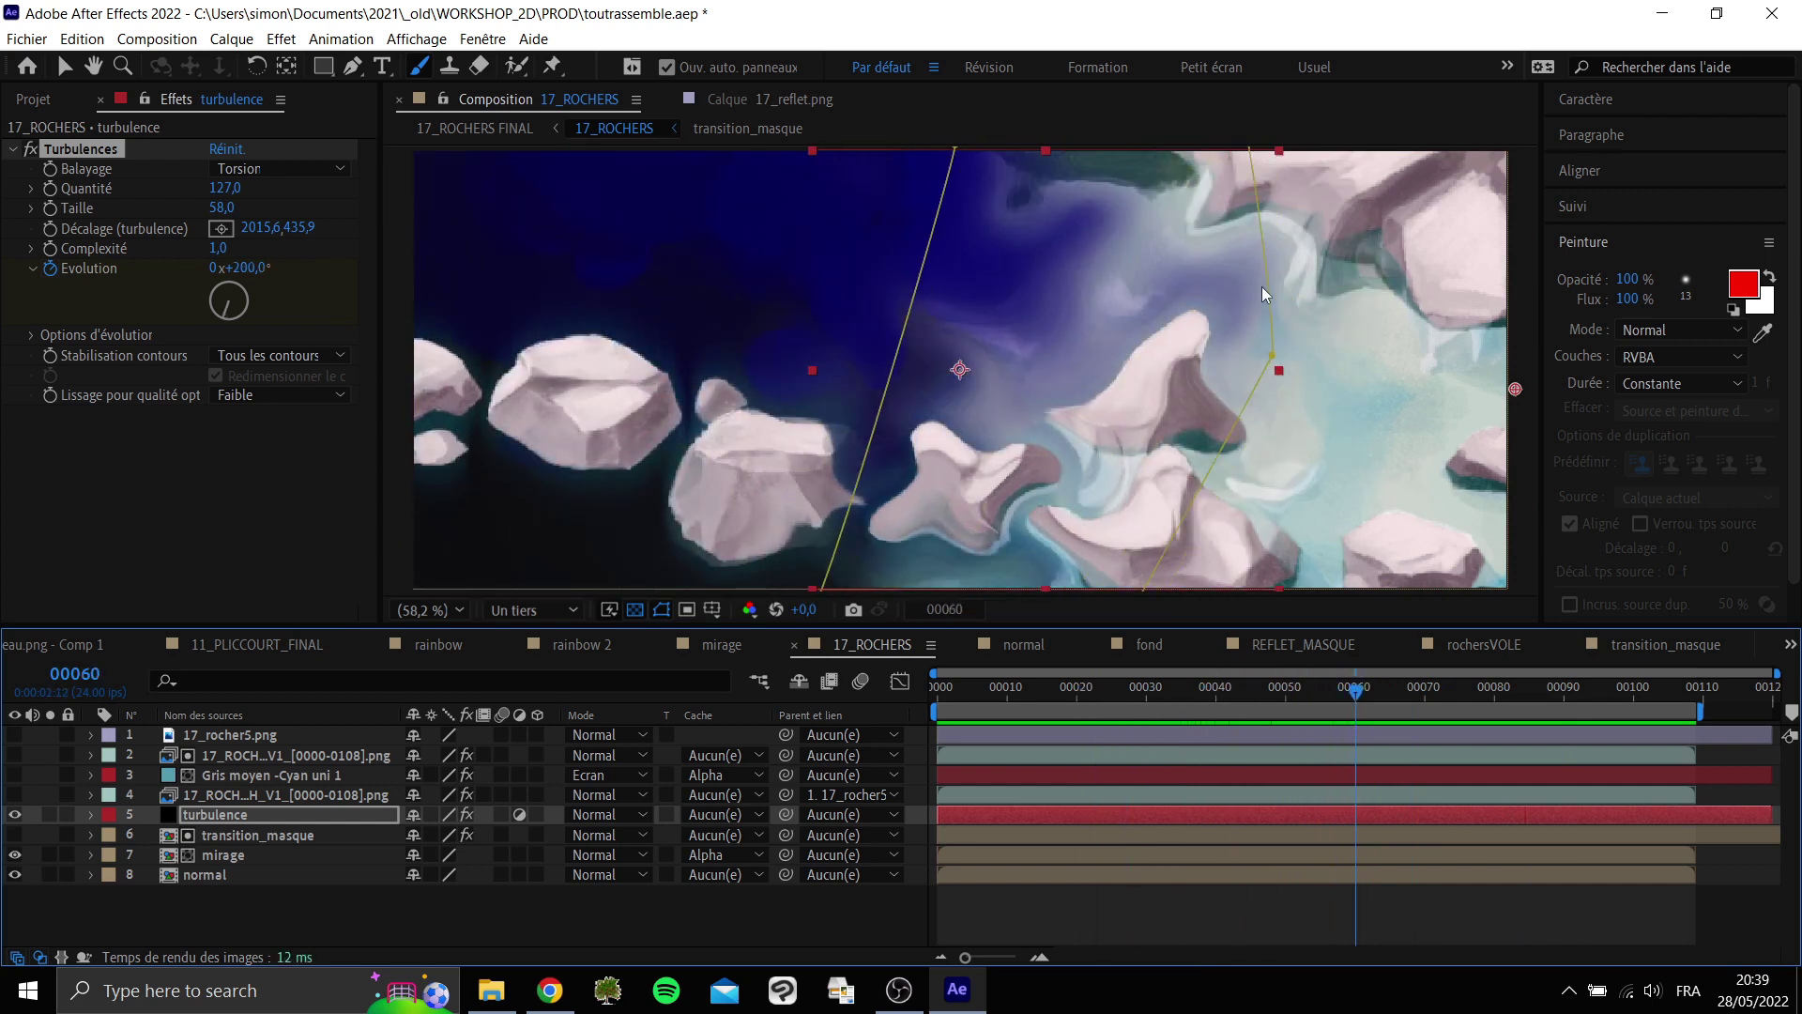
# Examine the turbulence mask's edge at frame 60 and return to frame 36.
pyautogui.click(1261, 293)
pyautogui.click(1070, 569)
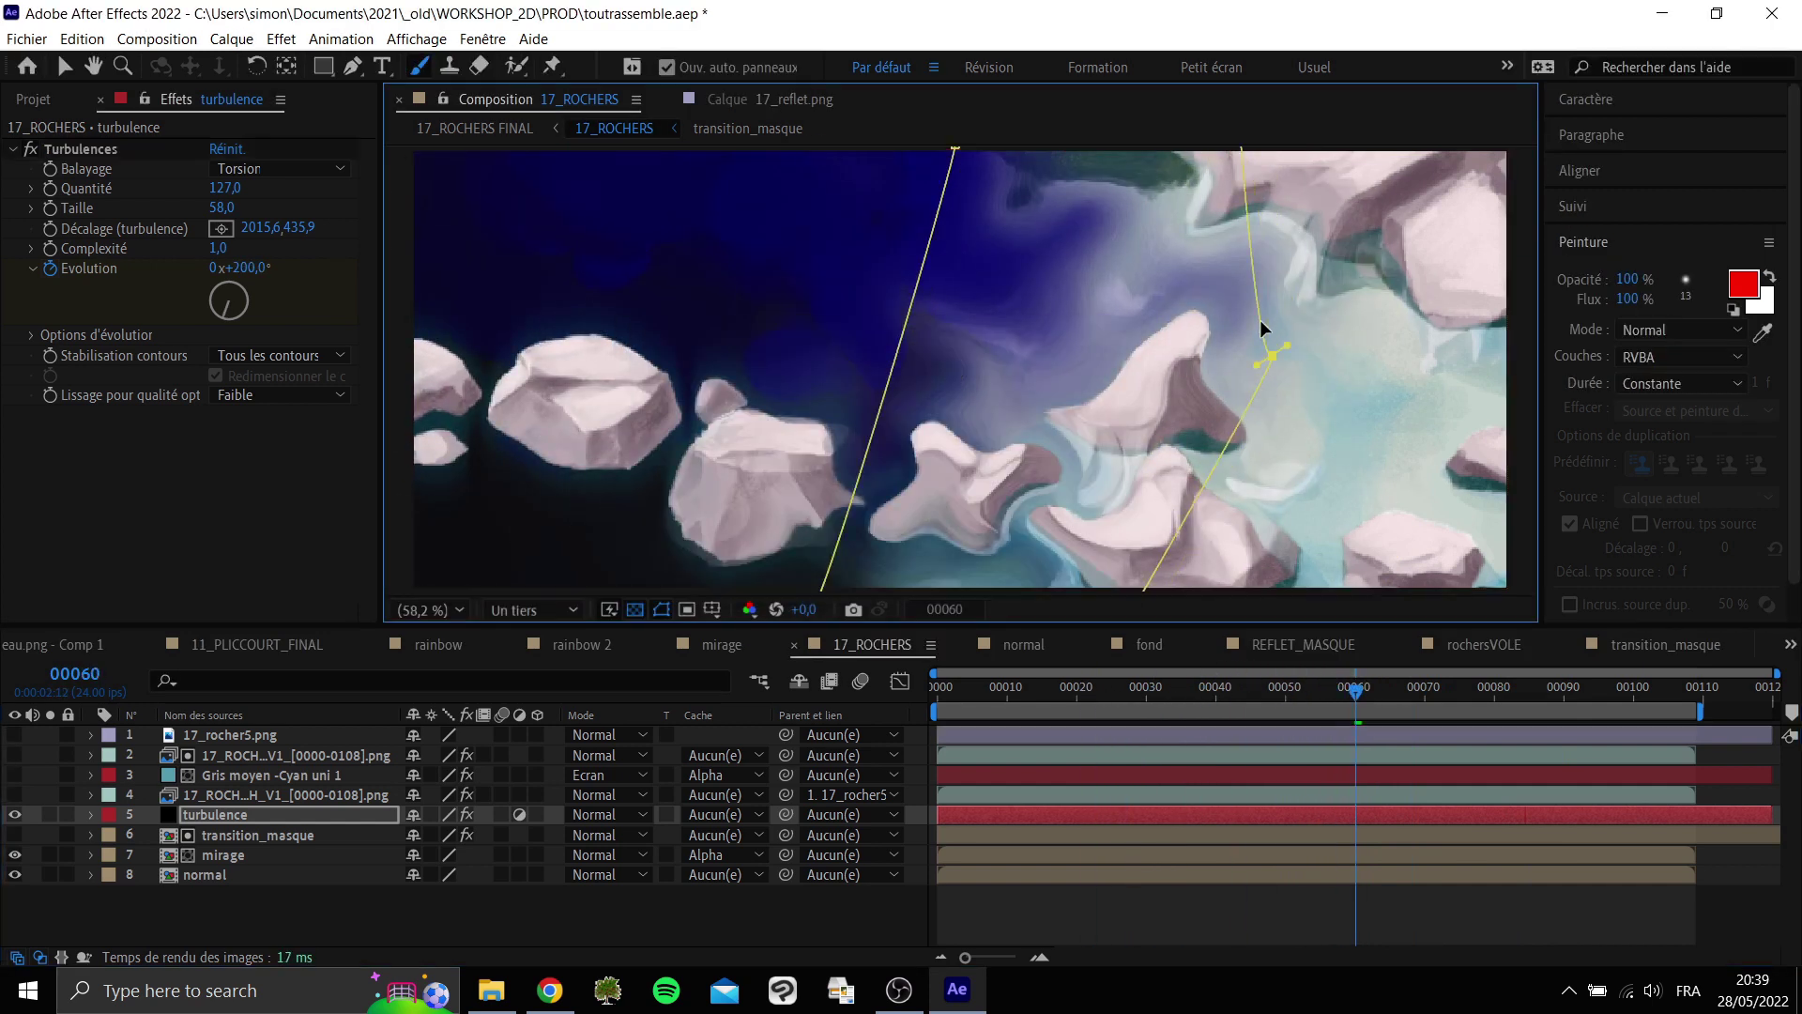
pyautogui.click(1239, 311)
pyautogui.moveTo(1056, 162); pyautogui.dragTo(1070, 225)
pyautogui.click(1220, 690)
pyautogui.click(1189, 690)
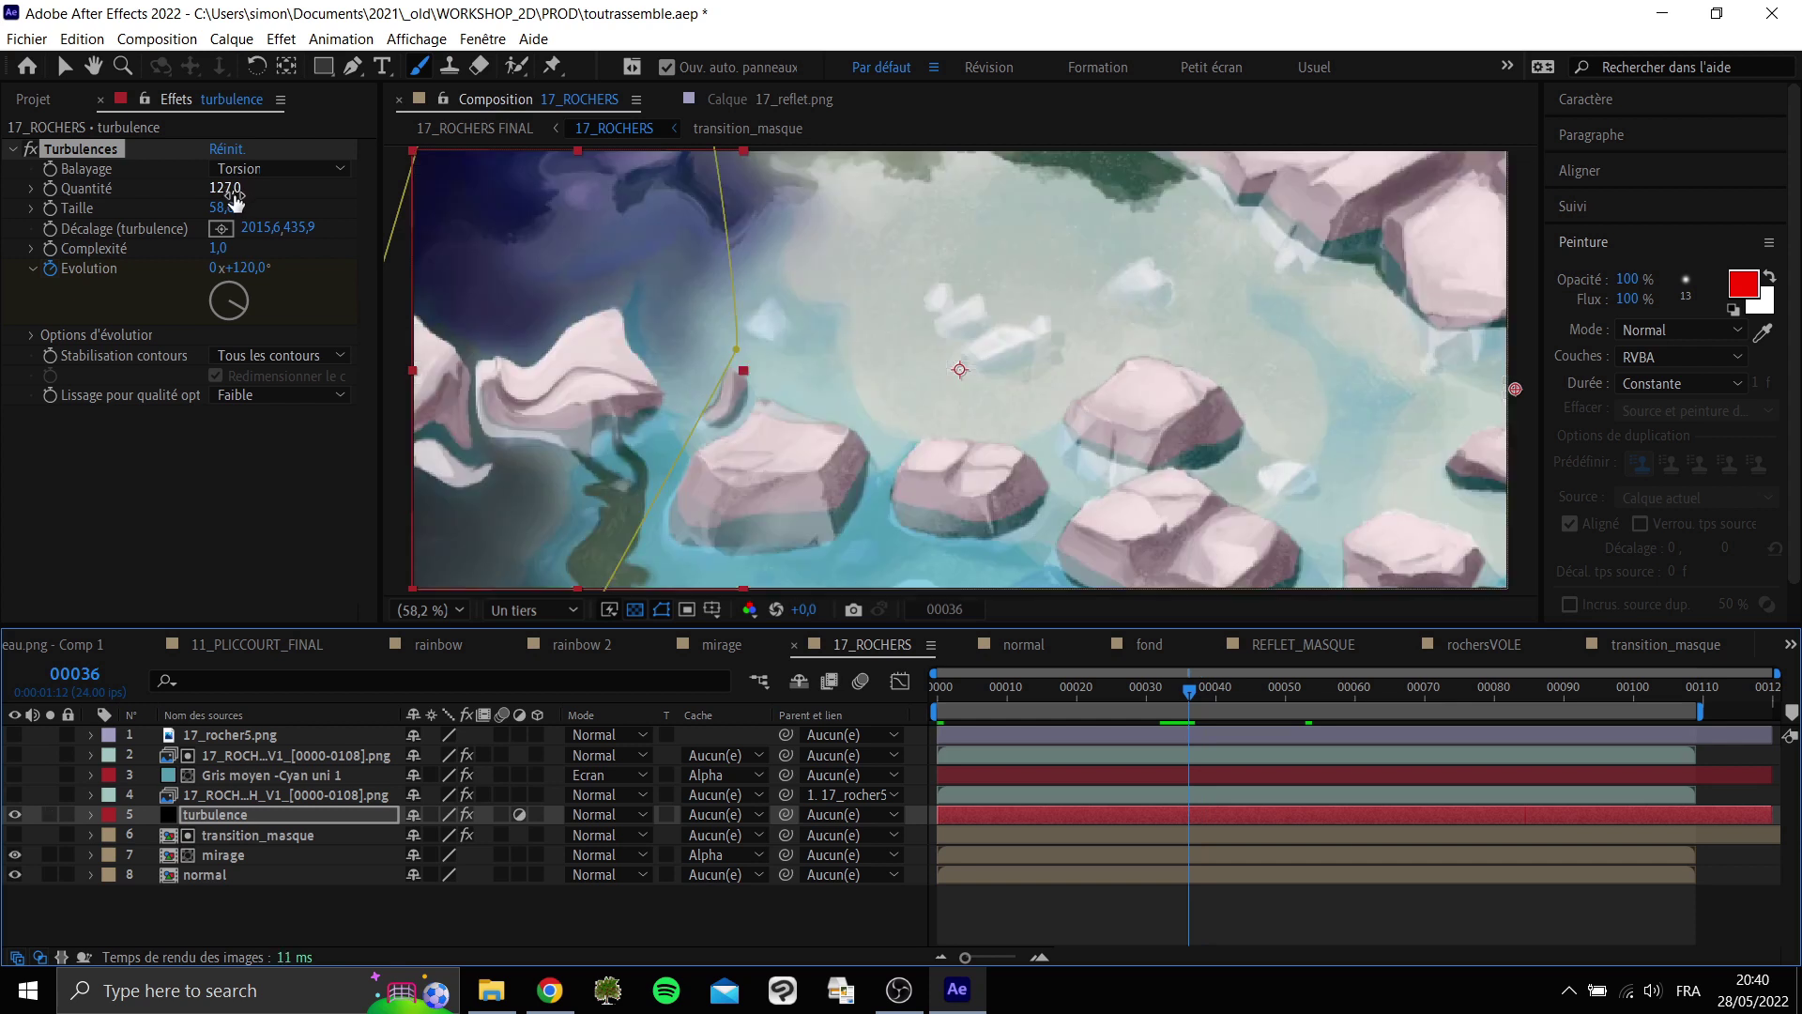
# Hide mirage, set the turbulence layer's Turbulences Quantité to 11 and play the distortion from frame 36.
pyautogui.press('pagedown')
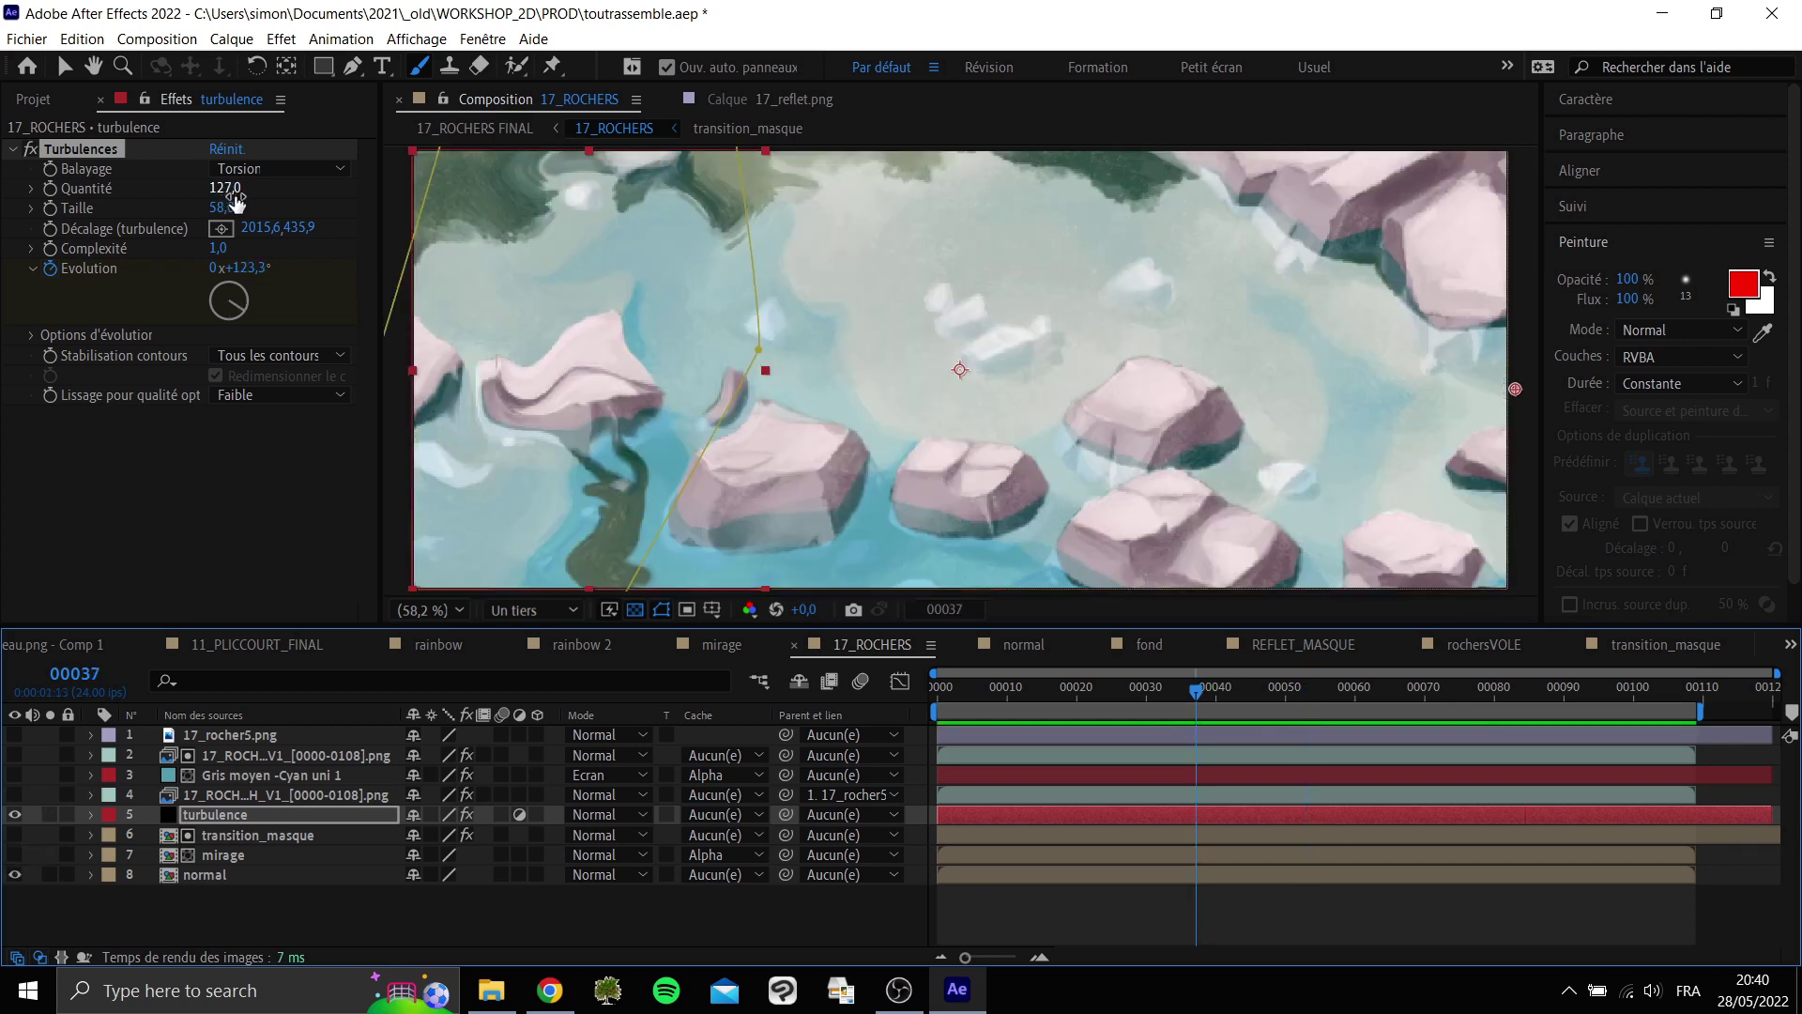
pyautogui.moveTo(235, 199); pyautogui.dragTo(126, 199)
pyautogui.press('pageup')
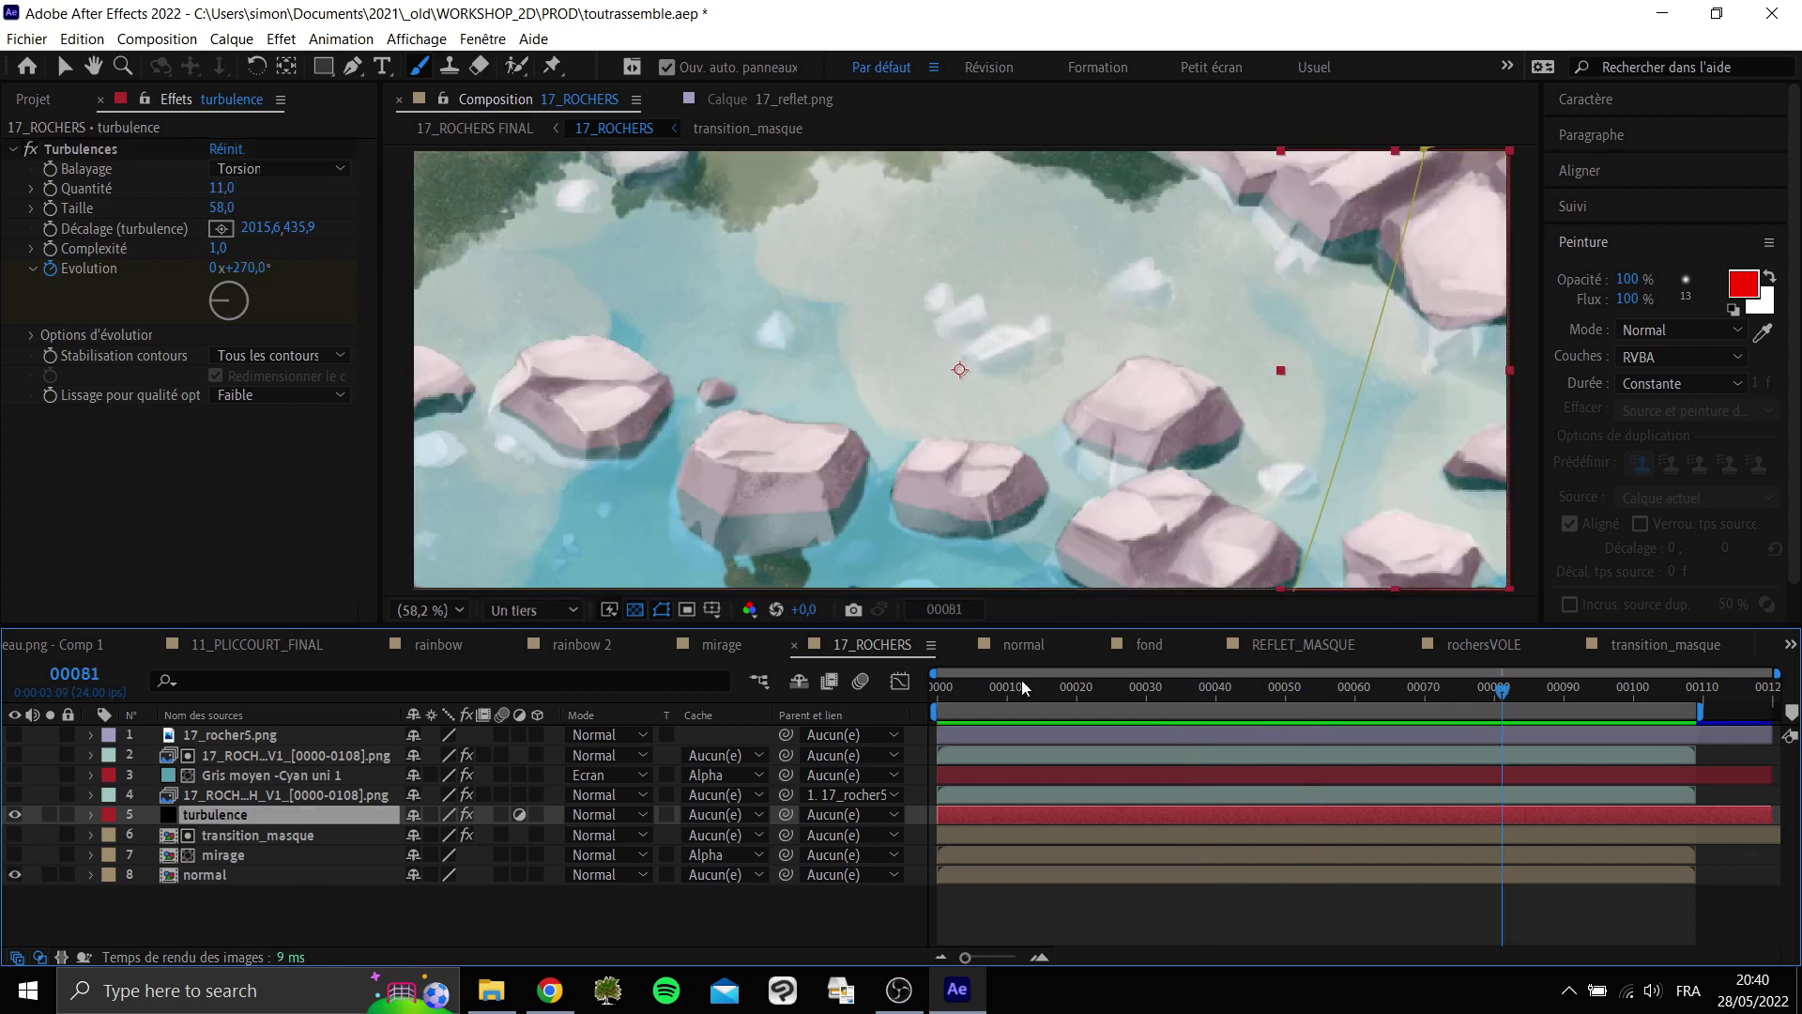
pyautogui.press('space')
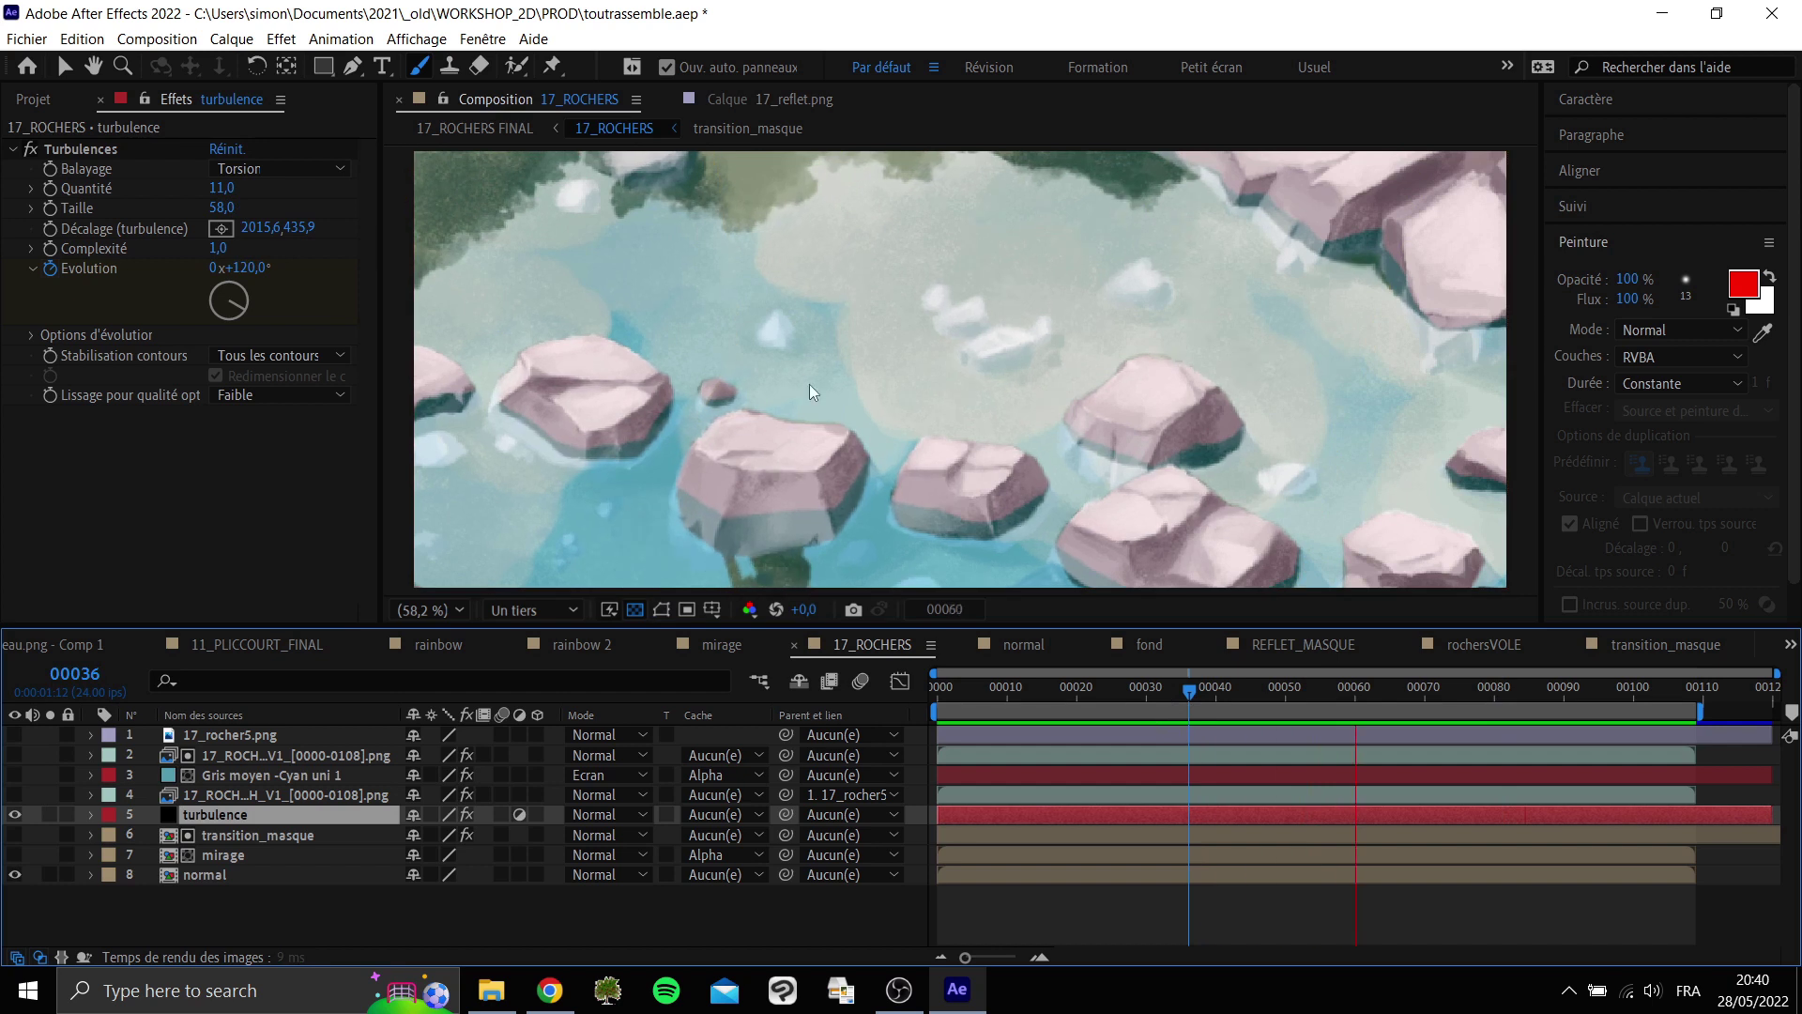
# Show mirage again and play the subtler distorted transition from frames 39 and 46.
pyautogui.click(14, 854)
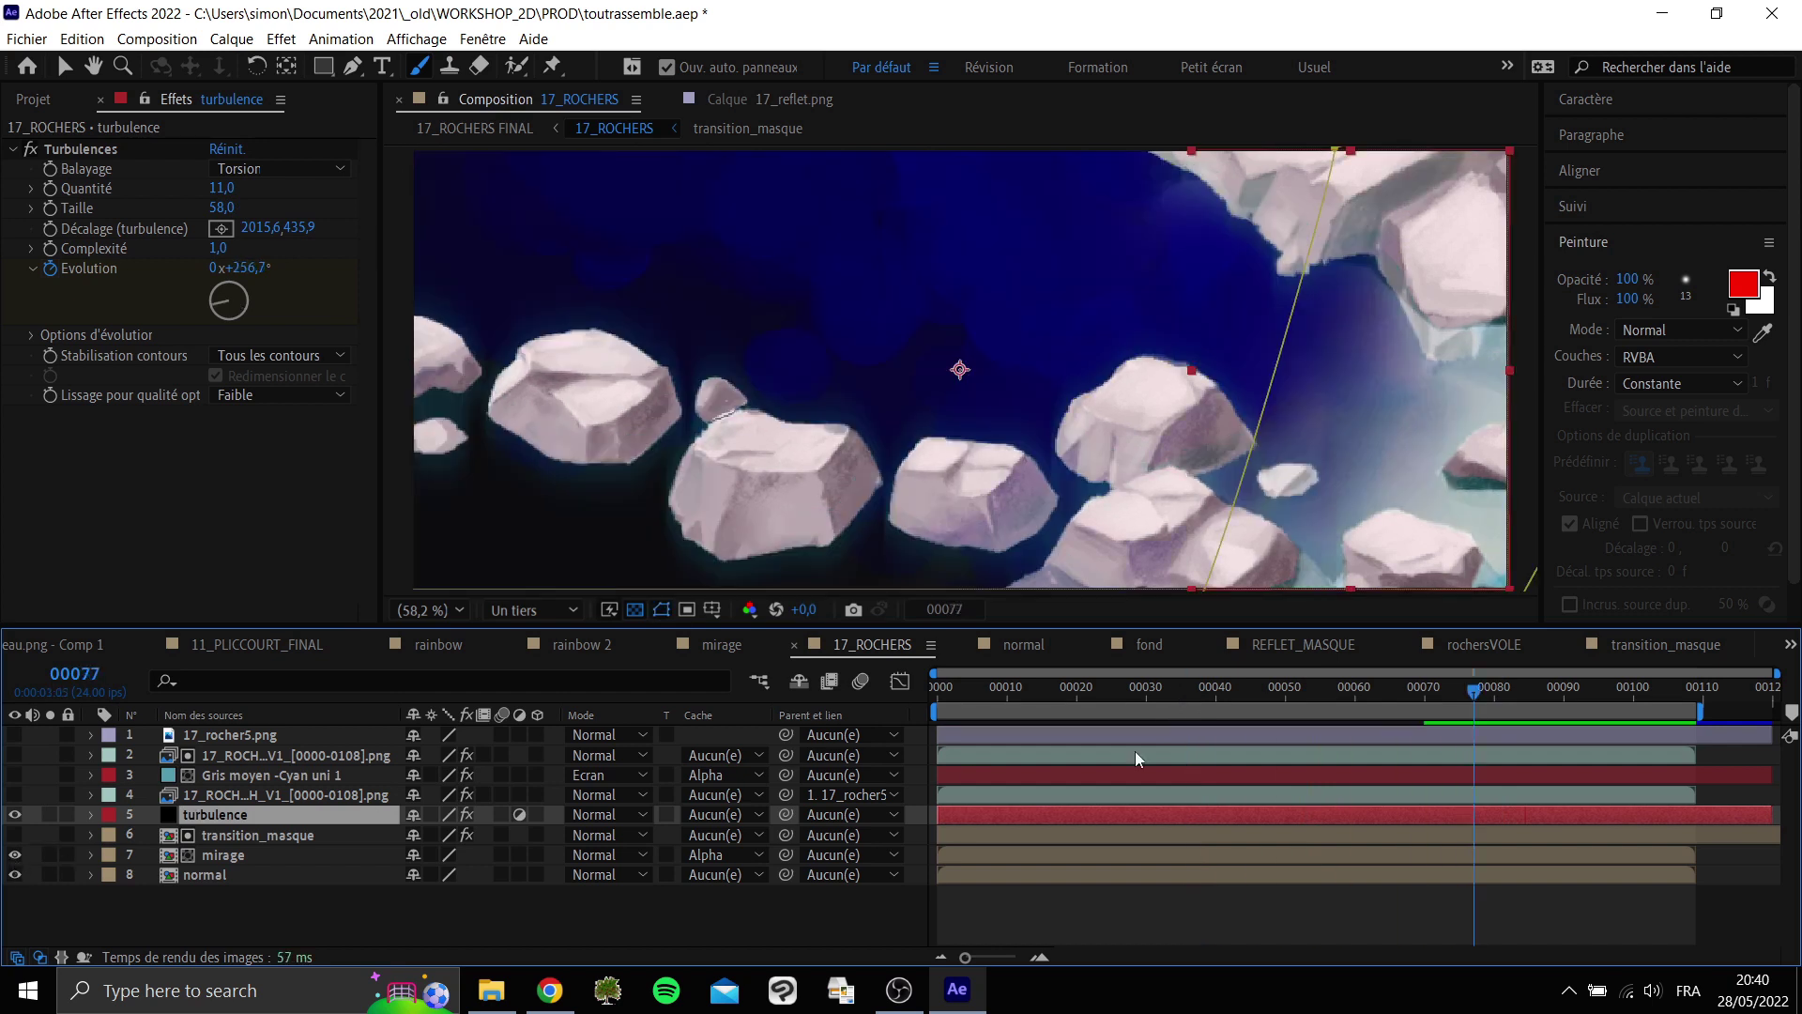
pyautogui.click(1211, 695)
pyautogui.press('space')
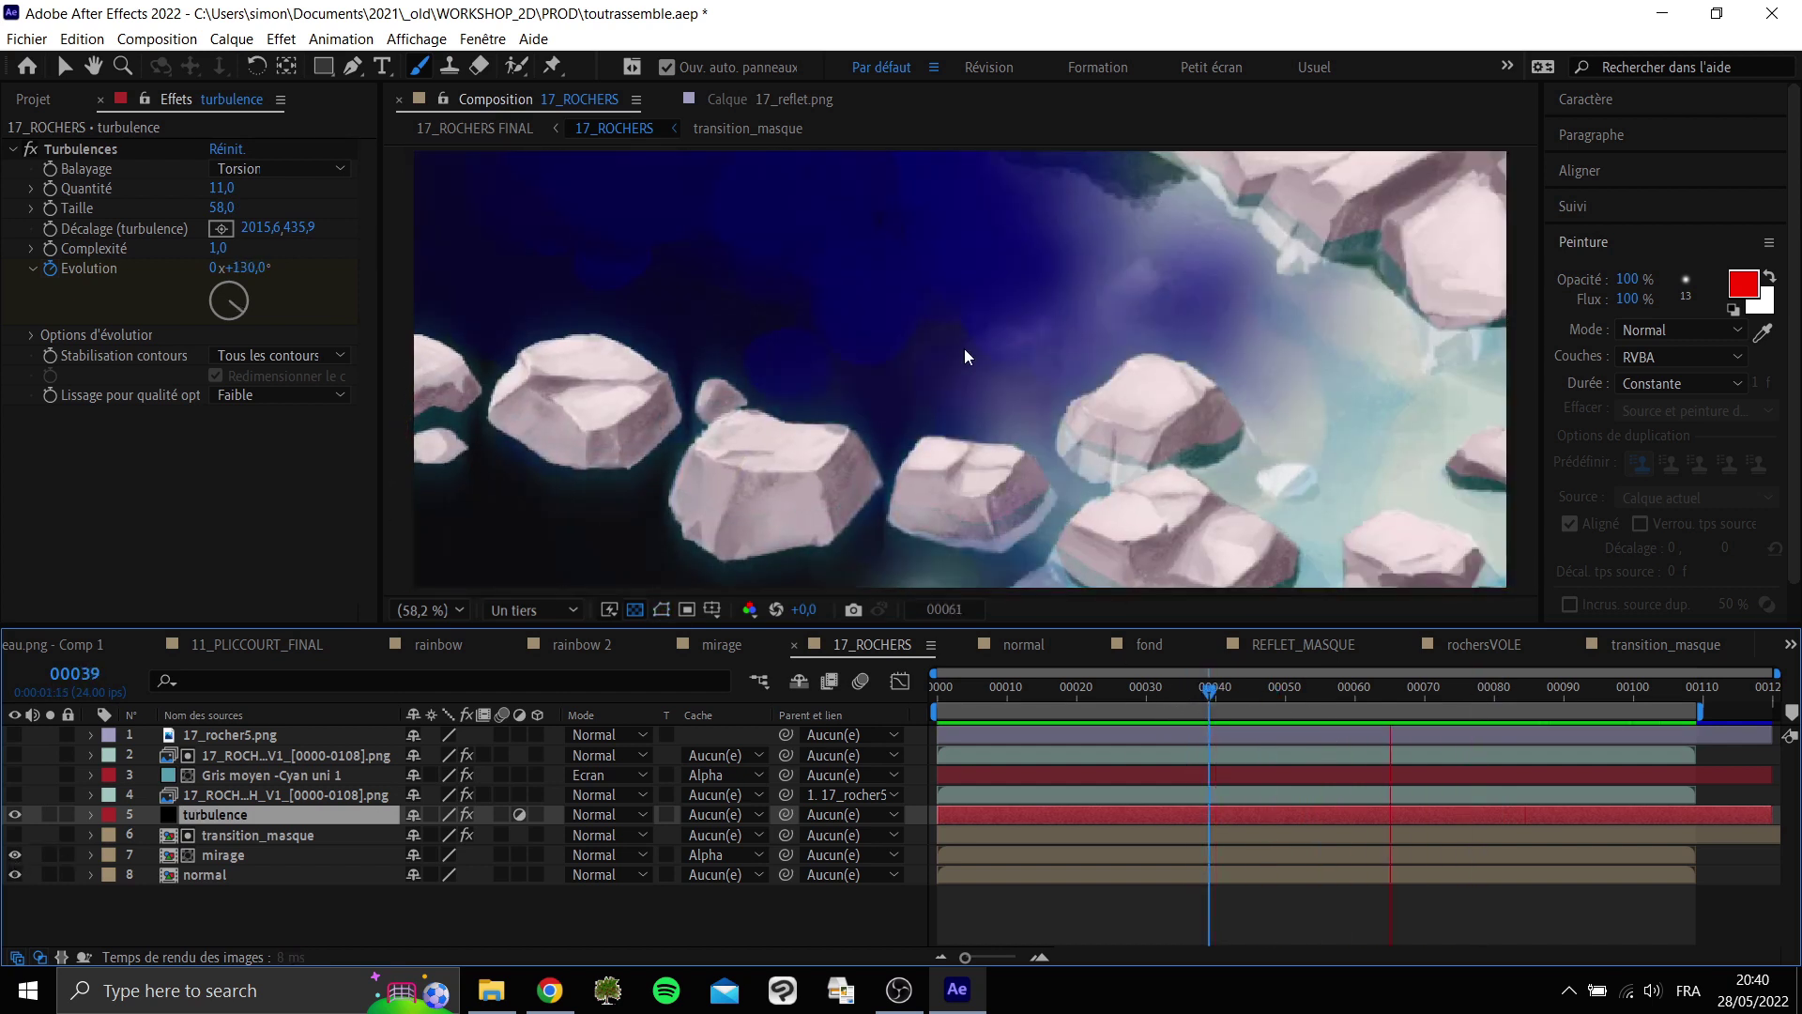
pyautogui.click(1258, 690)
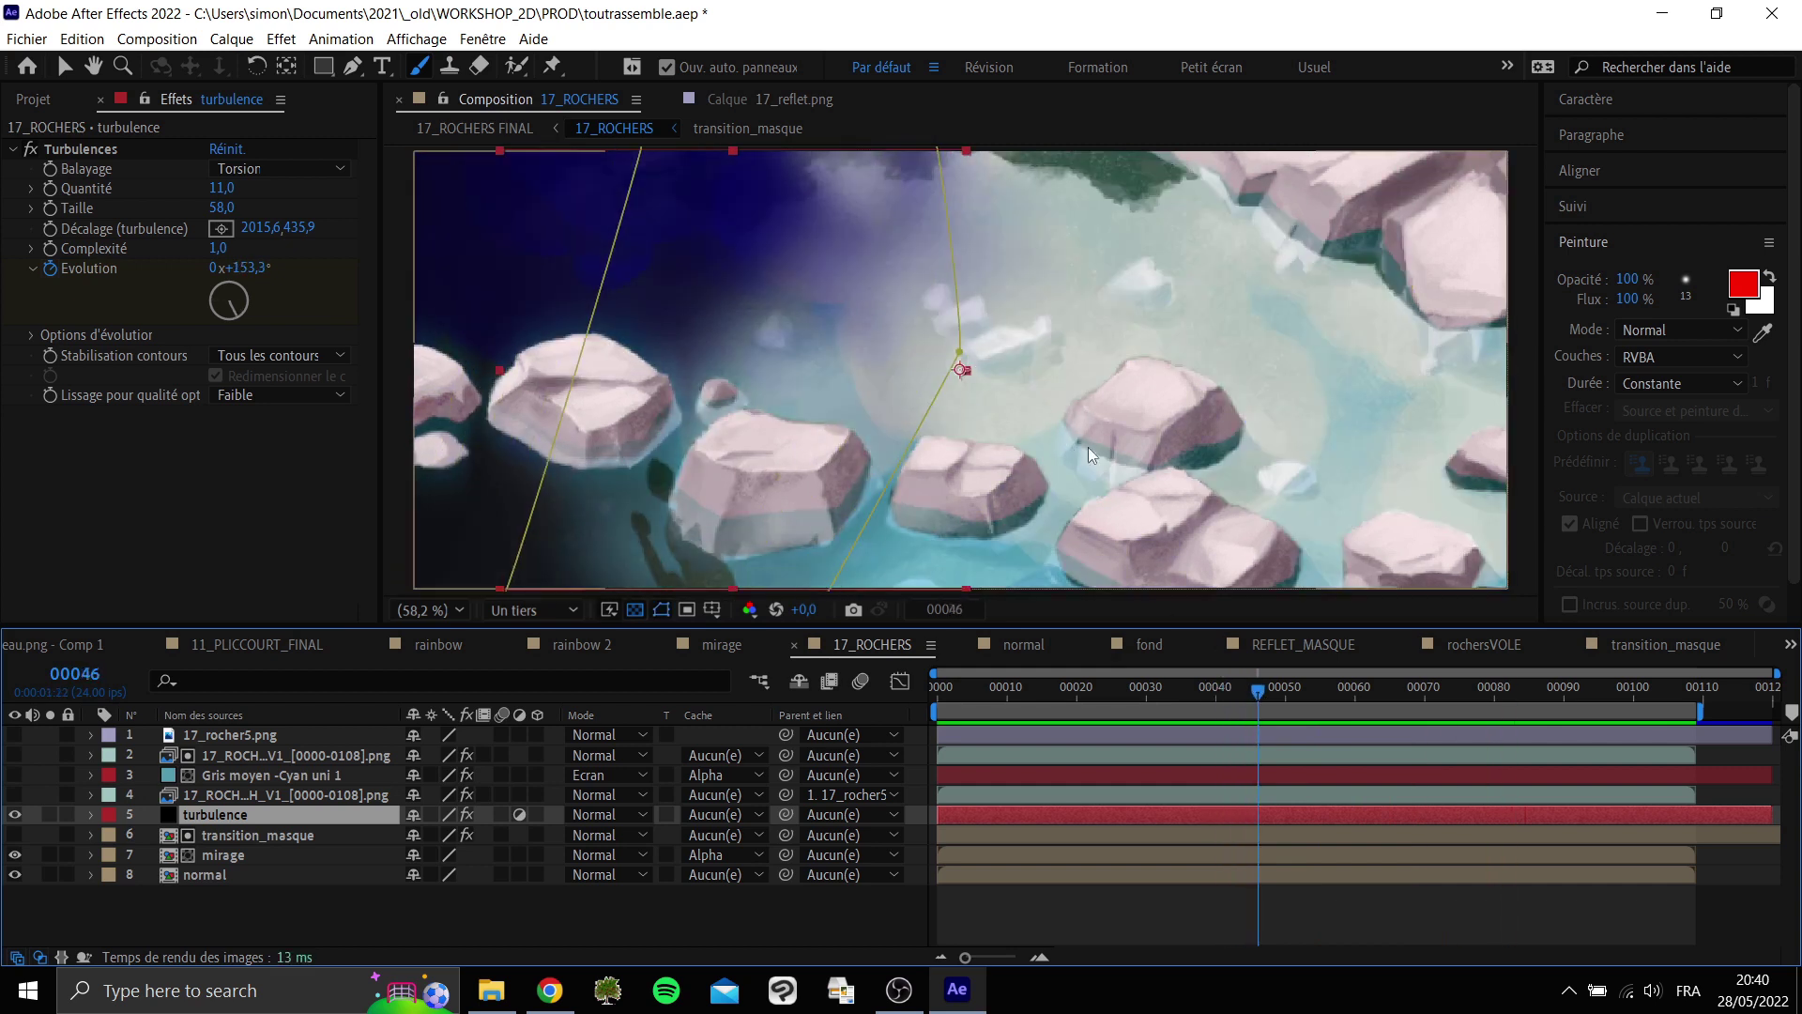
pyautogui.press('space')
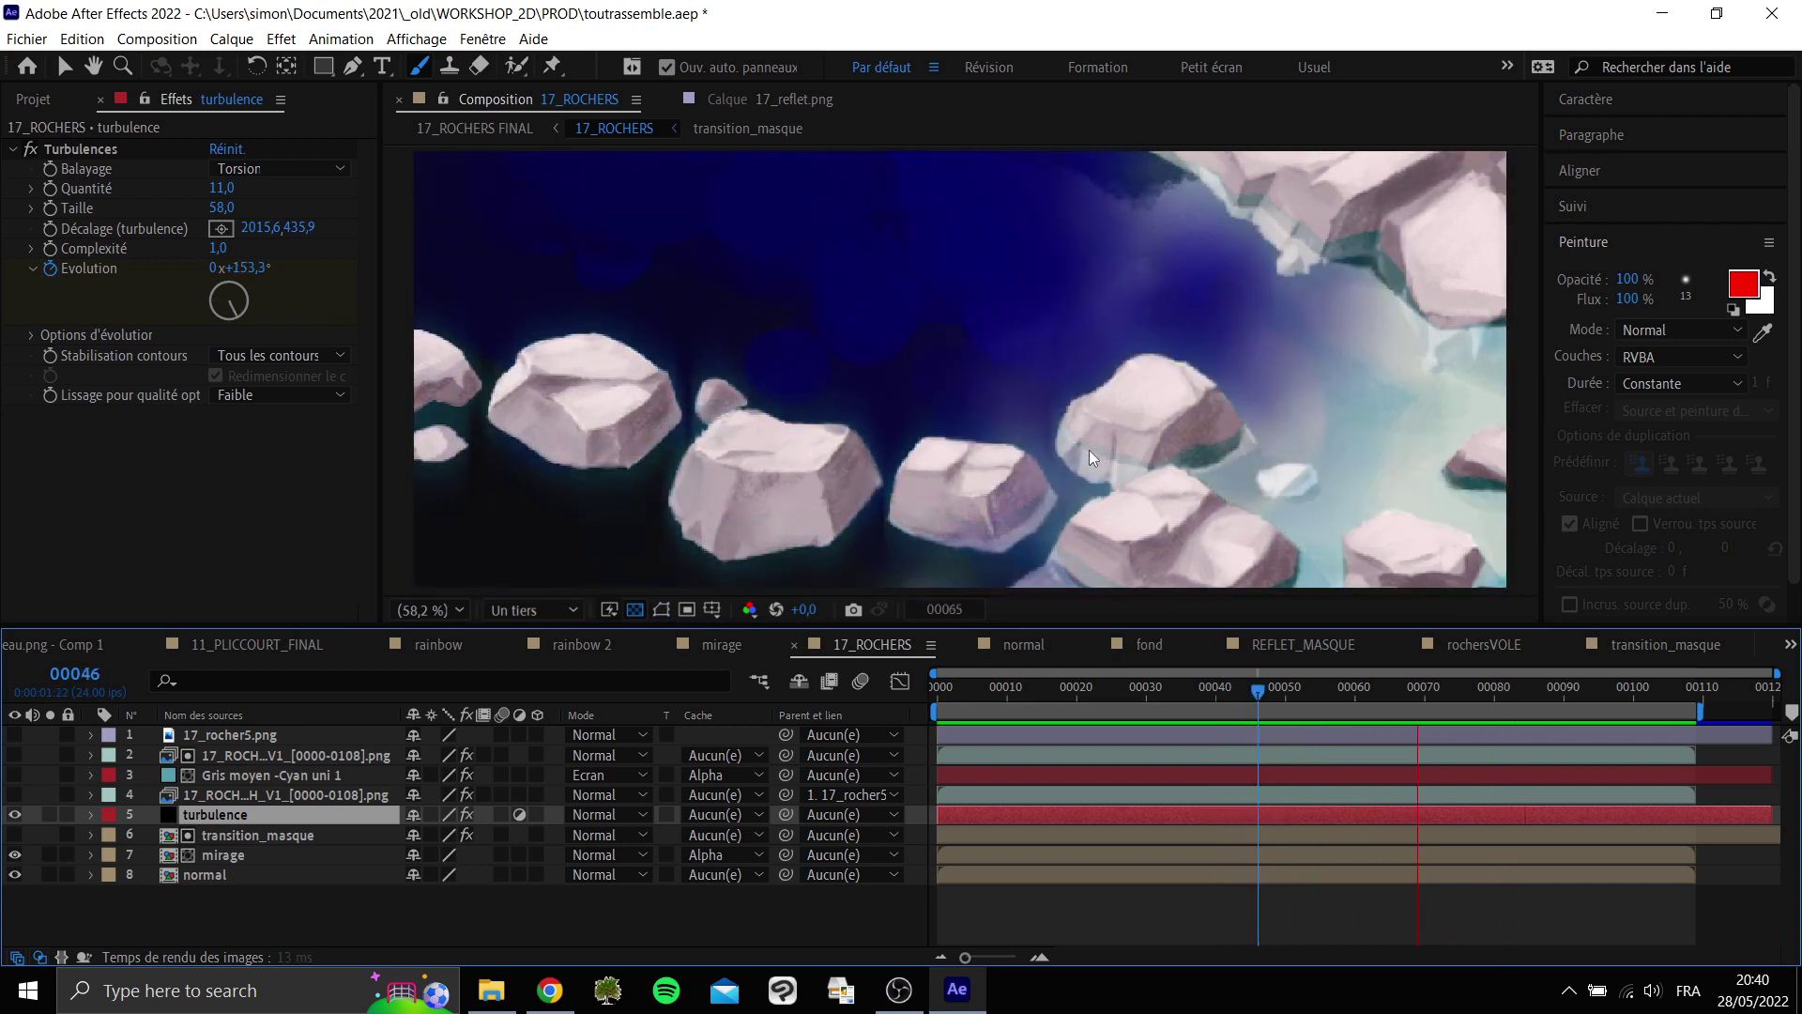
# Replay the mirage transition from frame 19 and again from frame 27.
pyautogui.click(1070, 690)
pyautogui.press('space')
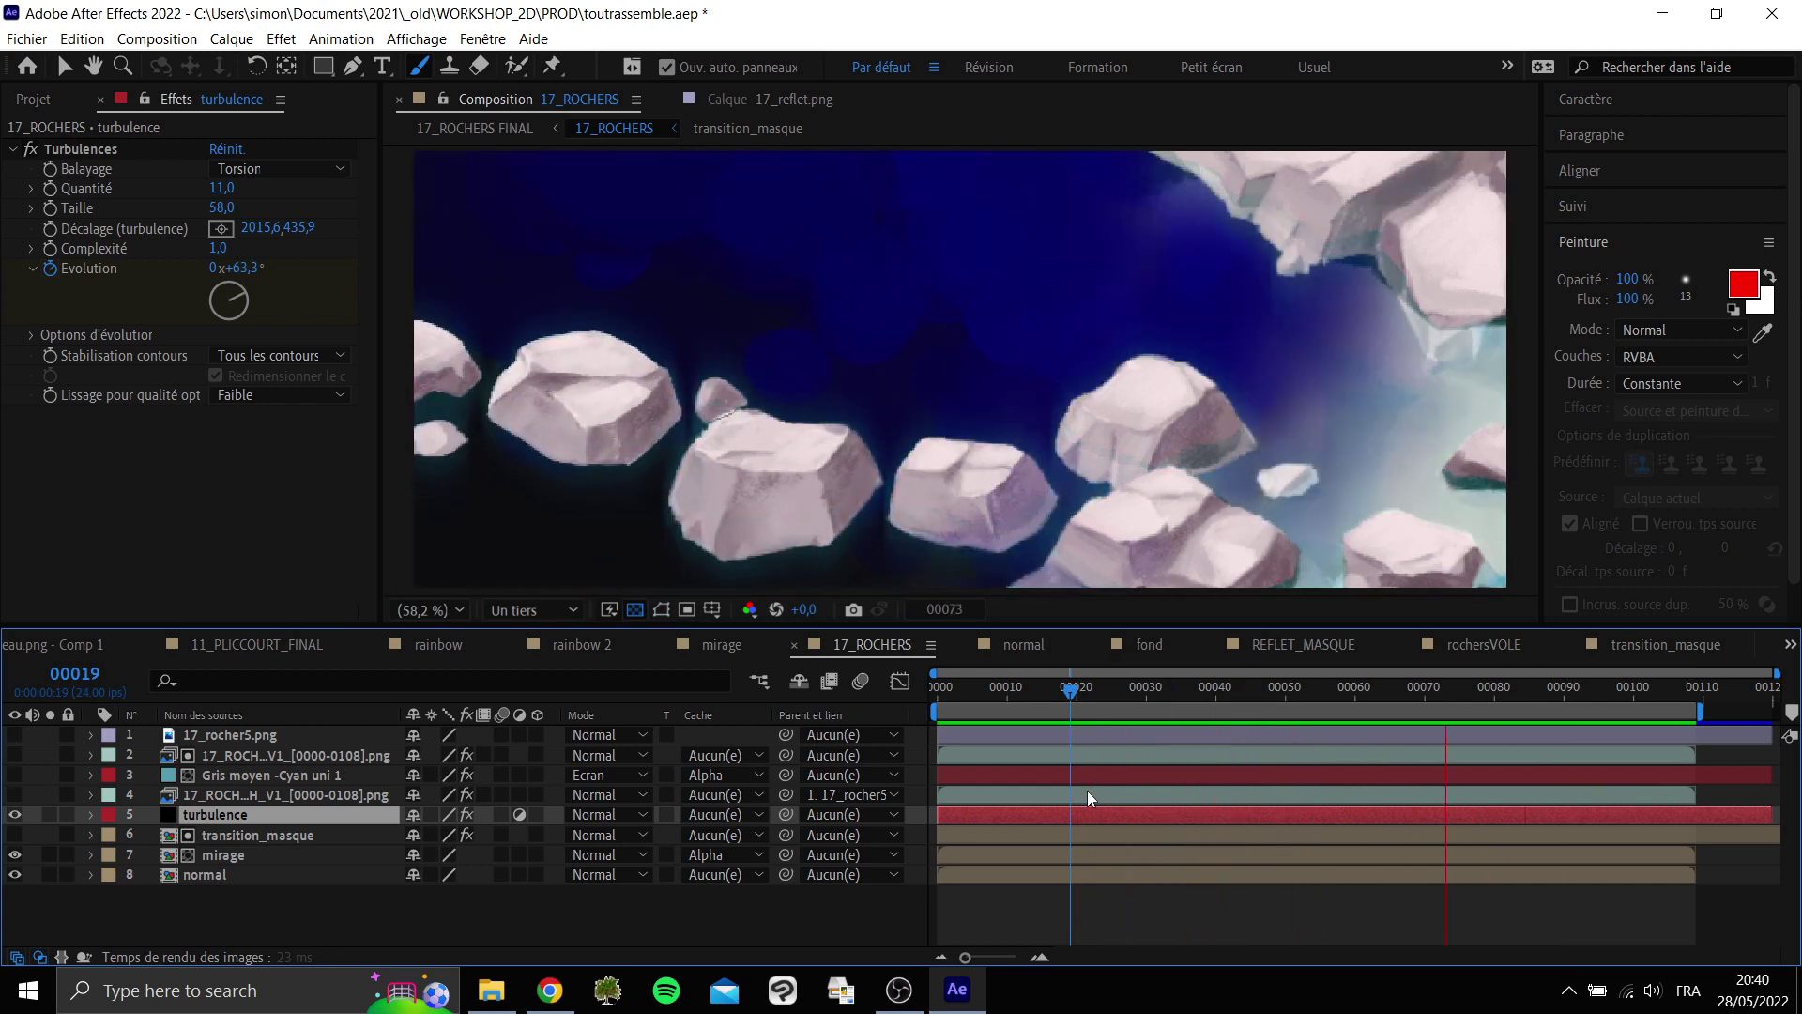
pyautogui.click(1138, 696)
pyautogui.moveTo(1138, 696)
pyautogui.mouseDown()
pyautogui.moveTo(1272, 693)
pyautogui.moveTo(1125, 695)
pyautogui.mouseUp()
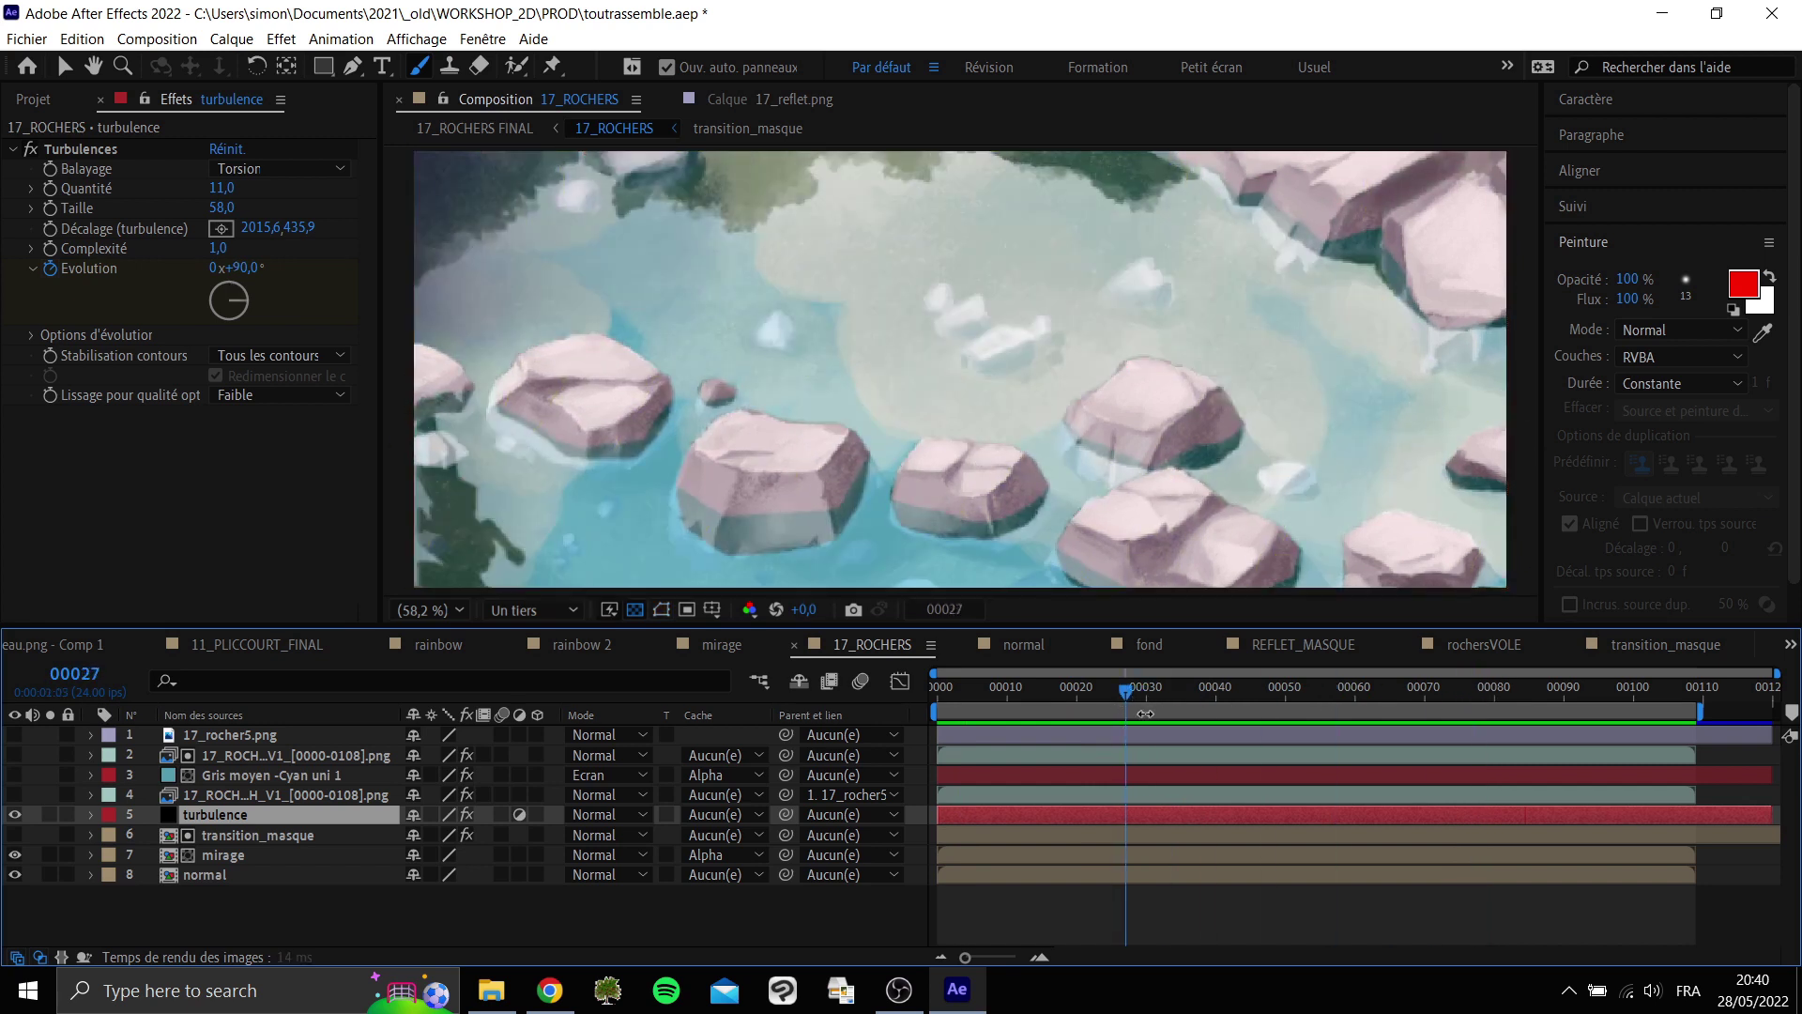
pyautogui.press('space')
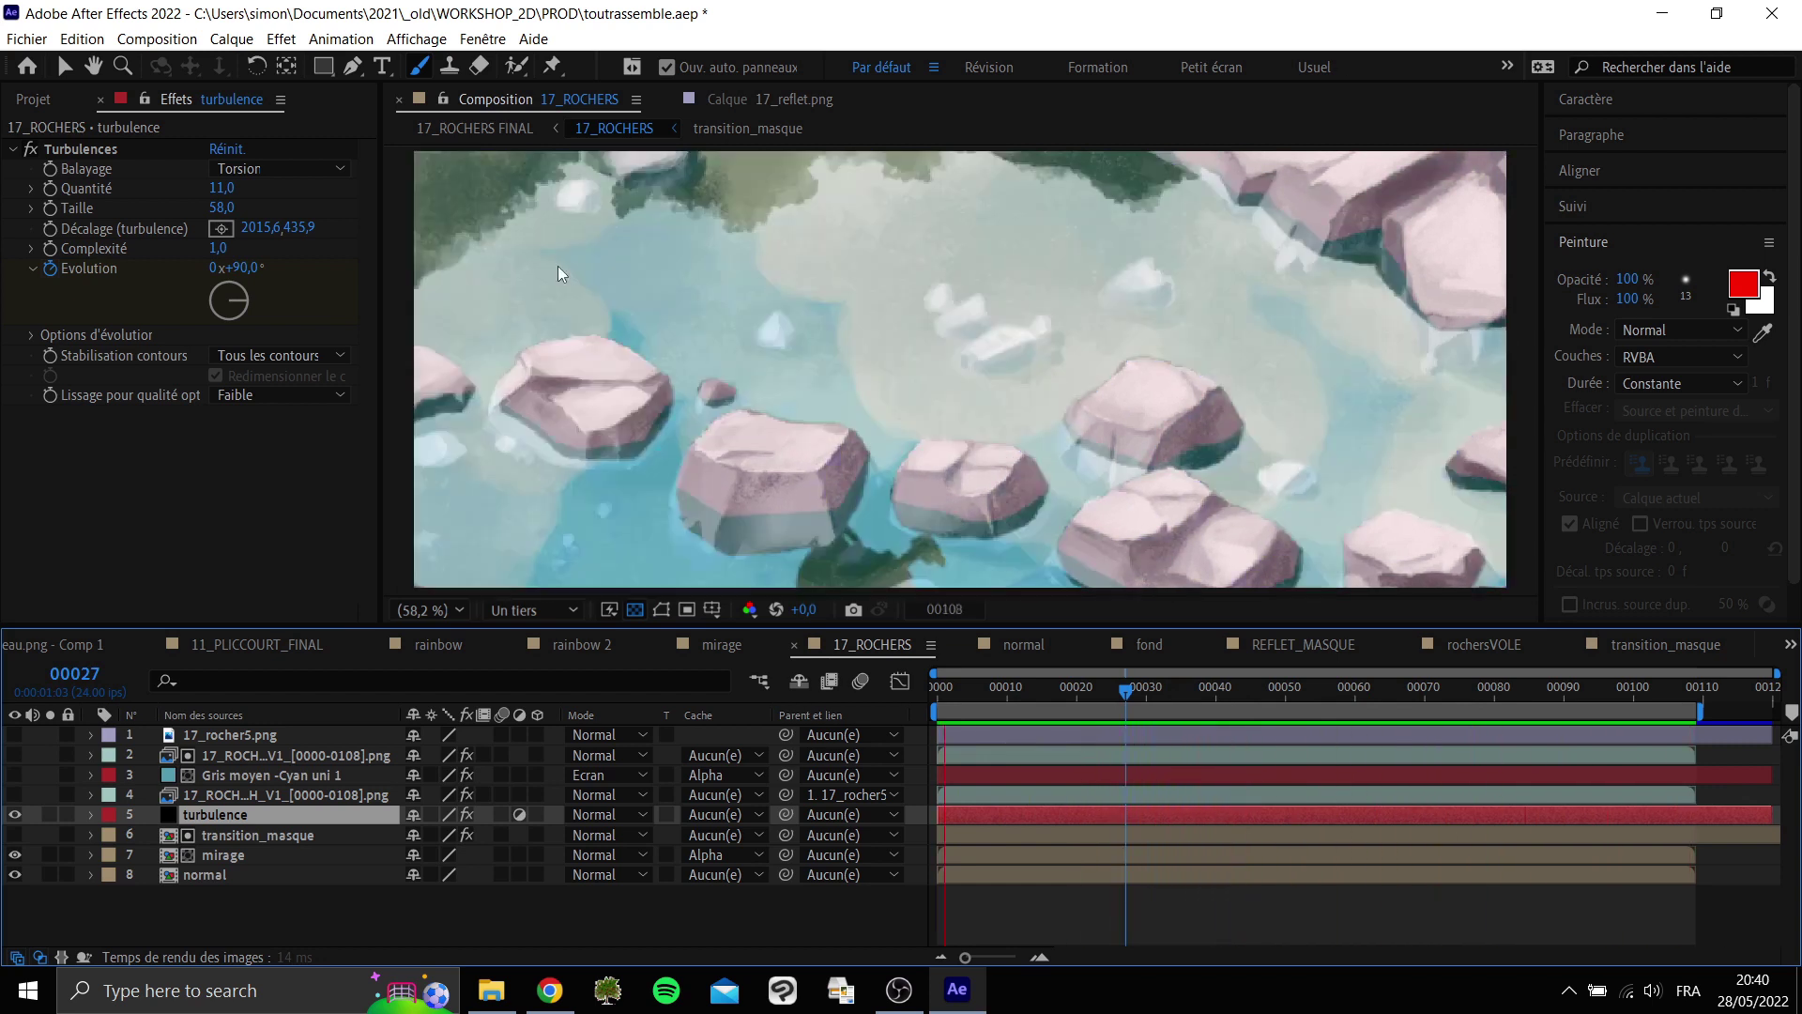
# Show the 17_ROCHERS_ANIM_ROUGH_V1 character layer above turbulence and select it at frame 101.
pyautogui.click(14, 795)
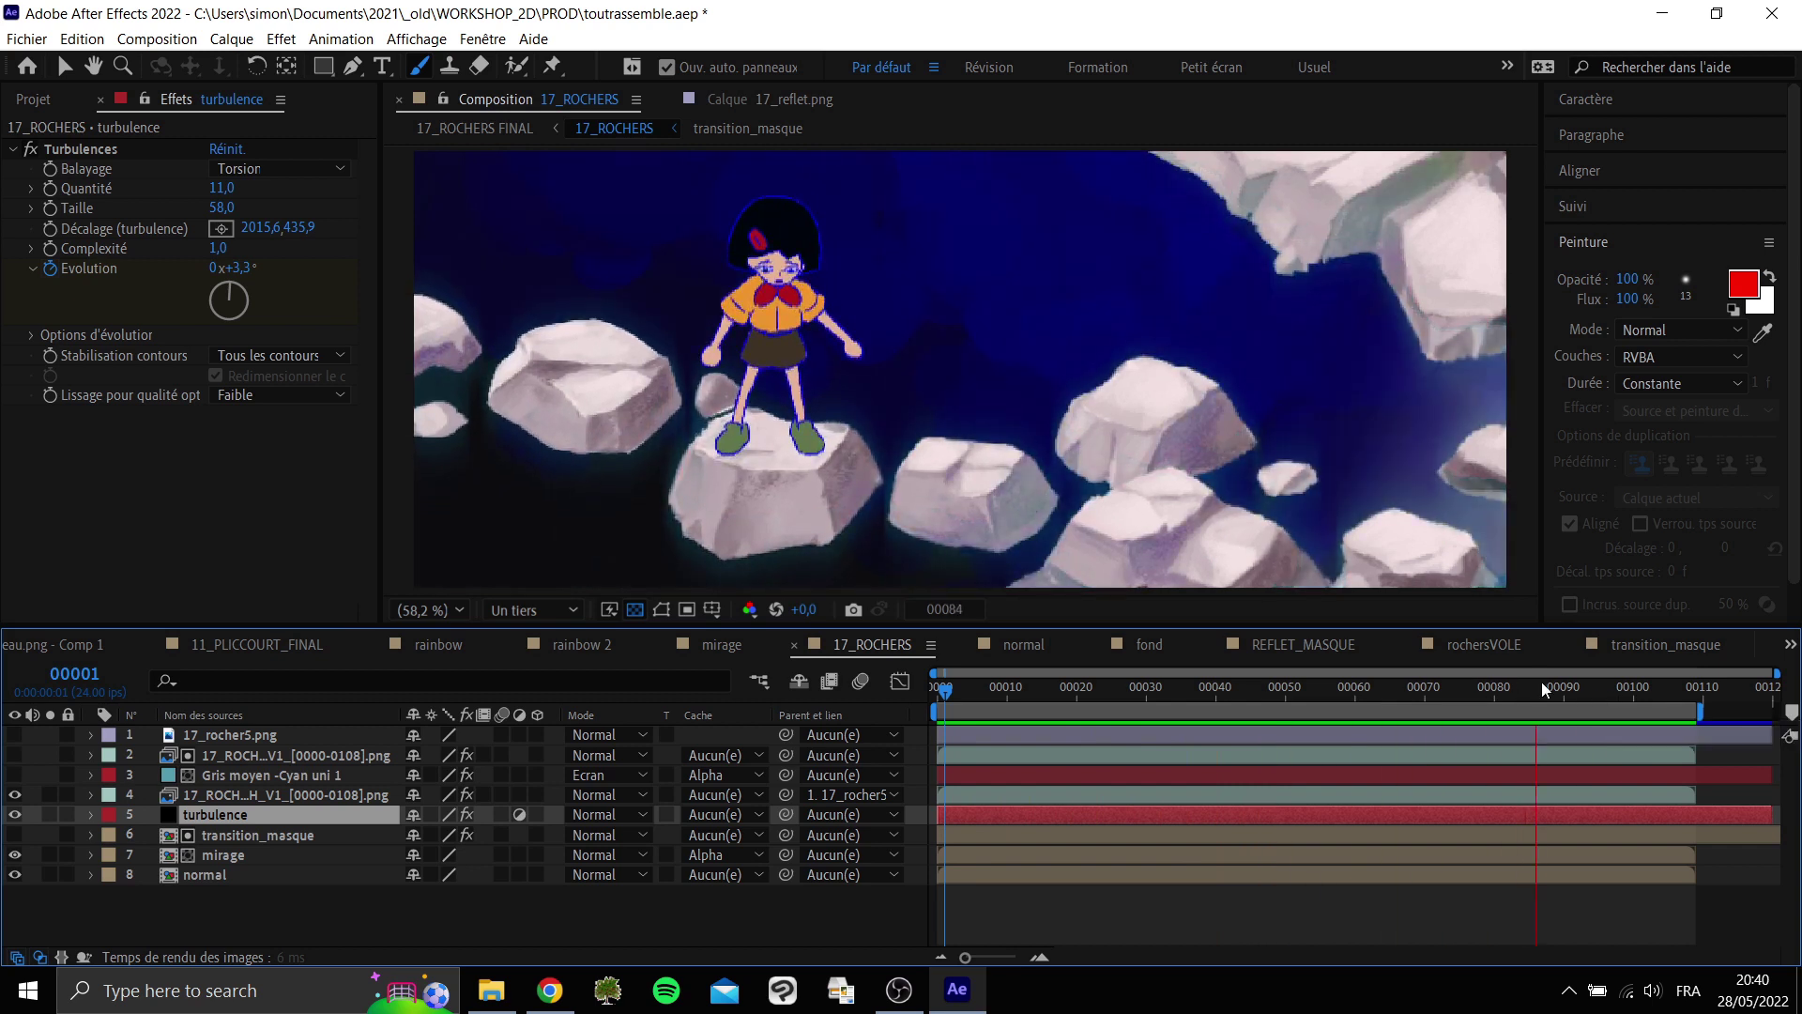
pyautogui.moveTo(1558, 693); pyautogui.dragTo(1607, 694)
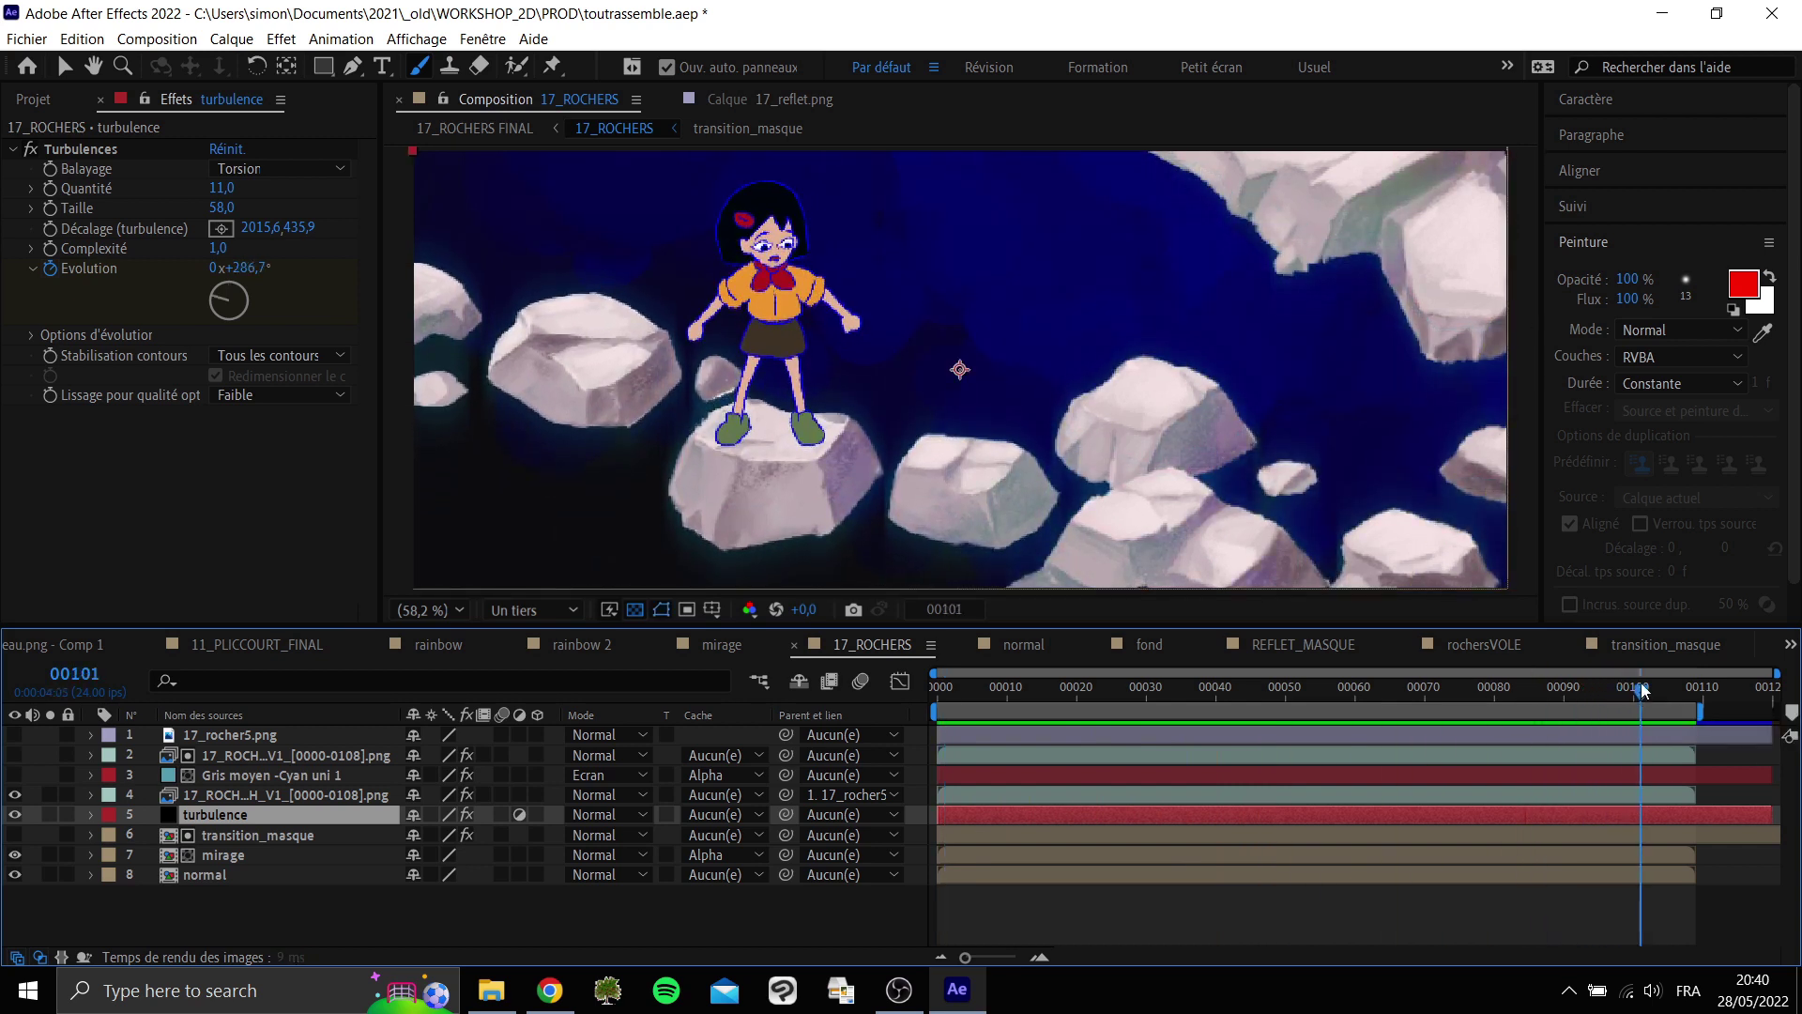
pyautogui.click(792, 332)
pyautogui.click(1611, 700)
# Step frame by frame through the end of the shot to examine the character on the rock, and return to frame 87.
pyautogui.press('pagedown')
pyautogui.press('pagedown')
pyautogui.press('pagedown')
pyautogui.press('pagedown')
pyautogui.press('pagedown')
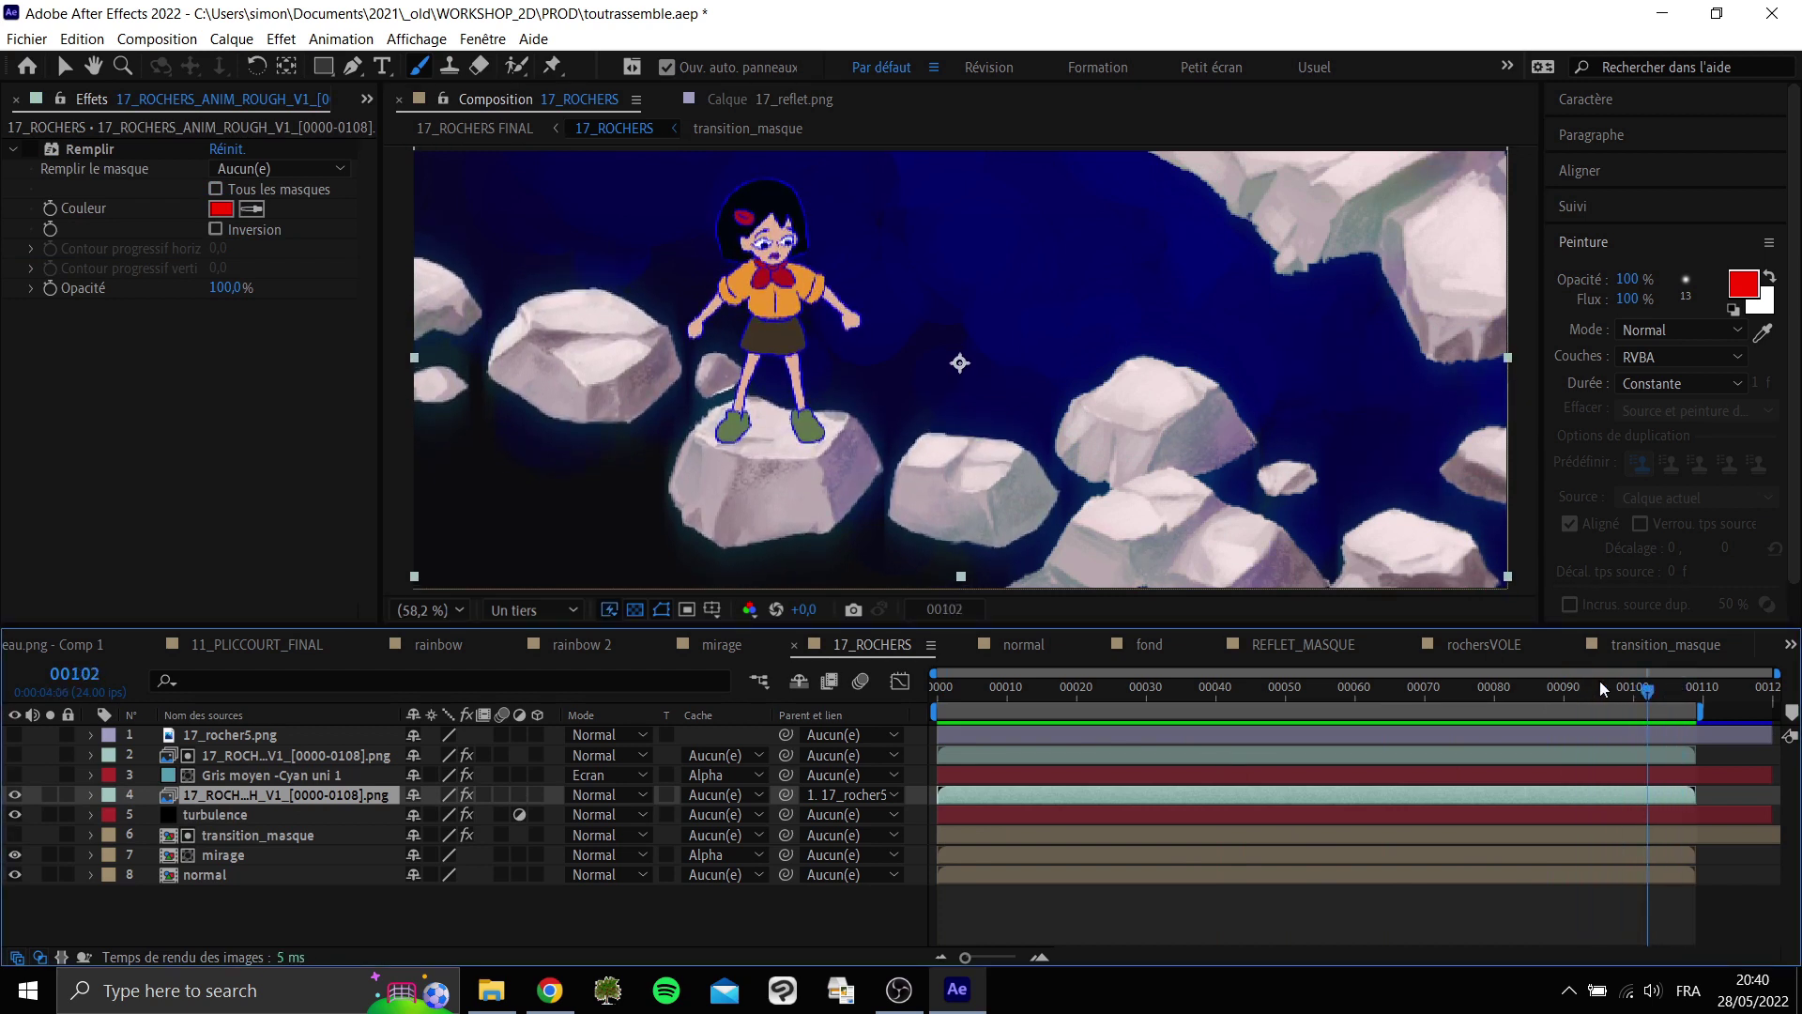
pyautogui.press('pagedown')
pyautogui.press('pagedown')
pyautogui.press('pagedown')
pyautogui.press('pagedown')
pyautogui.press('pagedown')
pyautogui.press('pagedown')
pyautogui.press('pagedown')
pyautogui.press('pageup')
pyautogui.press('pageup')
pyautogui.press('pageup')
pyautogui.press('pageup')
pyautogui.press('pageup')
pyautogui.press('pageup')
pyautogui.press('pageup')
pyautogui.press('pageup')
pyautogui.moveTo(1620, 689); pyautogui.dragTo(1544, 689)
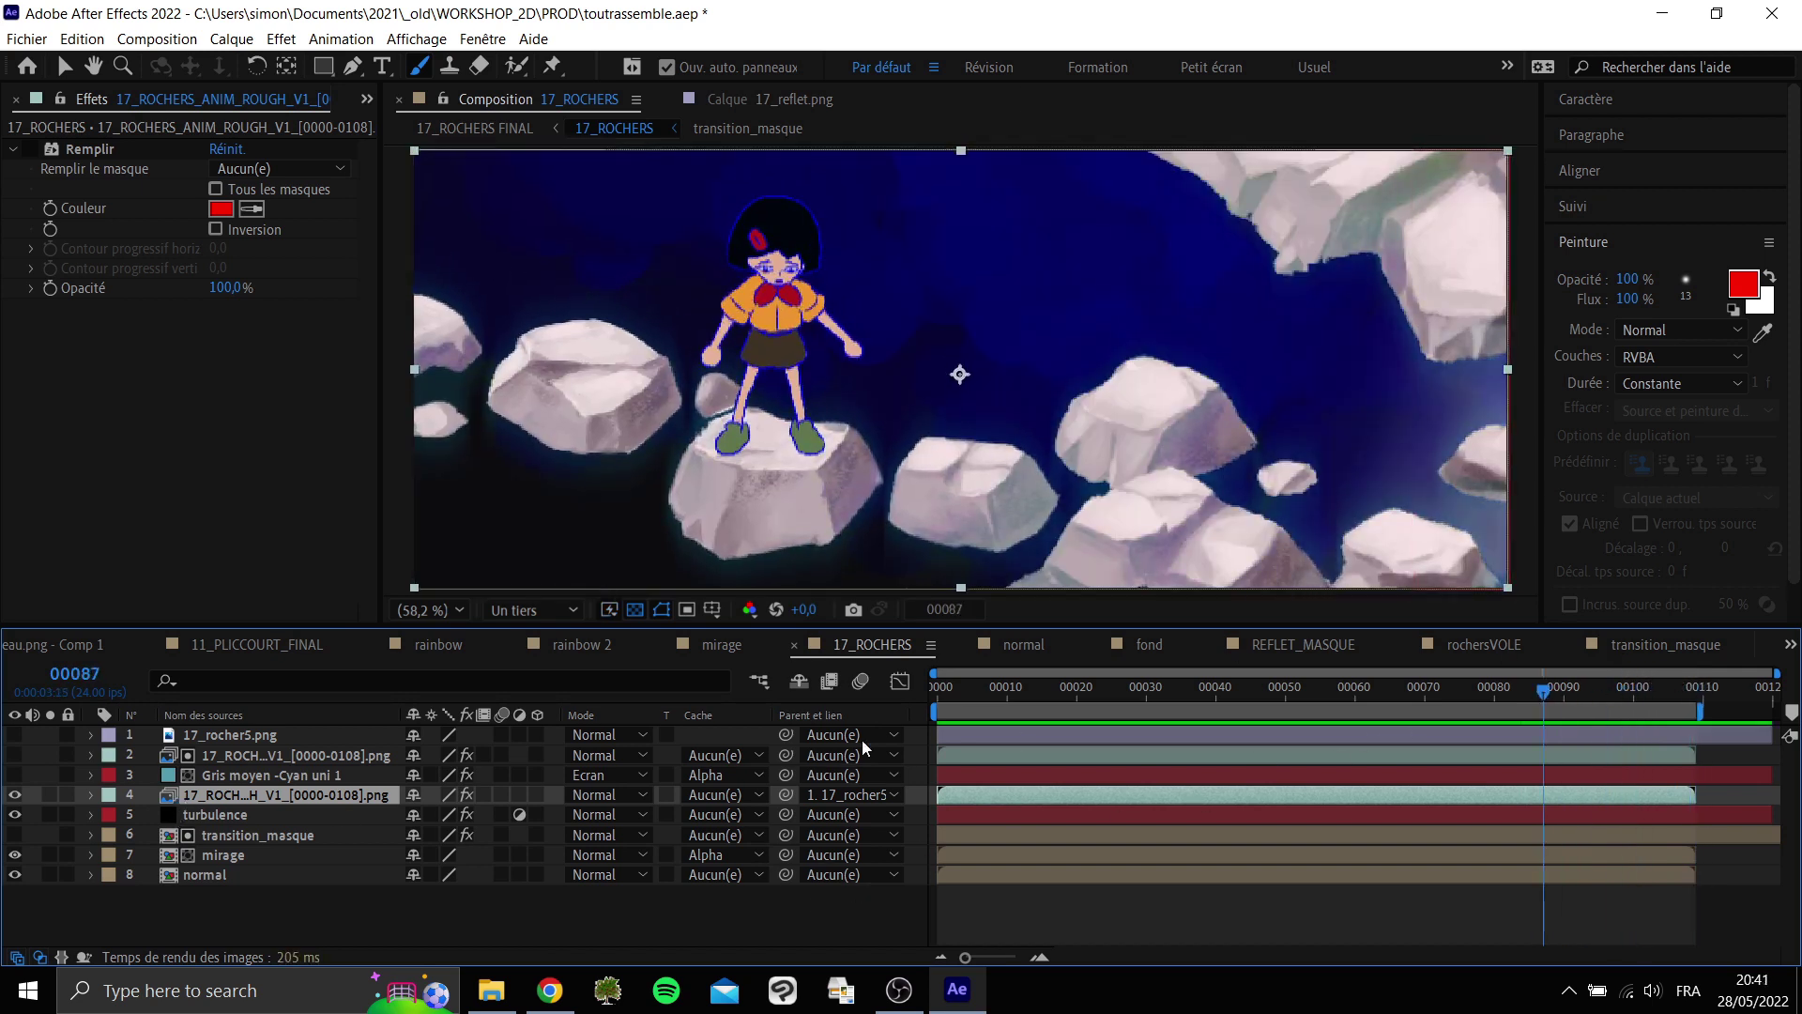
# Examine the character layer's parenting to 17_rocher5.png at frame 107 and select that parent layer.
pyautogui.click(234, 808)
pyautogui.click(245, 791)
pyautogui.moveTo(1568, 693); pyautogui.dragTo(1677, 696)
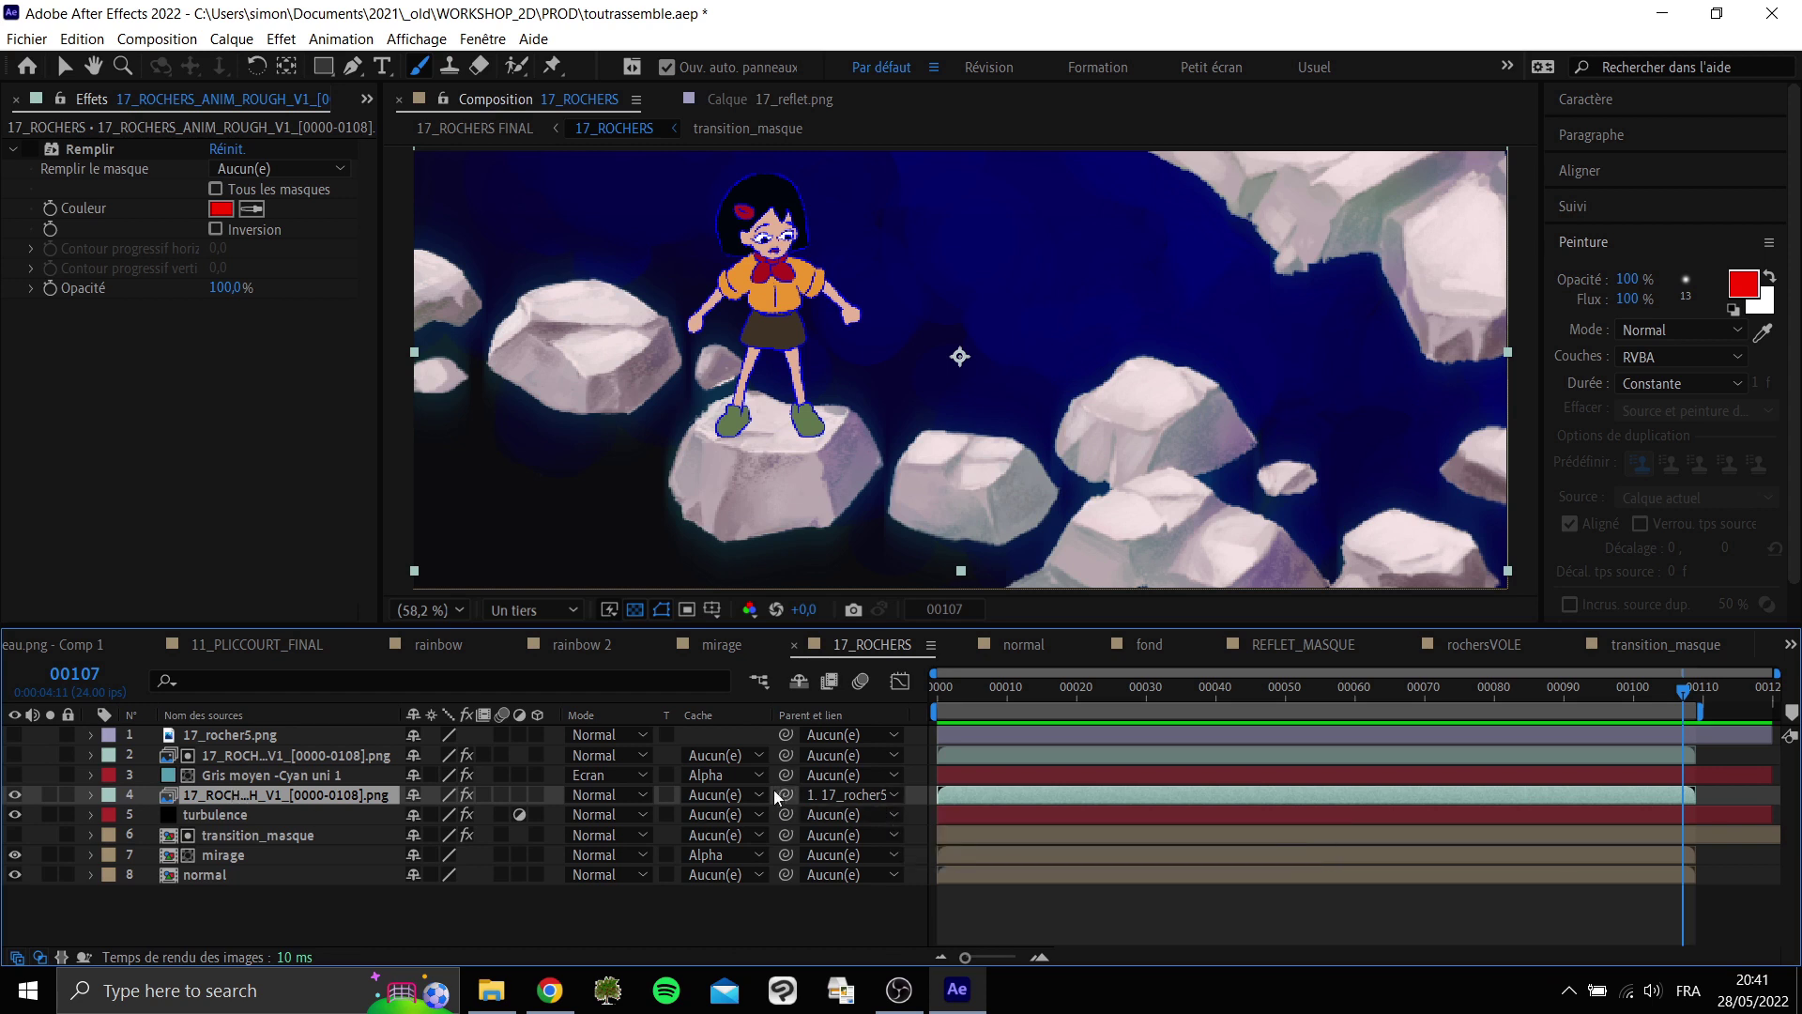
pyautogui.click(809, 813)
pyautogui.moveTo(454, 880); pyautogui.dragTo(183, 741)
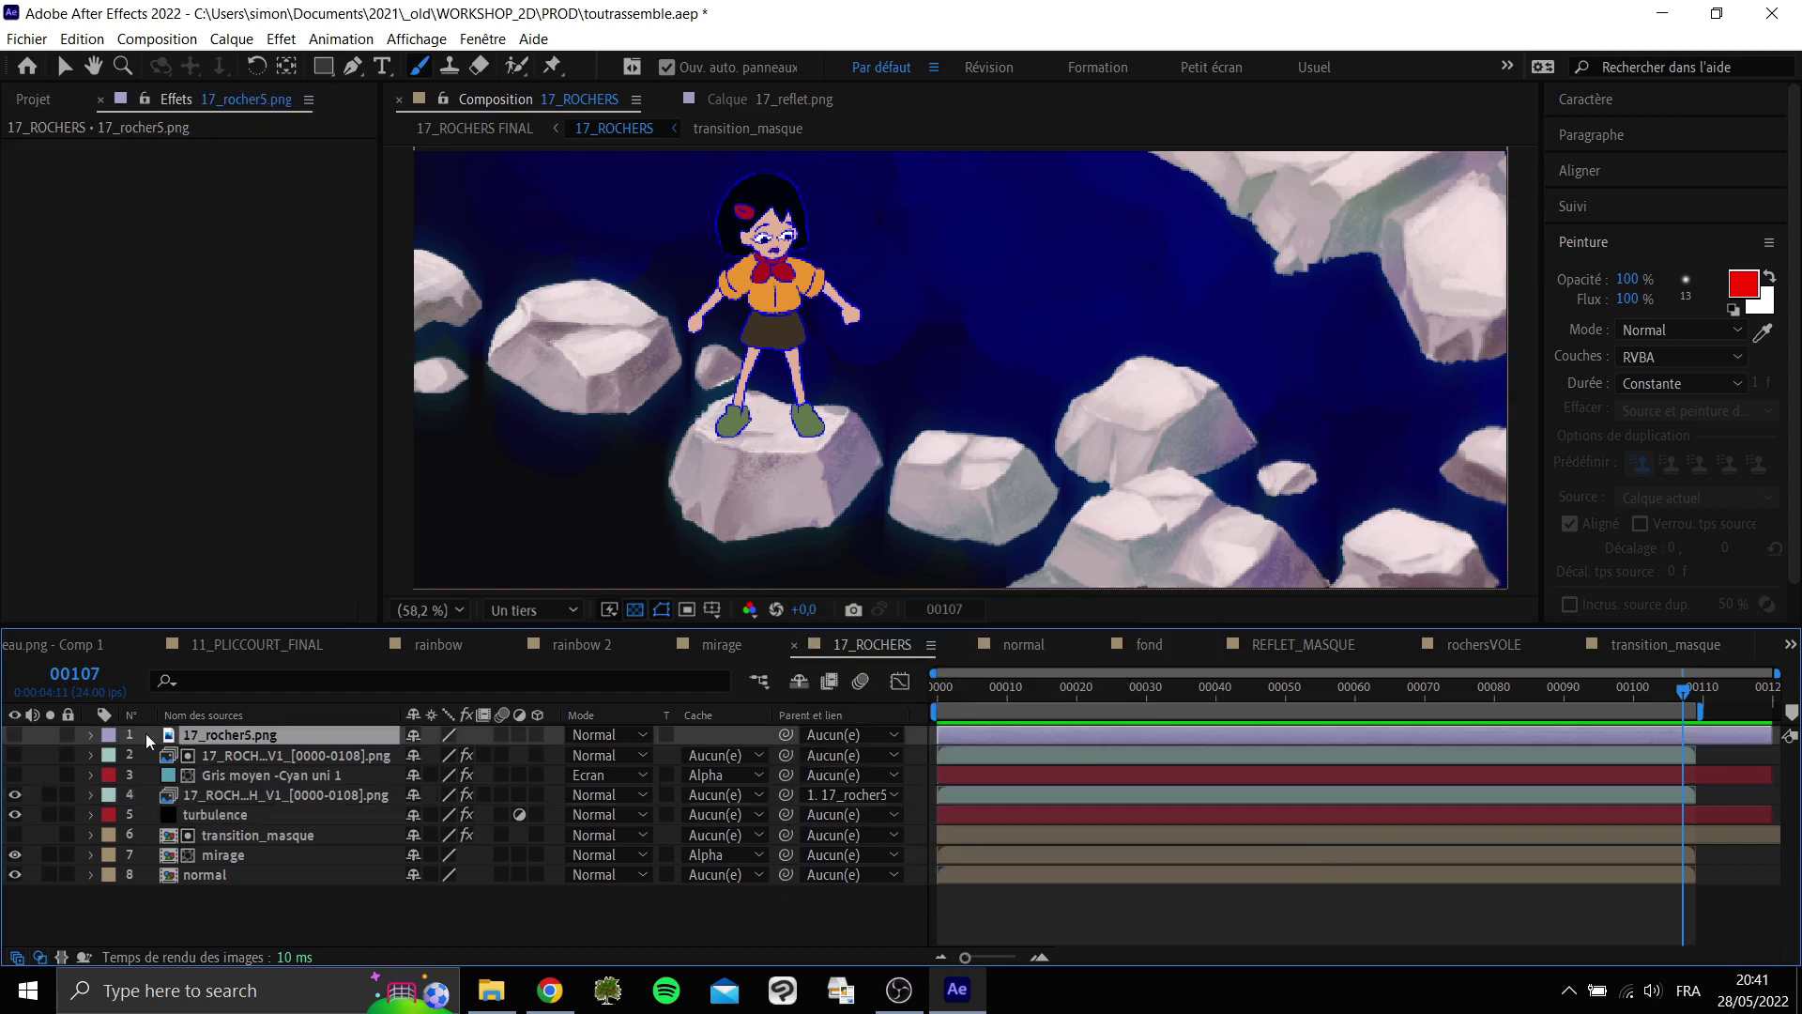
# Show and solo 17_rocher5.png, play the rock's movement from frame 81 and unsolo it.
pyautogui.click(14, 736)
pyautogui.moveTo(1668, 706); pyautogui.dragTo(1570, 729)
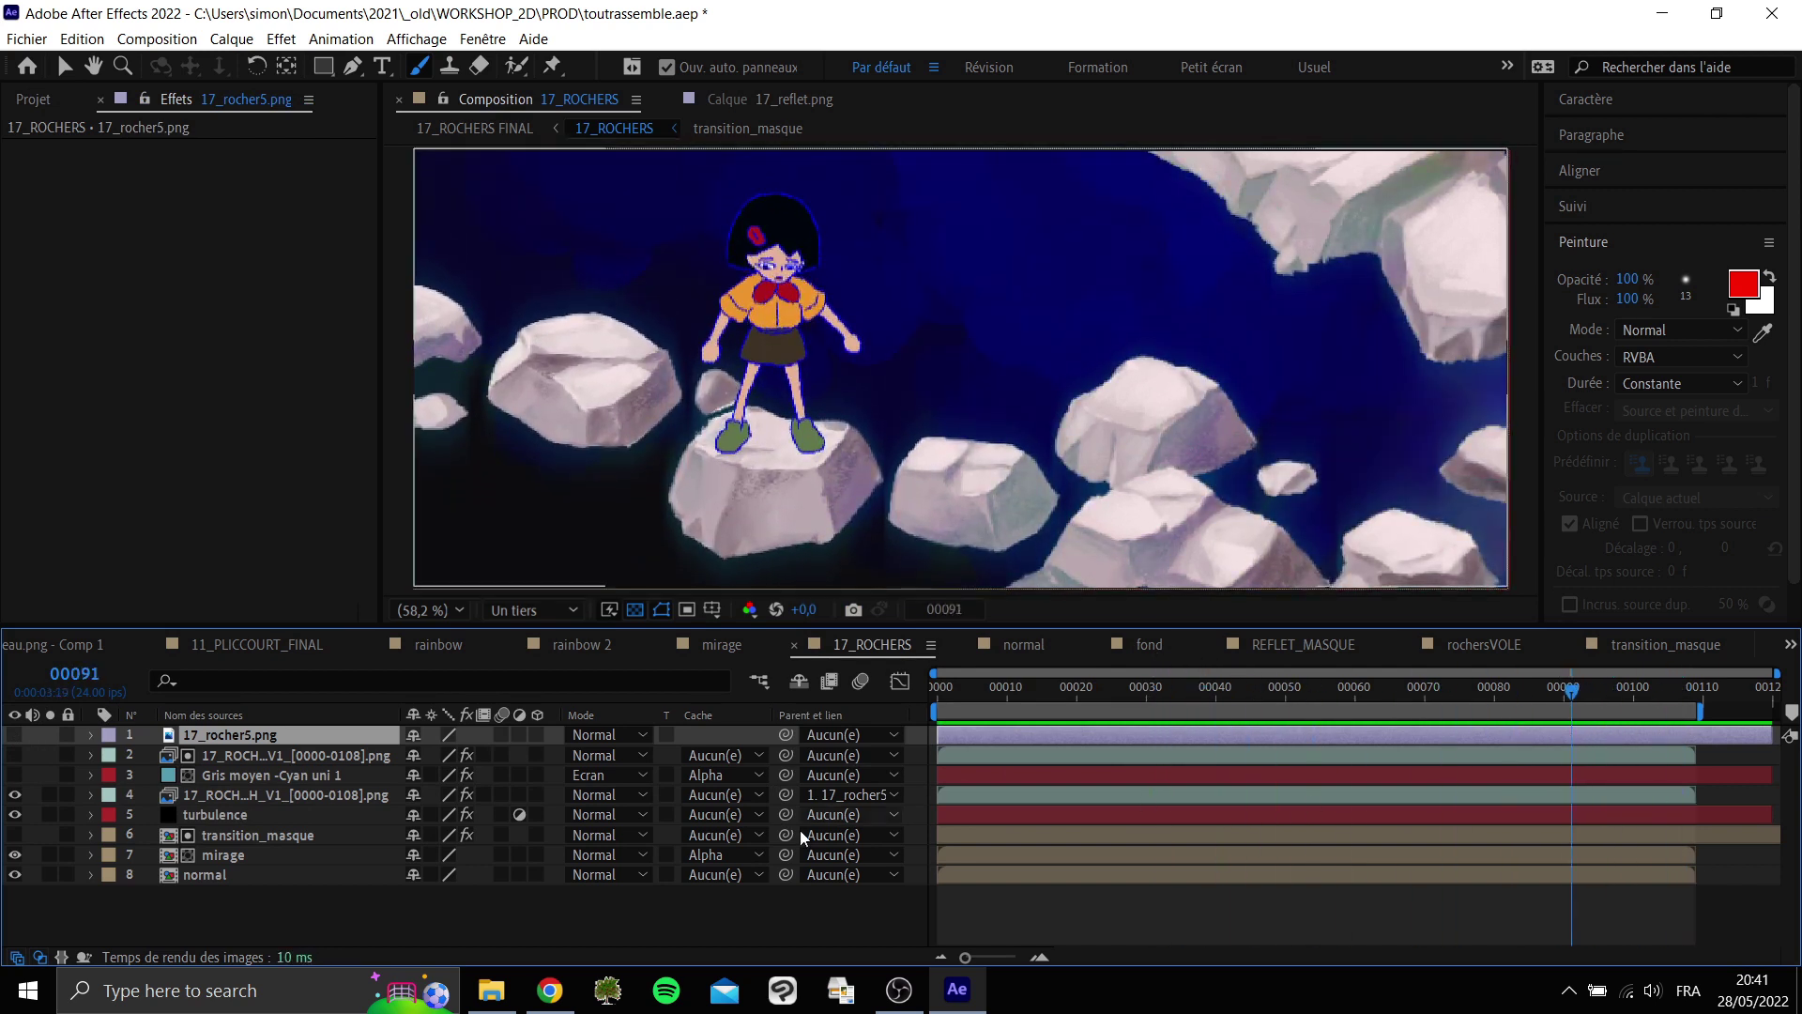
pyautogui.click(47, 742)
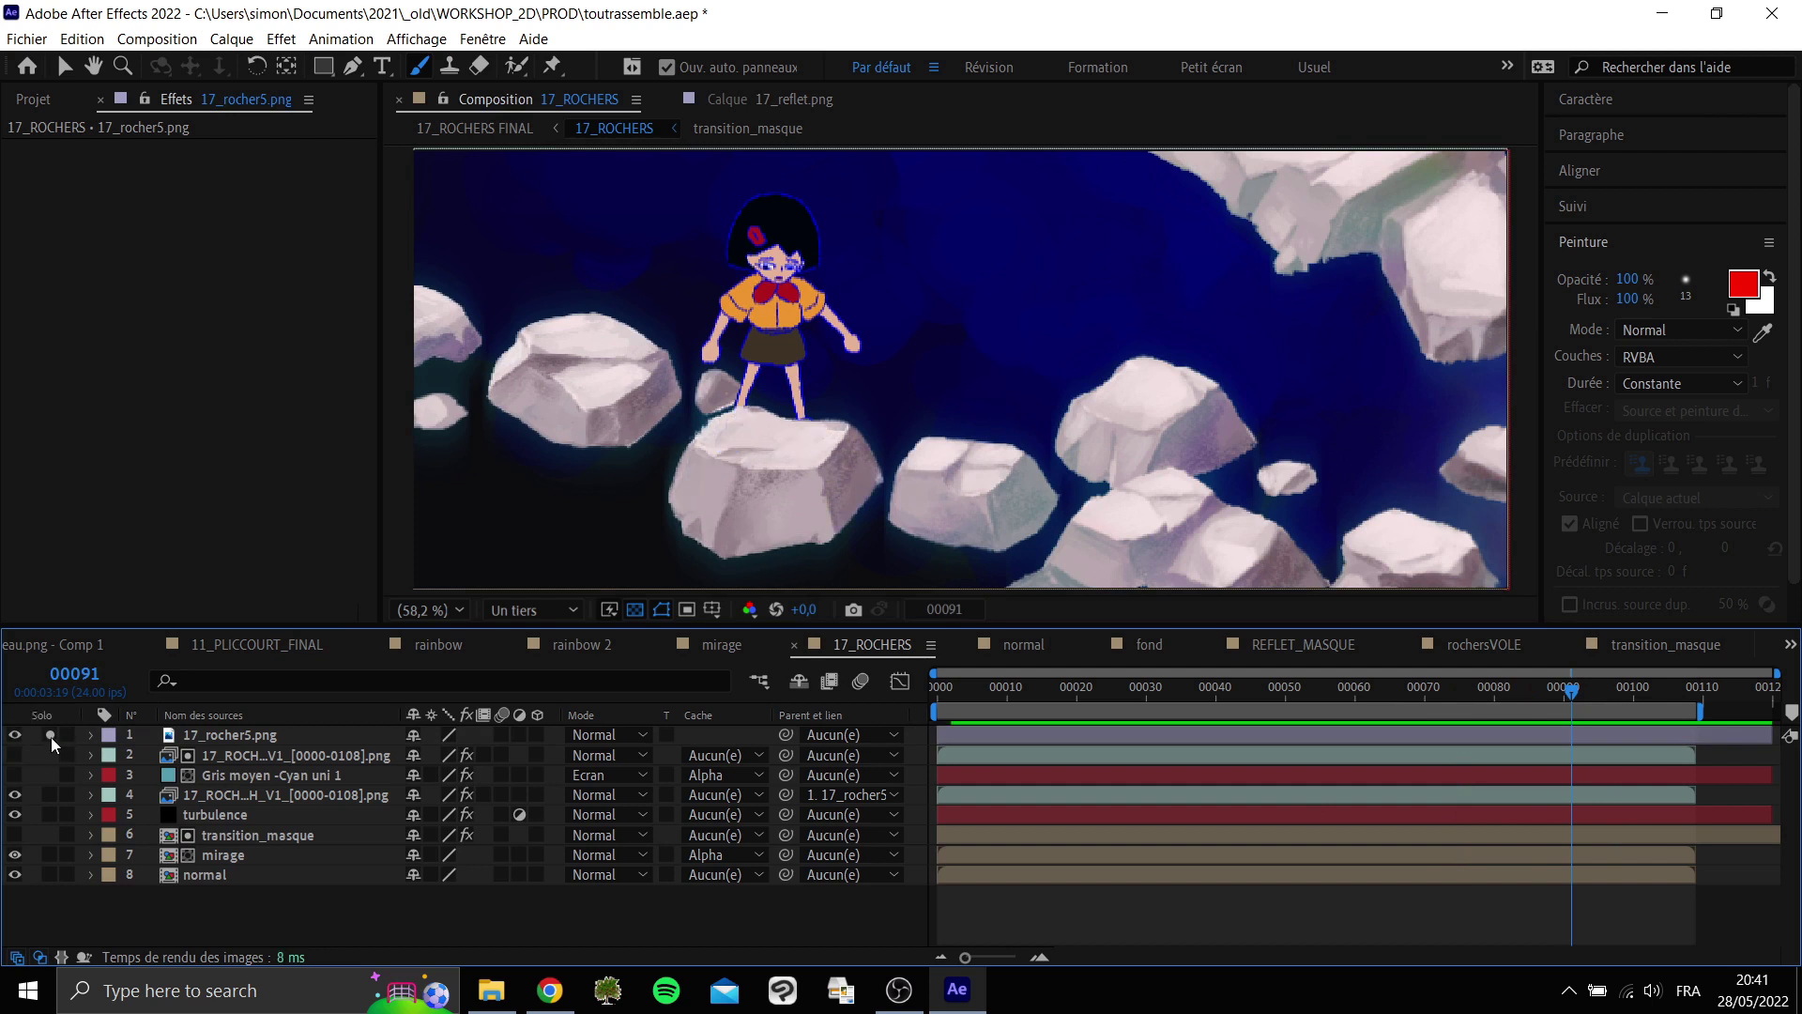
pyautogui.click(50, 736)
pyautogui.click(1506, 699)
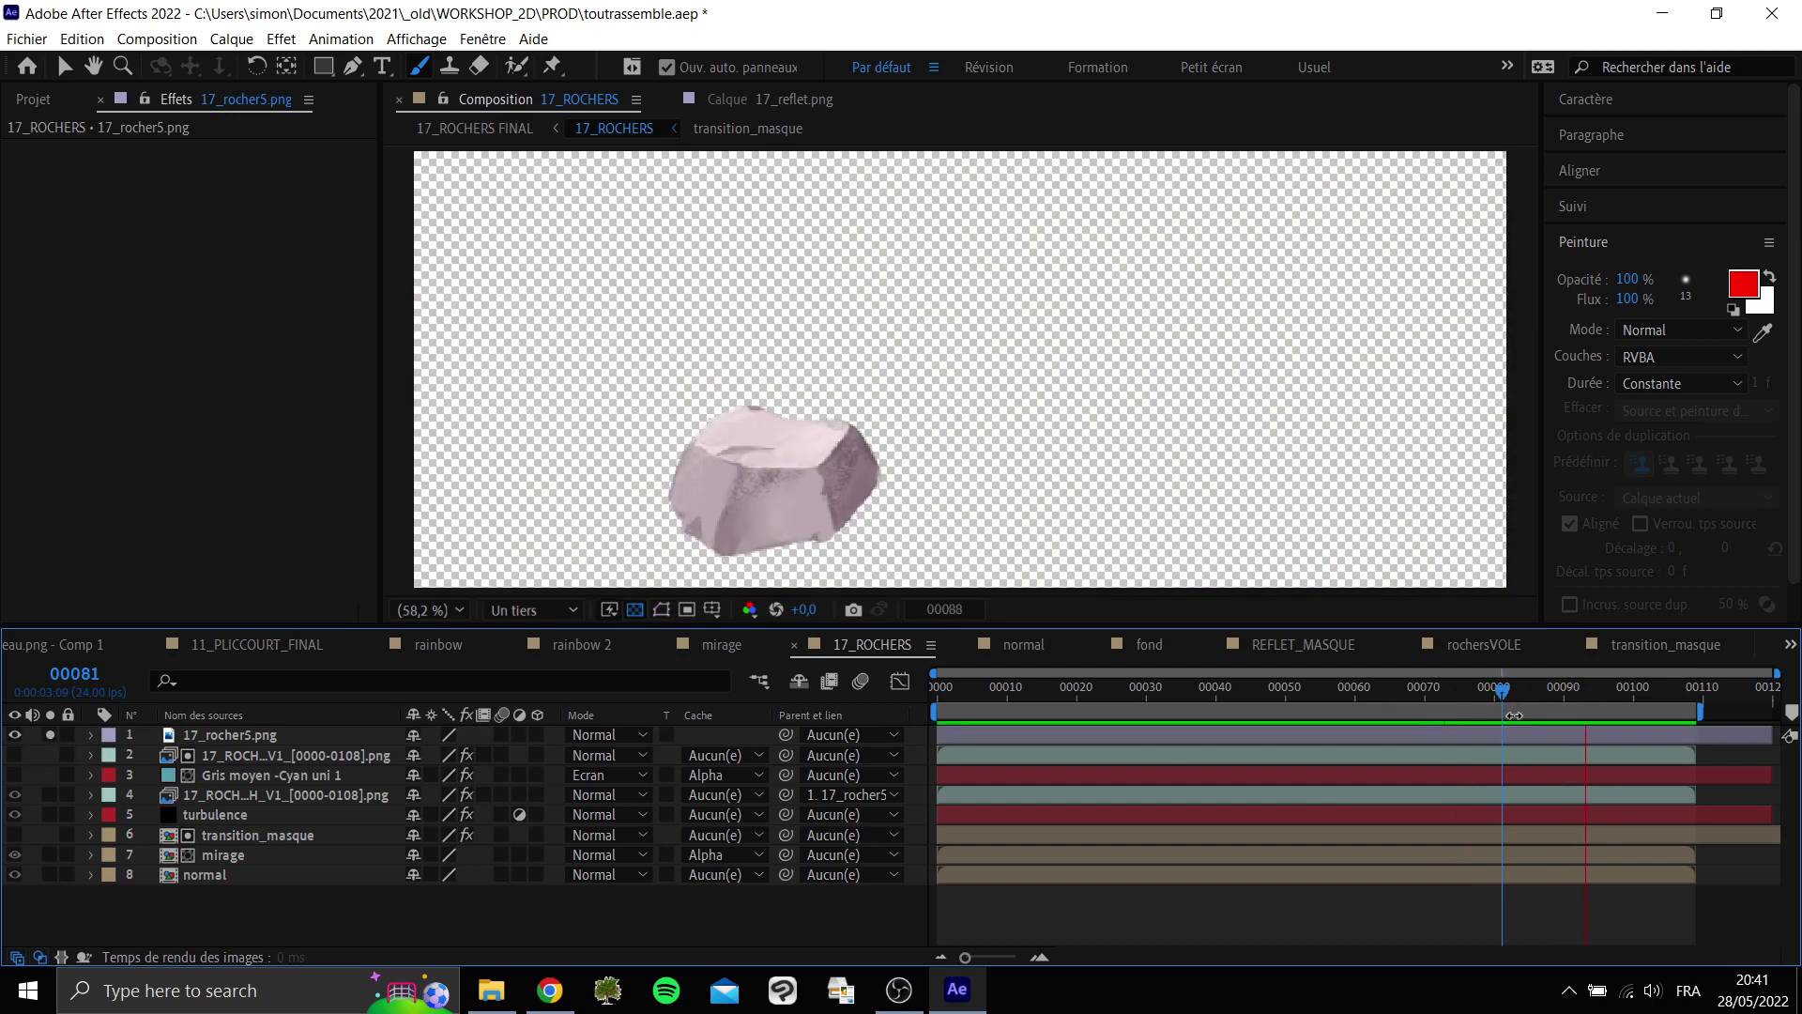
pyautogui.click(54, 734)
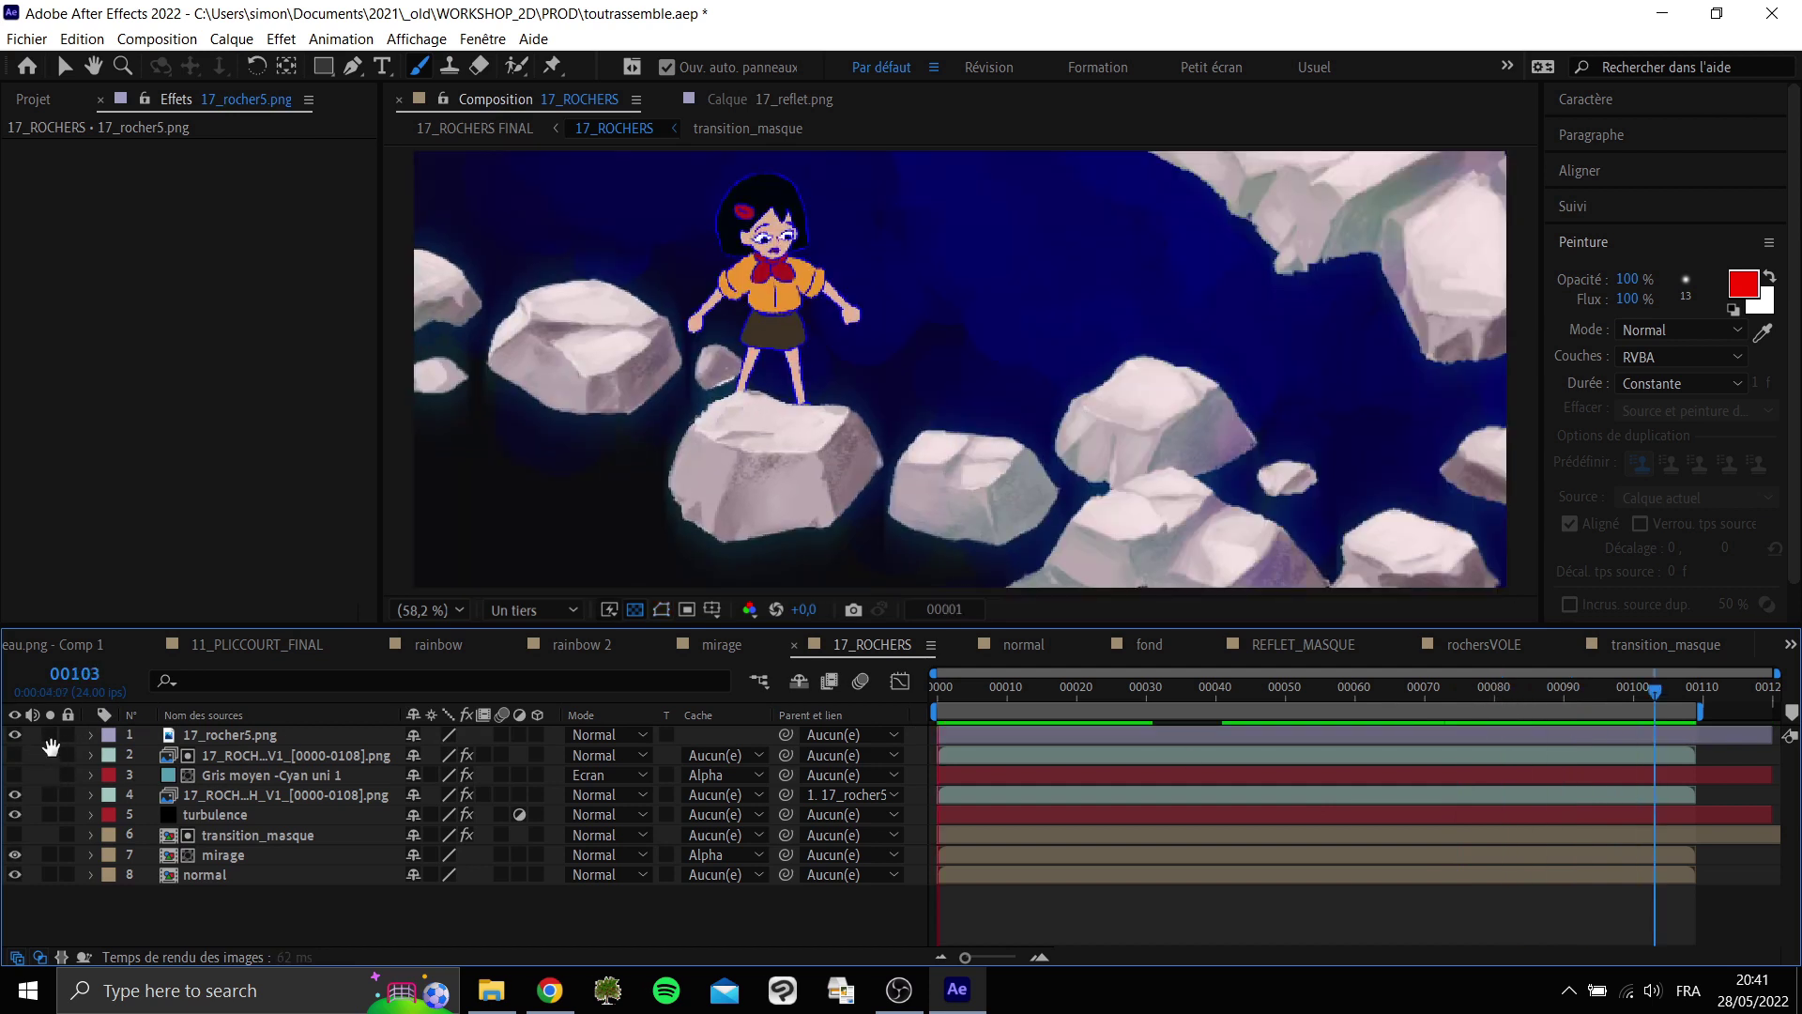
# Hide 17_rocher5.png, play the character with the moving rock from frame 75 and return to frame 0.
pyautogui.click(1614, 694)
pyautogui.press('space')
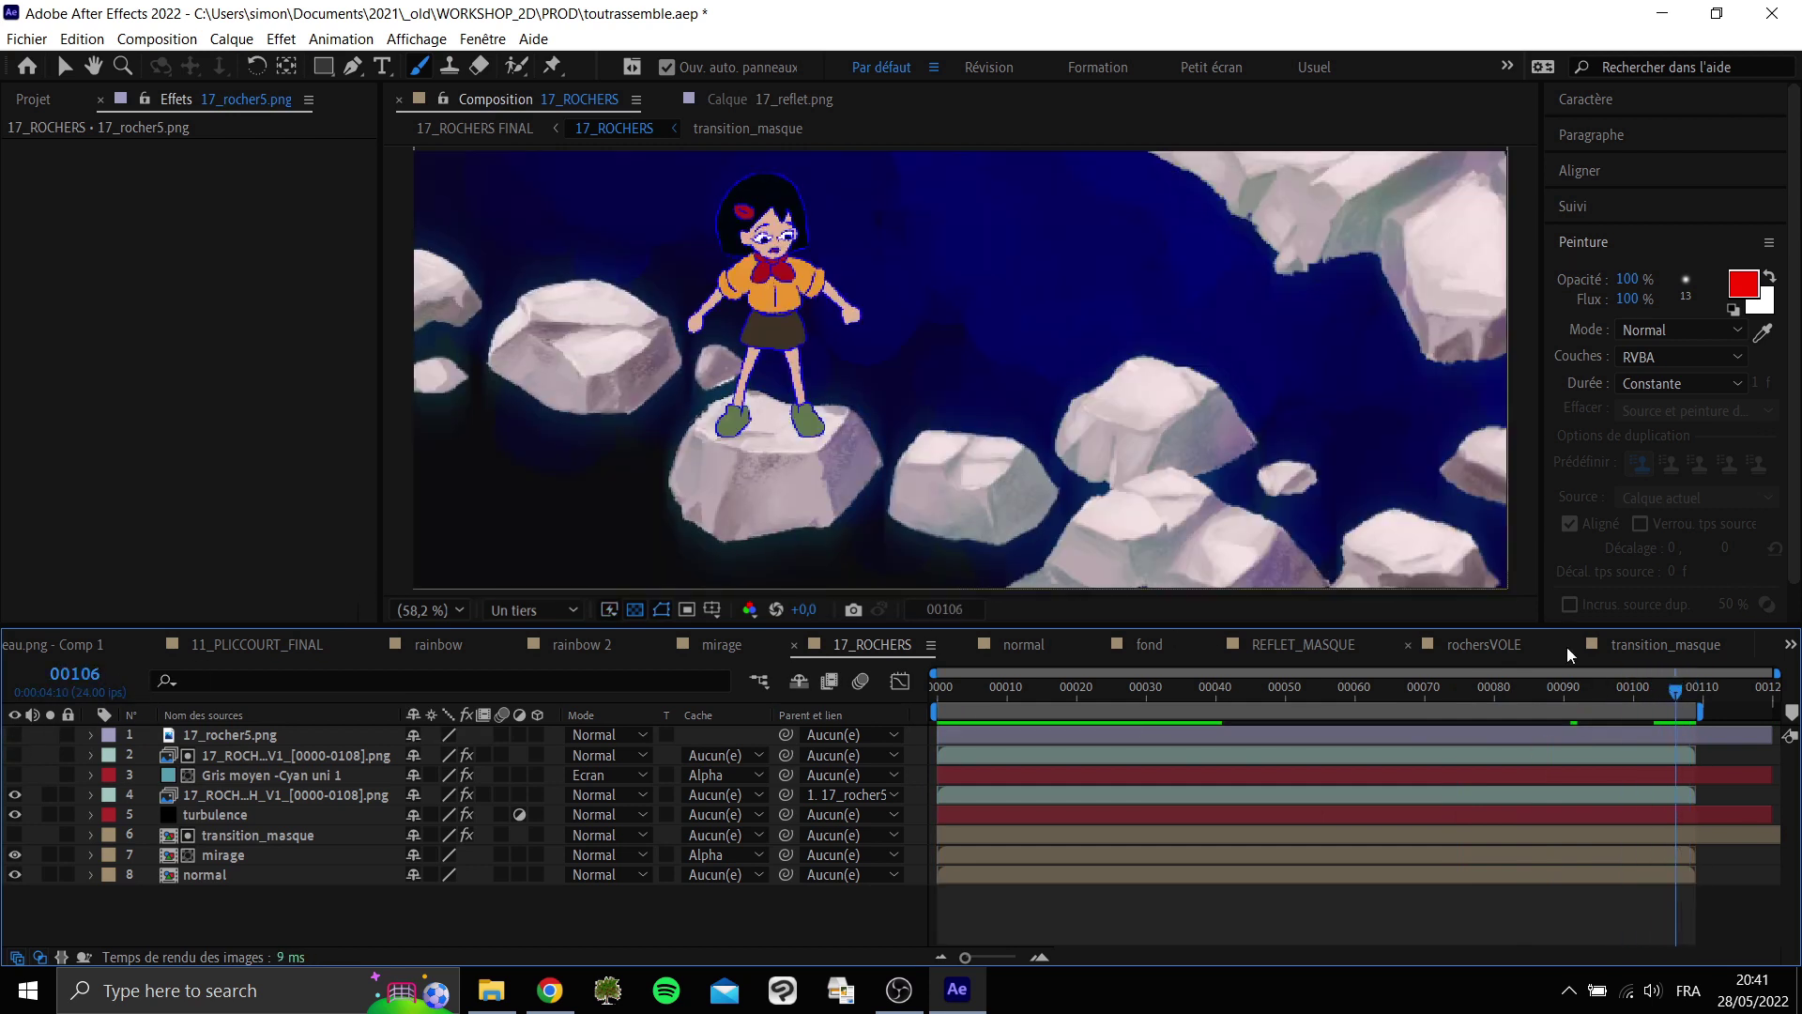
pyautogui.click(1461, 691)
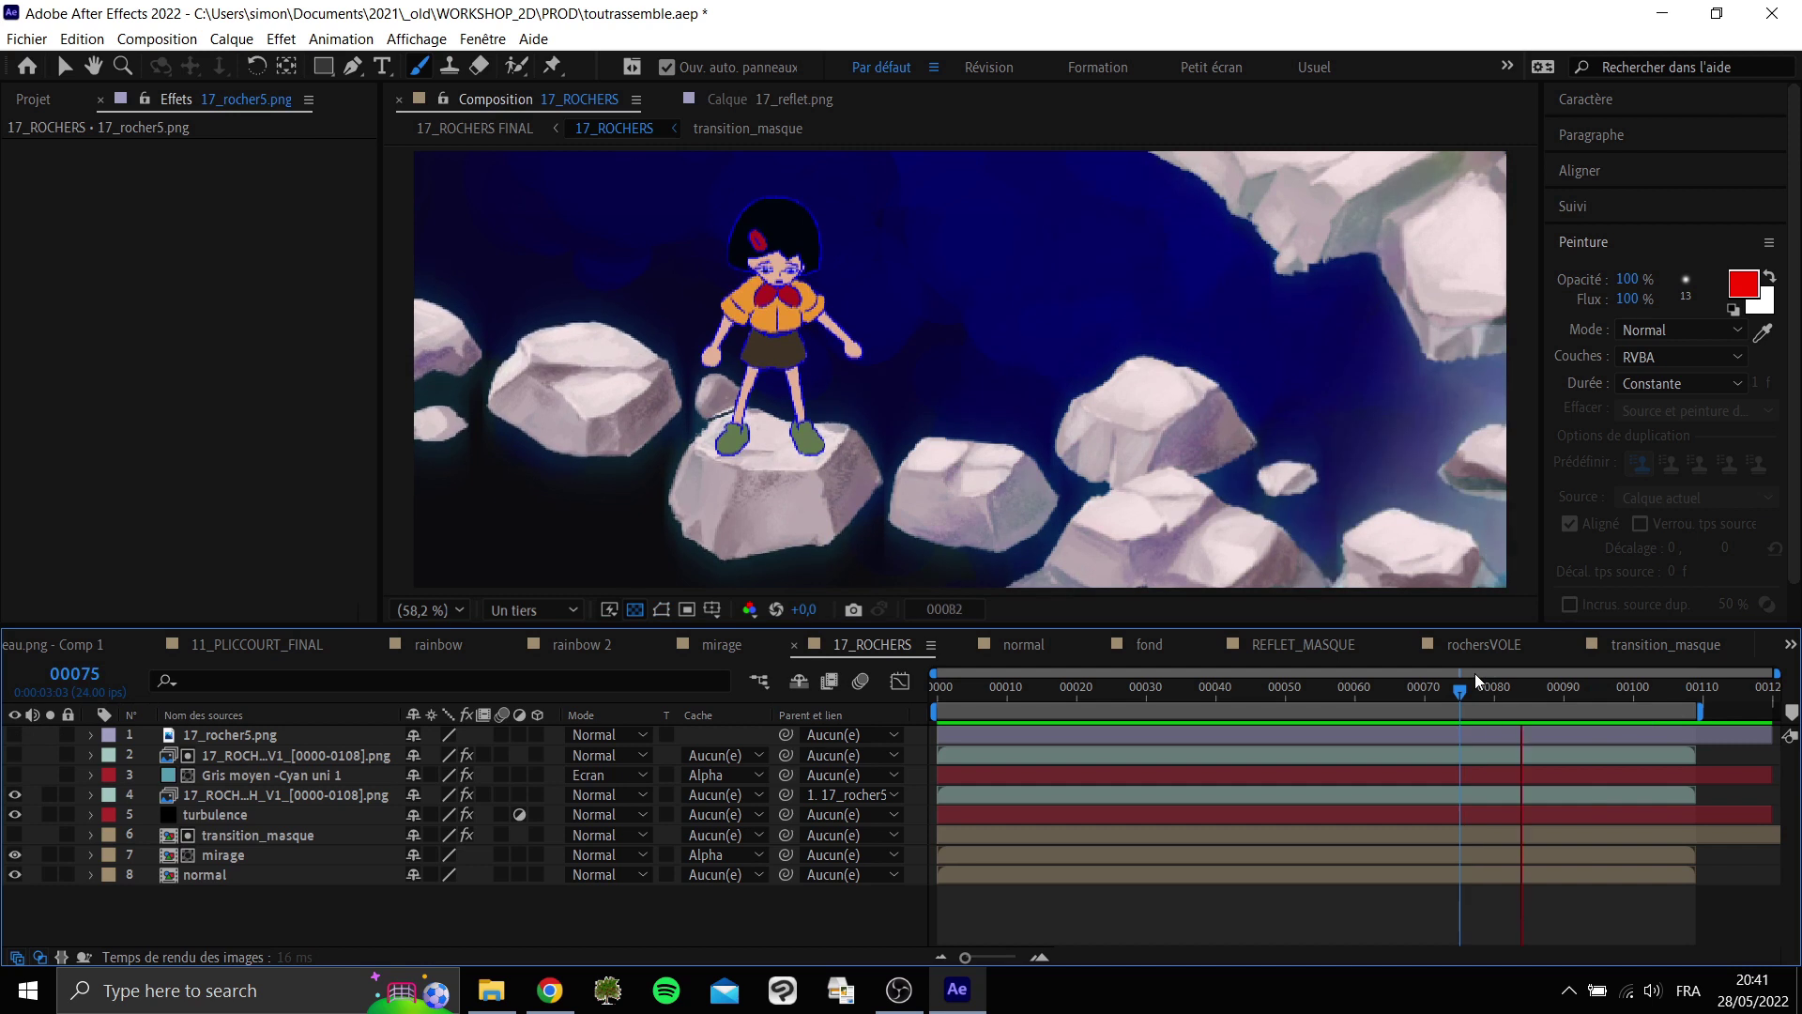
pyautogui.press('Home')
pyautogui.moveTo(1629, 693); pyautogui.dragTo(898, 728)
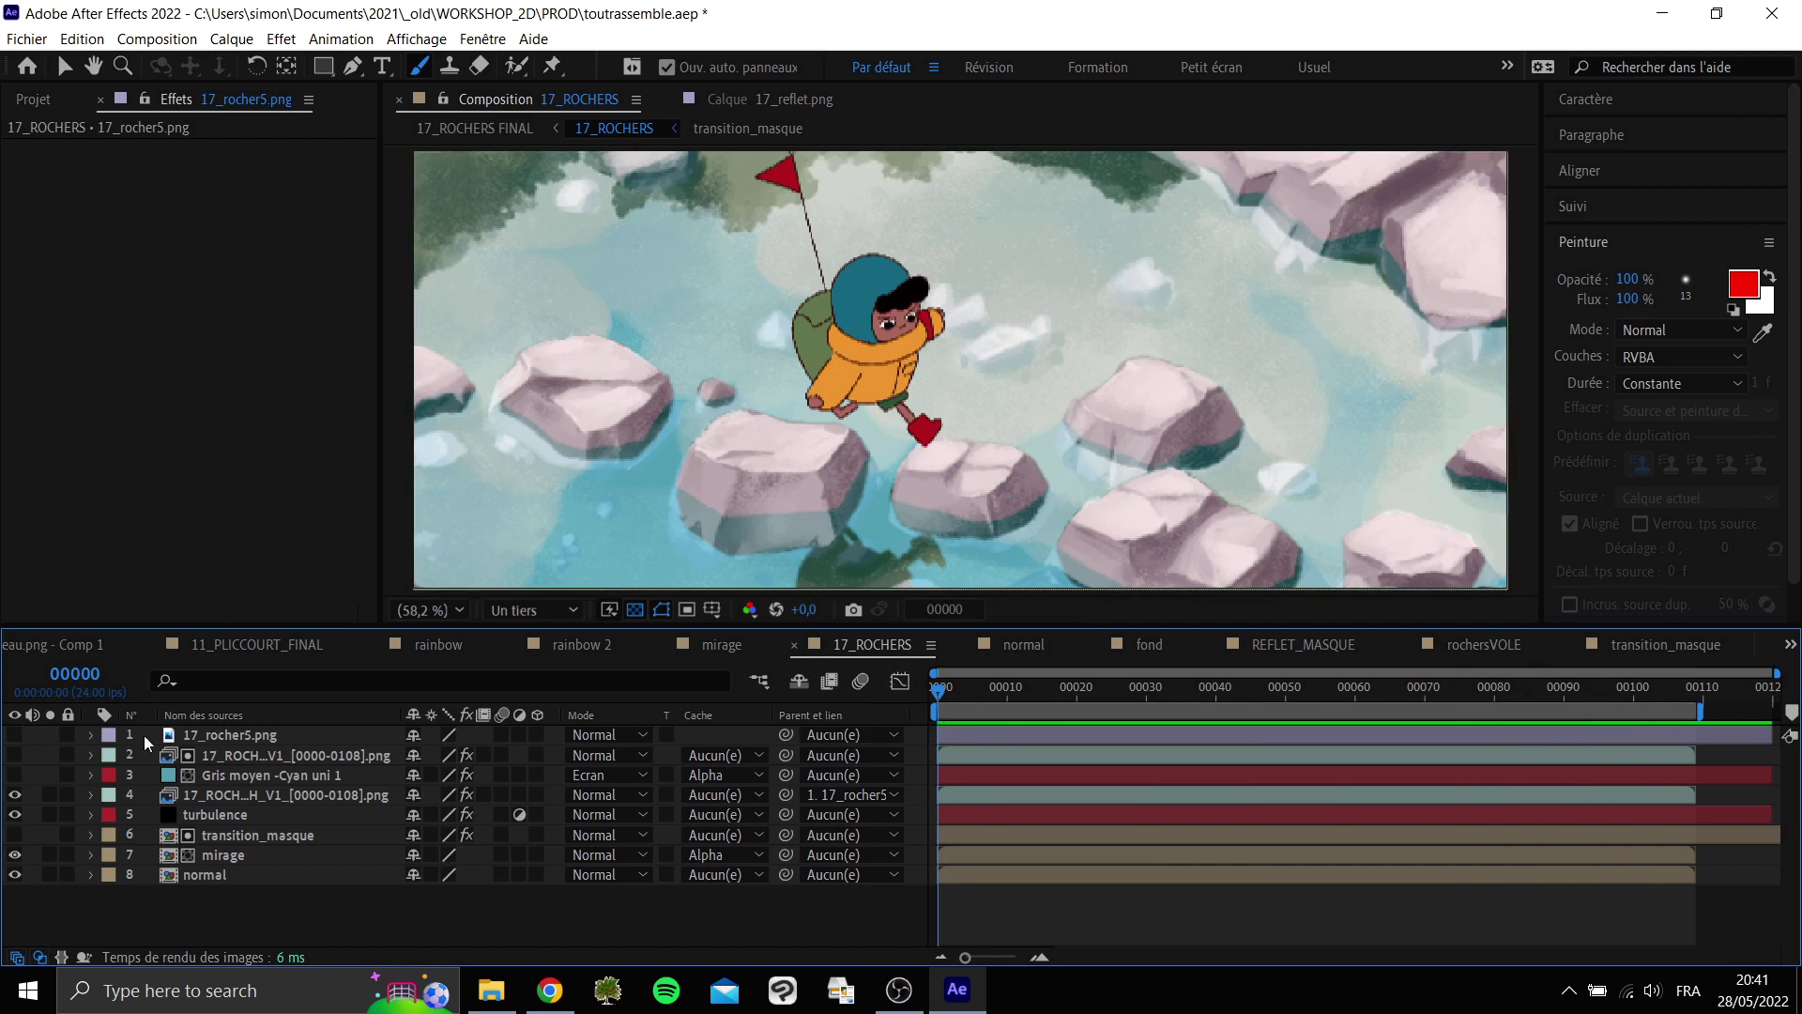
# Toggle the Gris moyen -Cyan uni 1 layer's visibility repeatedly to compare the character with and without it.
pyautogui.click(15, 775)
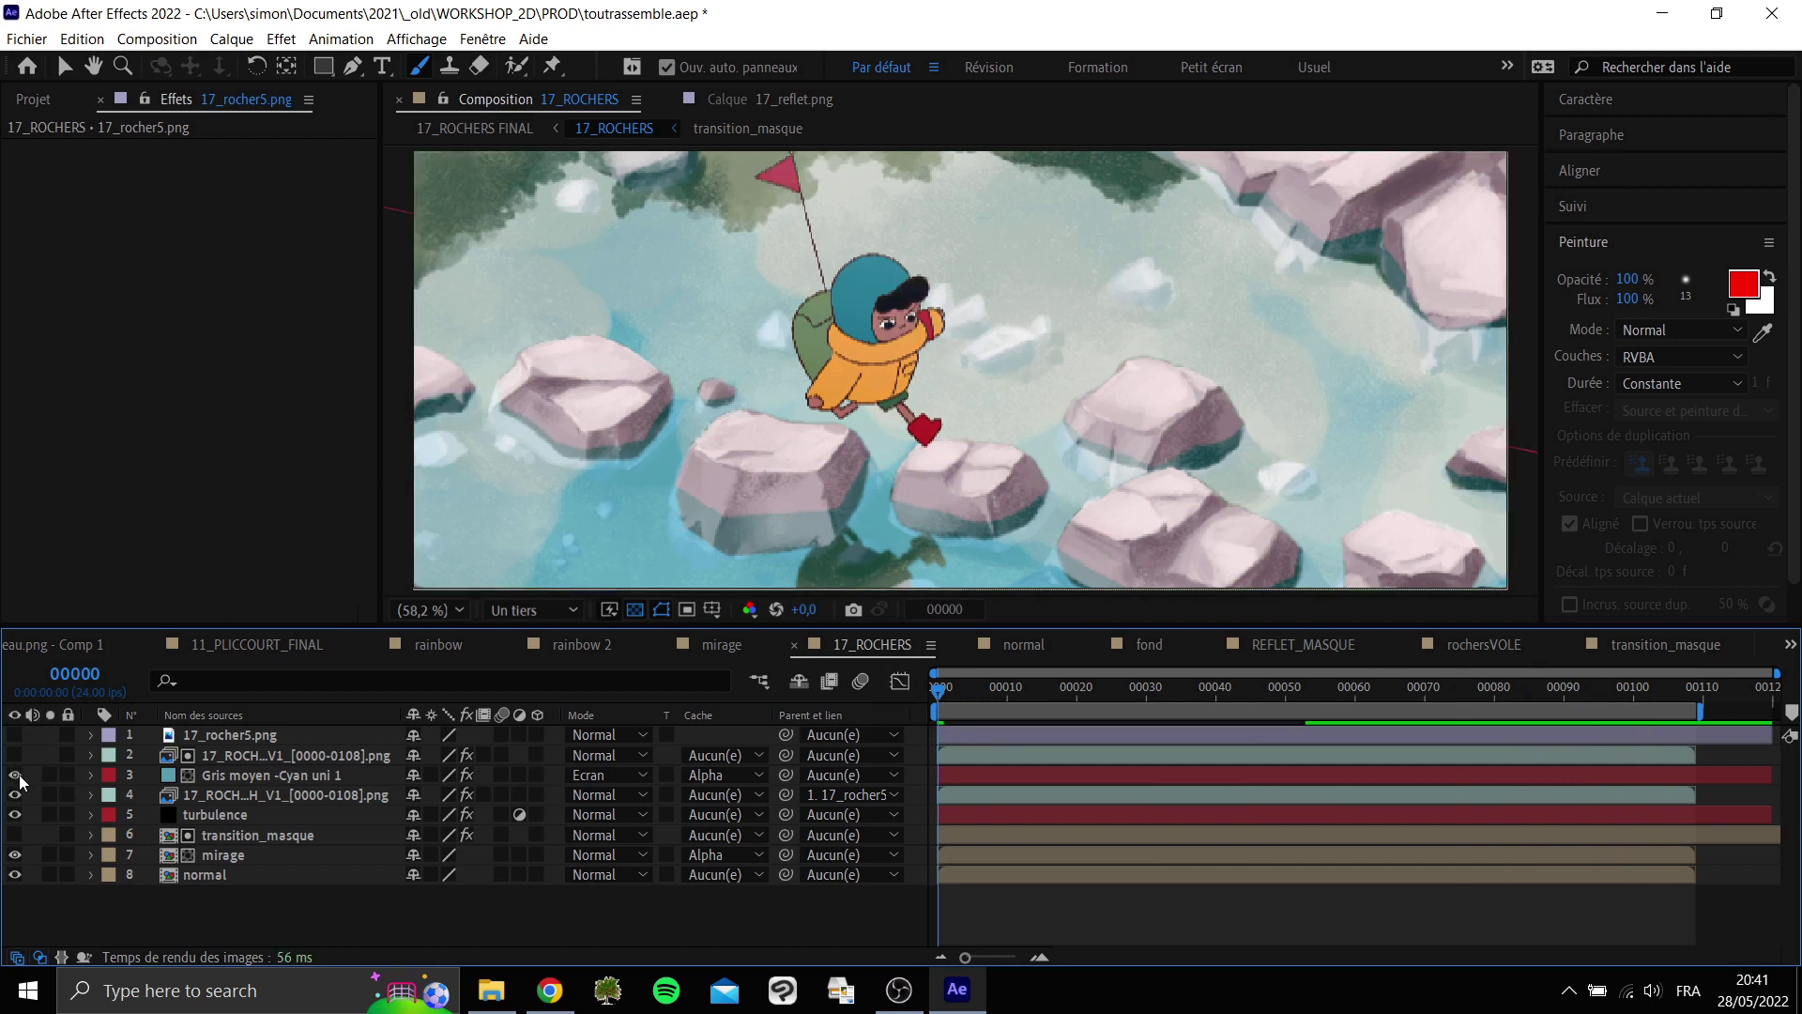
pyautogui.click(15, 777)
pyautogui.click(15, 777)
pyautogui.click(15, 777)
pyautogui.click(15, 779)
pyautogui.click(15, 782)
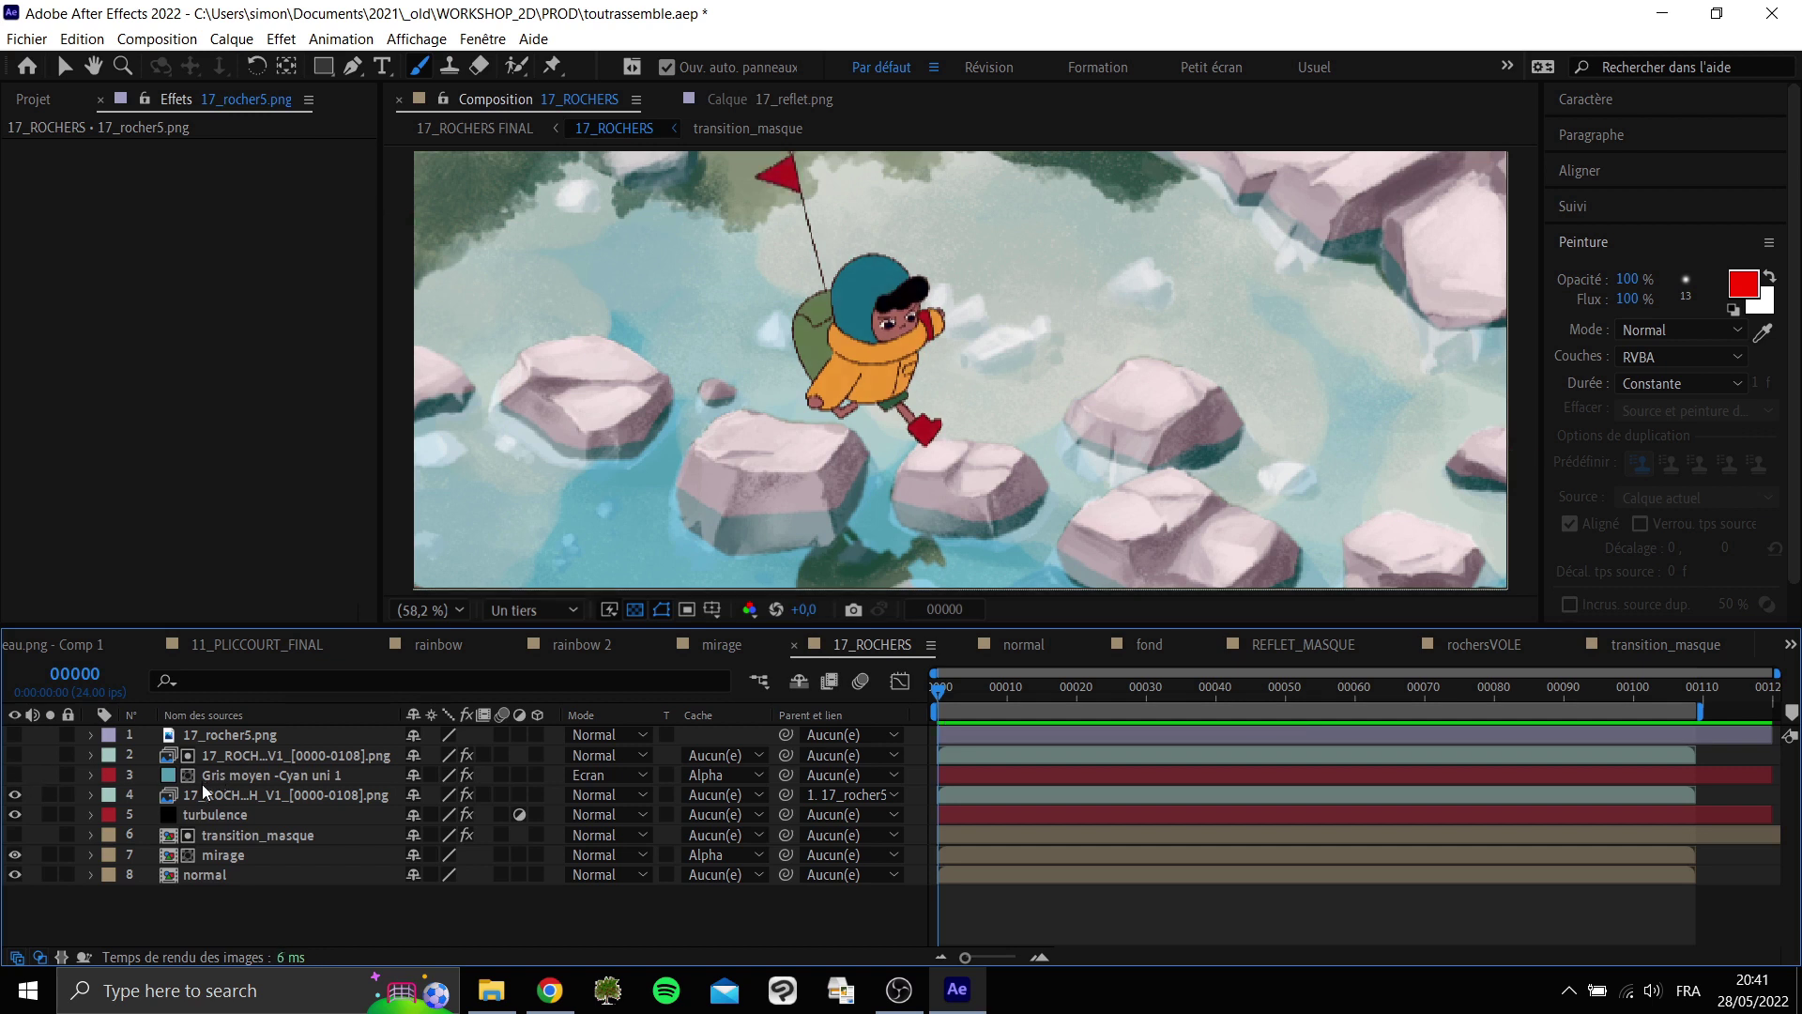
# Select Gris moyen -Cyan uni 1 to inspect its effects, and show and solo the layer.
pyautogui.click(231, 783)
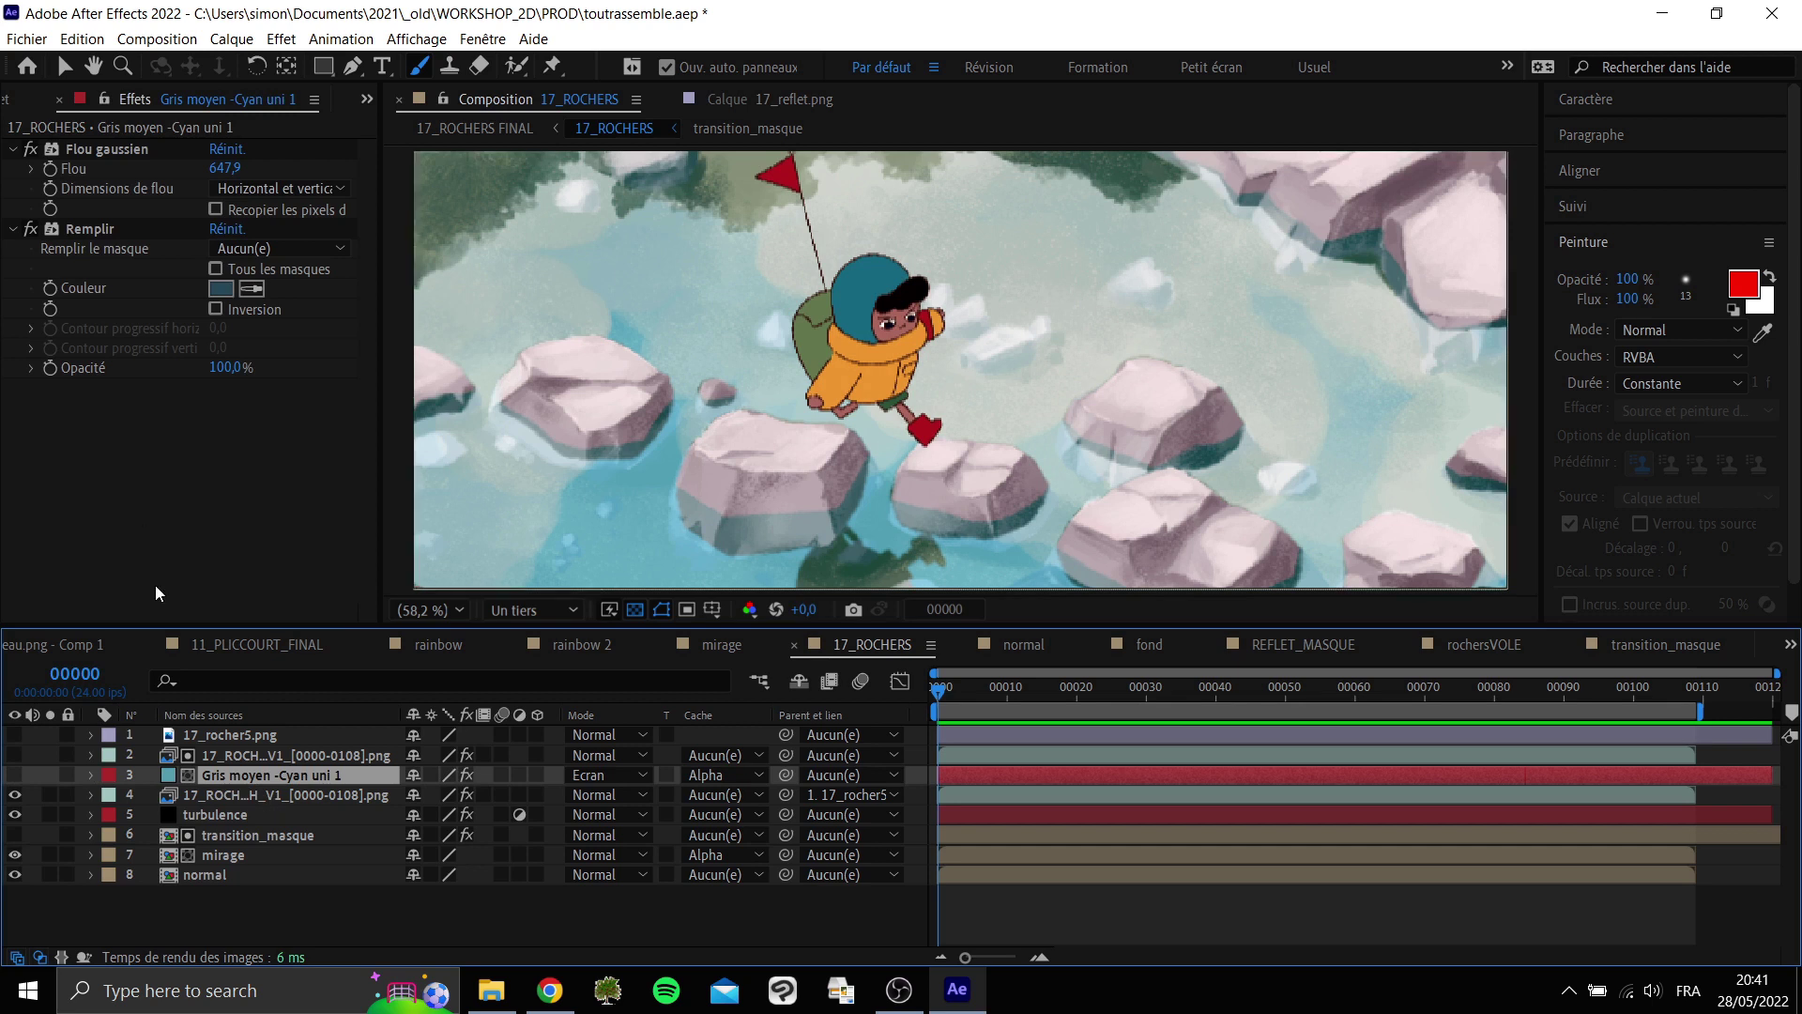
pyautogui.click(17, 775)
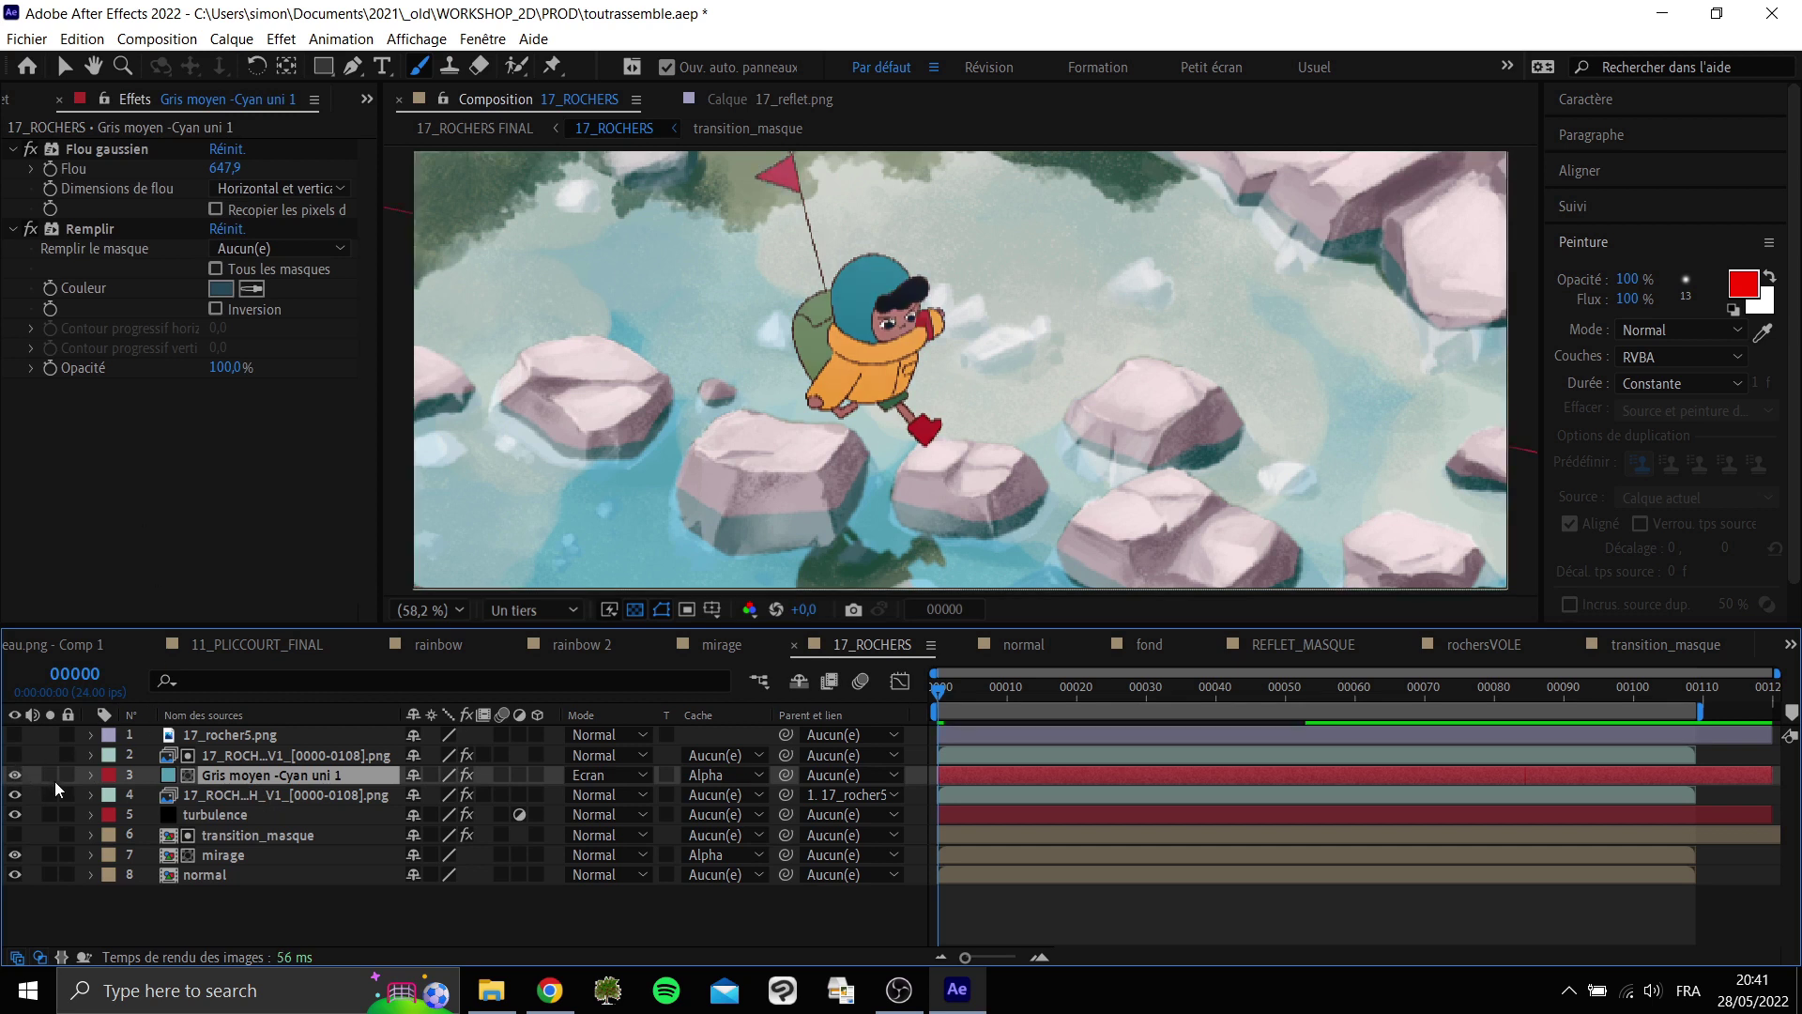
pyautogui.click(51, 777)
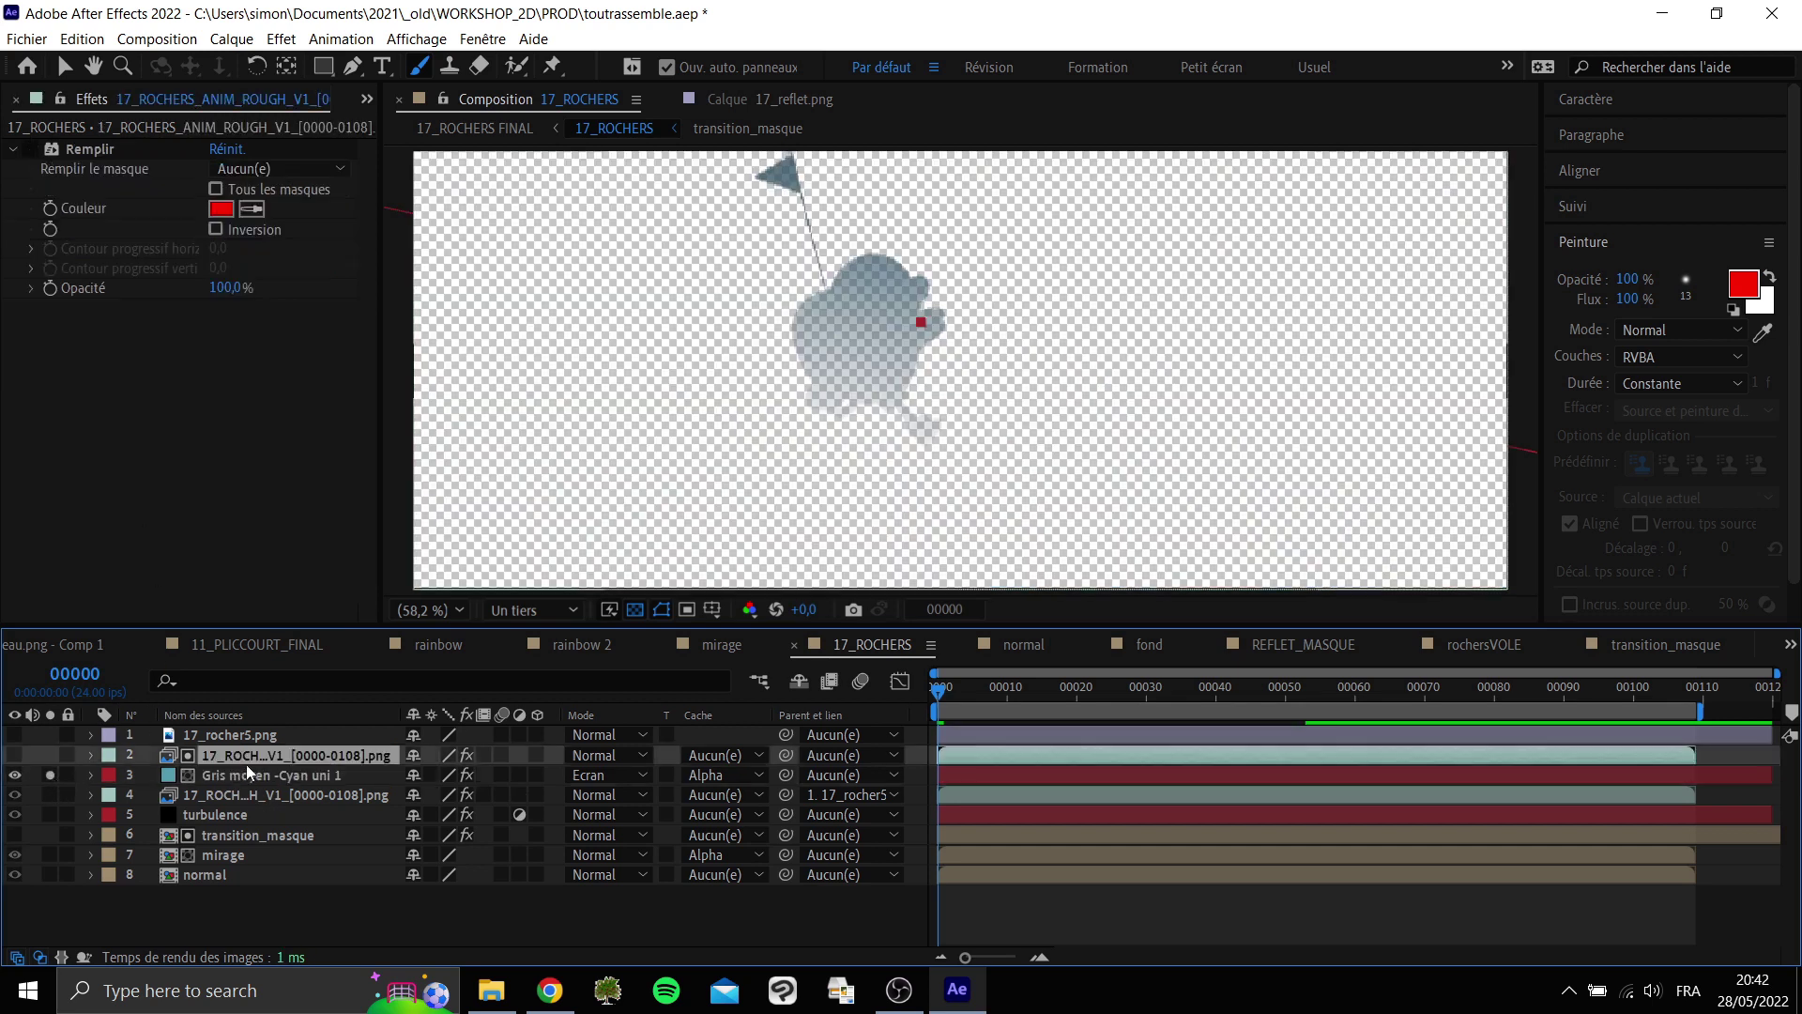
# Remove the track matte from Gris moyen -Cyan uni 1 to expose the full gradient.
pyautogui.click(721, 775)
pyautogui.click(750, 793)
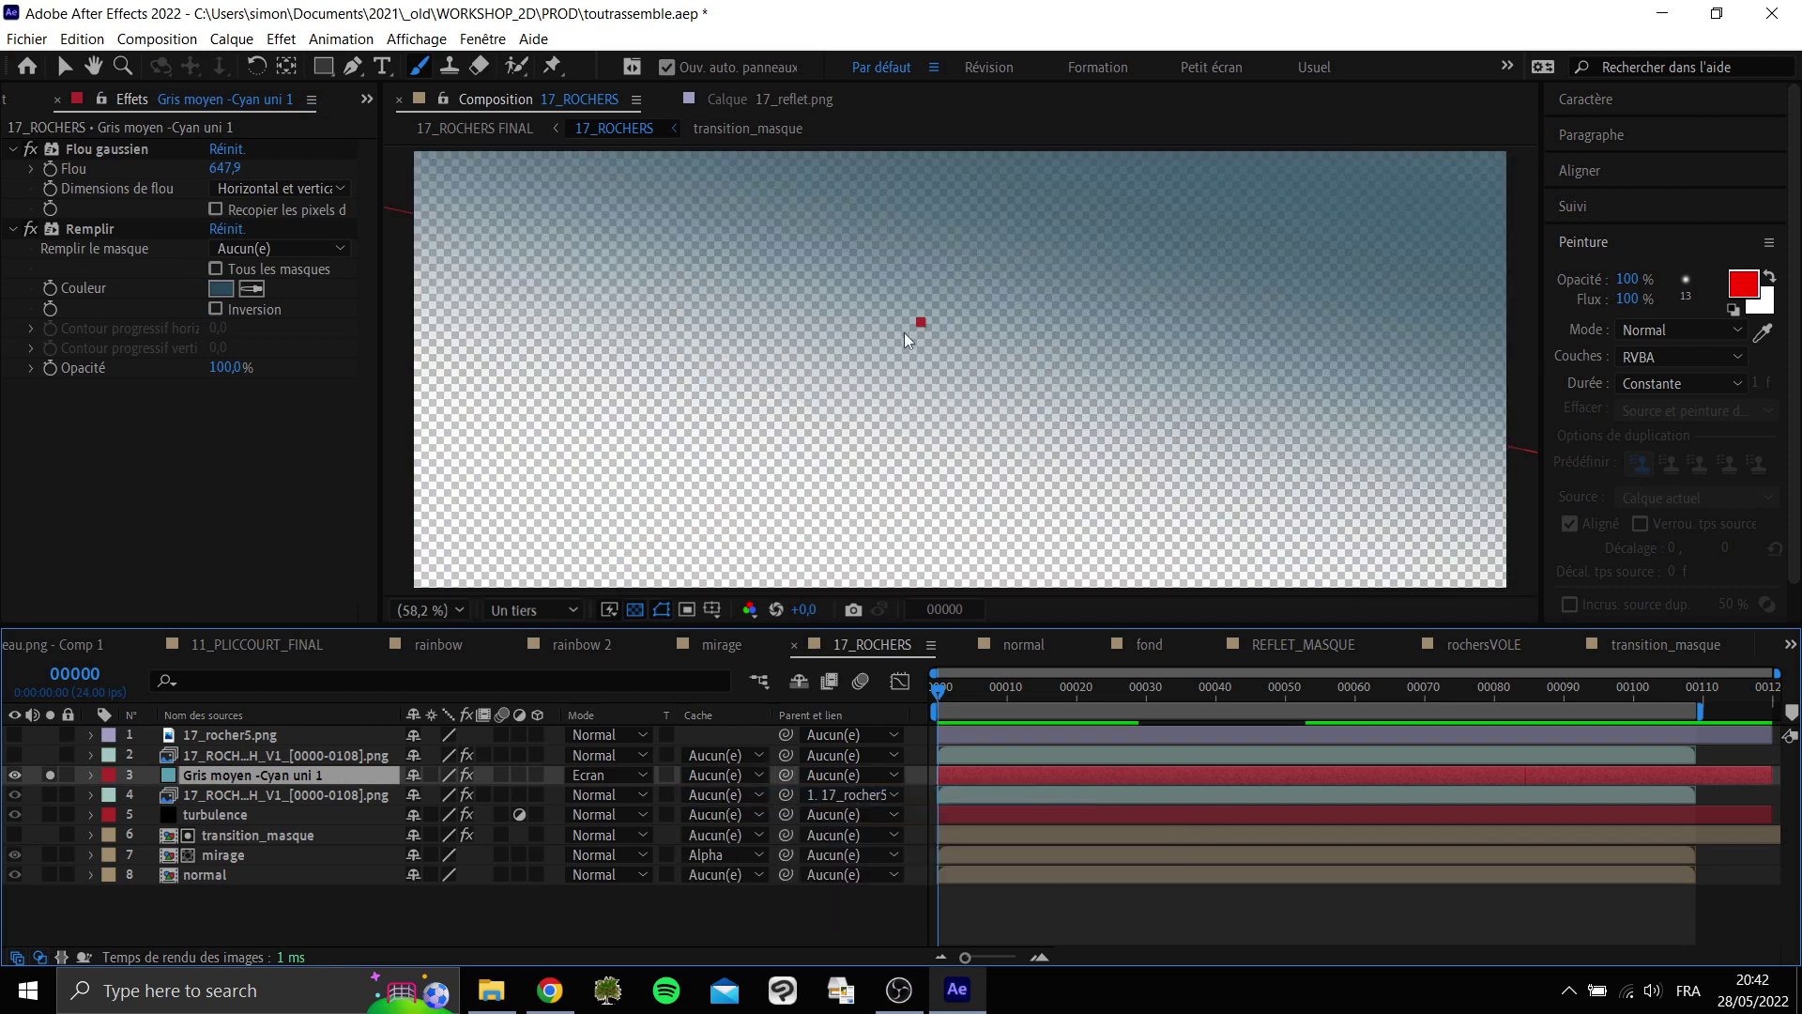
pyautogui.click(443, 612)
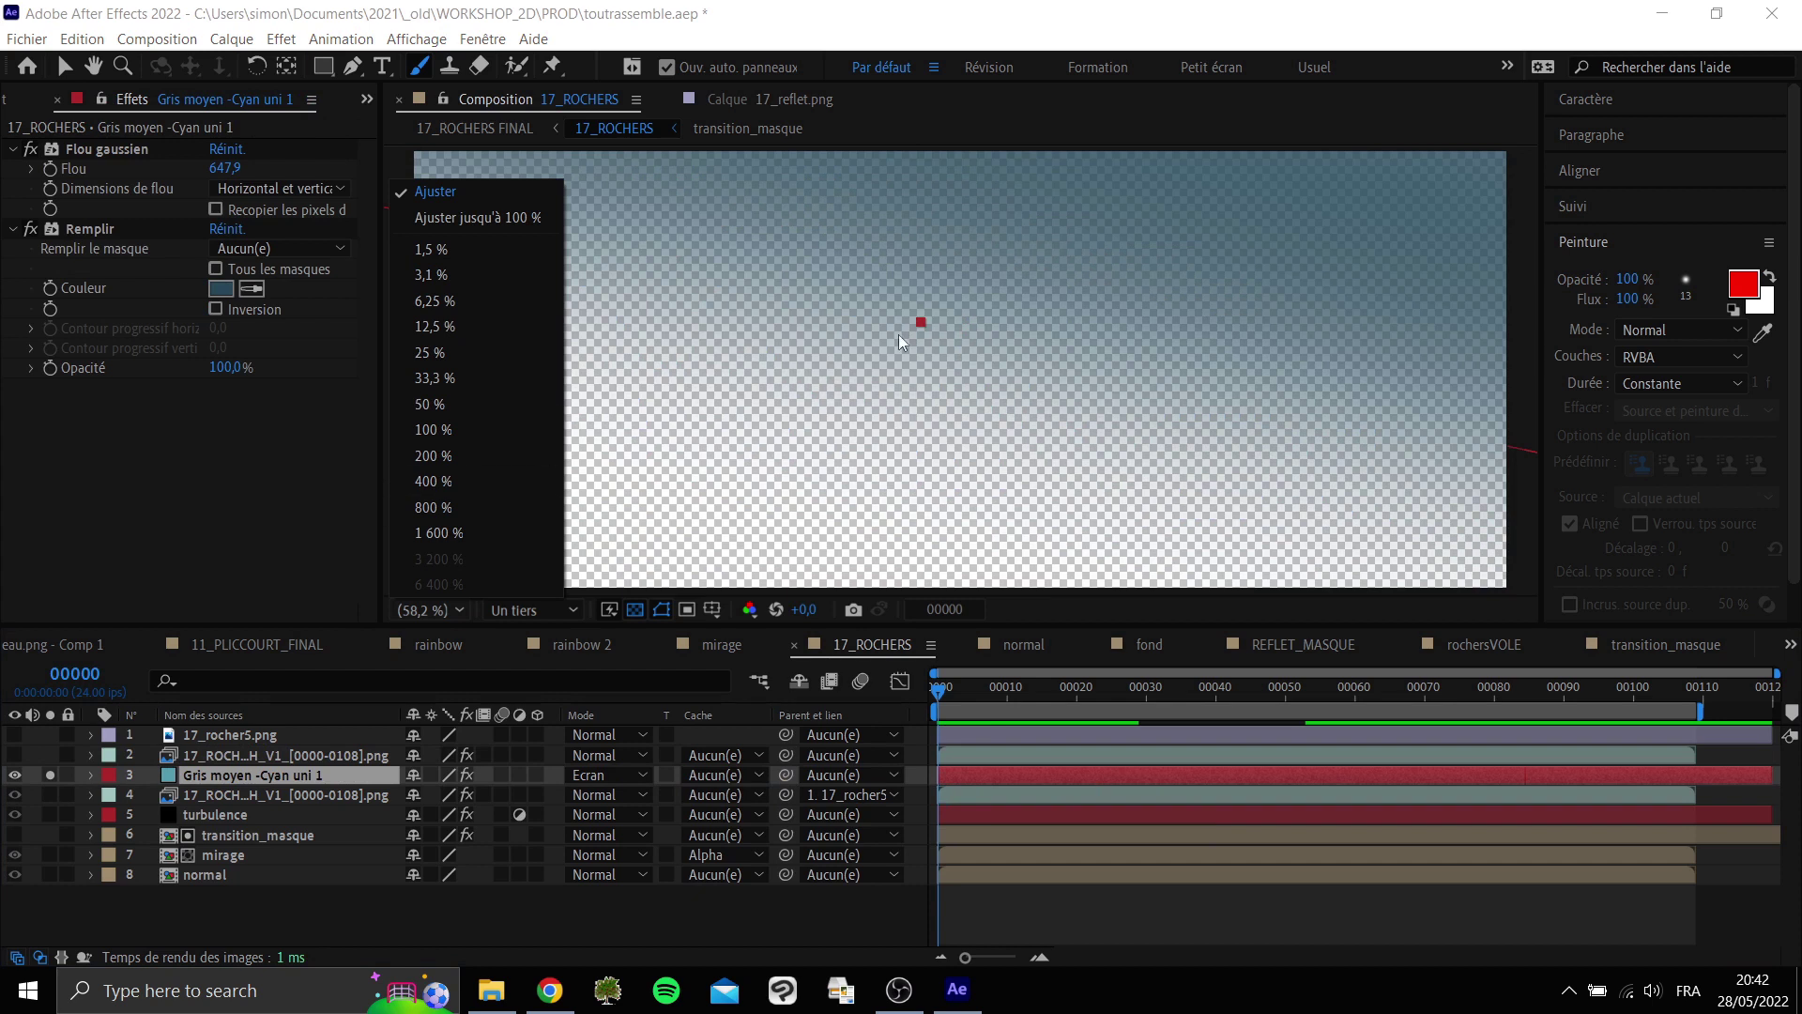
pyautogui.click(103, 513)
# Toggle the Flou gaussien and Remplir effects of Gris moyen -Cyan uni 1 off and on to compare their contribution.
pyautogui.click(31, 149)
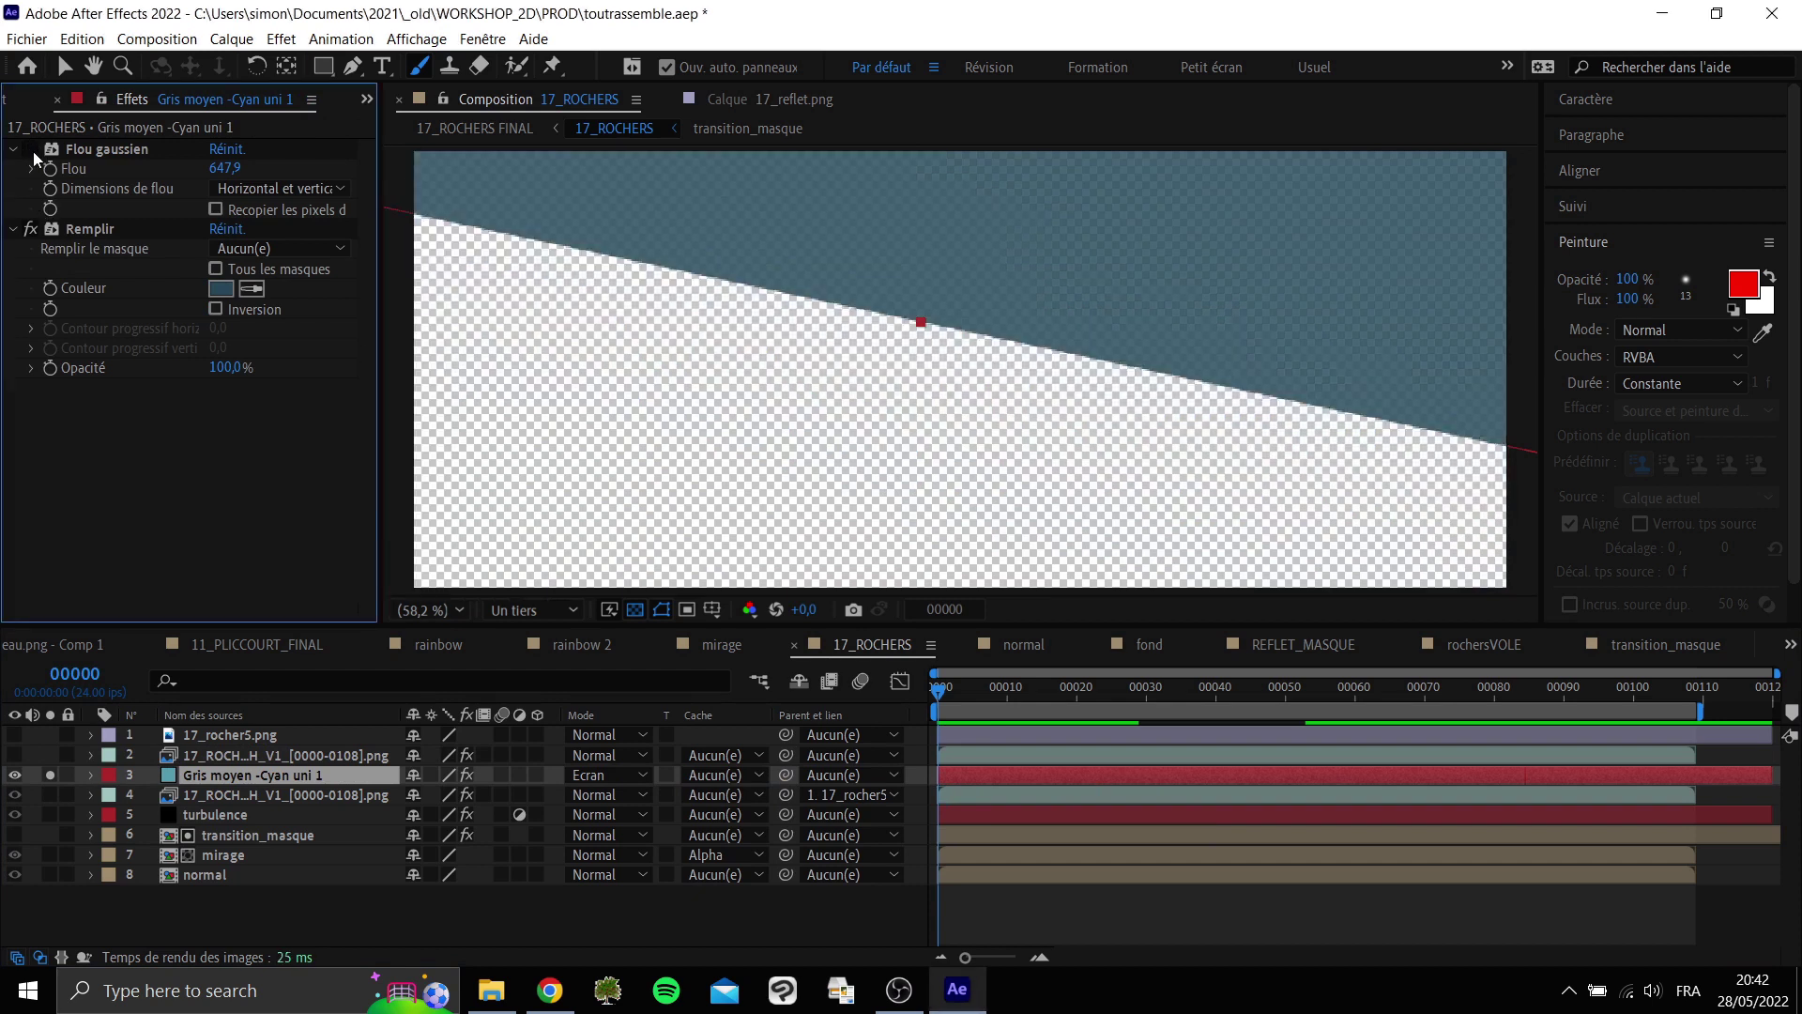
pyautogui.click(32, 148)
pyautogui.click(31, 149)
pyautogui.click(32, 149)
pyautogui.click(30, 228)
pyautogui.click(32, 149)
pyautogui.click(32, 149)
pyautogui.click(31, 228)
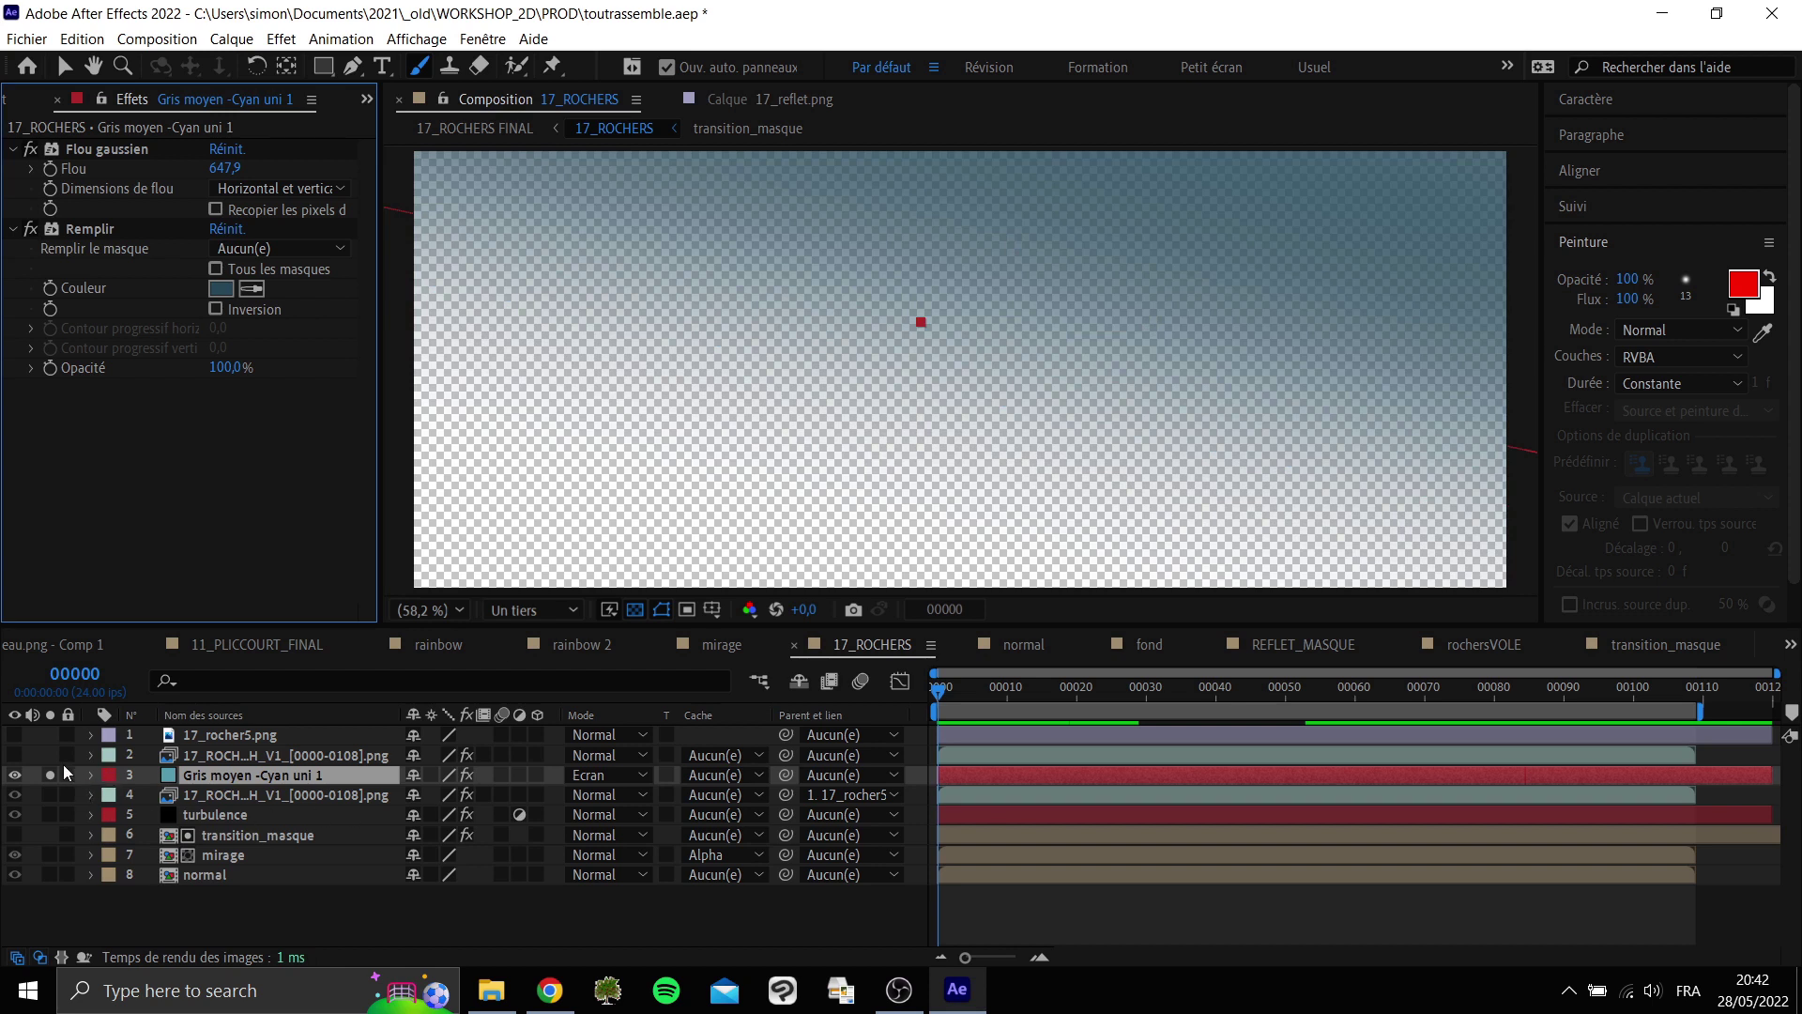
# Set Gris moyen -Cyan uni 1's matte to Alpha 17_ROCHERS_ANIM_ROUGH_V1_[0000-0108].png and solo the character layer beneath it.
pyautogui.click(739, 775)
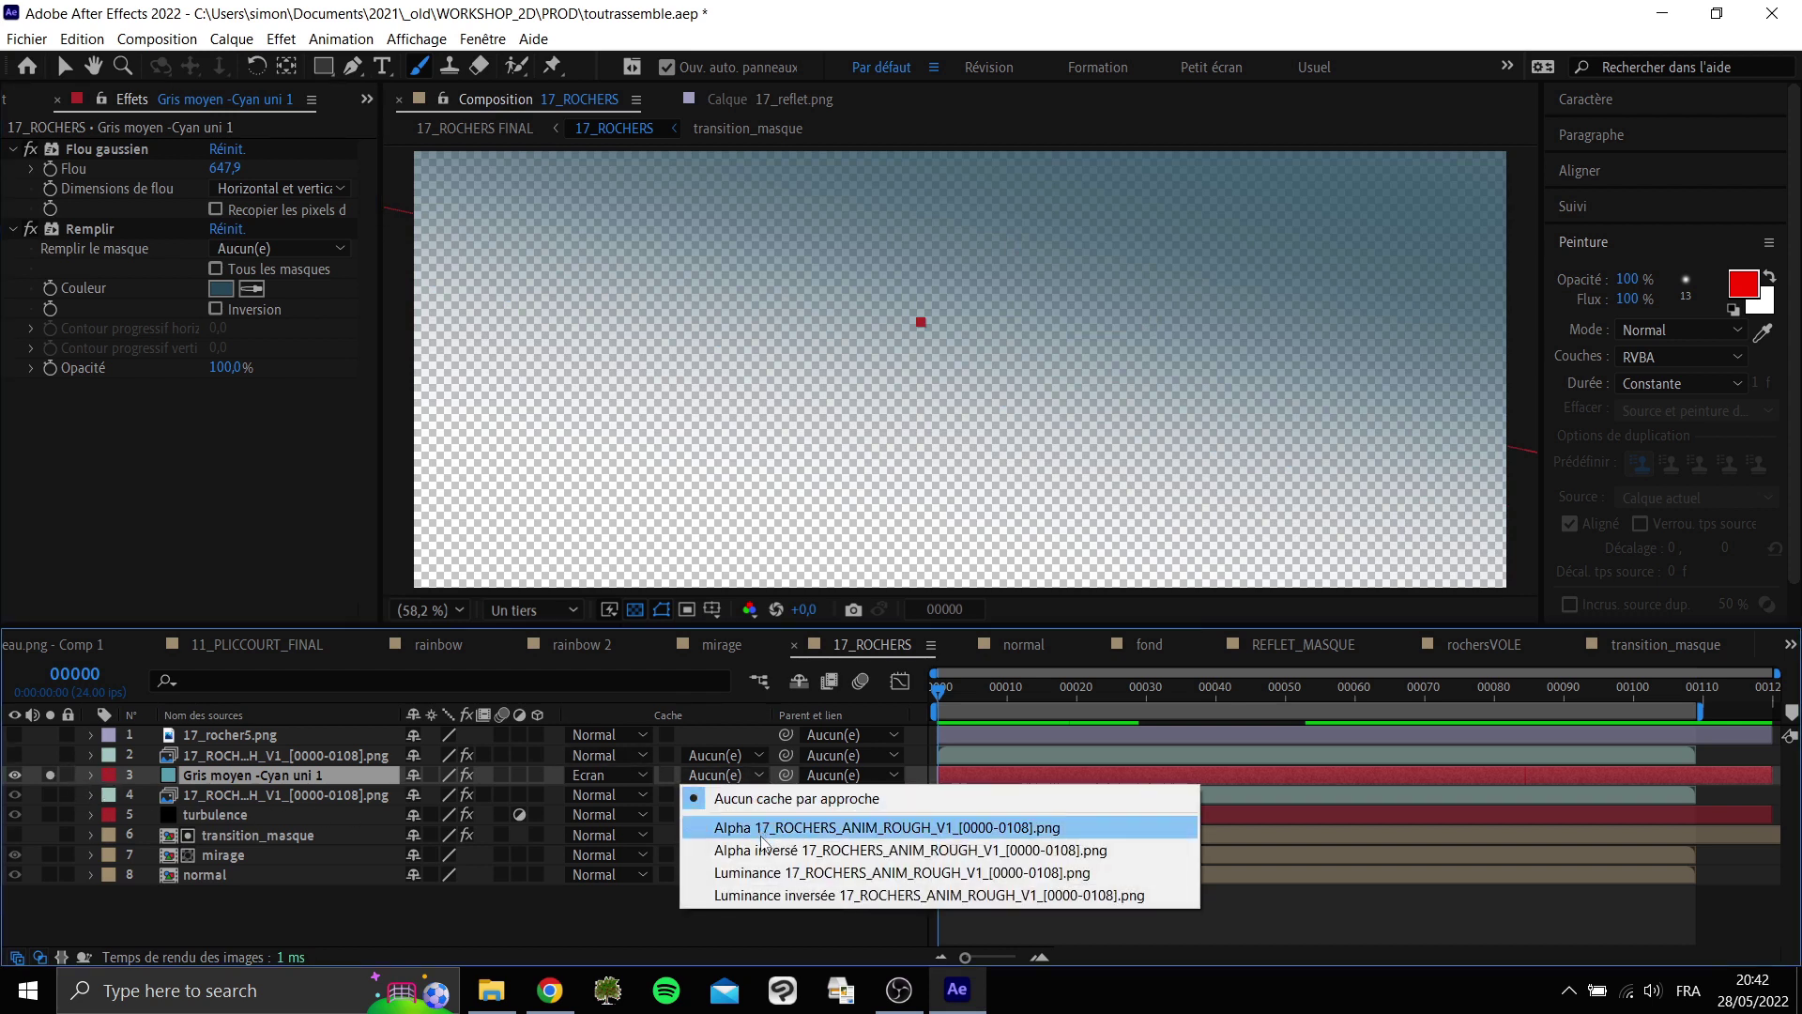
pyautogui.click(763, 830)
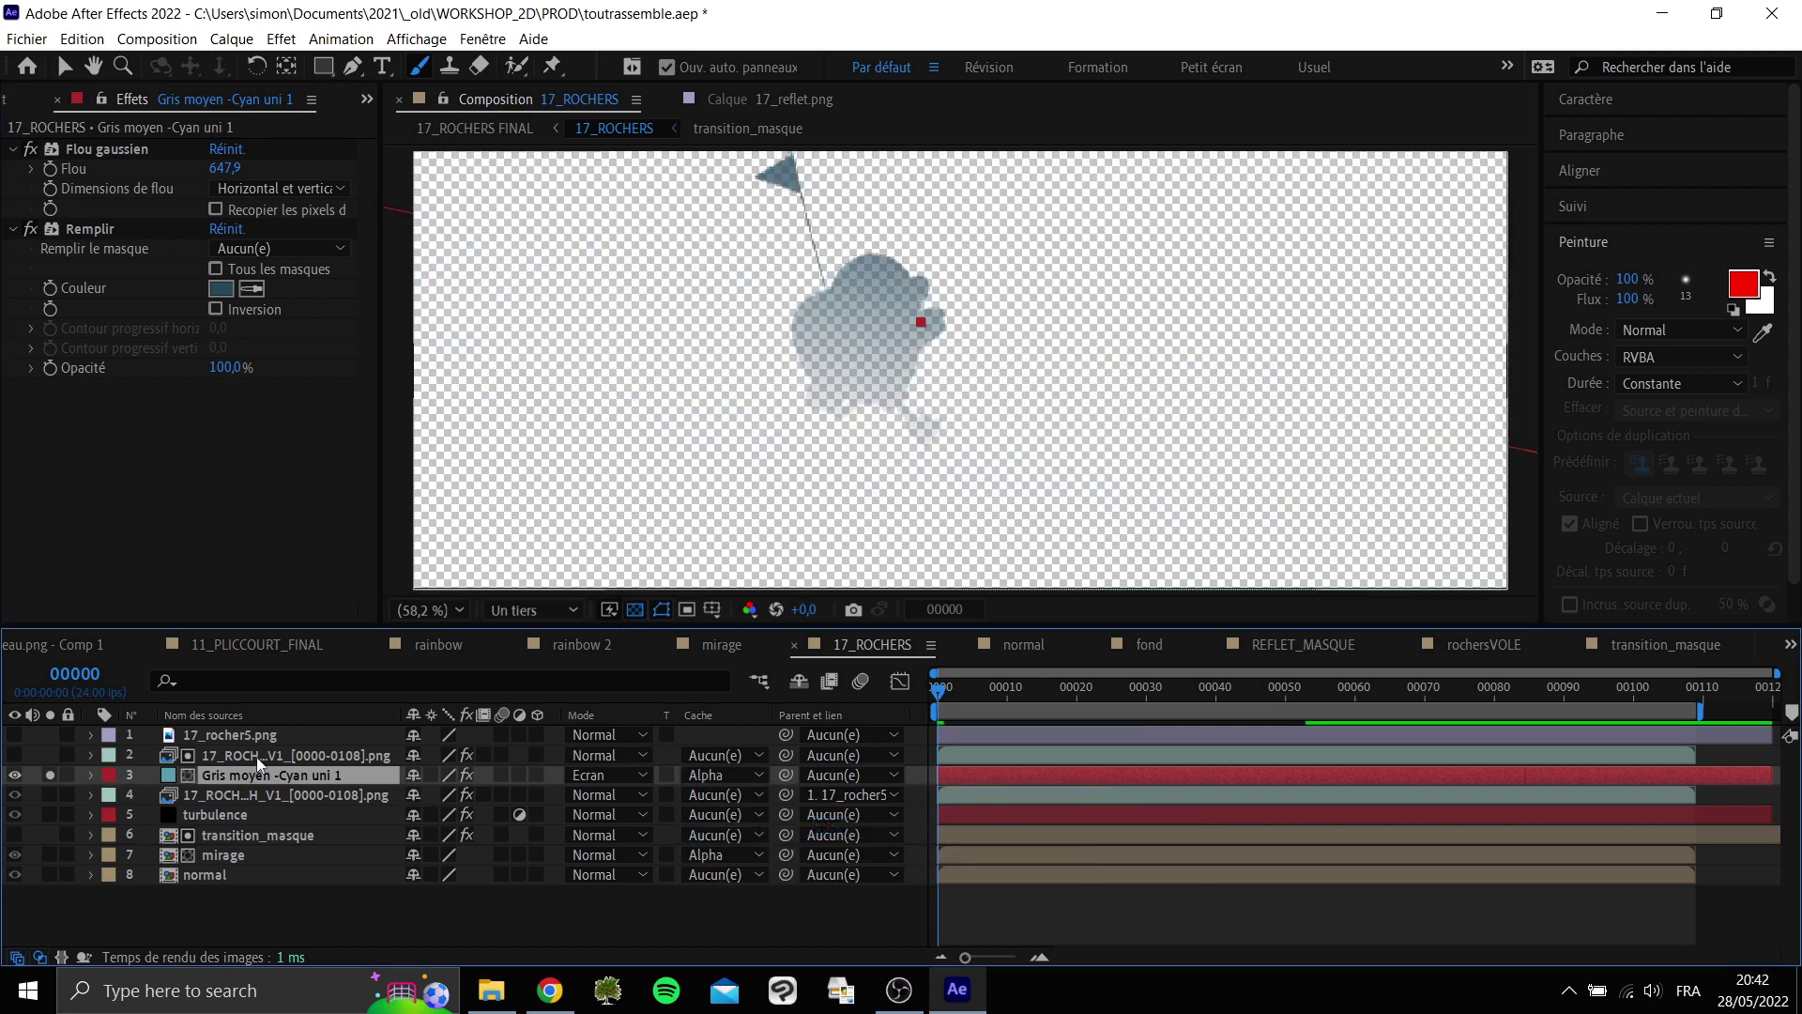
pyautogui.click(263, 754)
pyautogui.click(282, 794)
pyautogui.click(49, 794)
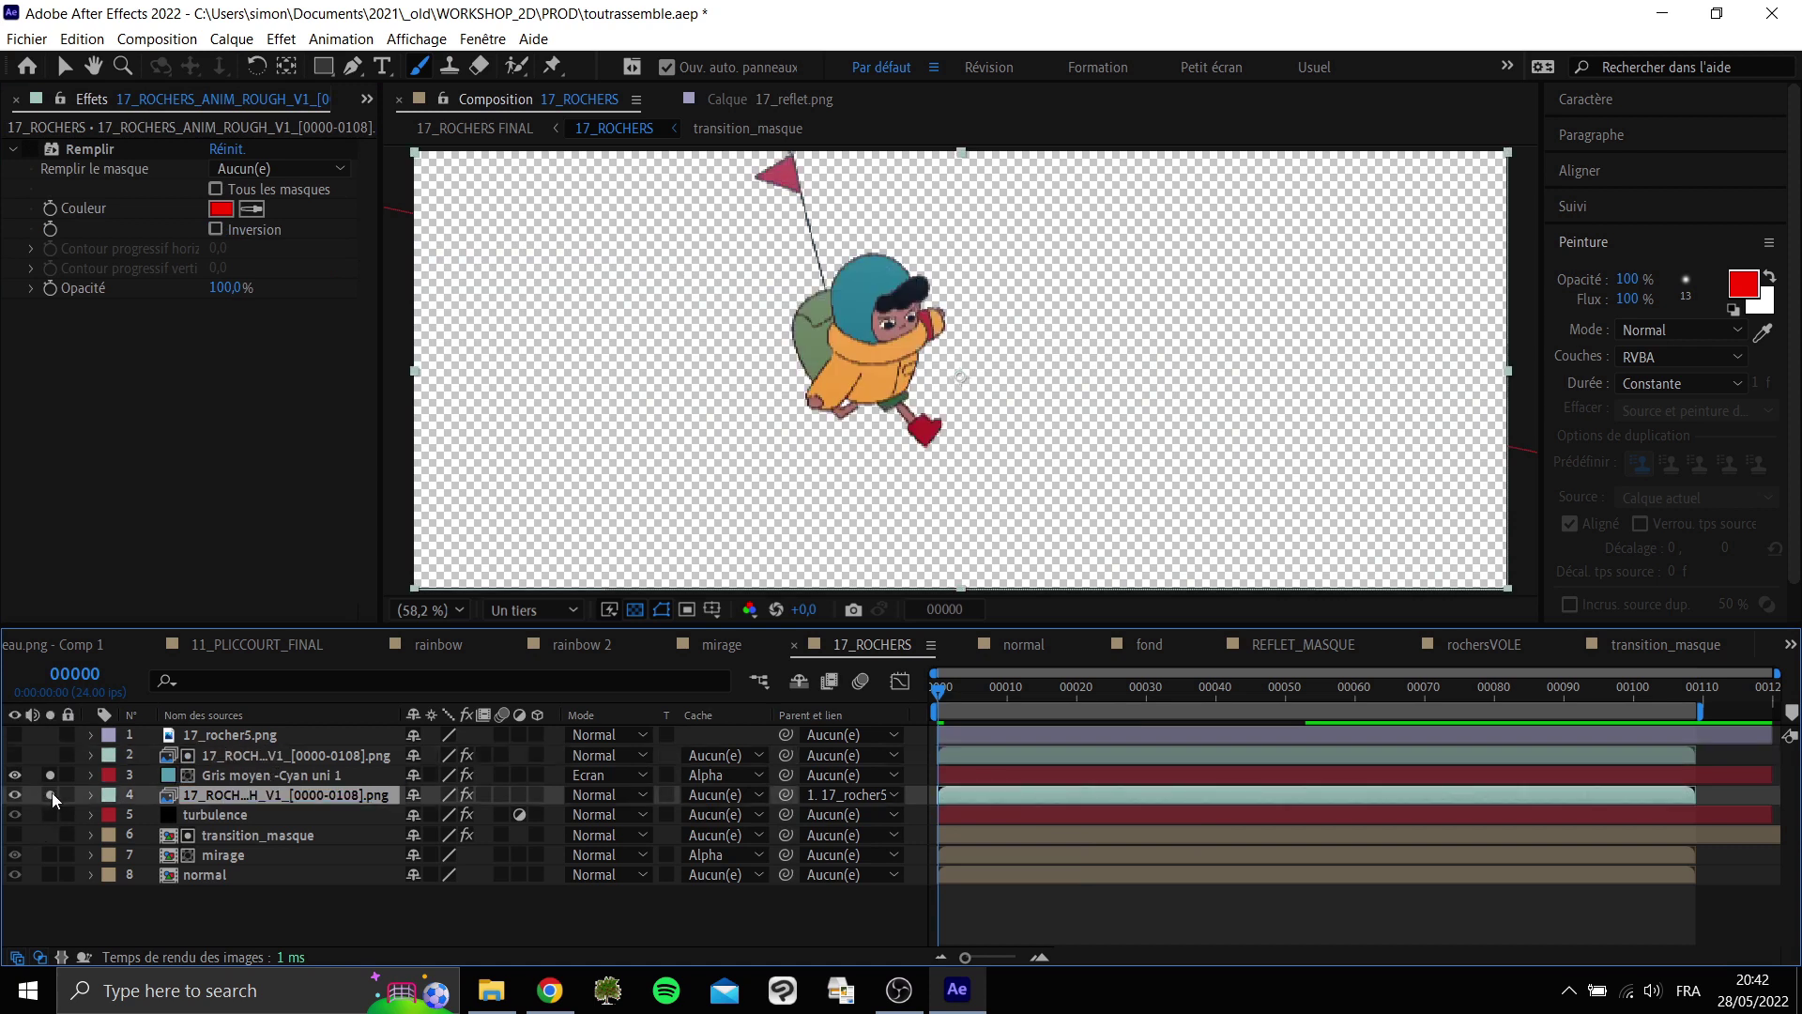
# Try the Addition blending mode on Gris moyen -Cyan uni 1, and restore Ecran.
pyautogui.click(627, 774)
pyautogui.click(695, 345)
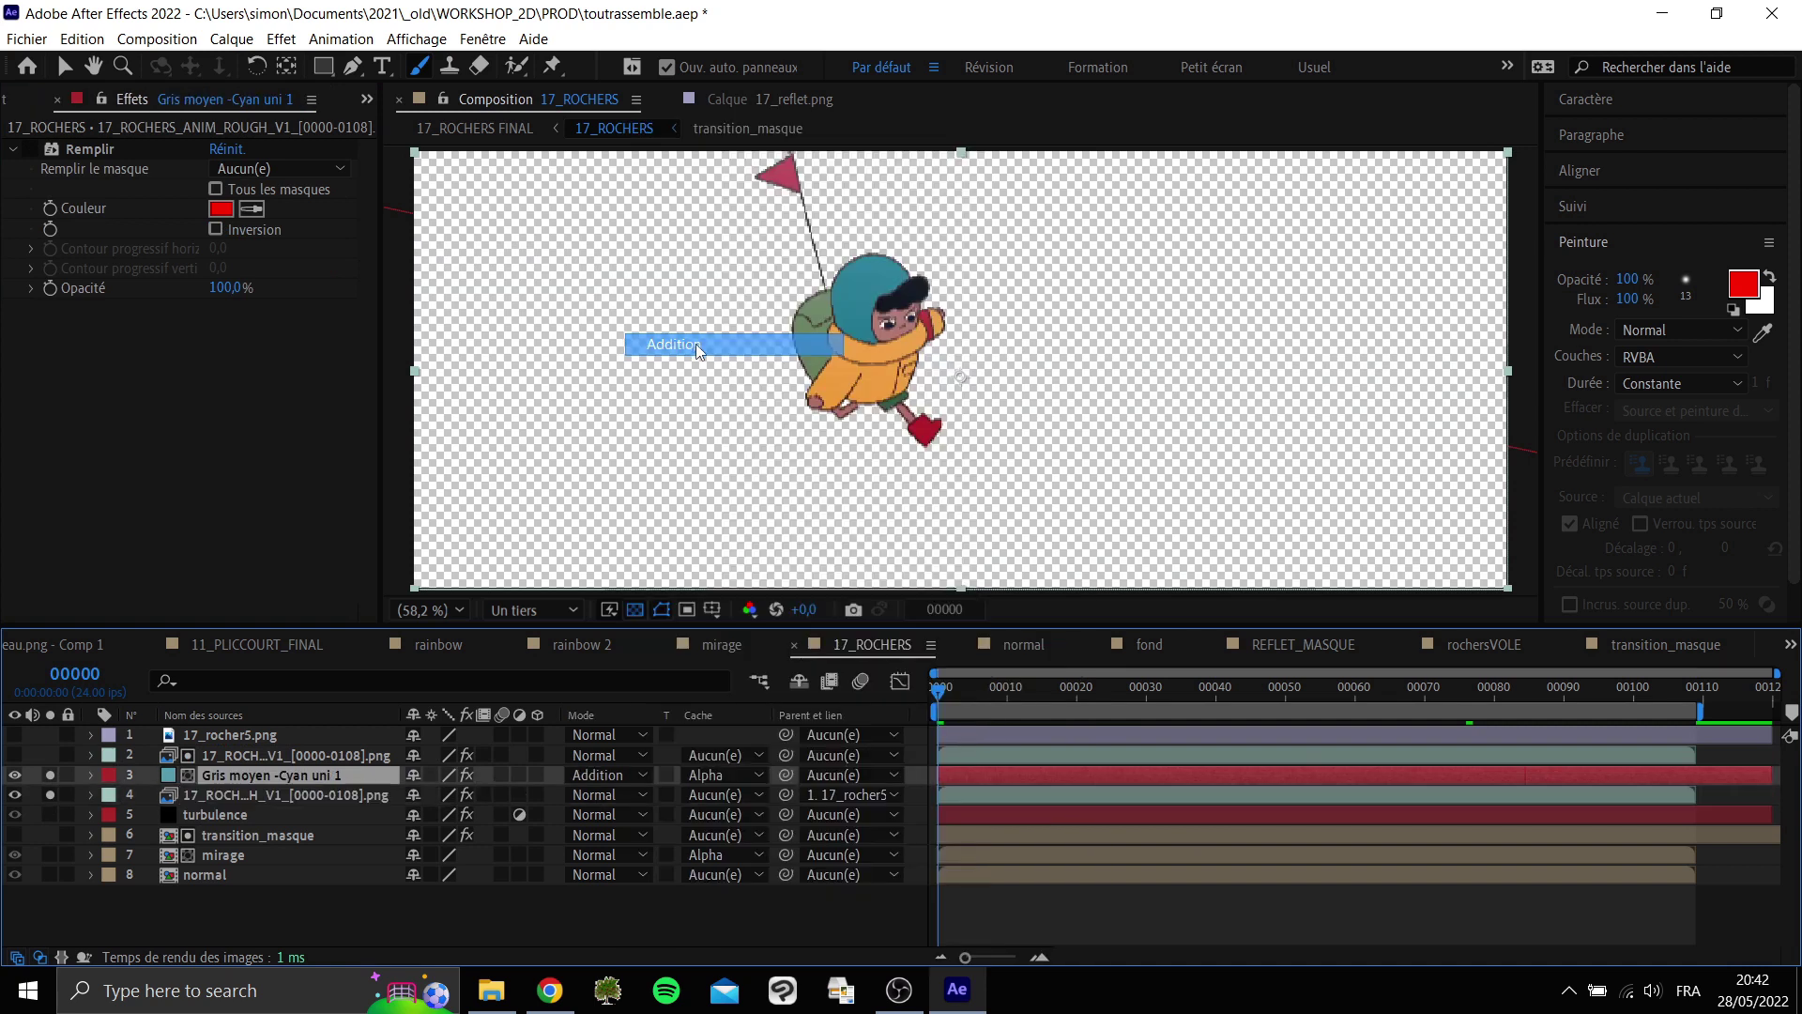
pyautogui.click(627, 774)
pyautogui.click(627, 756)
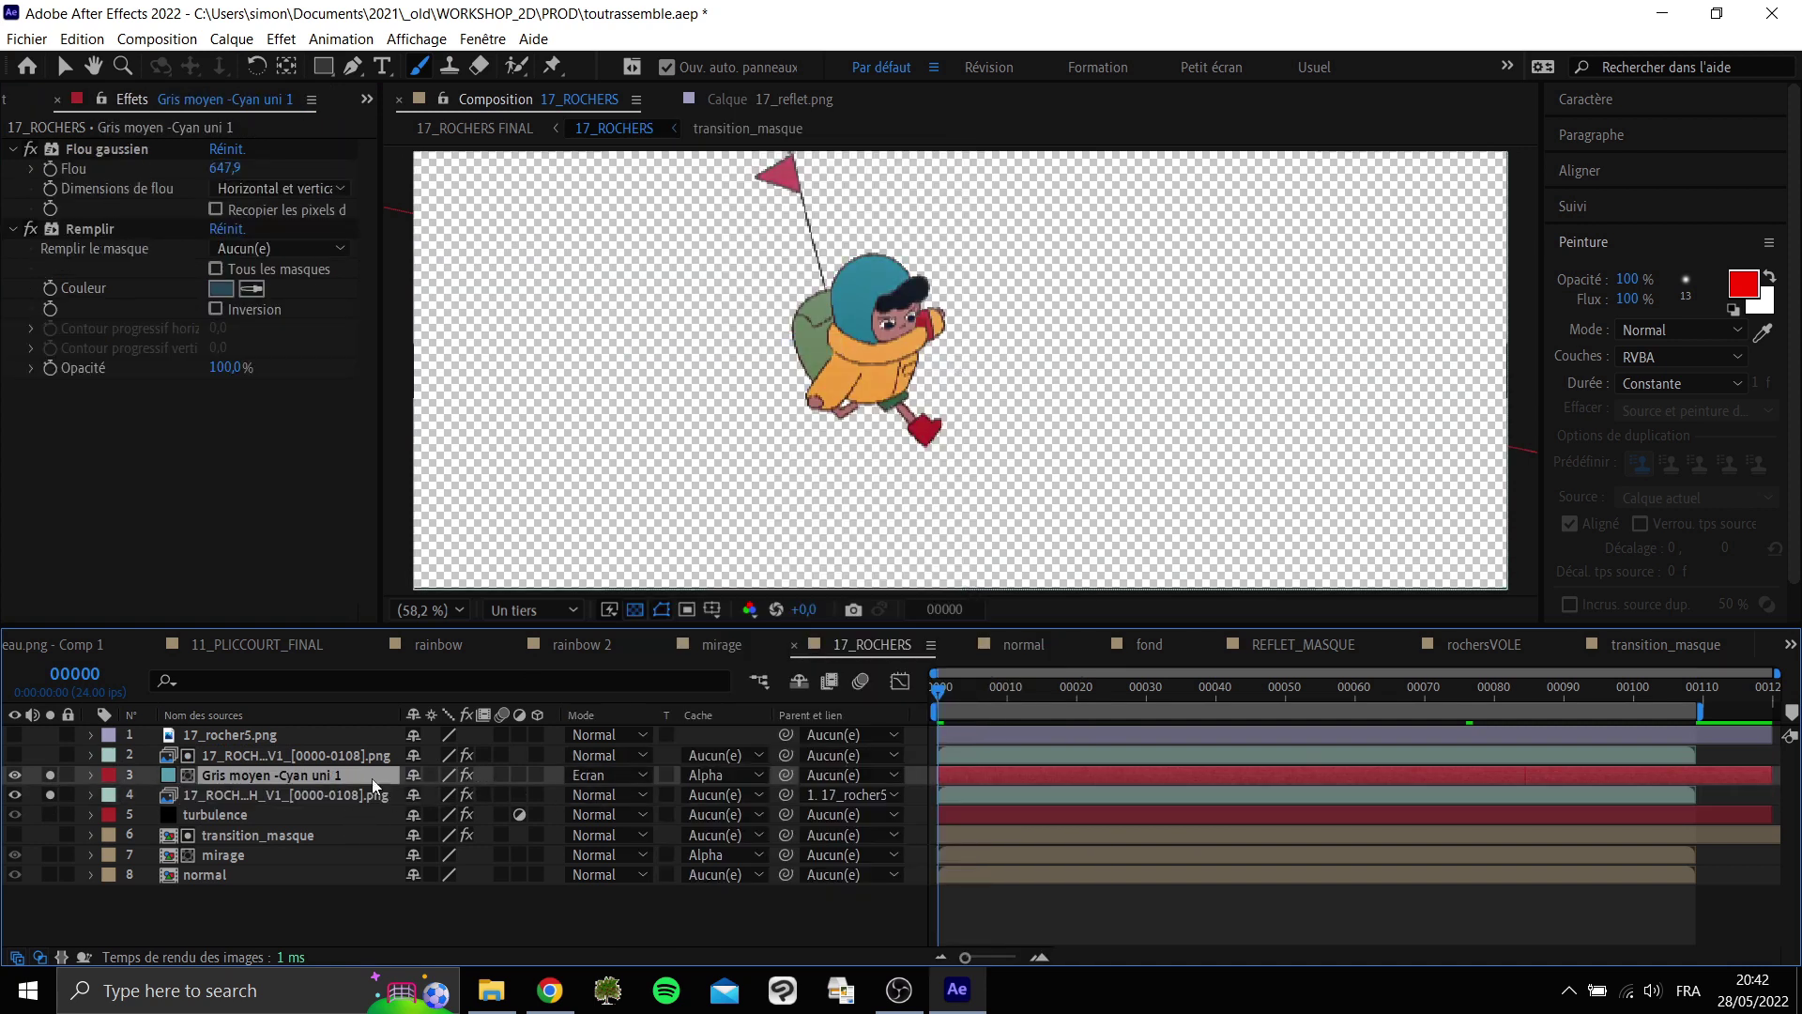
# Unsolo the layers, reveal Gris moyen -Cyan uni 1's opacity and try 100% at frame 0.
pyautogui.click(48, 797)
pyautogui.press('t')
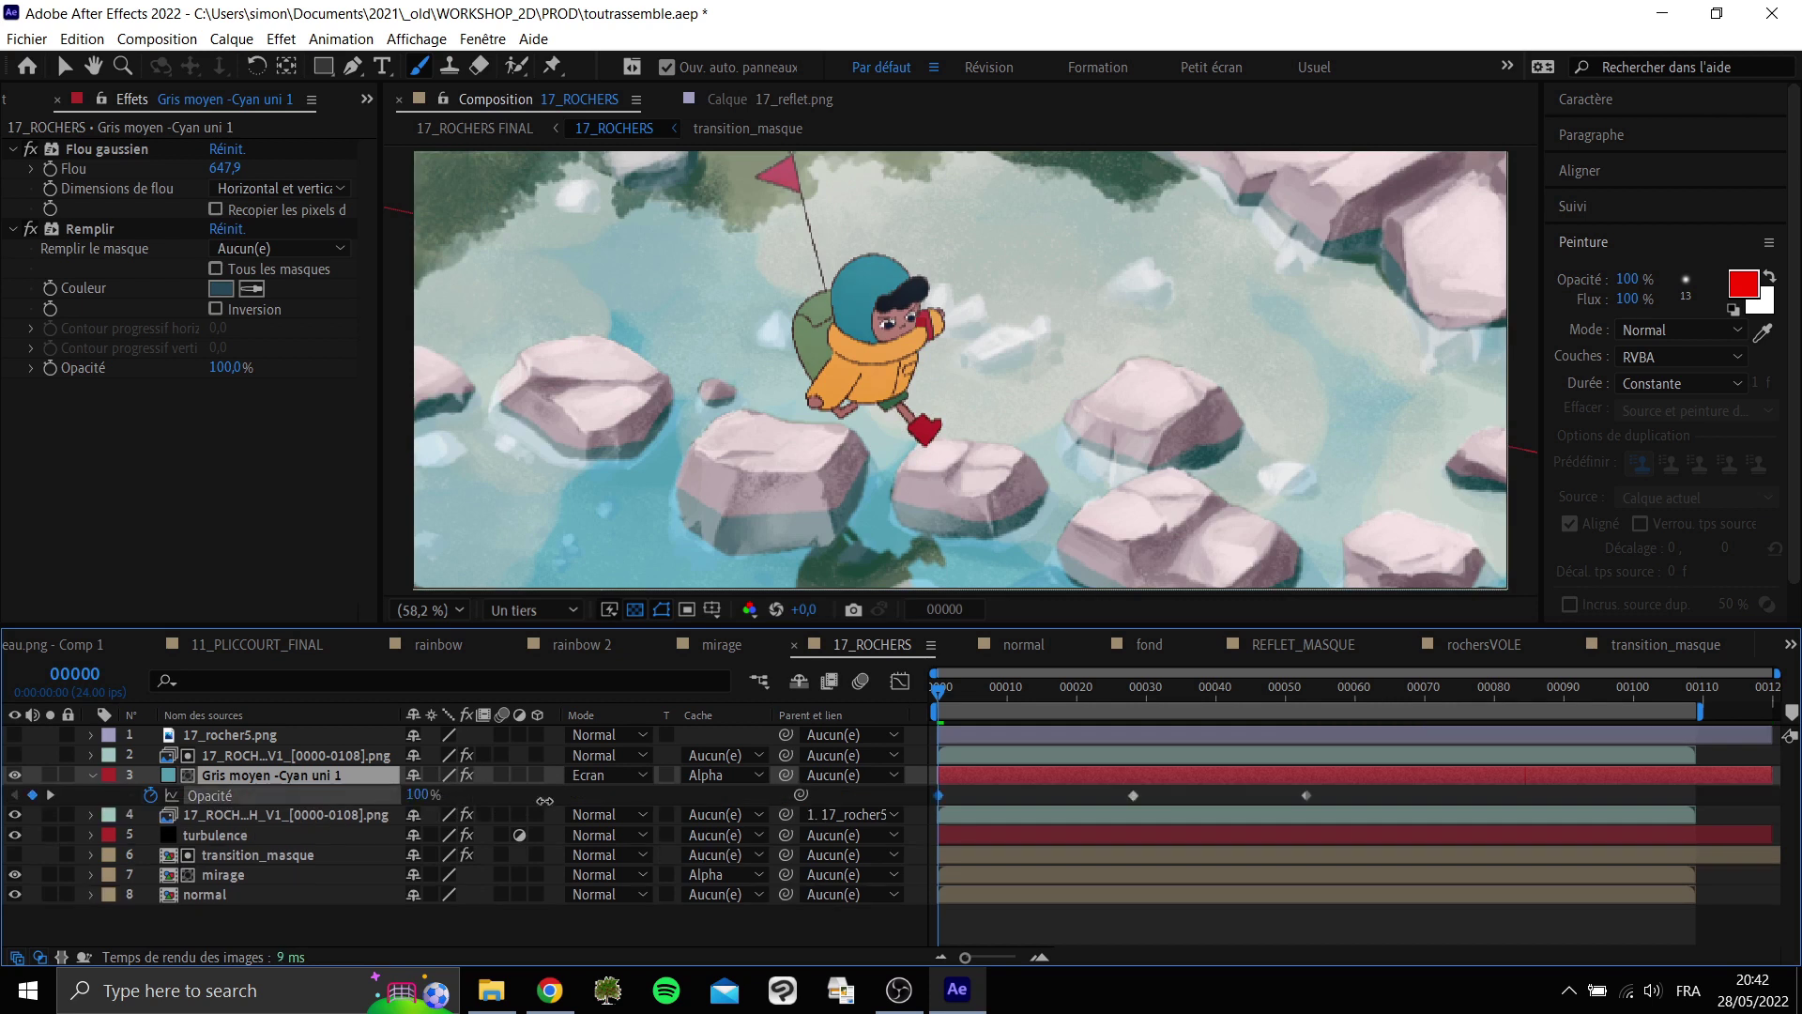
pyautogui.moveTo(449, 775); pyautogui.dragTo(733, 749)
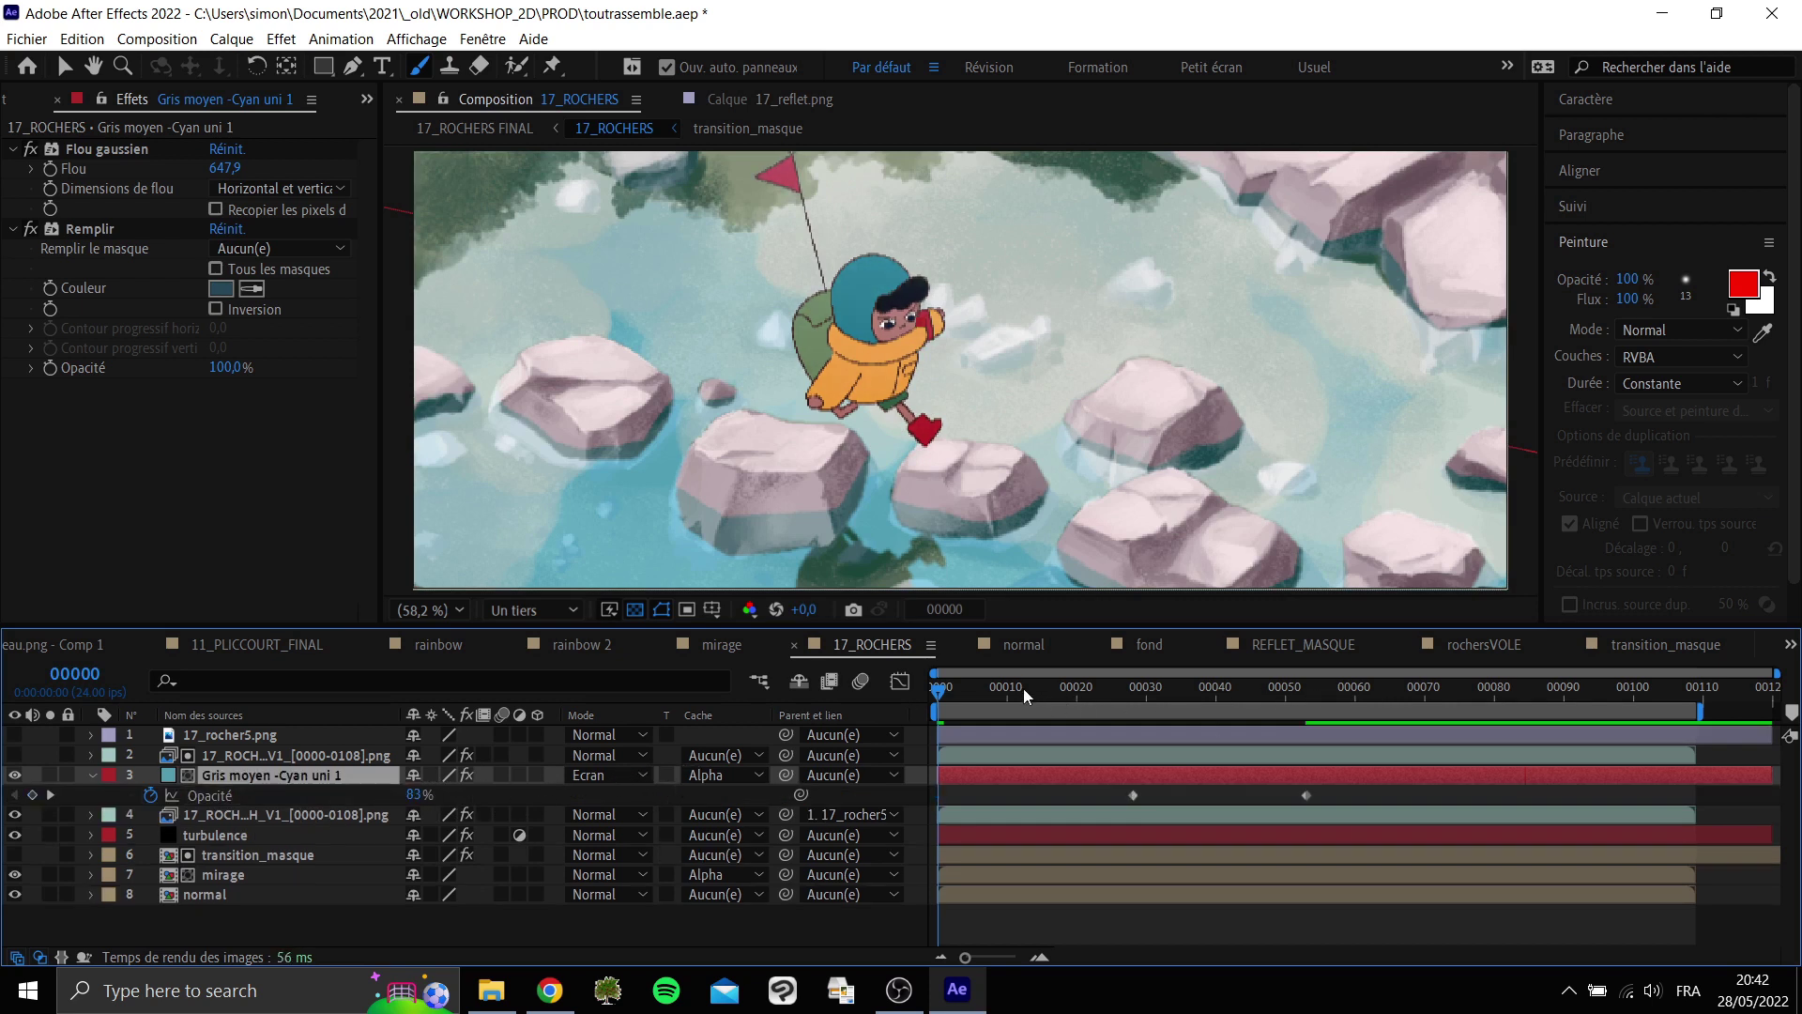
# Compare the shot with Gris moyen -Cyan uni 1 hidden and shown at frame 29, and play the fade to frame 66.
pyautogui.press('space')
pyautogui.click(1154, 704)
pyautogui.click(22, 777)
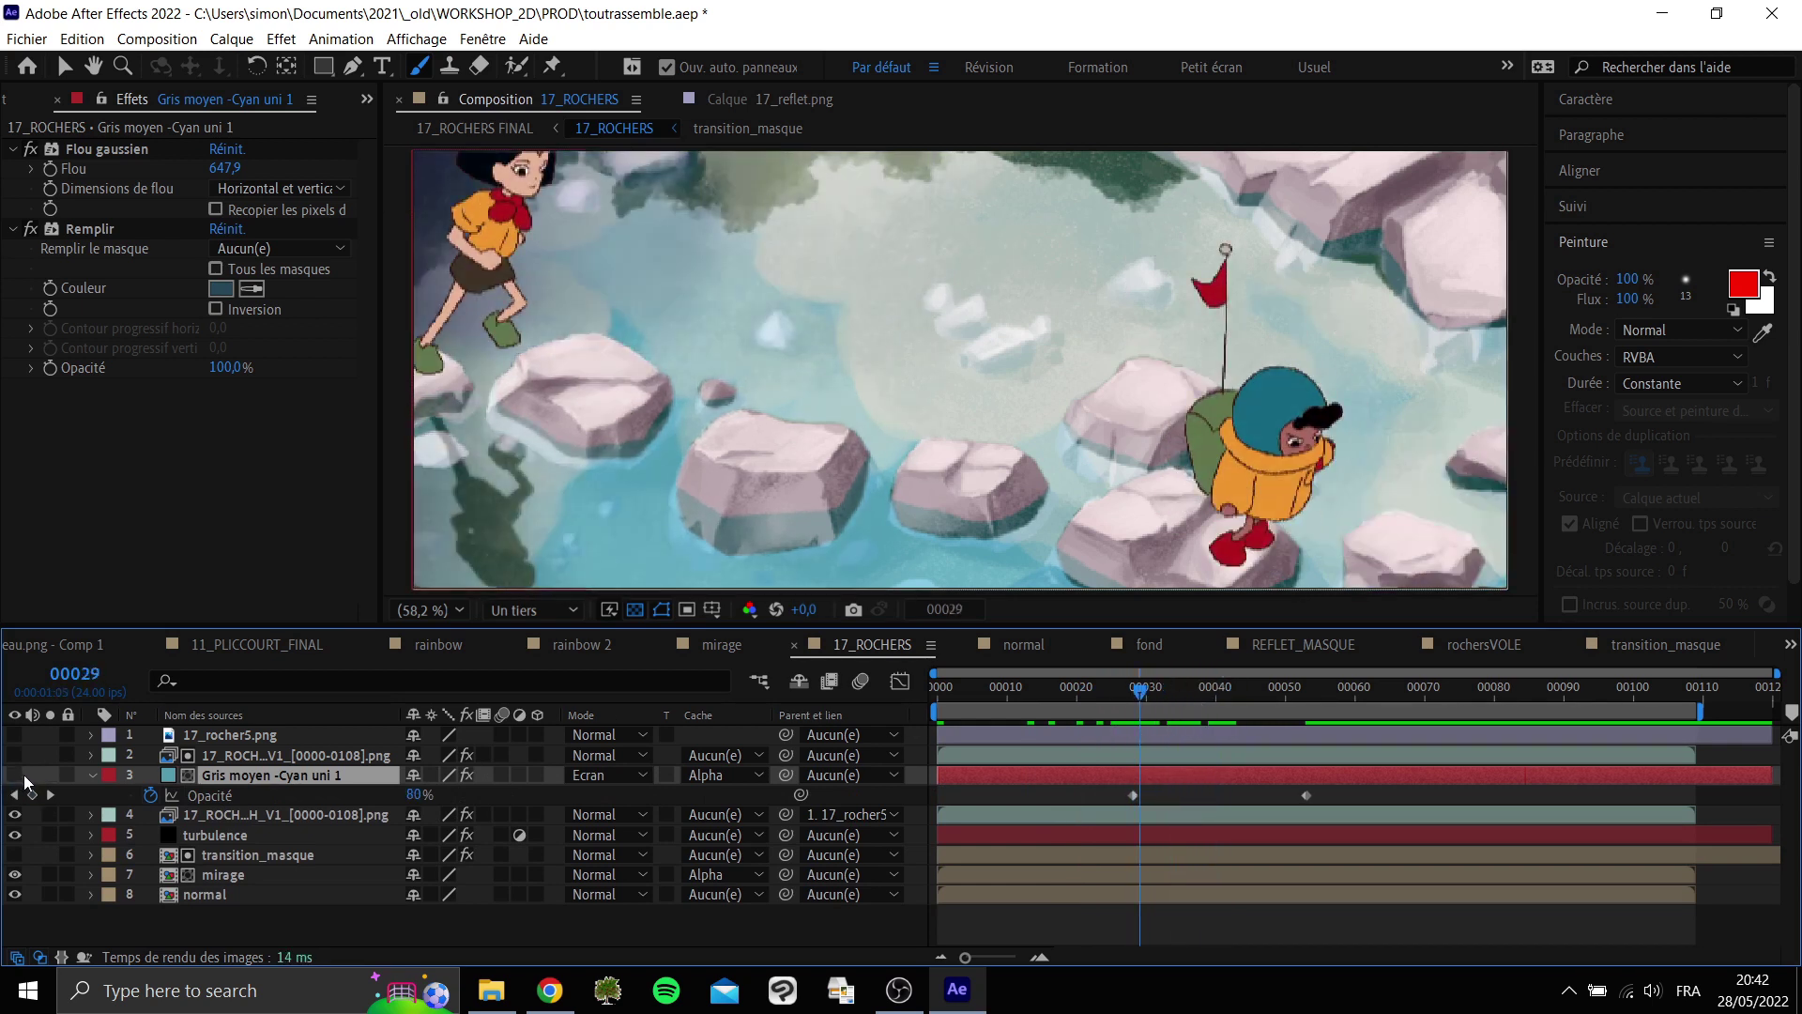
pyautogui.click(22, 777)
pyautogui.press('space')
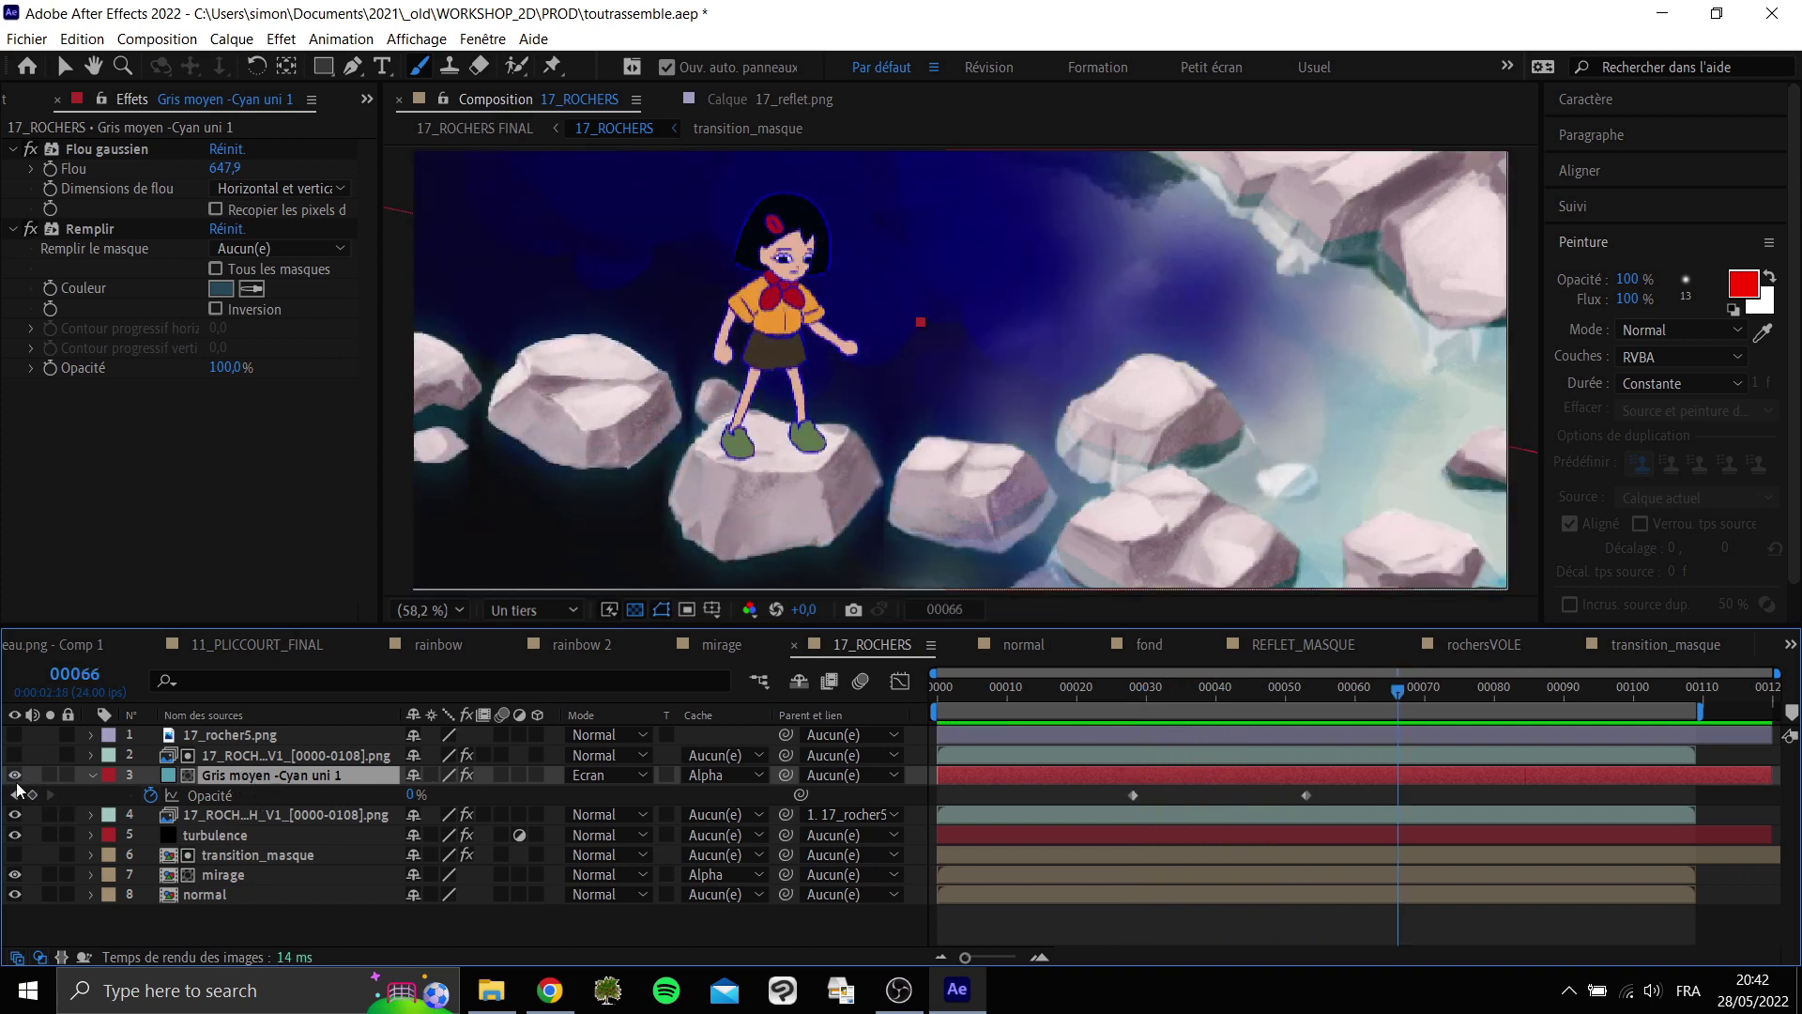
# Scrub back through the mirage transition and stop on the last opacity keyframe at frame 53.
pyautogui.click(34, 787)
pyautogui.moveTo(1333, 699)
pyautogui.mouseDown()
pyautogui.moveTo(1110, 701)
pyautogui.moveTo(1352, 670)
pyautogui.moveTo(1129, 706)
pyautogui.moveTo(1316, 689)
pyautogui.mouseUp()
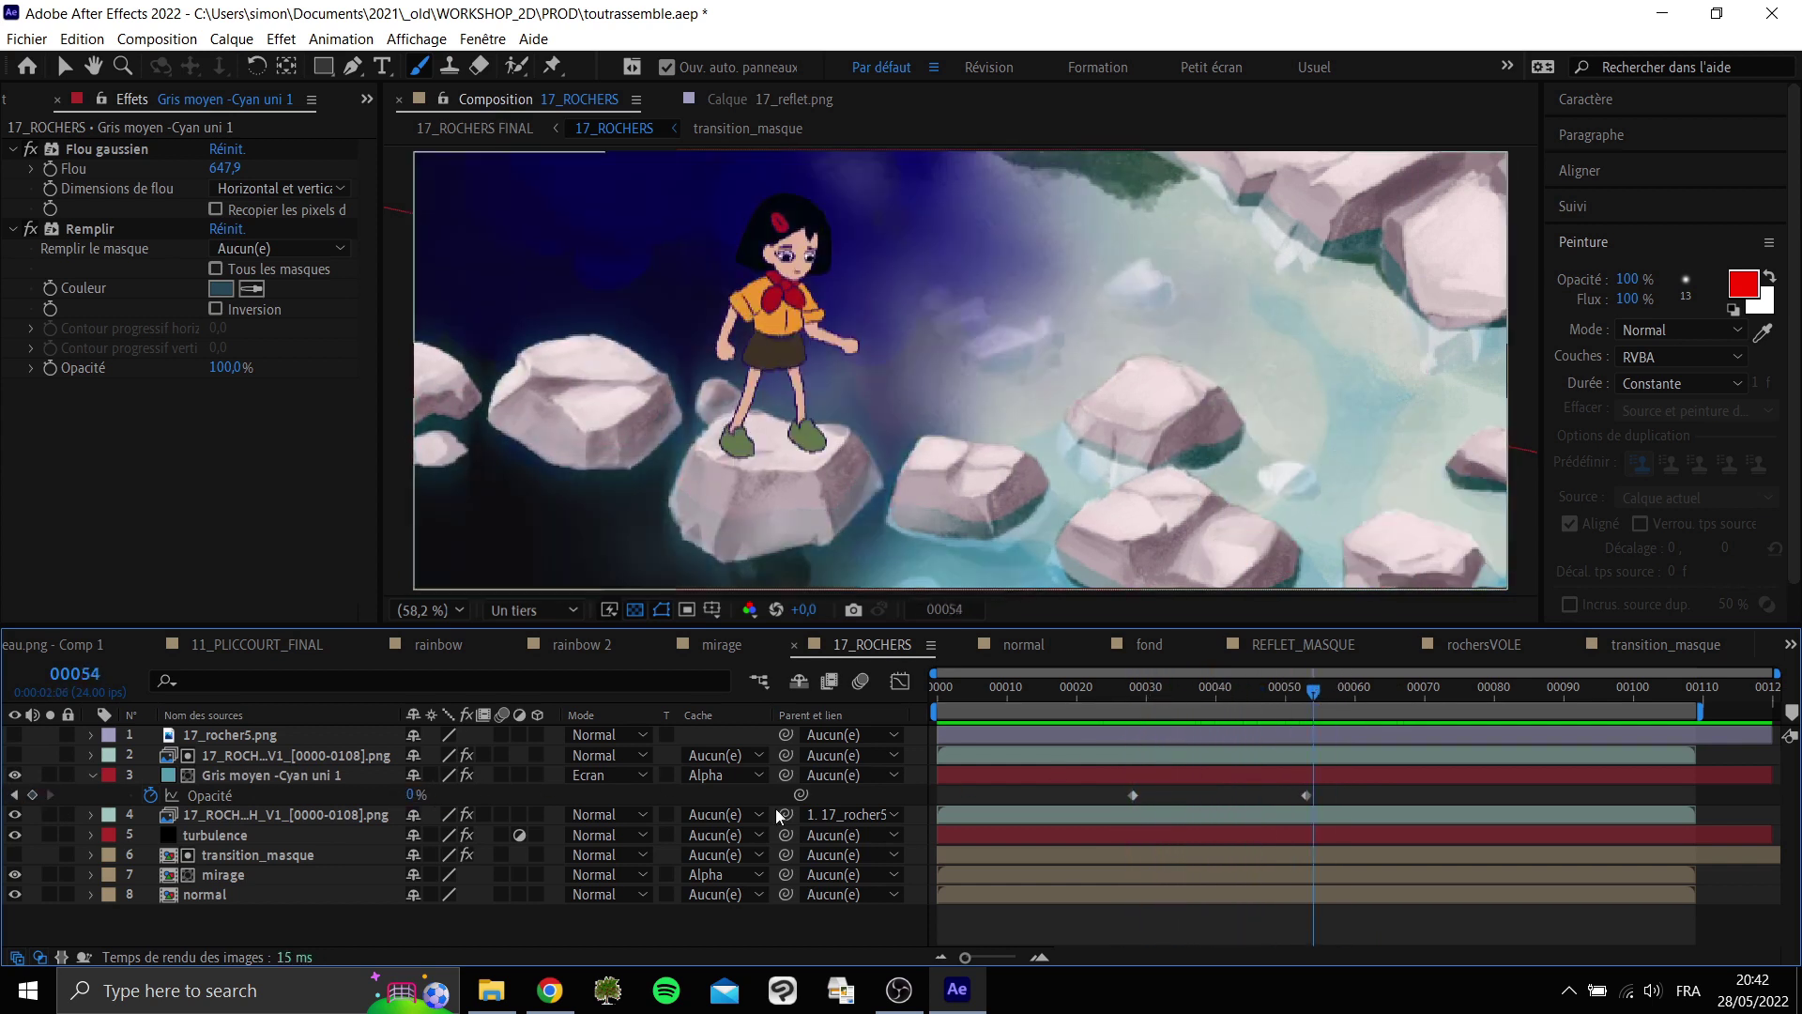
pyautogui.click(1257, 691)
pyautogui.press('k')
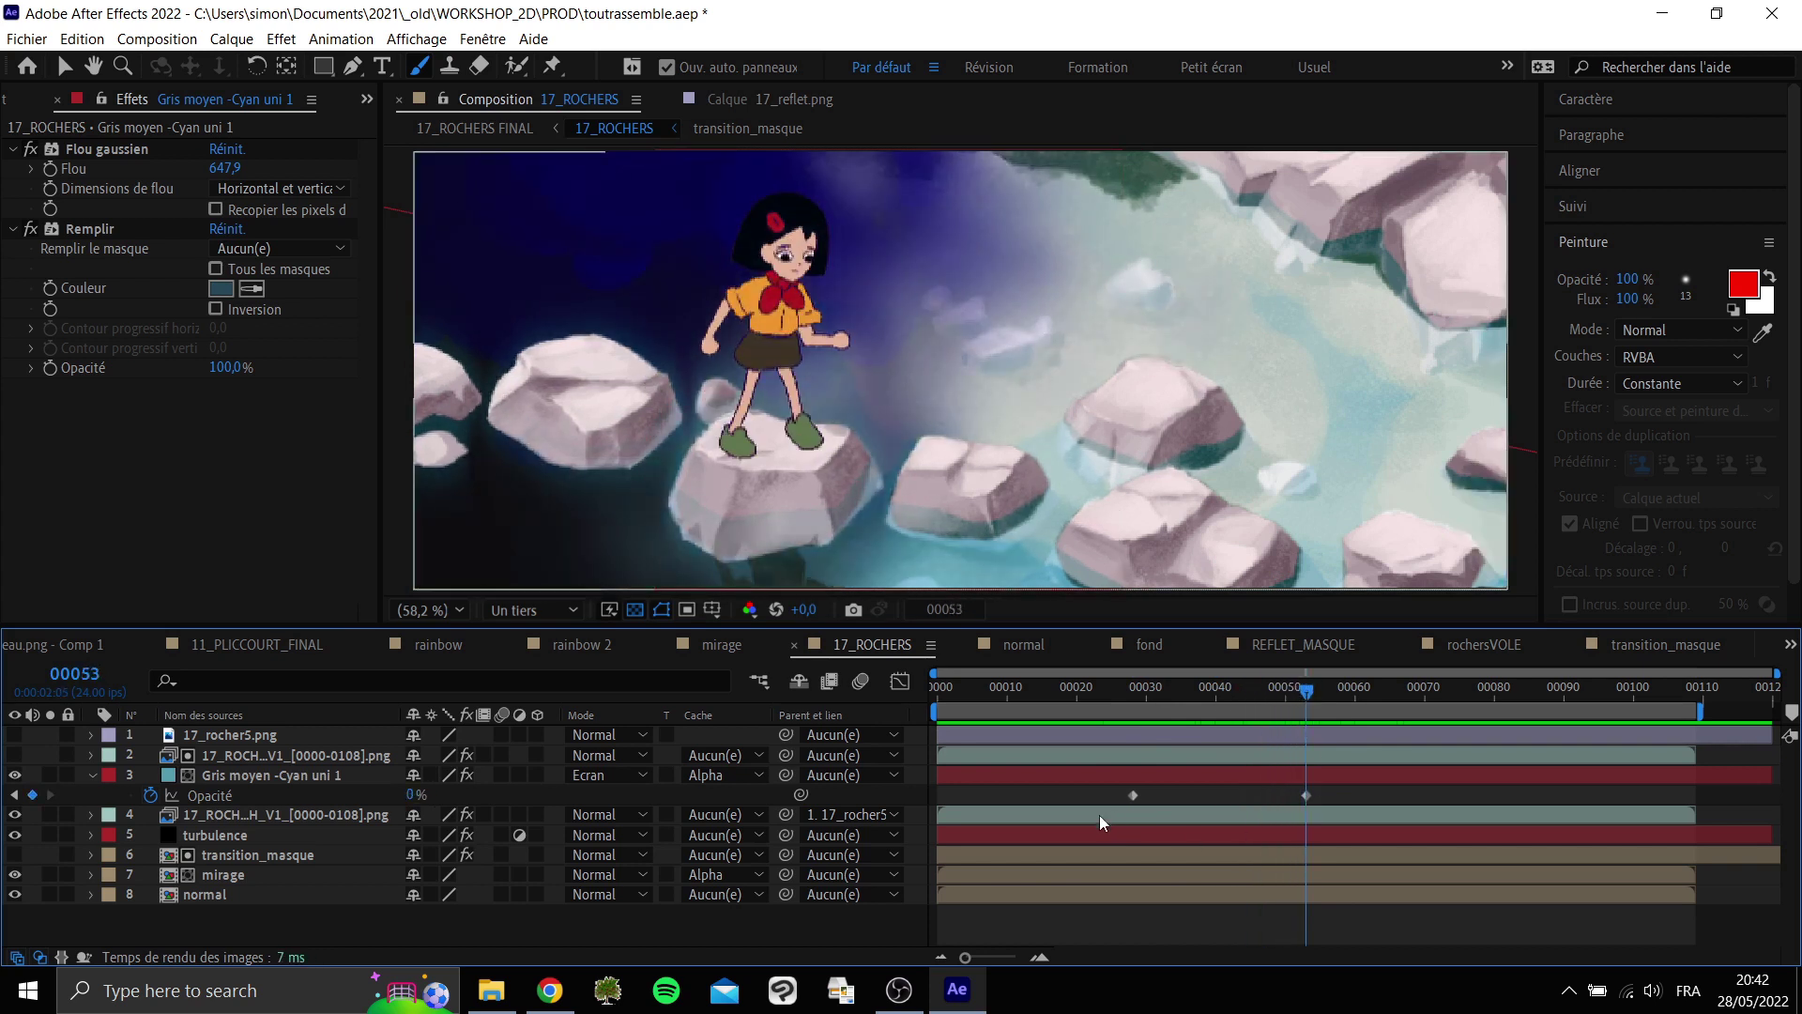
# Try removing the opacity animation of Gris moyen -Cyan uni 1 at frame 12, and play the shot to check the night scene.
pyautogui.click(1020, 689)
pyautogui.click(150, 795)
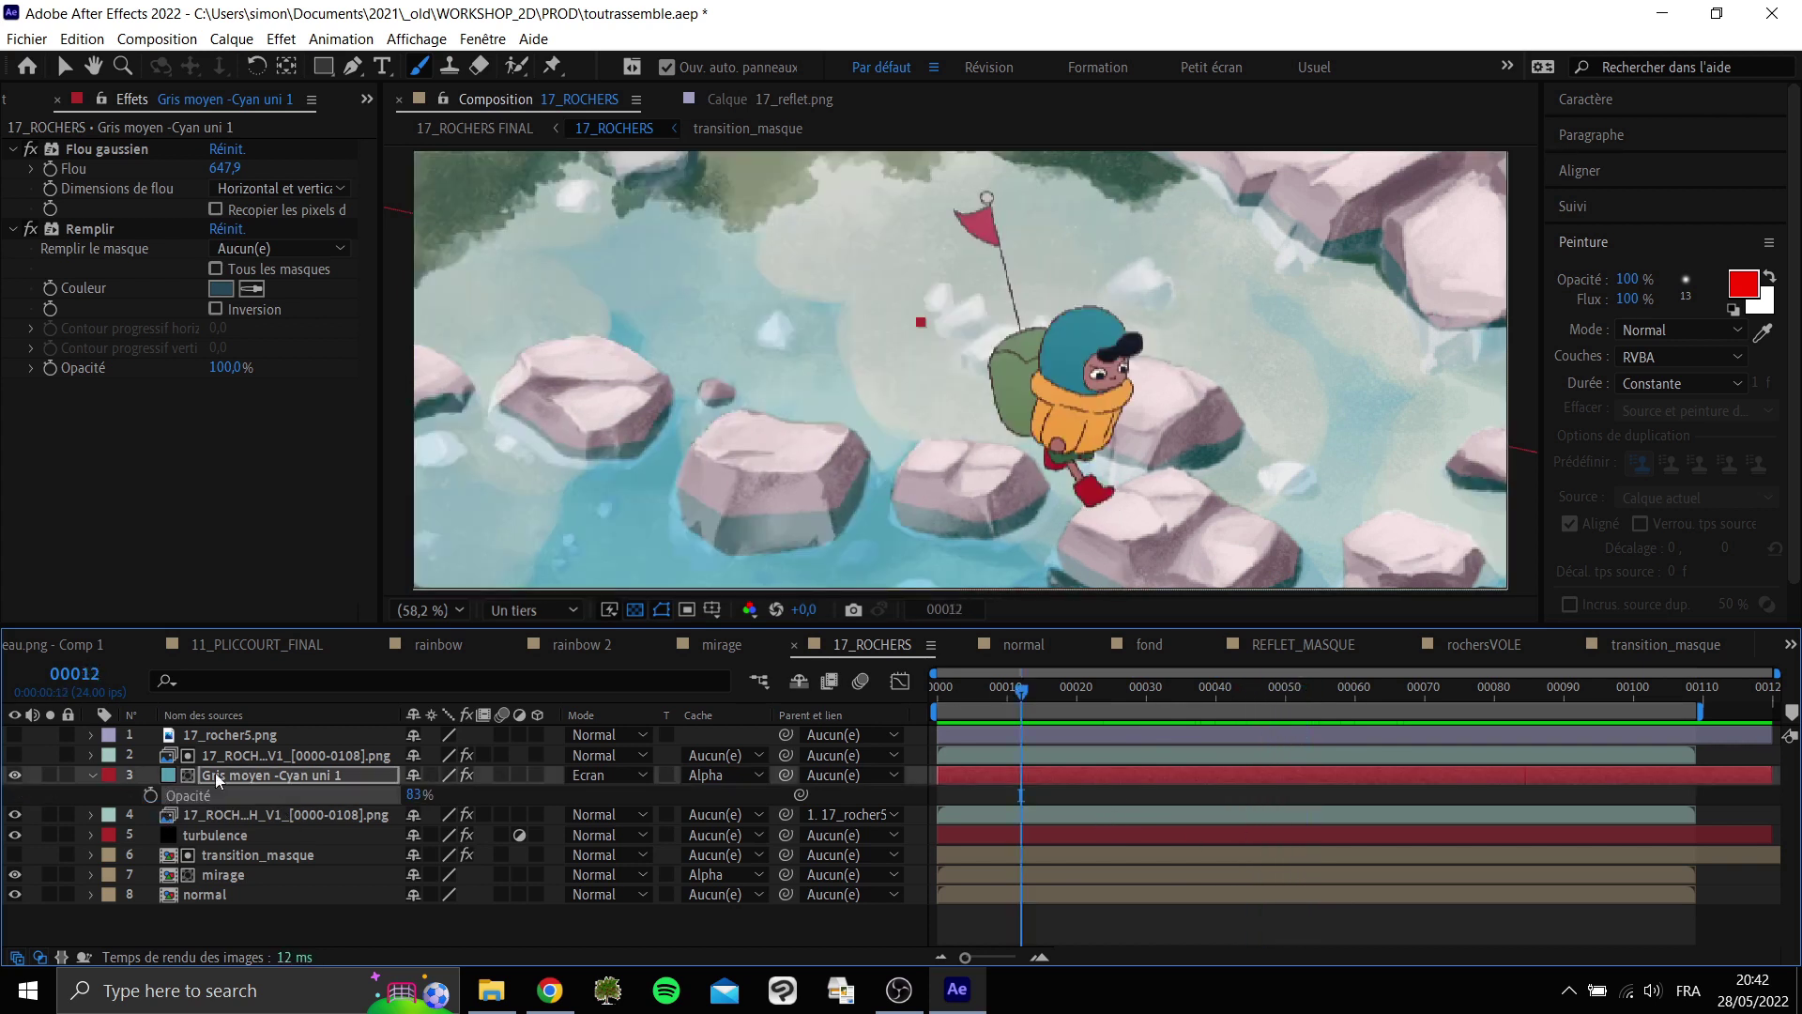
pyautogui.press('space')
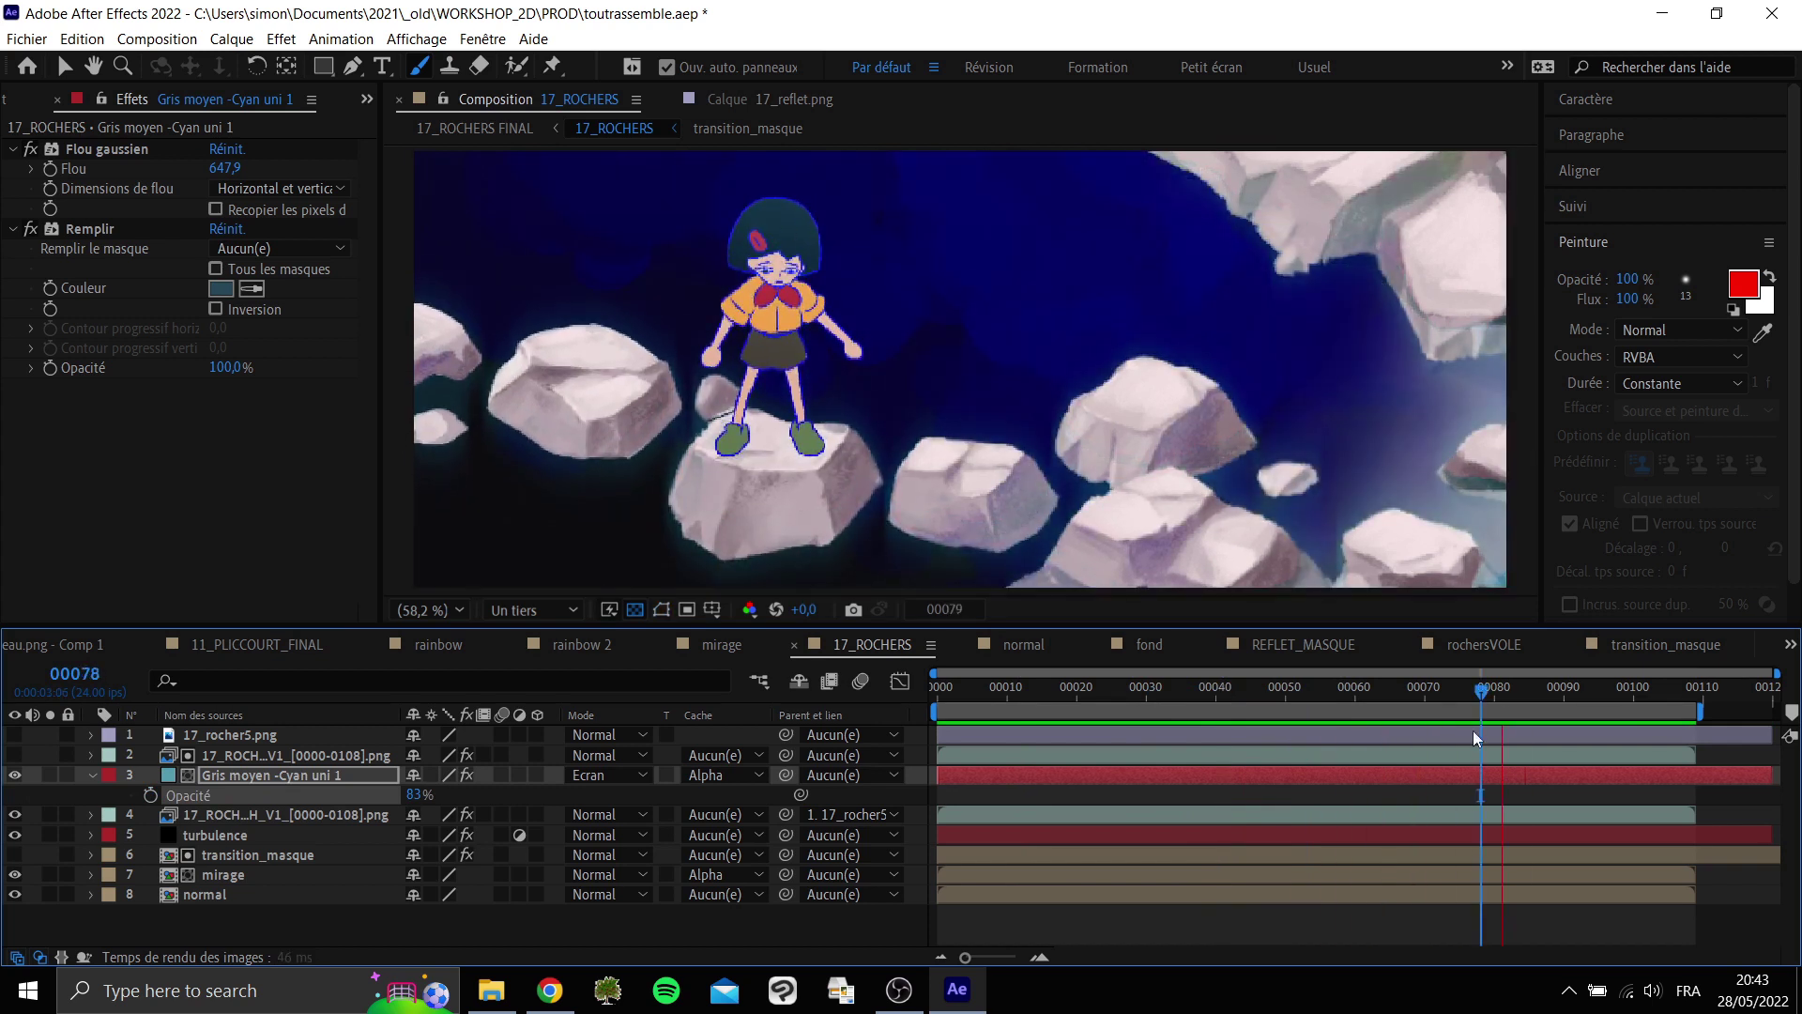
pyautogui.press('space')
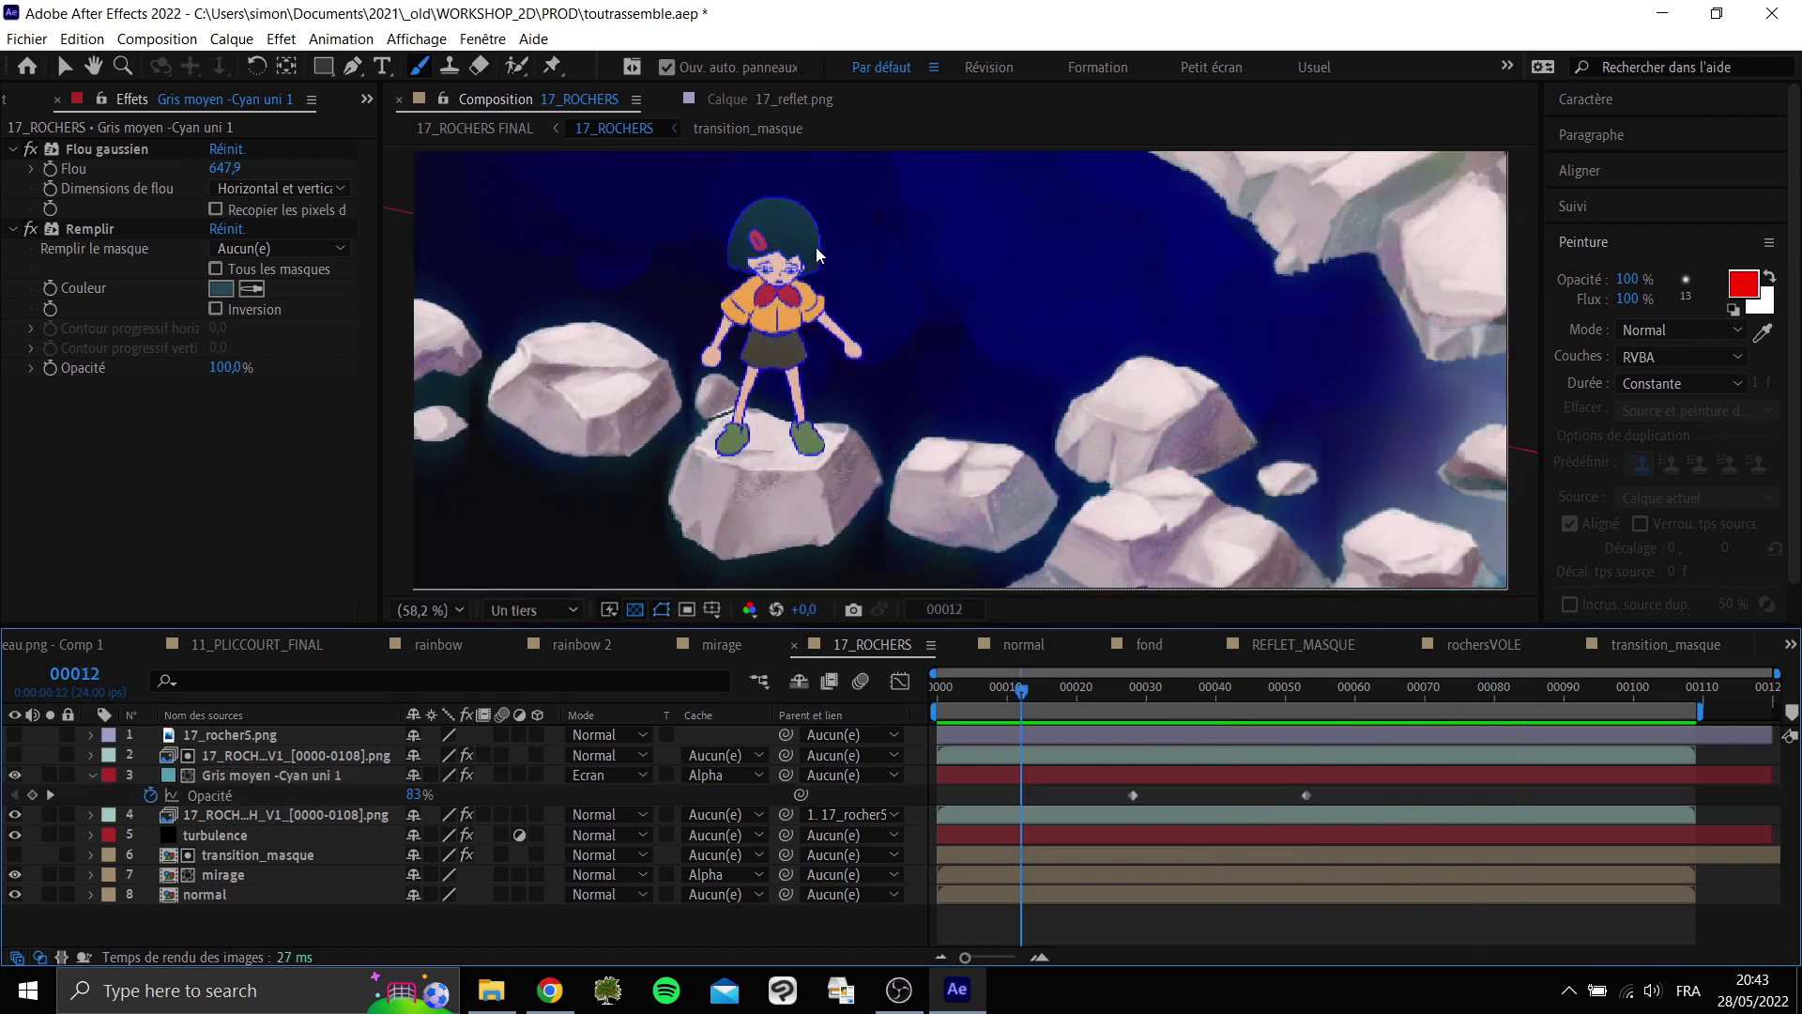
# Toggle the character animation layer's visibility at frames 85 and 12 to compare the scene with and without it.
pyautogui.moveTo(1378, 701); pyautogui.dragTo(1410, 724)
pyautogui.moveTo(1540, 698); pyautogui.dragTo(1529, 719)
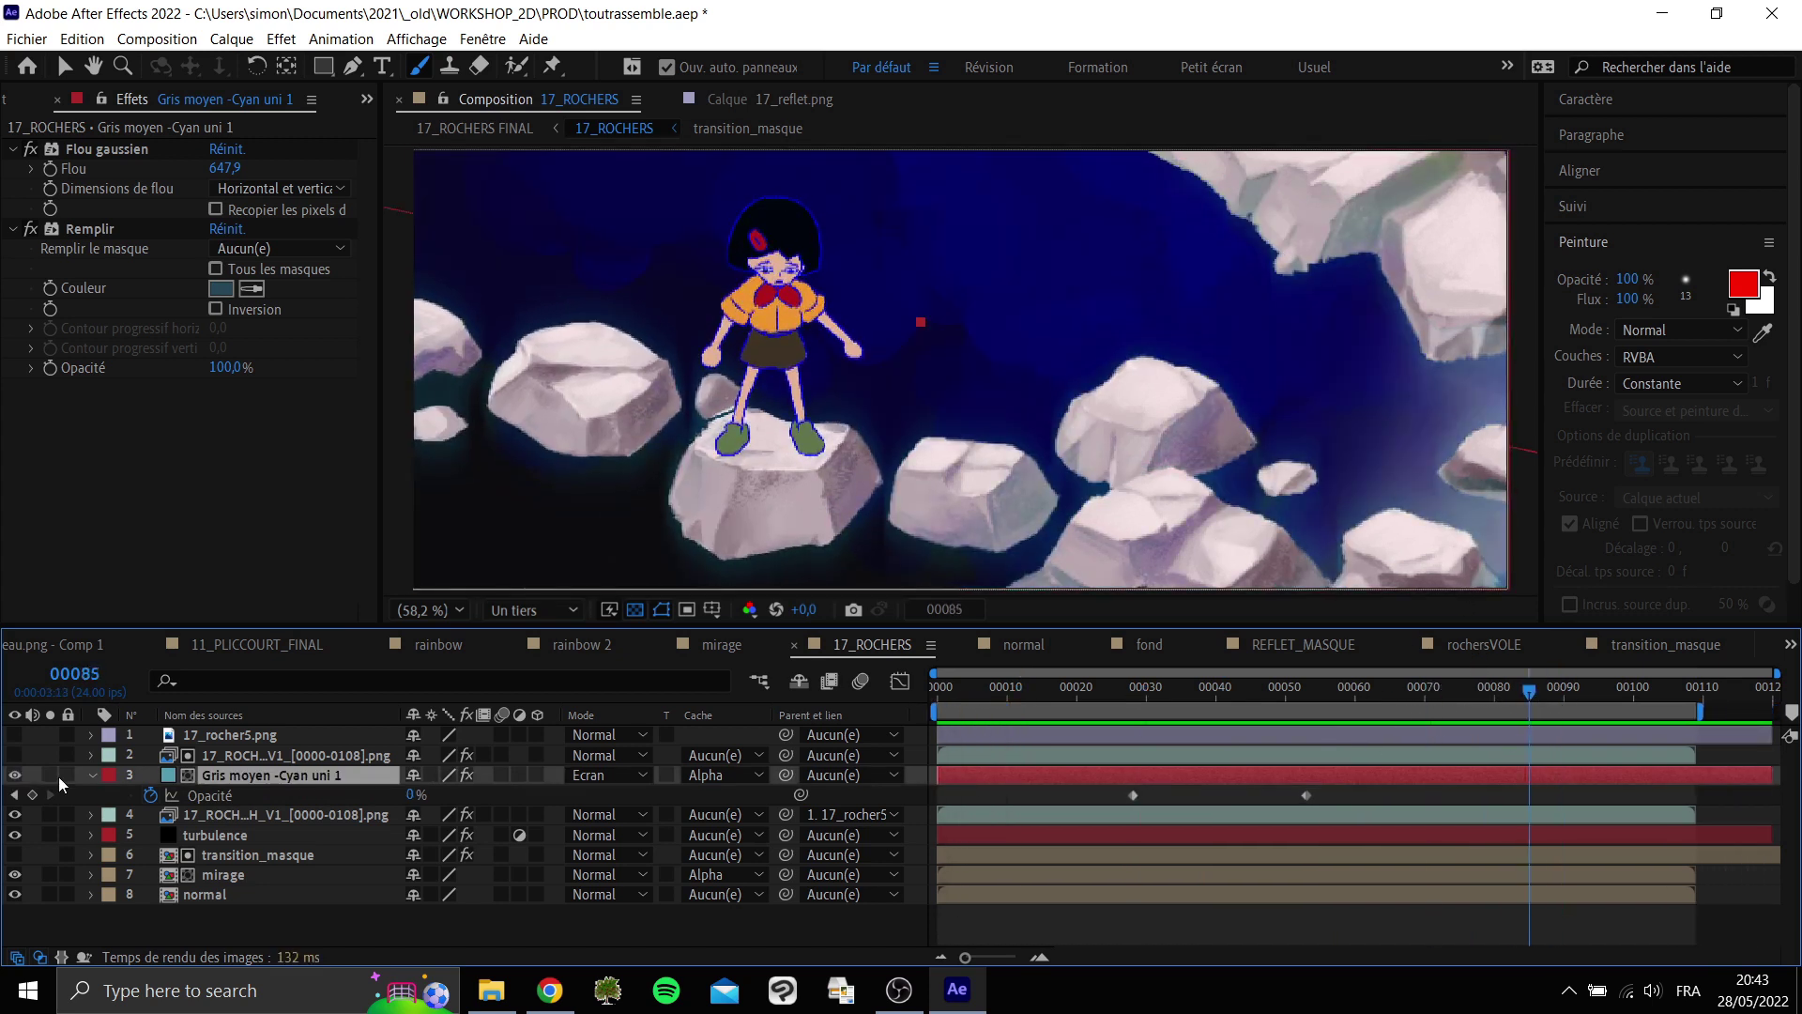
pyautogui.click(15, 814)
pyautogui.click(15, 813)
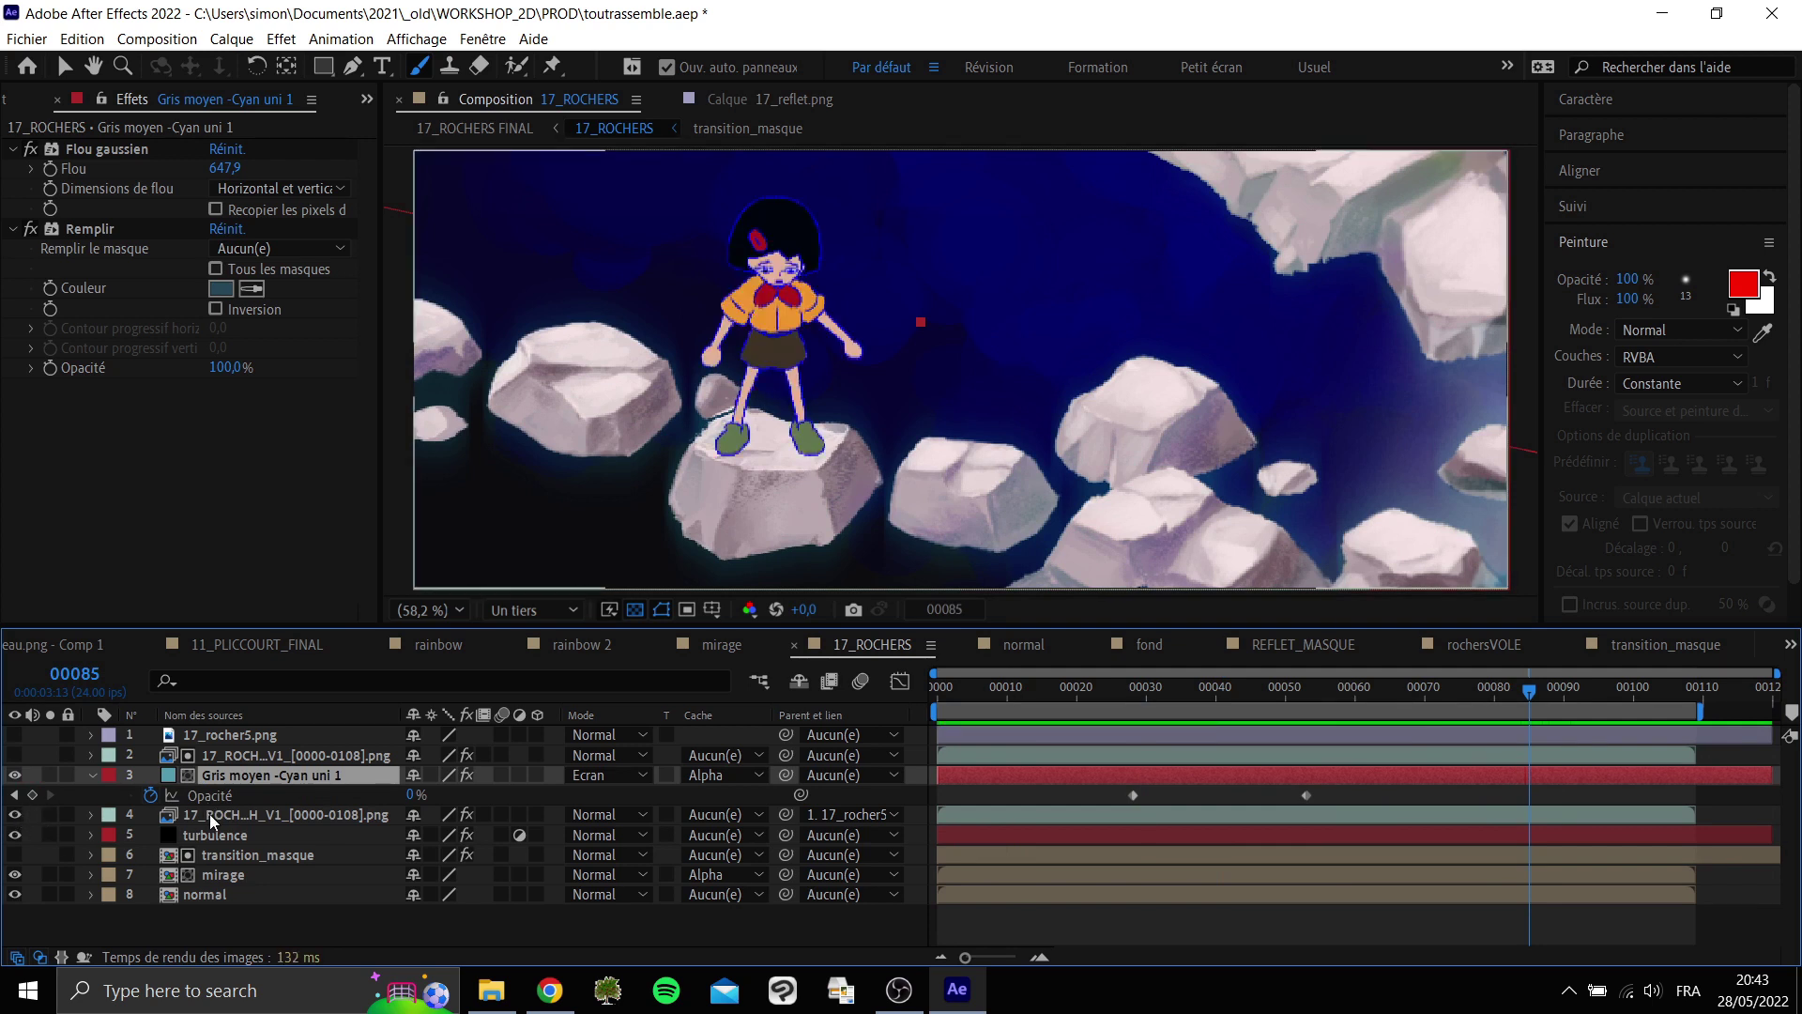
pyautogui.click(1023, 690)
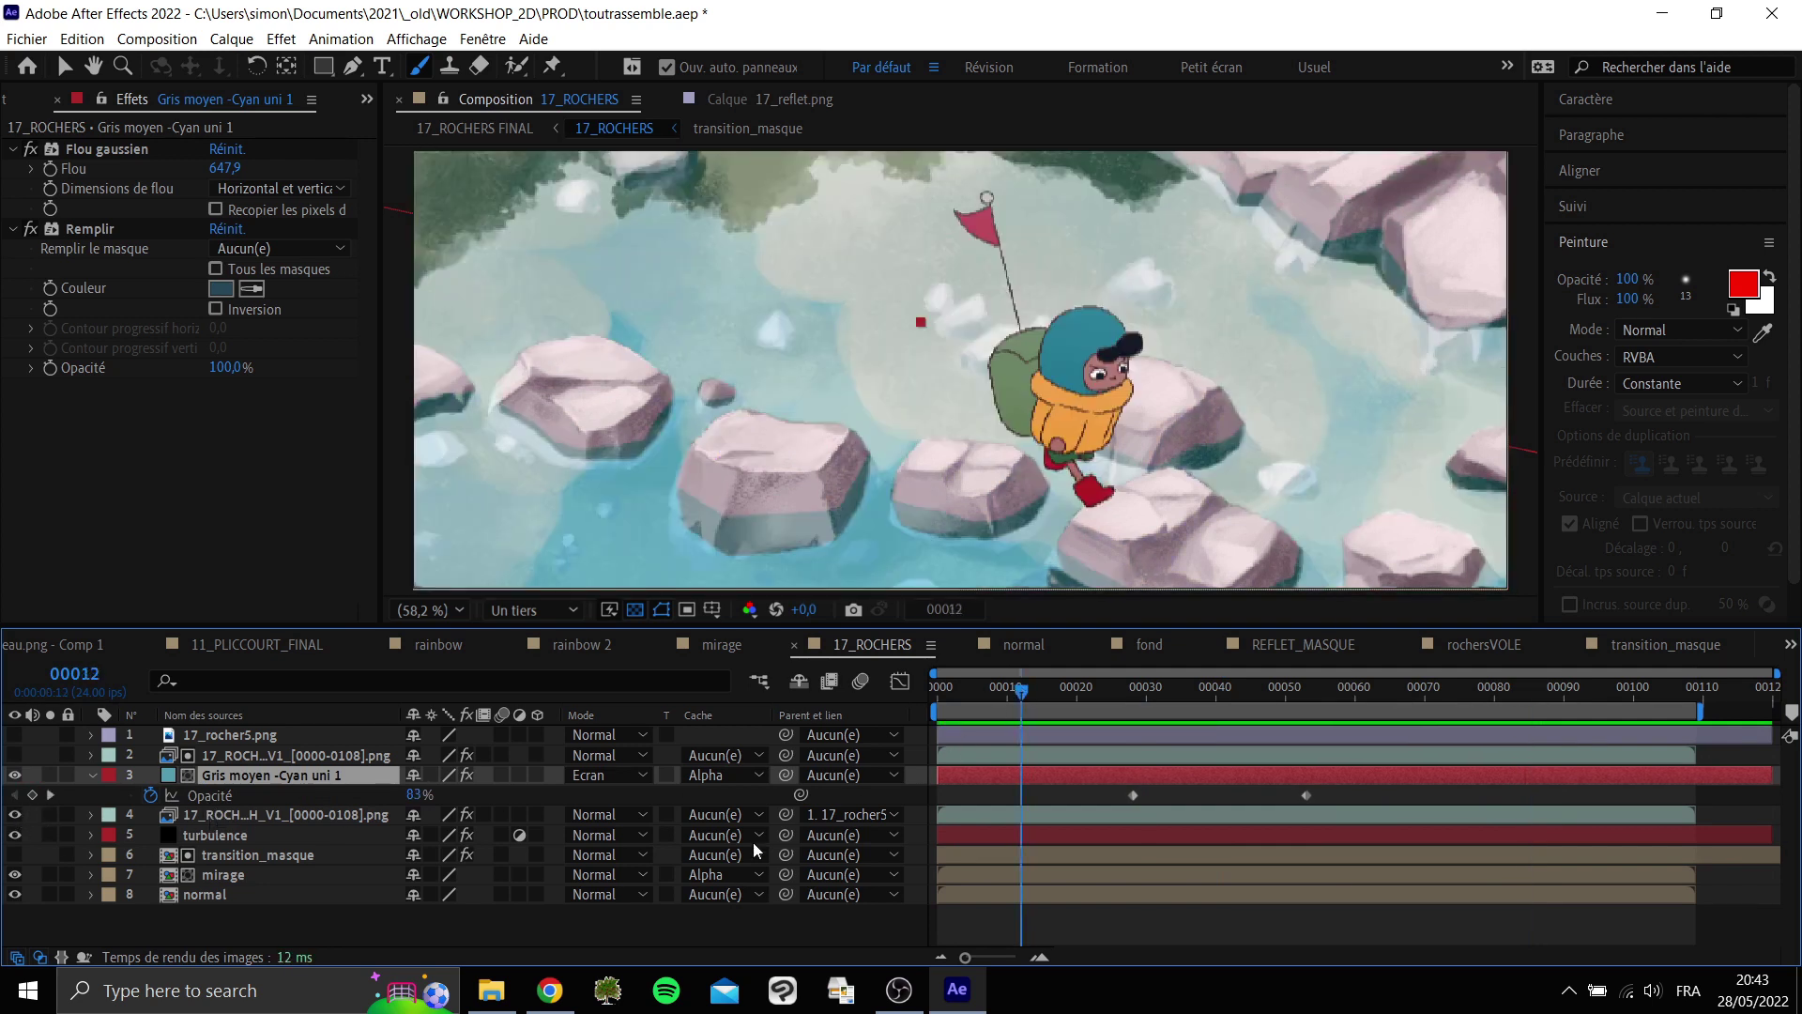
pyautogui.click(15, 814)
pyautogui.click(15, 814)
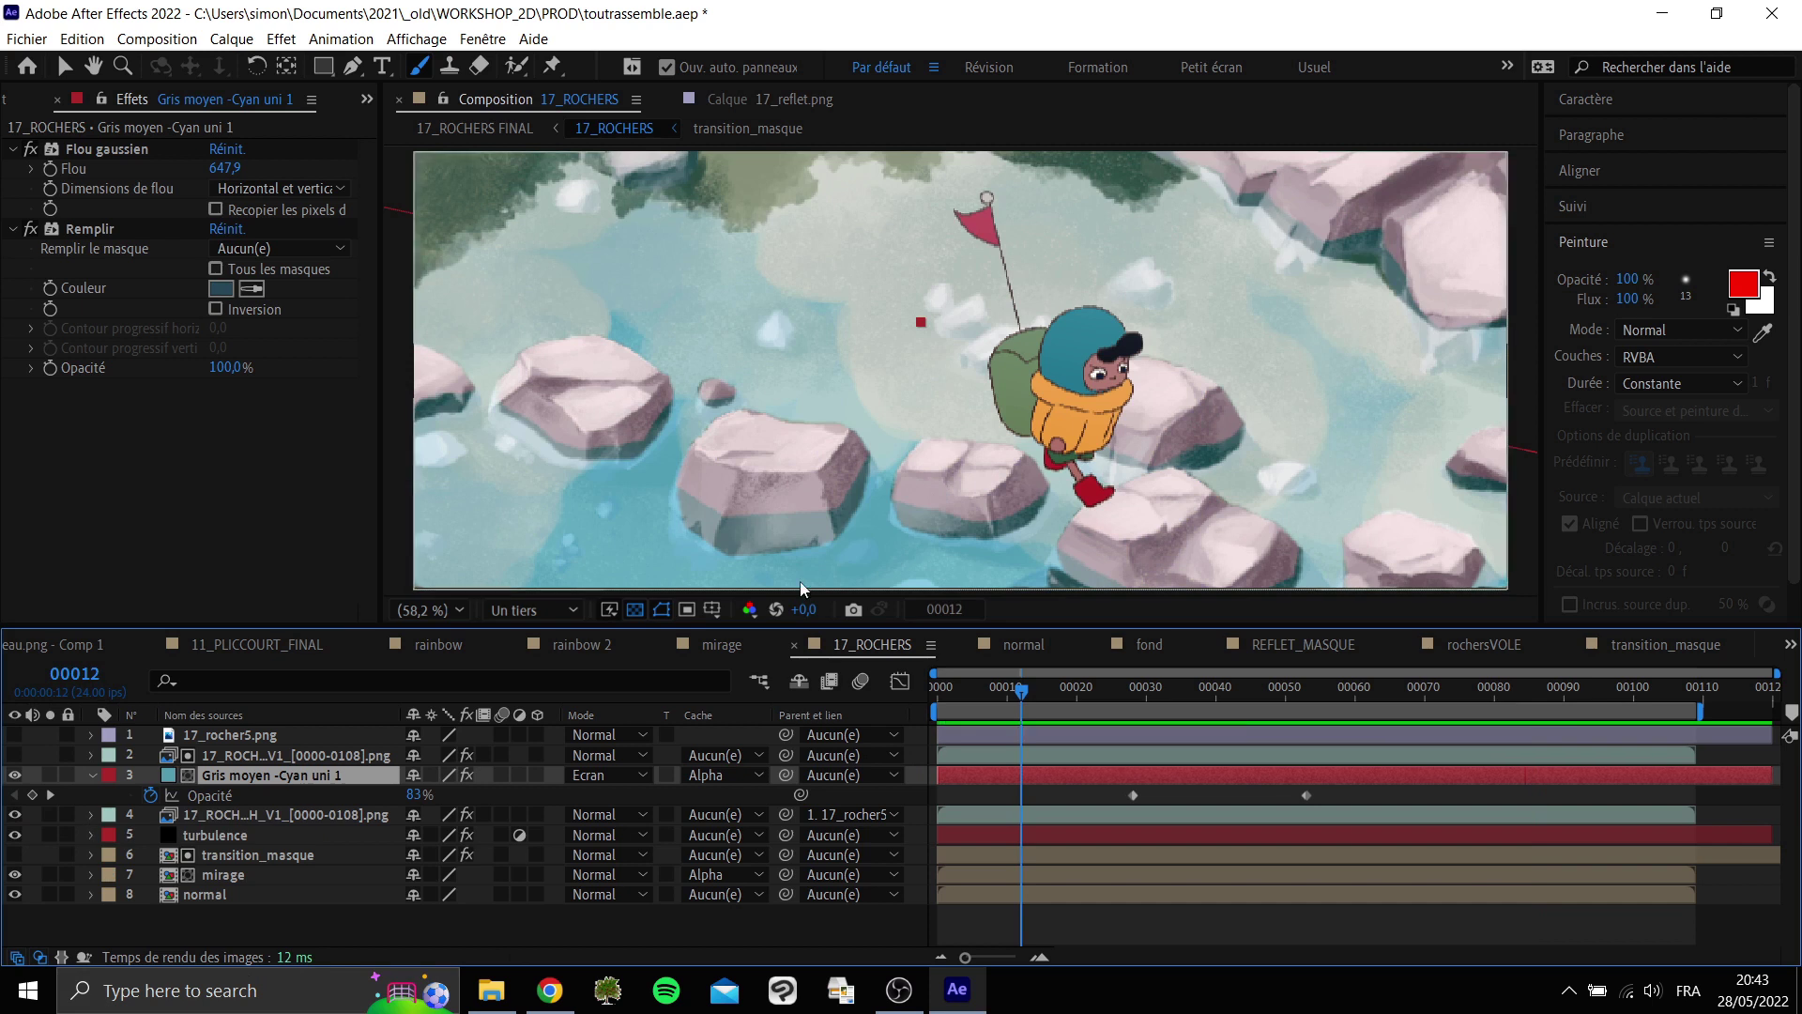
# Scrub through the transition, return to frame 0 and play the whole shot.
pyautogui.moveTo(1102, 683)
pyautogui.mouseDown()
pyautogui.moveTo(1540, 627)
pyautogui.moveTo(1130, 691)
pyautogui.mouseUp()
pyautogui.press('Home')
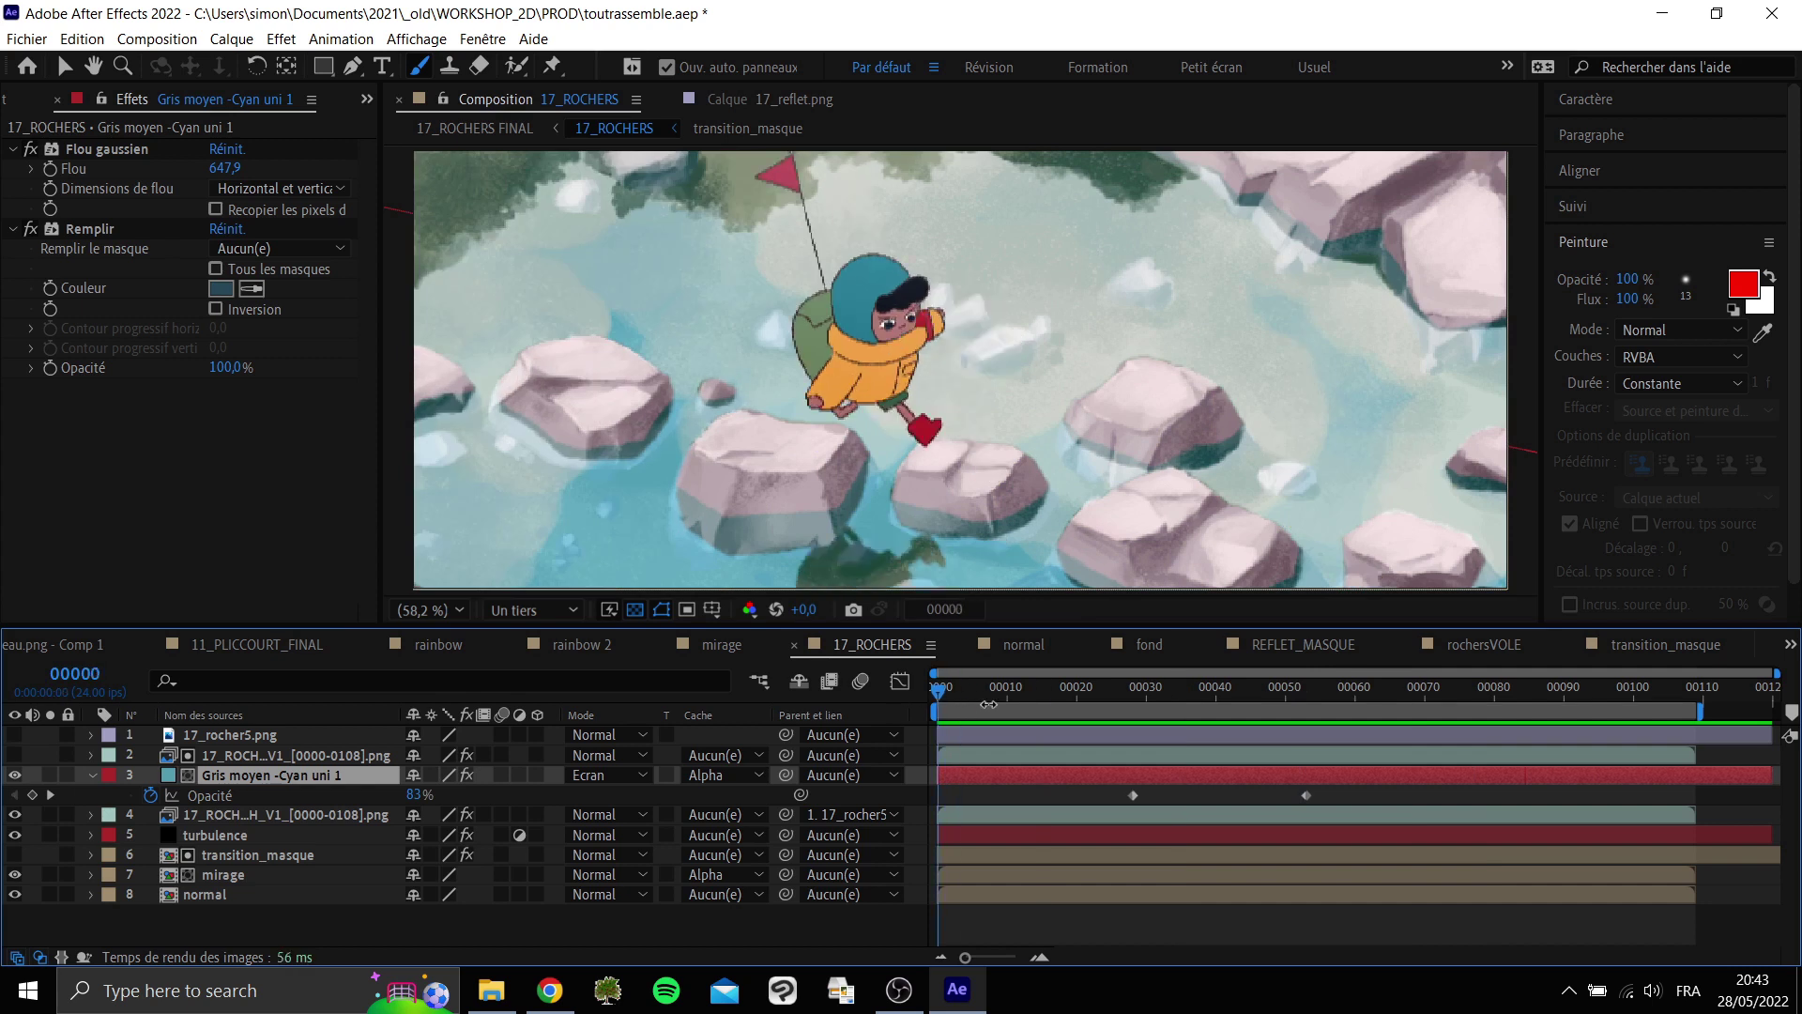
pyautogui.press('space')
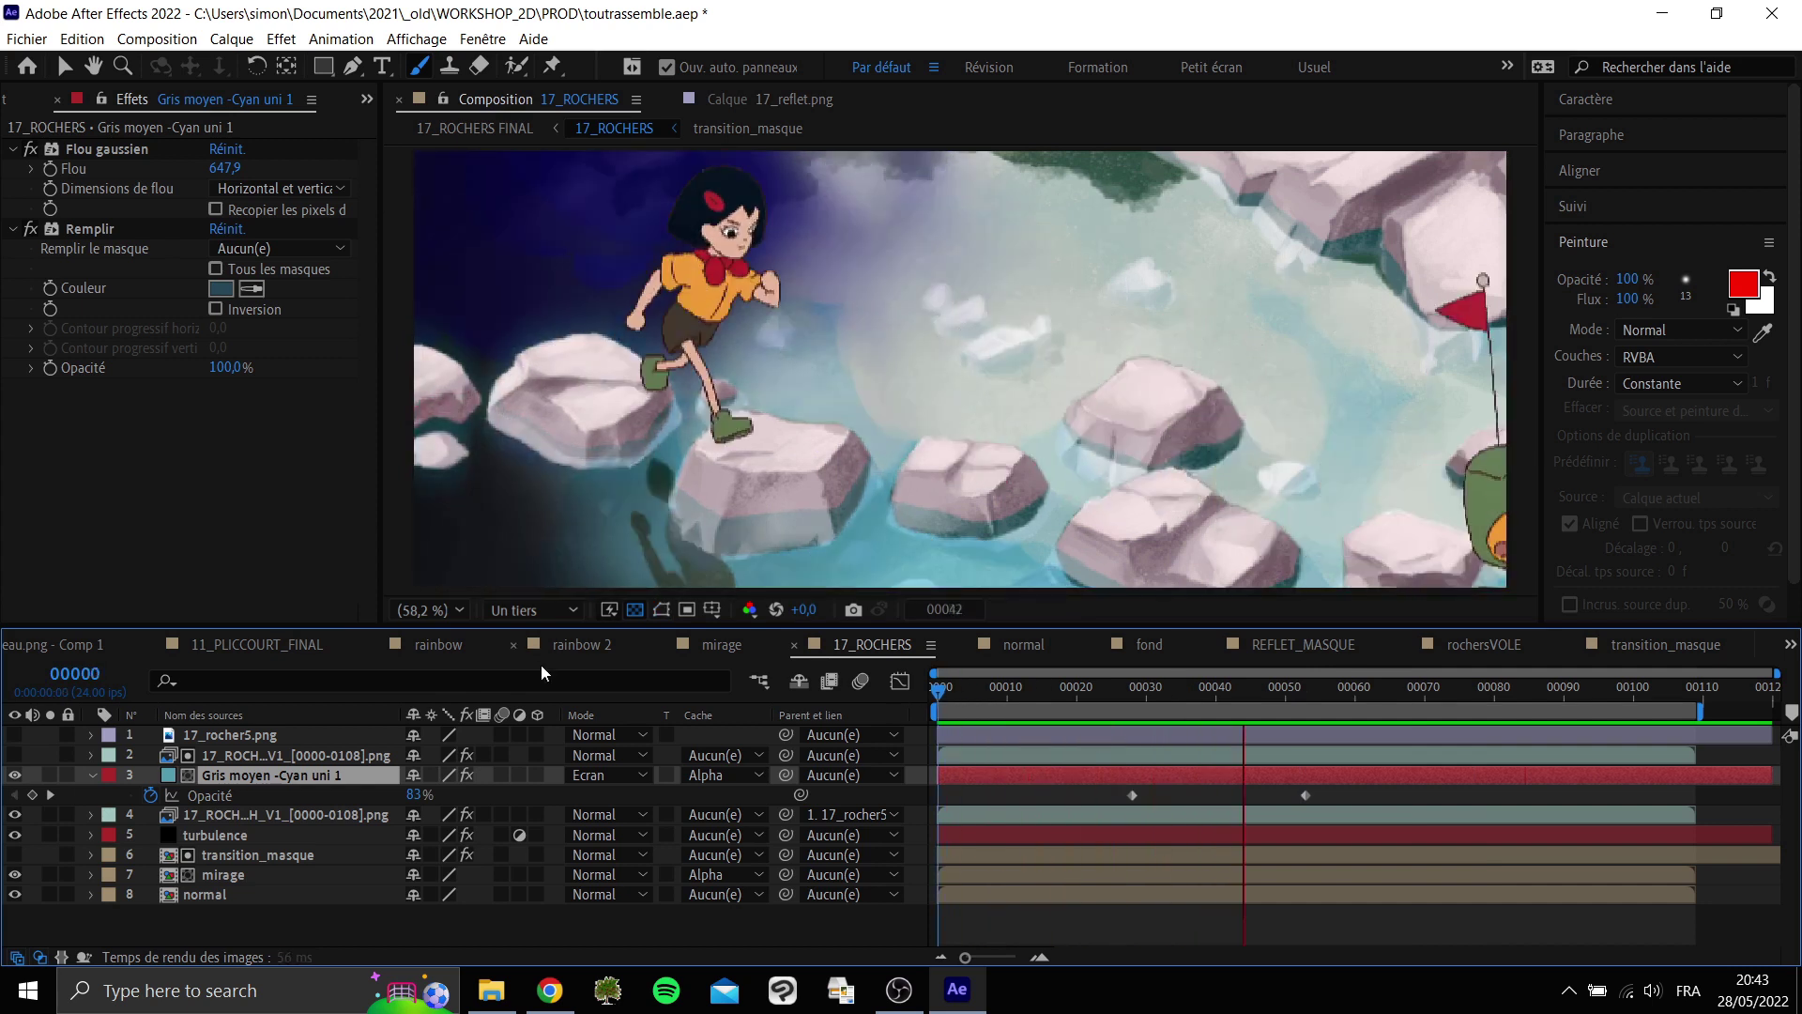